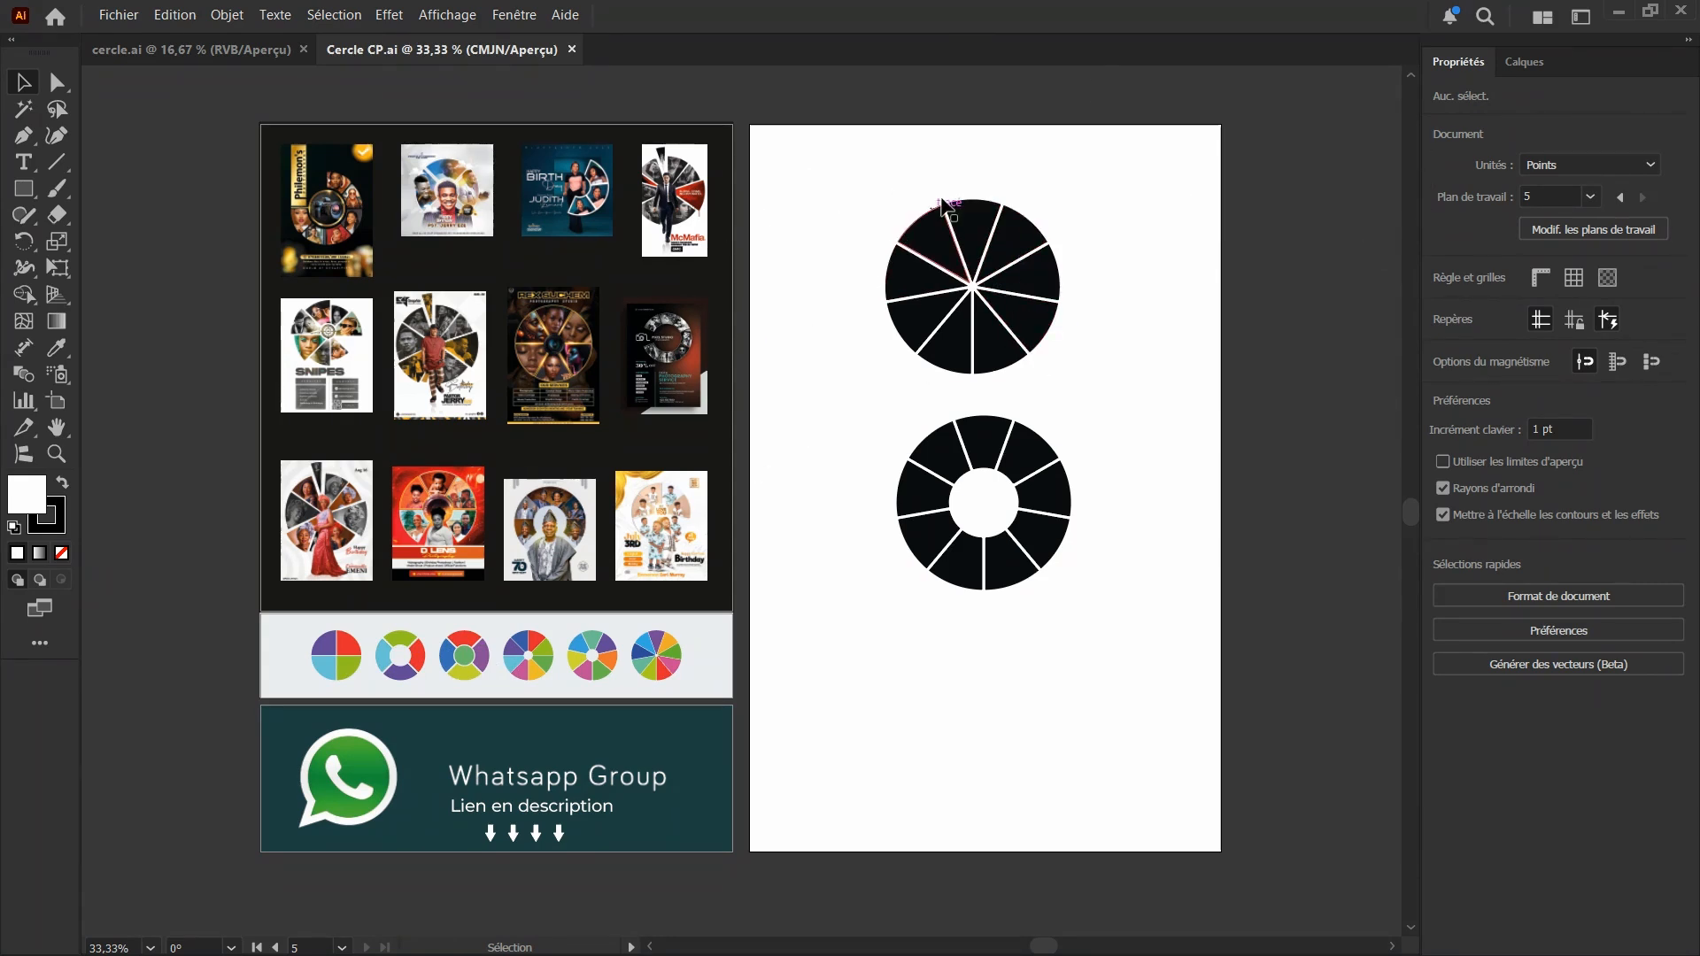
Examine the example flyers with segmented circle photo layouts and the two black segmented circles on the white artboard
scroll(440, 179, up, 2)
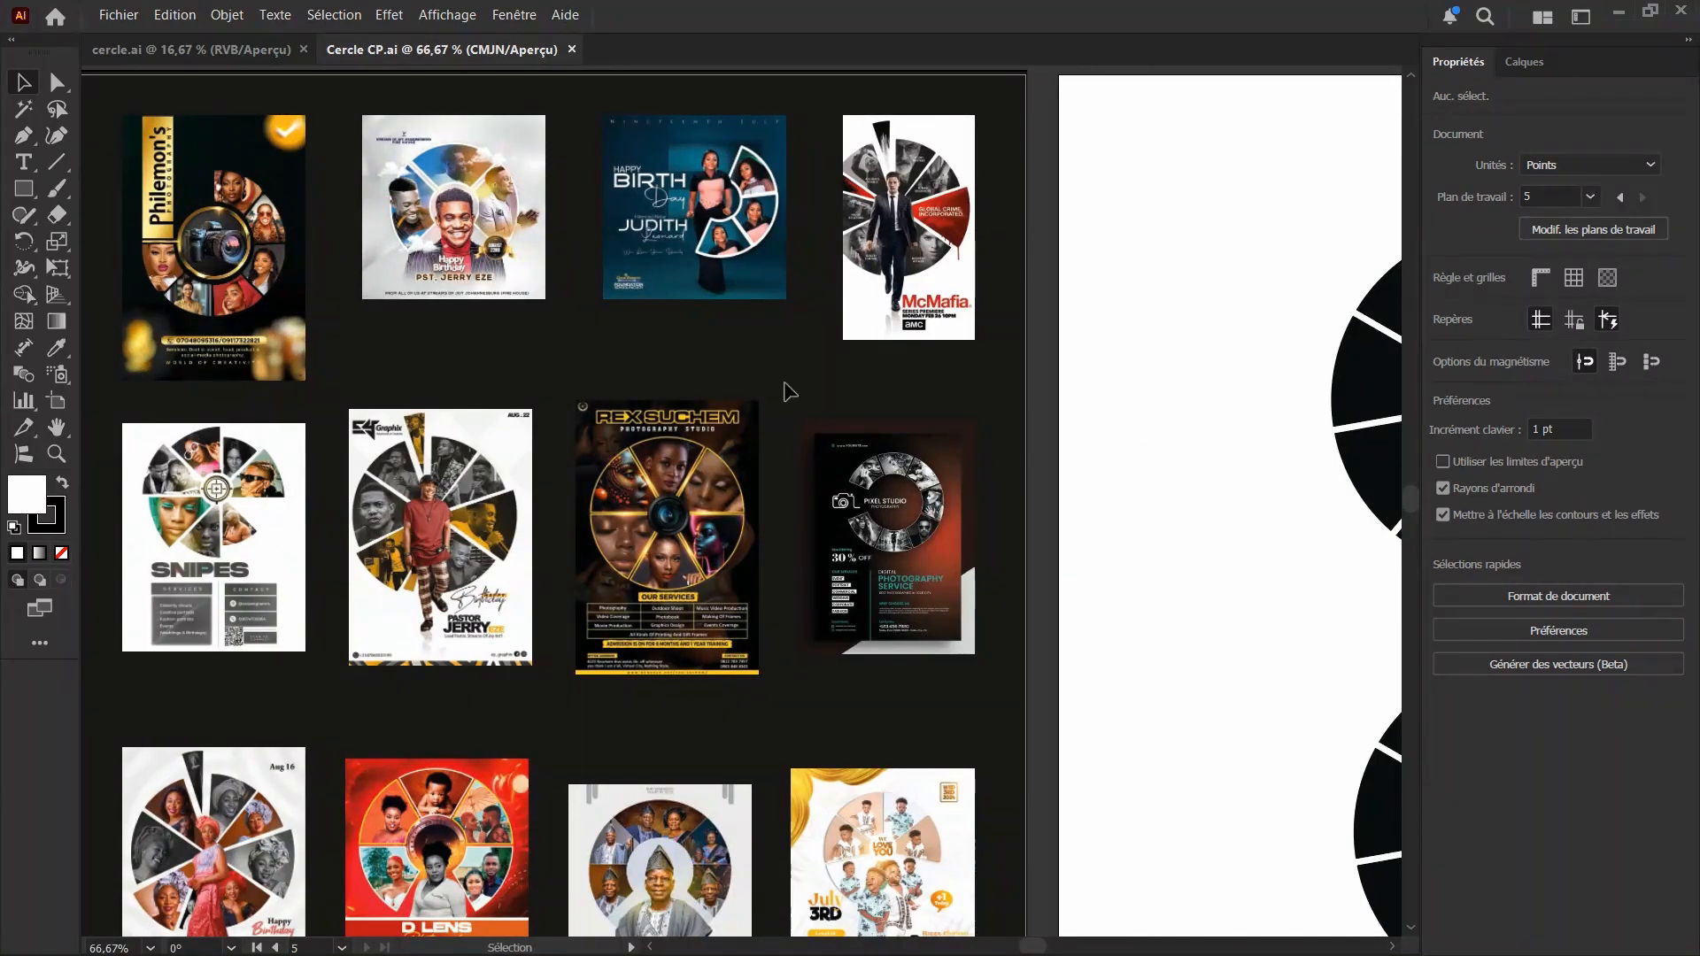
scroll(450, 481, down, 2)
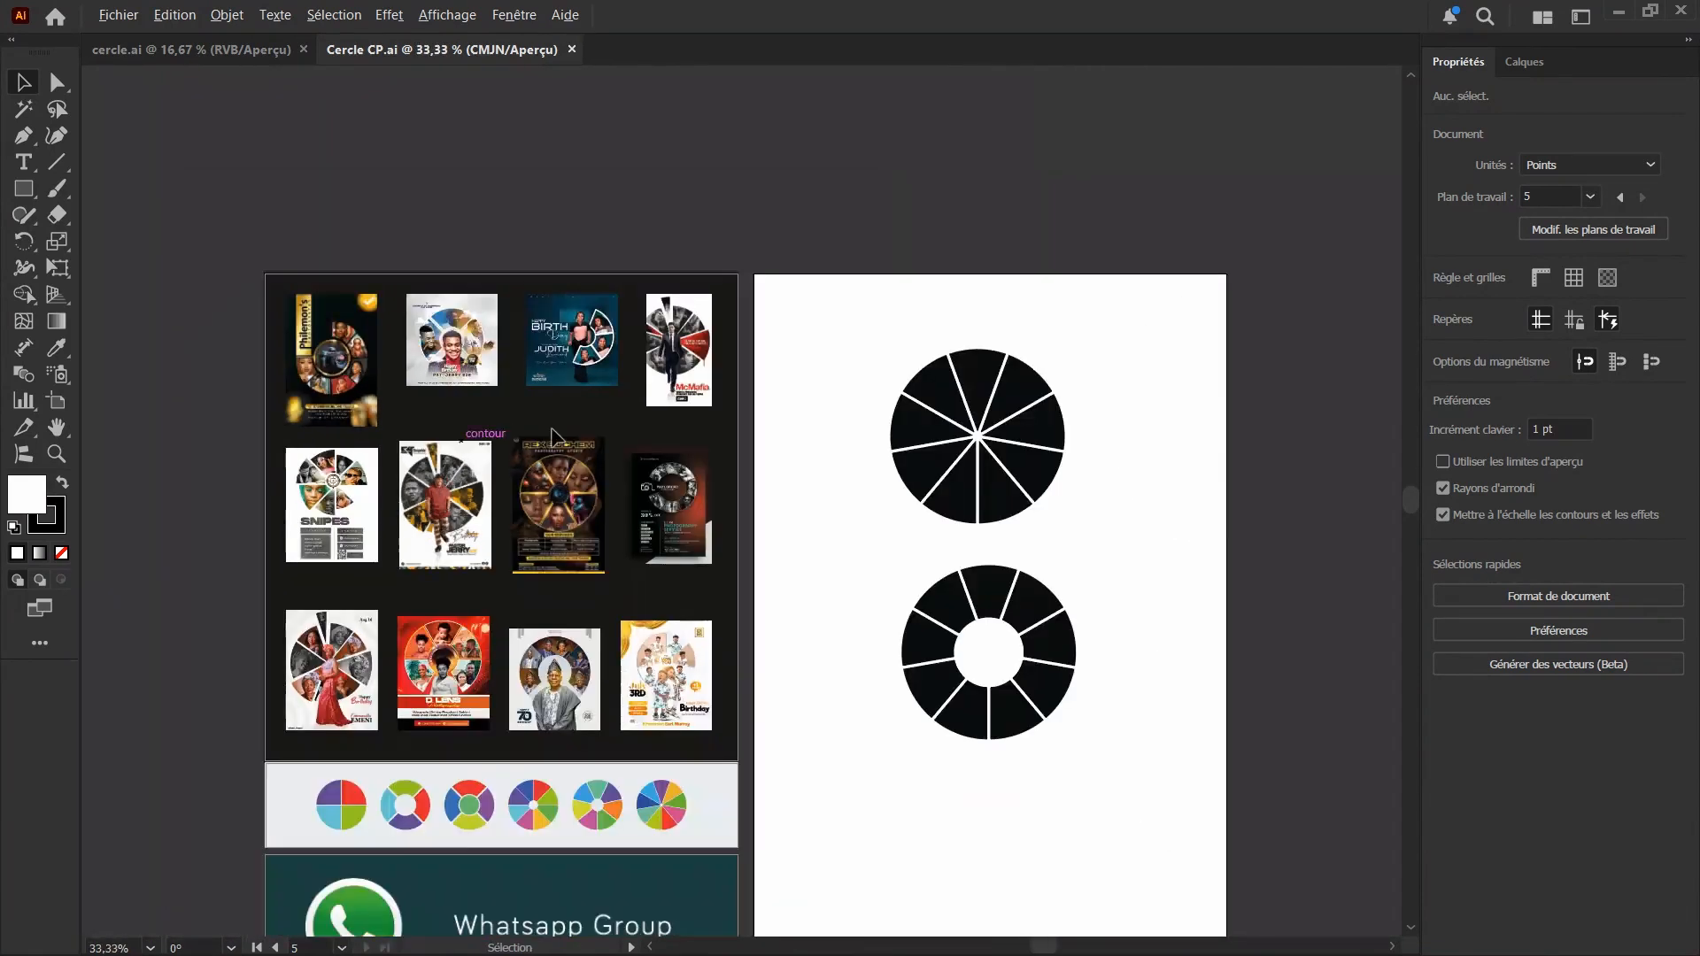
scroll(1054, 484, down, 1)
scroll(1000, 565, up, 1)
scroll(863, 528, down, 2)
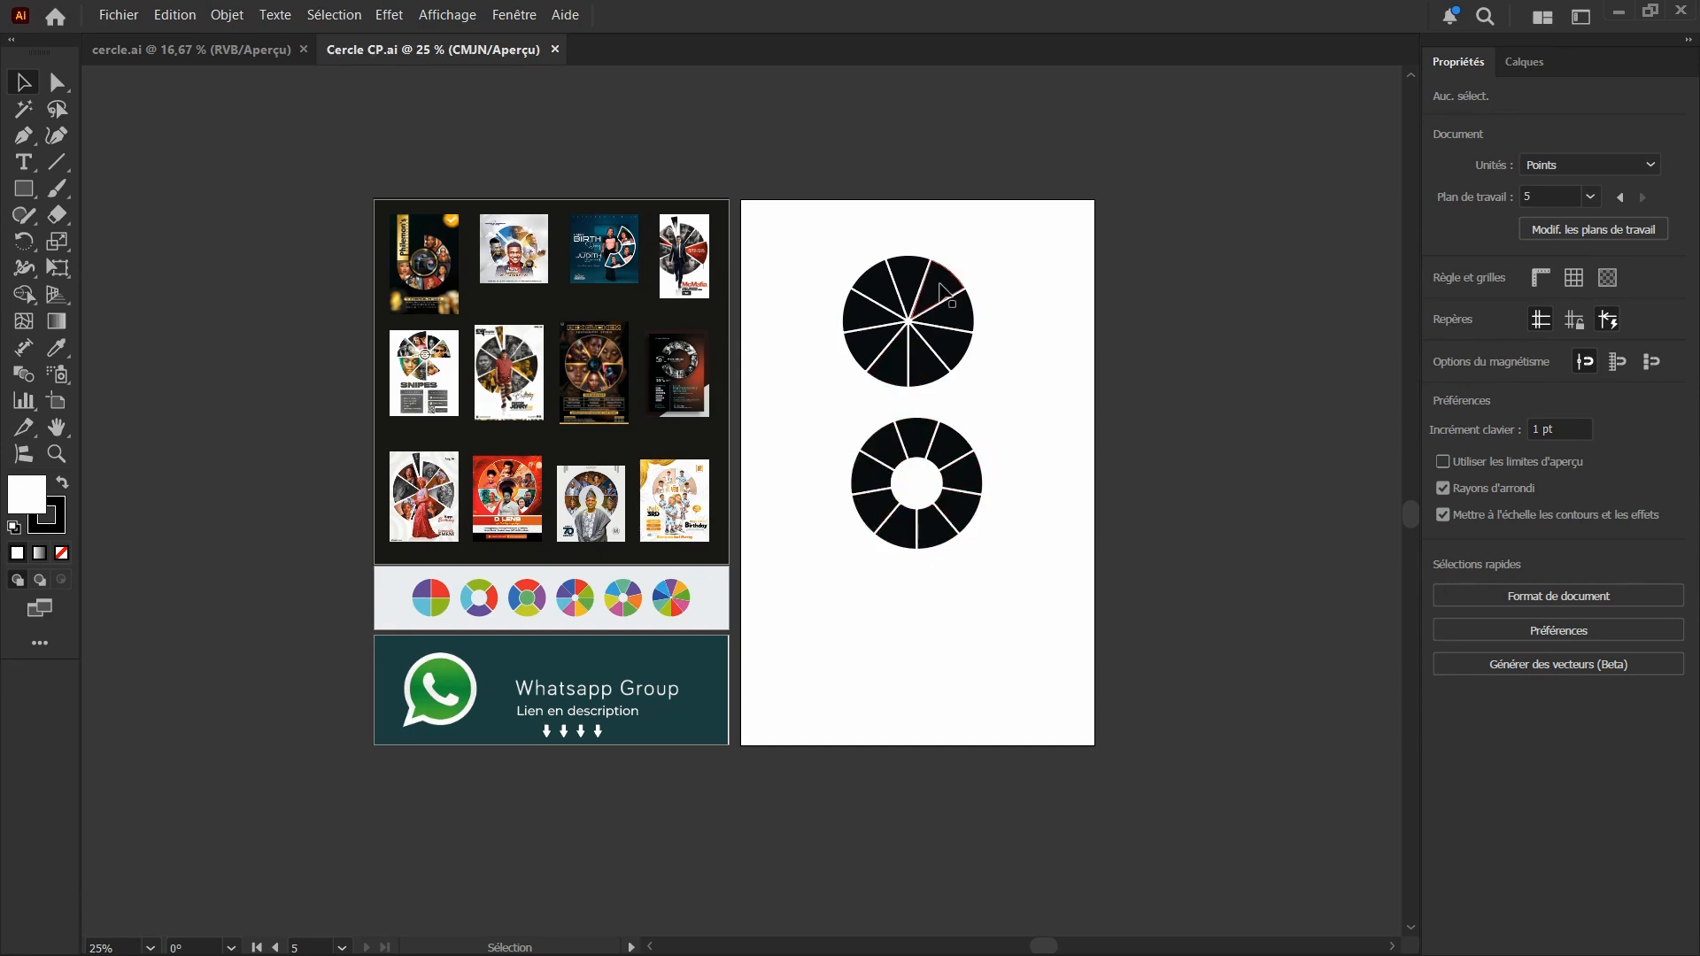
scroll(905, 216, up, 1)
scroll(740, 453, up, 1)
scroll(741, 452, down, 1)
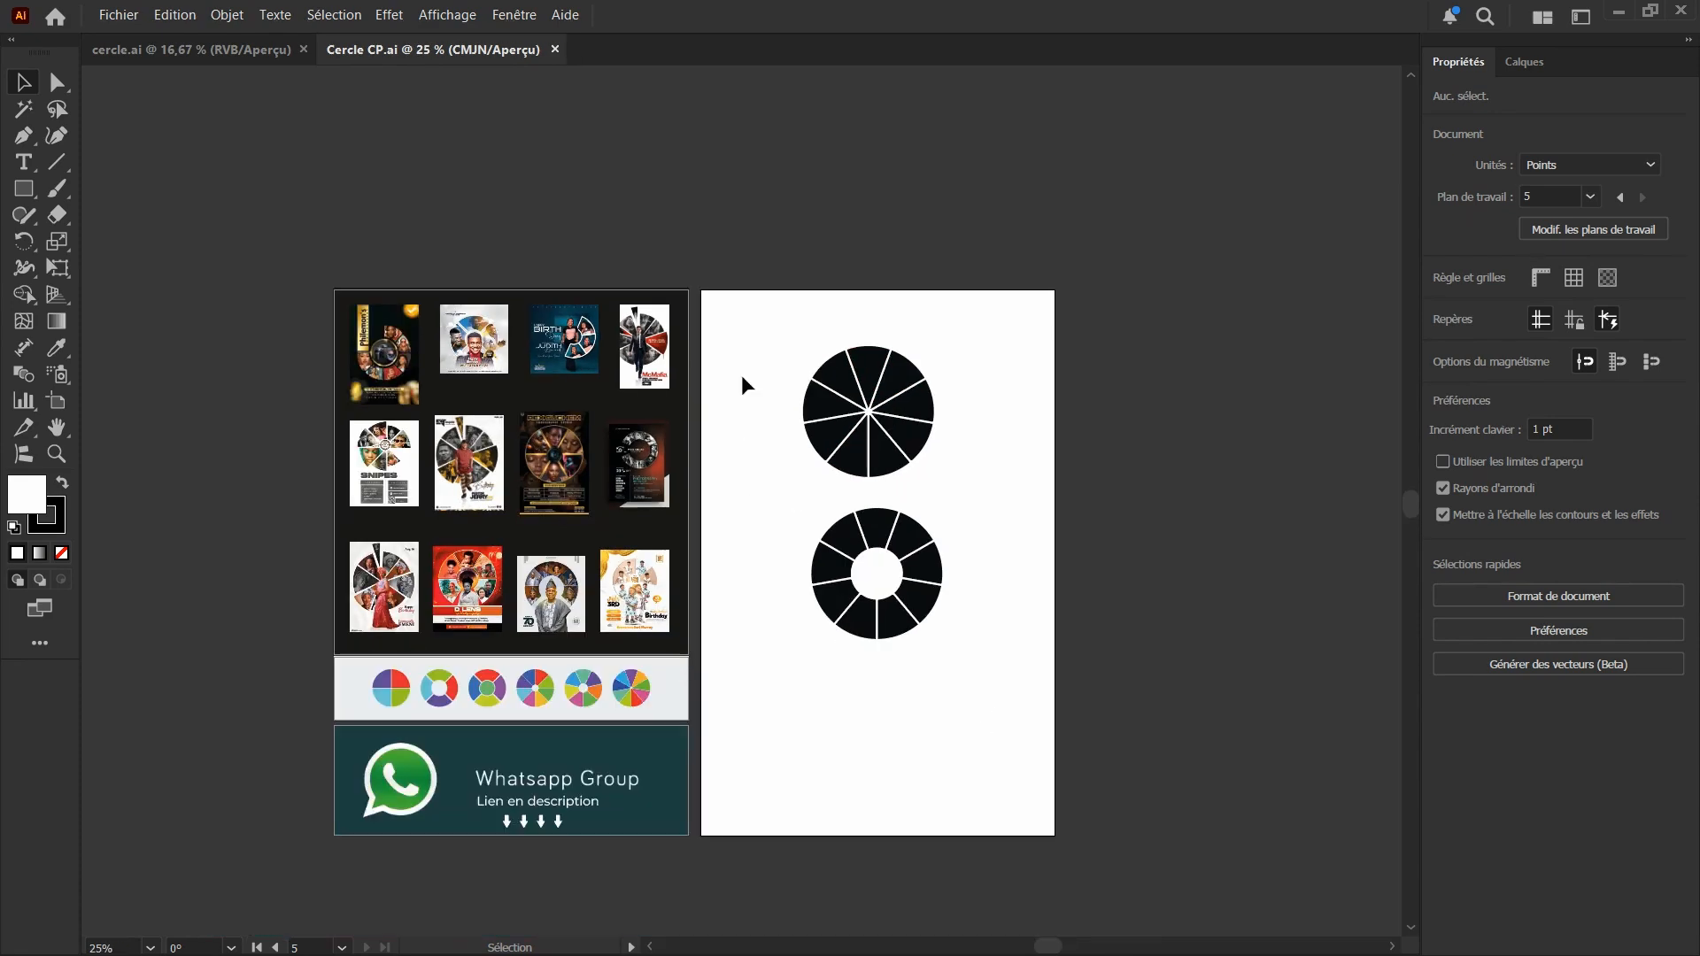
Move the black segmented circle and the segmented ring off the white artboard, side by side above its upper edge
drag(785, 311, 996, 464)
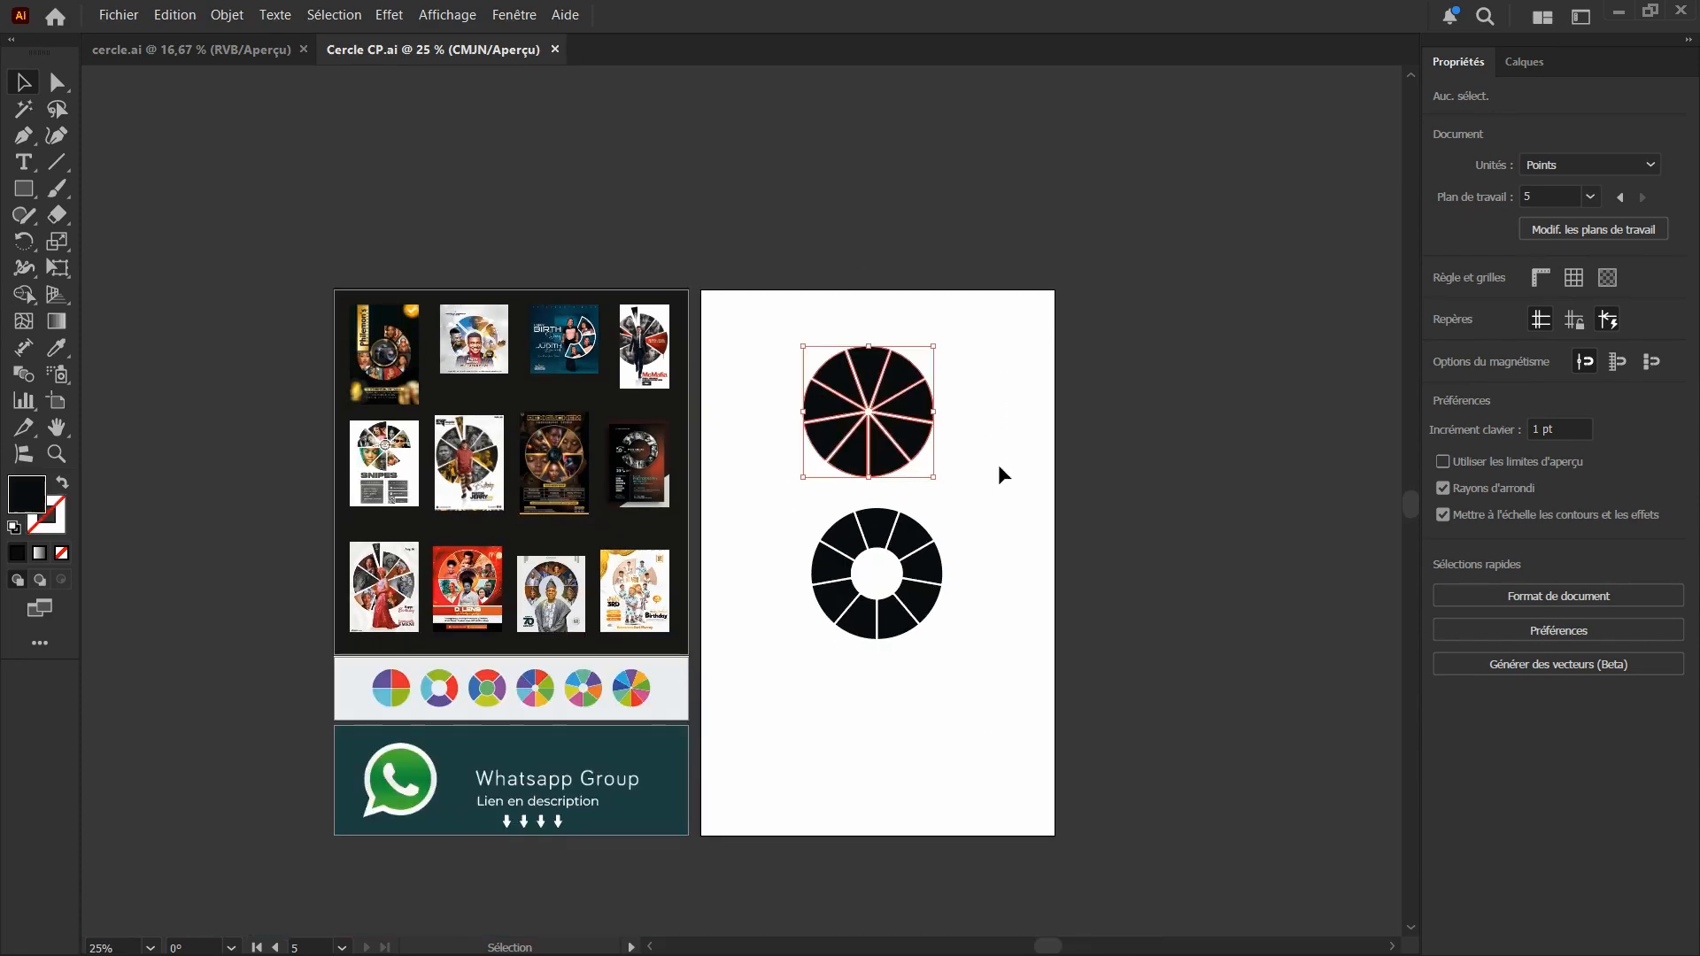
drag(888, 458, 766, 263)
drag(807, 459, 931, 274)
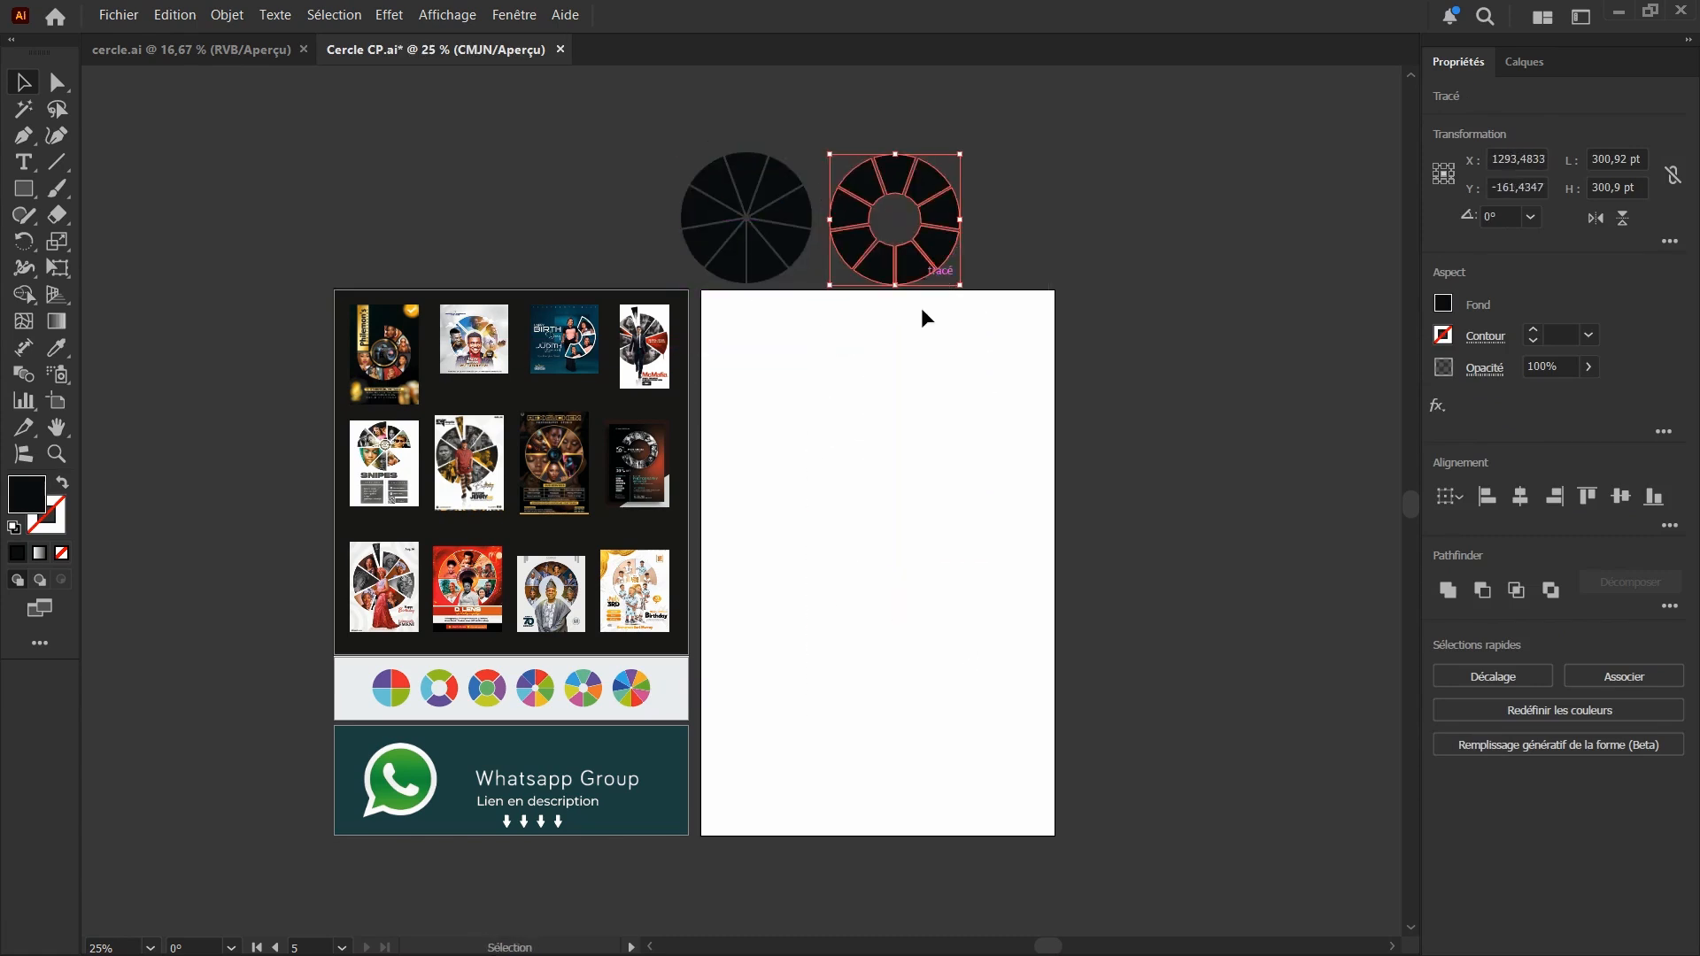
key(alt)
drag(919, 279, 903, 263)
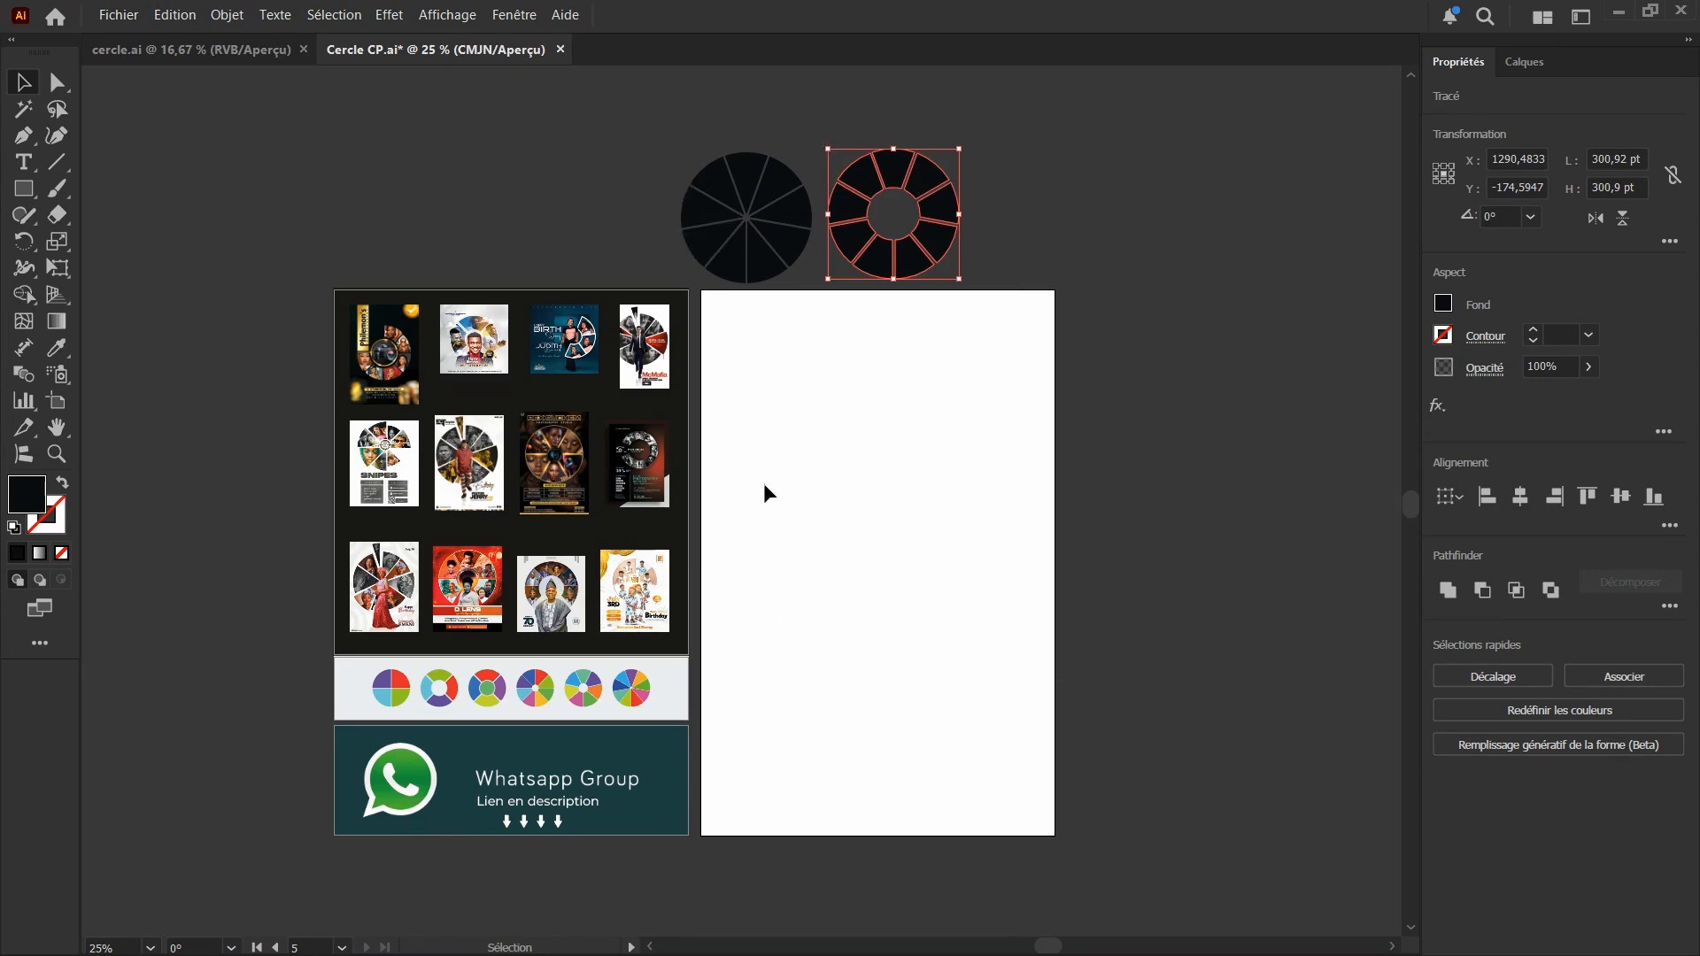
Switch to File Explorer and select the four portrait photos with purple, blue, turquoise and green backgrounds in the Imgs folder
key(super)
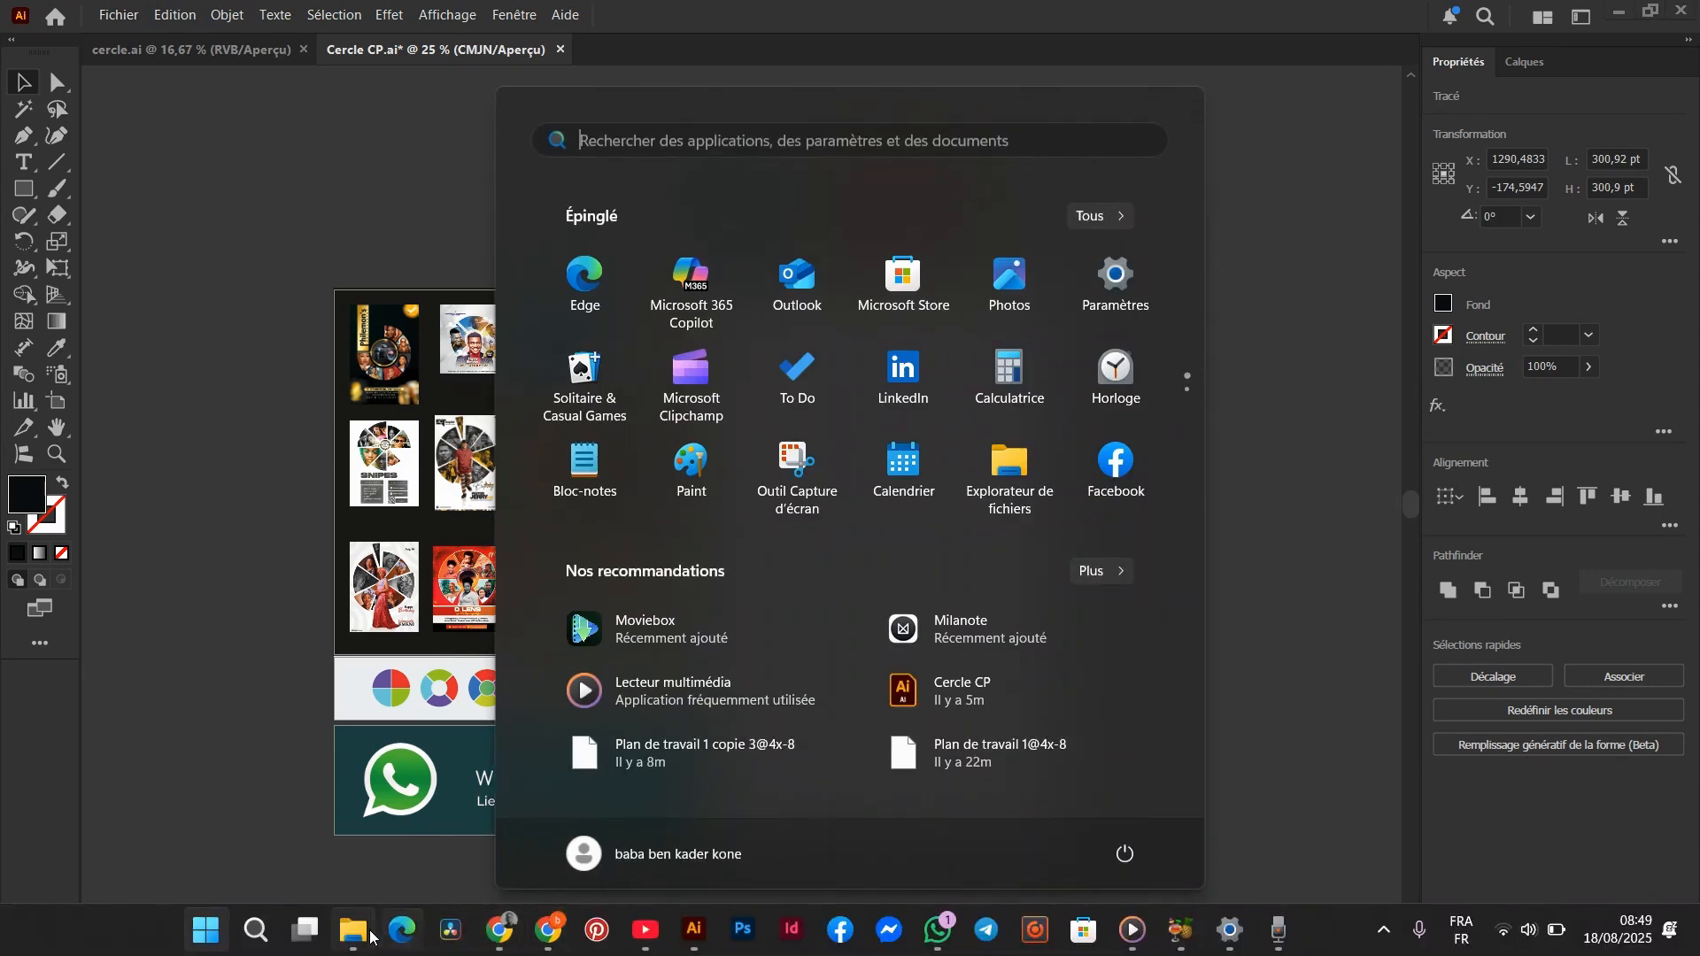
mouse_move(370, 936)
click(439, 847)
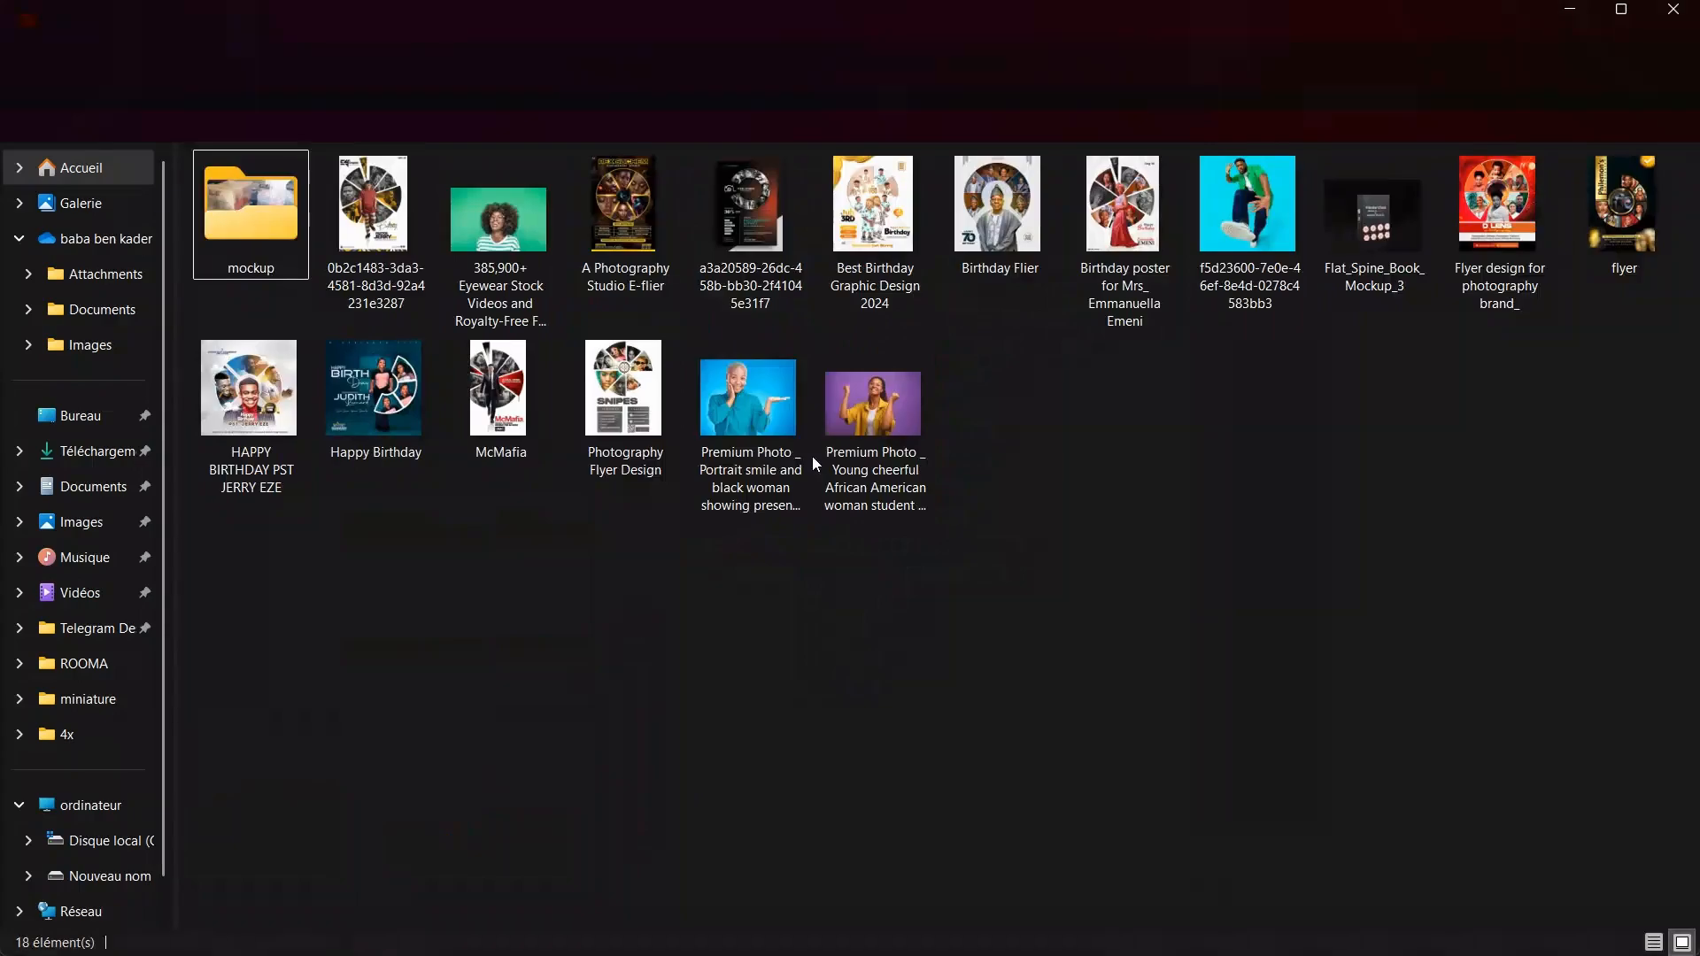
click(866, 443)
ctrl+click(750, 430)
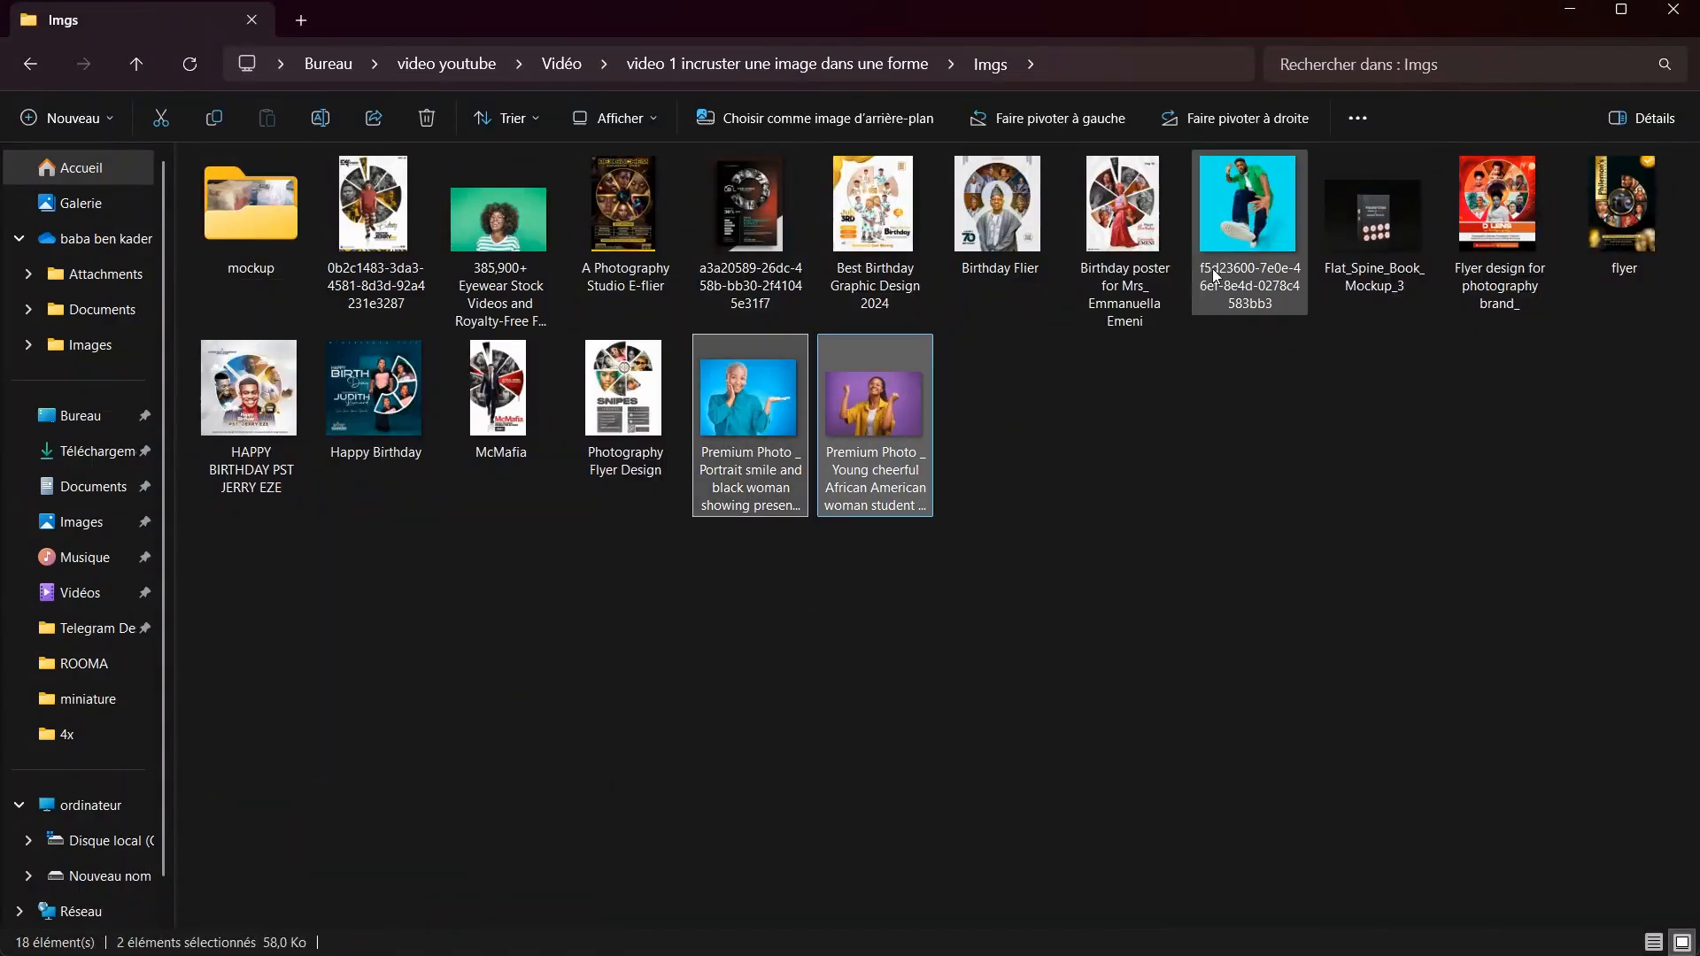
ctrl+click(1214, 270)
ctrl+click(500, 232)
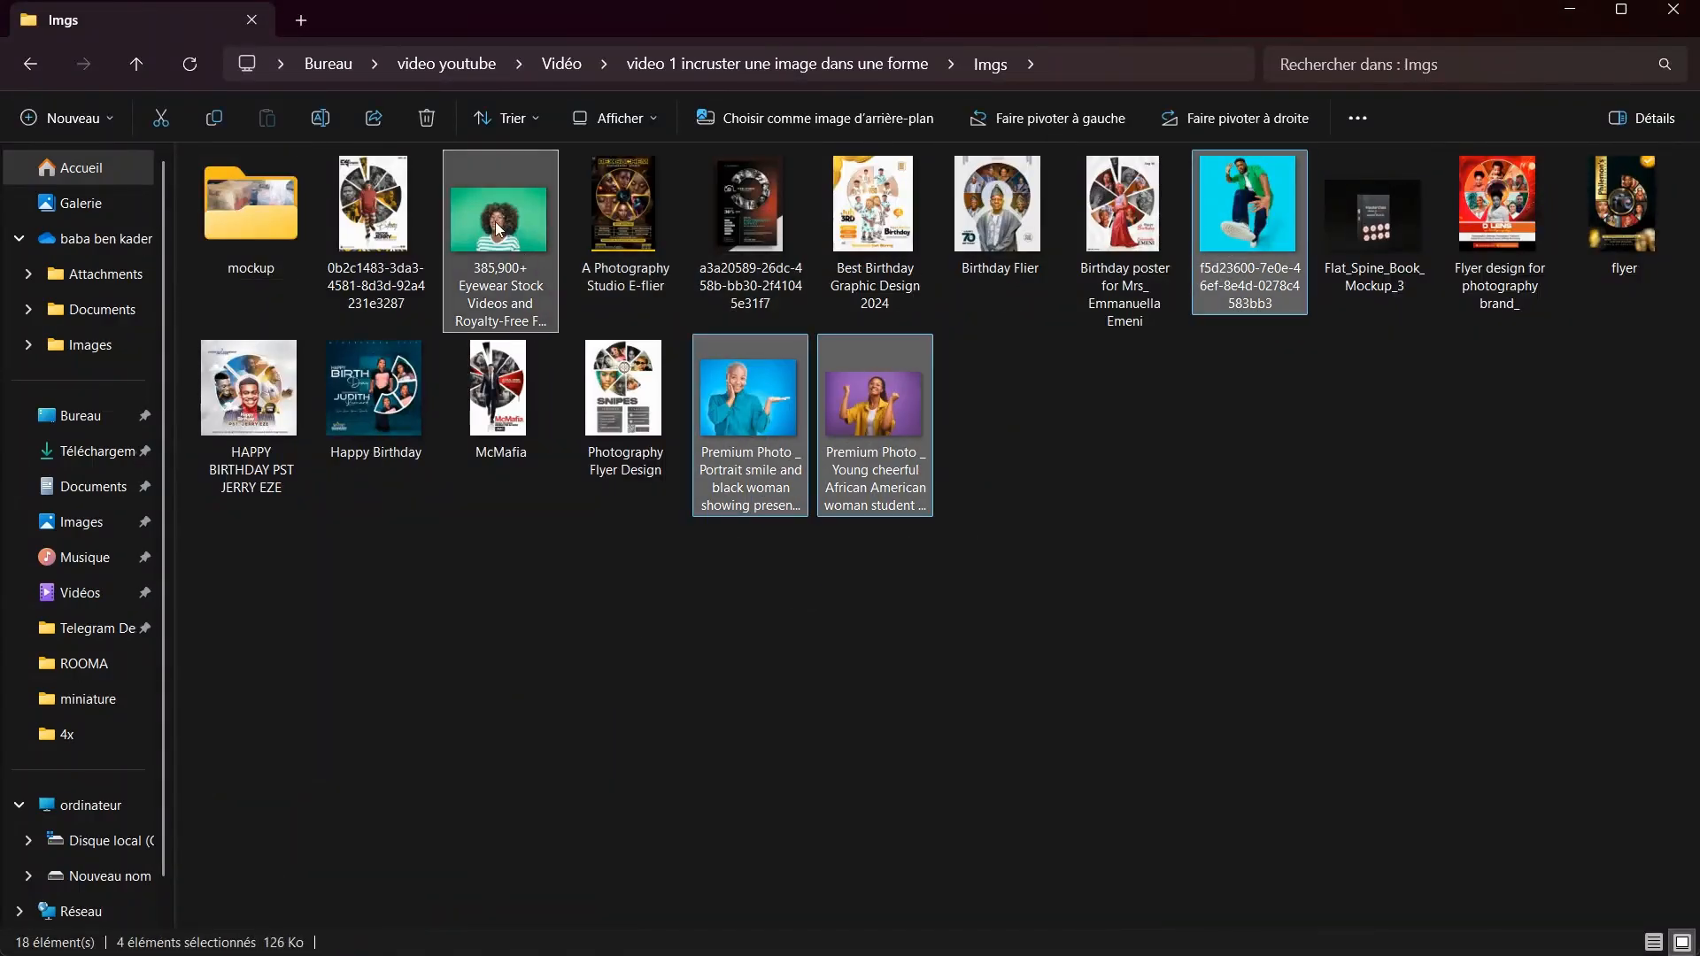
Place the selected portrait photos from the Imgs folder into the Cercle CP.ai document in Illustrator
drag(498, 228, 275, 633)
key(super)
key(super)
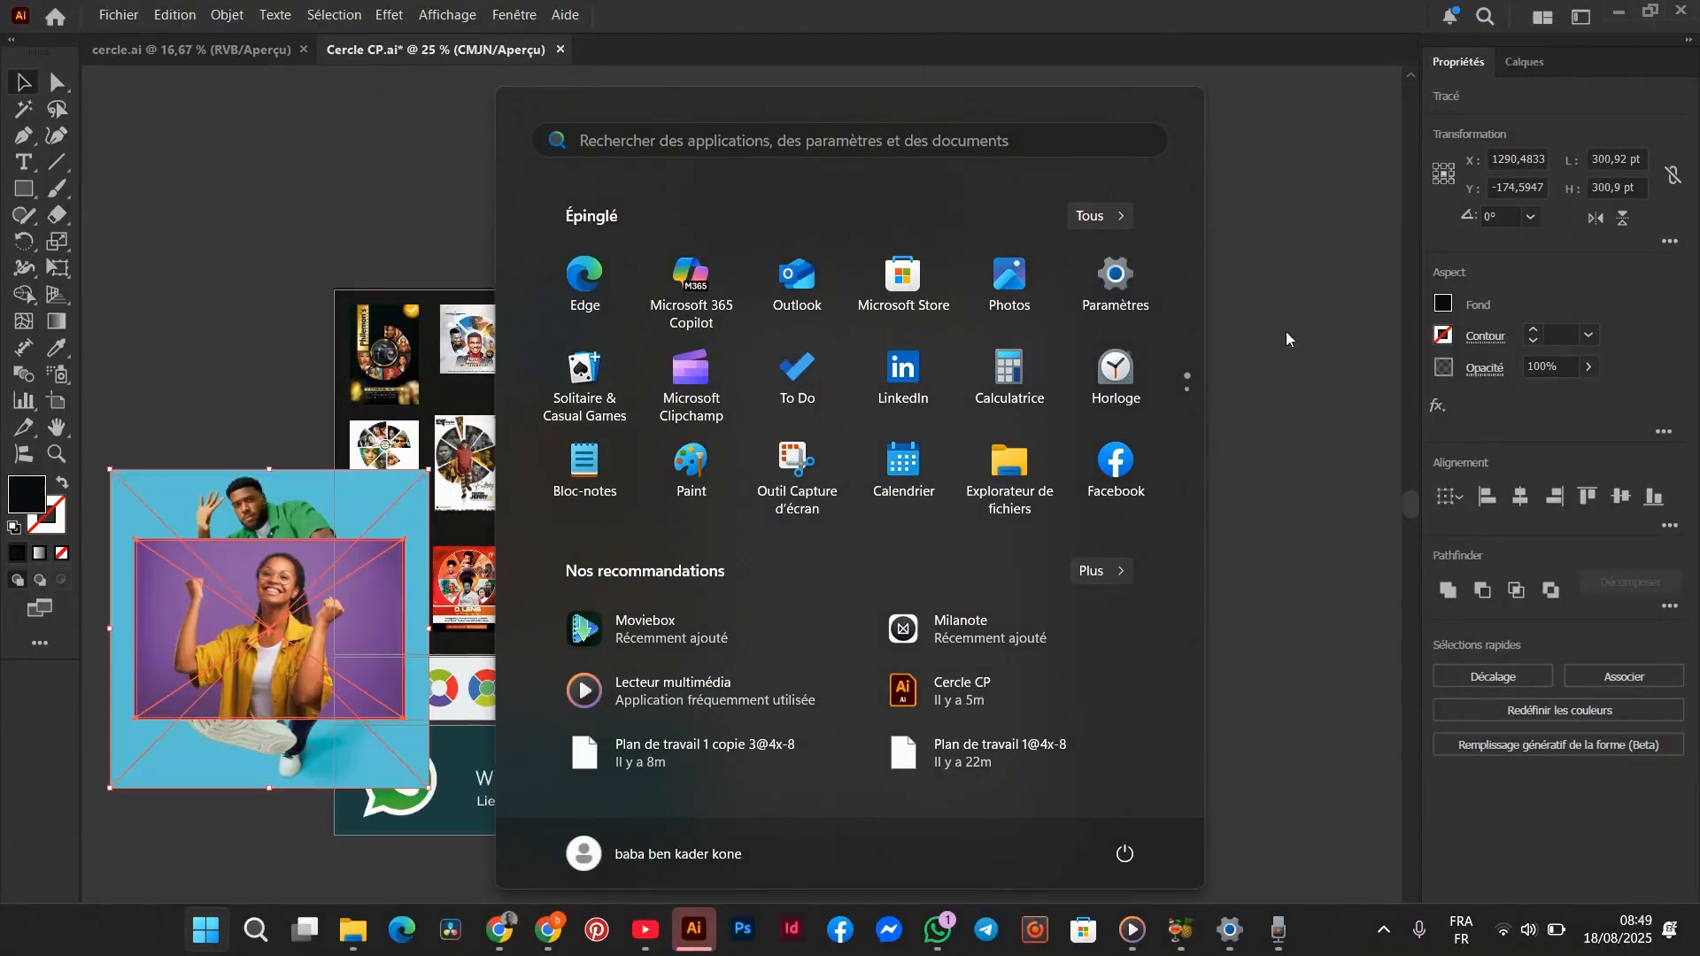
click(1286, 333)
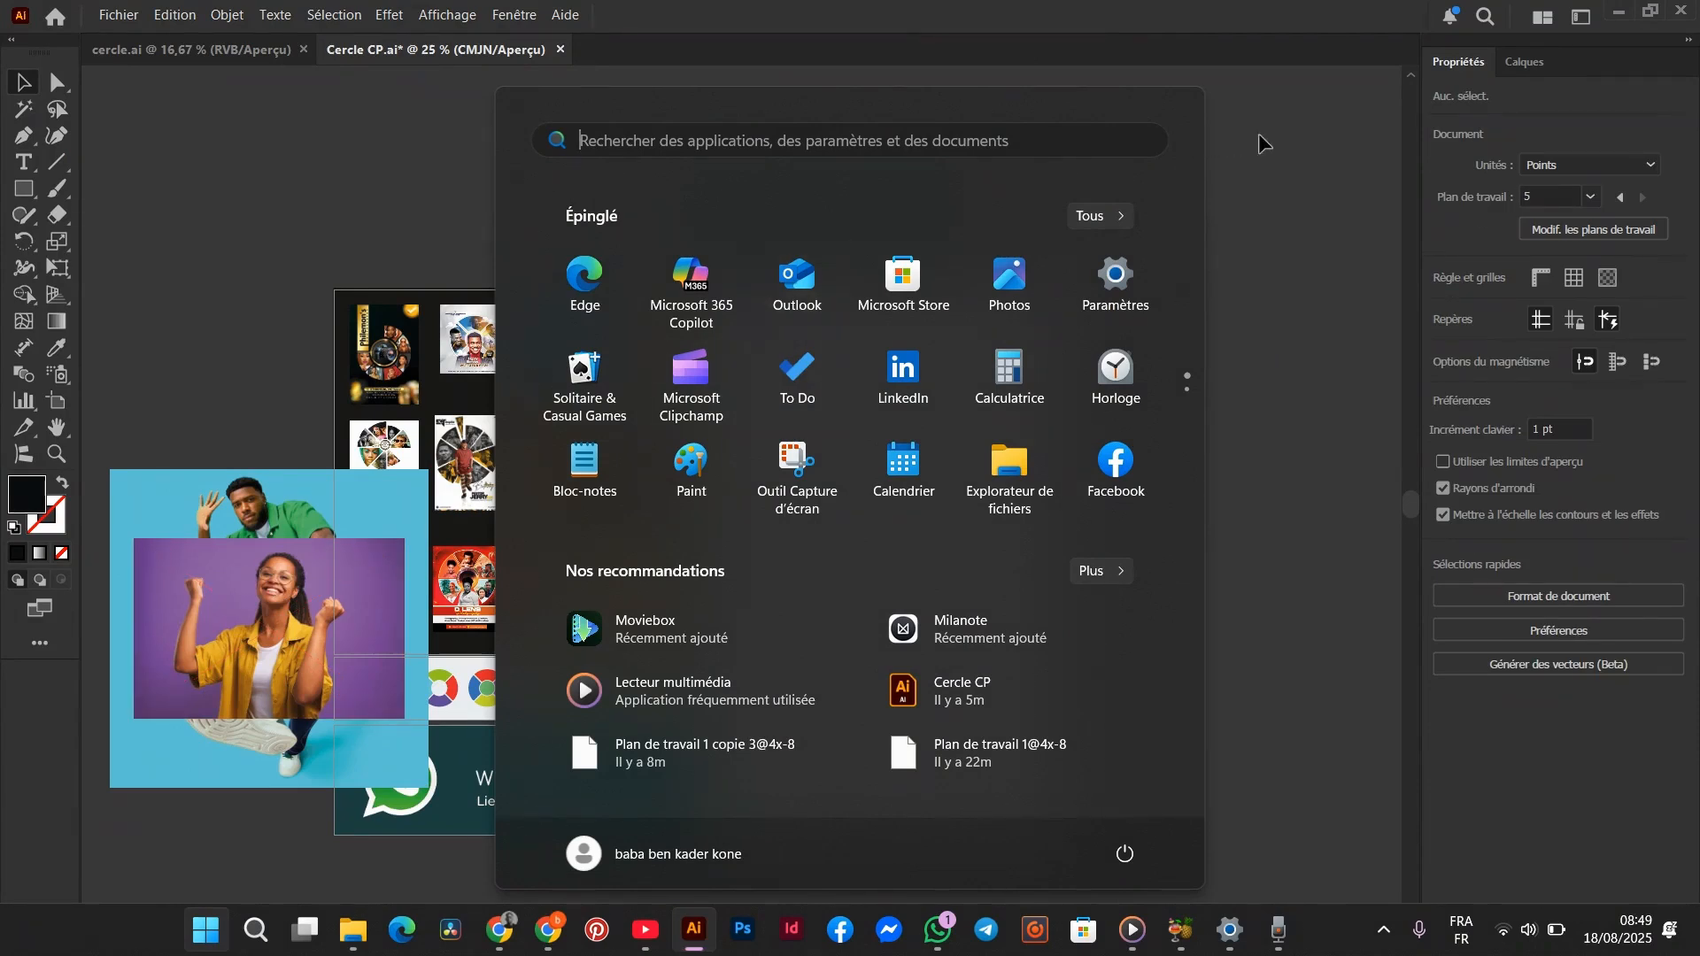
click(220, 694)
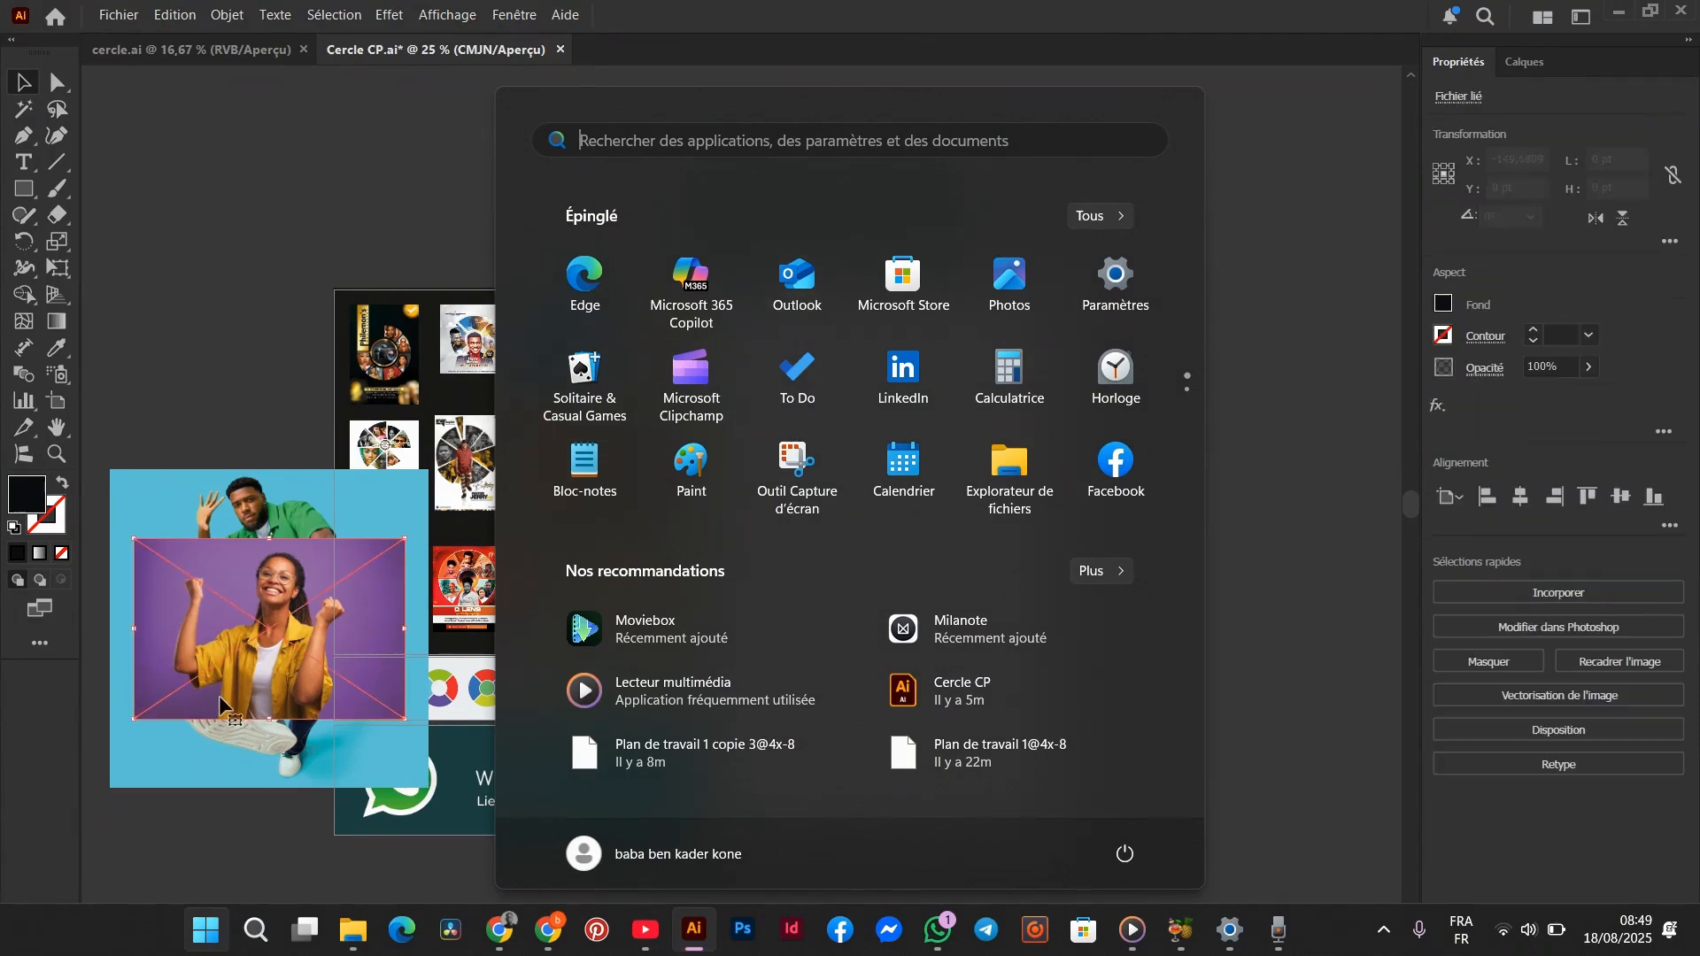
click(223, 937)
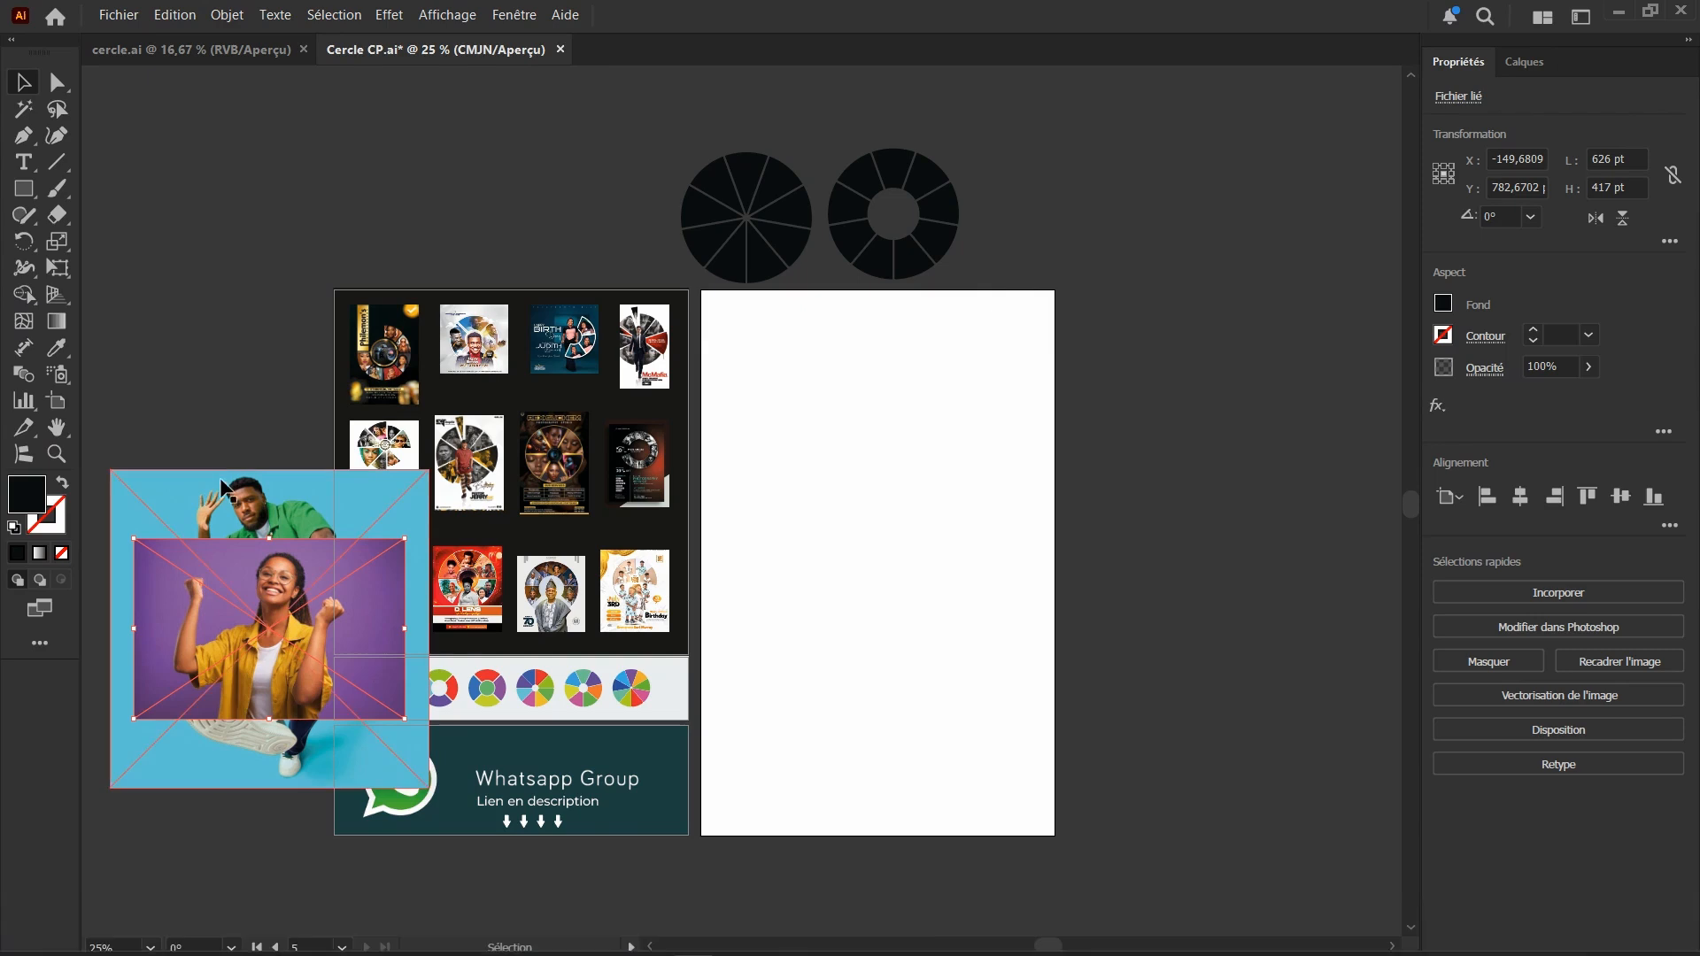
Spread the stacked purple, blue and green photos apart beside the white artboard so that none overlaps another
click(219, 410)
drag(320, 661, 1256, 224)
drag(328, 529, 1310, 412)
drag(249, 677, 1088, 737)
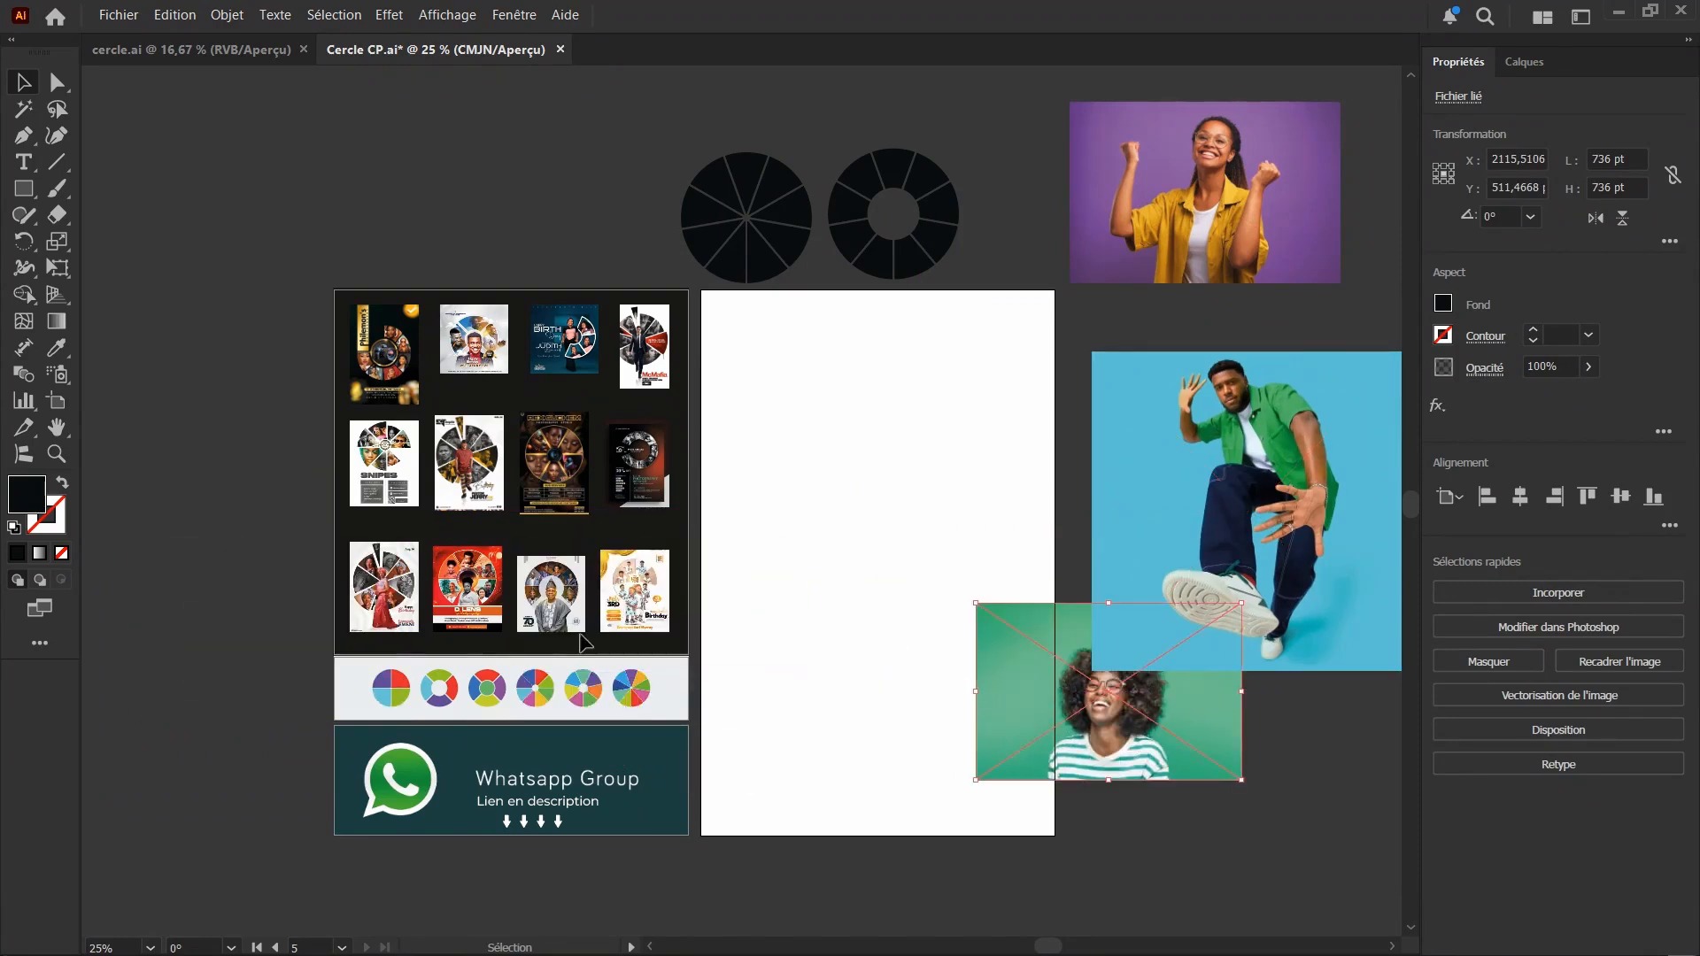
key(ctrl+minus)
drag(884, 602, 986, 657)
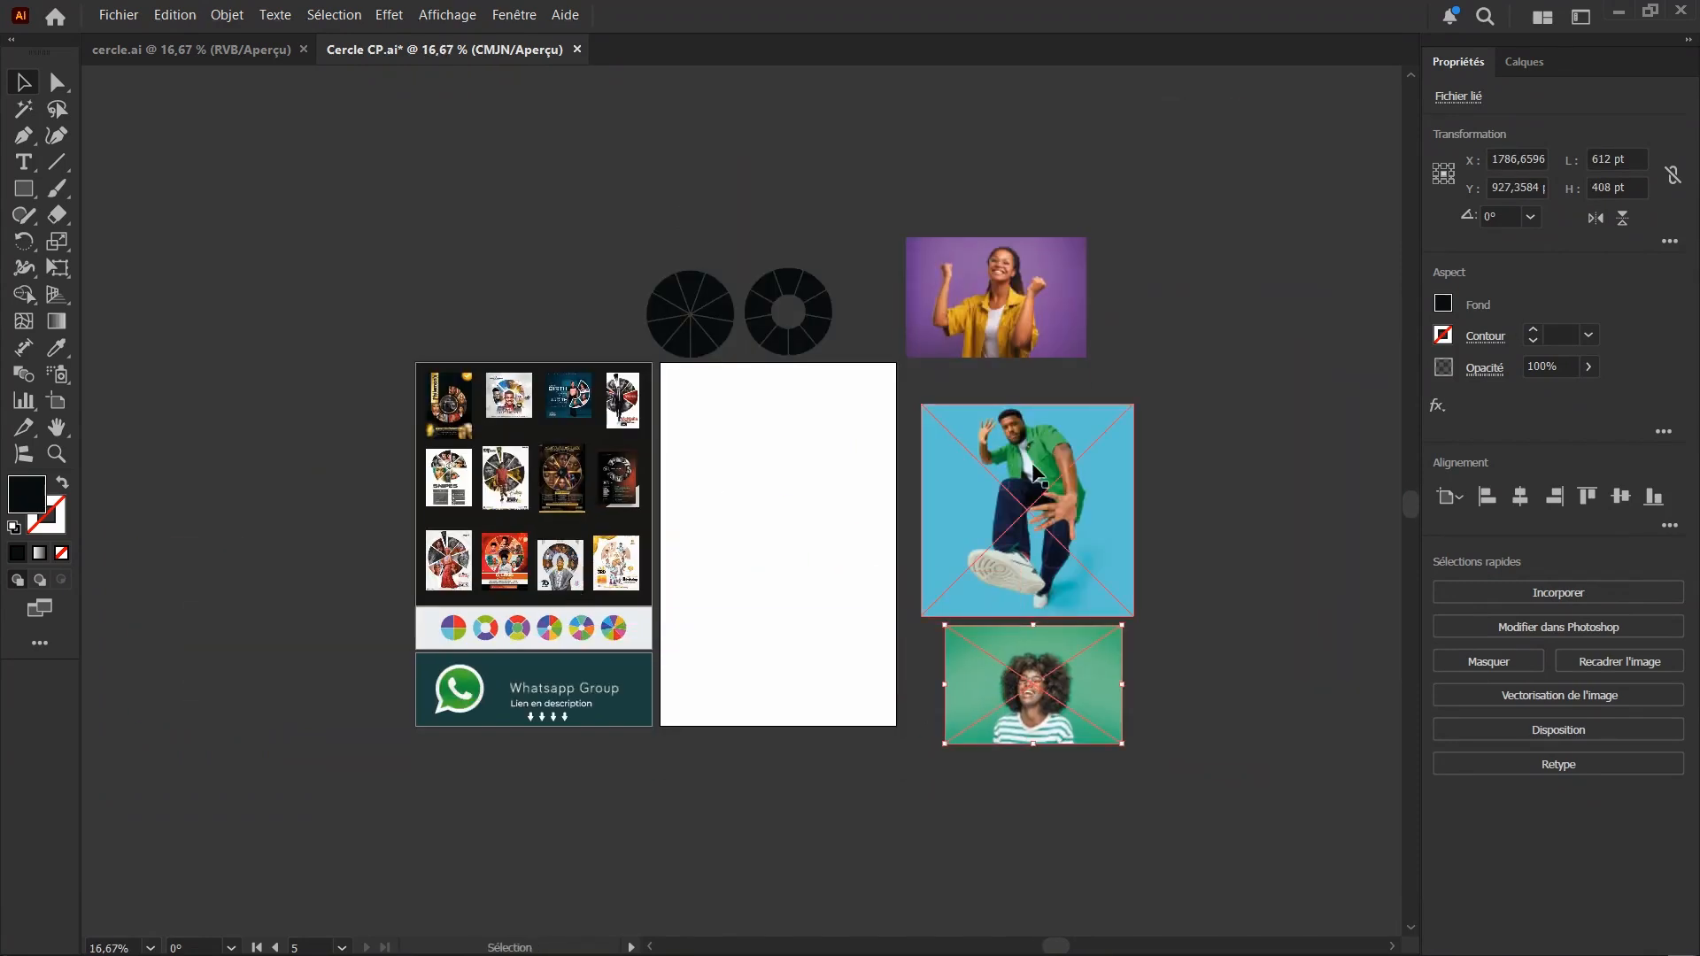
Tighten the photos into a vertical column beside the artboard, with purple on top, blue in the middle and green below
scroll(1072, 378, up, 3)
scroll(602, 333, down, 1)
drag(734, 252, 772, 316)
scroll(773, 316, down, 1)
drag(699, 580, 695, 568)
drag(769, 813, 754, 807)
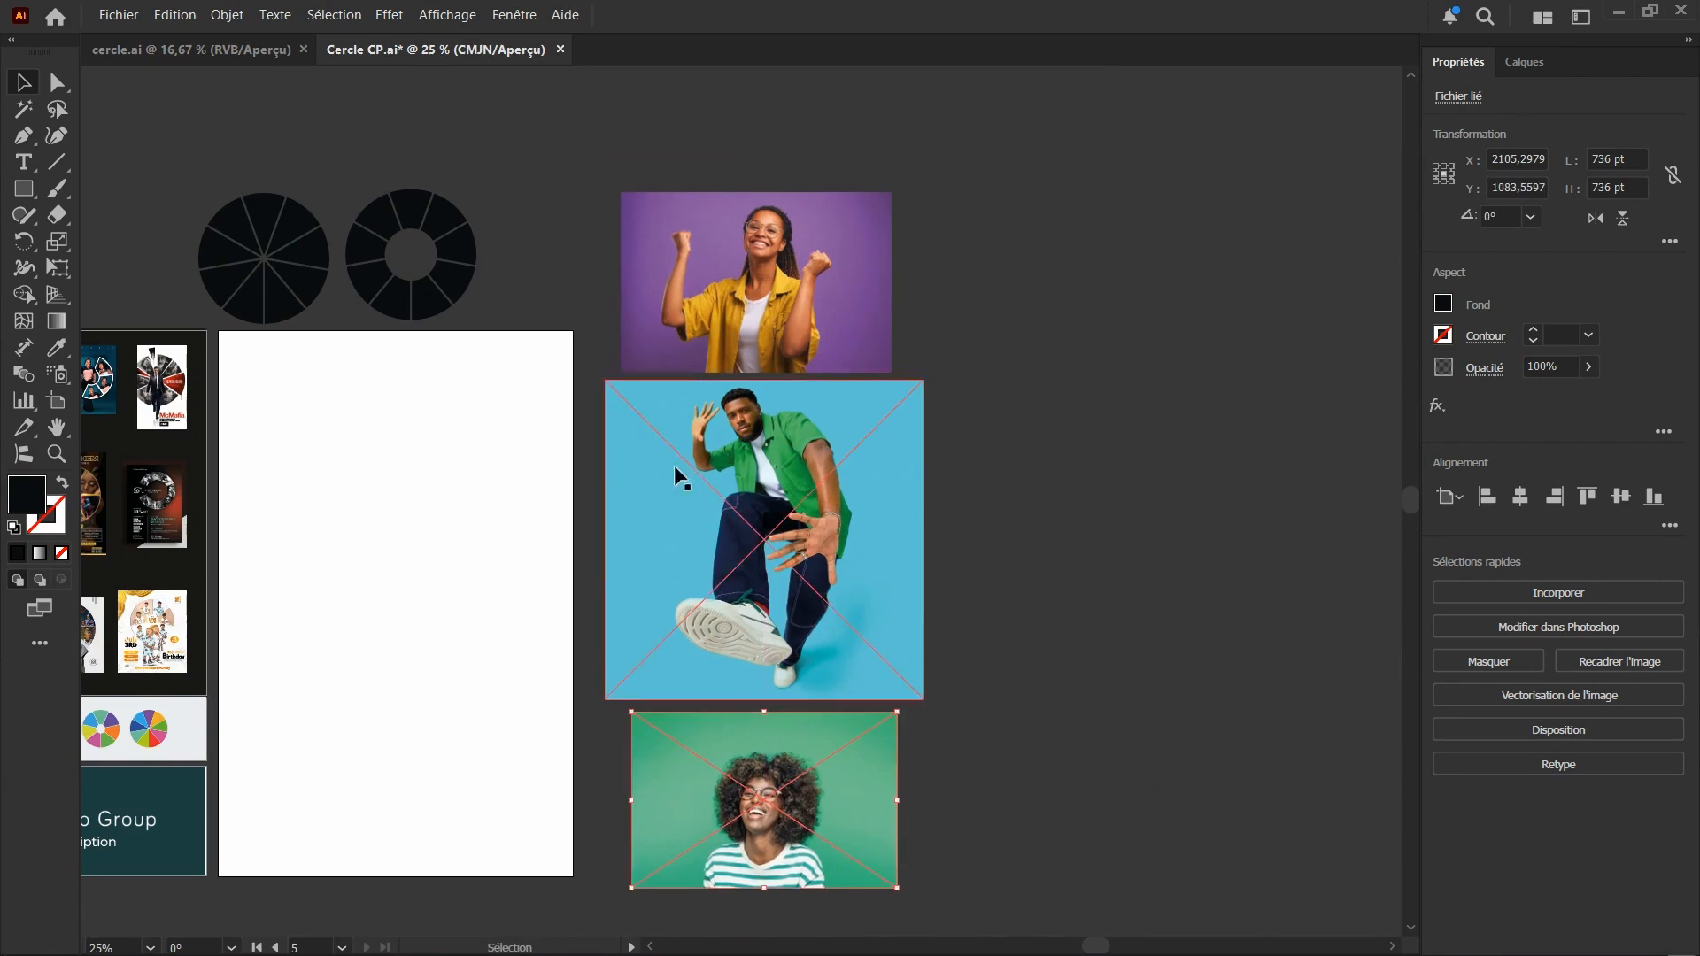
Embed all the linked photos in the column into the document and deselect them
scroll(673, 465, up, 1)
drag(1080, 173, 673, 800)
click(1545, 599)
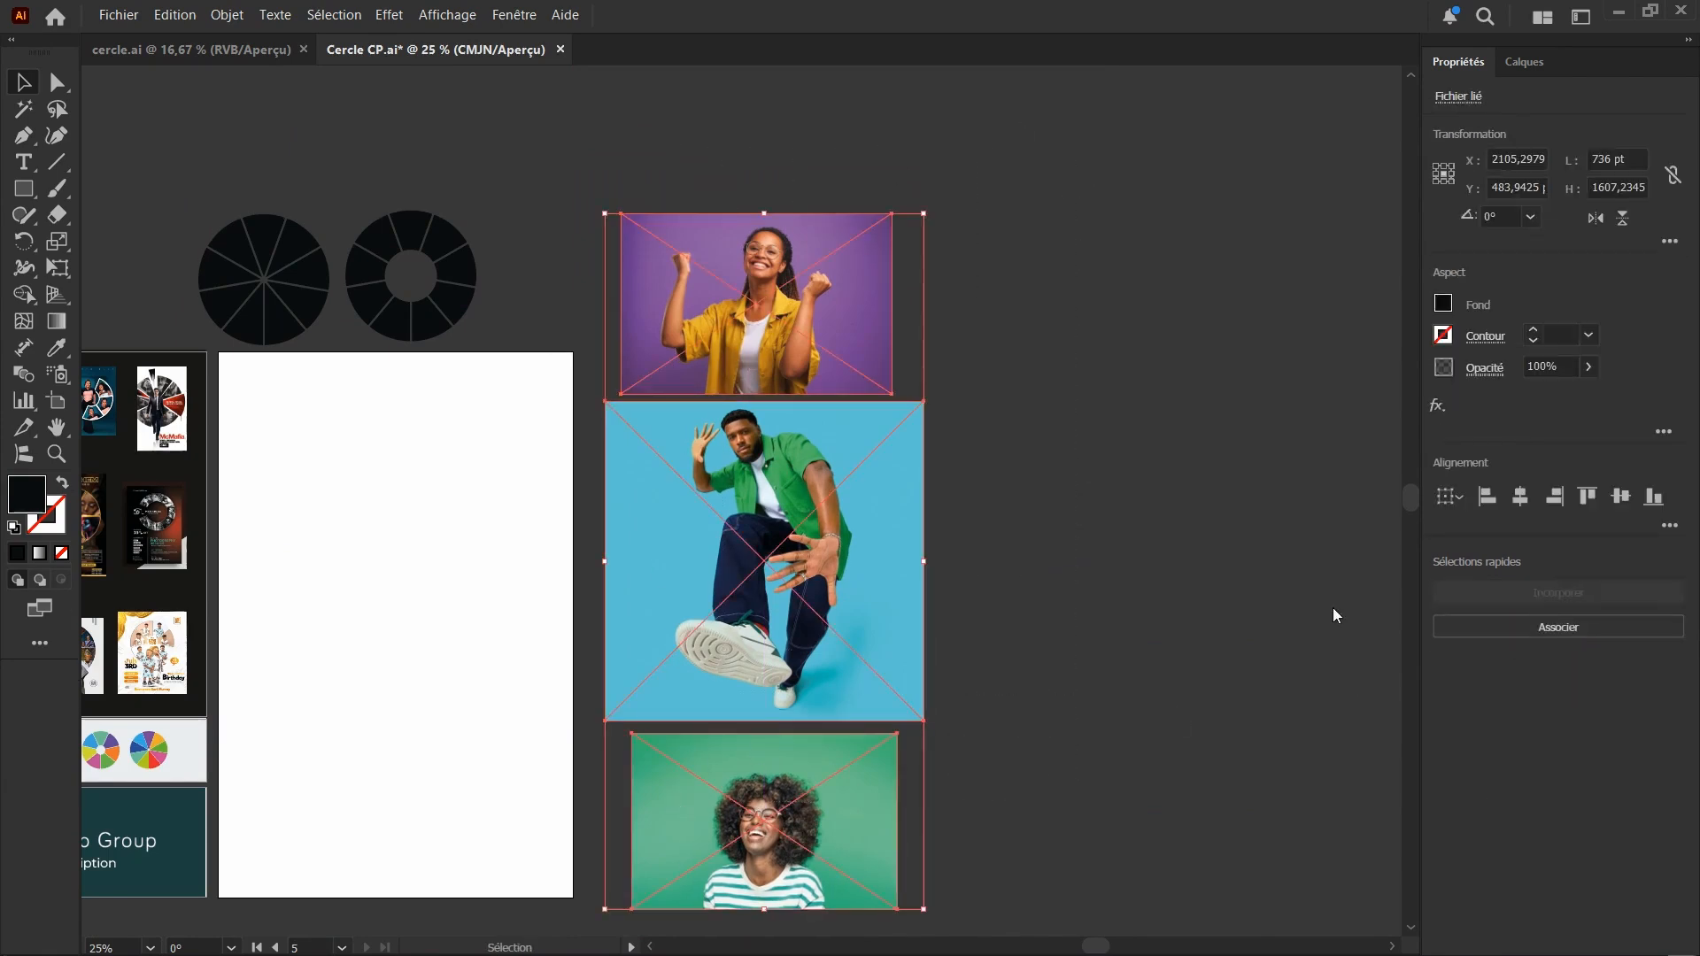
click(1053, 416)
Draw a black rectangle about 321 by 288 pt in the empty area beside the purple photo
scroll(871, 450, down, 3)
scroll(815, 330, up, 3)
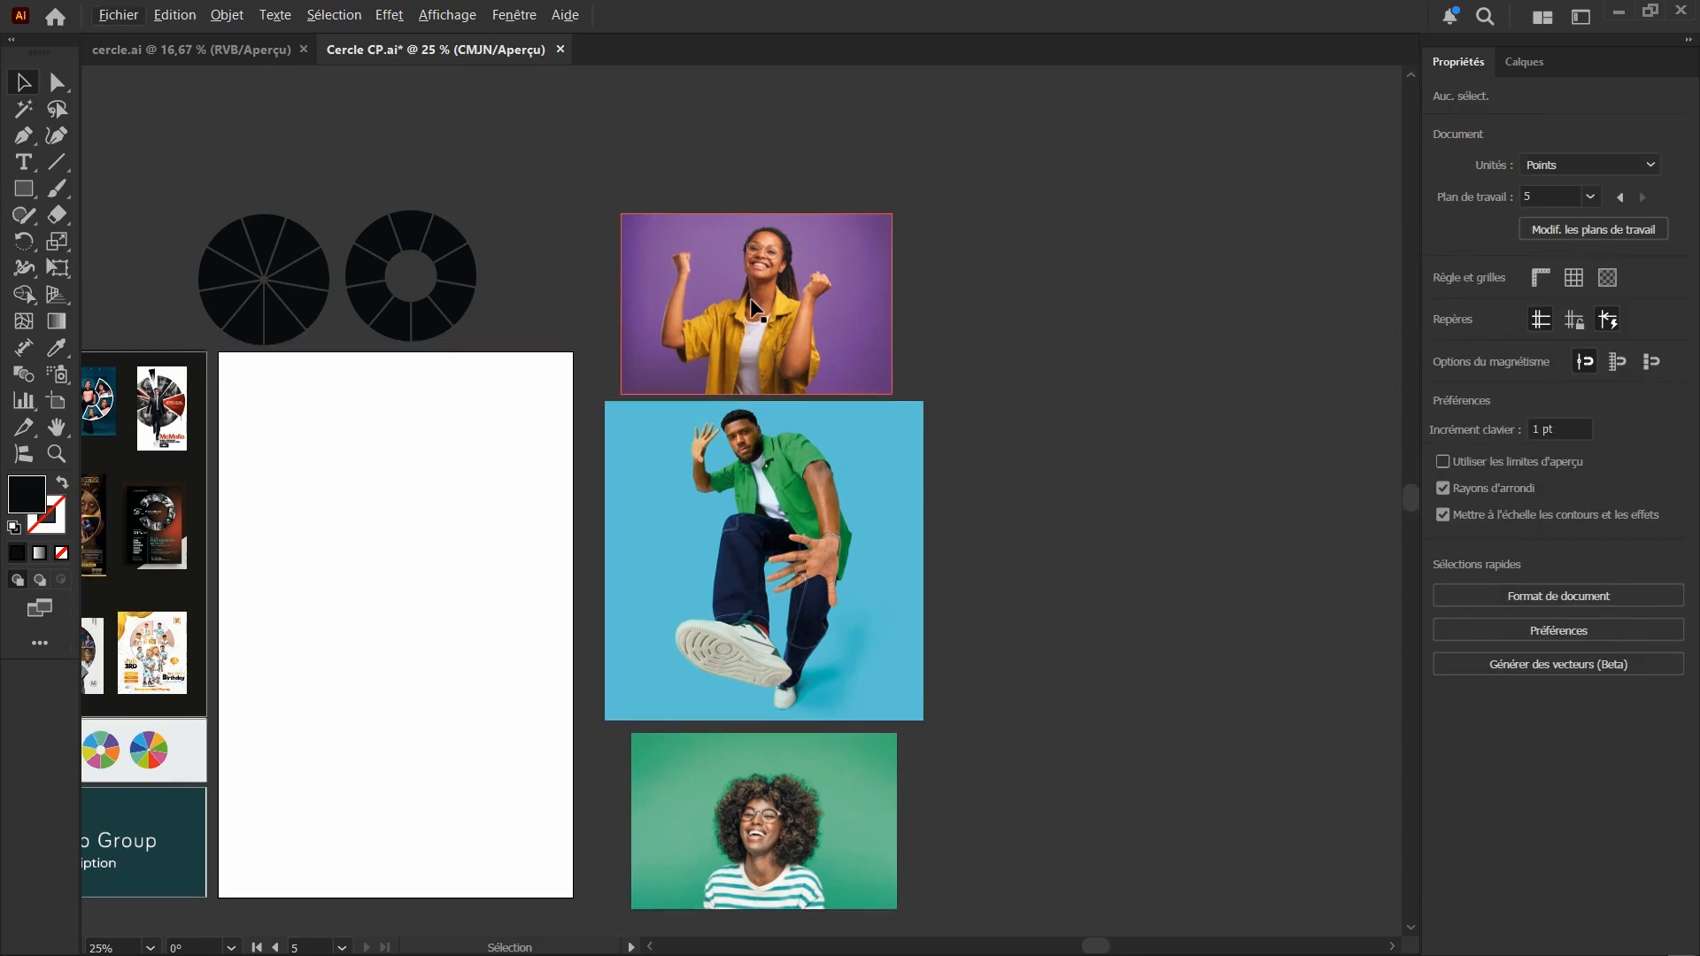
scroll(757, 292, up, 2)
scroll(655, 331, up, 3)
scroll(517, 379, down, 2)
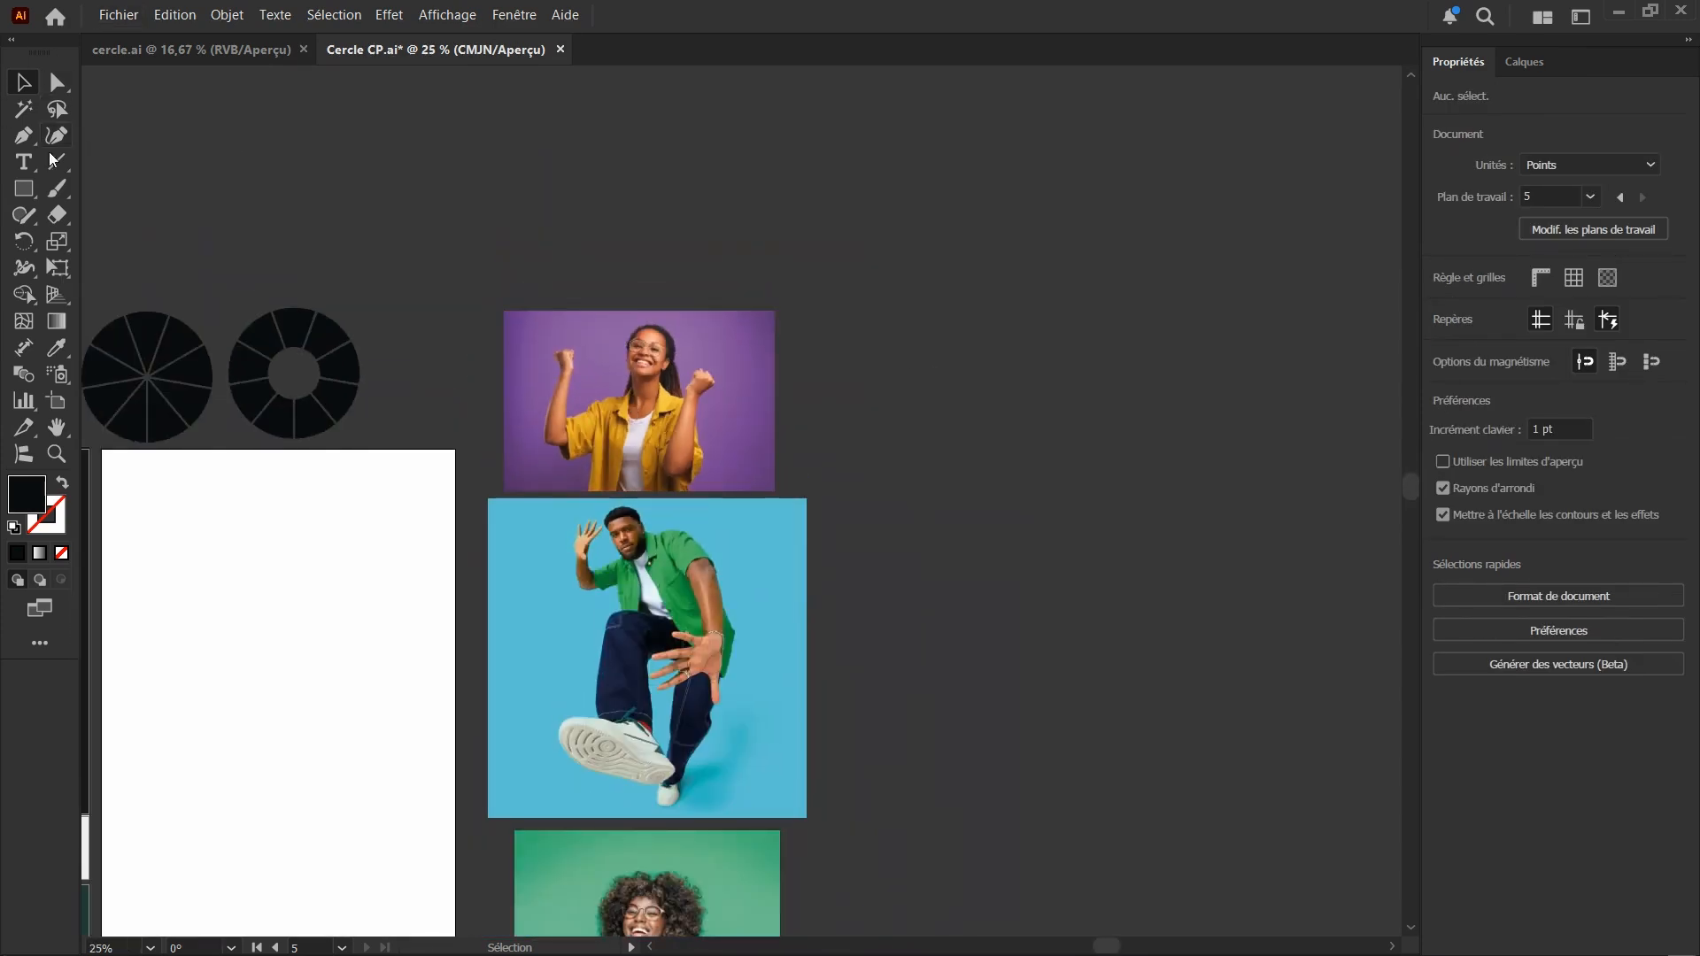
key(m)
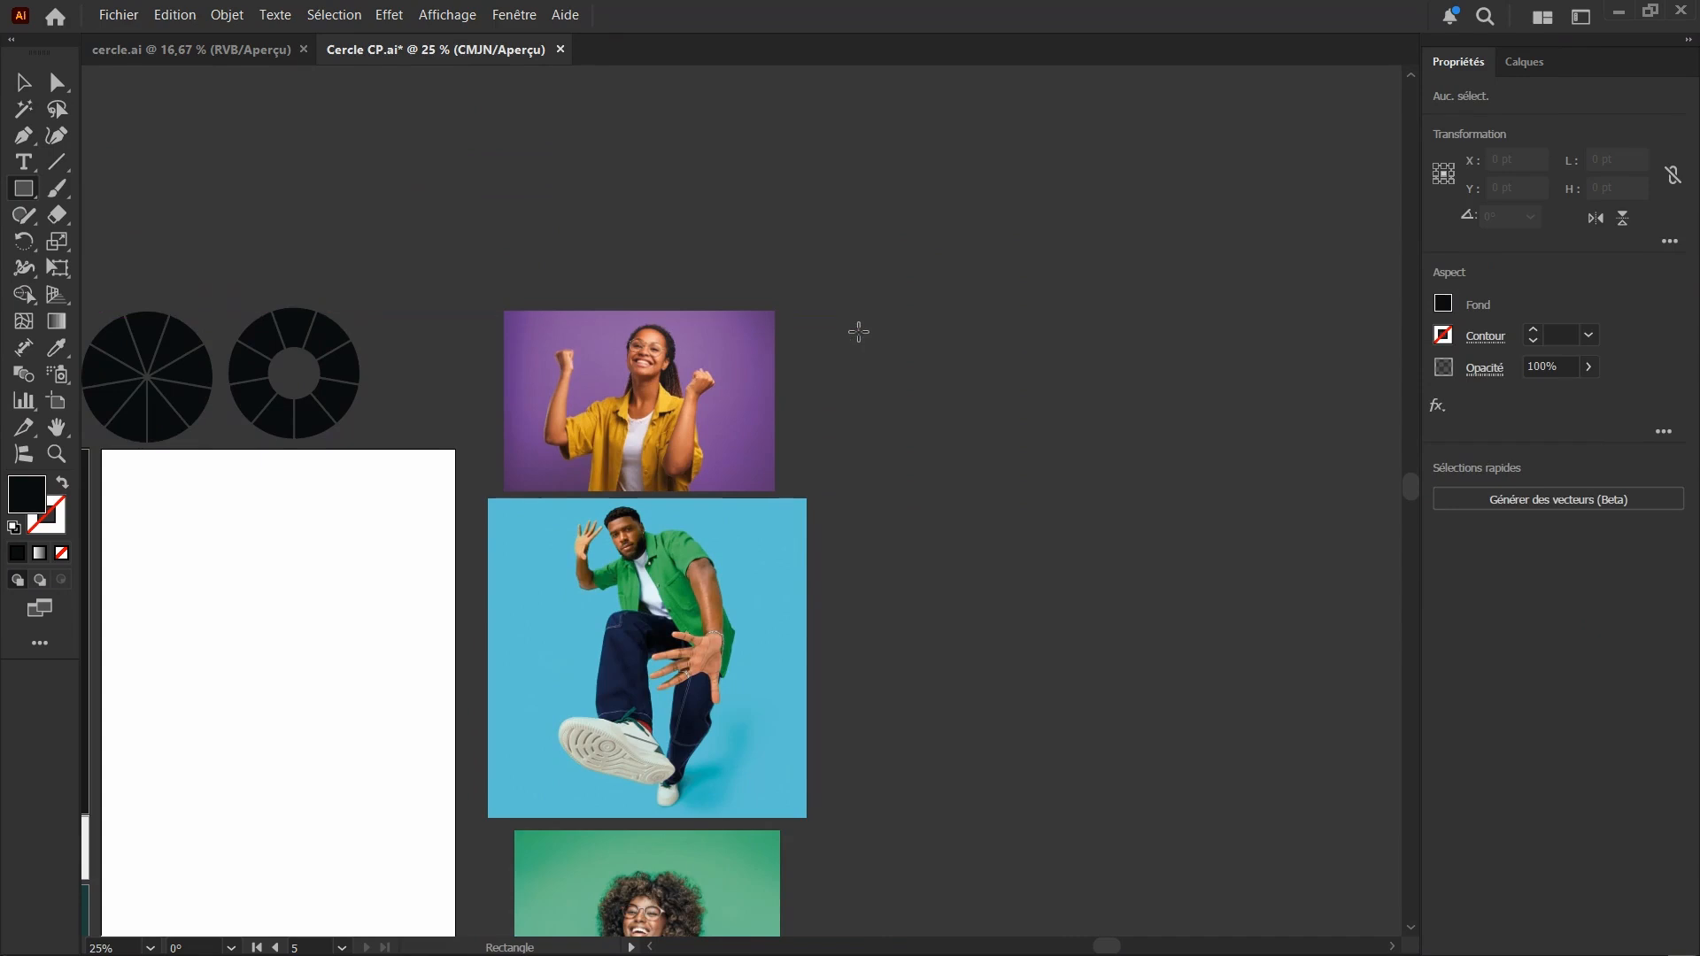
drag(859, 332, 999, 456)
click(33, 90)
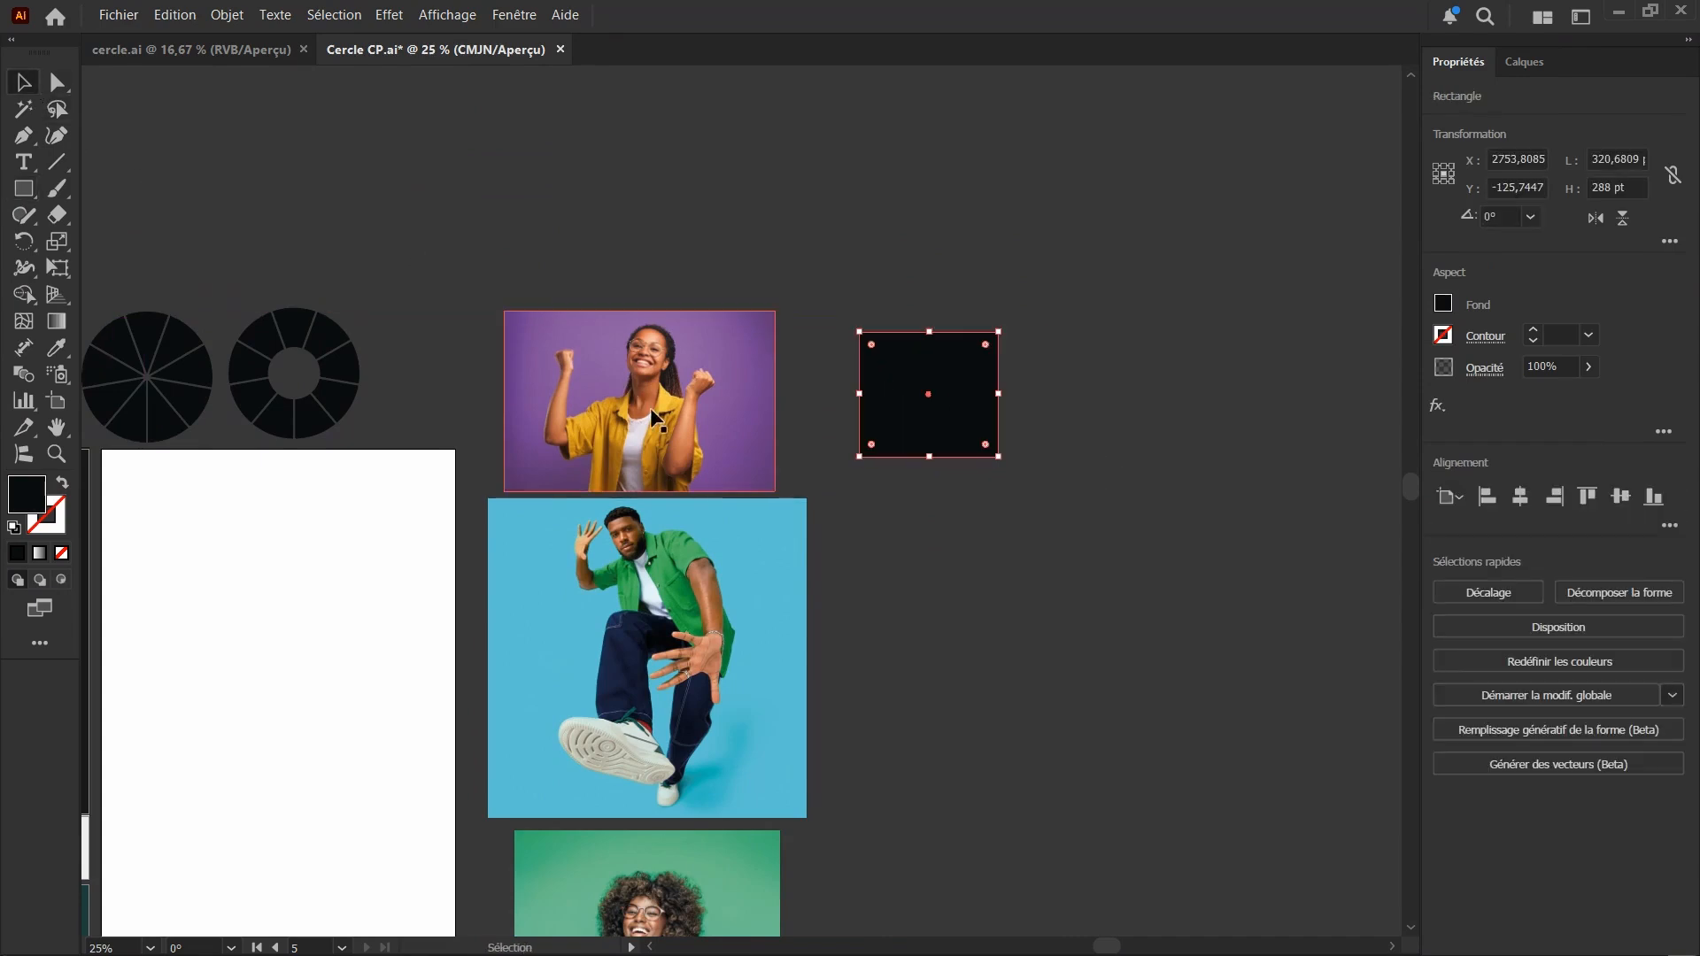
Move the purple photo onto the black rectangle, bring it to the front, and offset it so the rectangle's corner shows
drag(613, 417, 839, 385)
right_click(790, 365)
mouse_move(870, 750)
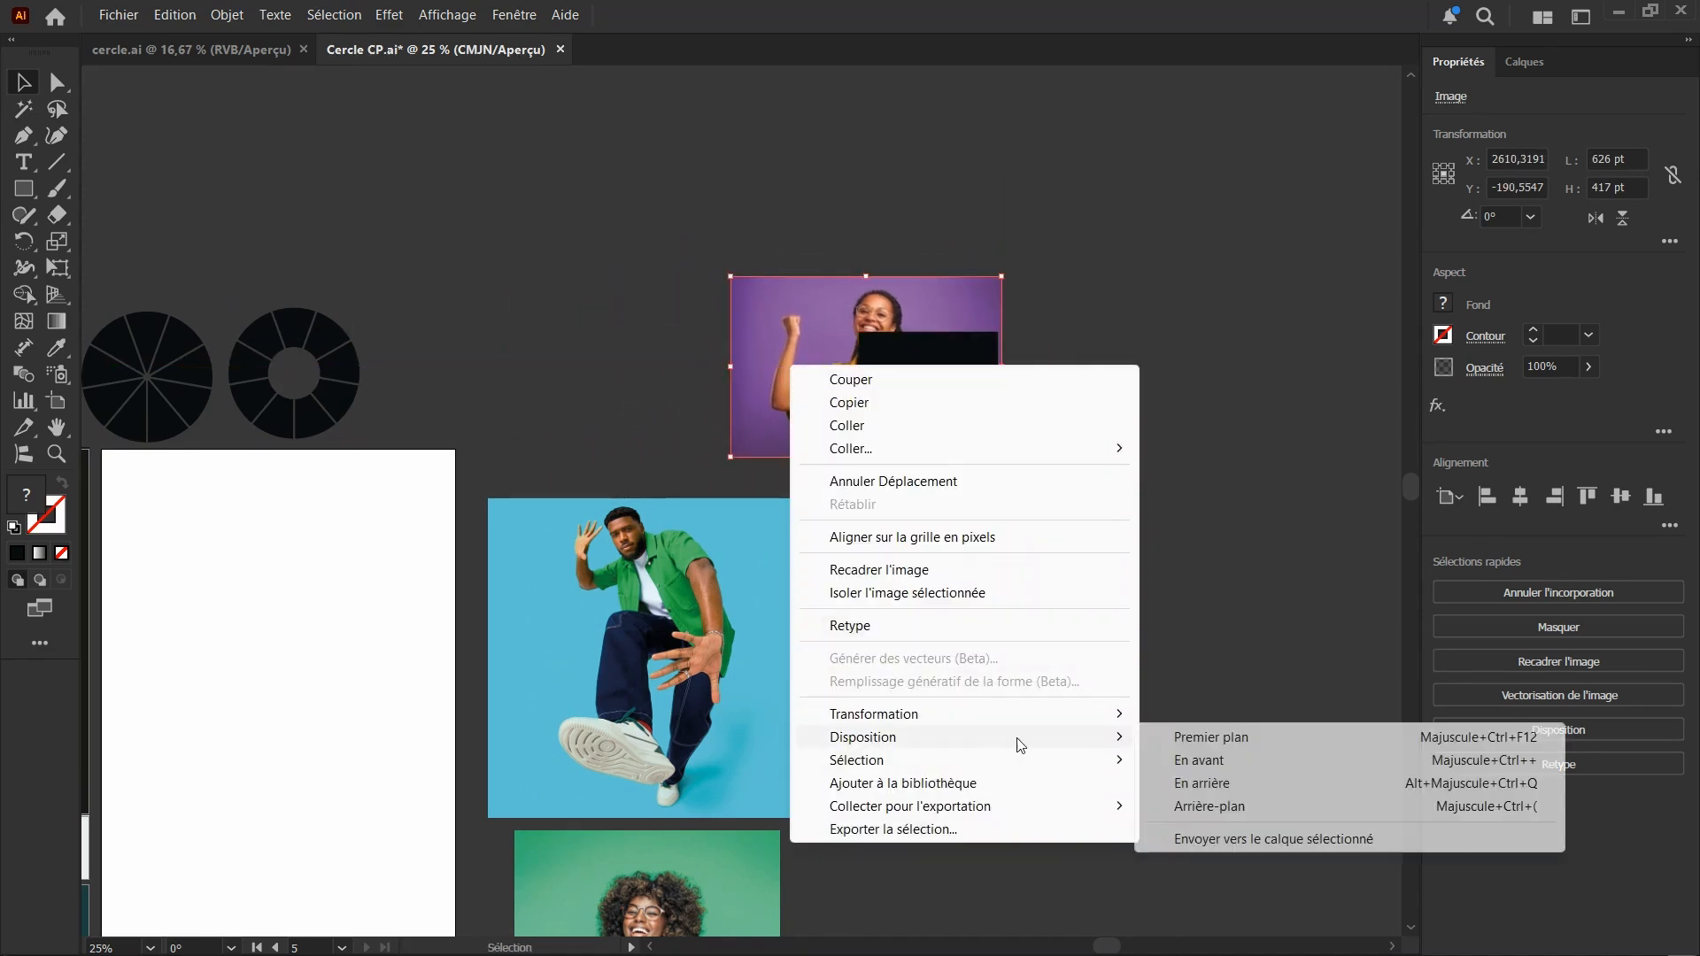
click(1226, 740)
drag(784, 354, 933, 315)
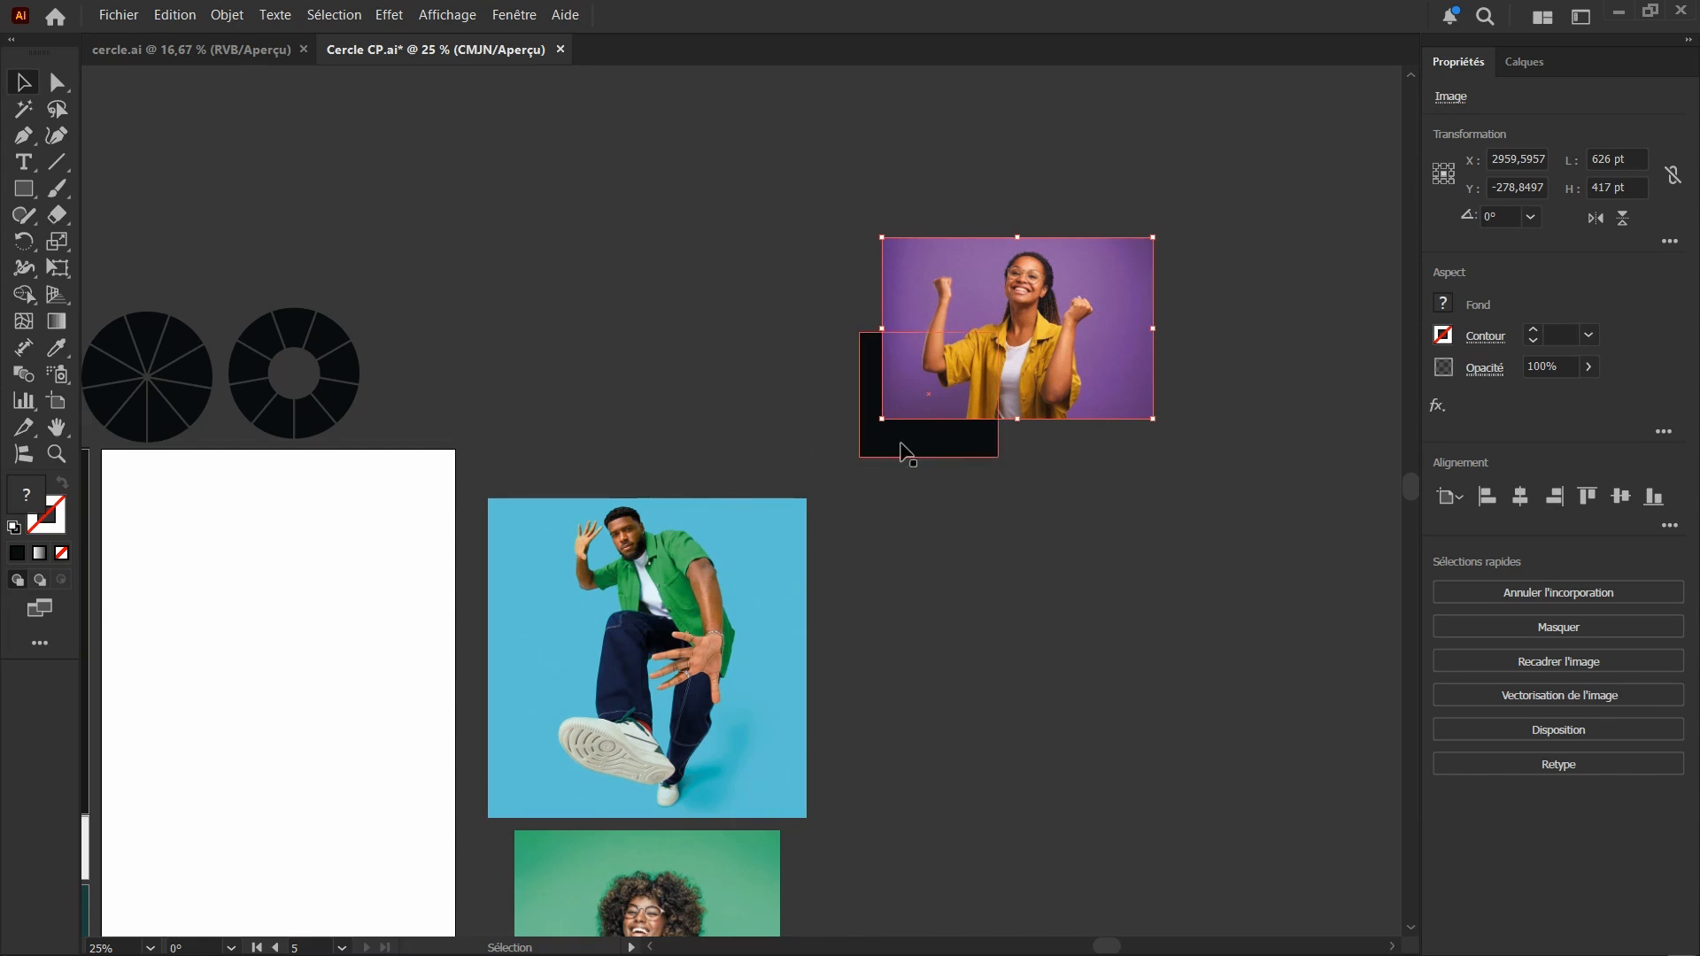
Send the purple photo to the back behind the black rectangle and bring it to the front again
right_click(1044, 364)
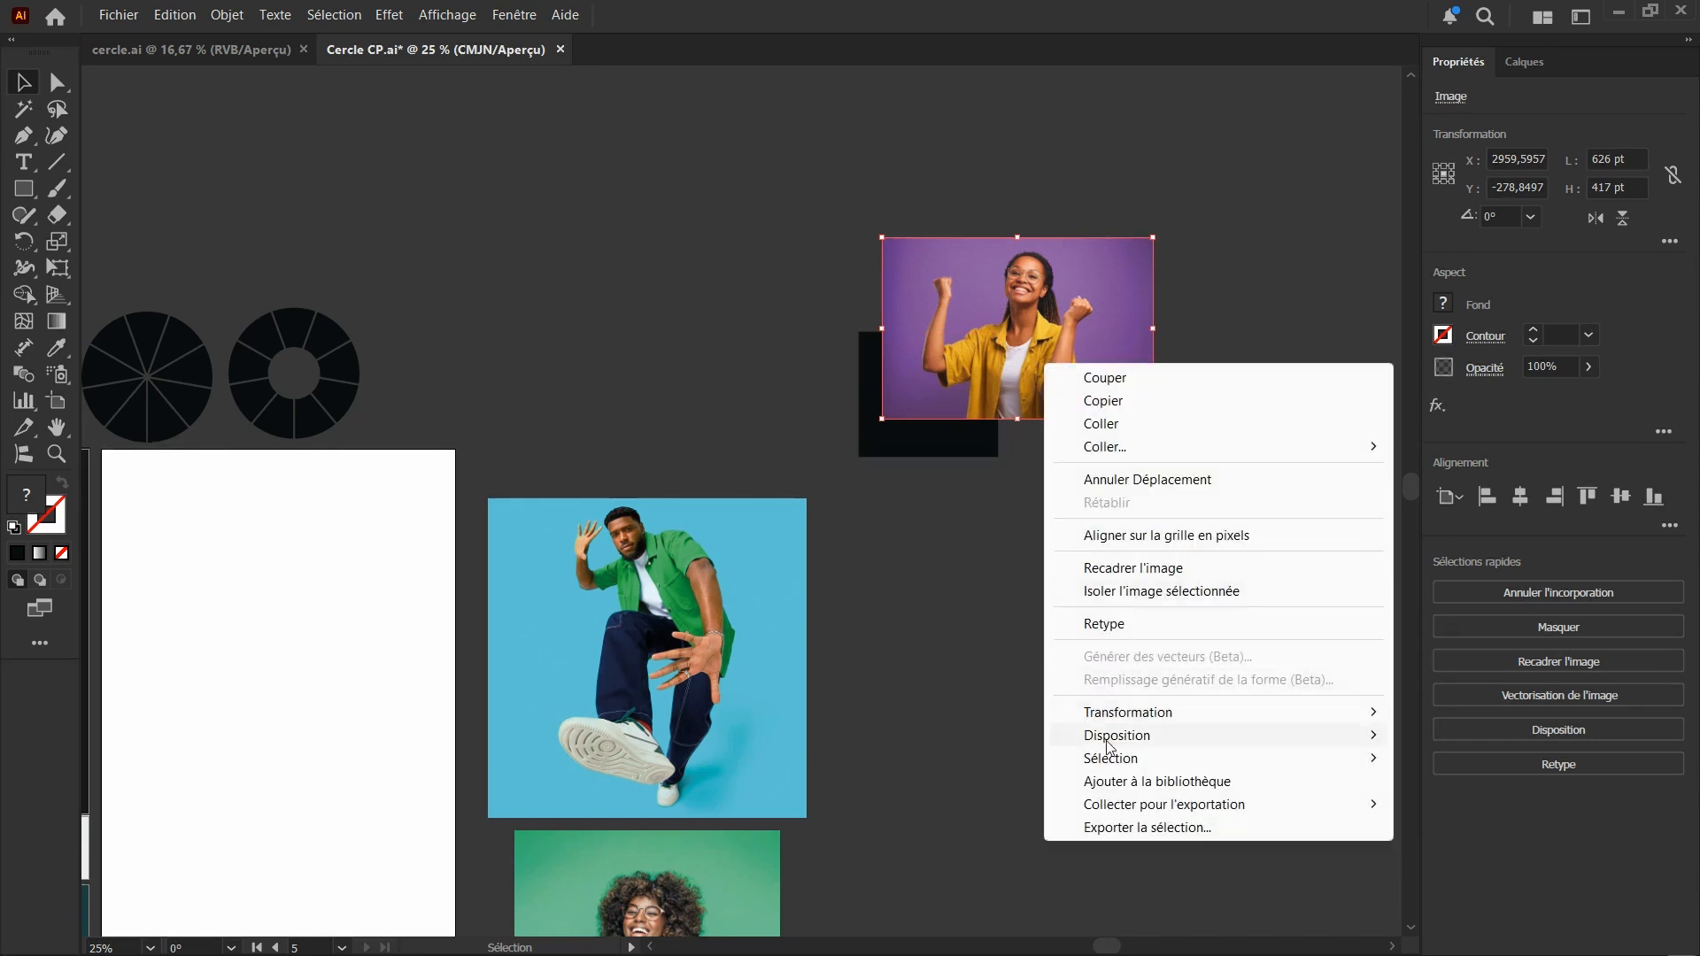
mouse_move(1110, 742)
click(940, 812)
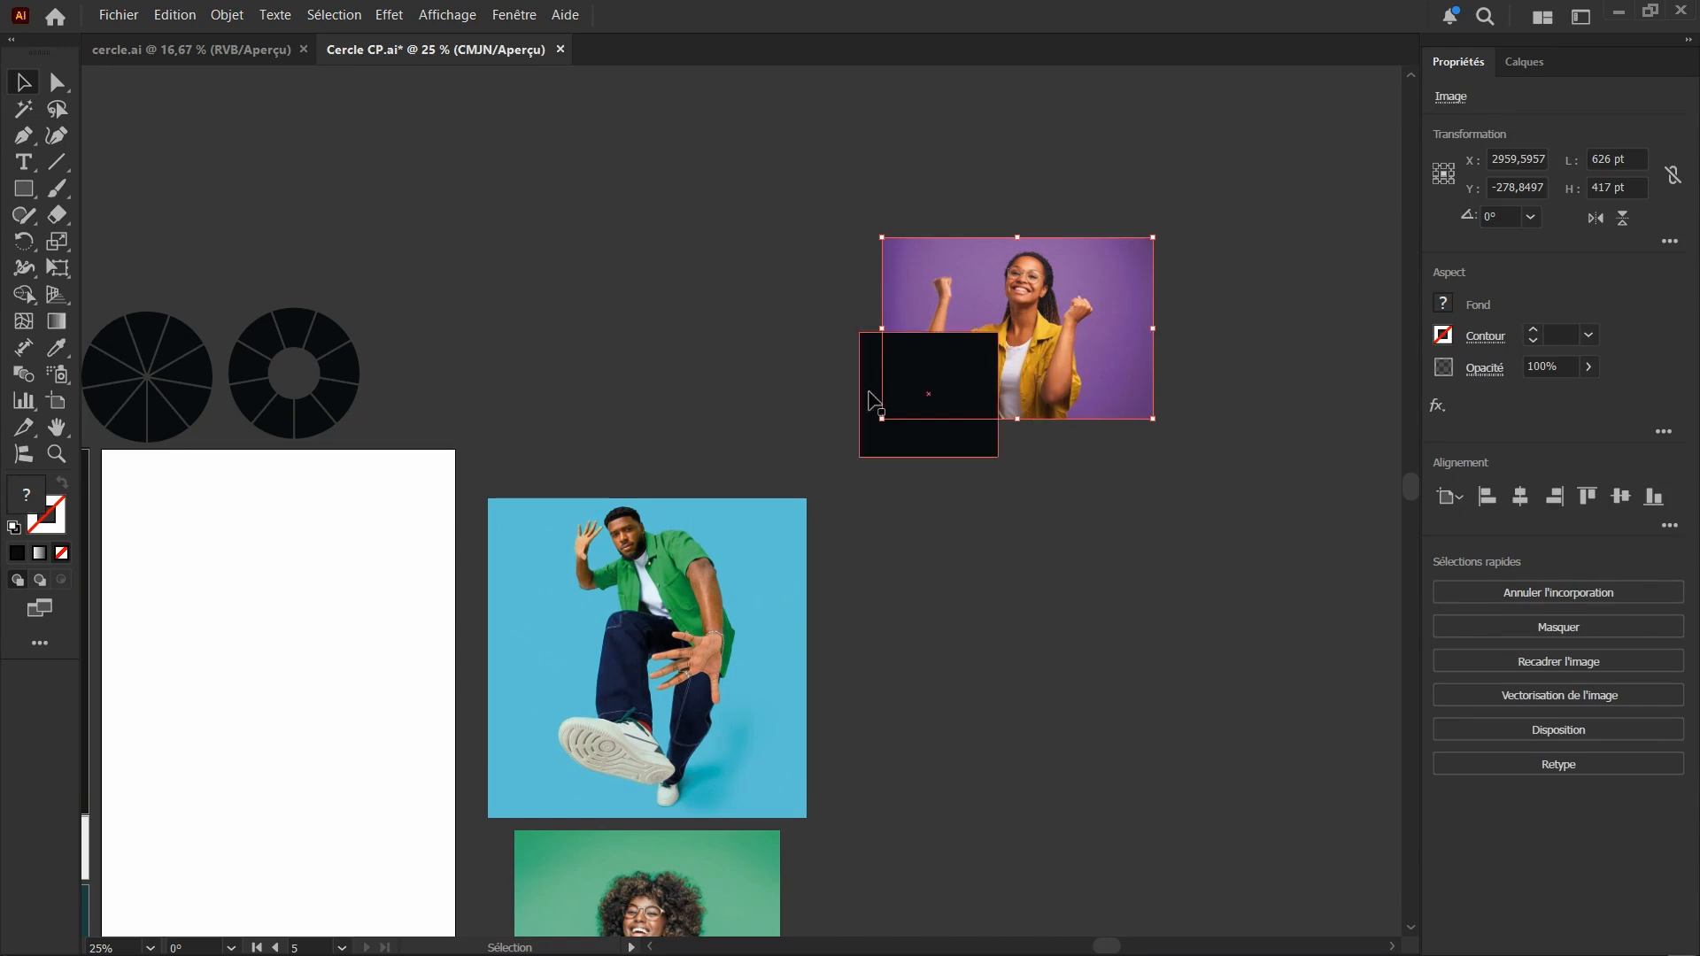
right_click(1082, 336)
mouse_move(1164, 714)
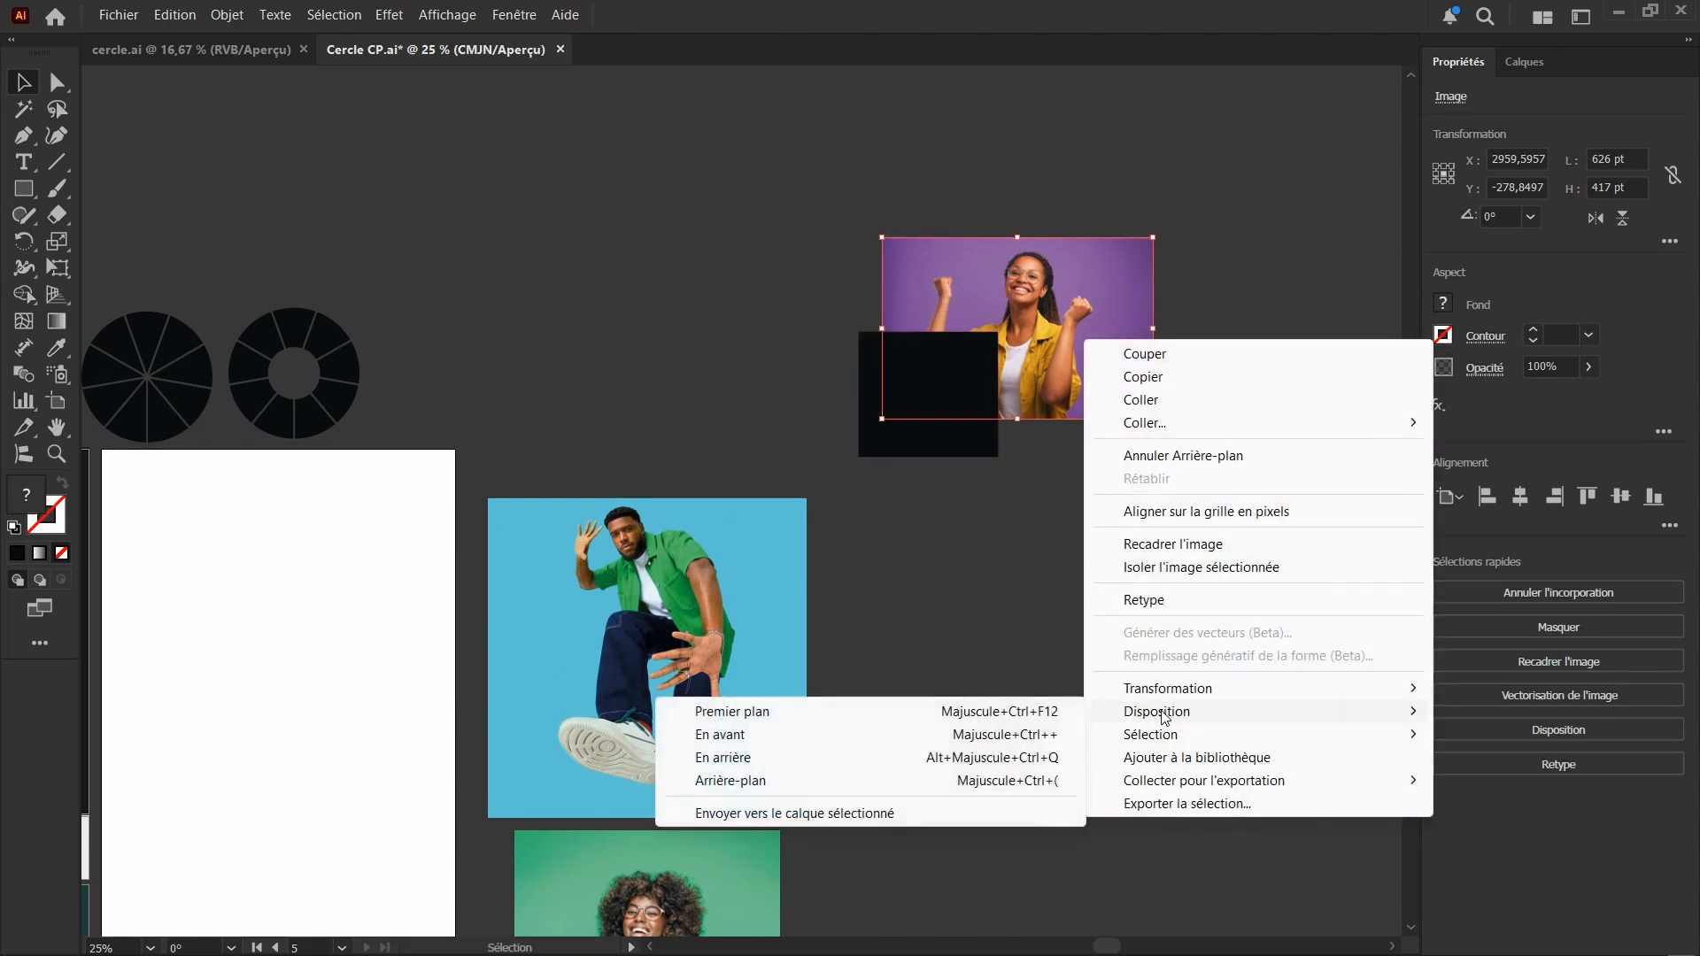
click(1022, 713)
Try to create a clipping mask from the purple photo and the black rectangle behind it
drag(926, 554, 1051, 328)
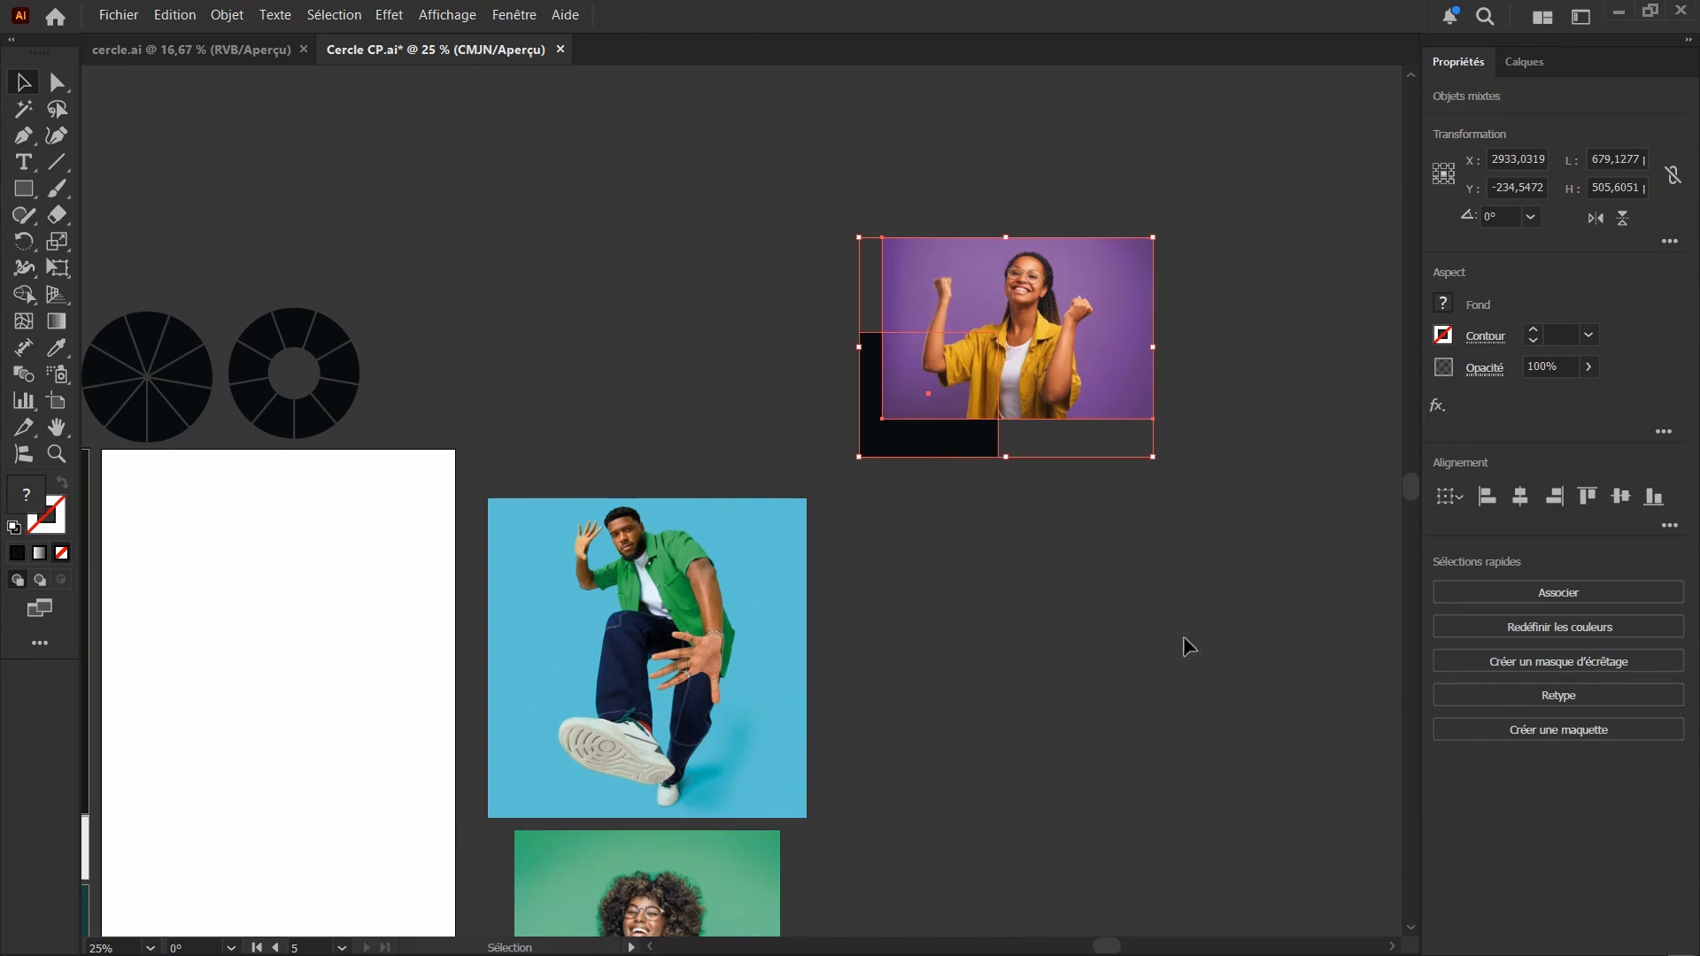
click(1566, 664)
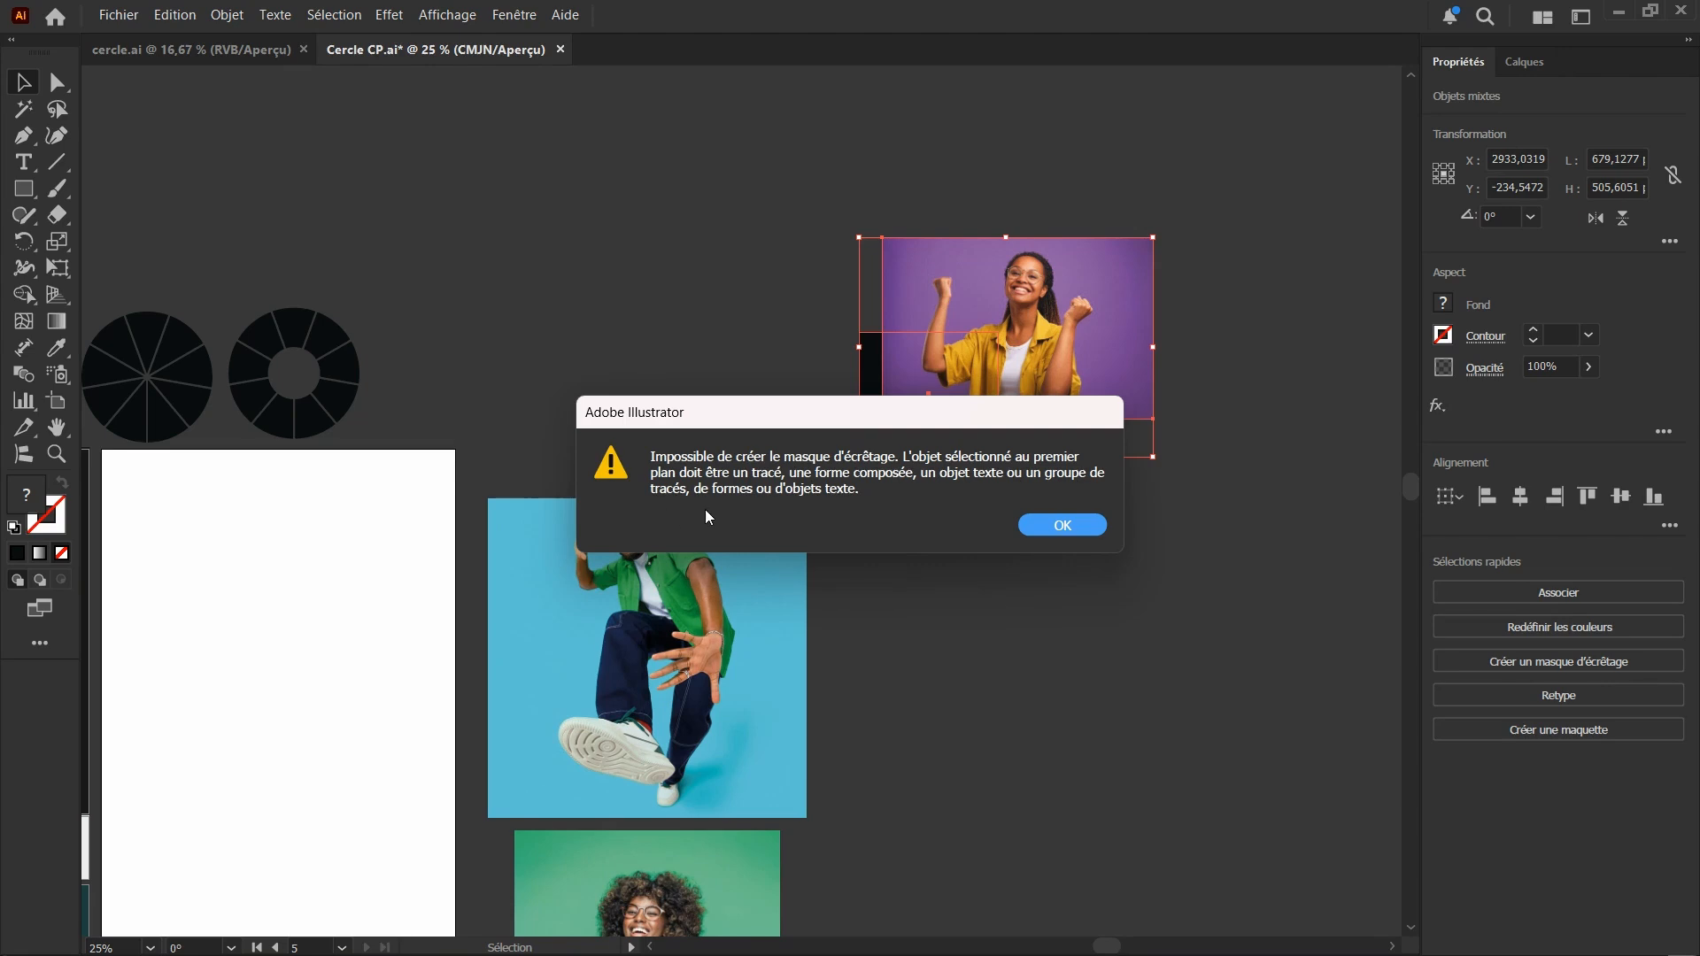
click(1061, 529)
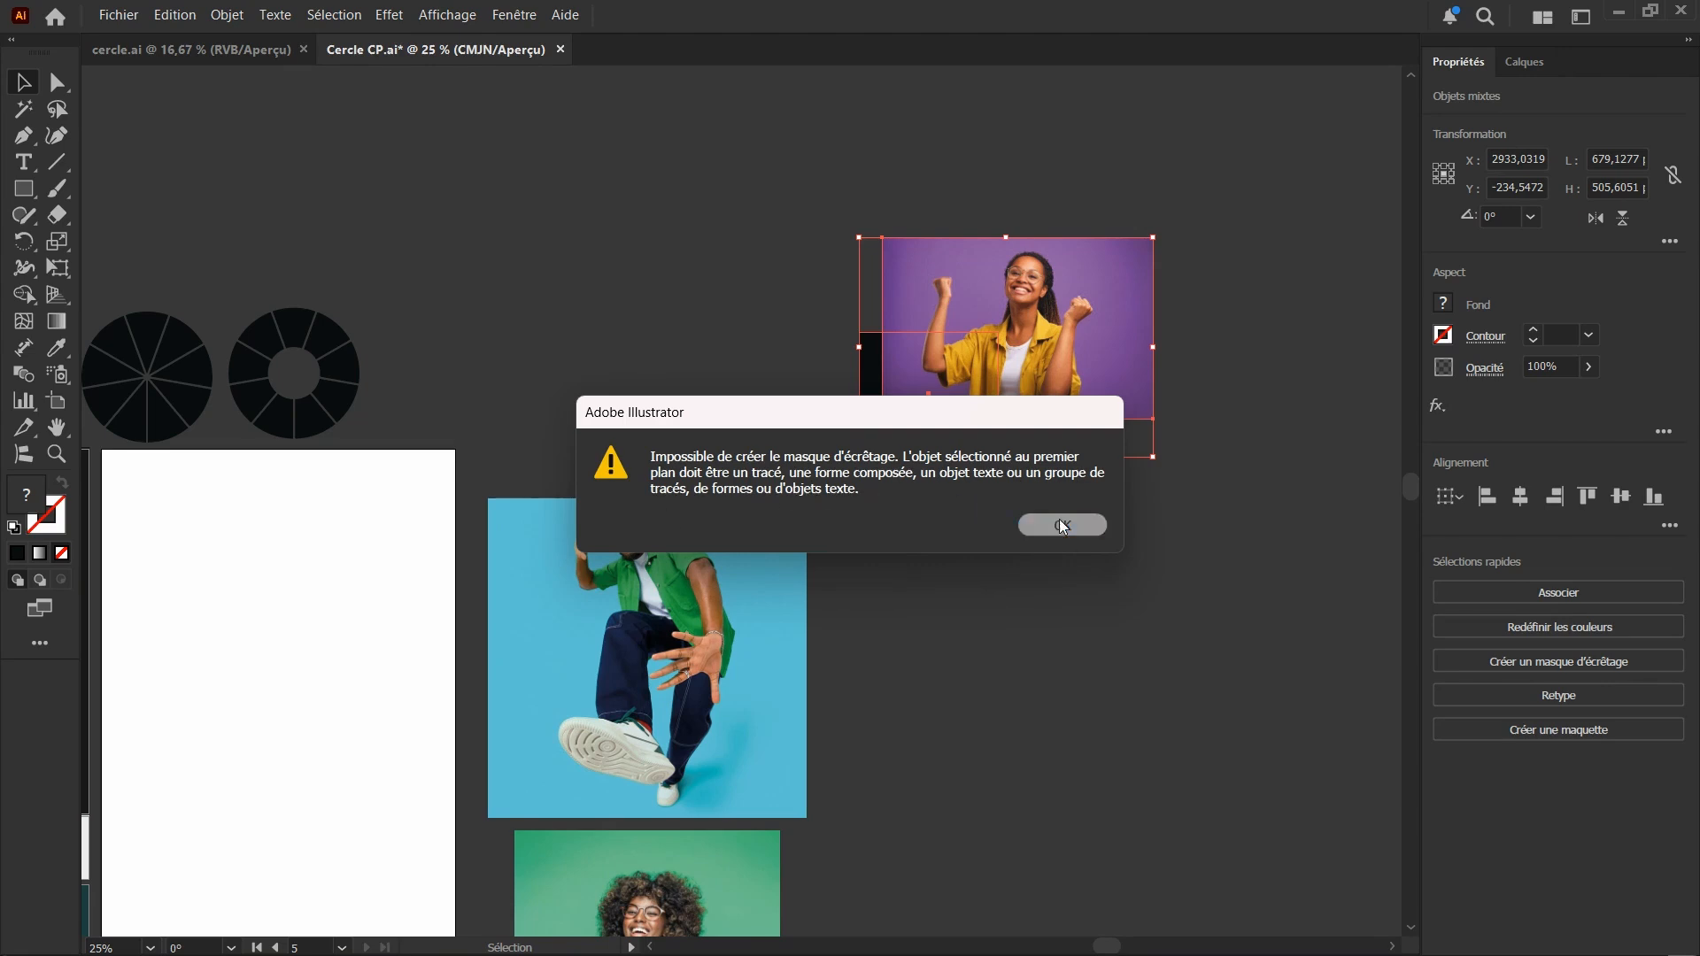
click(938, 480)
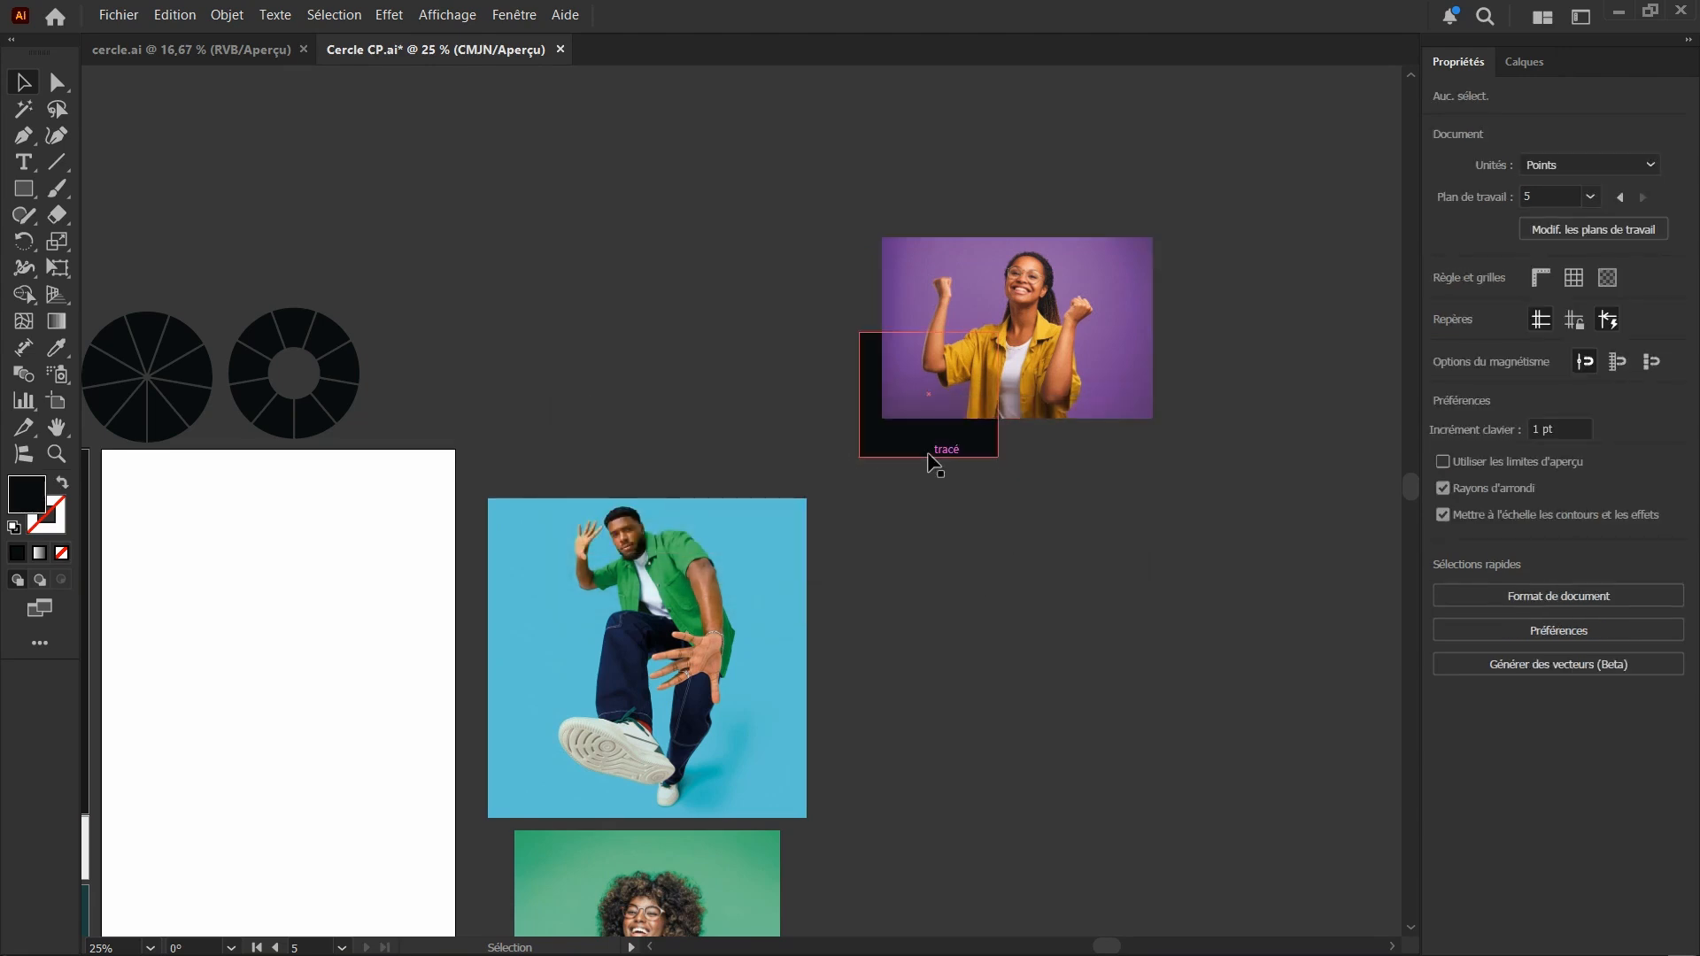
click(931, 445)
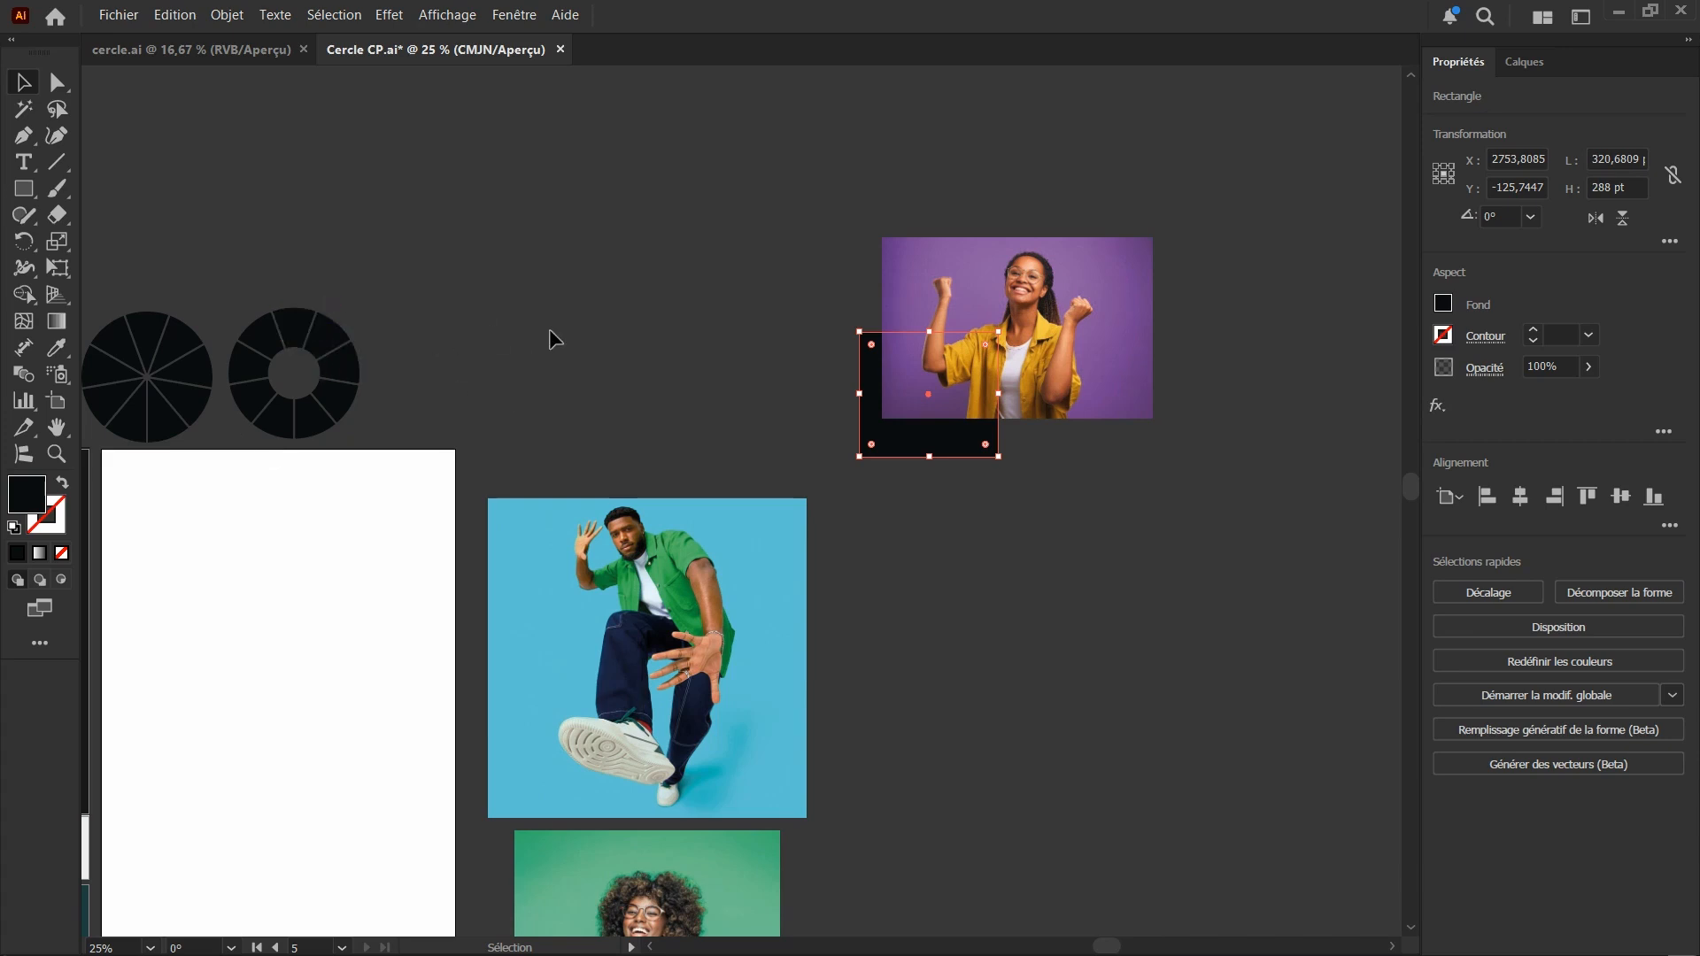
scroll(1020, 351, down, 1)
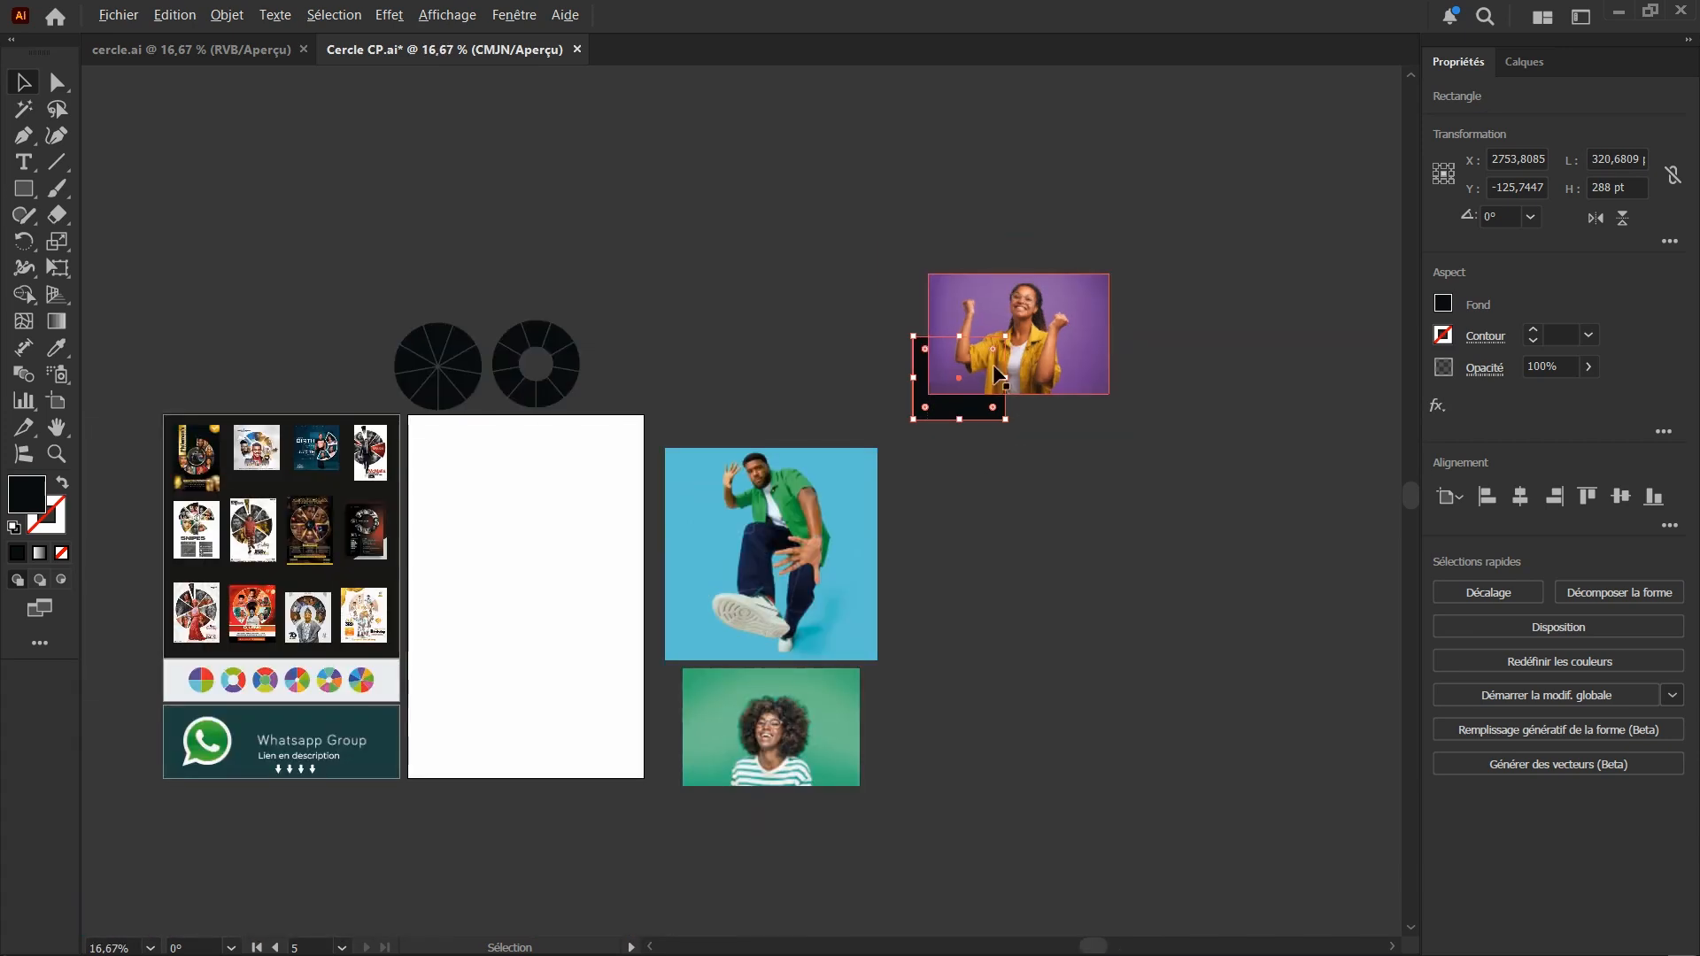
scroll(1018, 369, up, 3)
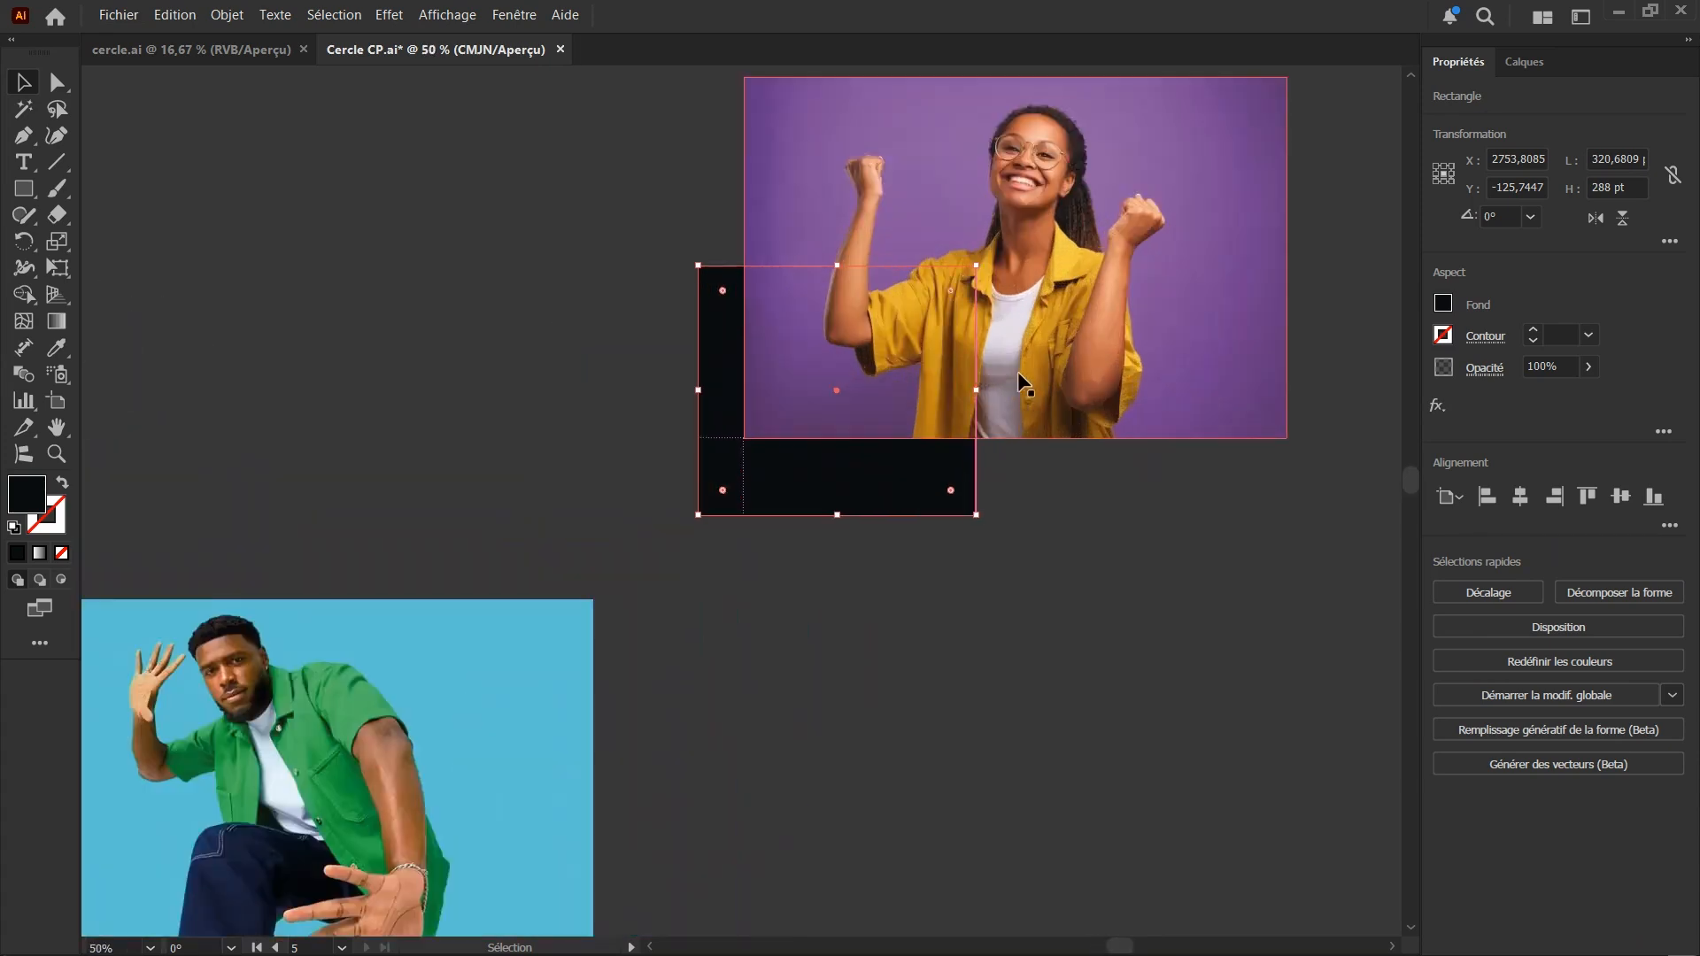
click(762, 667)
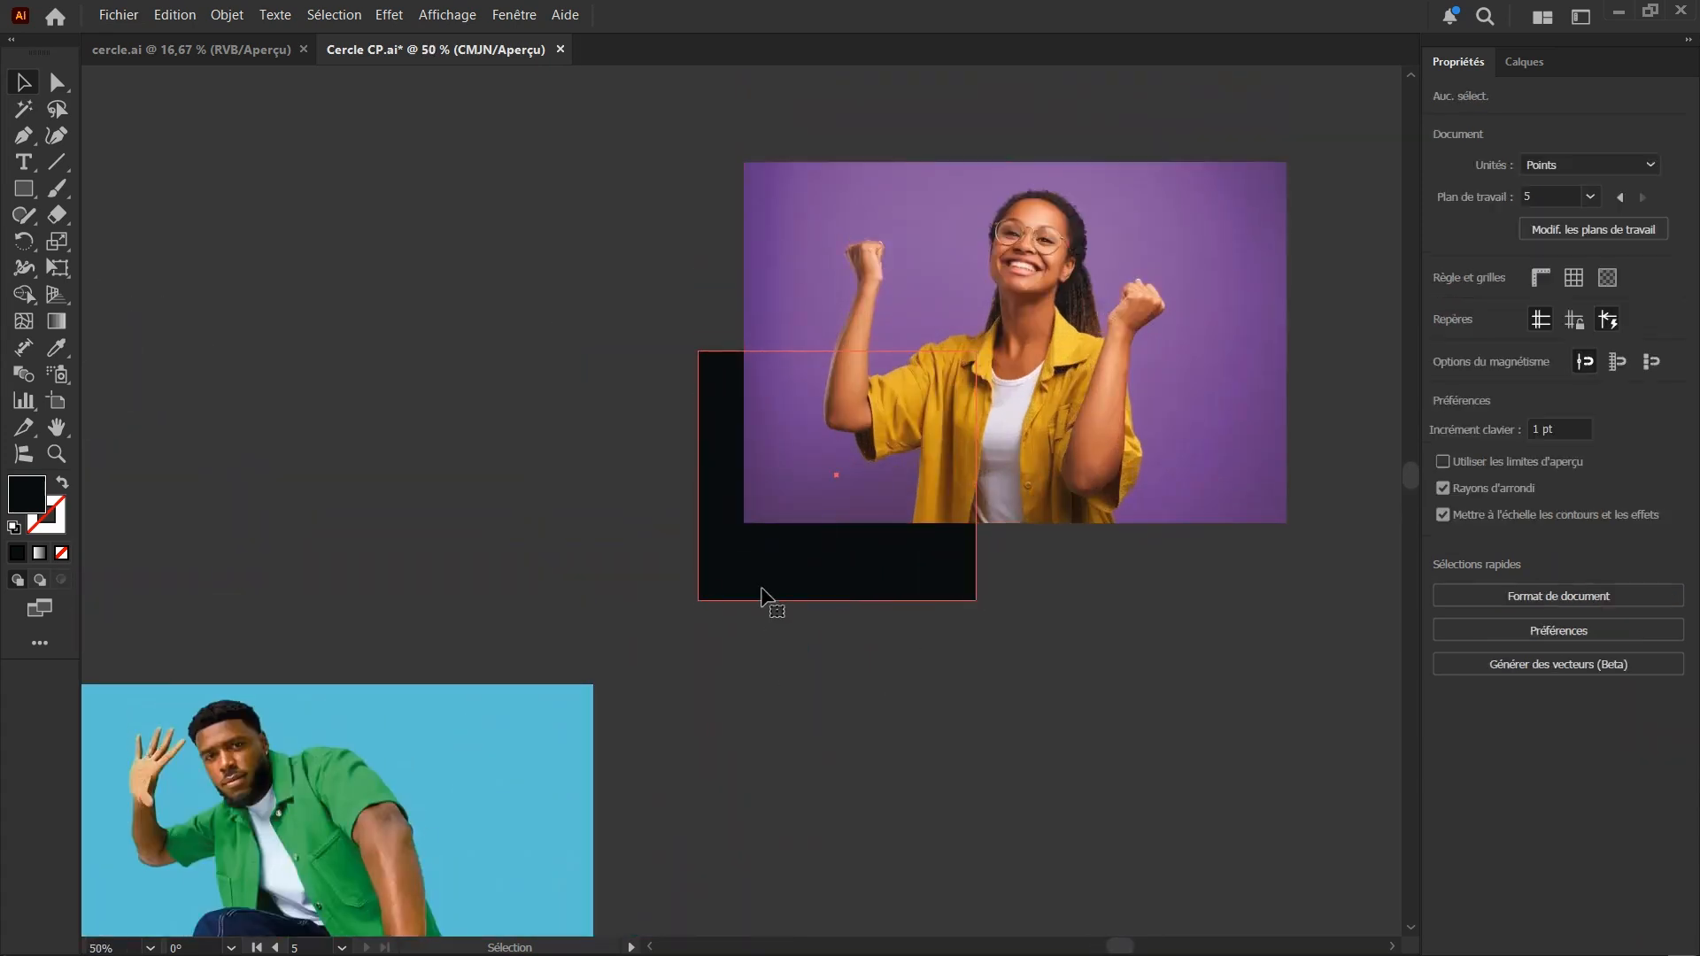
click(797, 543)
click(915, 732)
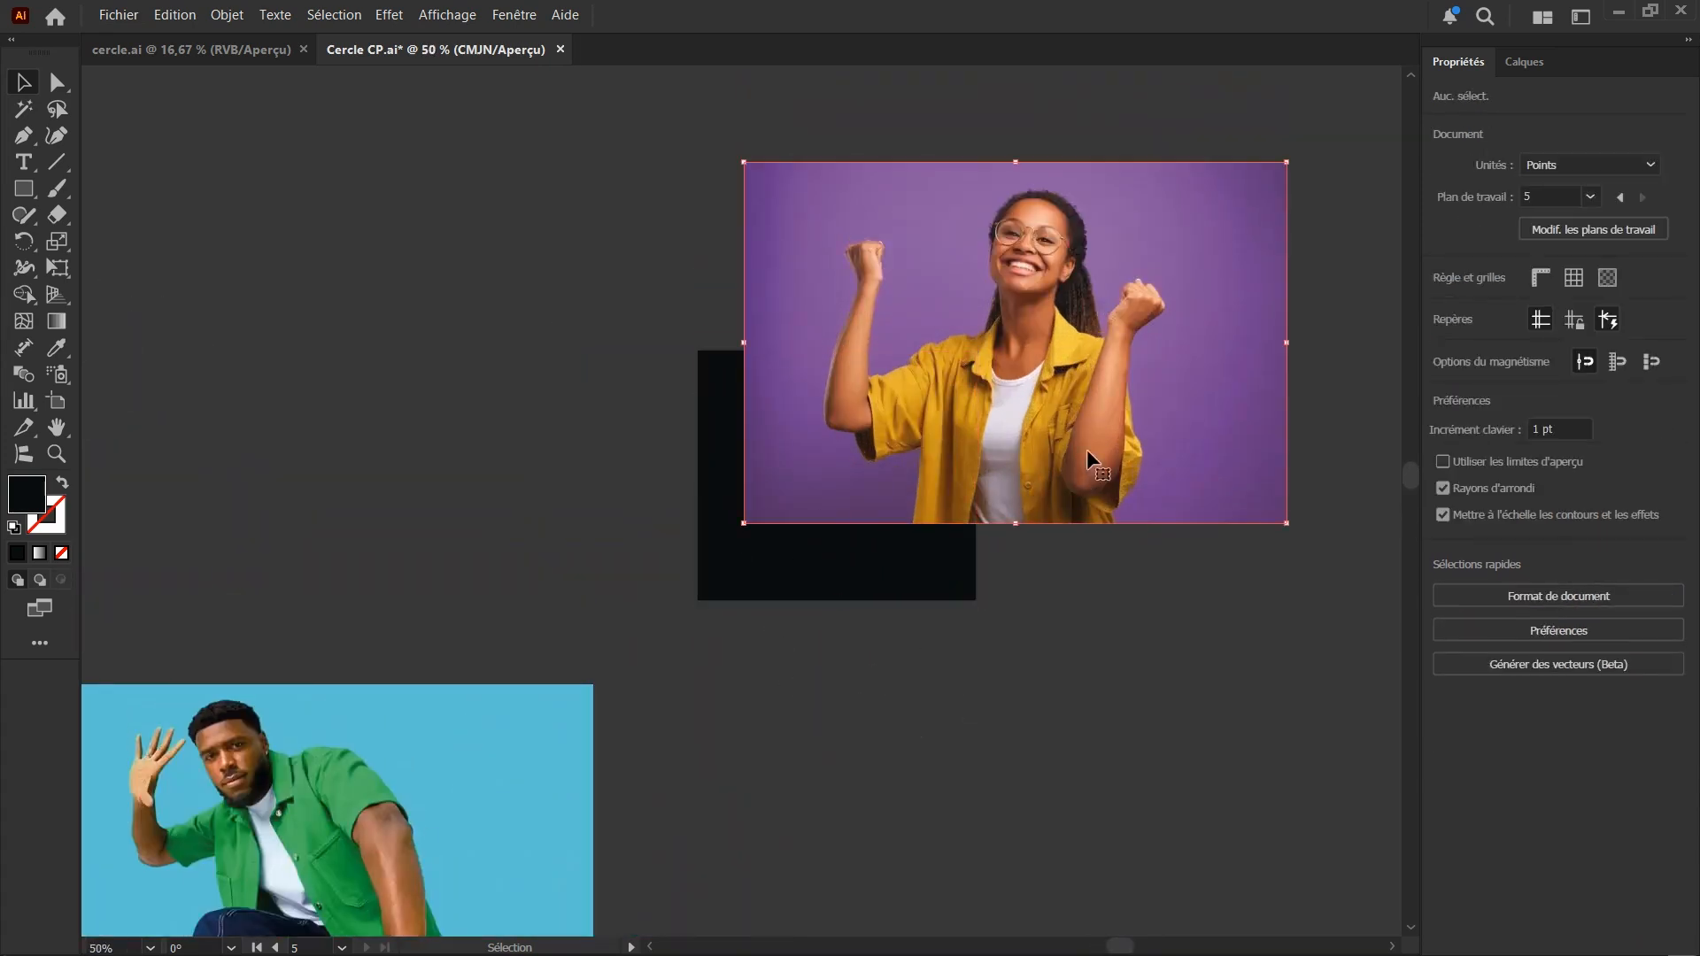
Send the purple photo to the back, behind the black rectangle
click(923, 403)
right_click(930, 389)
click(757, 266)
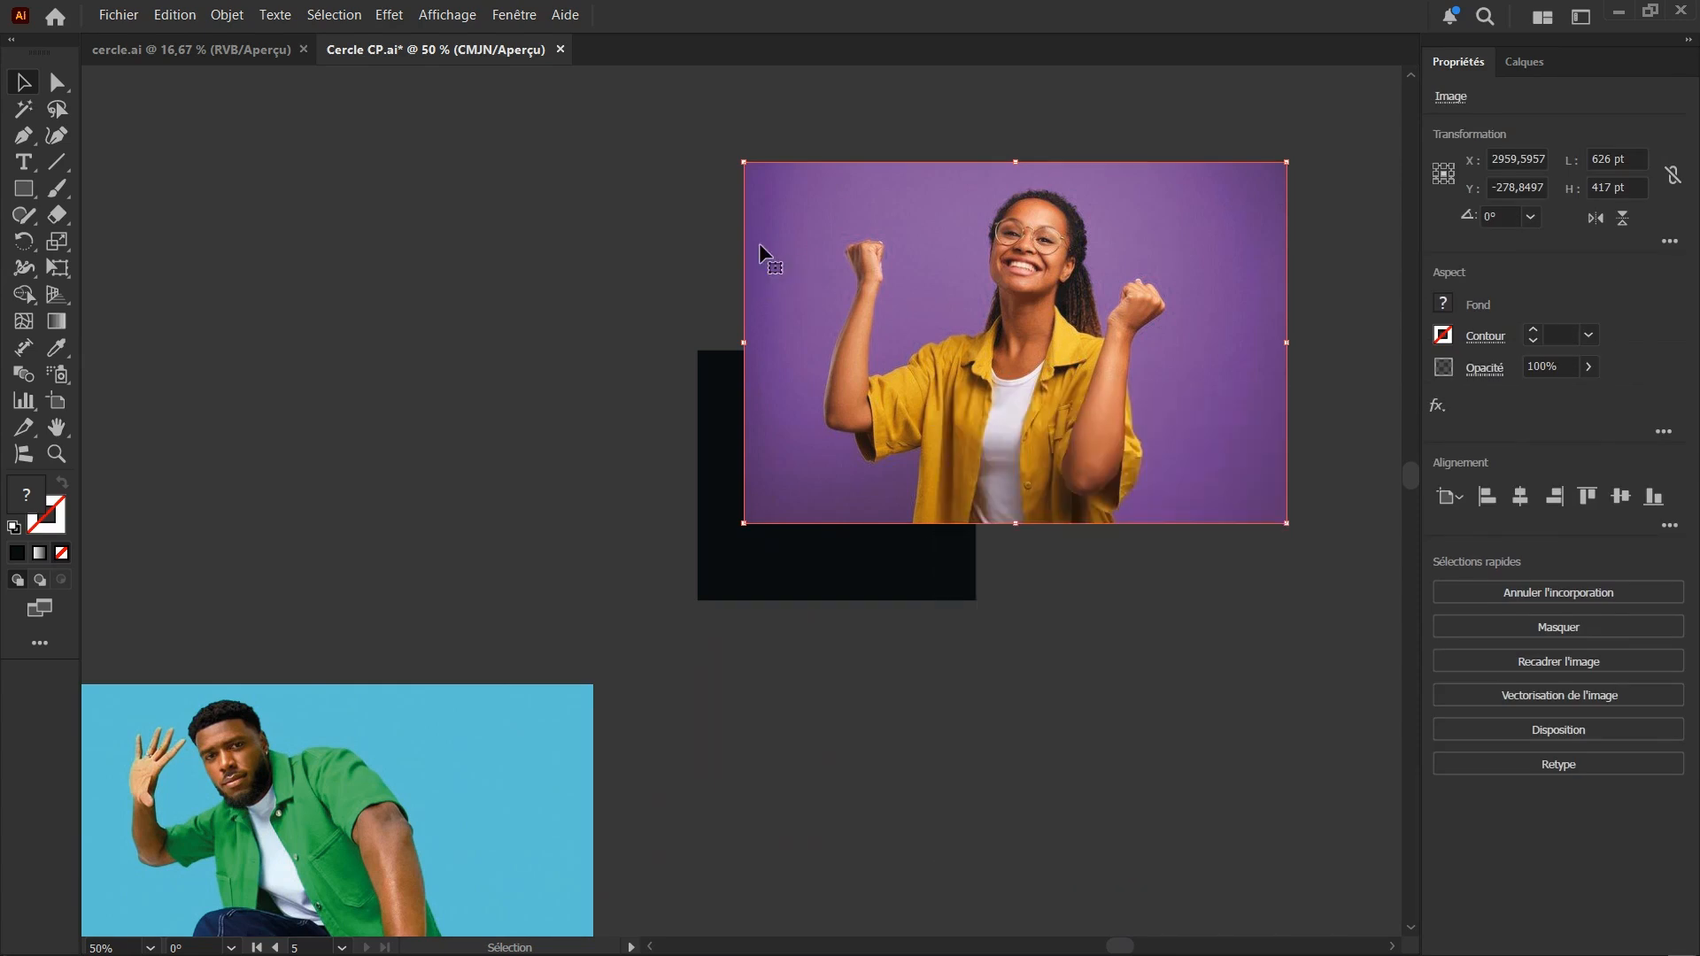
click(874, 305)
right_click(879, 310)
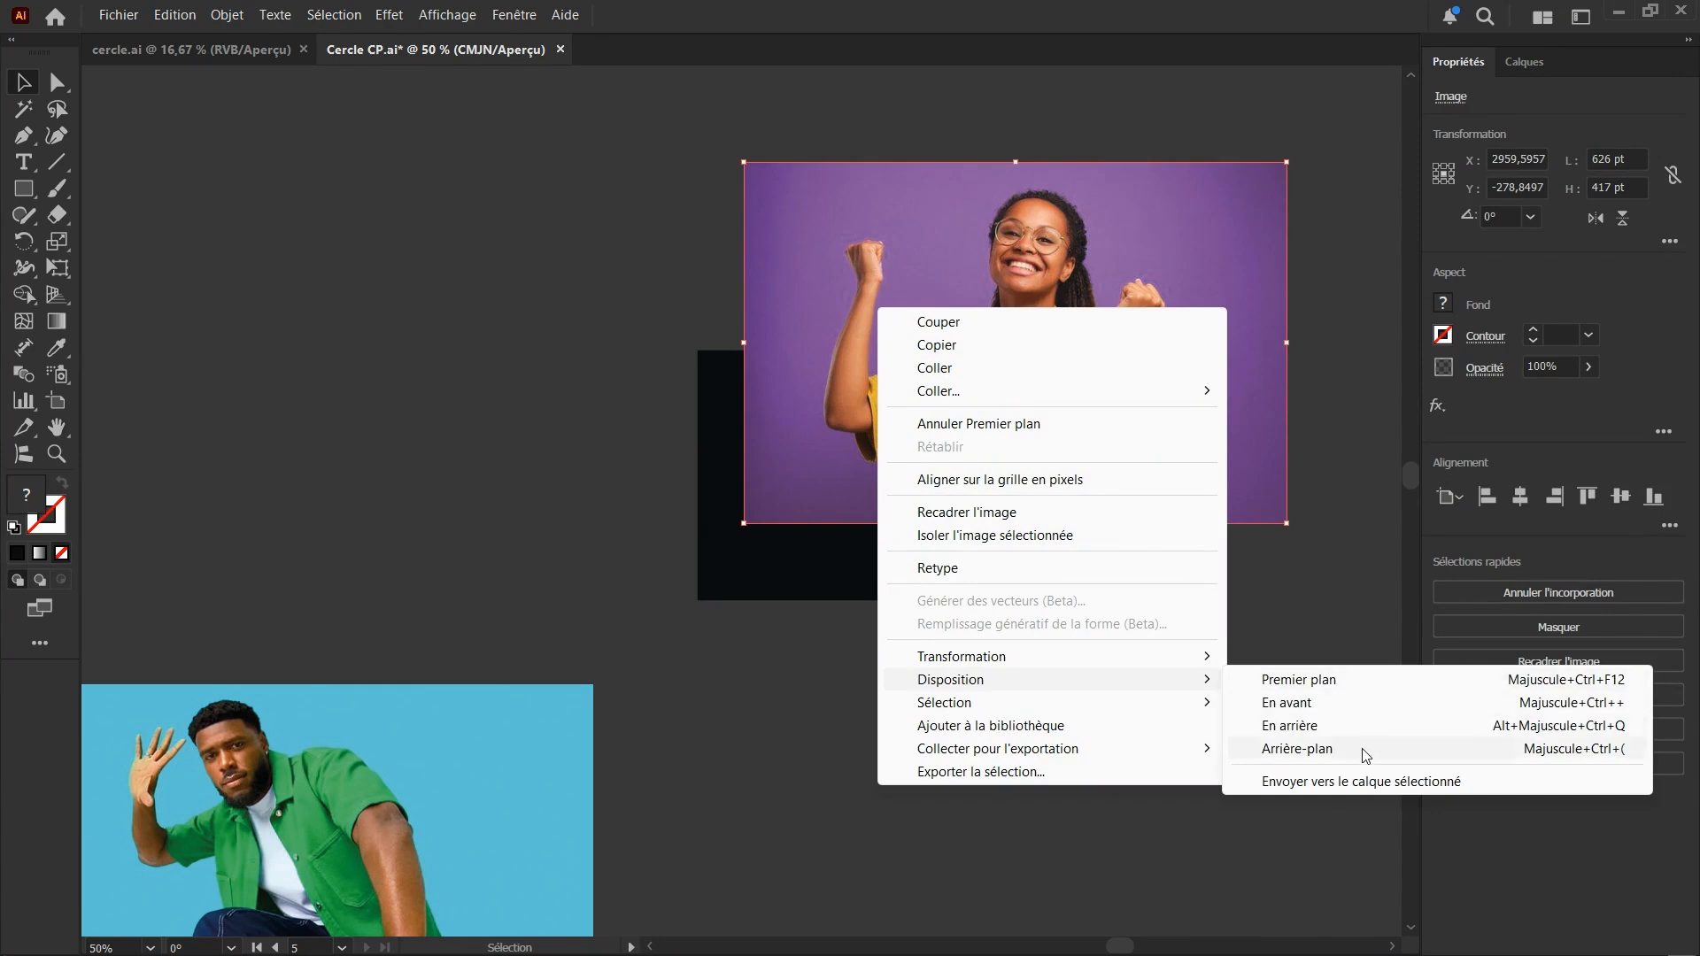
click(1297, 748)
Create a clipping mask from the black rectangle and the purple photo behind it, and deselect the result
drag(763, 729, 1009, 403)
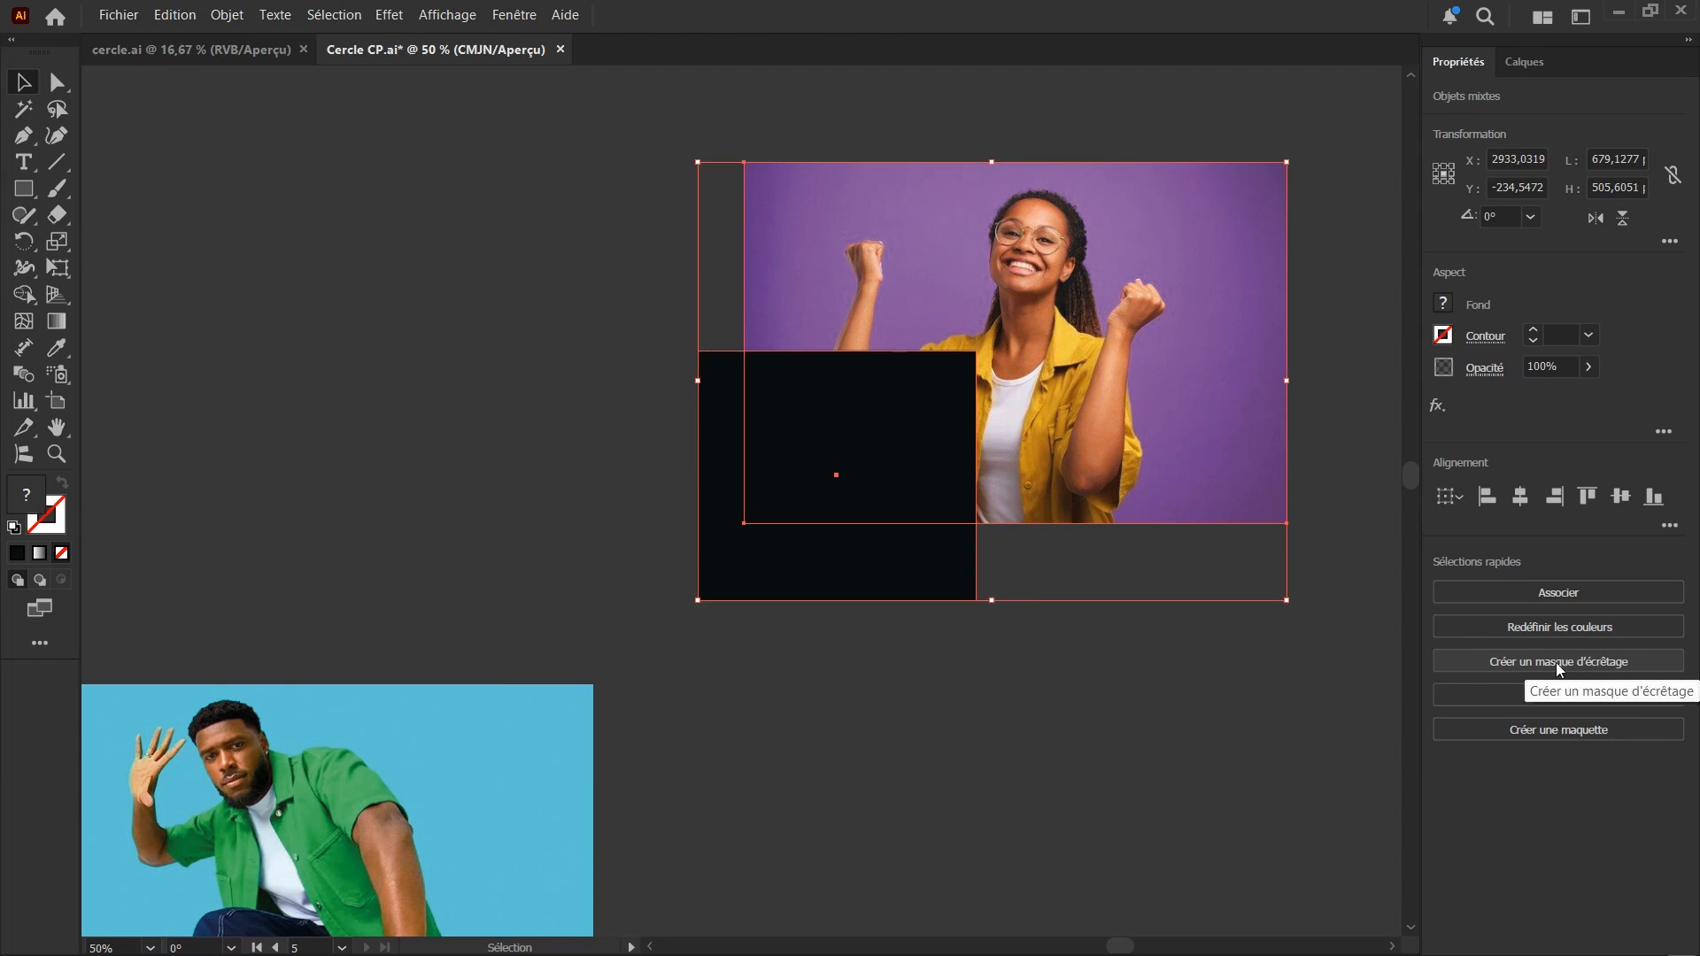
right_click(851, 423)
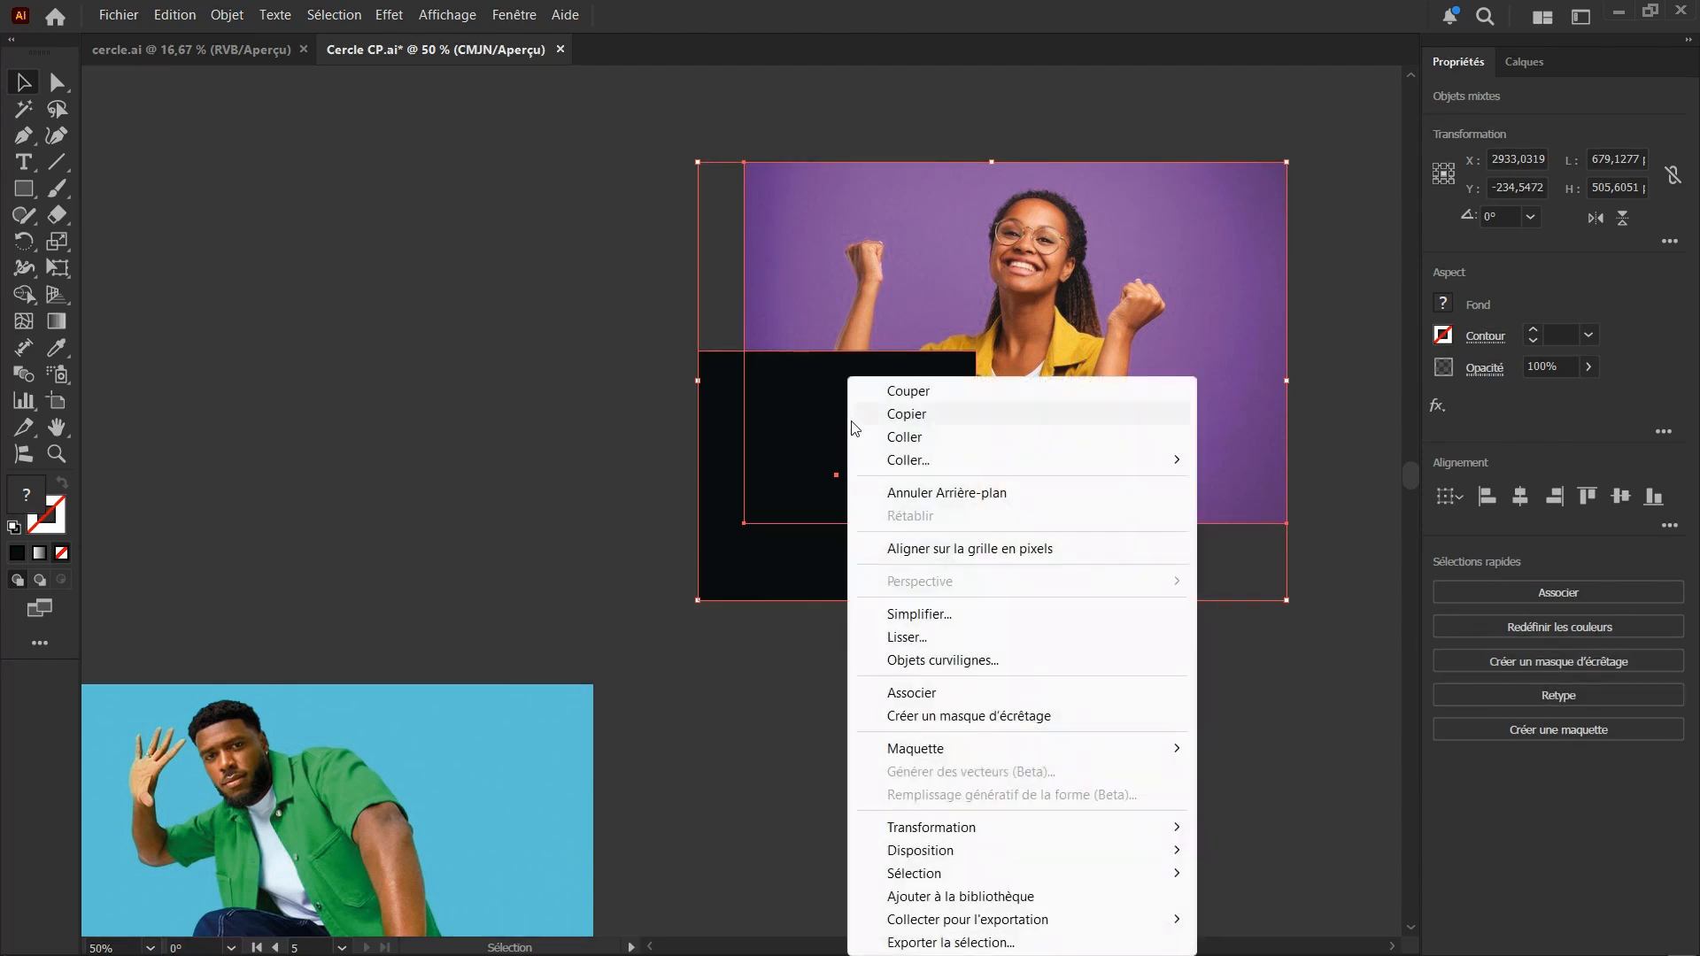
click(968, 715)
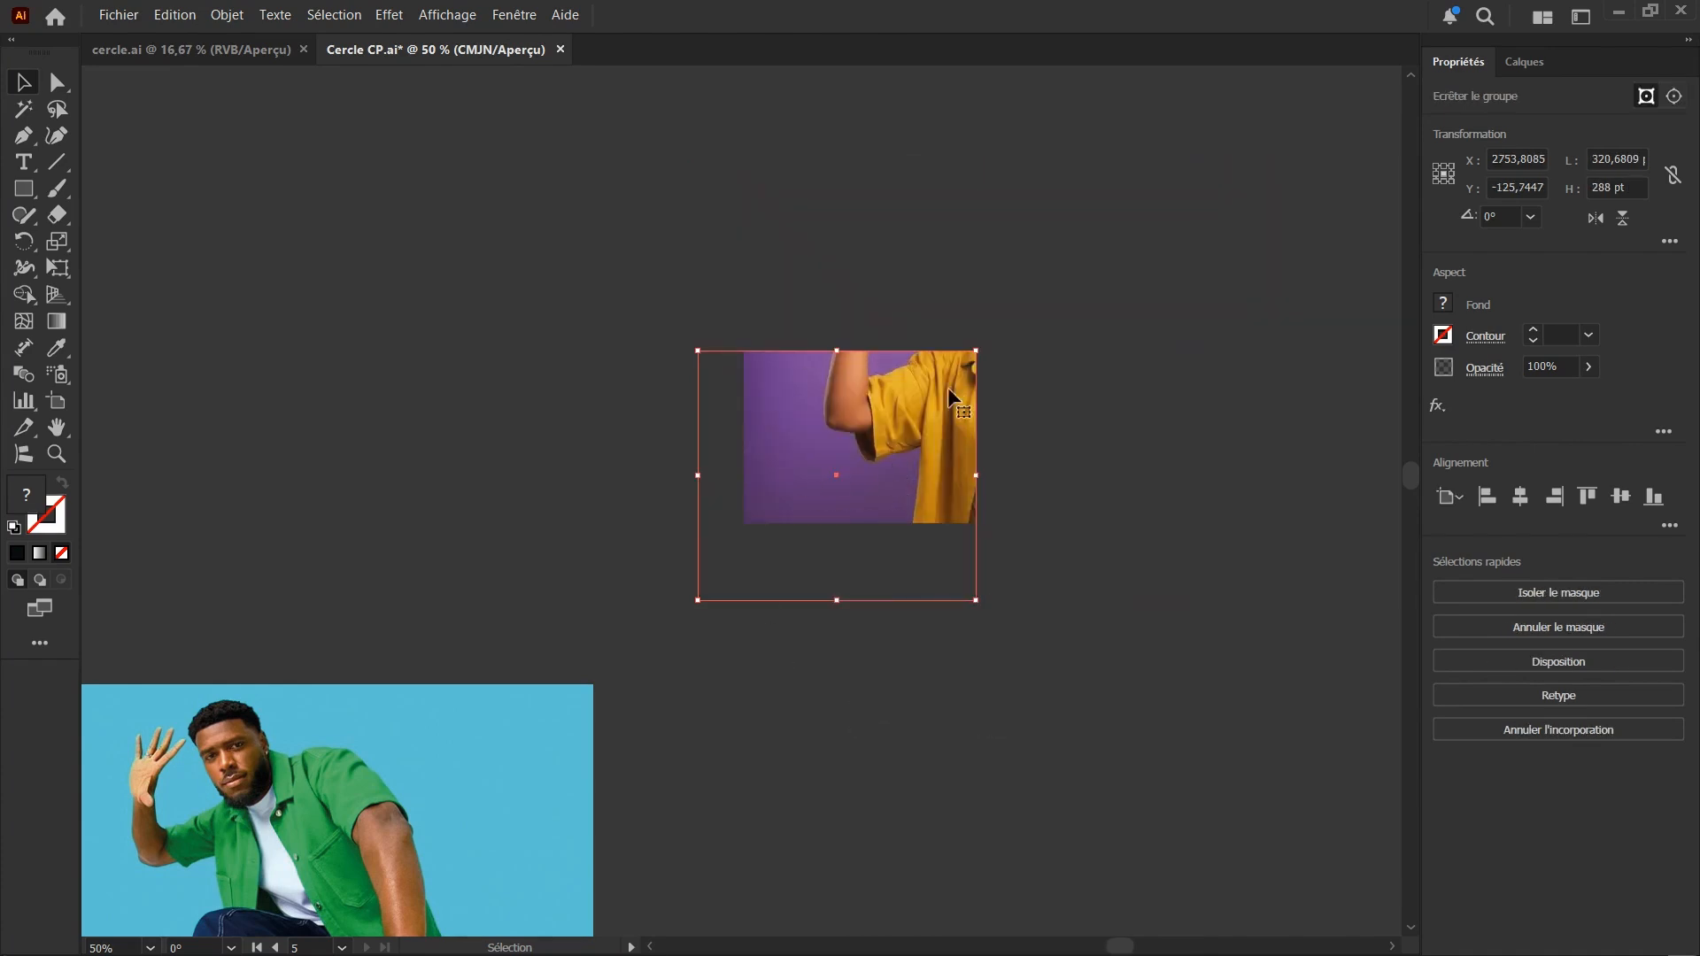
scroll(812, 380, down, 1)
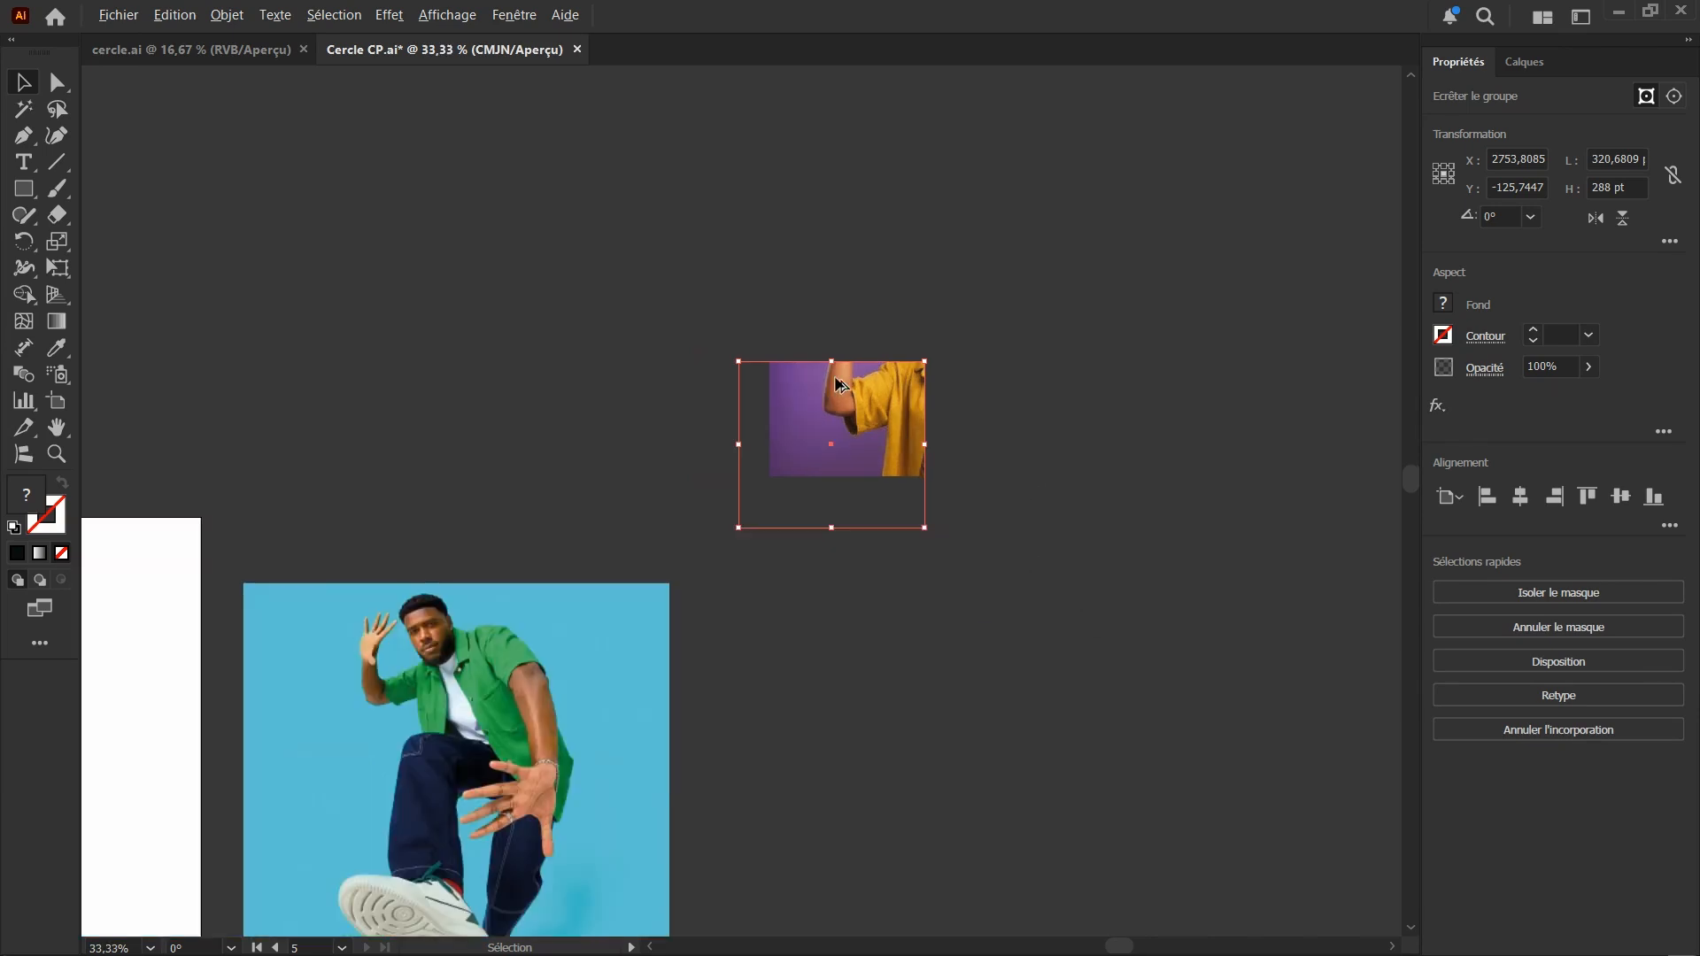
scroll(816, 358, down, 3)
click(815, 502)
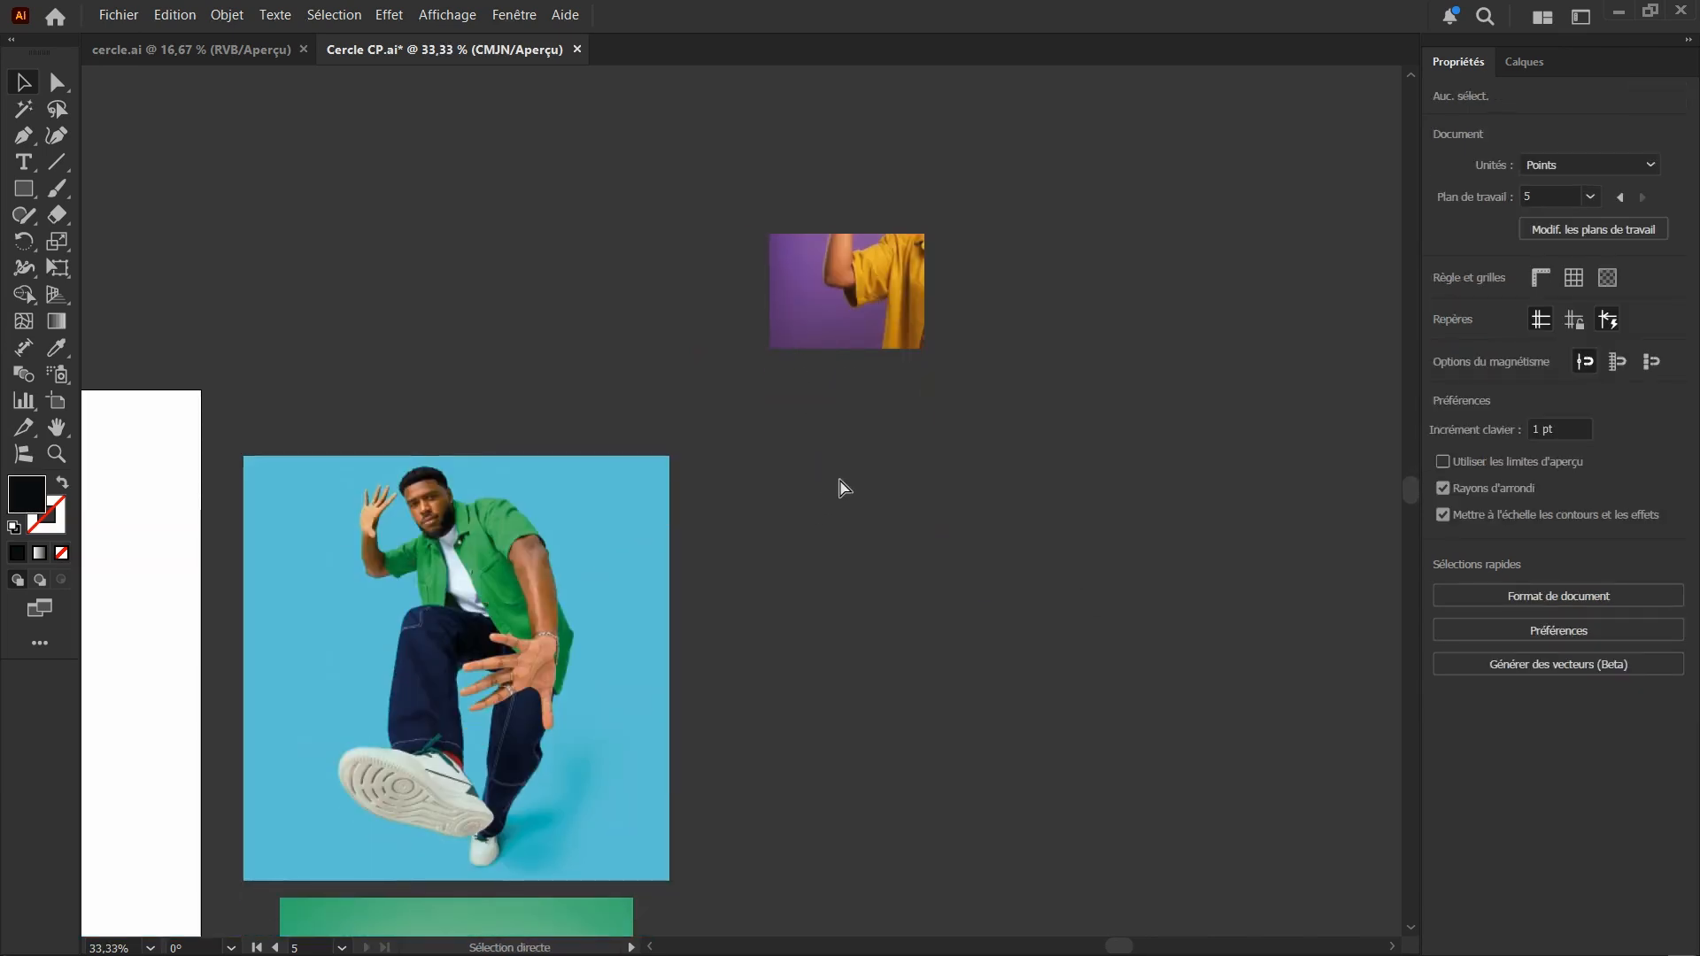
Undo the rectangle's clipping mask
key(ctrl+z)
key(v)
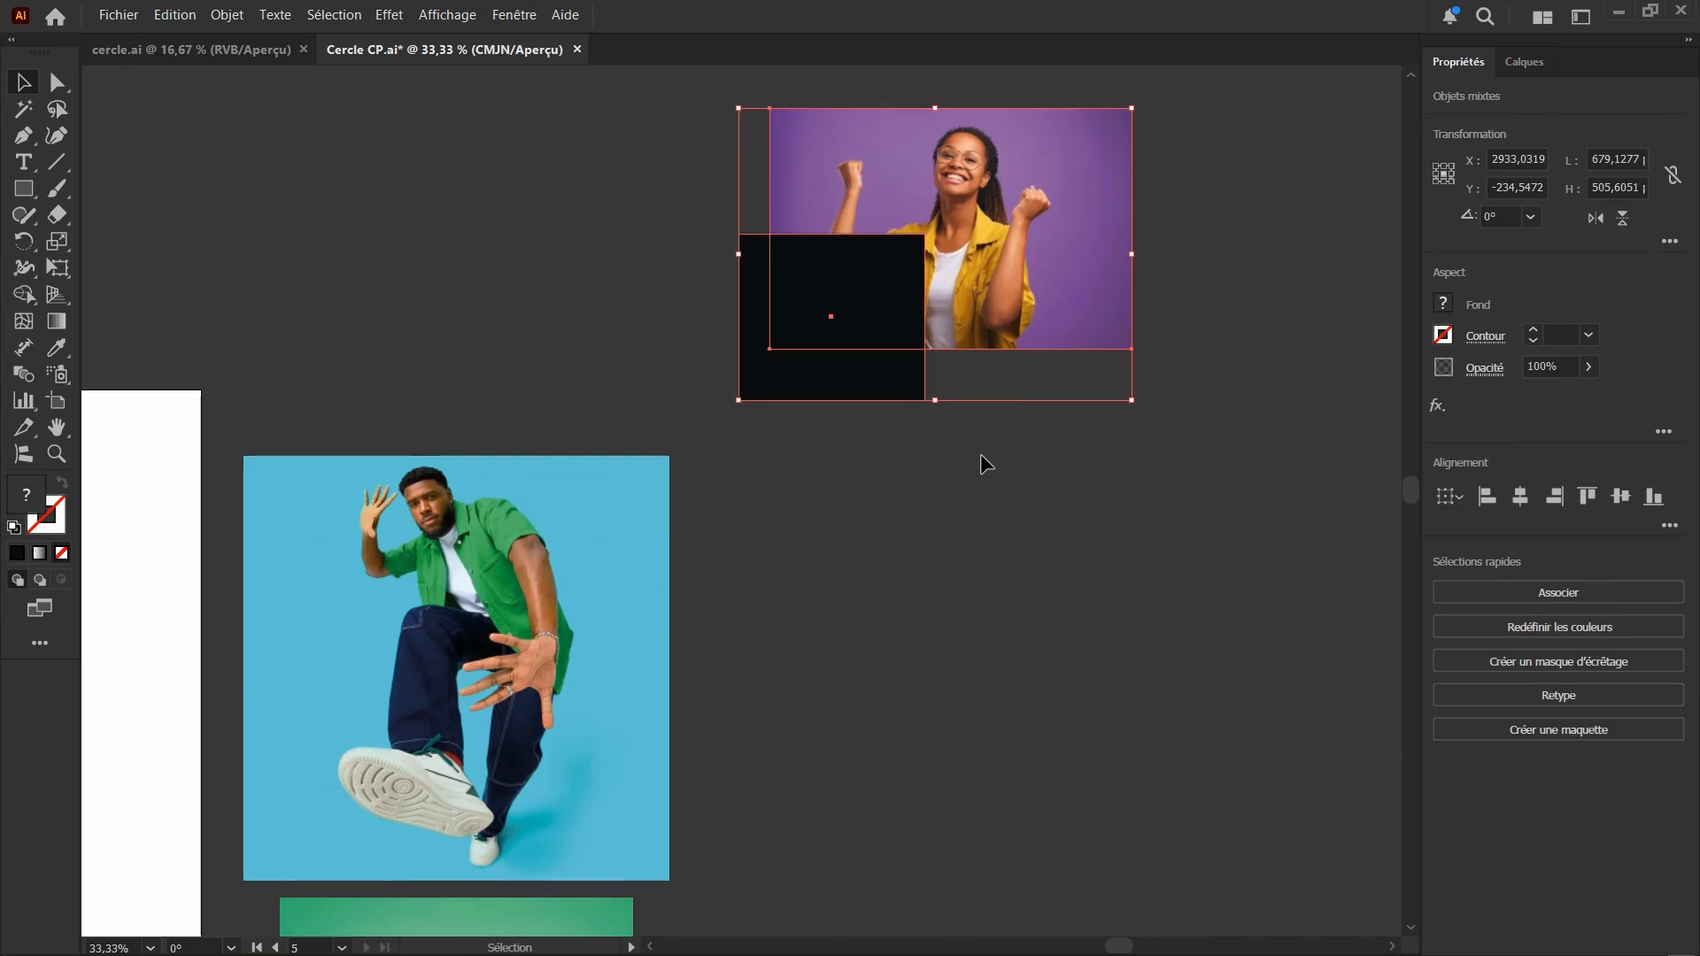
scroll(1016, 491, down, 1)
scroll(1009, 480, down, 5)
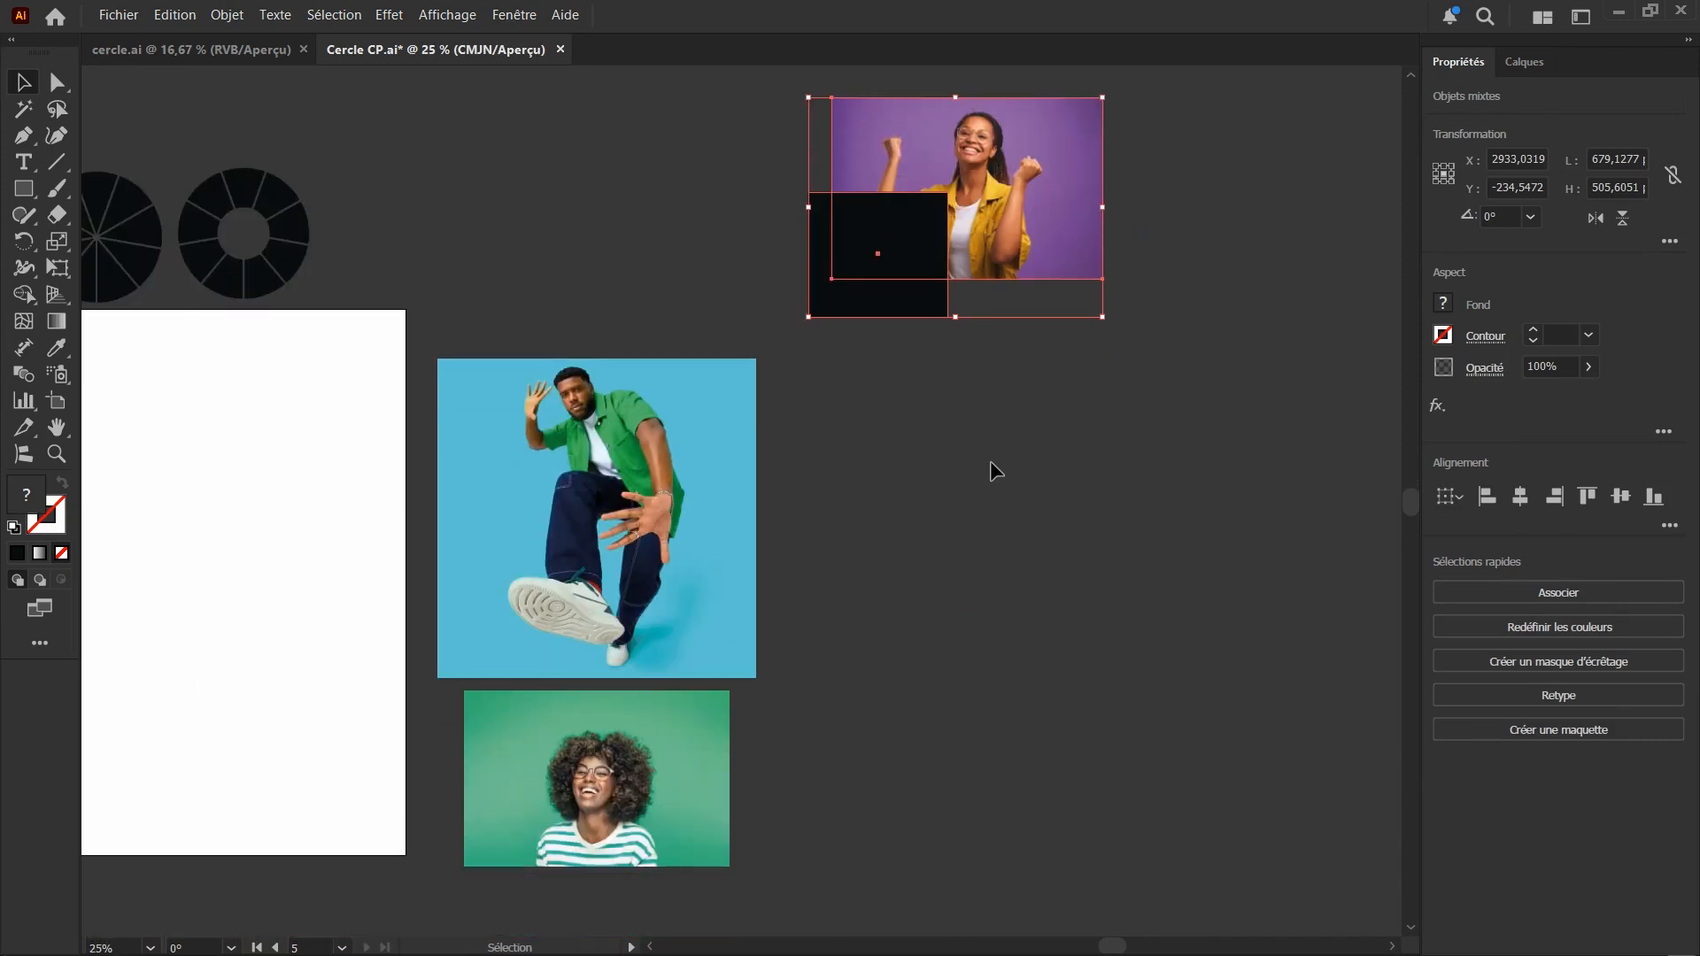
scroll(990, 443, up, 3)
scroll(1029, 182, up, 2)
scroll(1034, 186, up, 2)
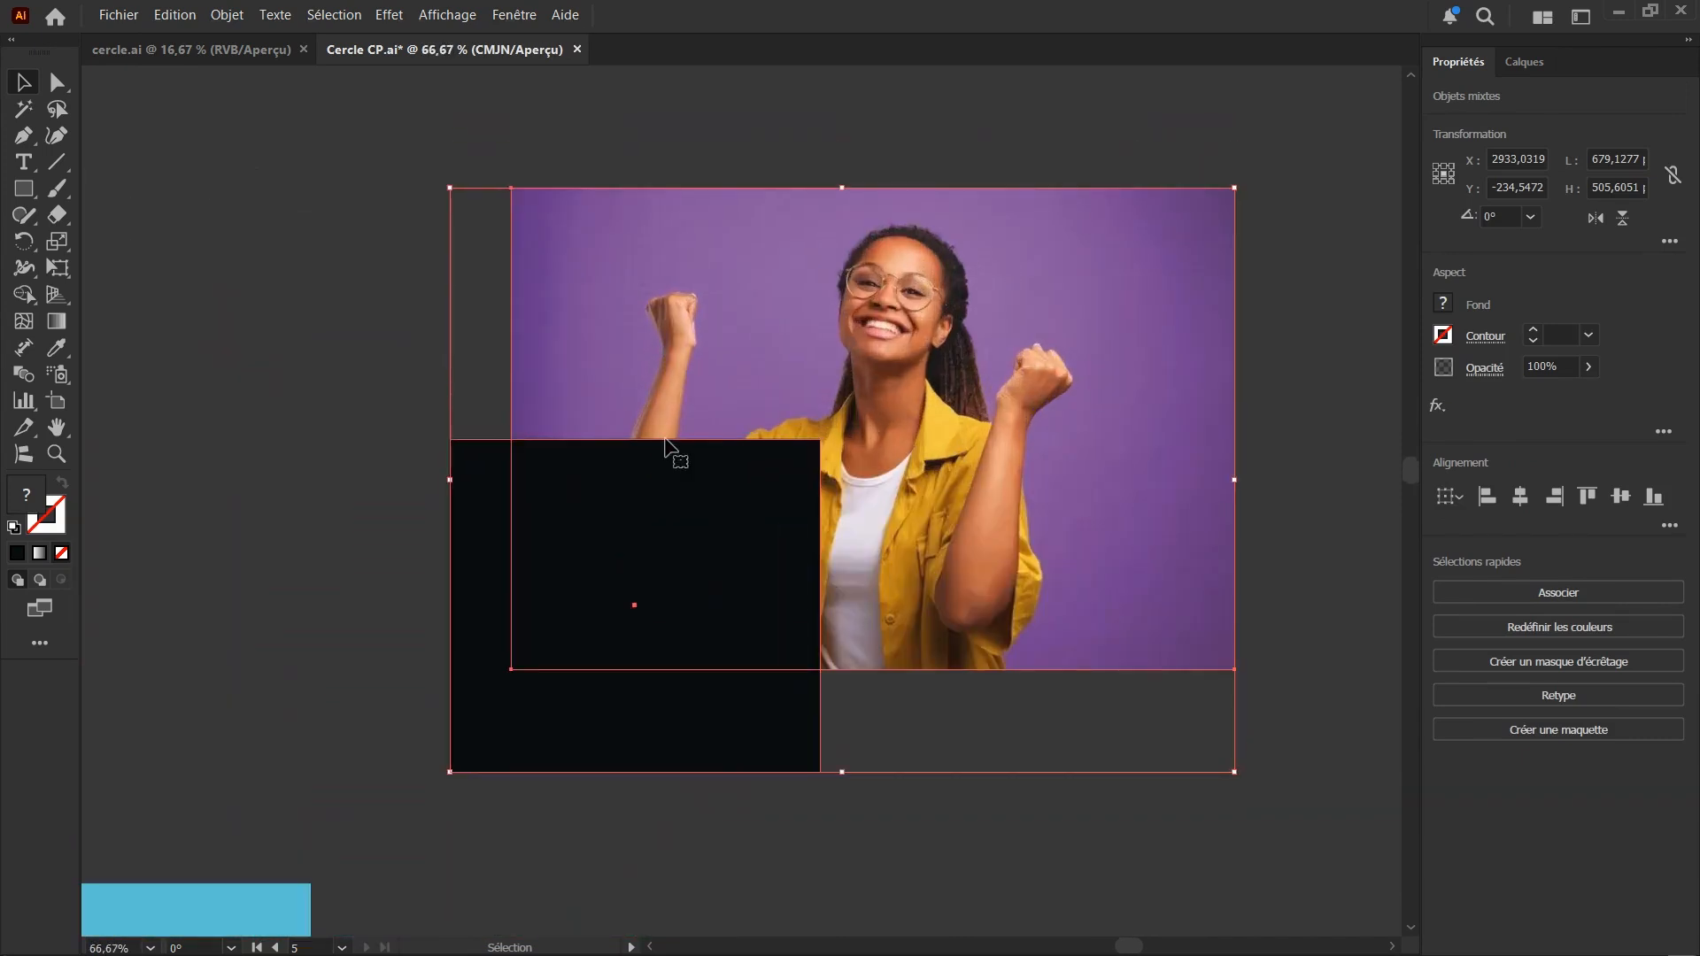
Move the black rectangle off the purple photo into the empty area below it
click(583, 137)
scroll(611, 549, down, 1)
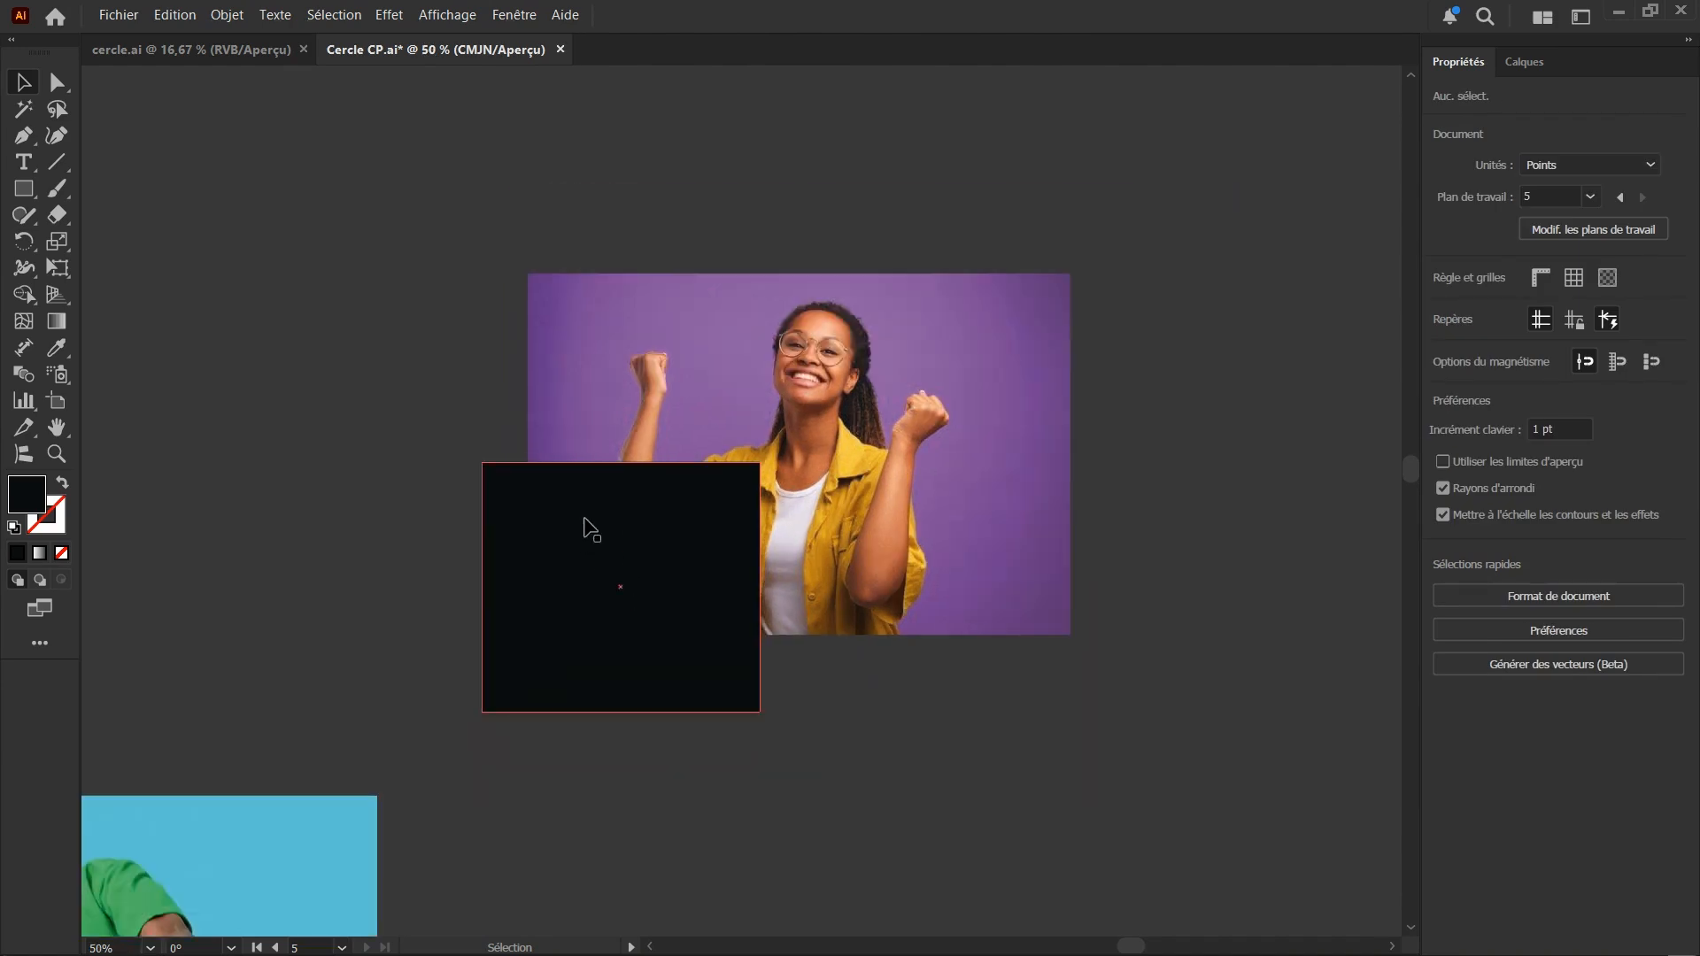
drag(587, 523, 599, 740)
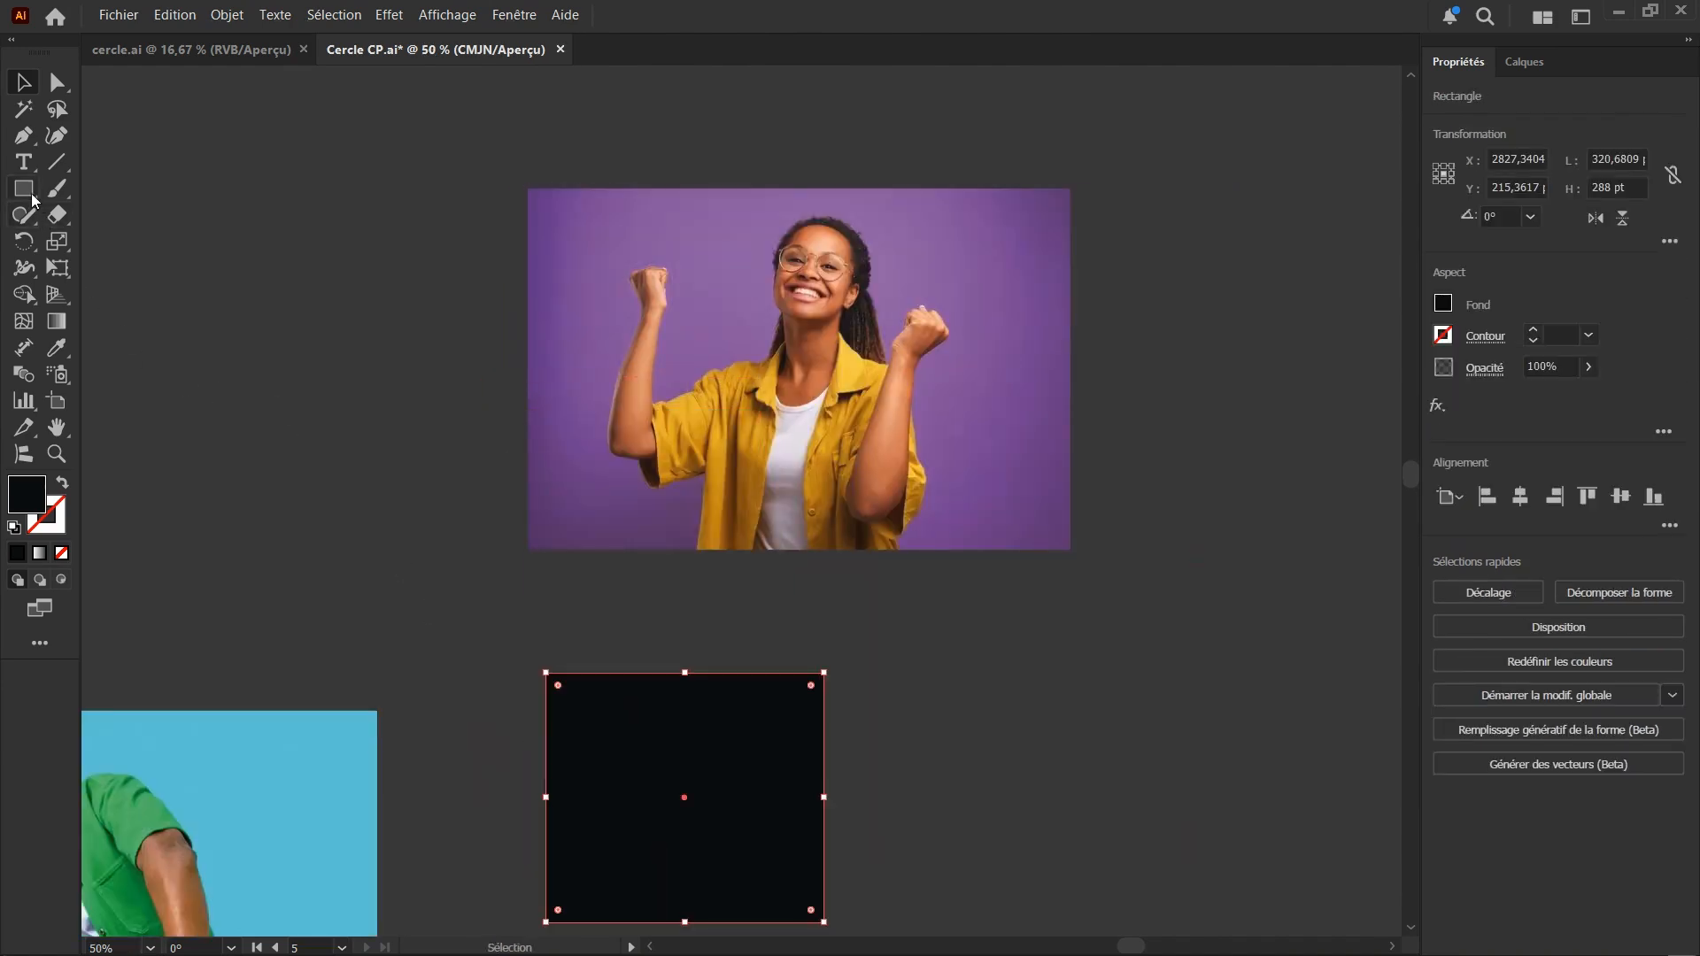
Draw a black hexagon about 266 by 231 pt over the purple photo and move it near the photo's centre
drag(24, 188, 92, 264)
drag(748, 264, 872, 377)
click(23, 87)
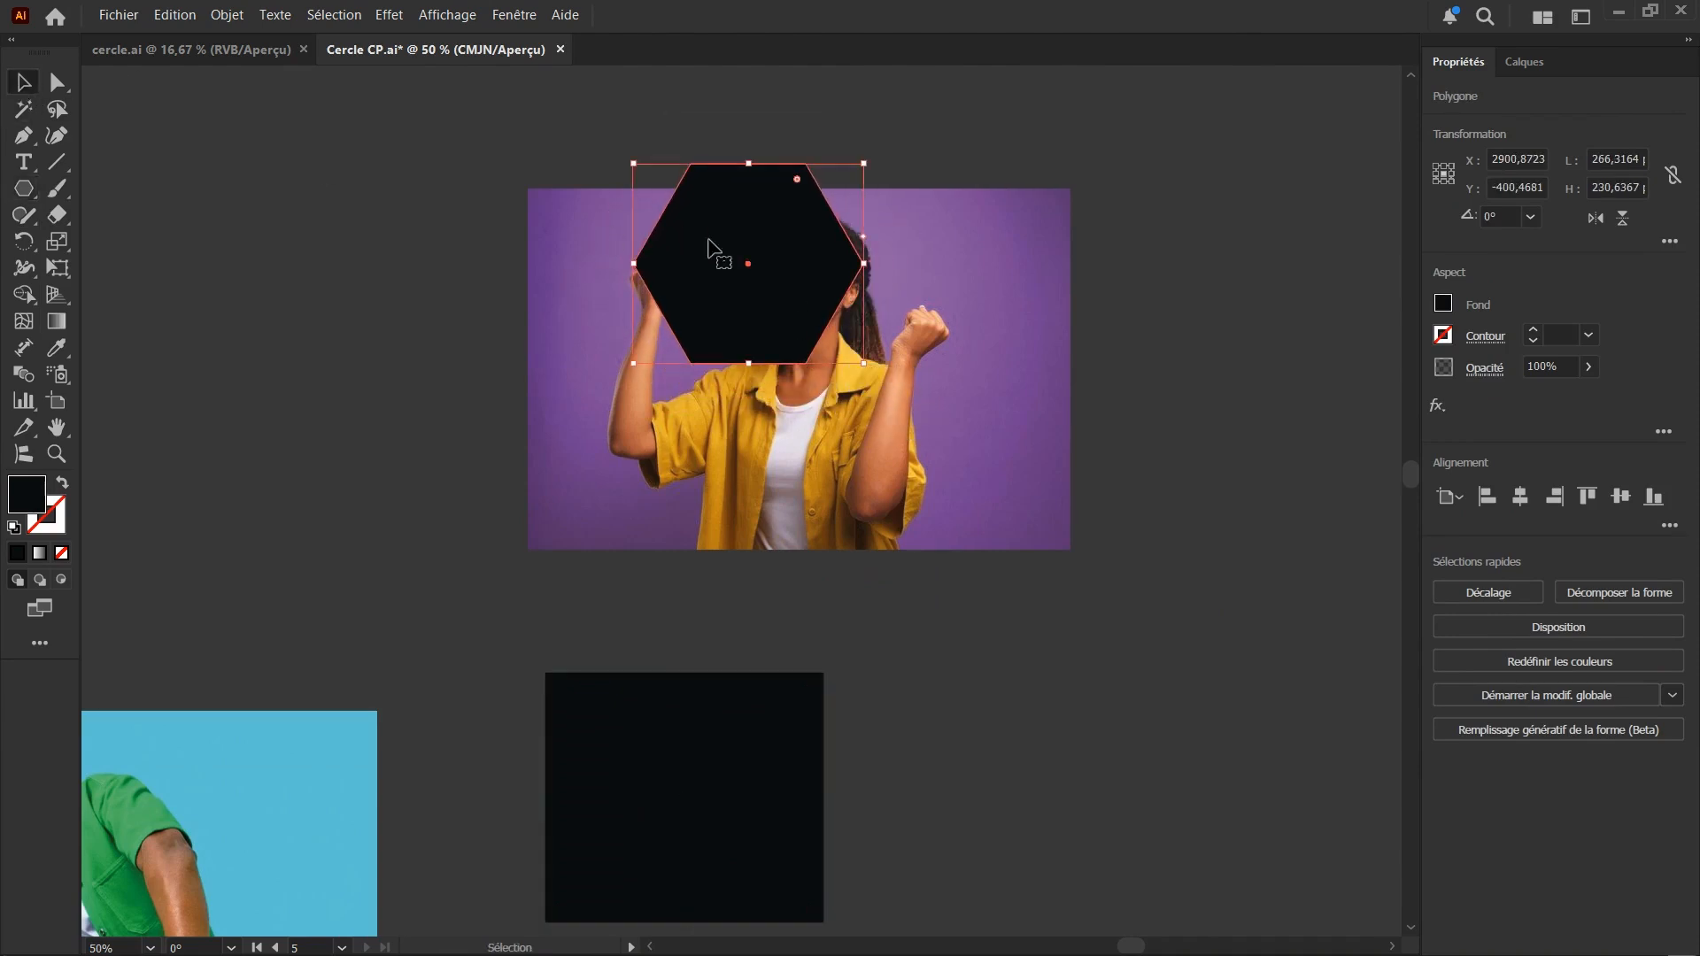
drag(706, 250, 723, 319)
click(961, 370)
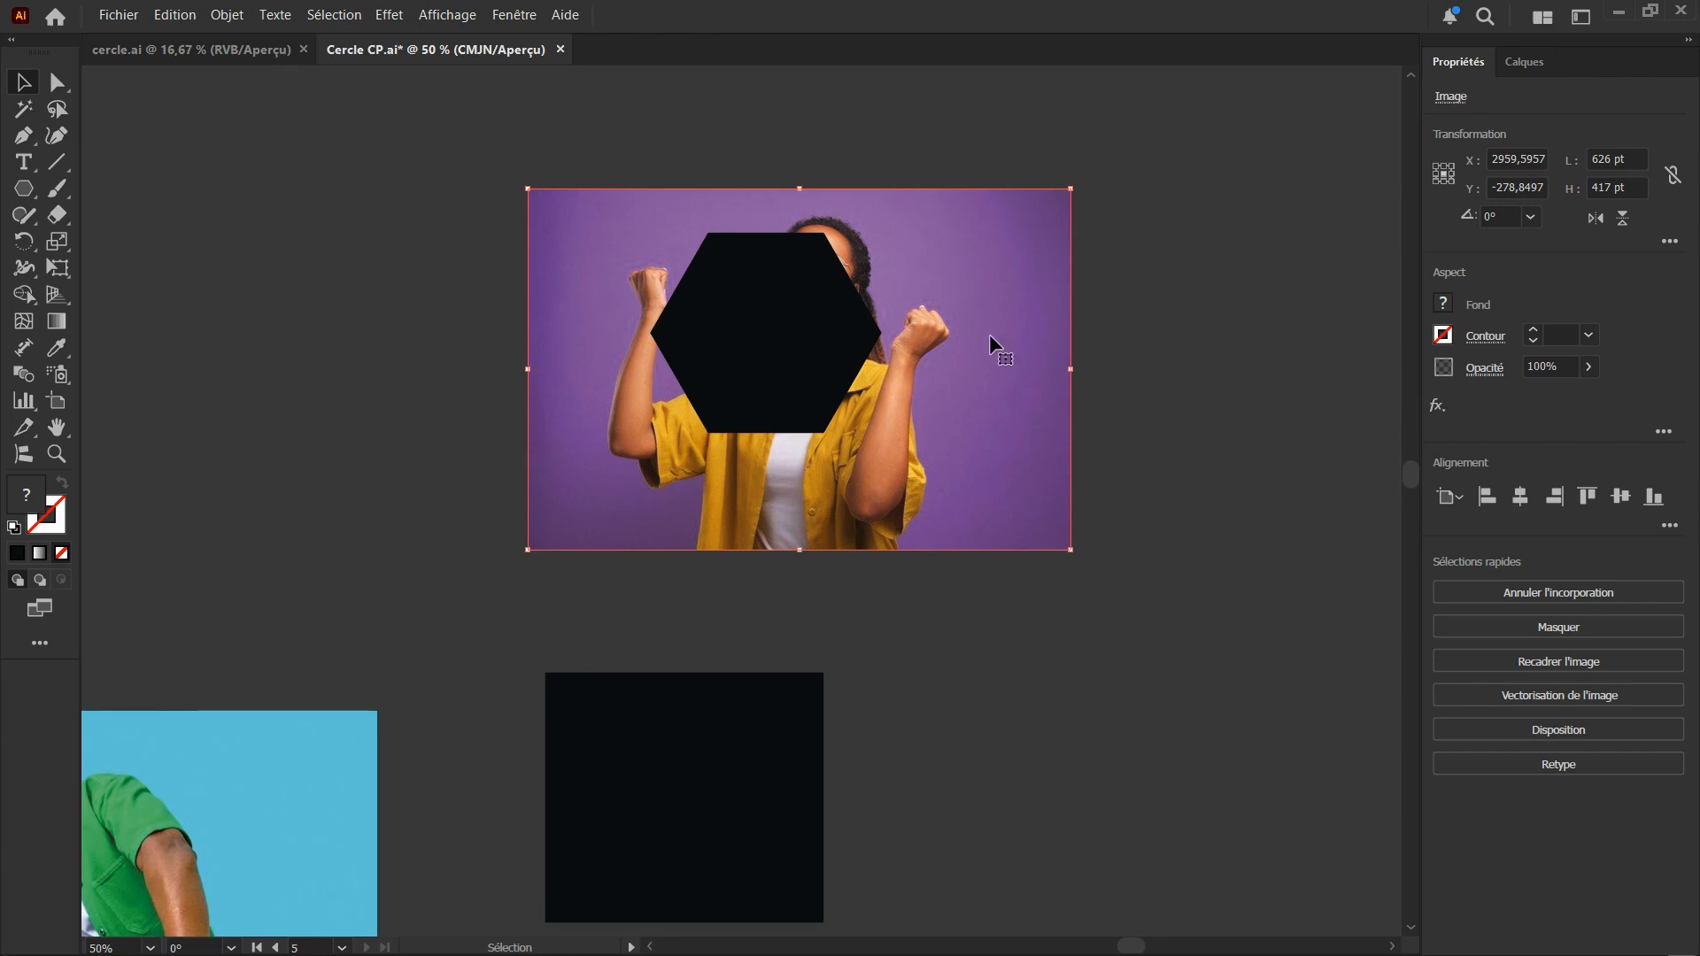
drag(757, 384, 803, 422)
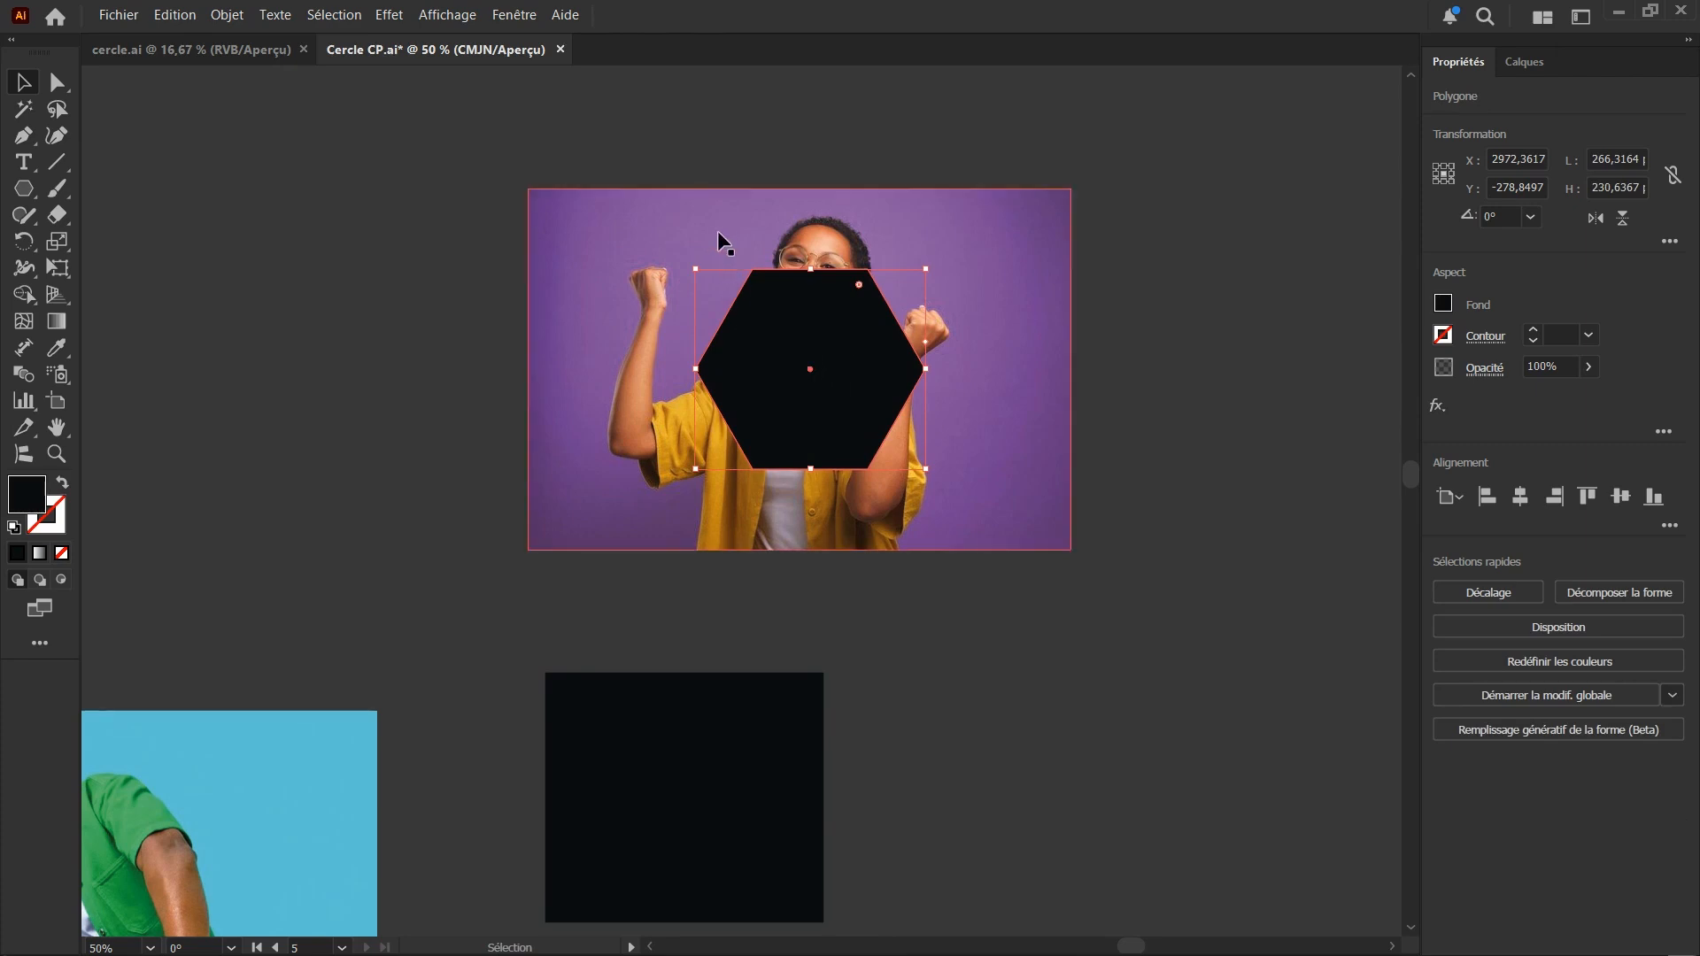
Select the hexagon together with the purple photo and create a clipping mask from them
key(a)
click(591, 336)
key(v)
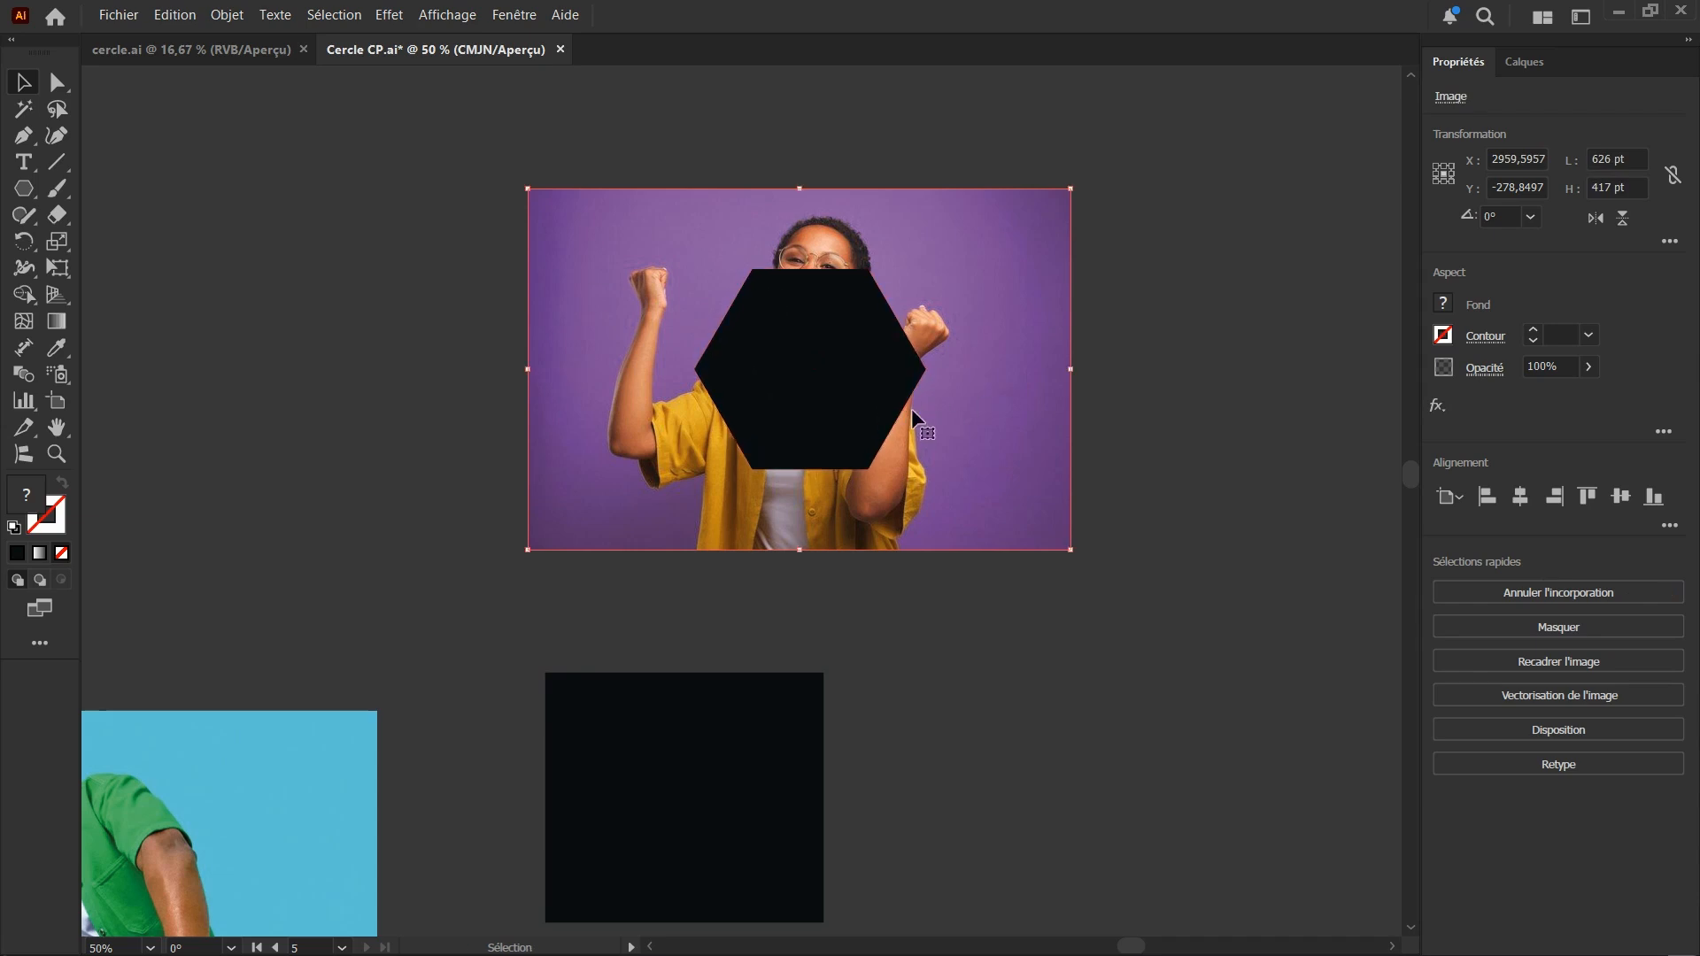
click(777, 369)
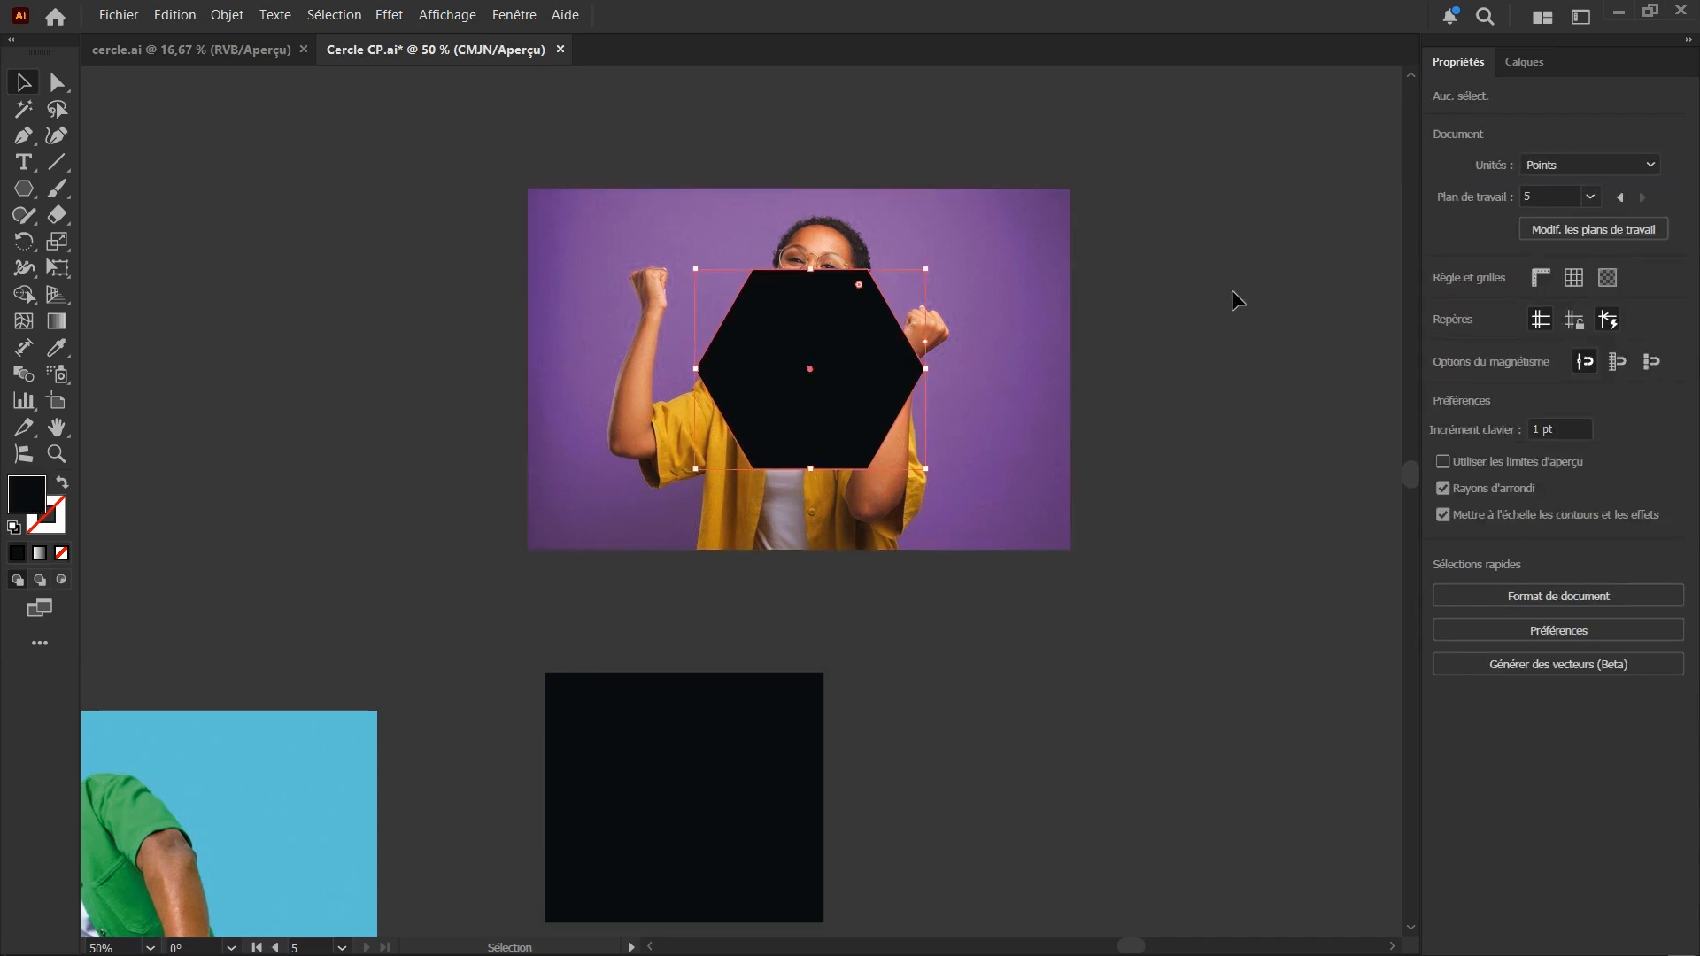
shift+click(1028, 466)
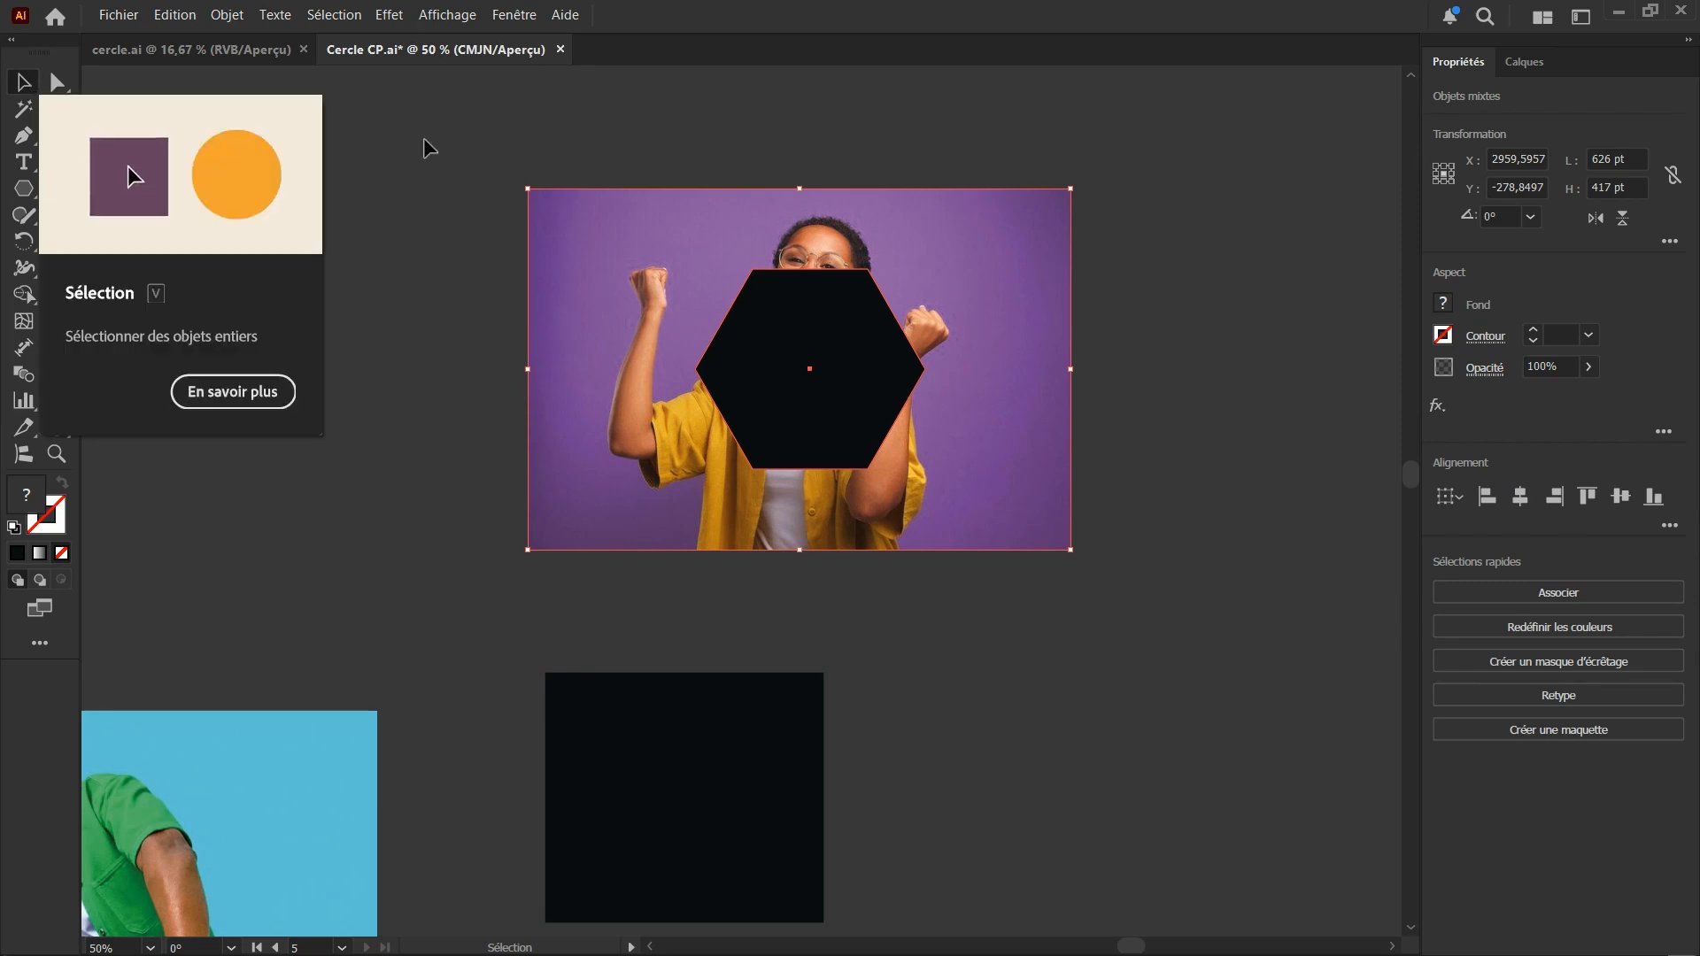
right_click(760, 317)
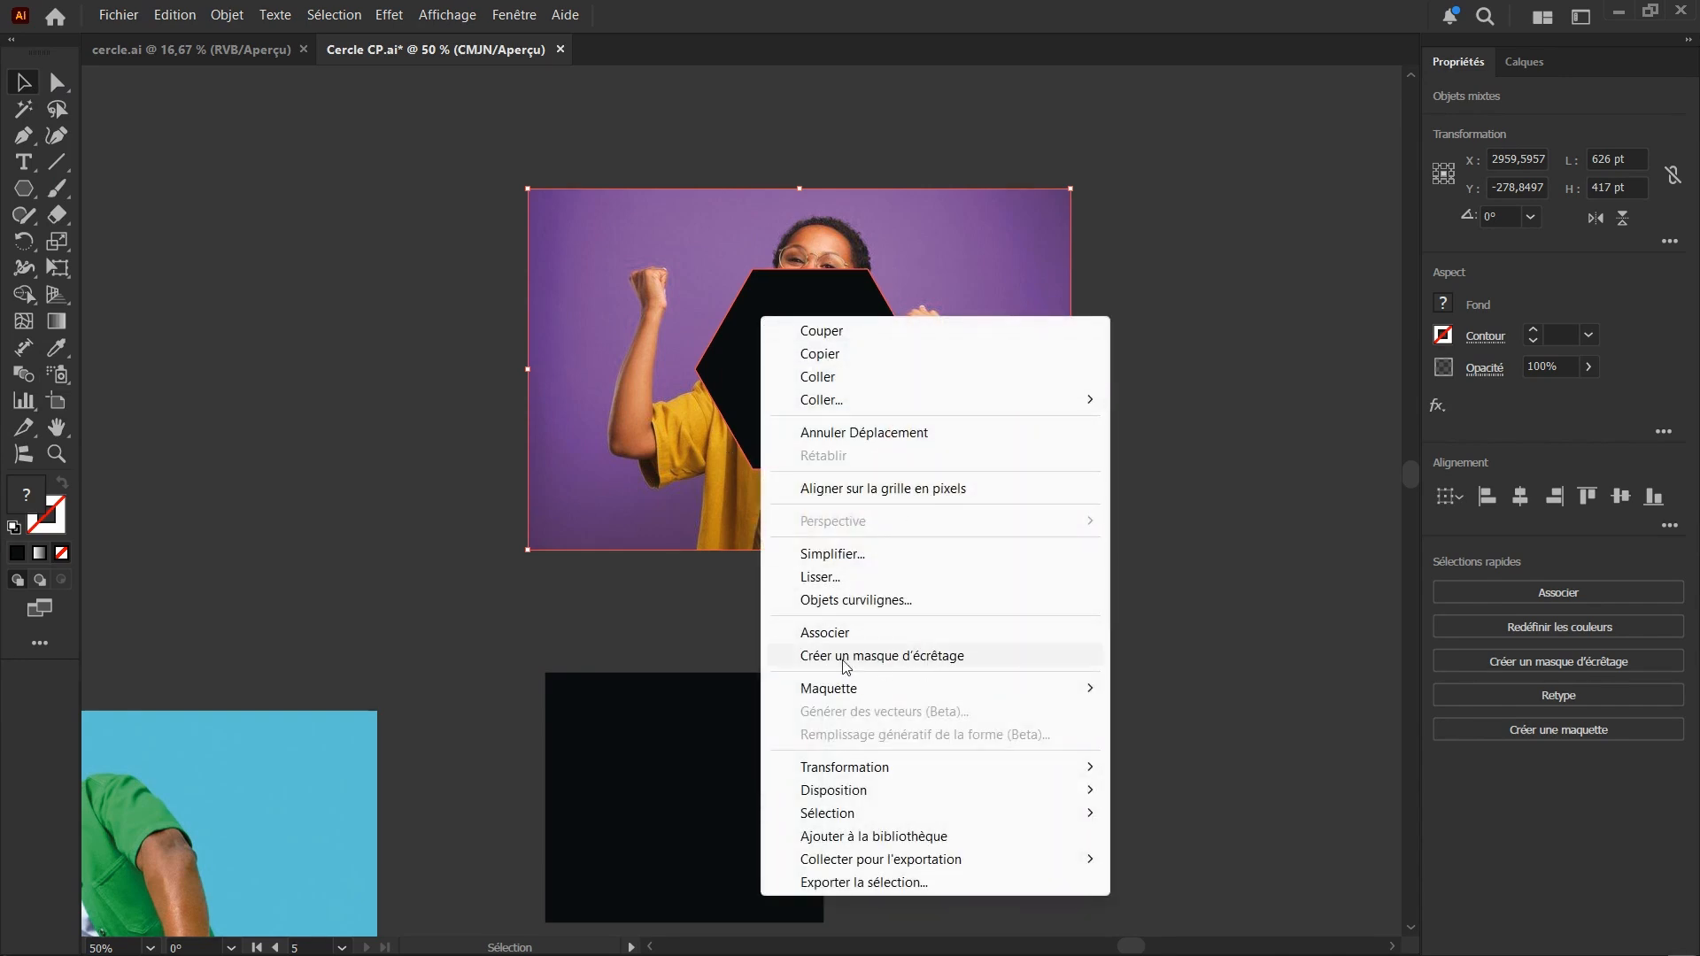
click(910, 657)
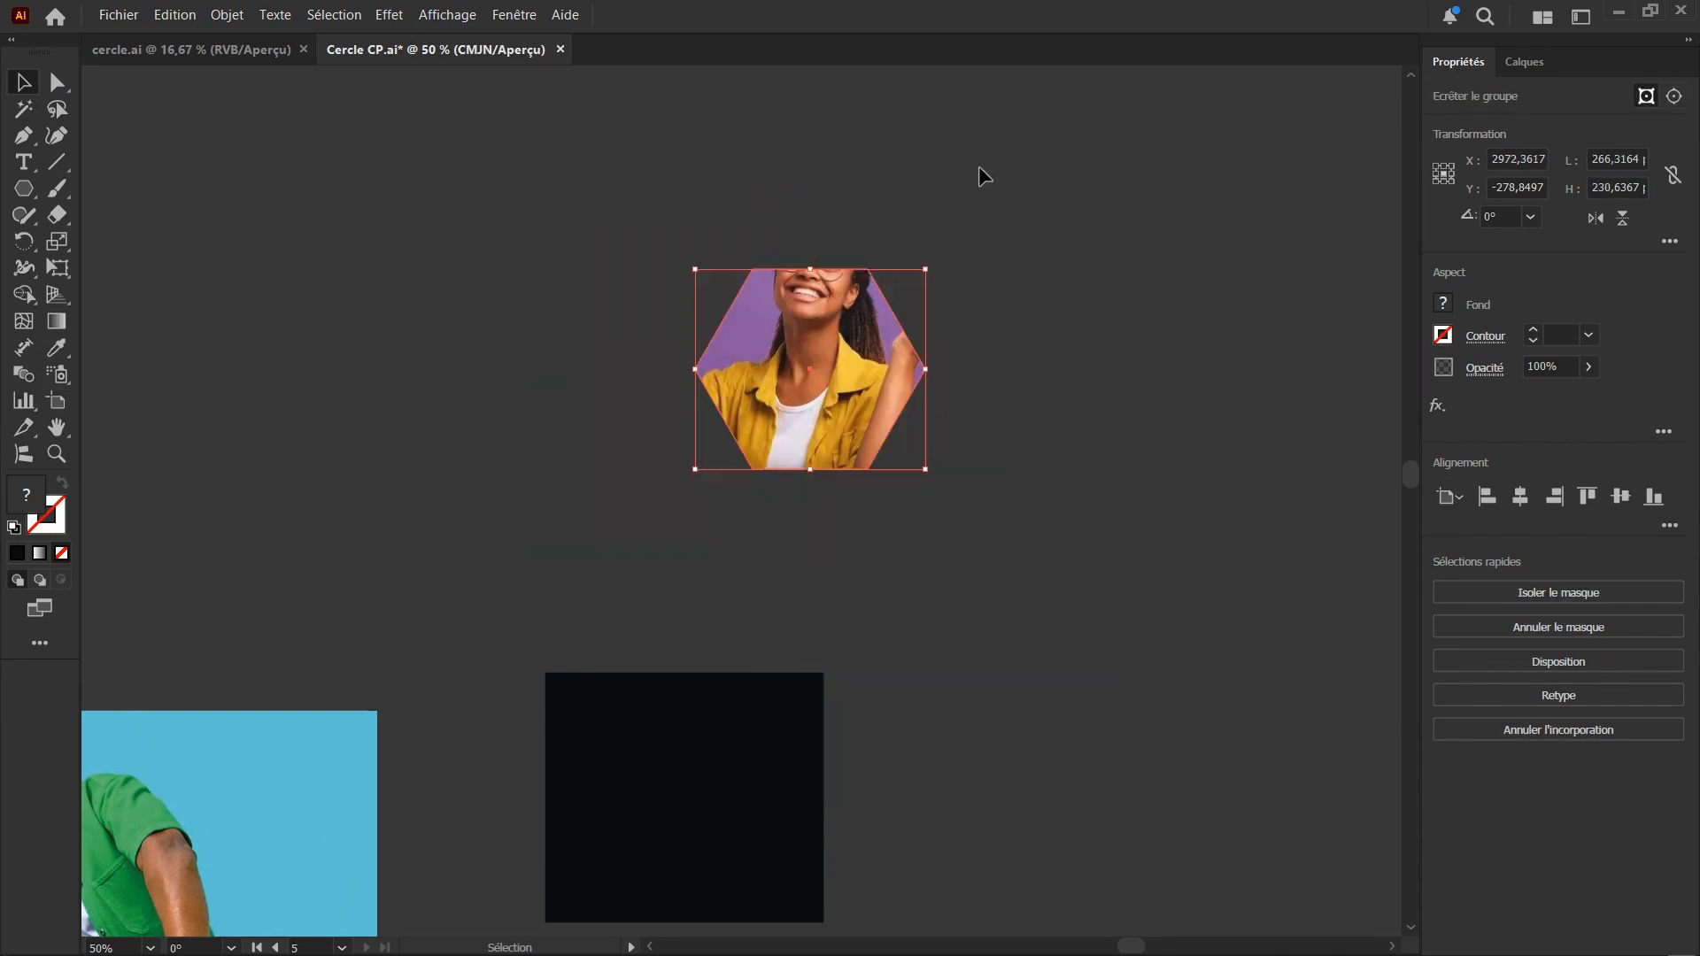
Isolate the hexagon's clip group, scale the photo to about 560 by 373 pt, frame the woman's face inside the hexagon, and exit isolation
scroll(863, 419, down, 2)
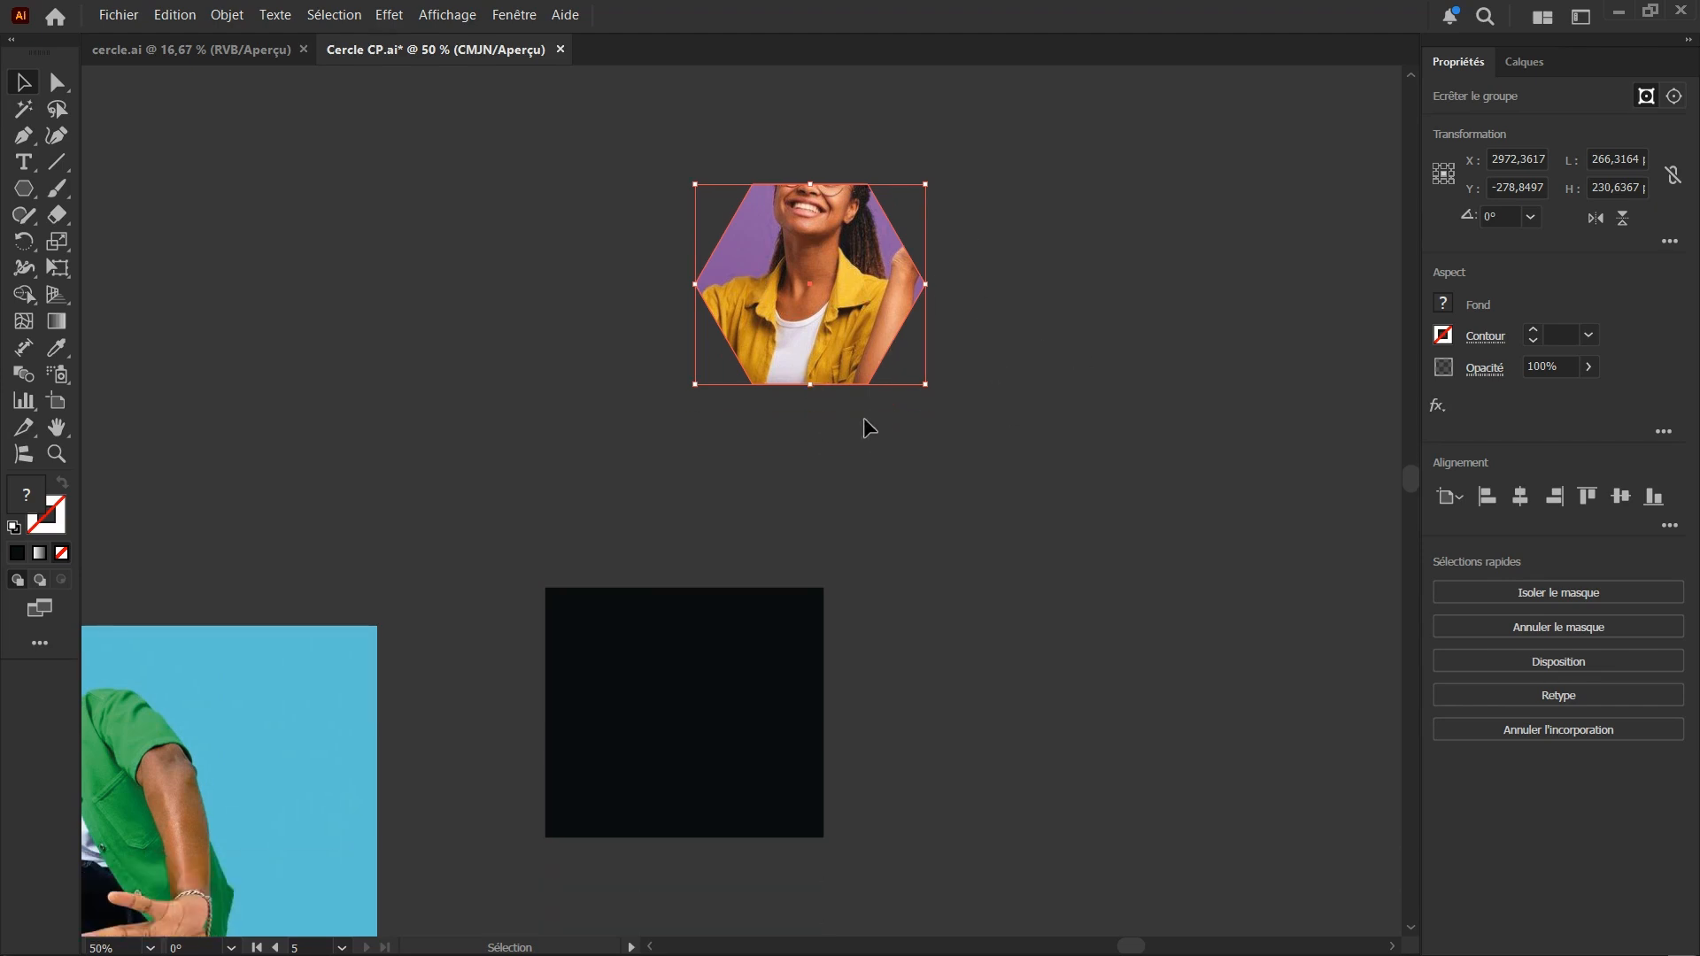
scroll(974, 442, down, 2)
scroll(887, 436, up, 3)
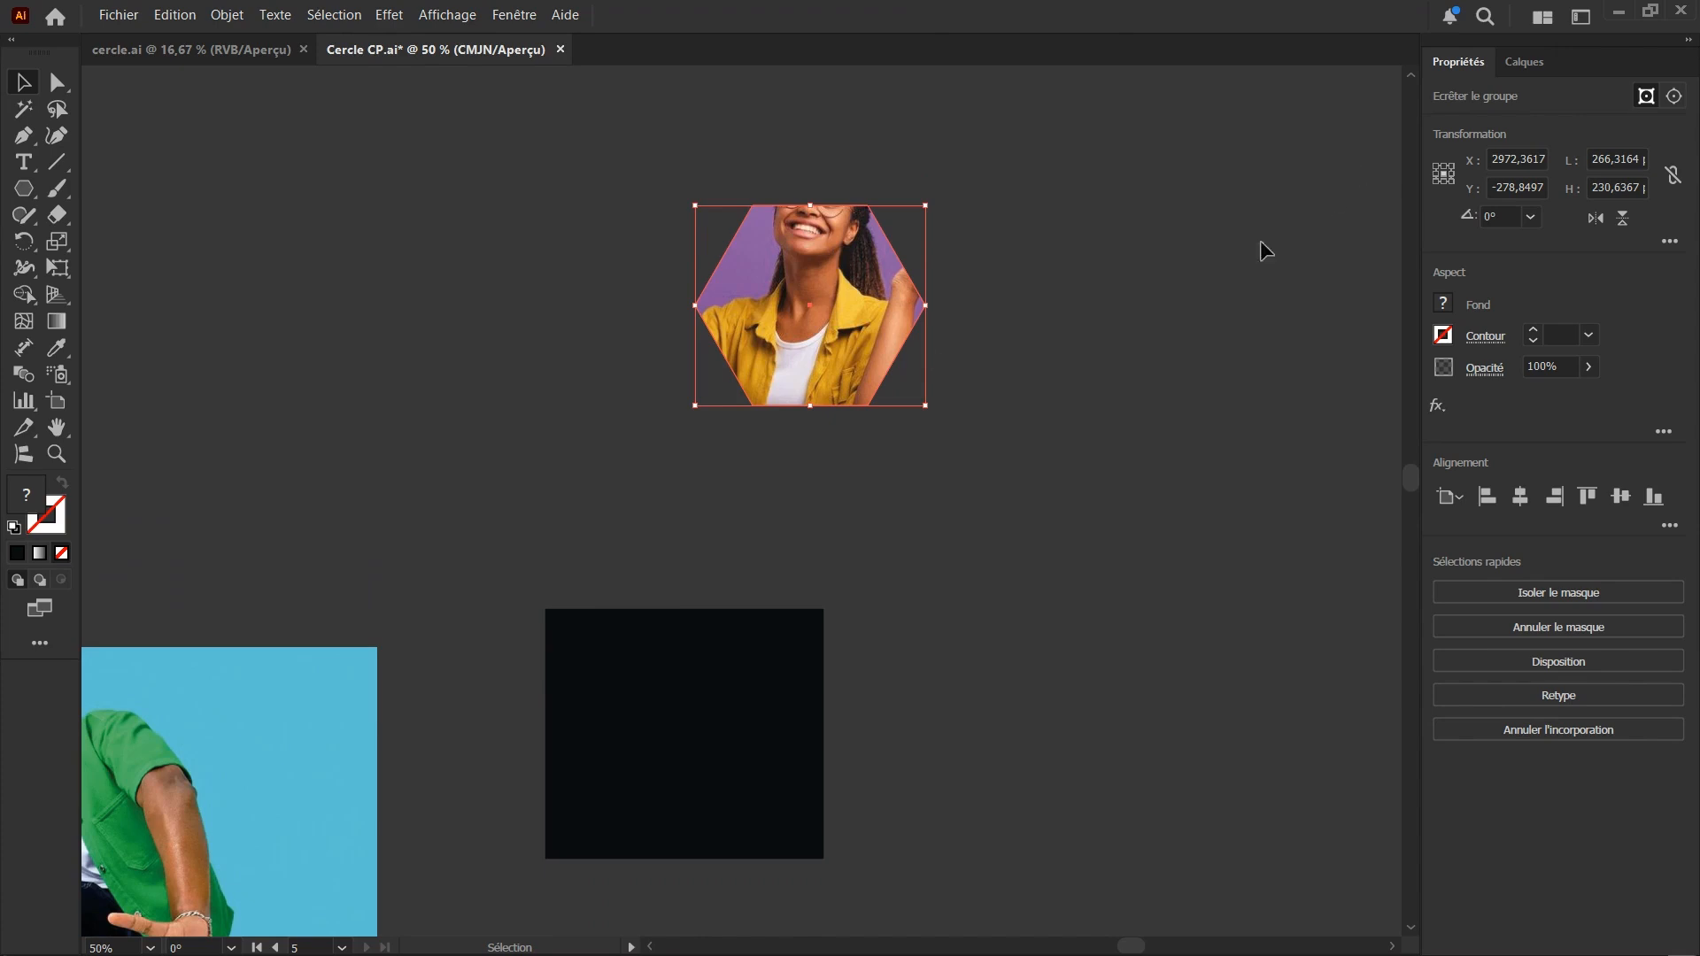
double_click(800, 284)
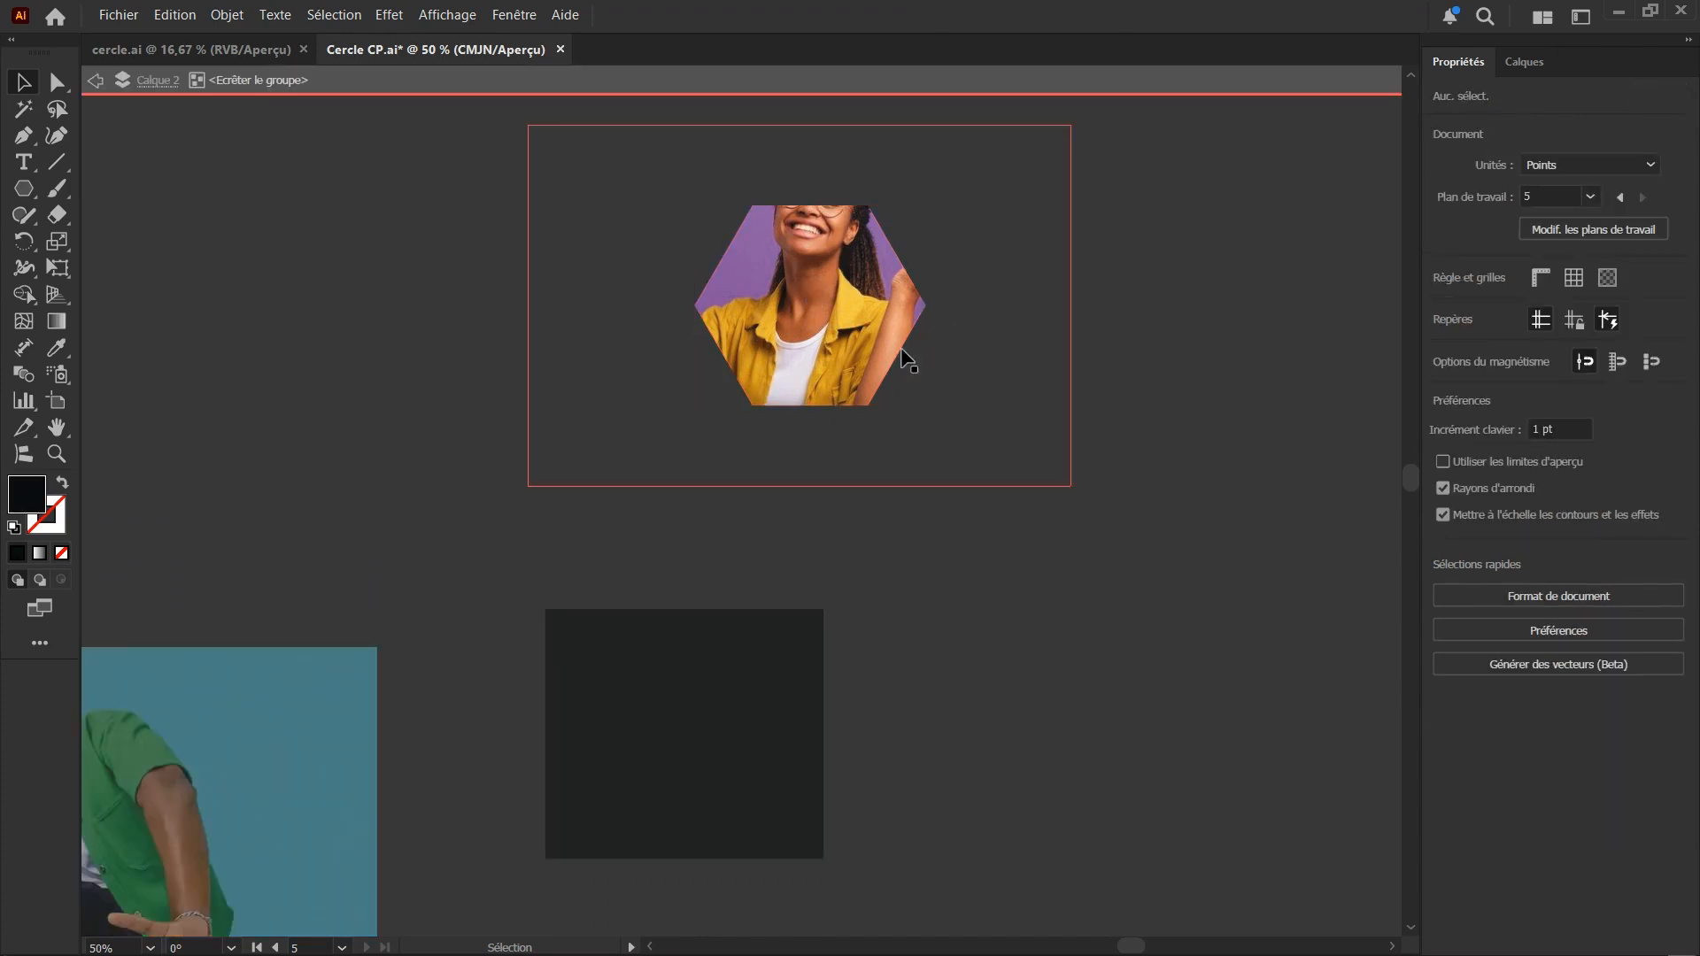
drag(823, 259, 802, 327)
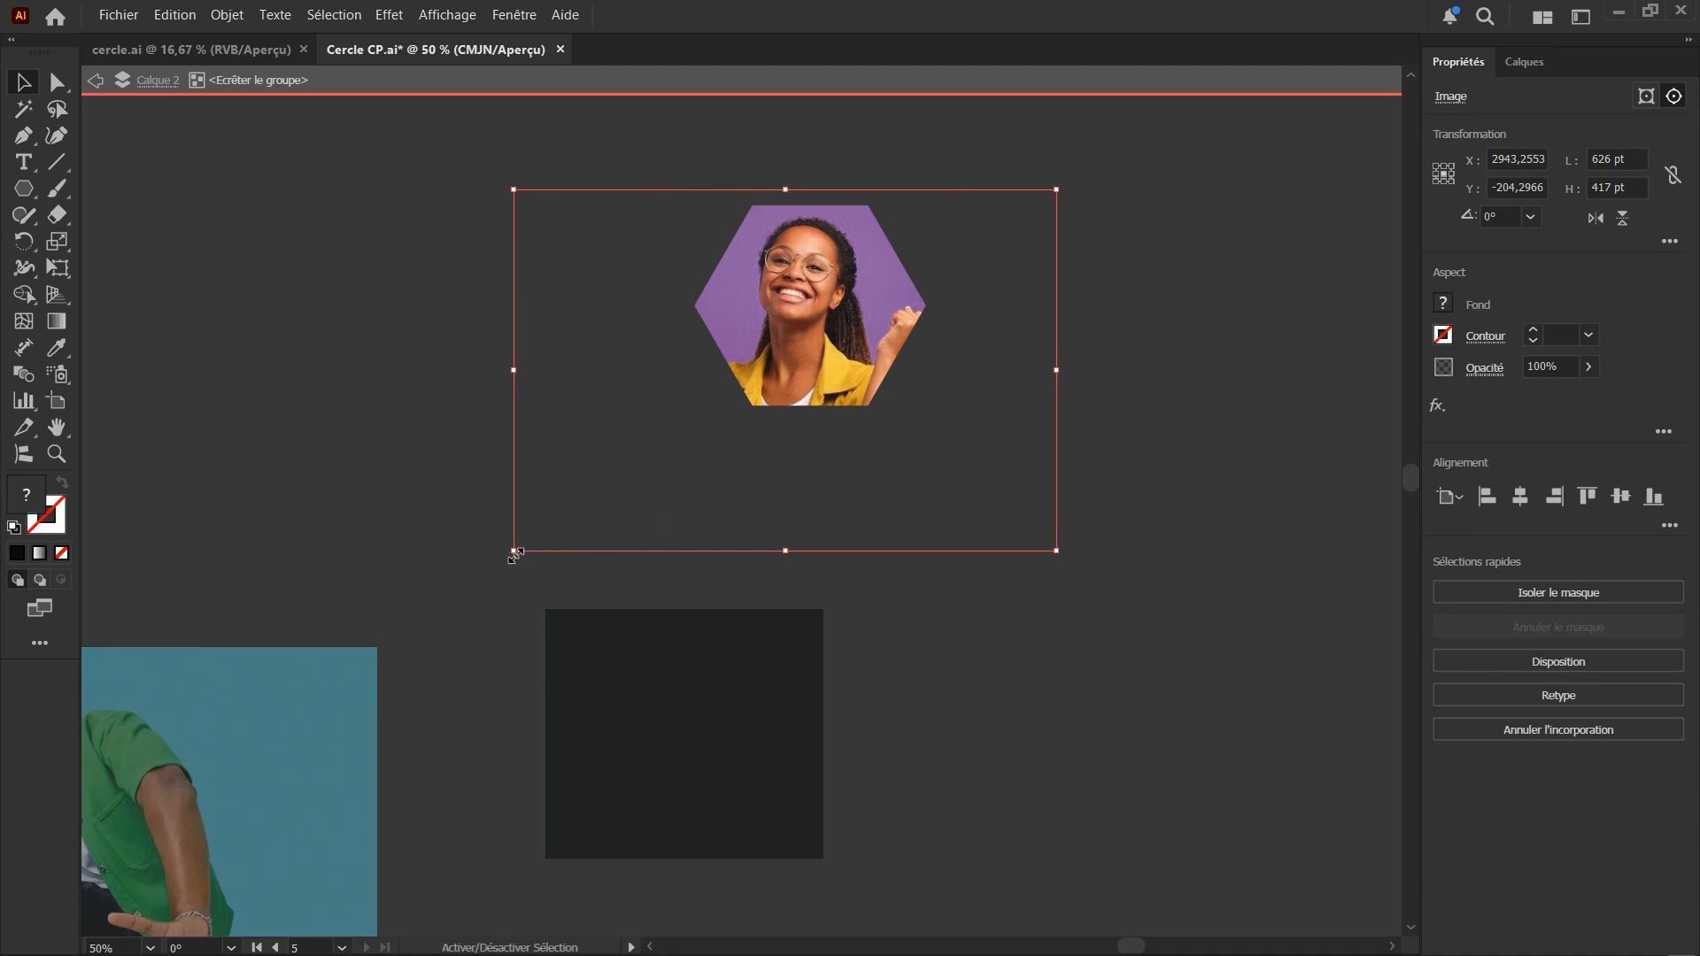
drag(514, 554, 573, 585)
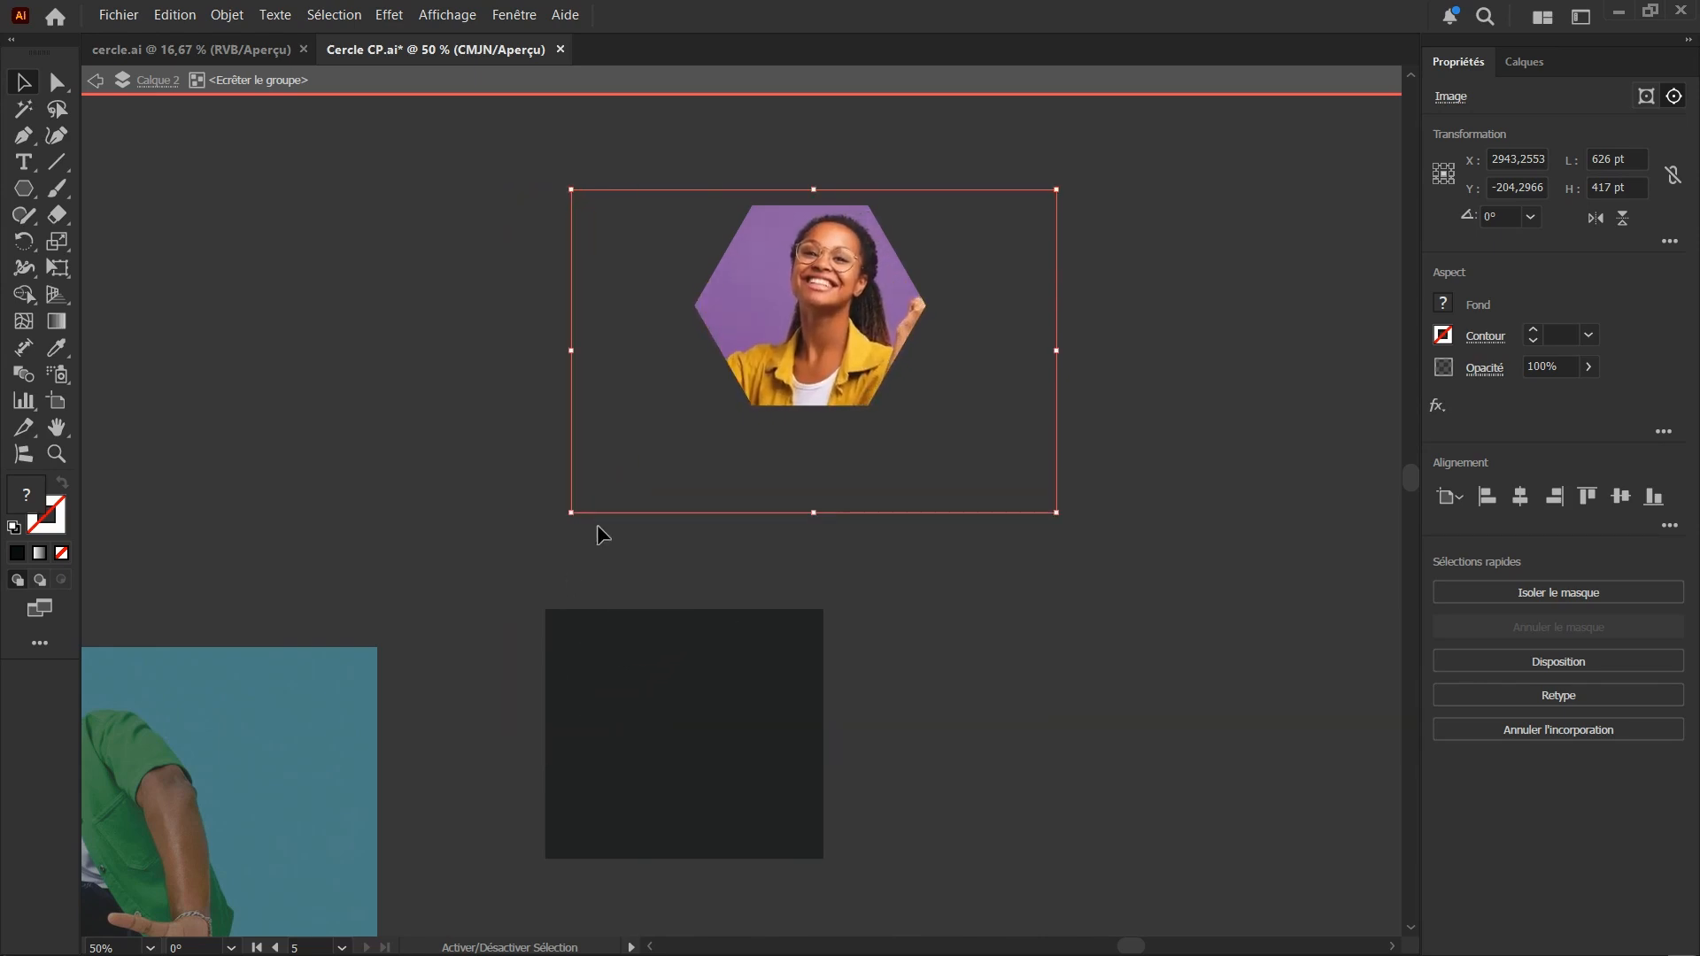
mouse_move(821, 315)
mouse_down()
mouse_move(795, 307)
mouse_move(805, 320)
mouse_up()
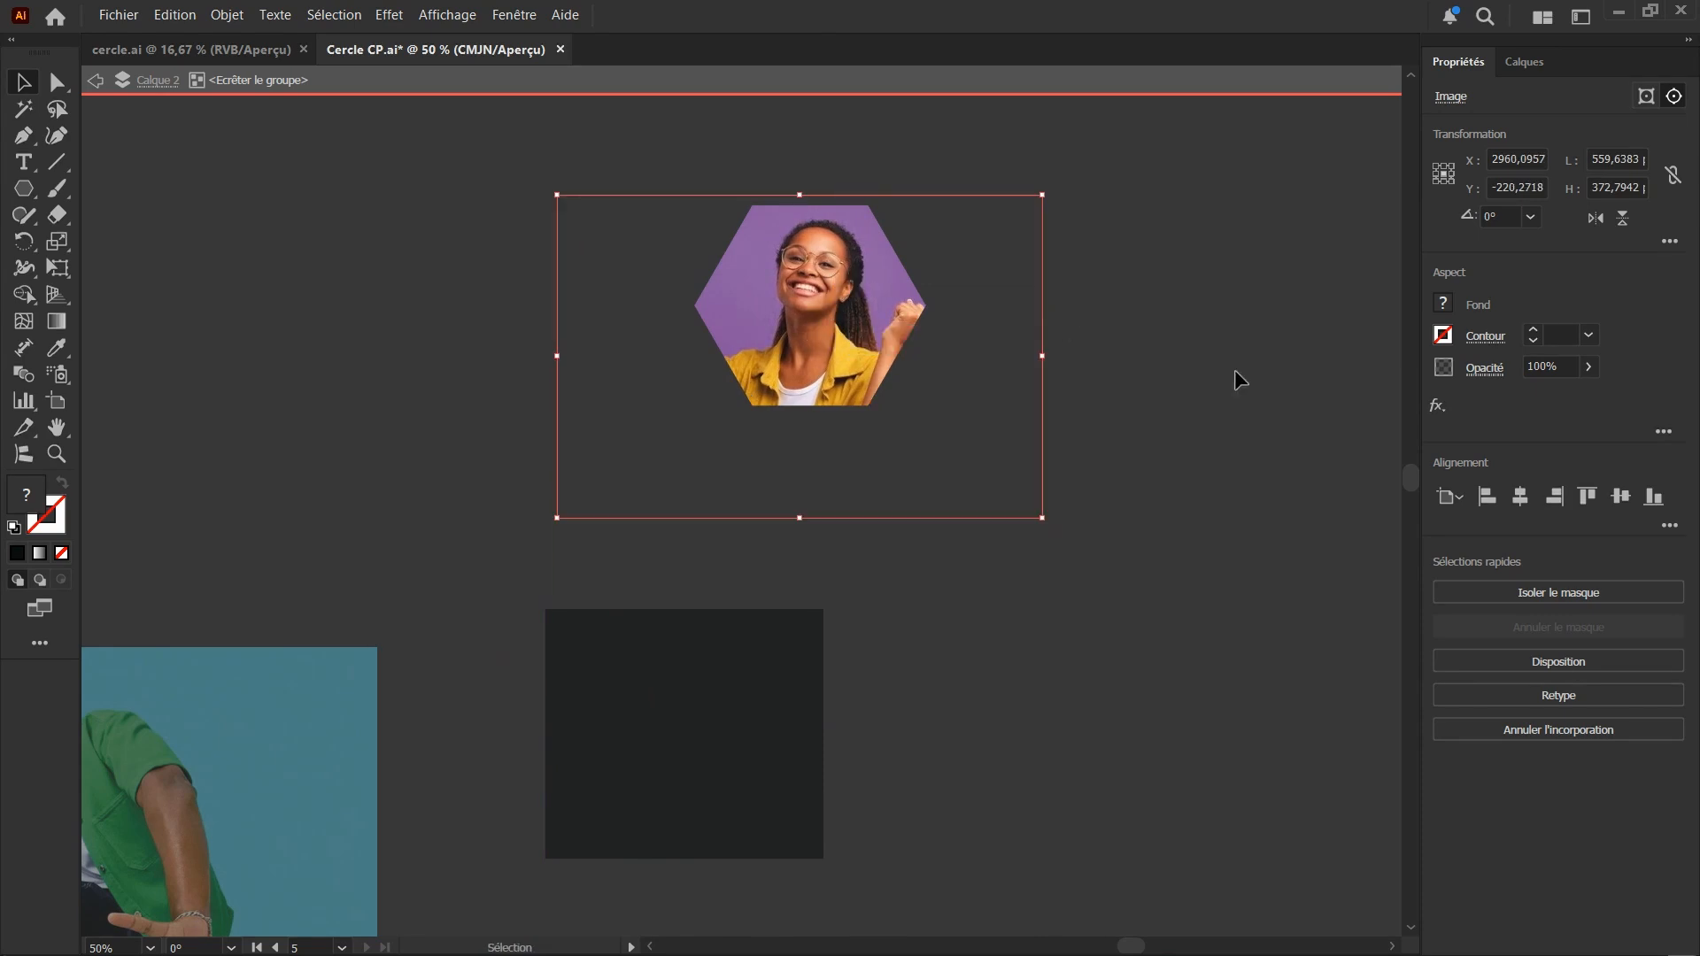
double_click(1130, 483)
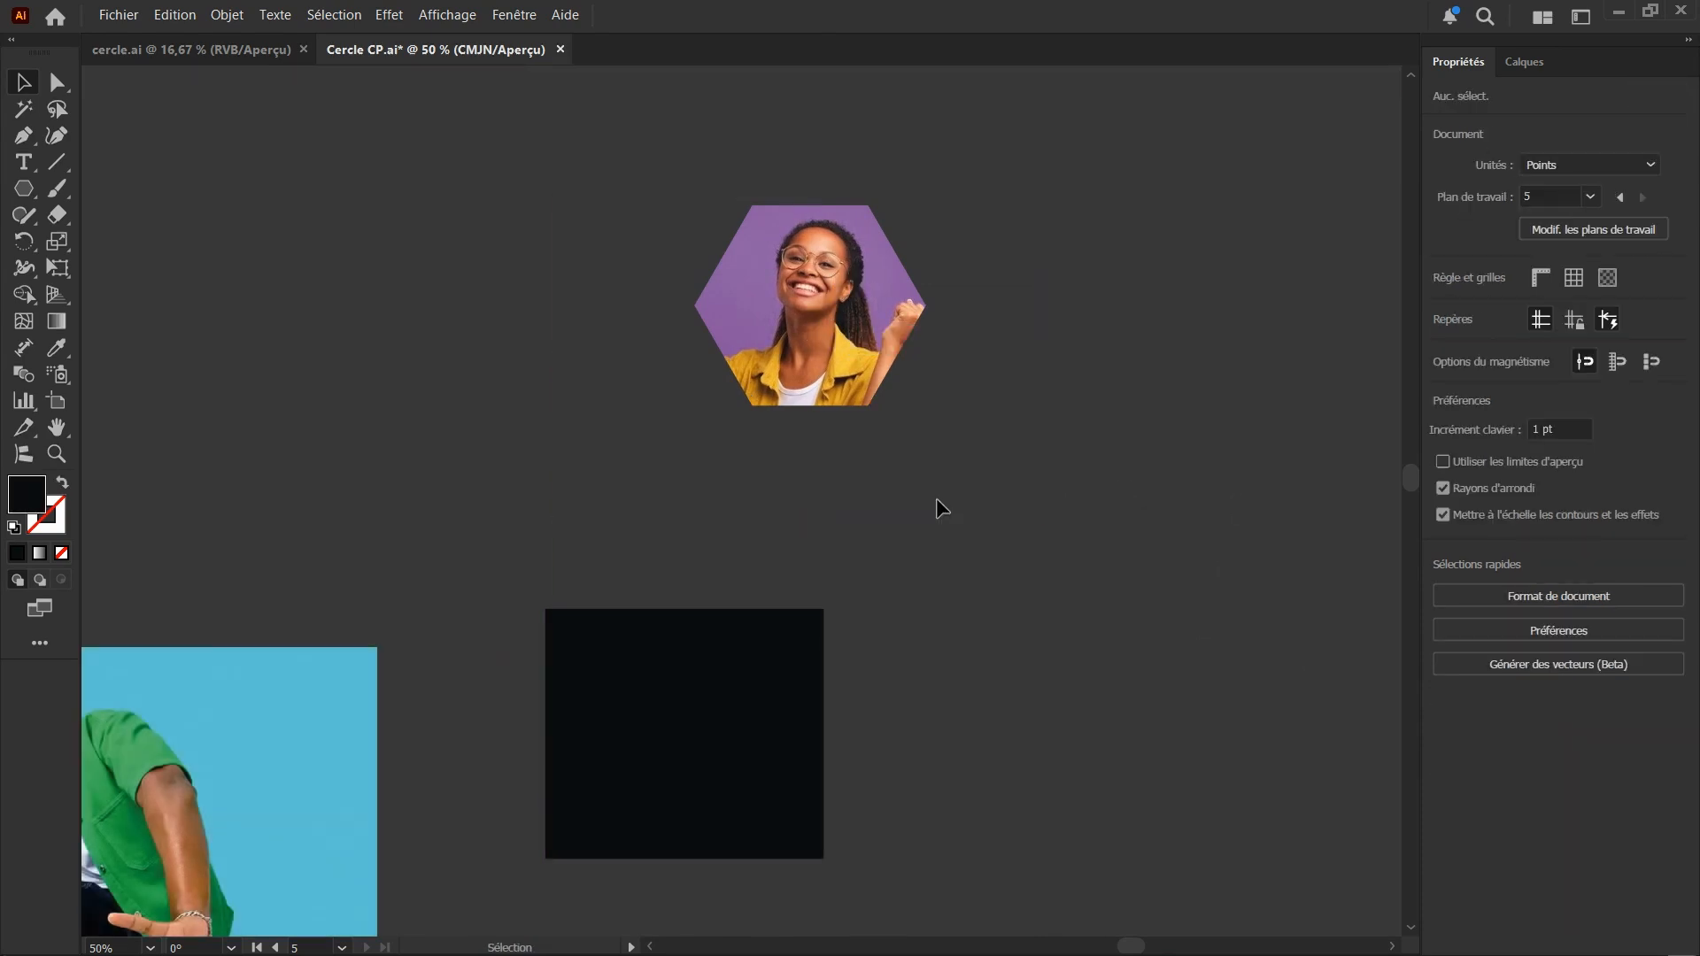
scroll(934, 497, down, 1)
scroll(935, 486, up, 5)
scroll(837, 438, down, 2)
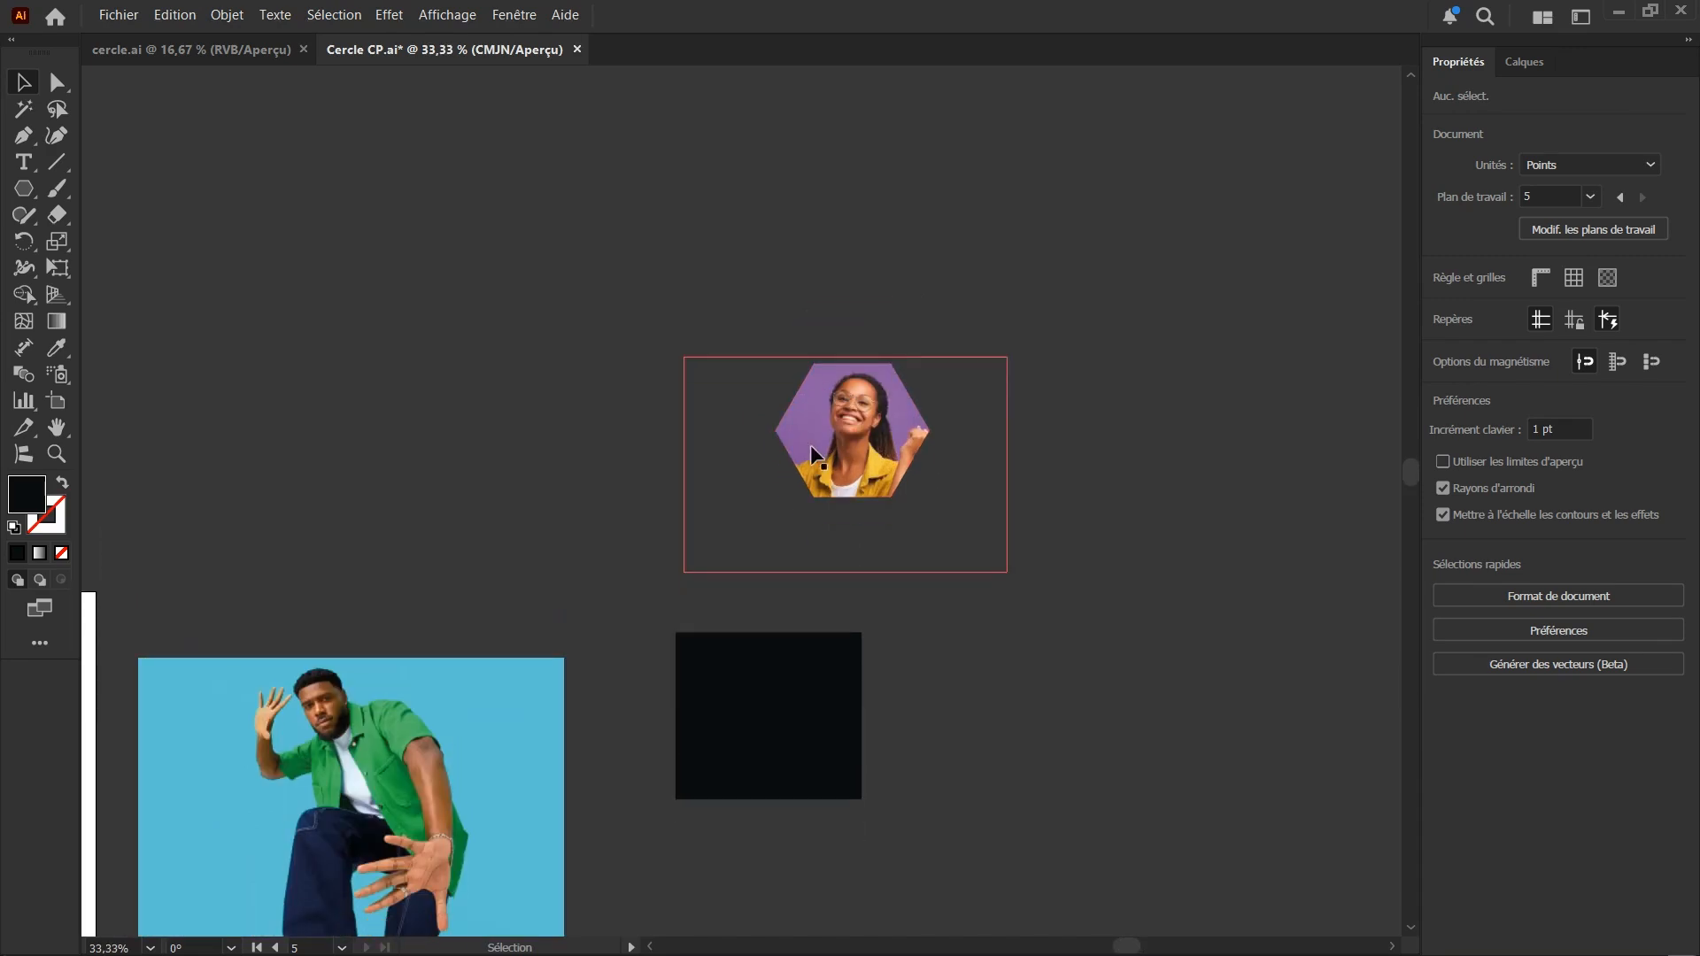
scroll(812, 449, down, 2)
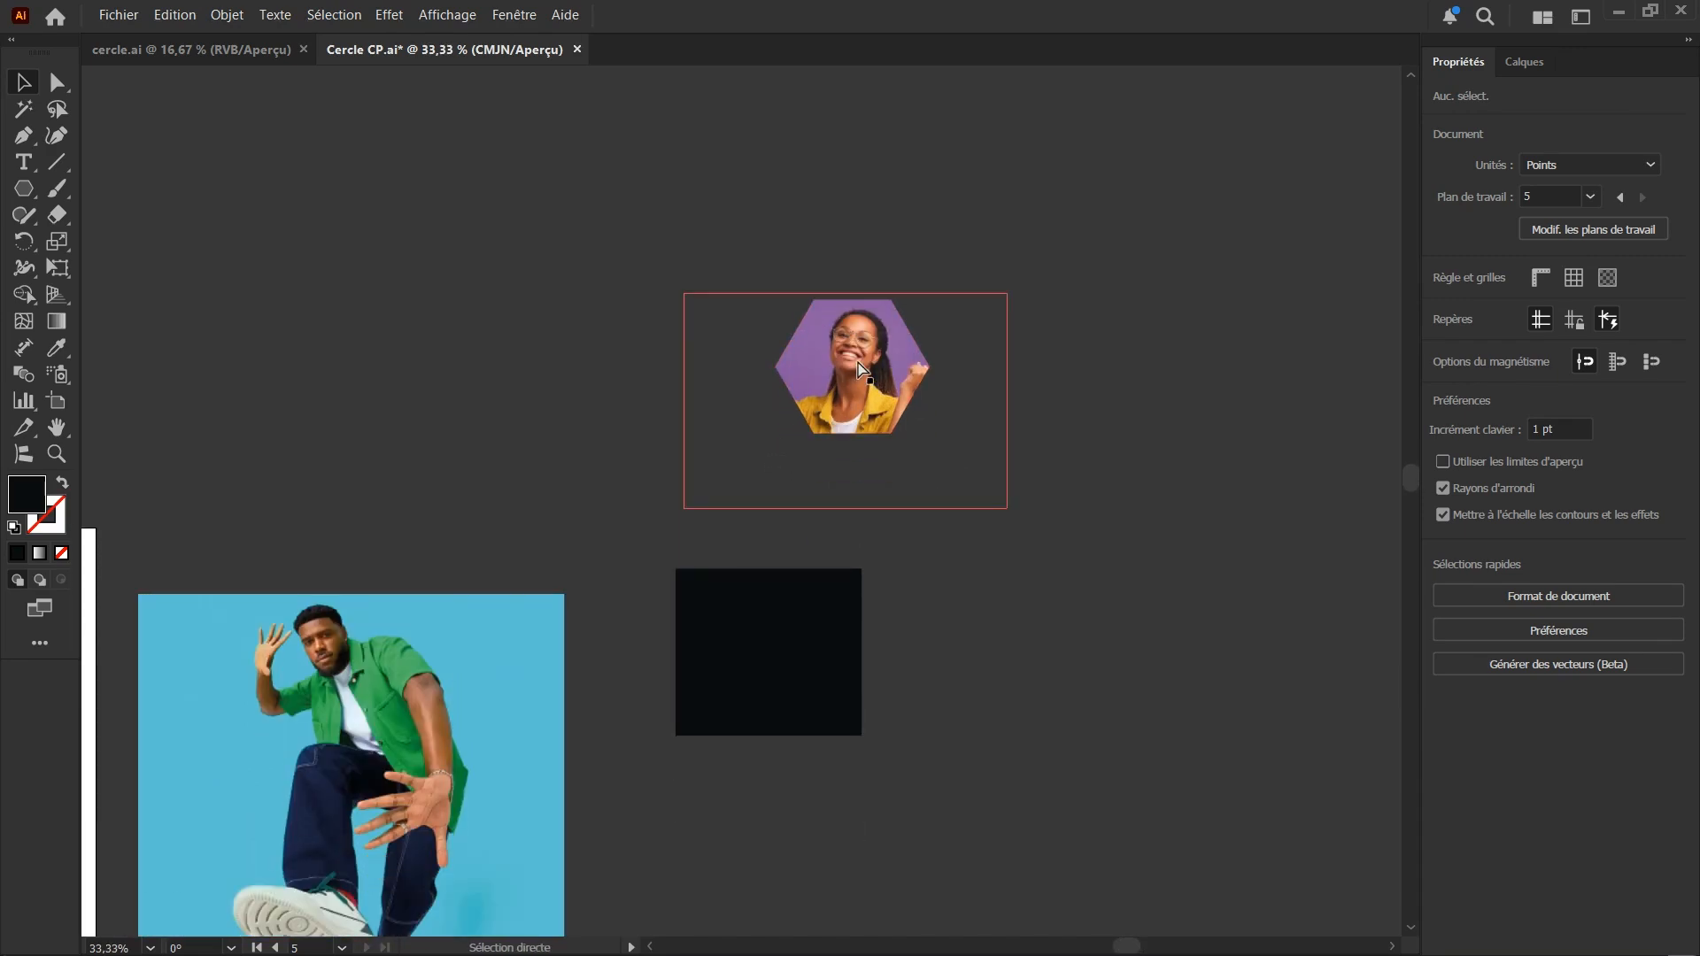
Undo the photo's repositioning and the hexagon's clipping mask on the purple photo
key(ctrl+z)
key(ctrl+z)
key(ctrl+z)
key(ctrl+z)
key(ctrl+z)
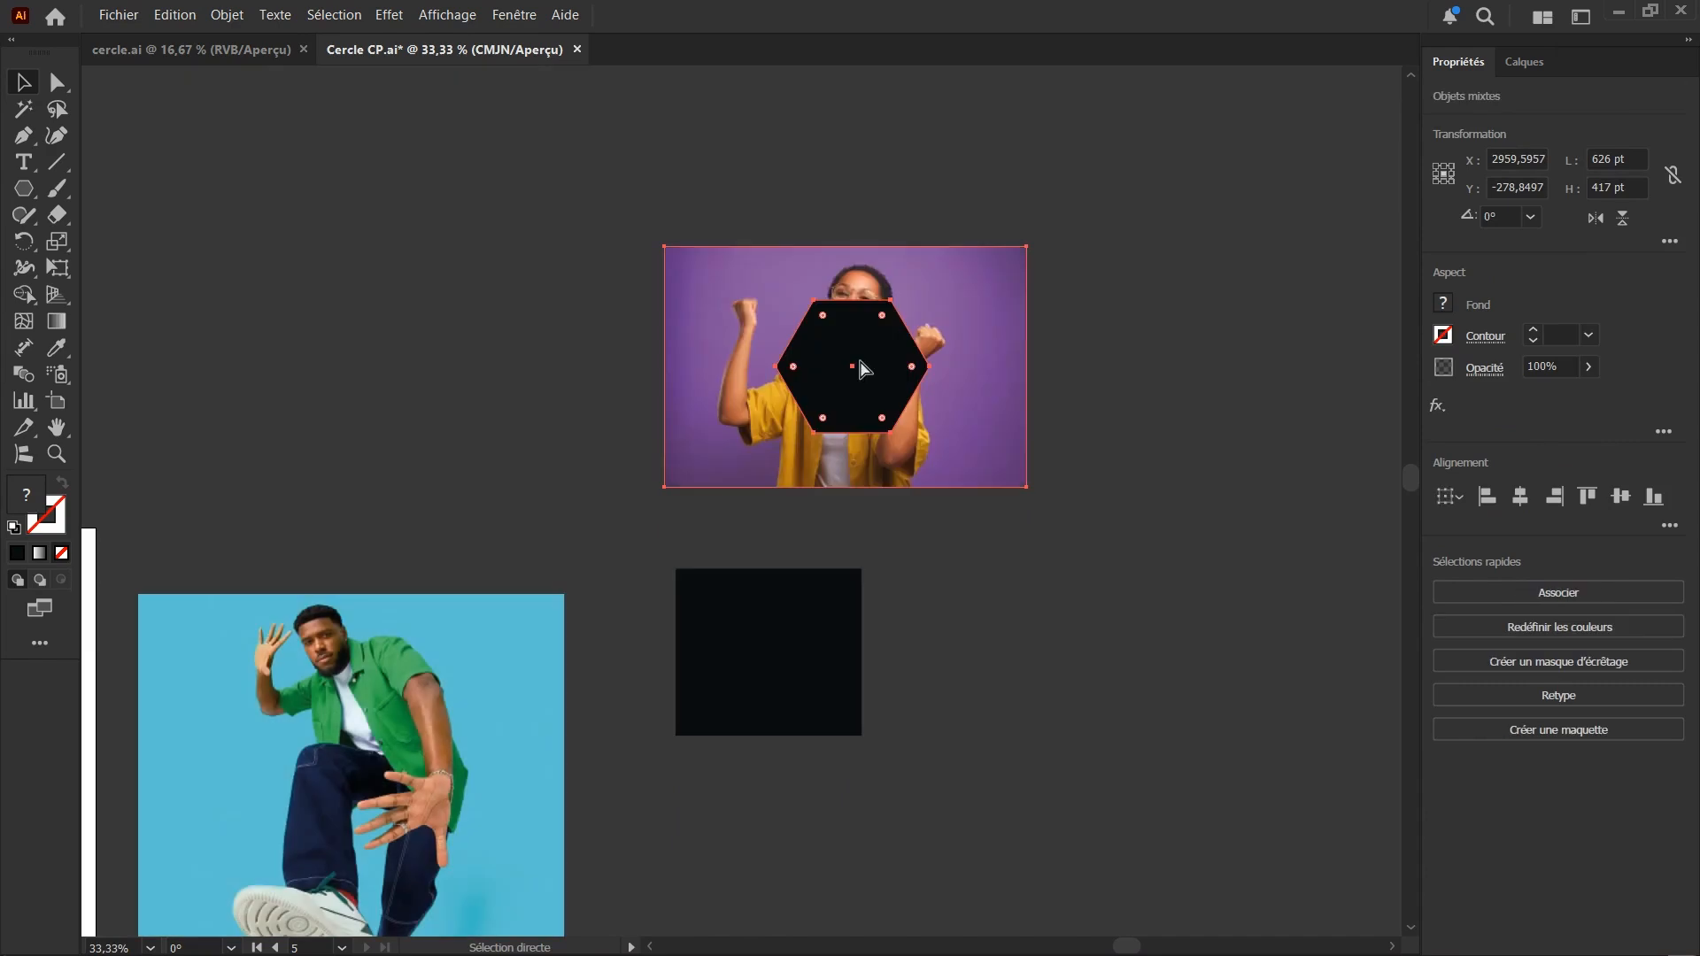
Examine the two black segmented circles and the example flyers beside the blank artboard
scroll(1107, 592, down, 3)
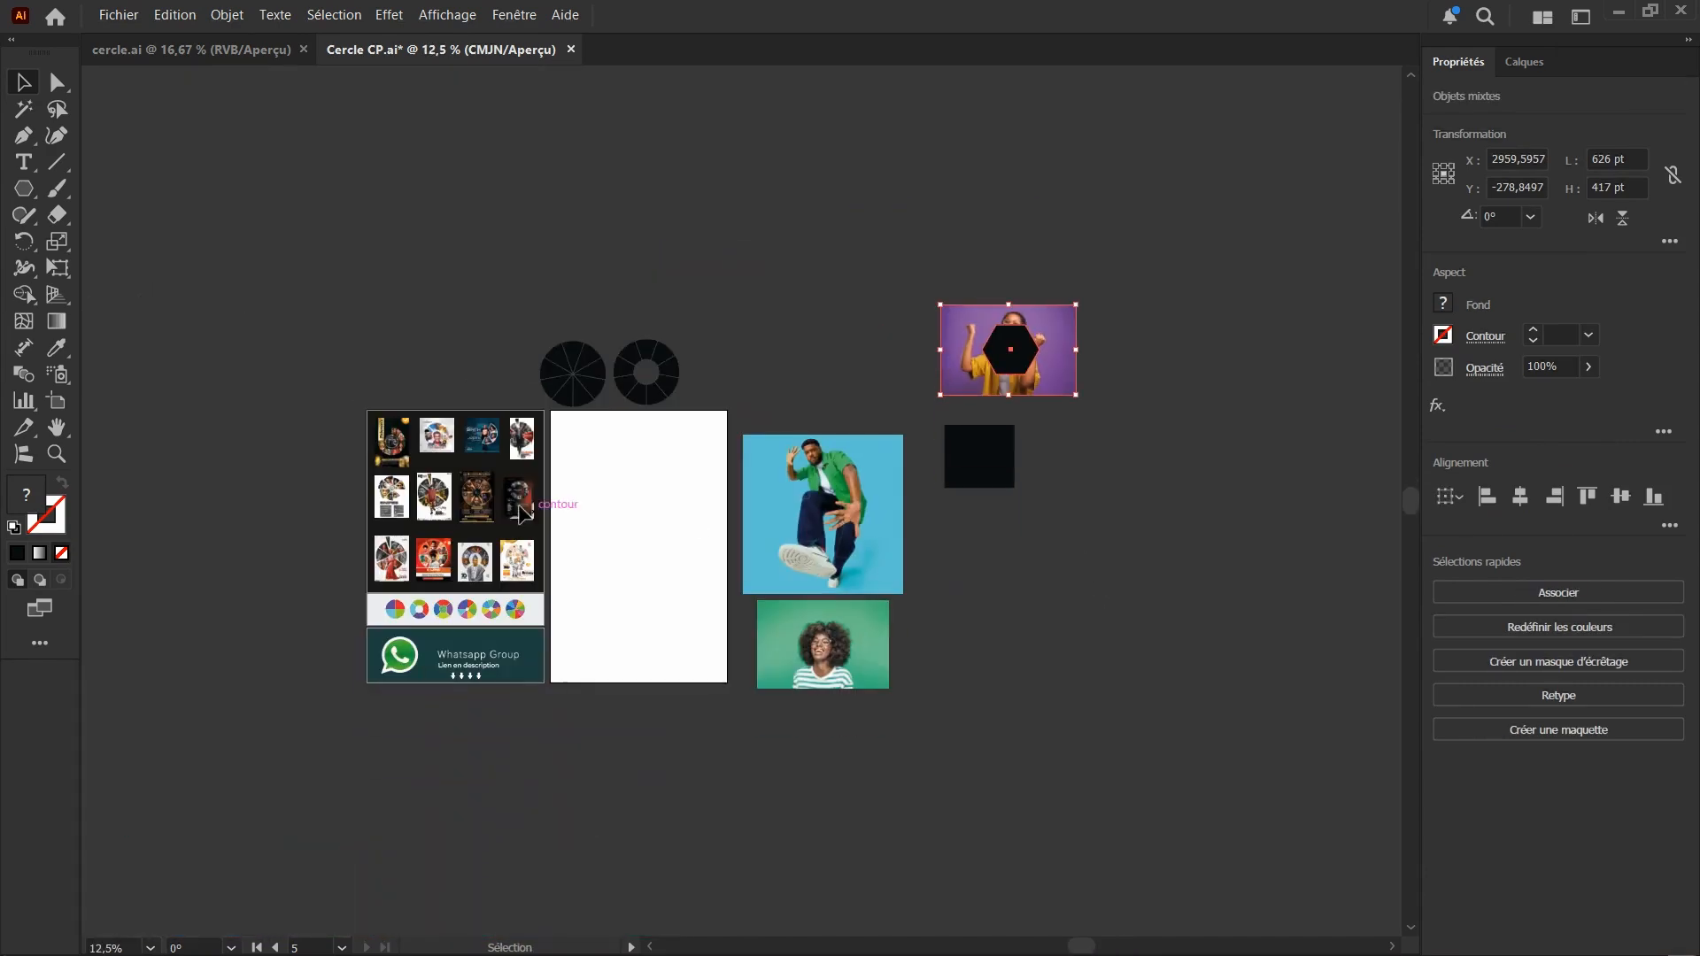
scroll(647, 478, up, 4)
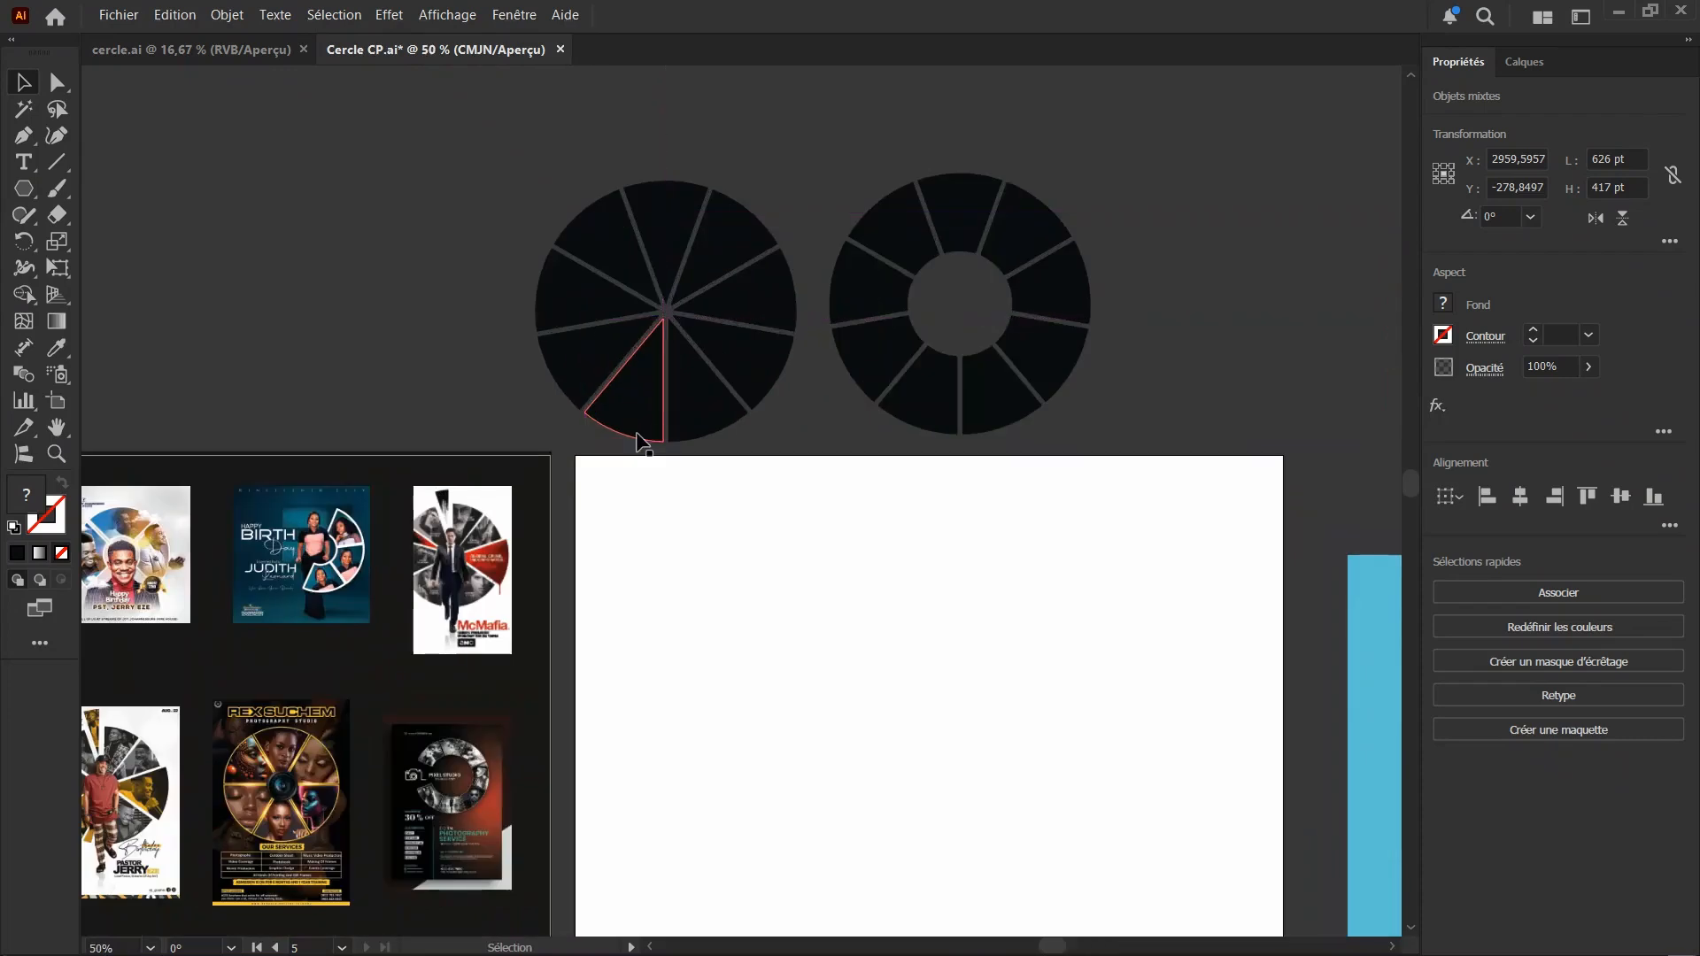
scroll(626, 443, down, 1)
scroll(625, 438, down, 1)
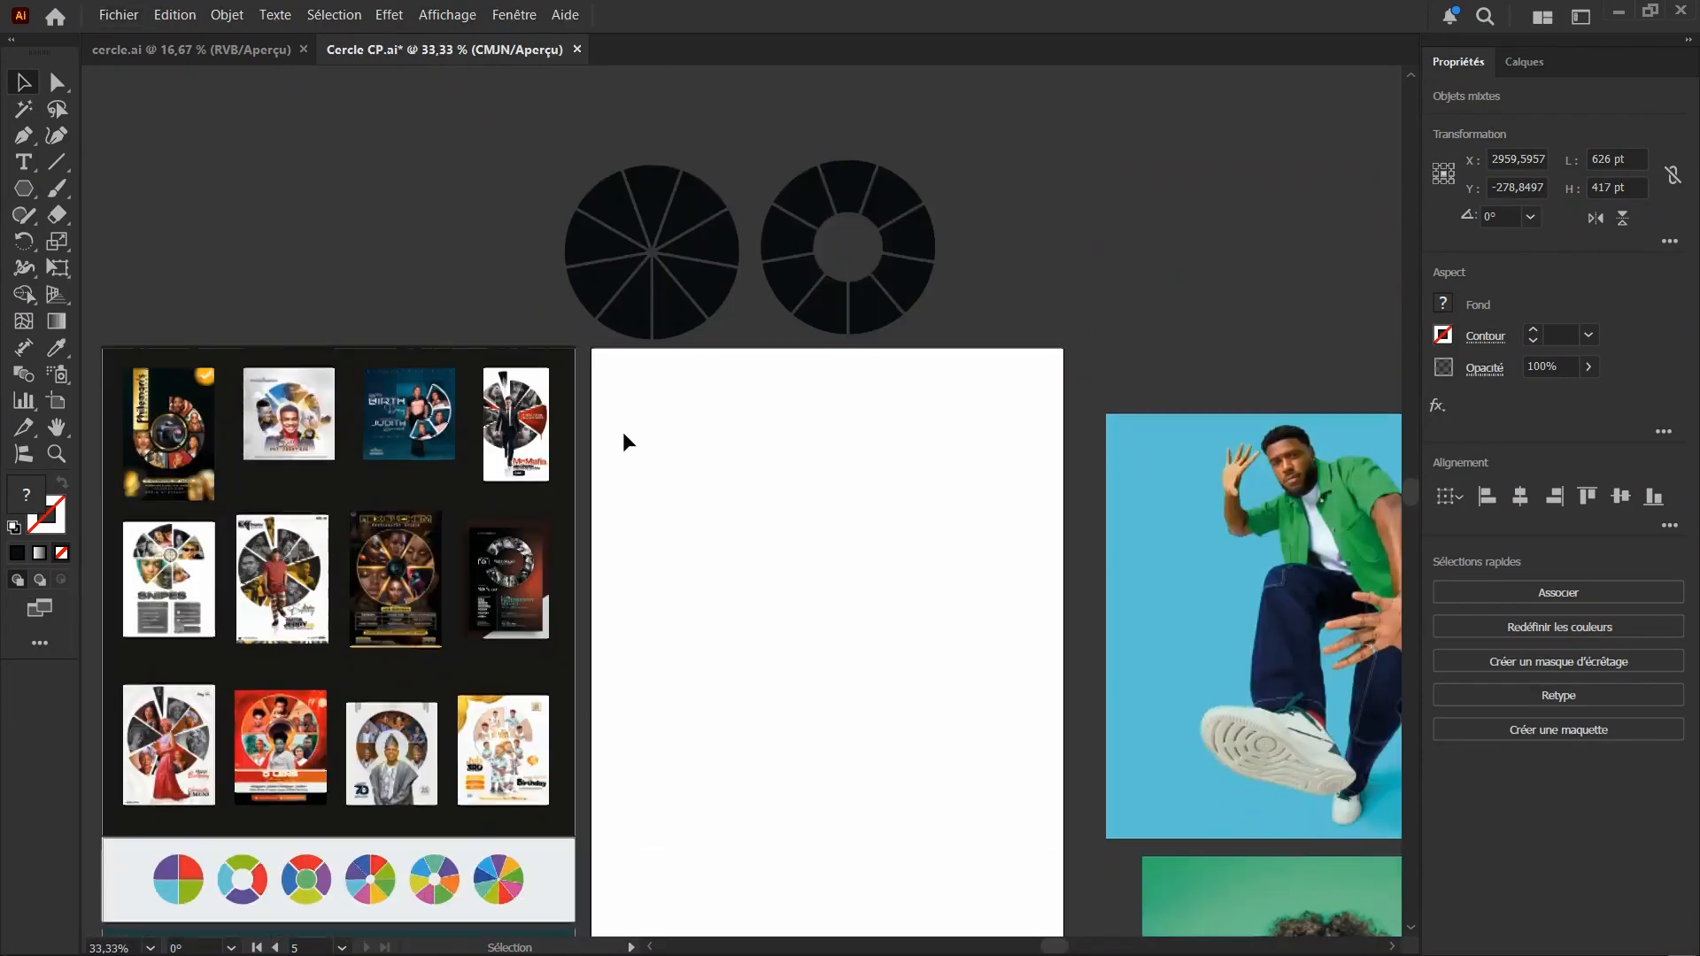
scroll(629, 433, down, 1)
scroll(699, 482, down, 1)
scroll(620, 407, up, 1)
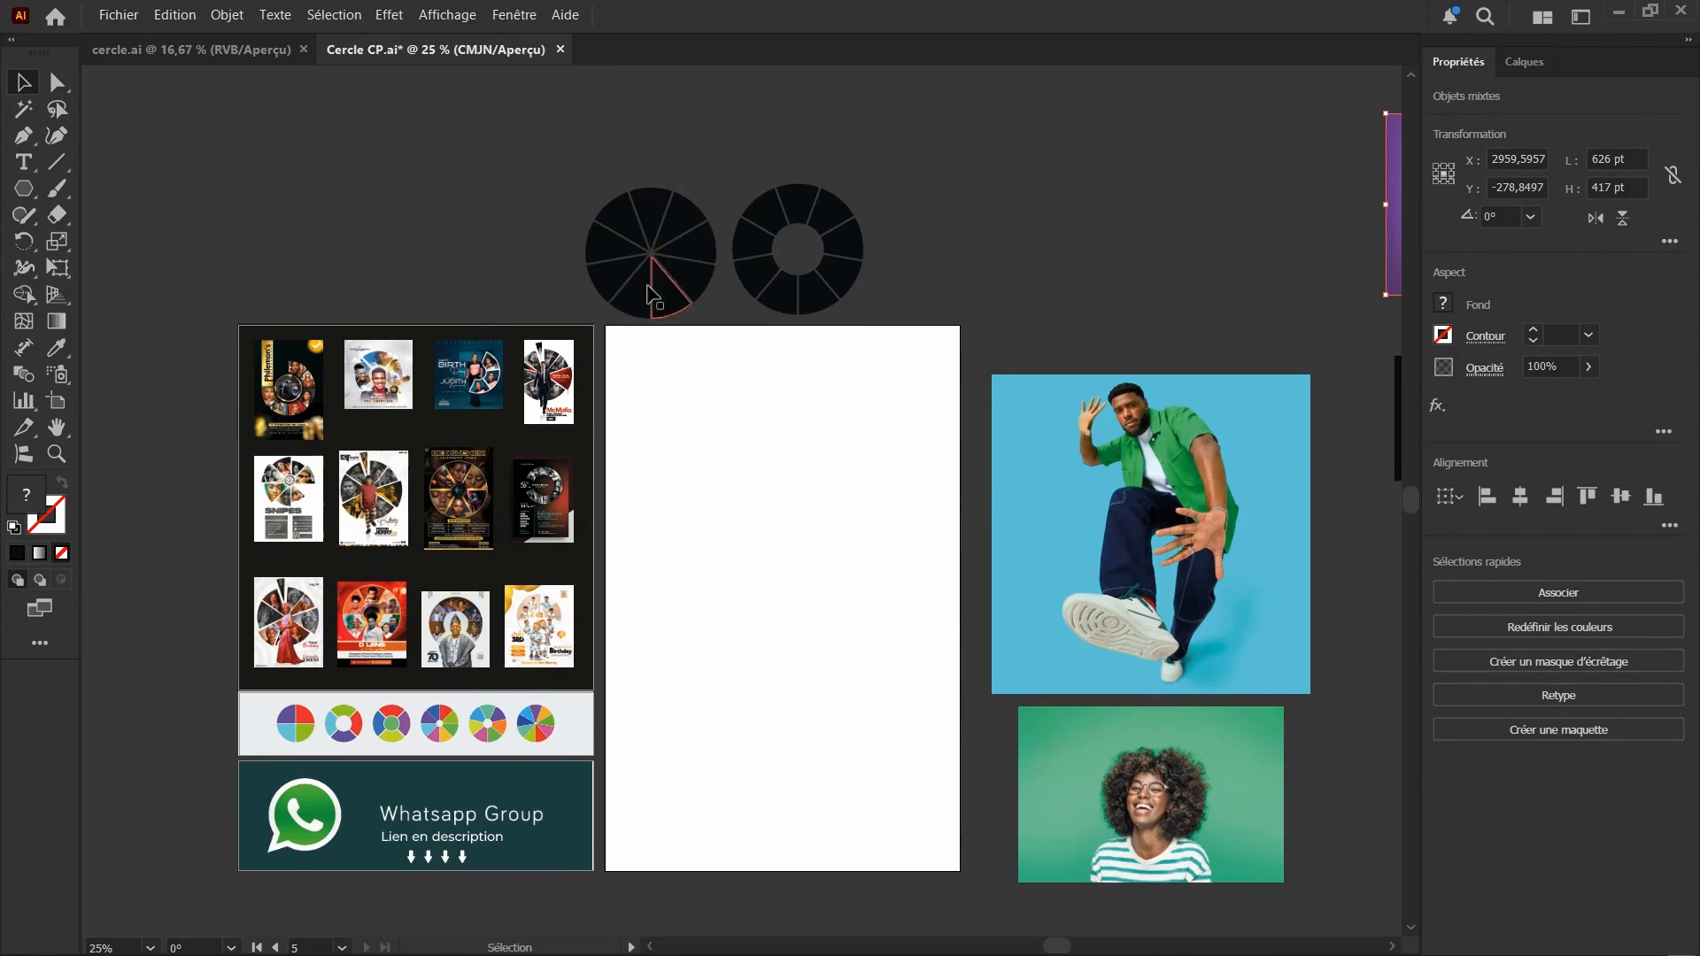
scroll(790, 395, up, 1)
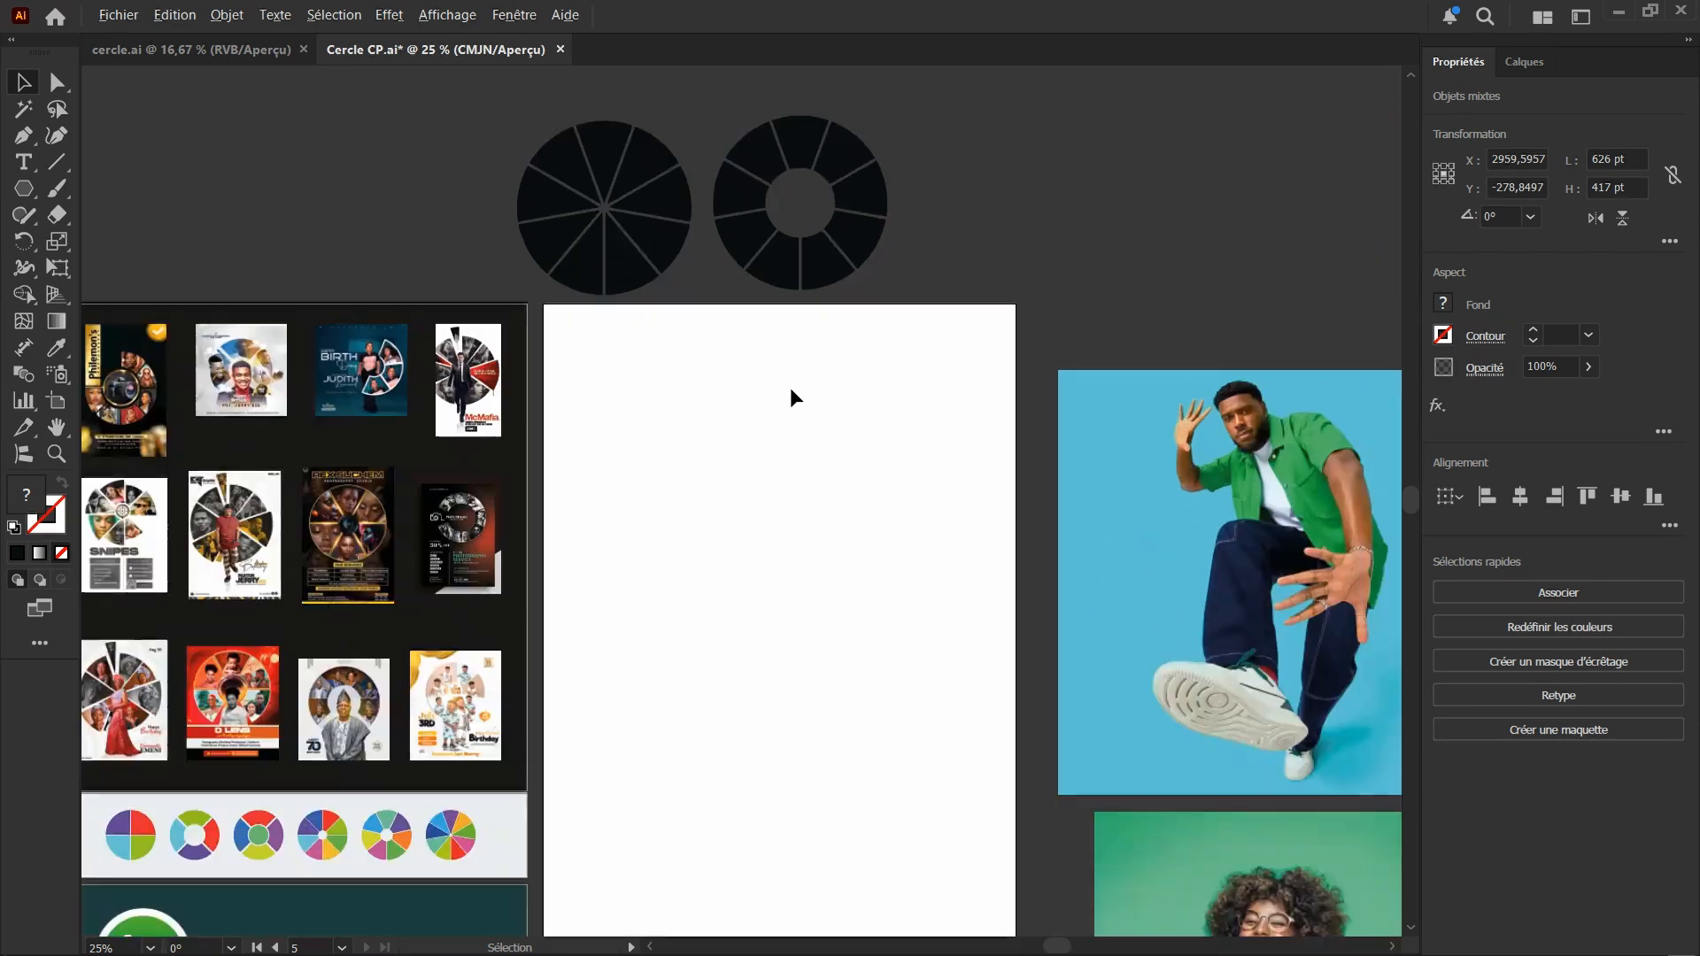
scroll(708, 398, down, 2)
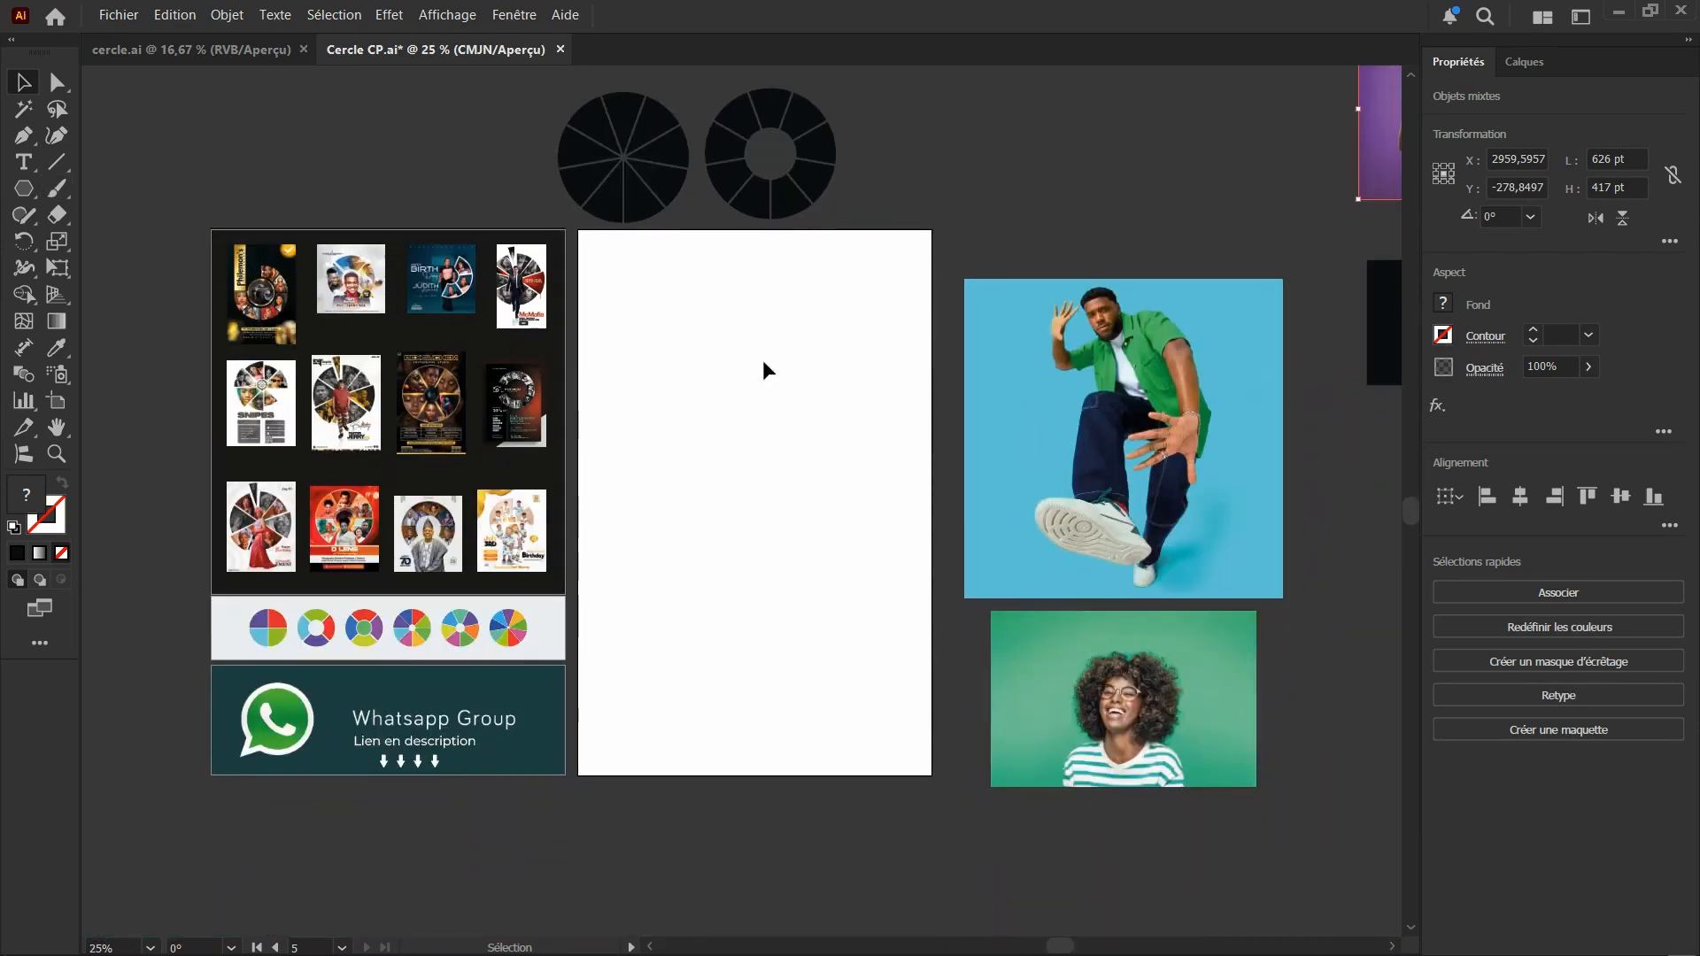
scroll(614, 178, up, 2)
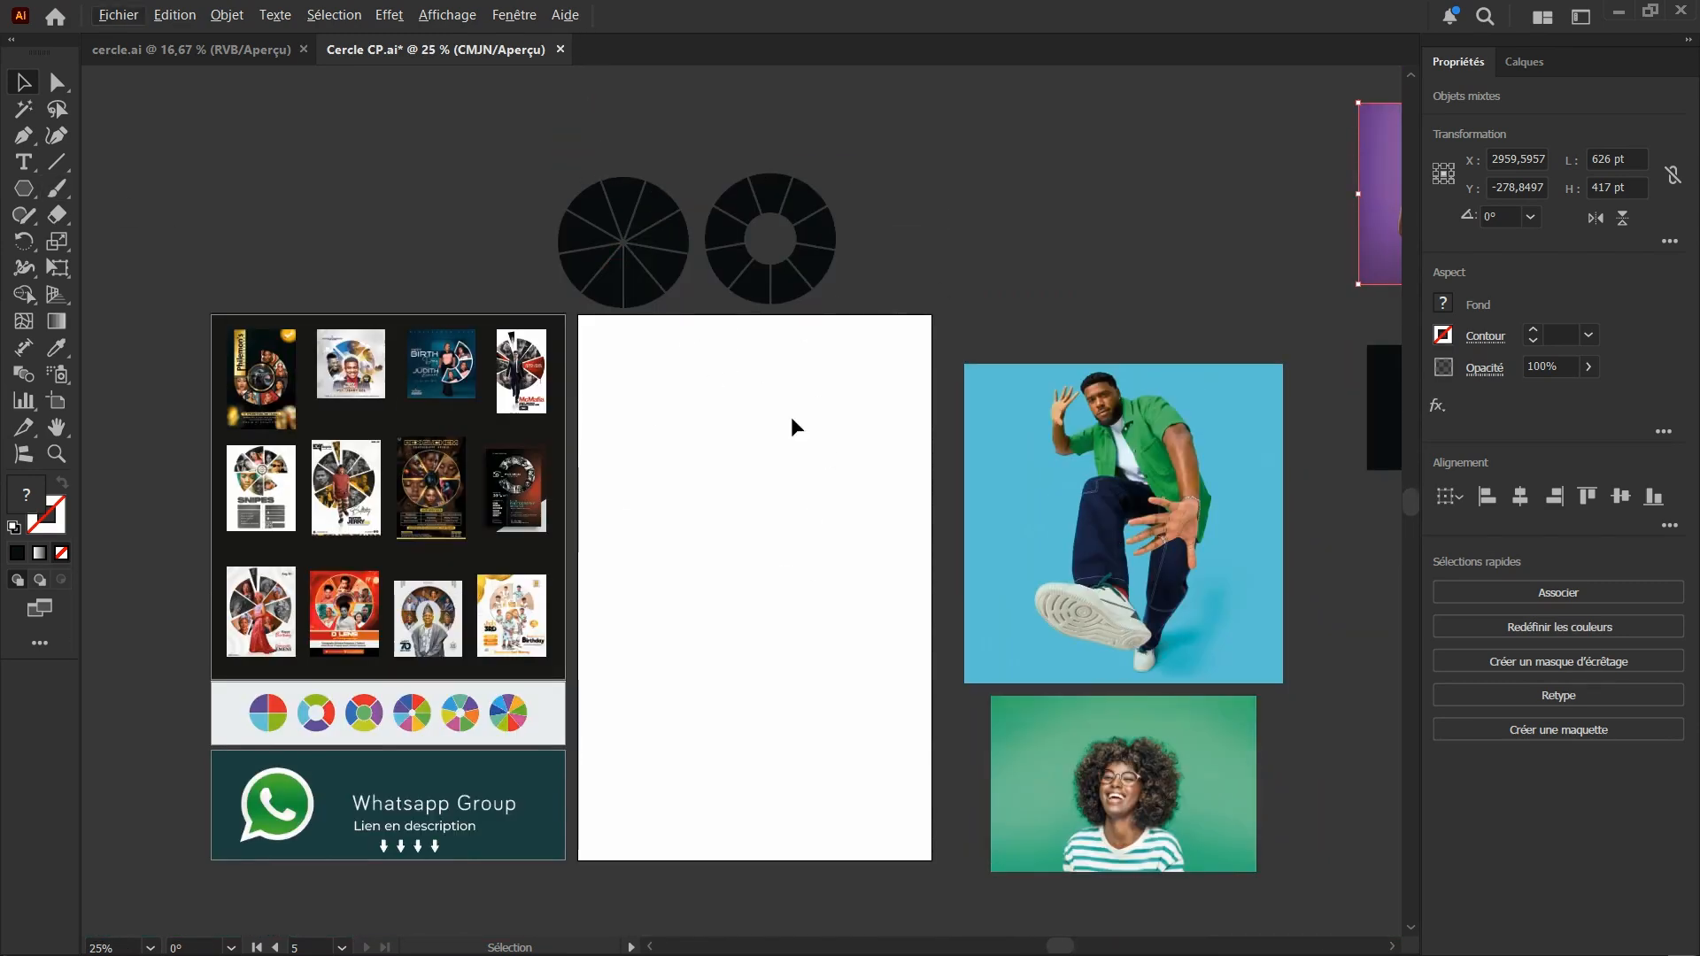
scroll(794, 427, down, 2)
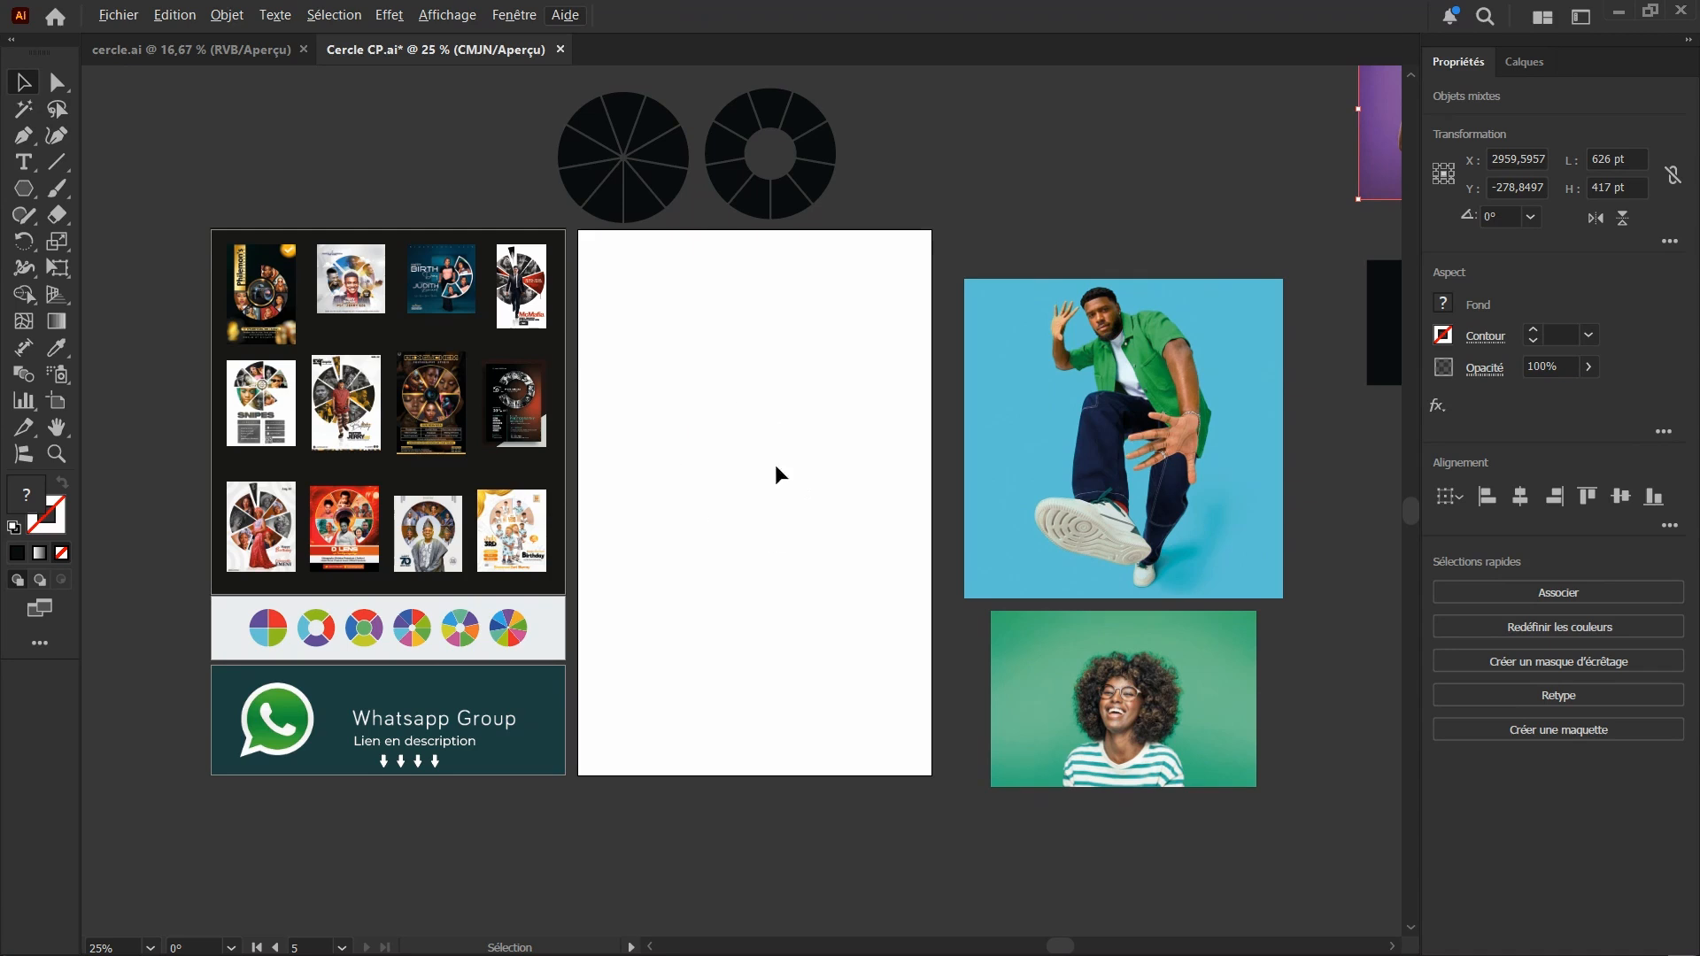
scroll(744, 531, up, 1)
scroll(607, 531, down, 1)
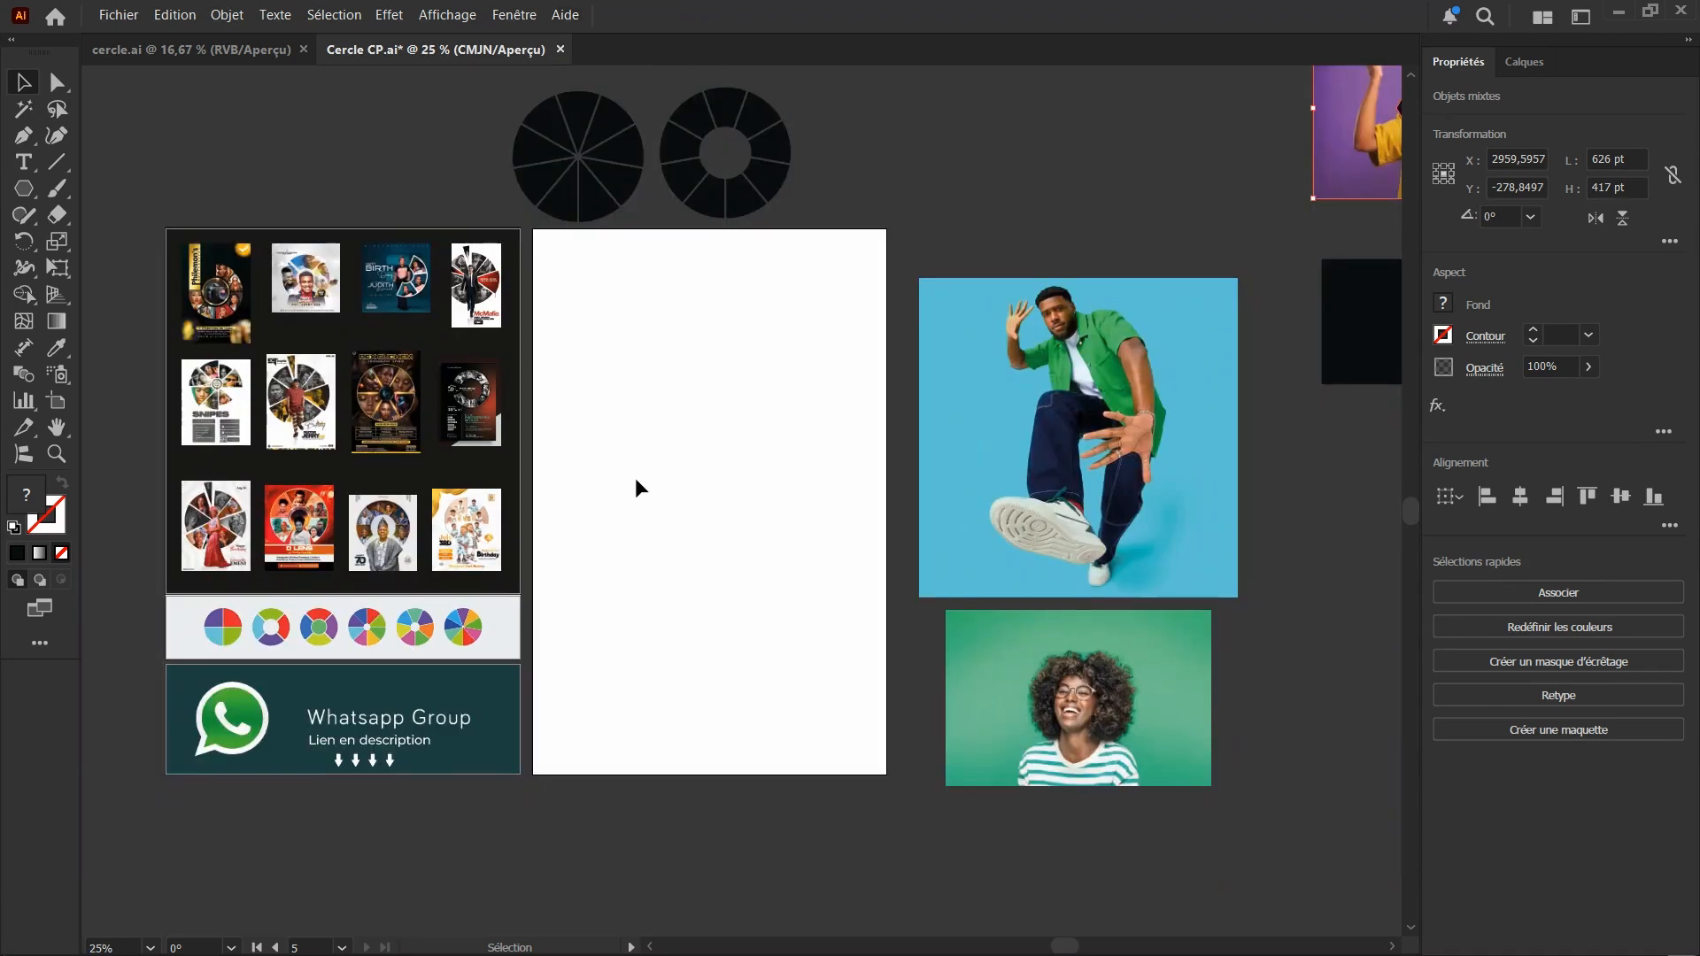
scroll(699, 447, down, 1)
scroll(704, 441, up, 2)
scroll(696, 446, down, 1)
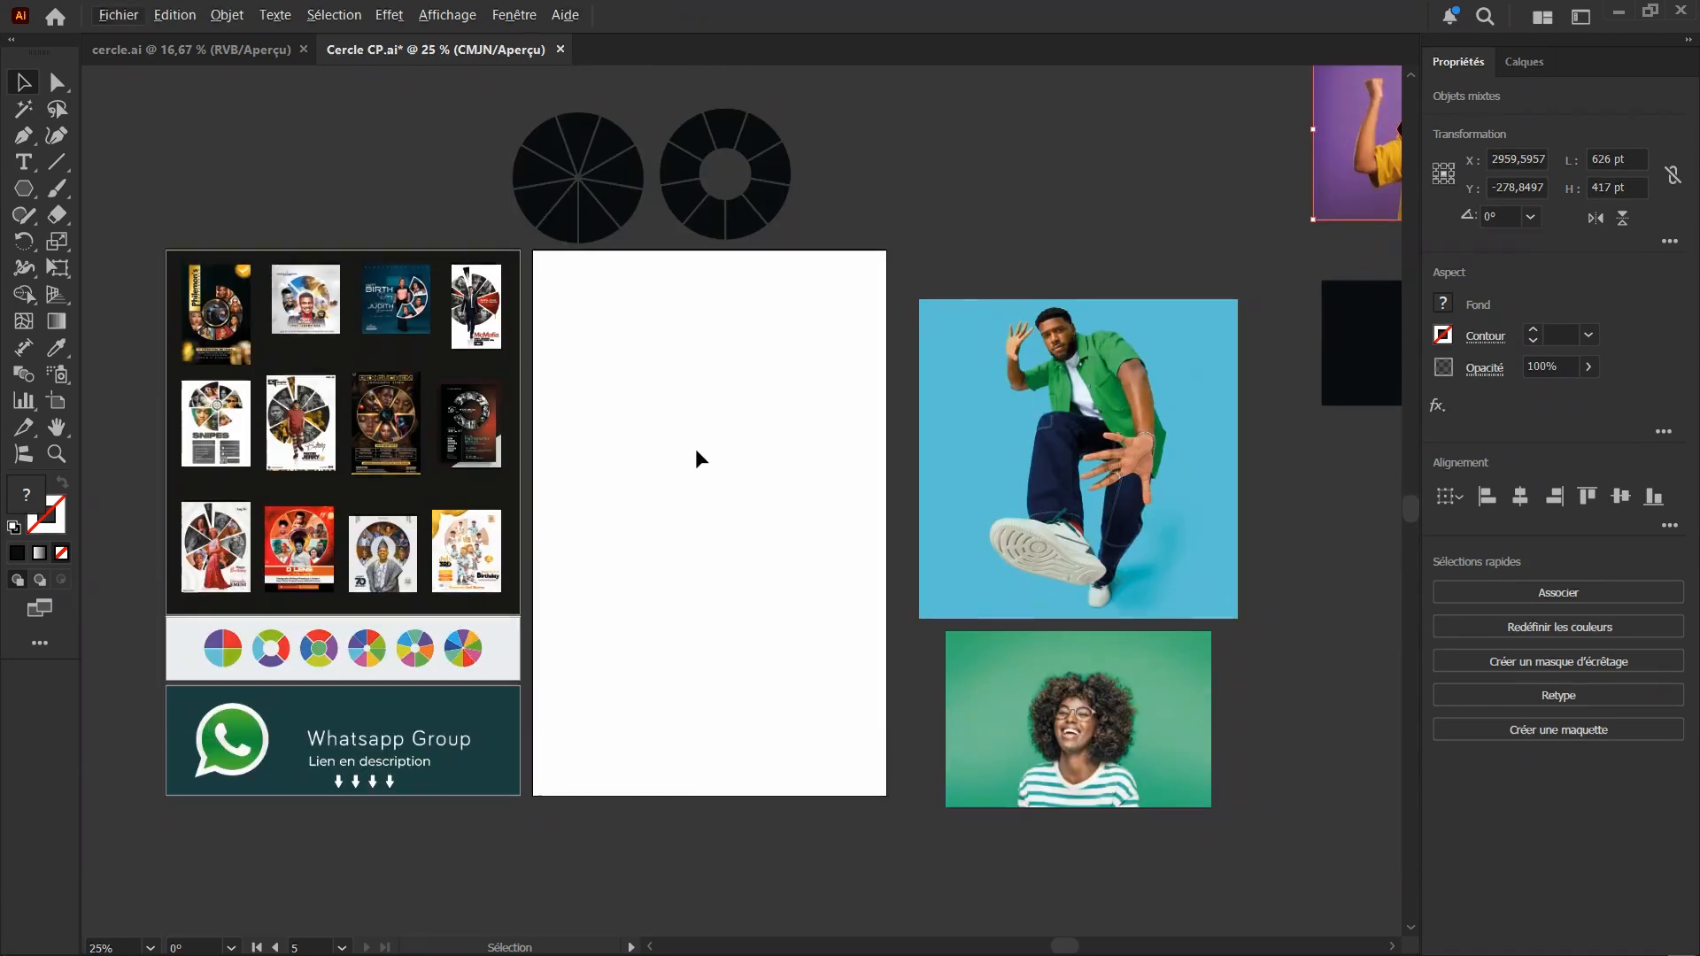
scroll(696, 447, down, 1)
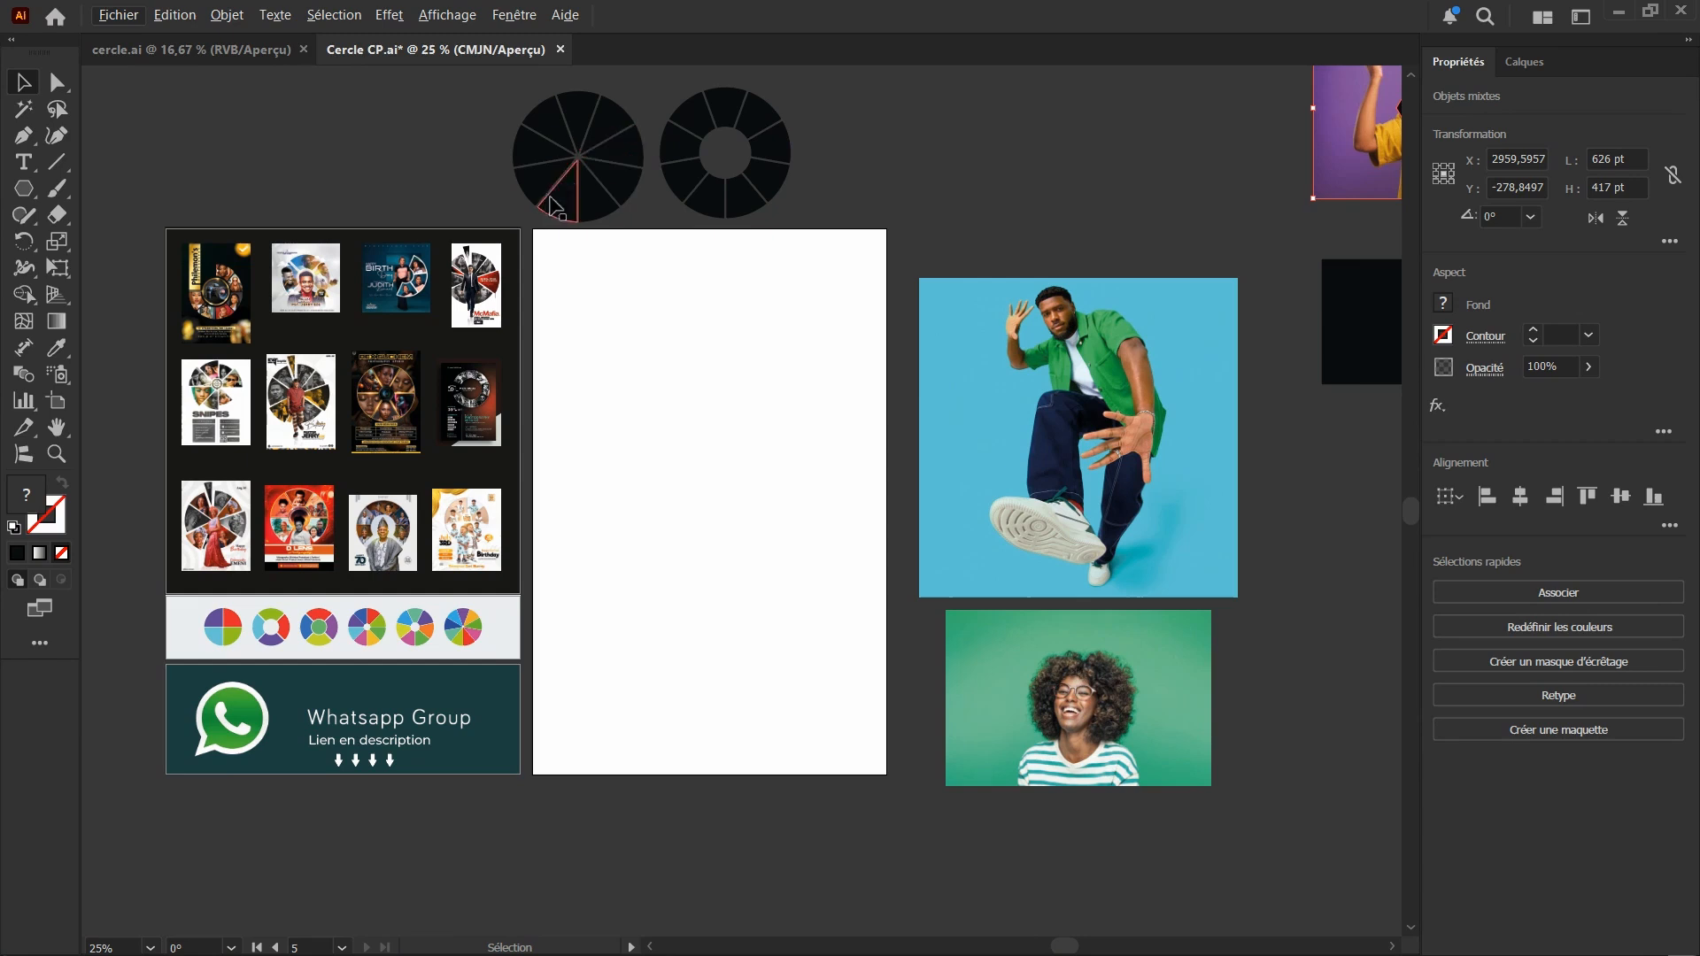
Draw a black circle about 407 pt in diameter near the middle of the blank artboard
click(27, 197)
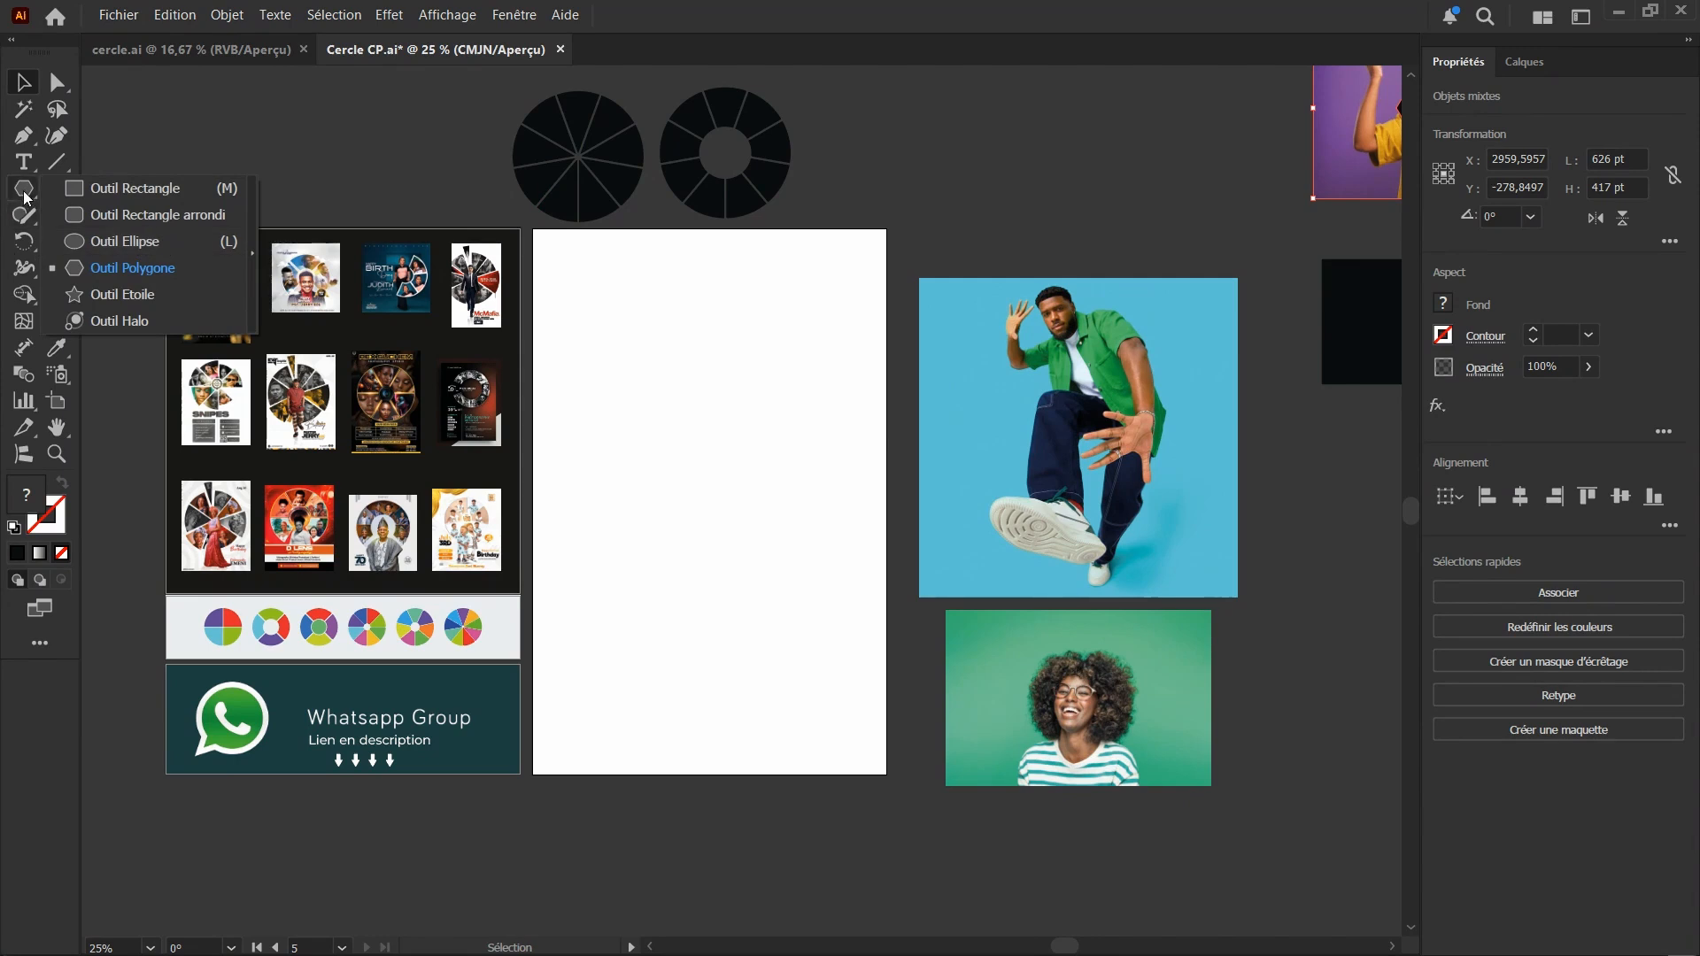
click(148, 249)
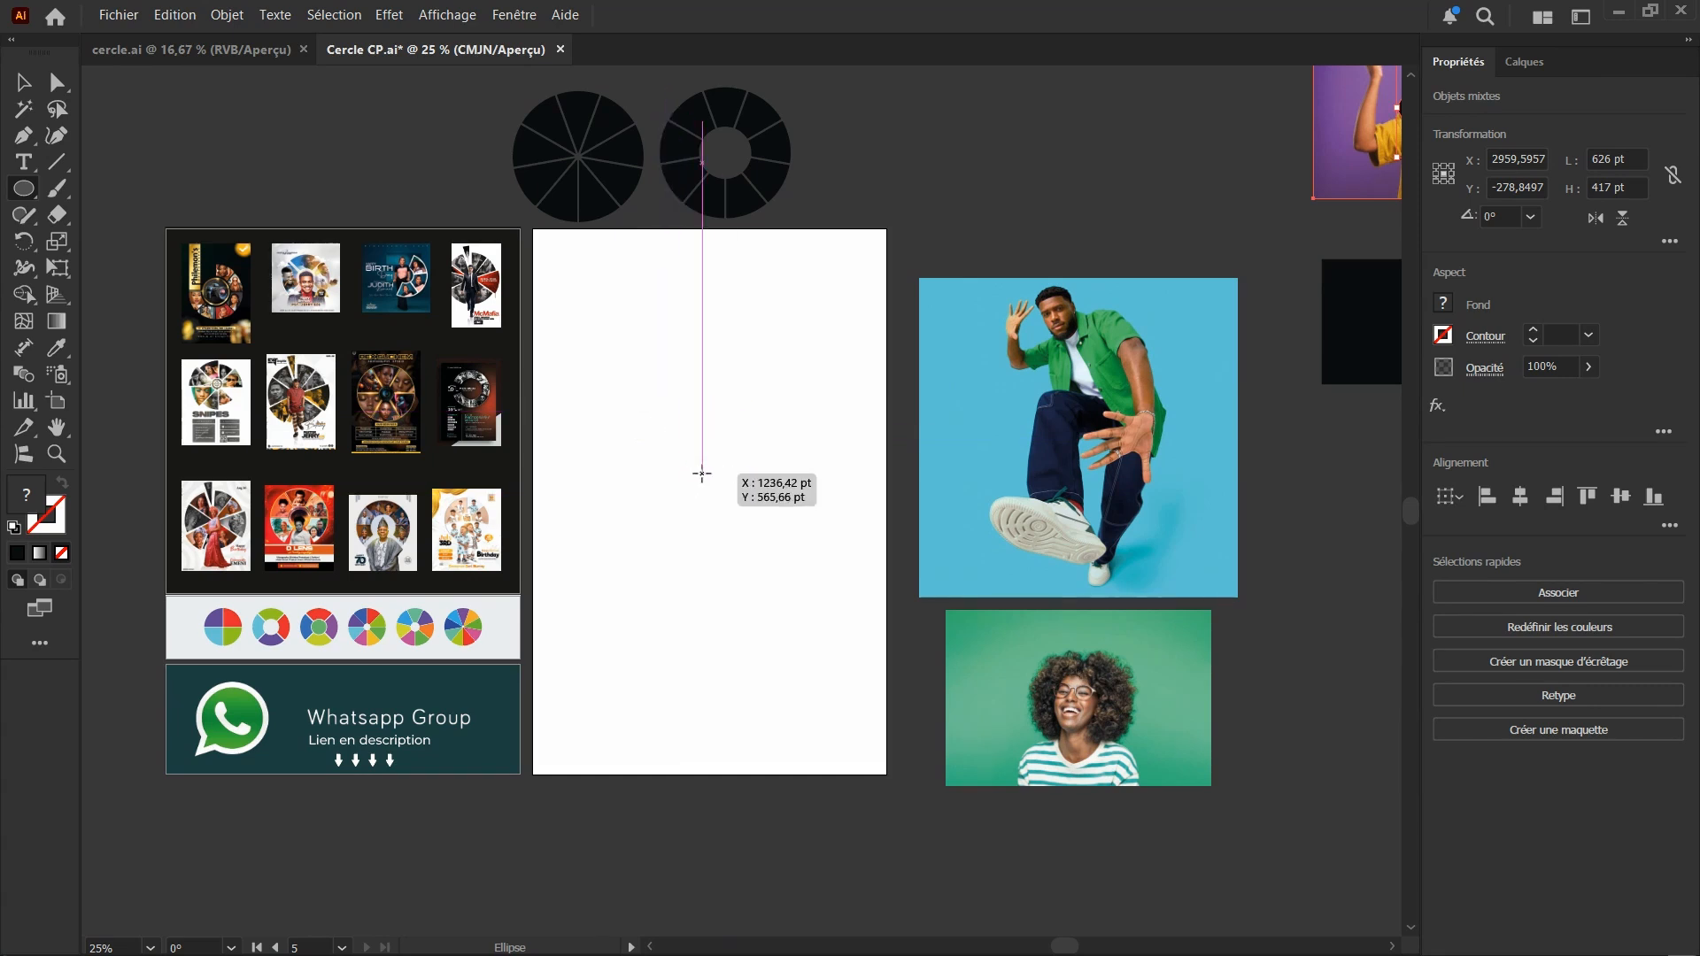
drag(642, 437, 741, 536)
click(12, 86)
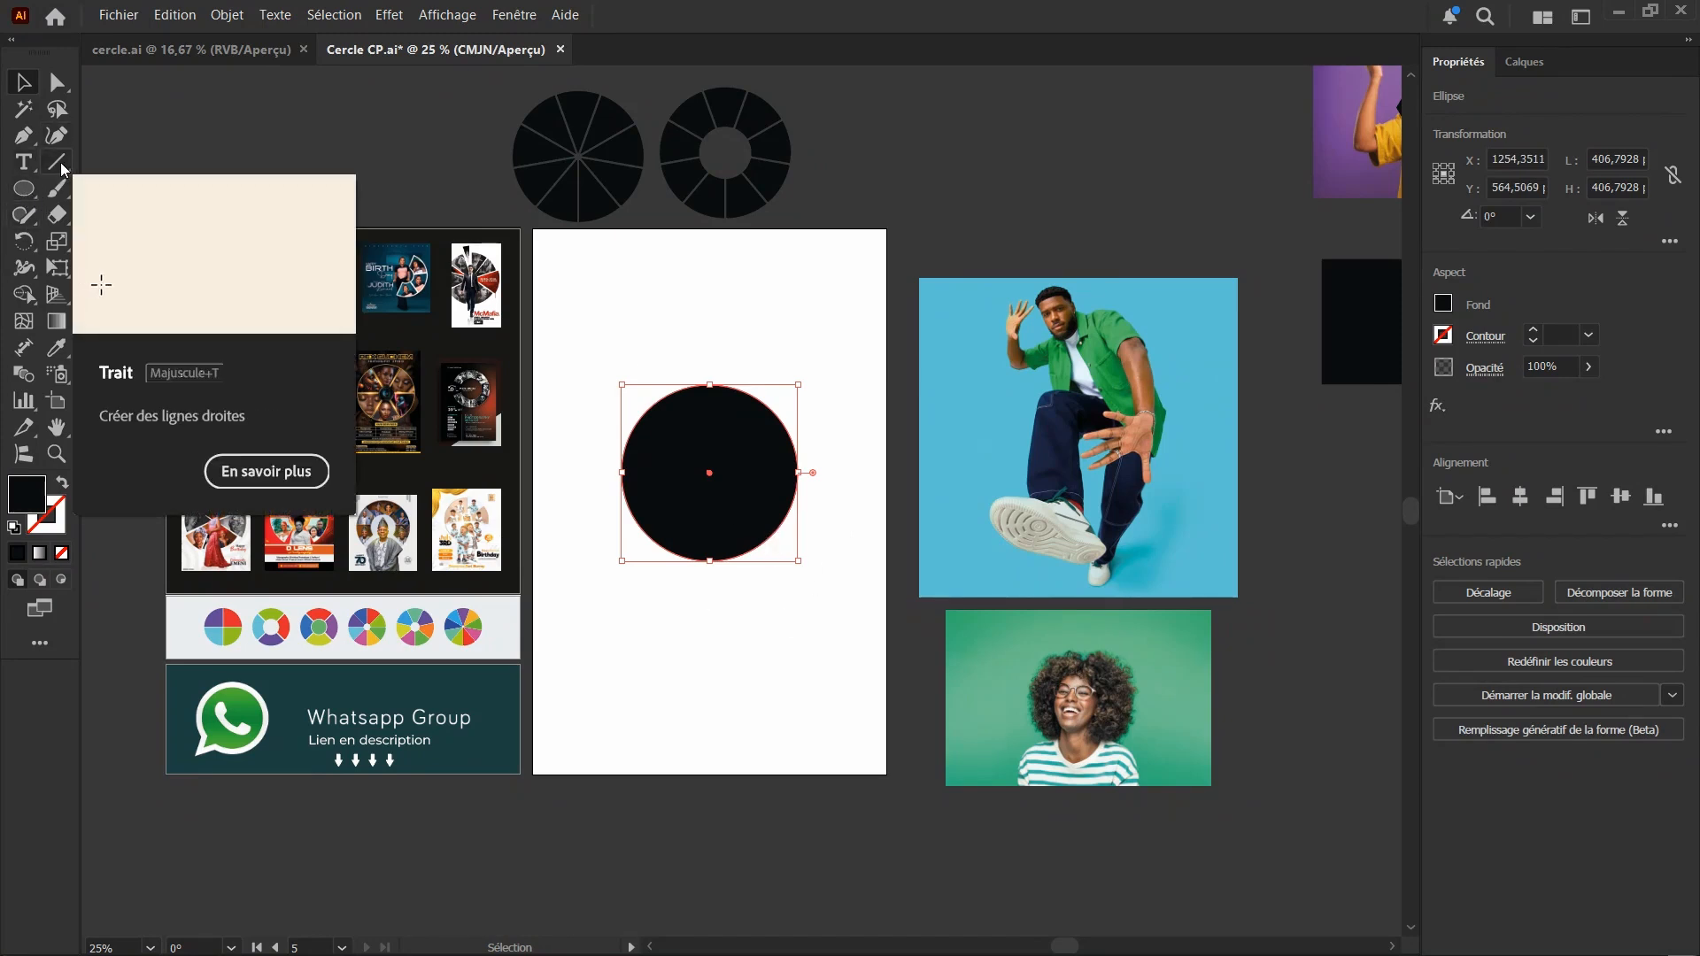
Start a polar grid from the black circle's centre and remove all its concentric dividers
drag(62, 168, 155, 274)
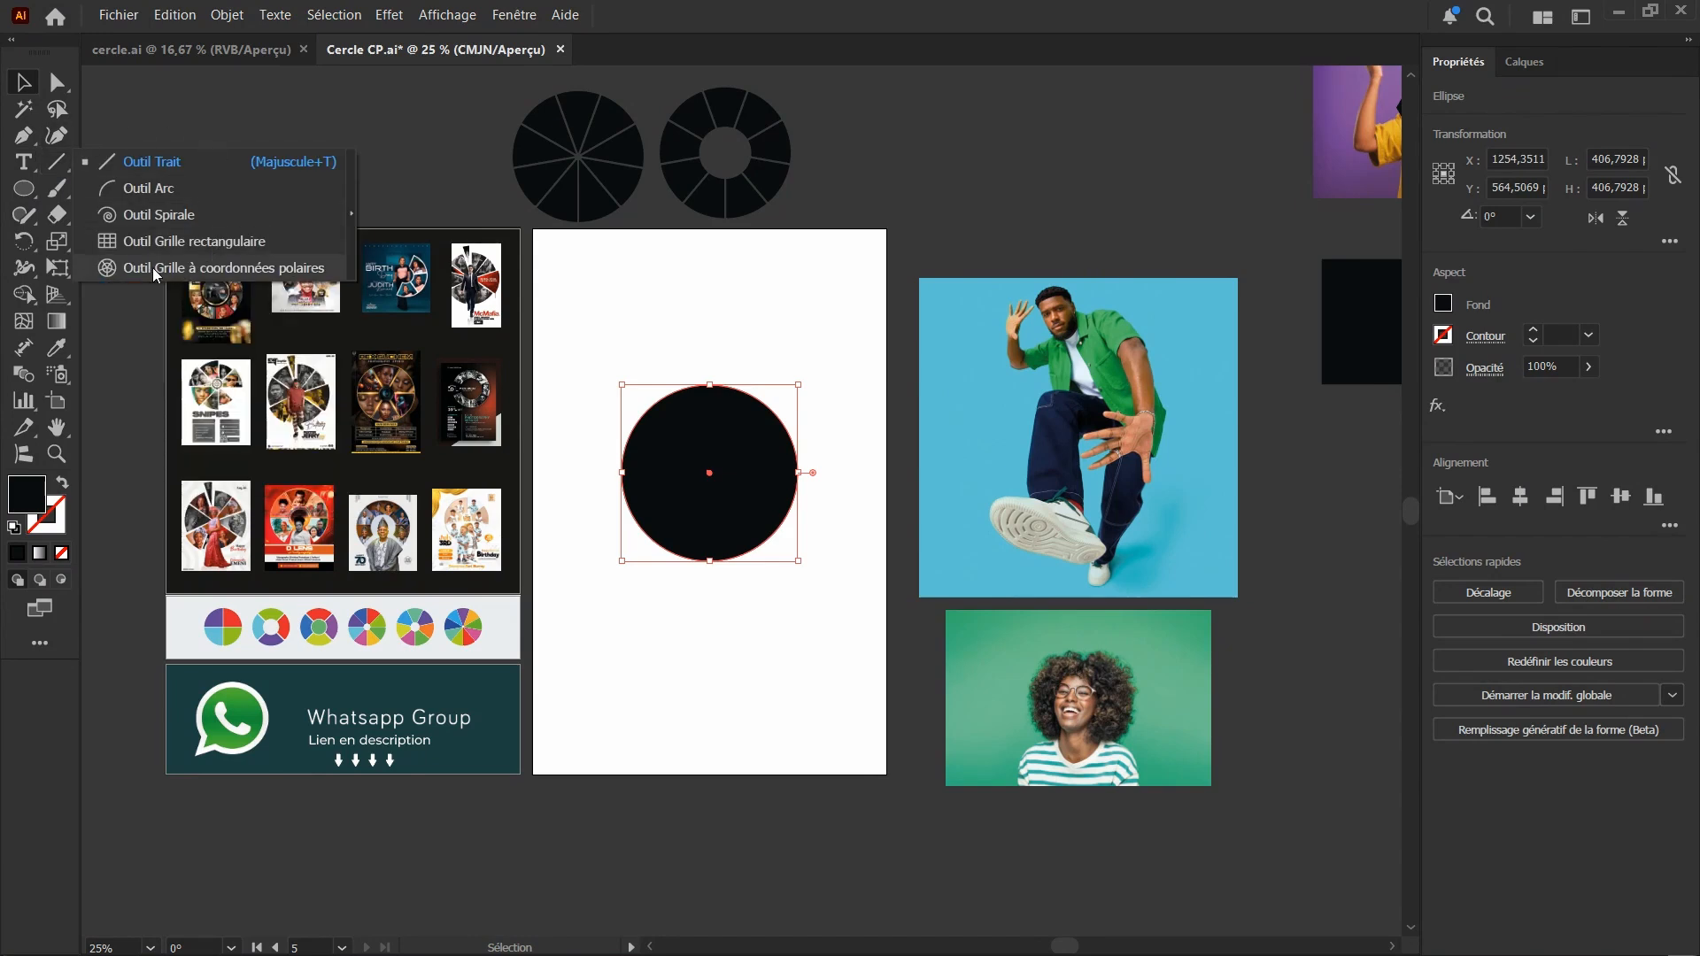
click(209, 271)
scroll(714, 531, up, 3)
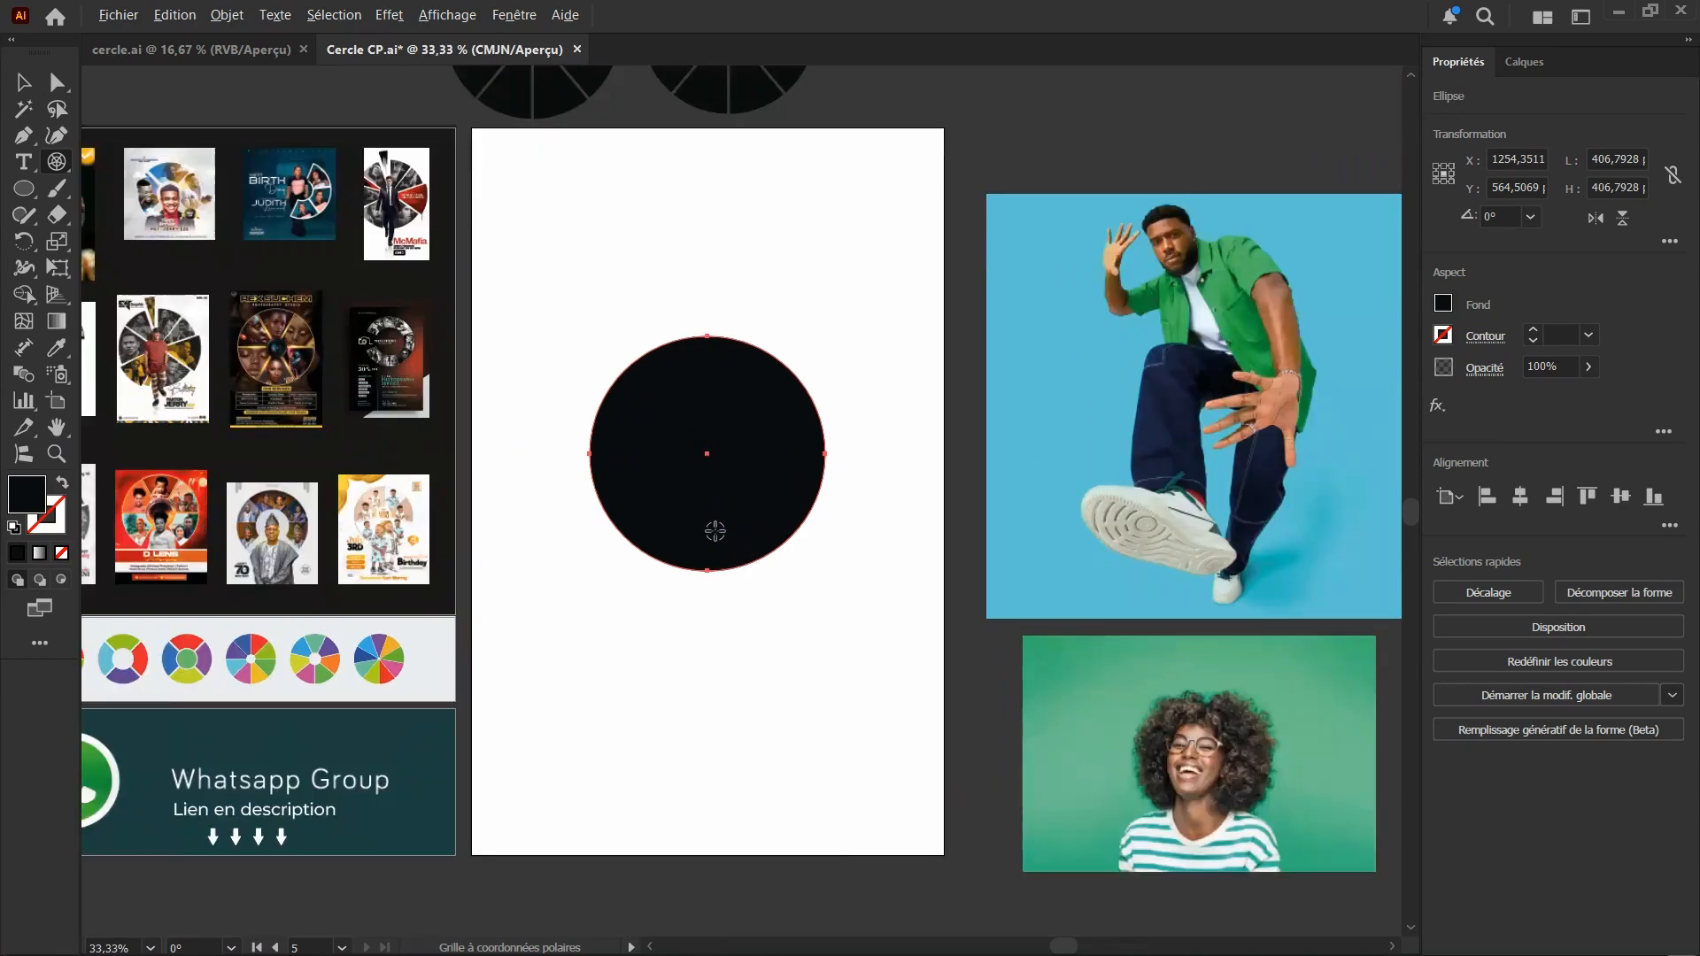
scroll(714, 497, up, 1)
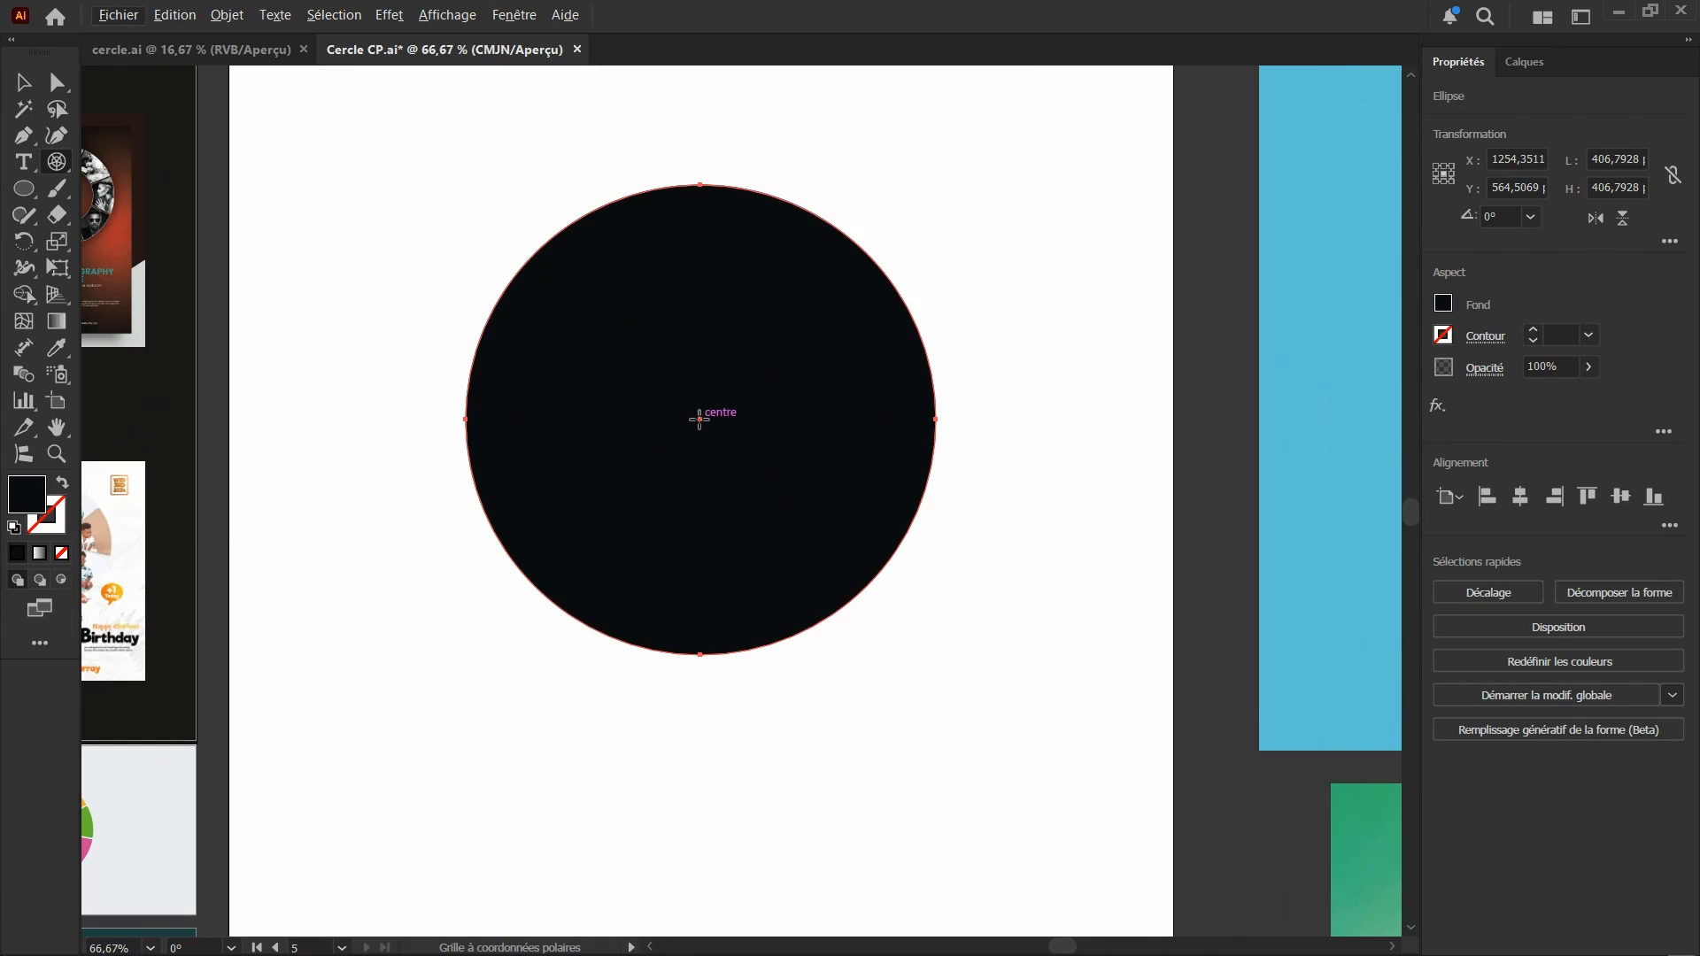
drag(700, 419, 981, 674)
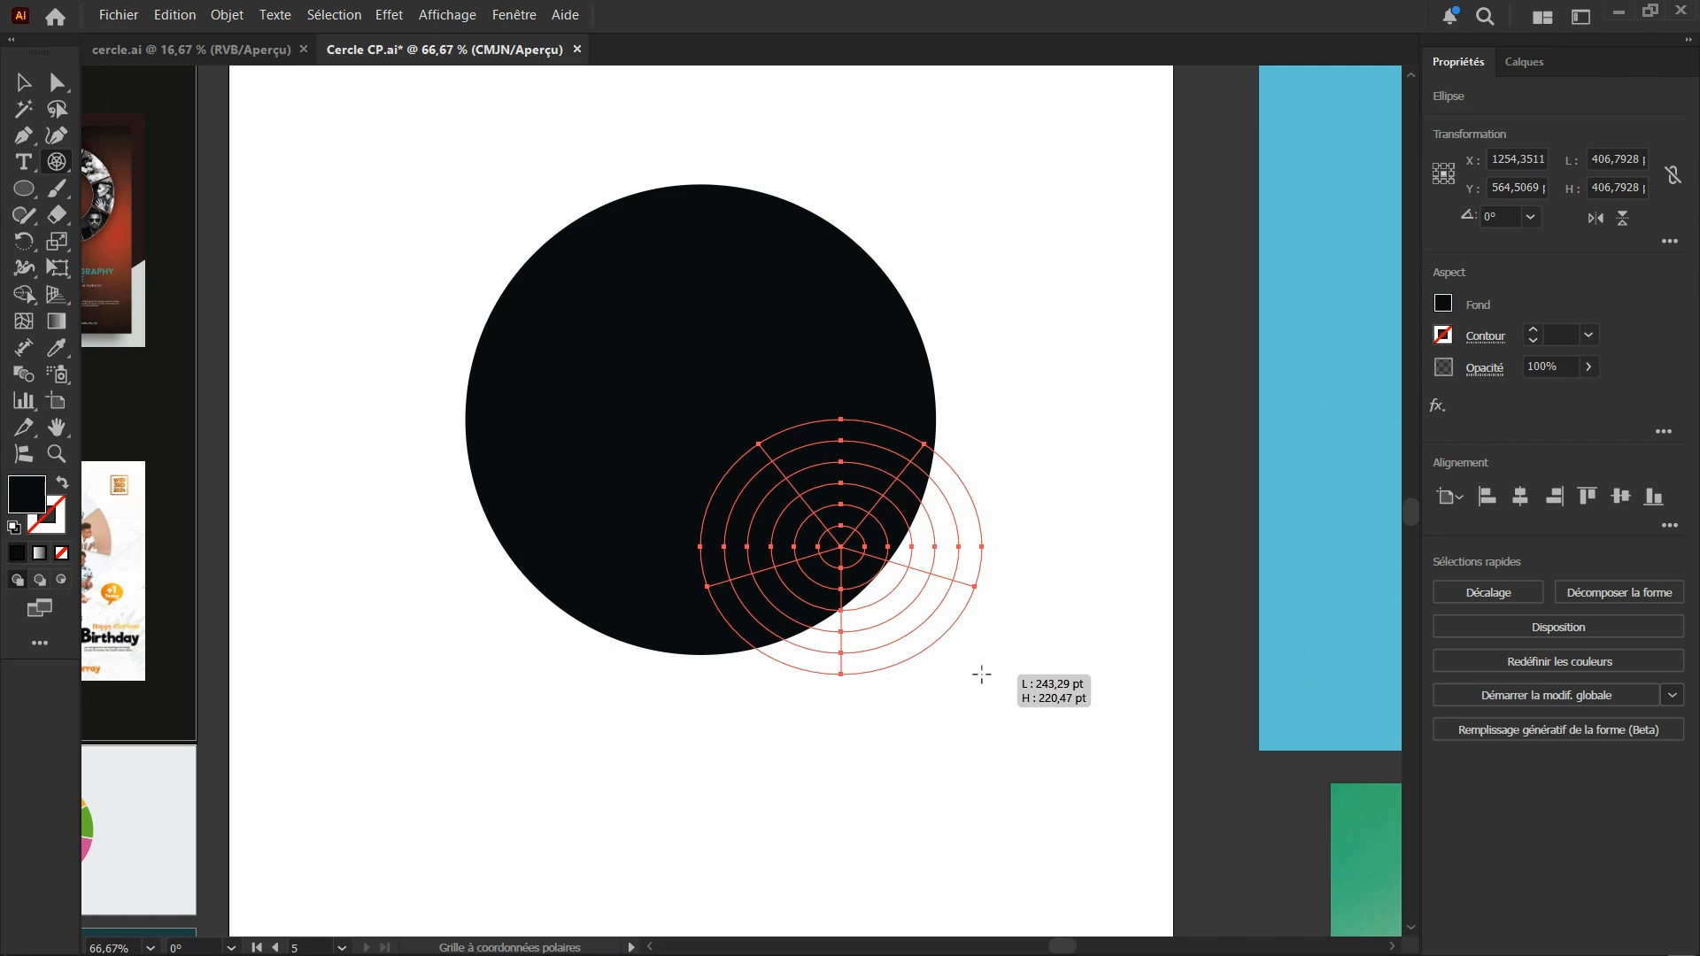
key(Down)
key(Down)
key(Down)
key(Down)
key(Down)
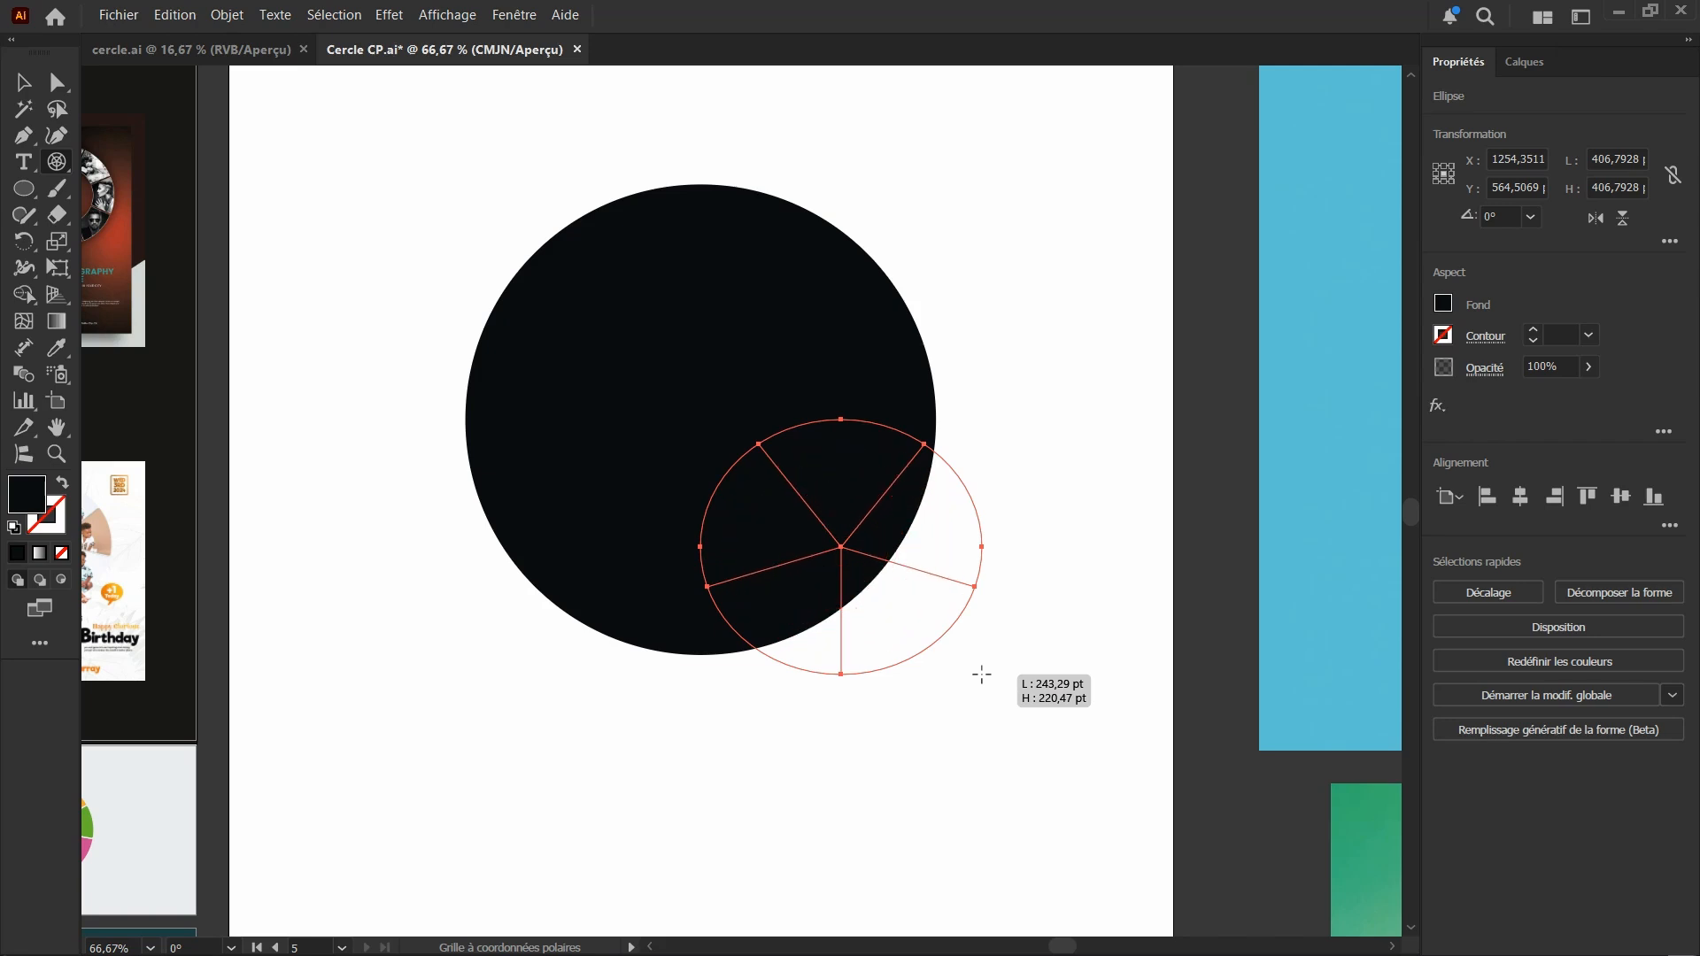
Increase the polar grid's radial dividers to nine, keeping it free of concentric dividers
key(Up)
key(Up)
key(Down)
key(Down)
key(Right)
key(Right)
key(Right)
key(Right)
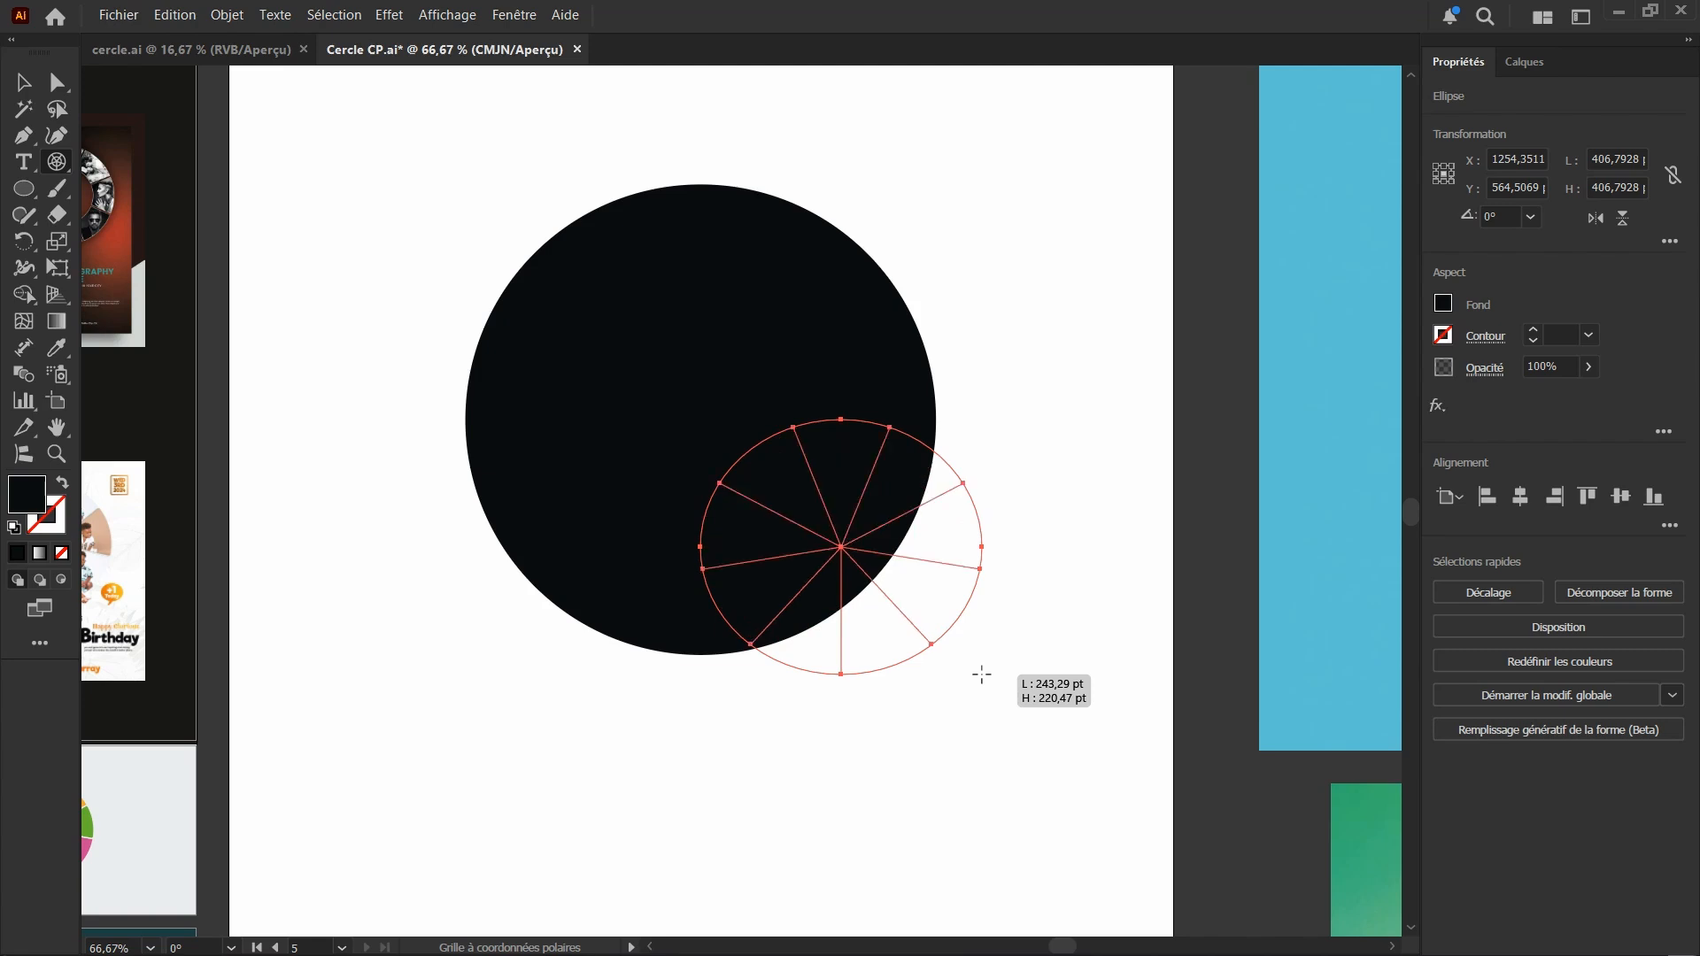
Try other radial divider counts on the polar grid, return to nine, and add three concentric dividers
key(Left)
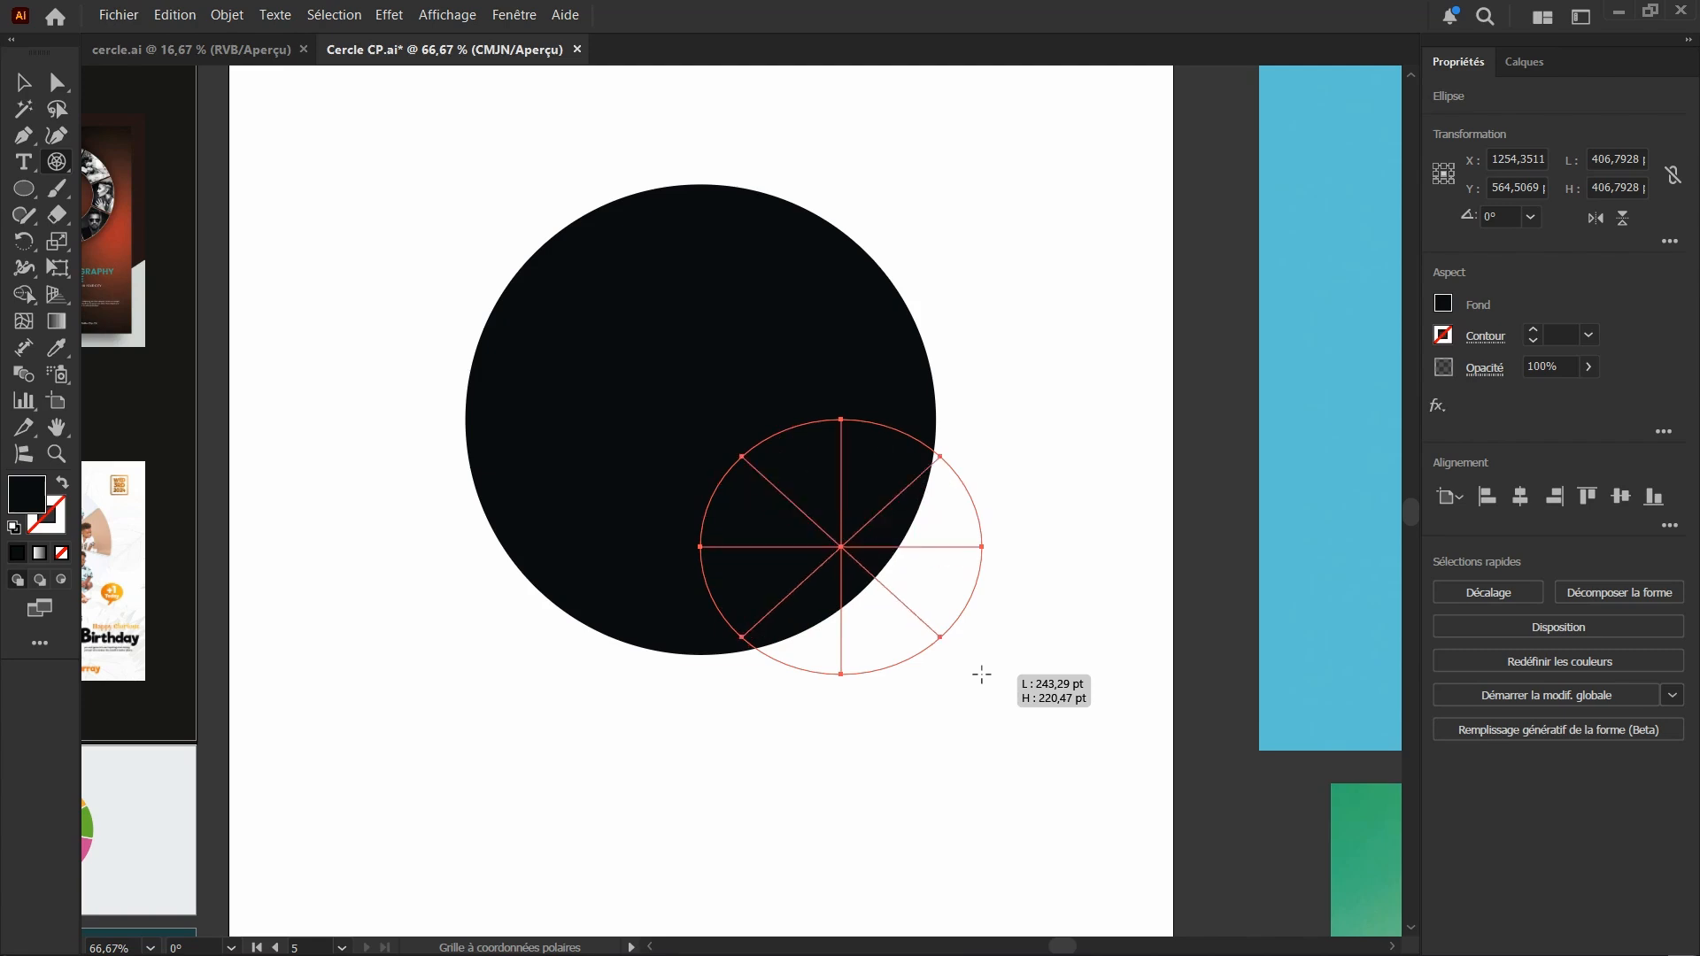
key(Right)
key(Right)
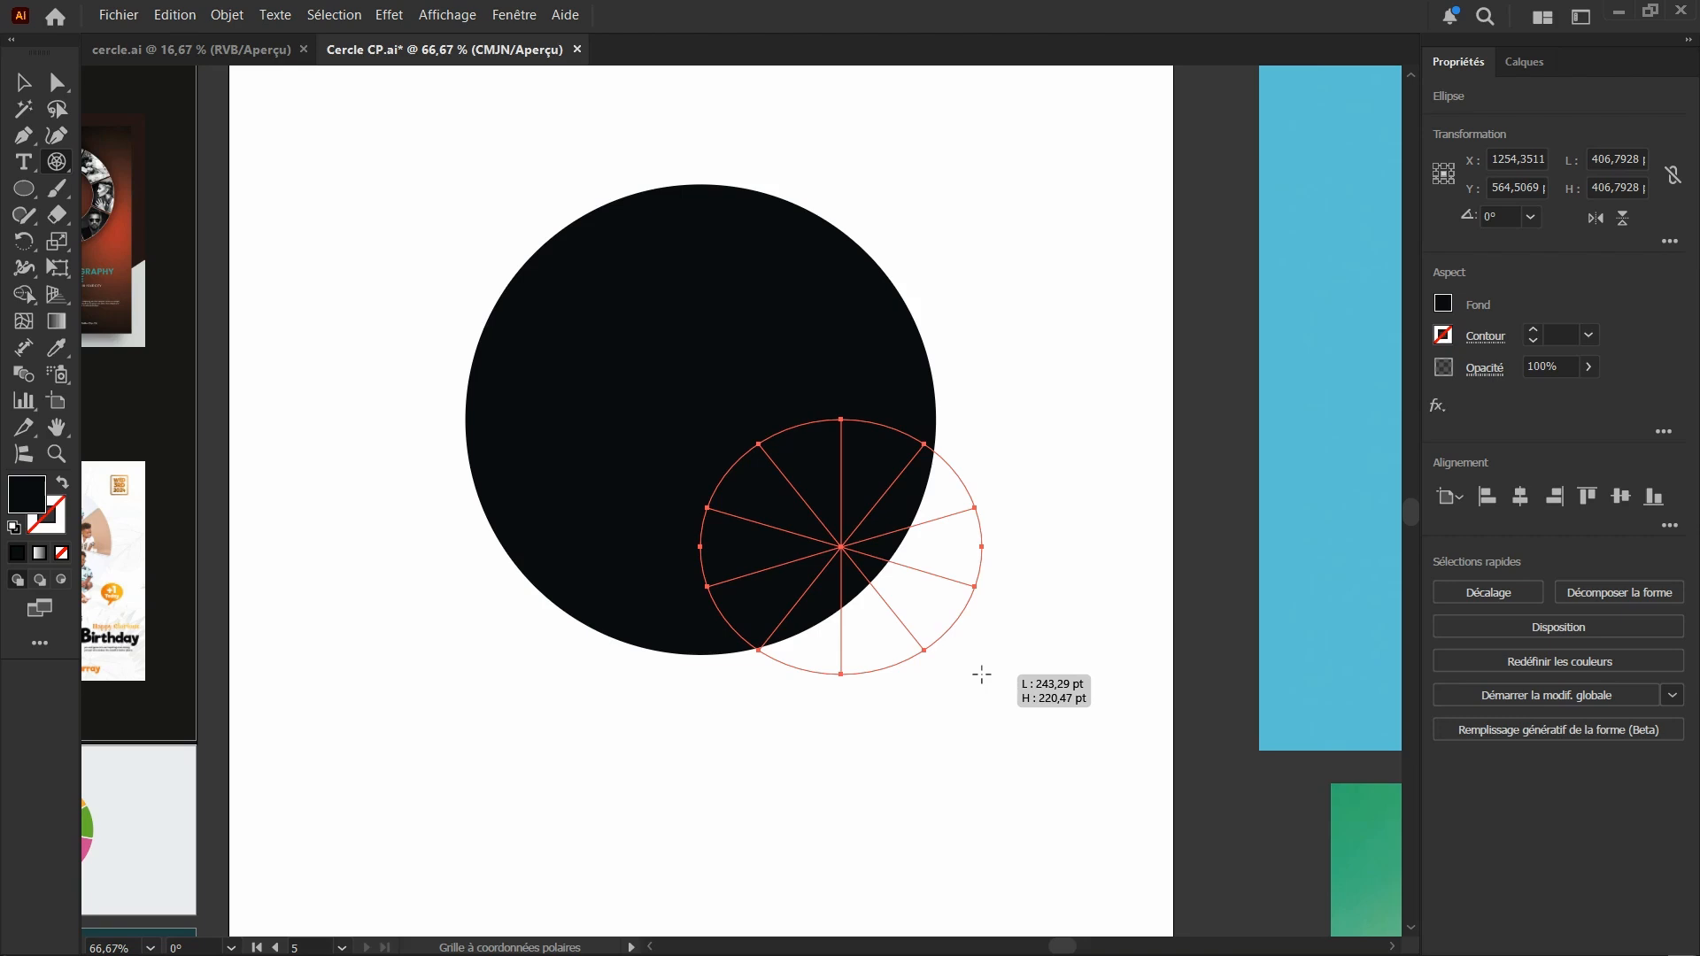
key(Left)
key(Left)
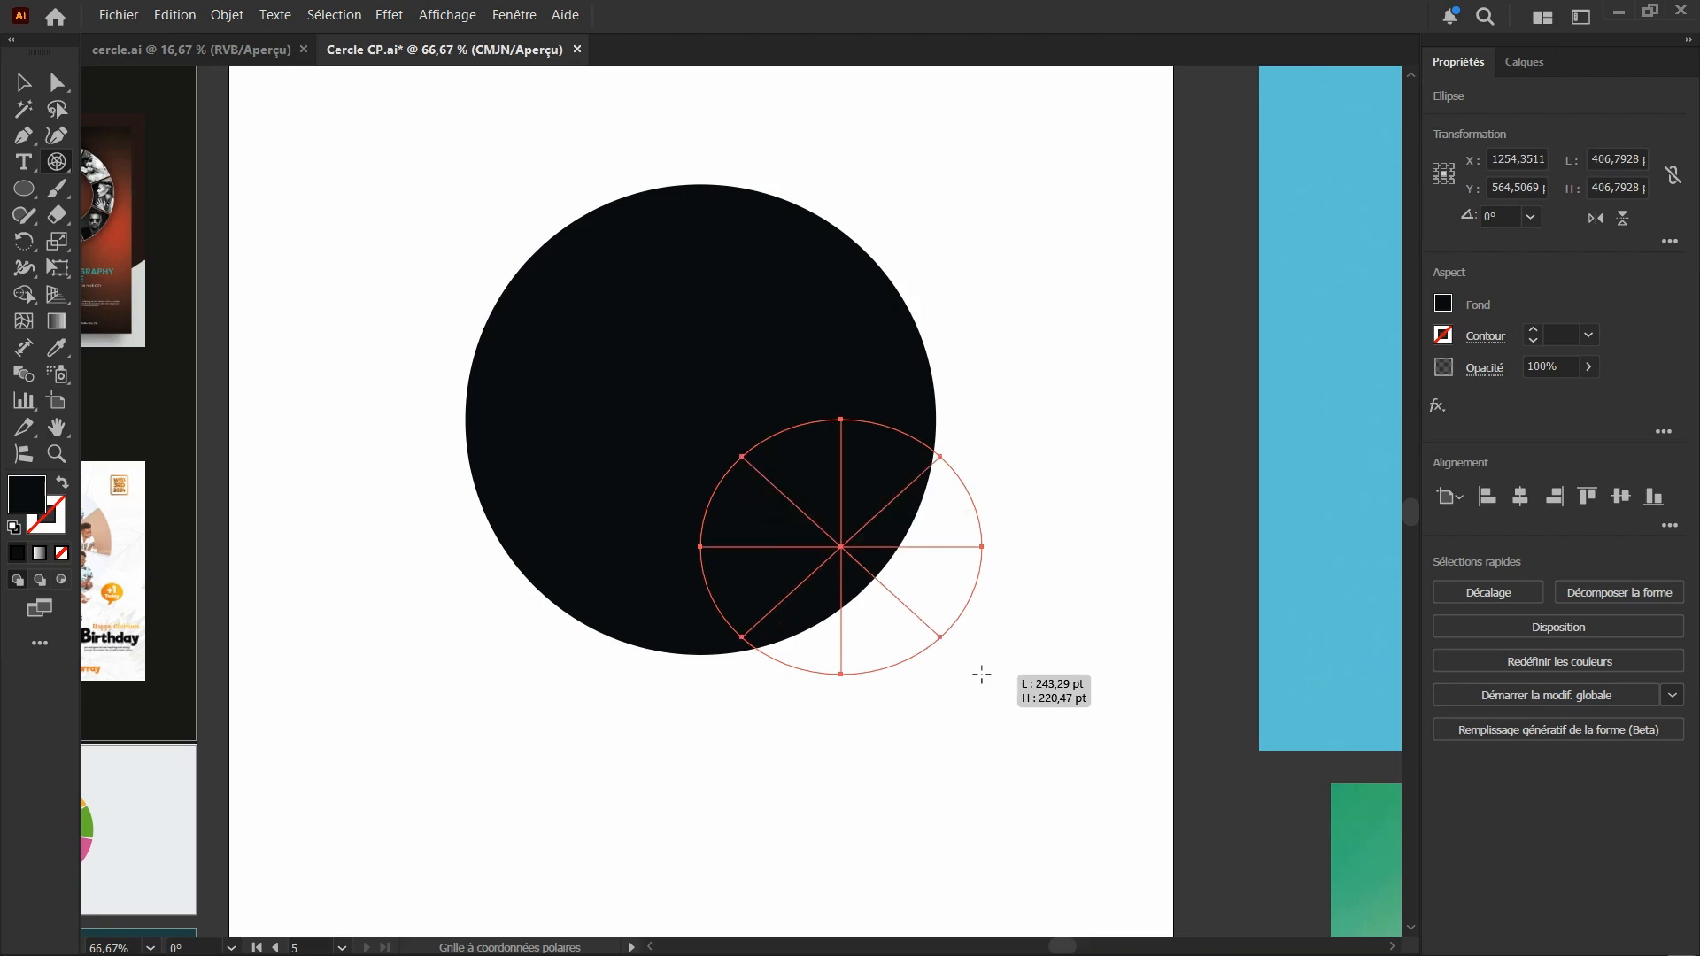
key(Left)
key(Right)
key(Right)
key(Right)
key(Right)
key(Left)
key(Left)
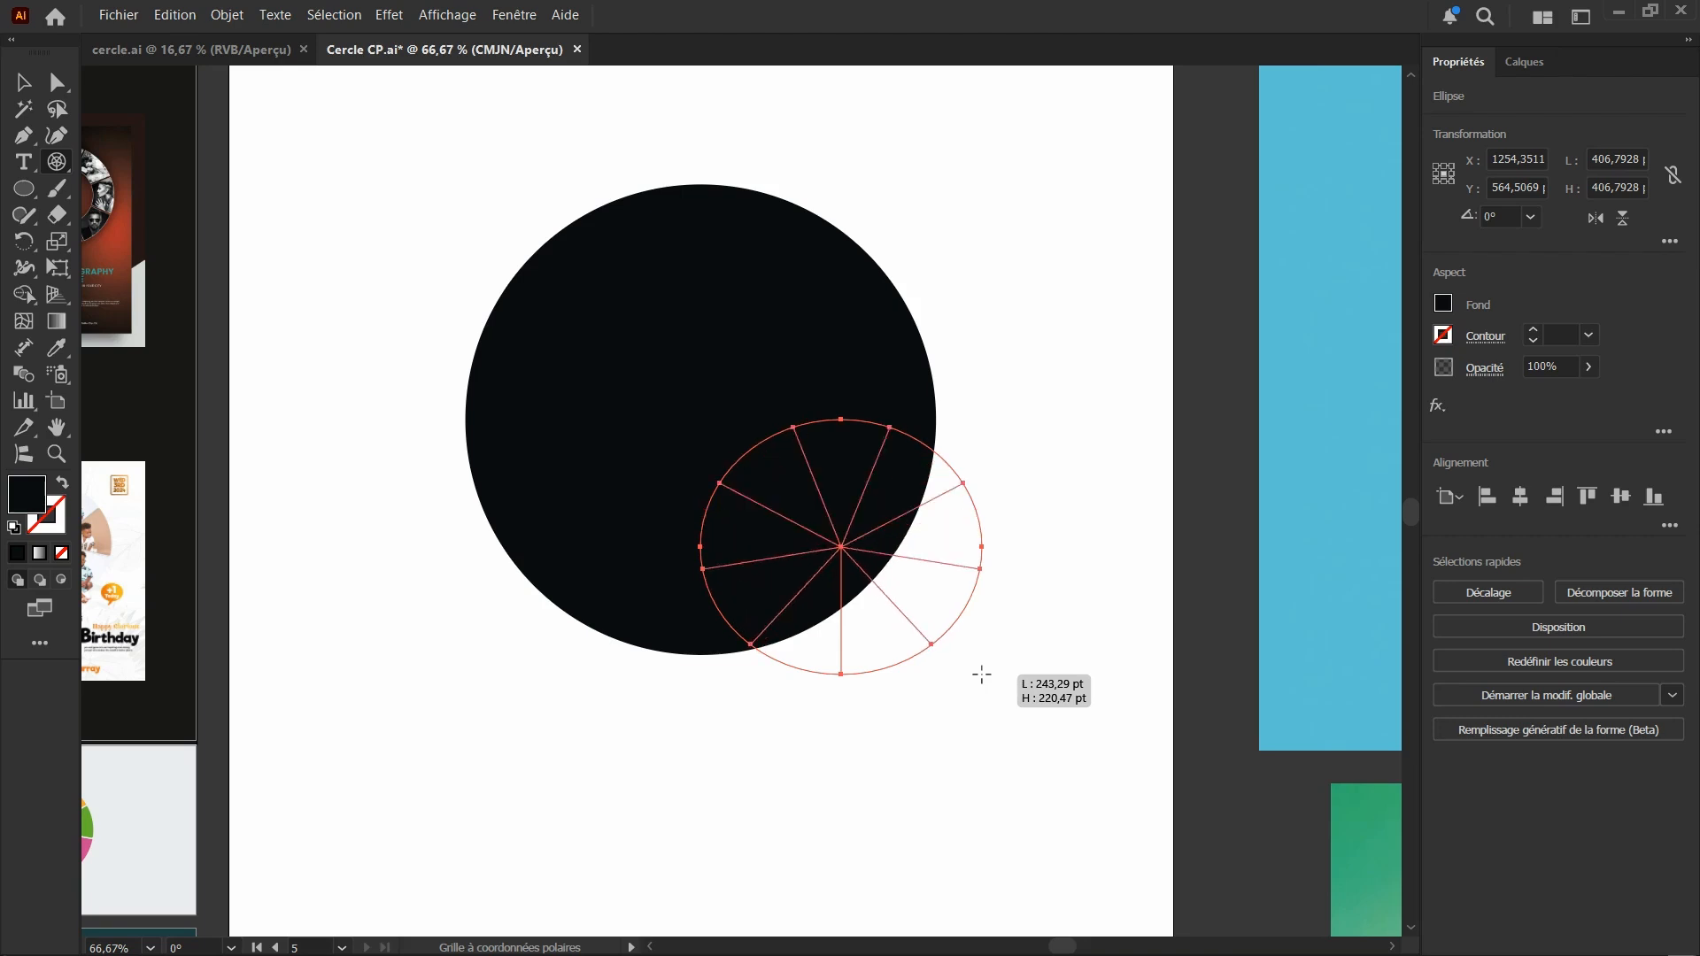
key(Left)
key(Right)
key(Up)
key(Up)
key(Up)
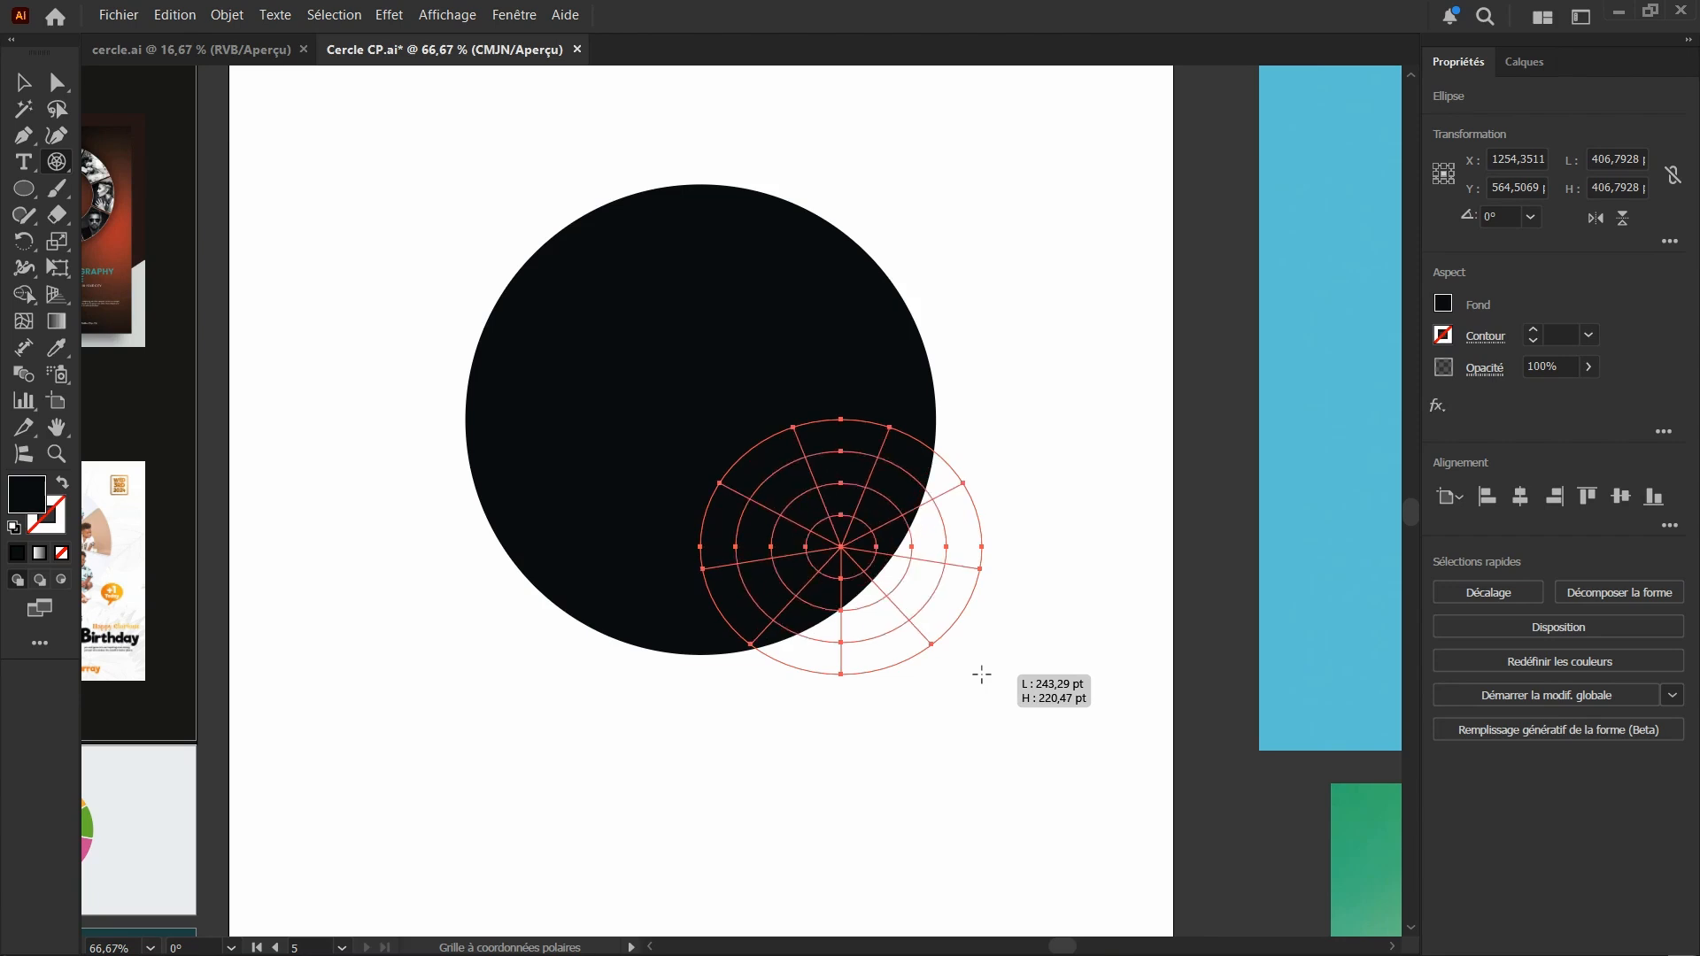
Remove the polar grid's concentric dividers and finish it centred on the black circle at about 436 pt in diameter
key(Down)
key(Down)
key(Down)
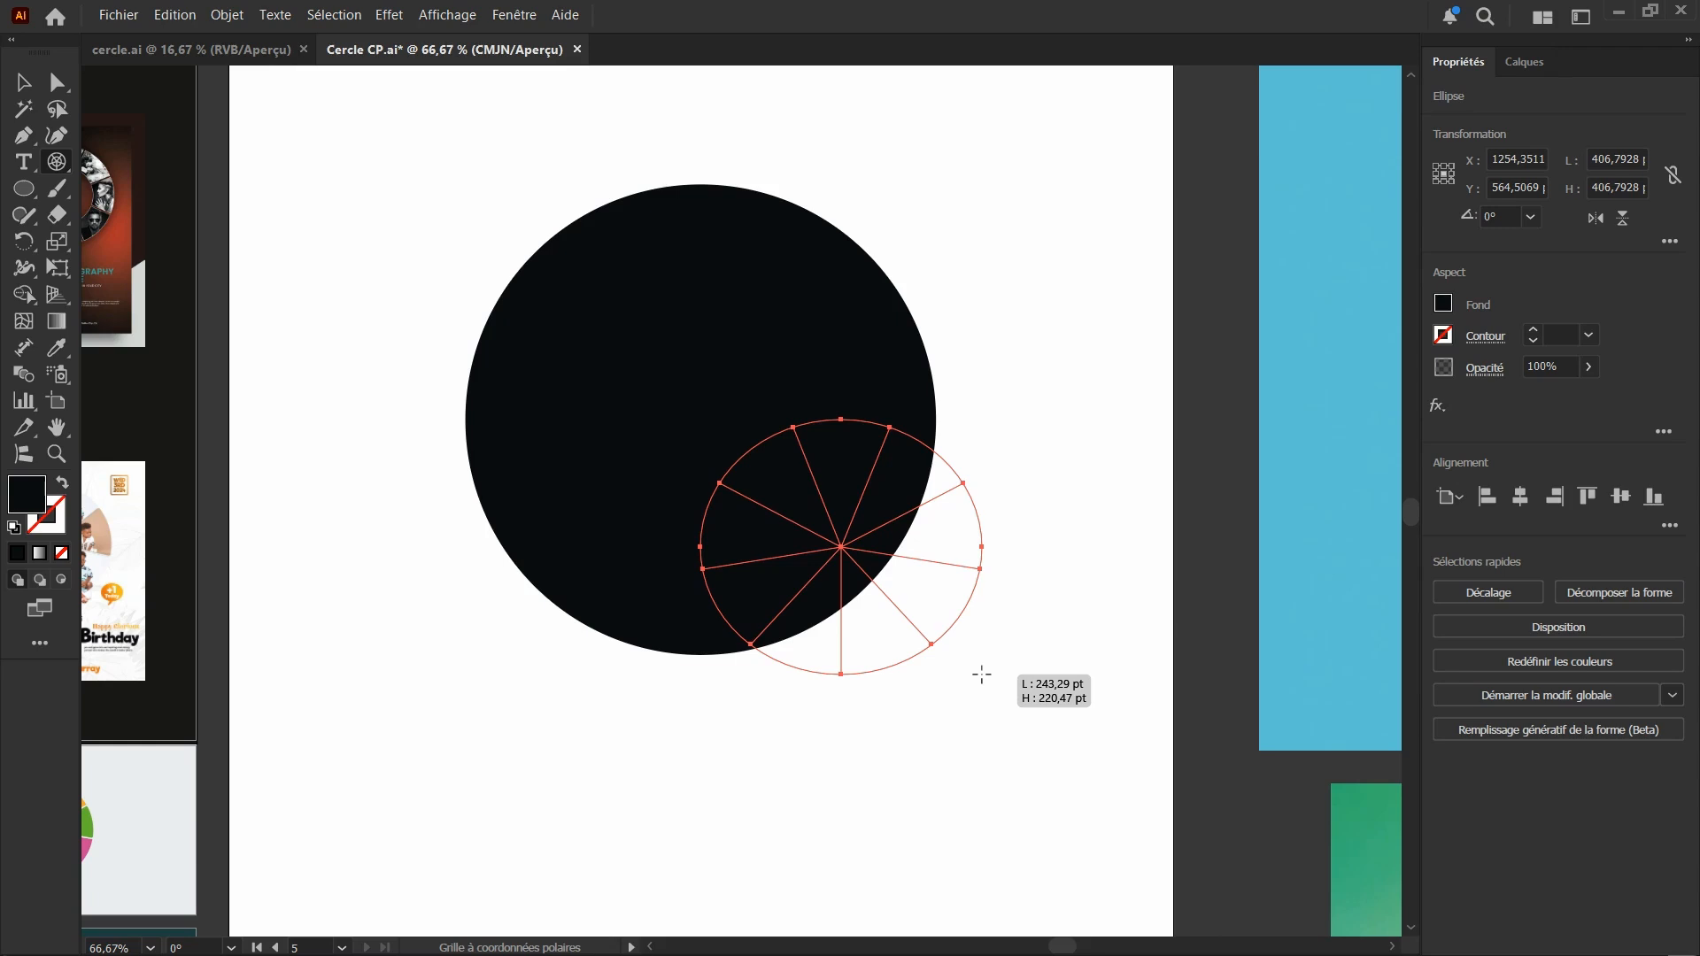
drag(980, 675, 950, 581)
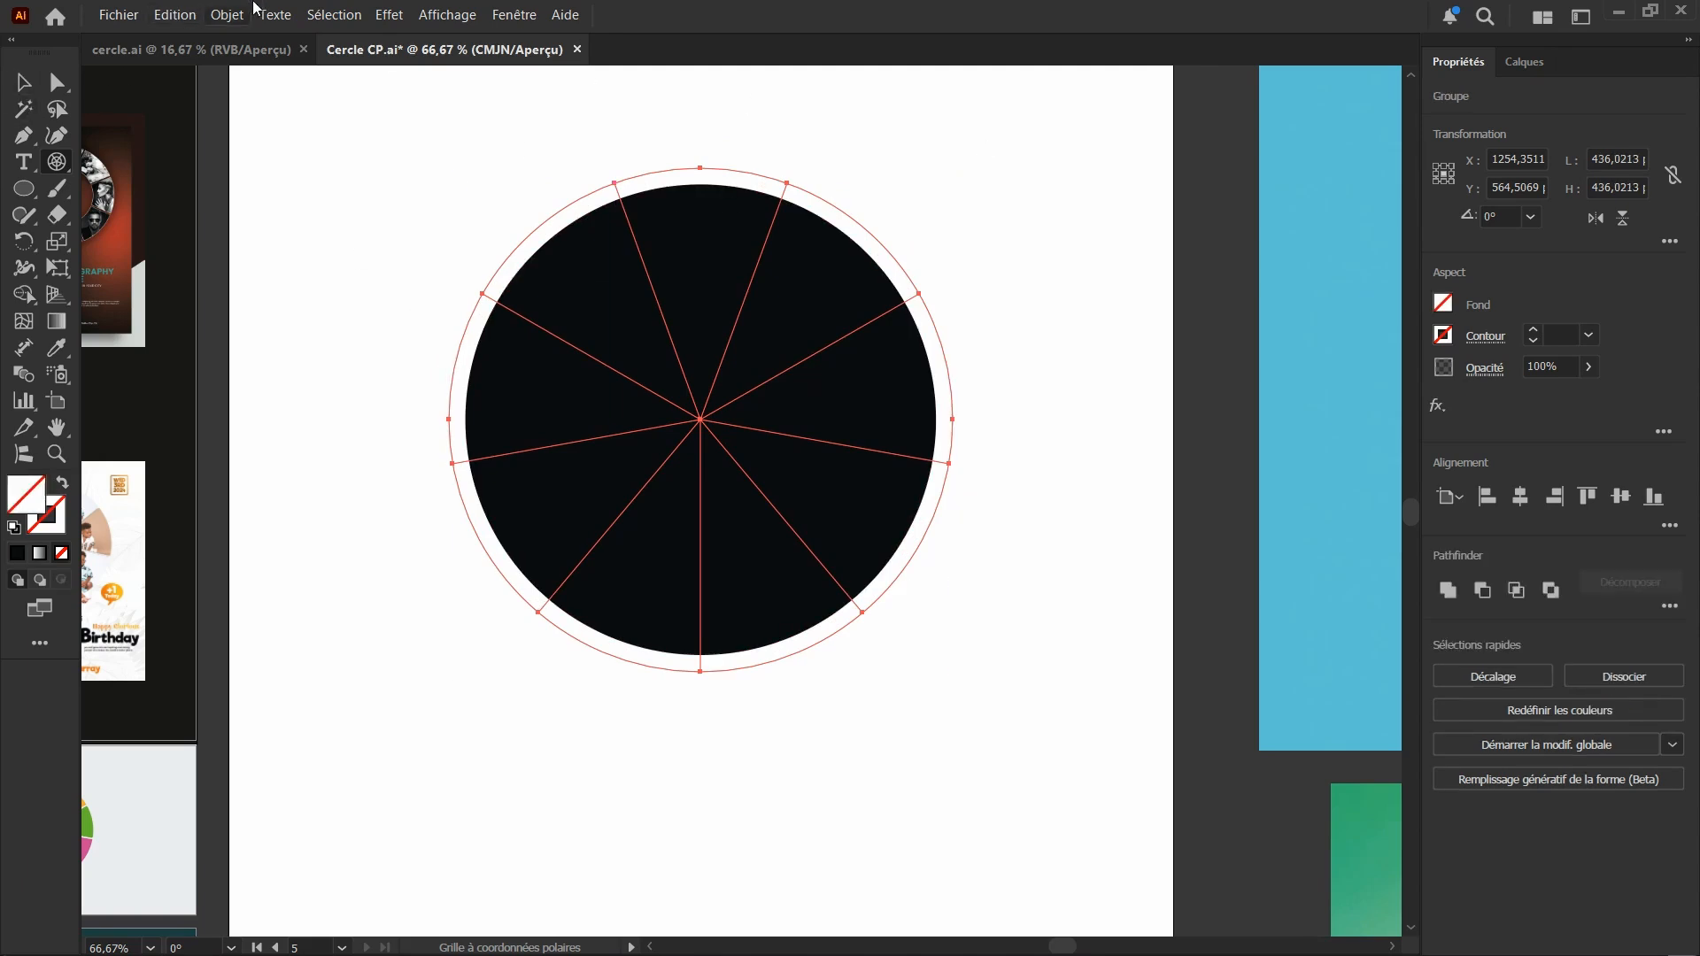
Offset the polar grid's paths by 4 pt with the Pointe join
click(228, 16)
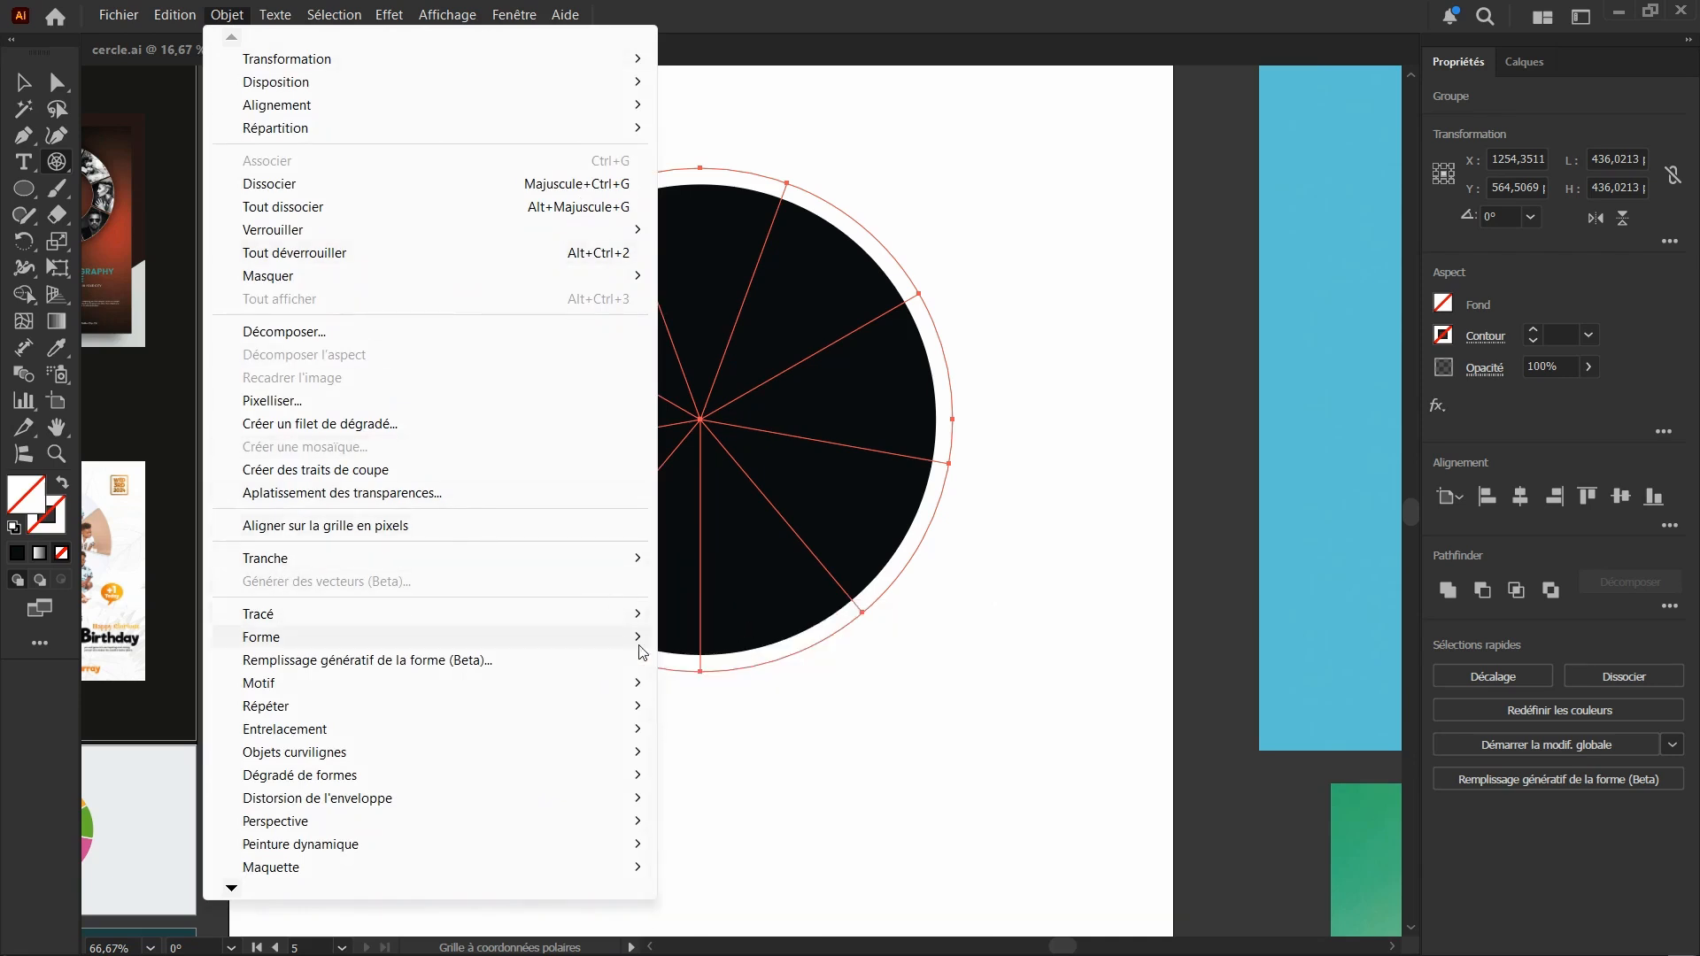
mouse_move(645, 624)
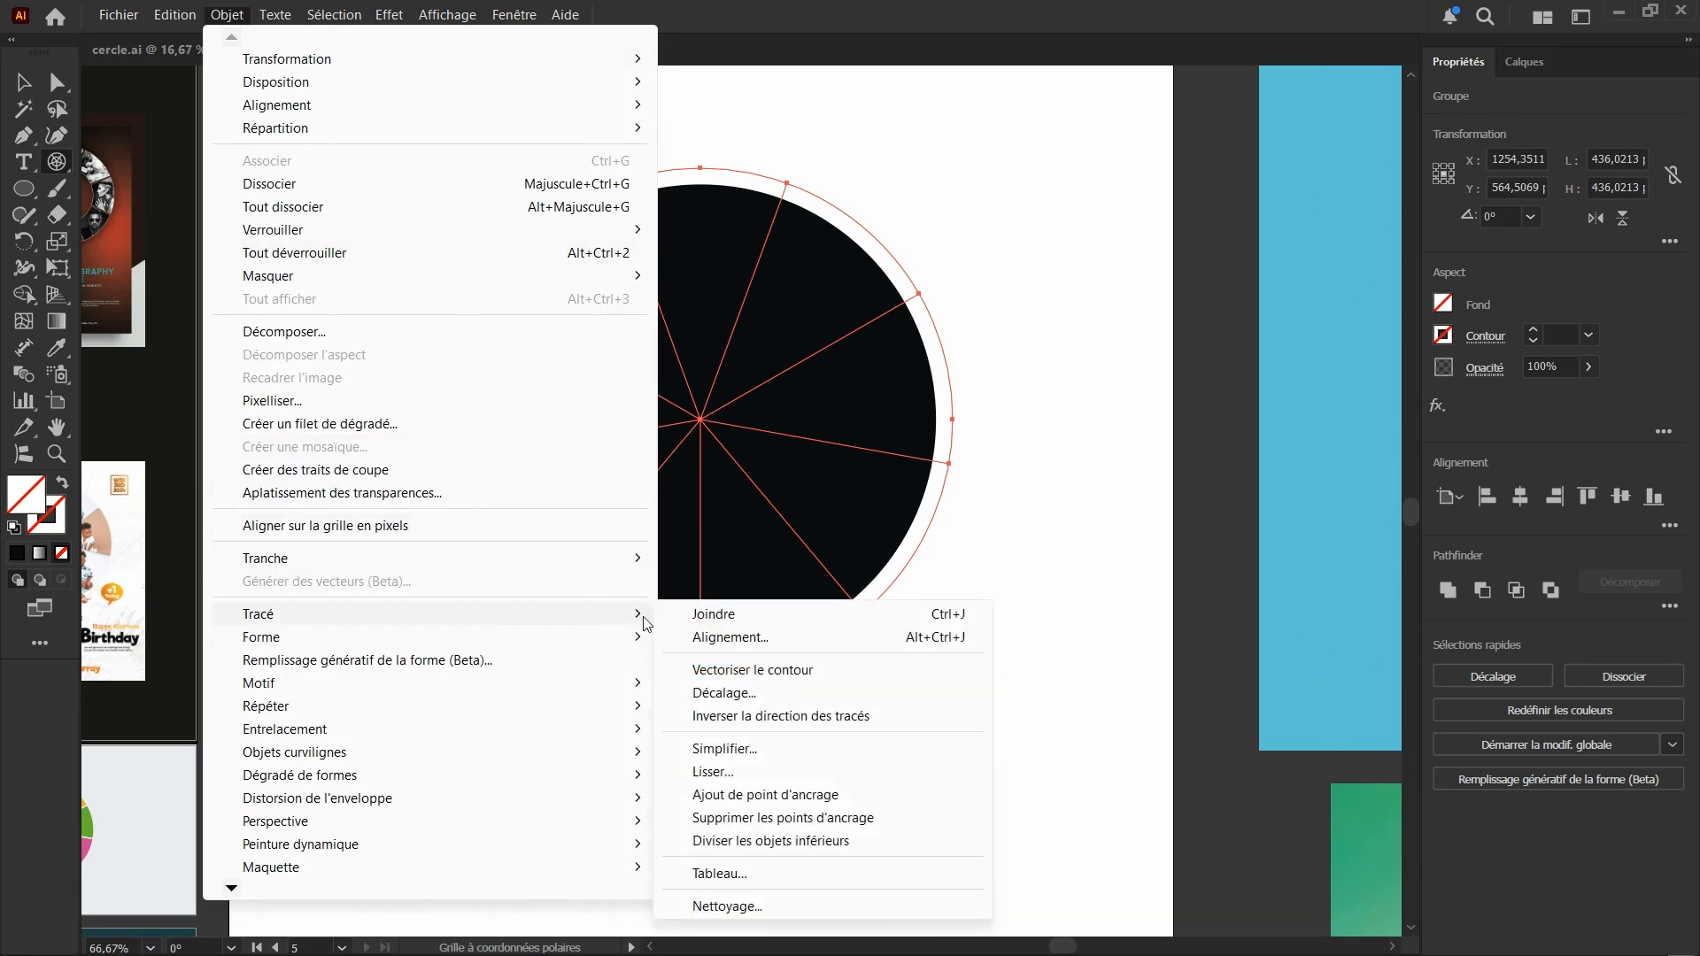
click(742, 695)
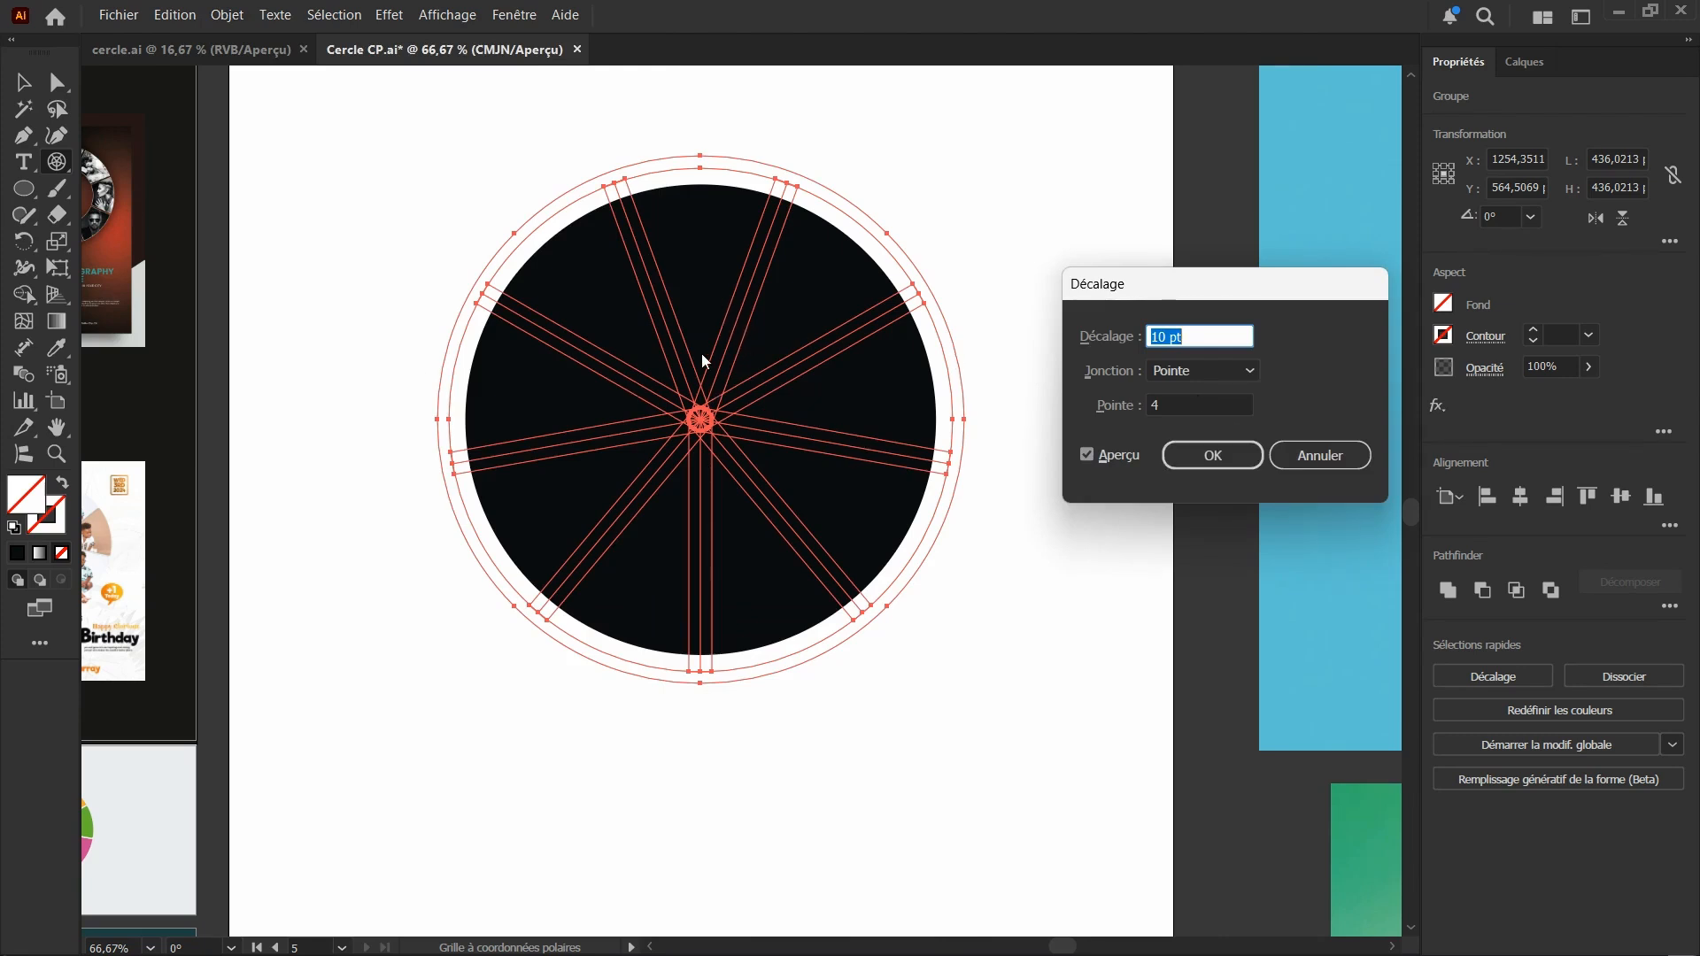
scroll(1197, 338, down, 6)
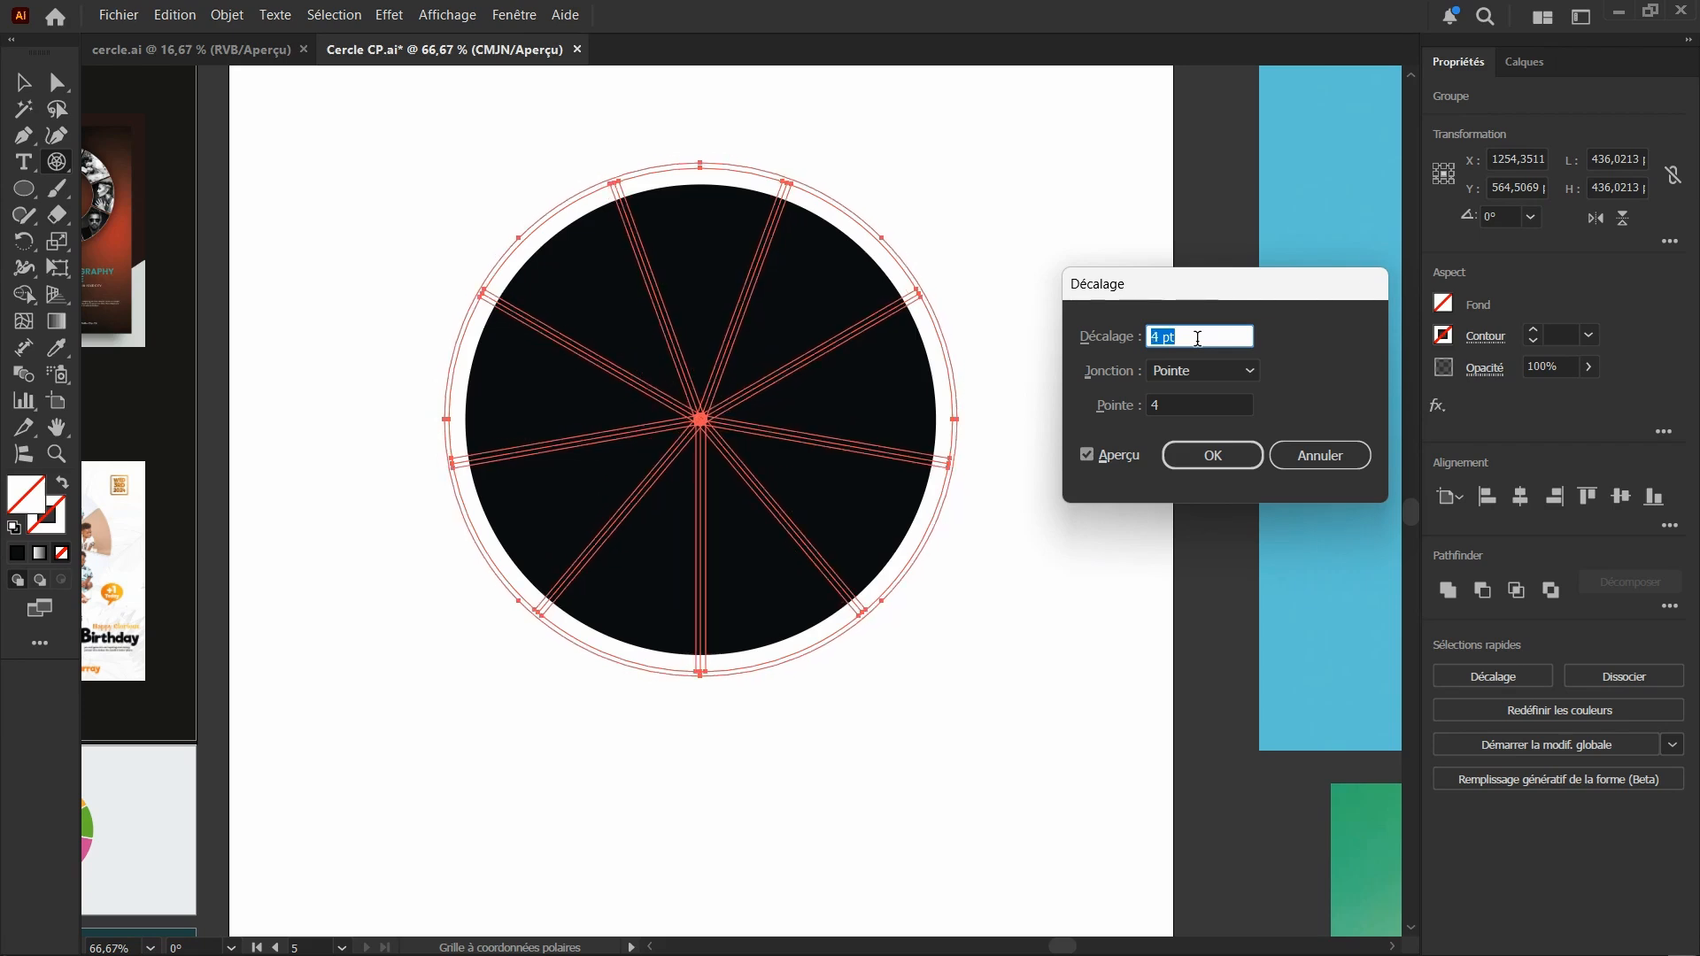
click(1211, 458)
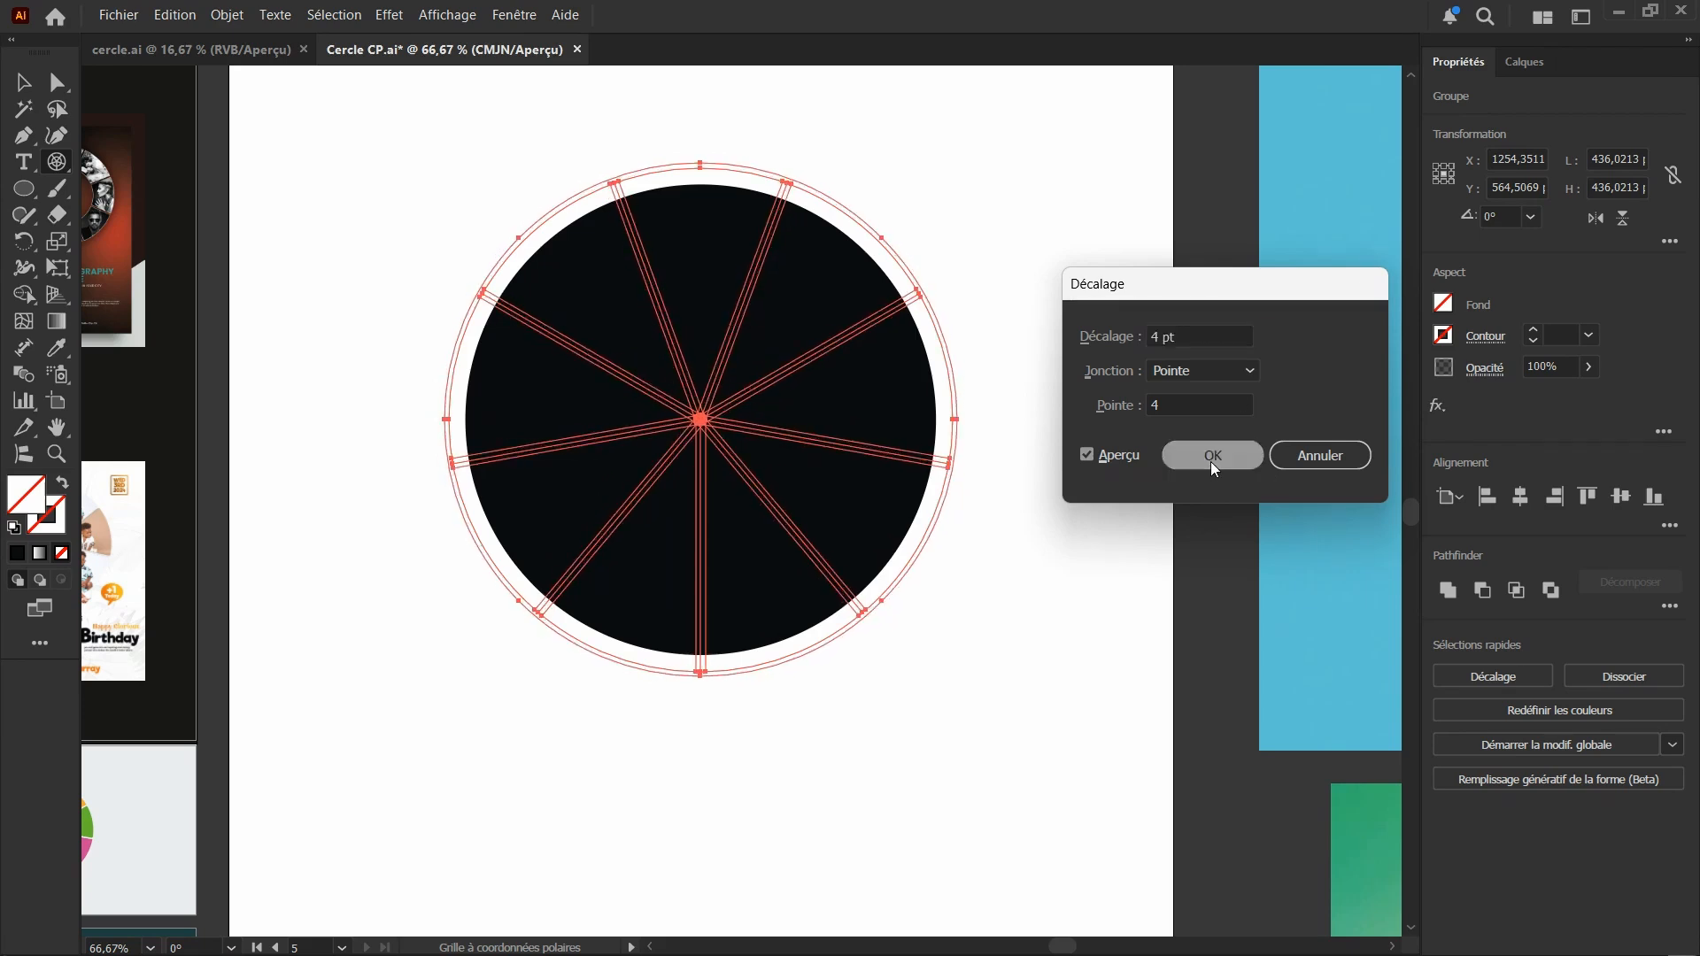
With the Shape Builder, subtract the upper-left divider strip and the adjoining outer ring from the selected polar grid and black circle
click(29, 83)
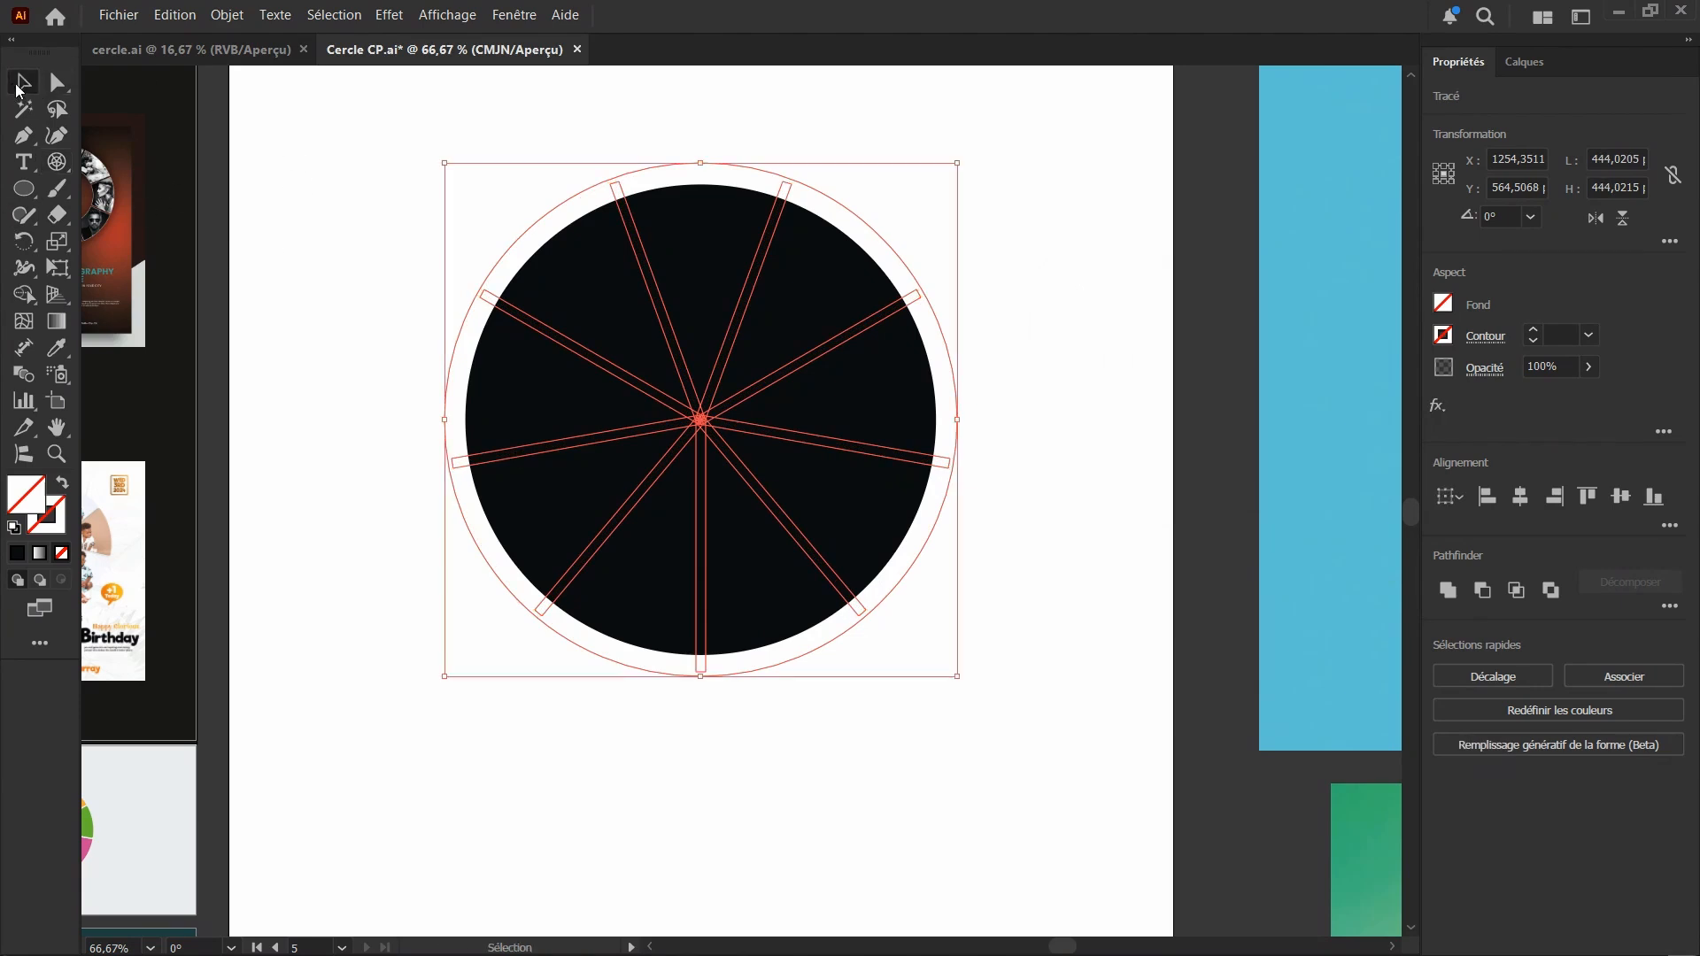
drag(352, 103, 986, 788)
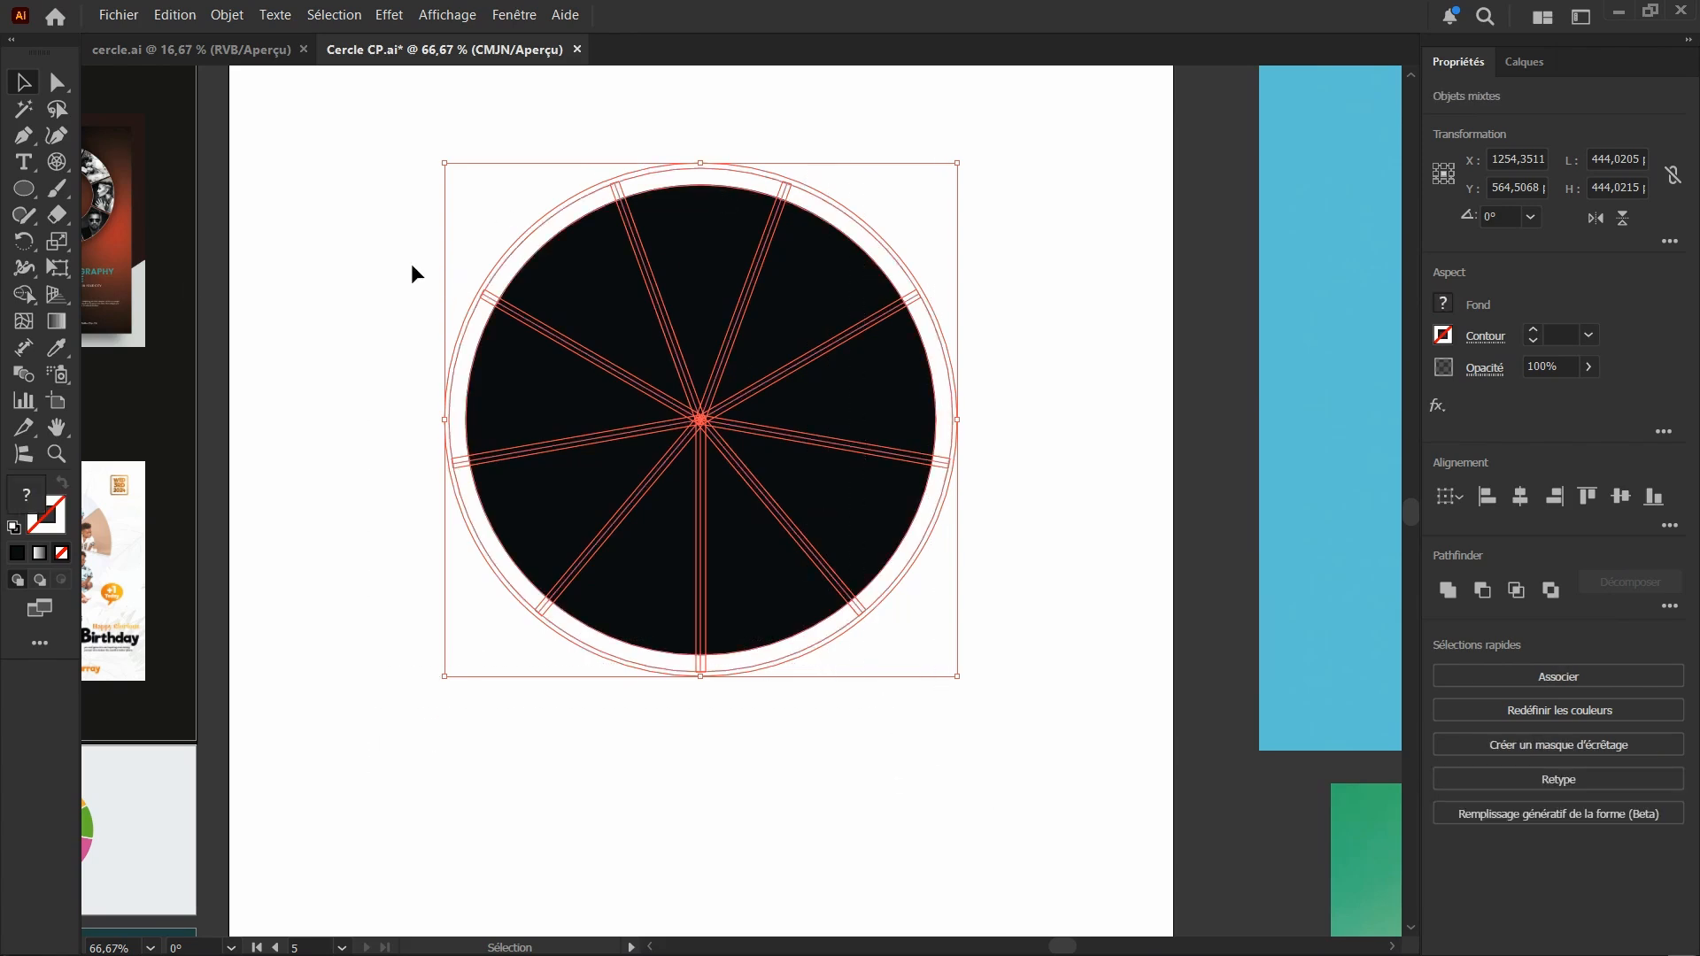
click(23, 296)
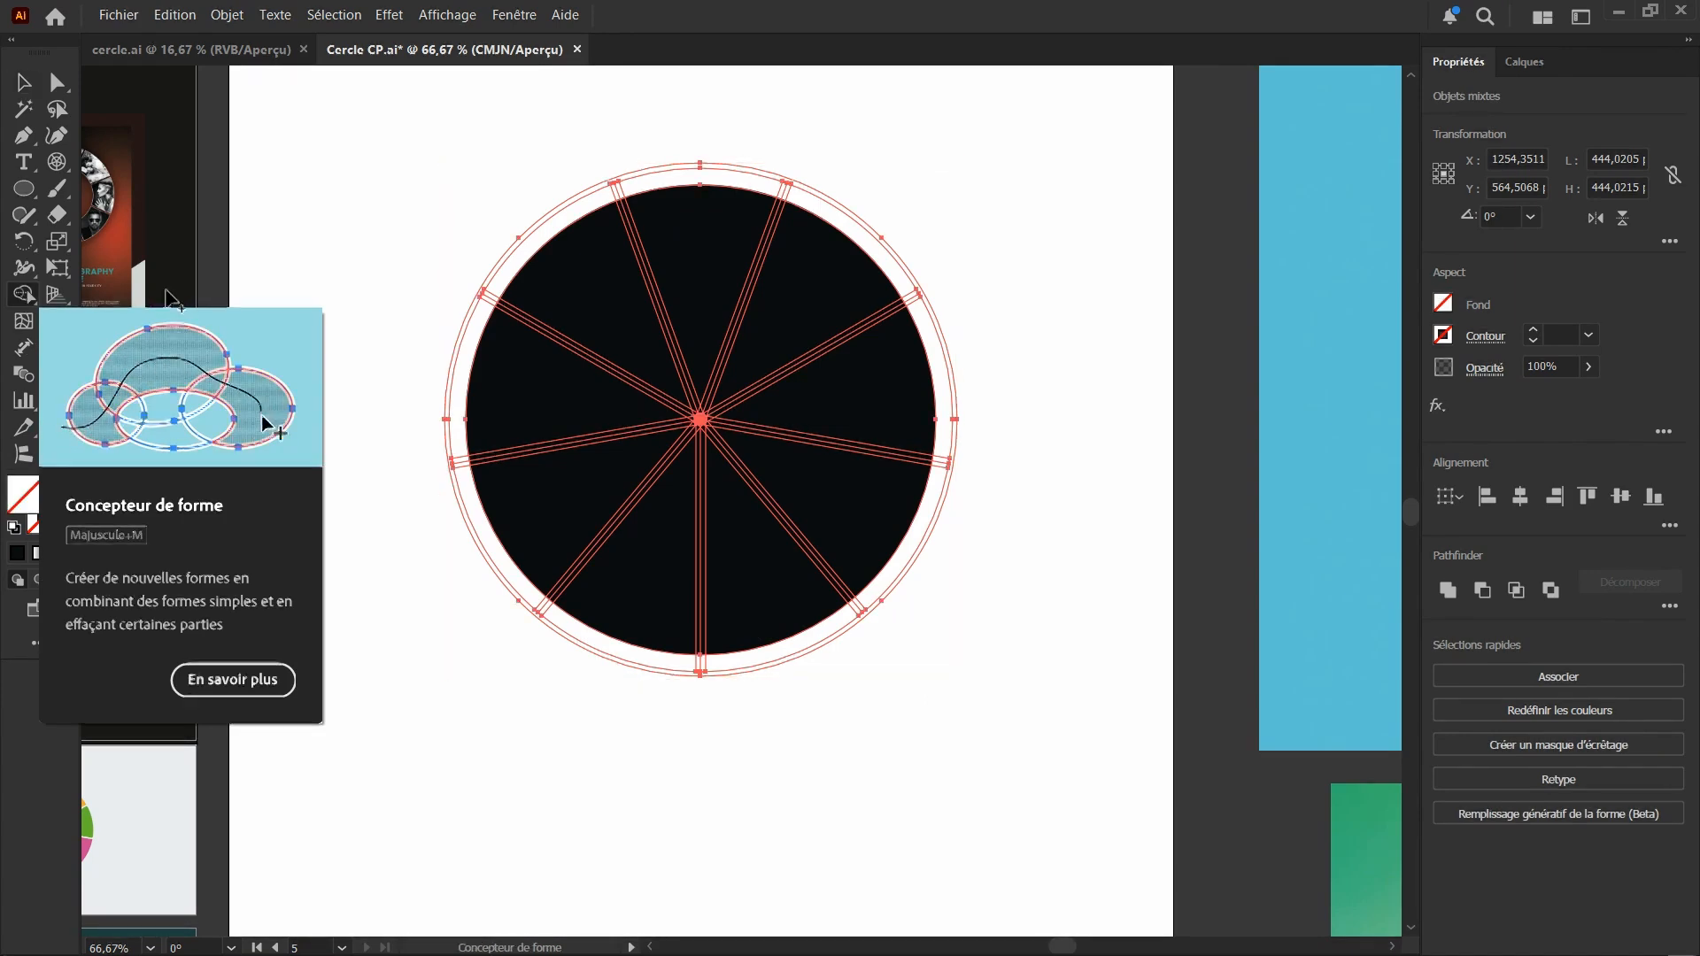
scroll(664, 328, up, 6)
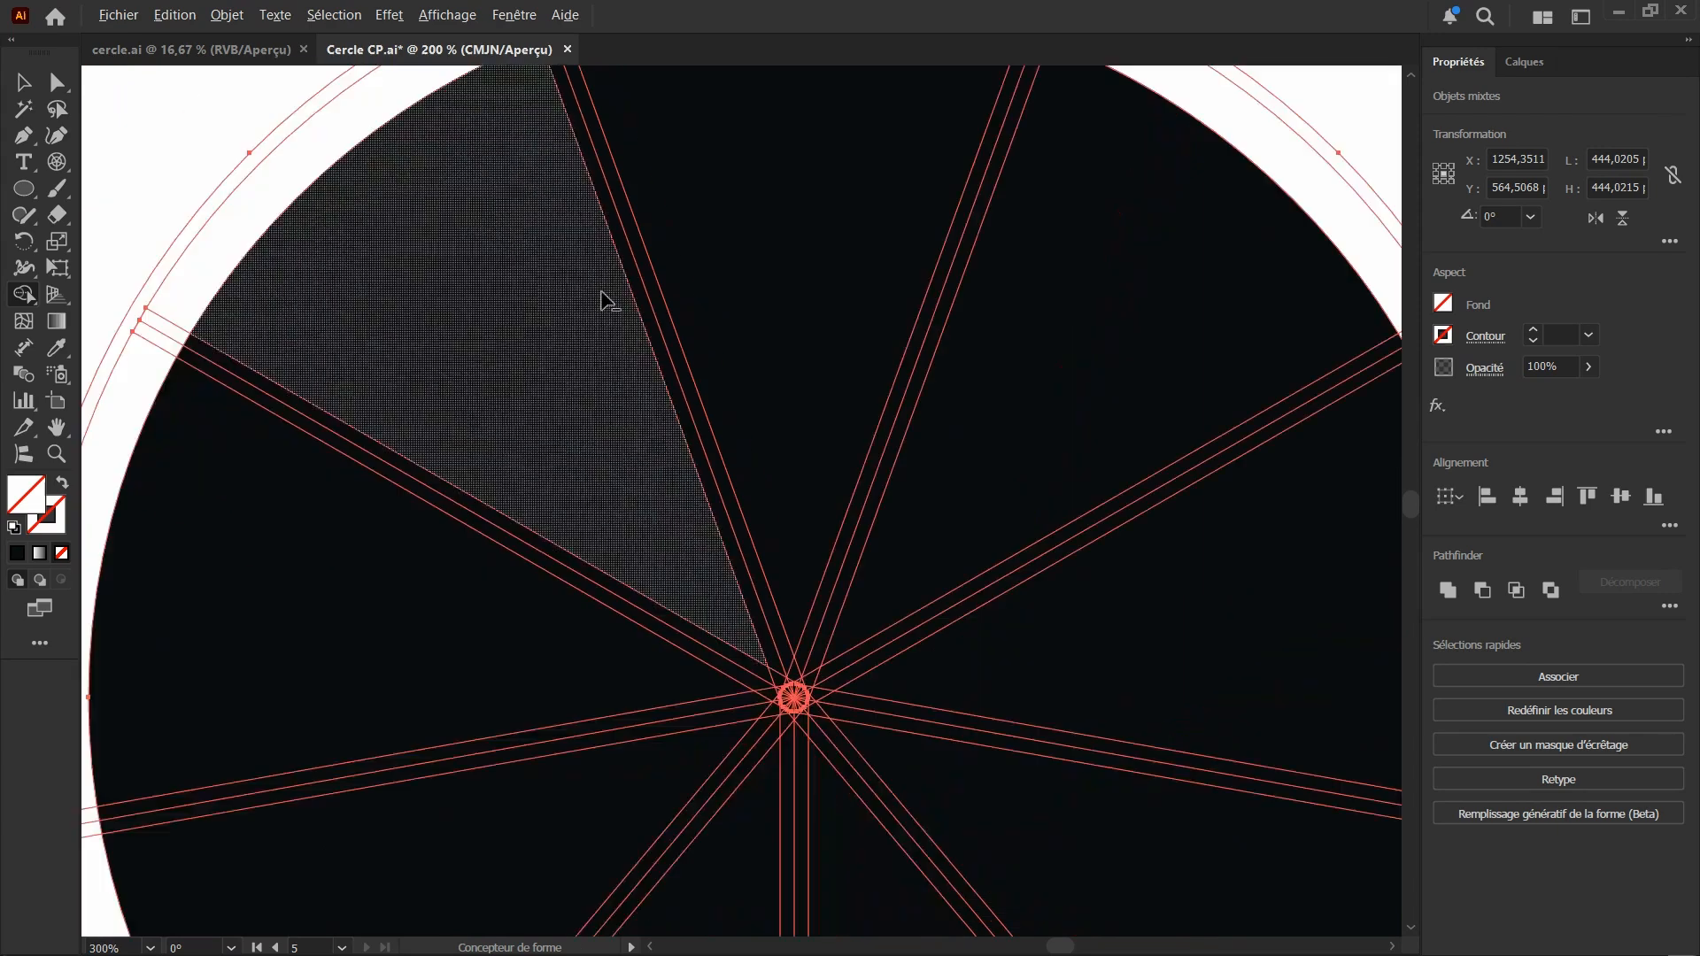
scroll(602, 301, down, 2)
scroll(735, 247, down, 1)
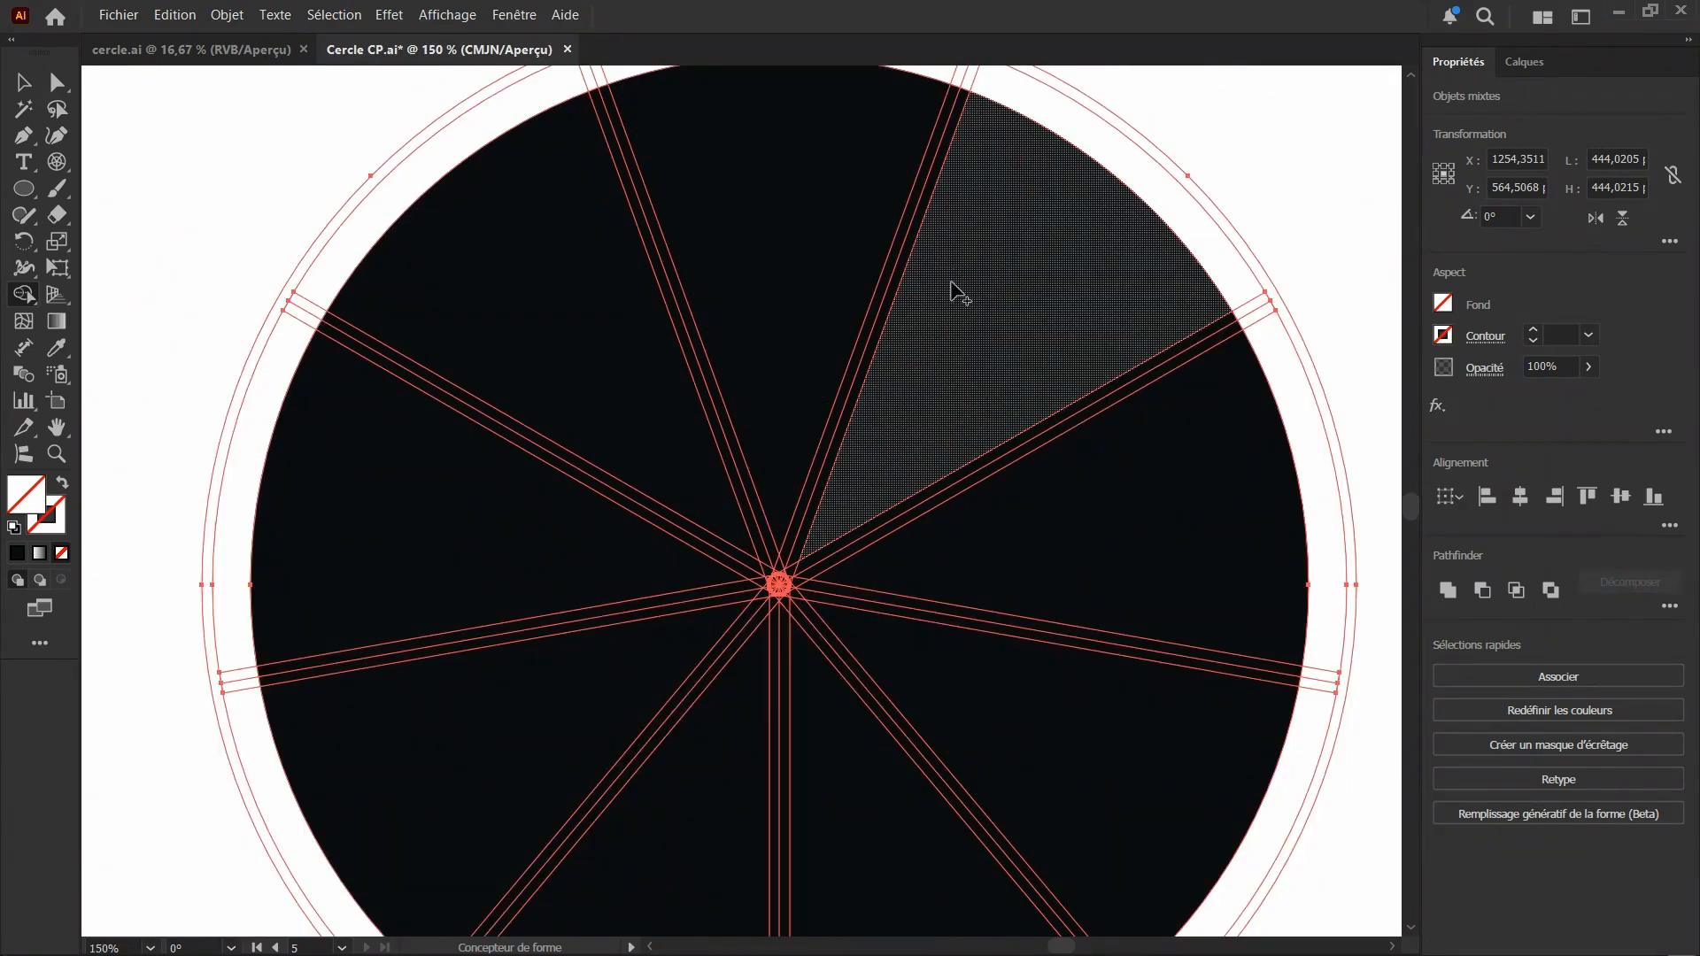
scroll(779, 314, down, 1)
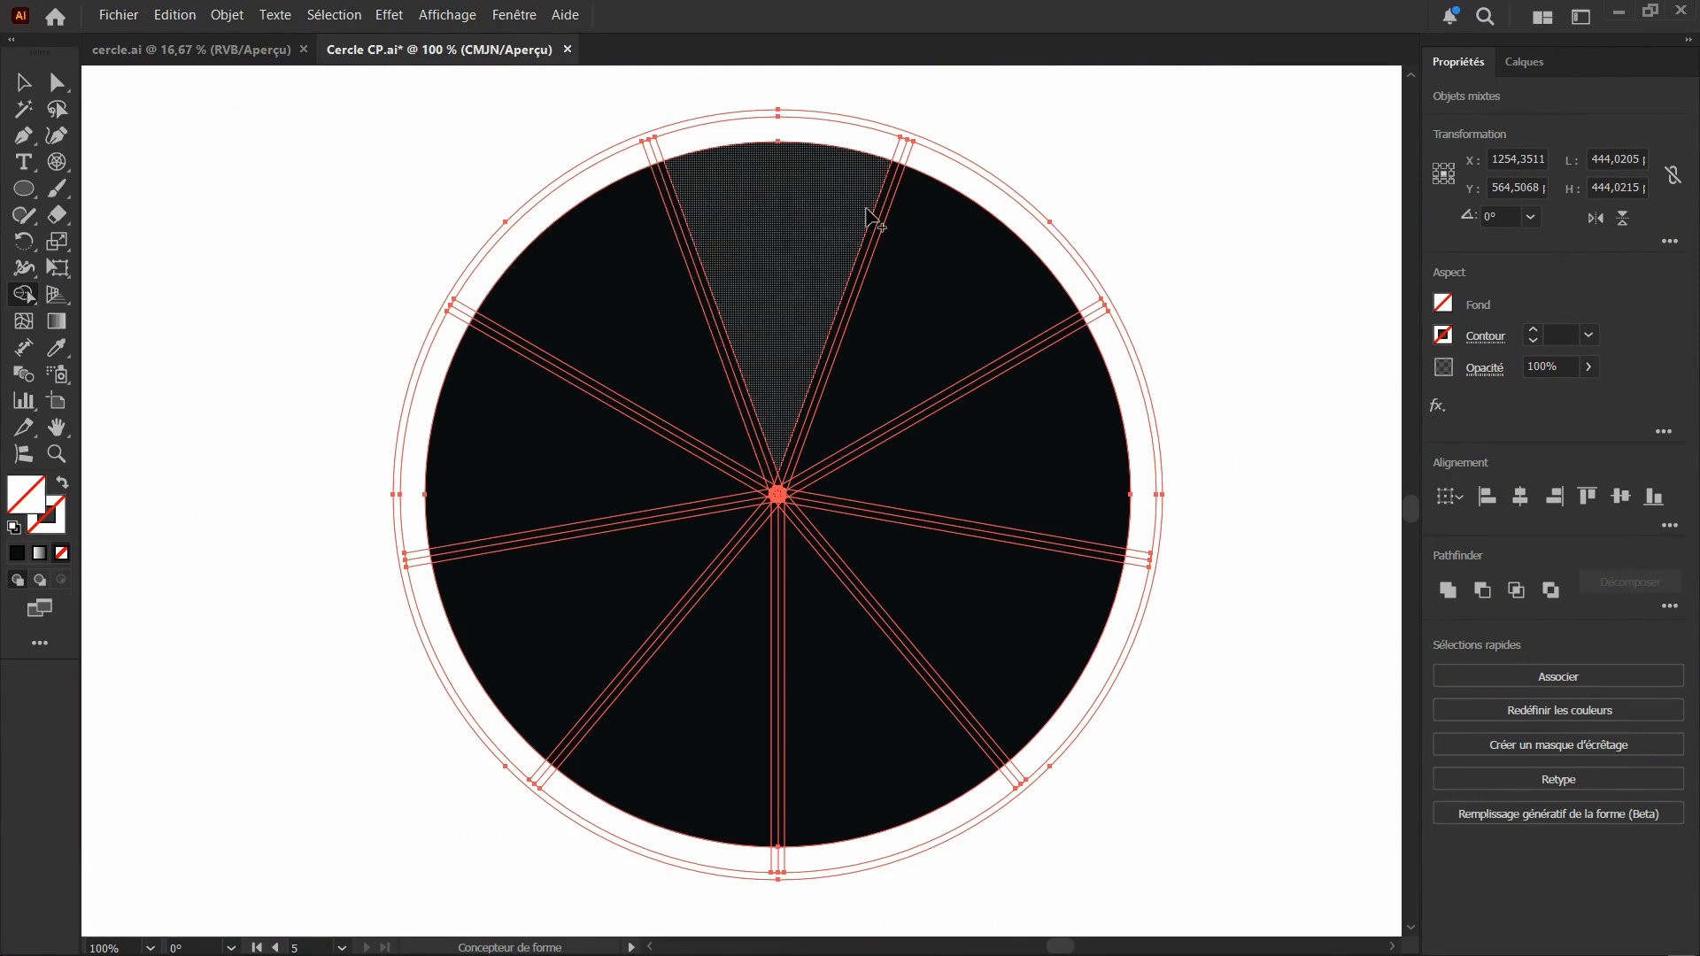
scroll(128, 359, down, 1)
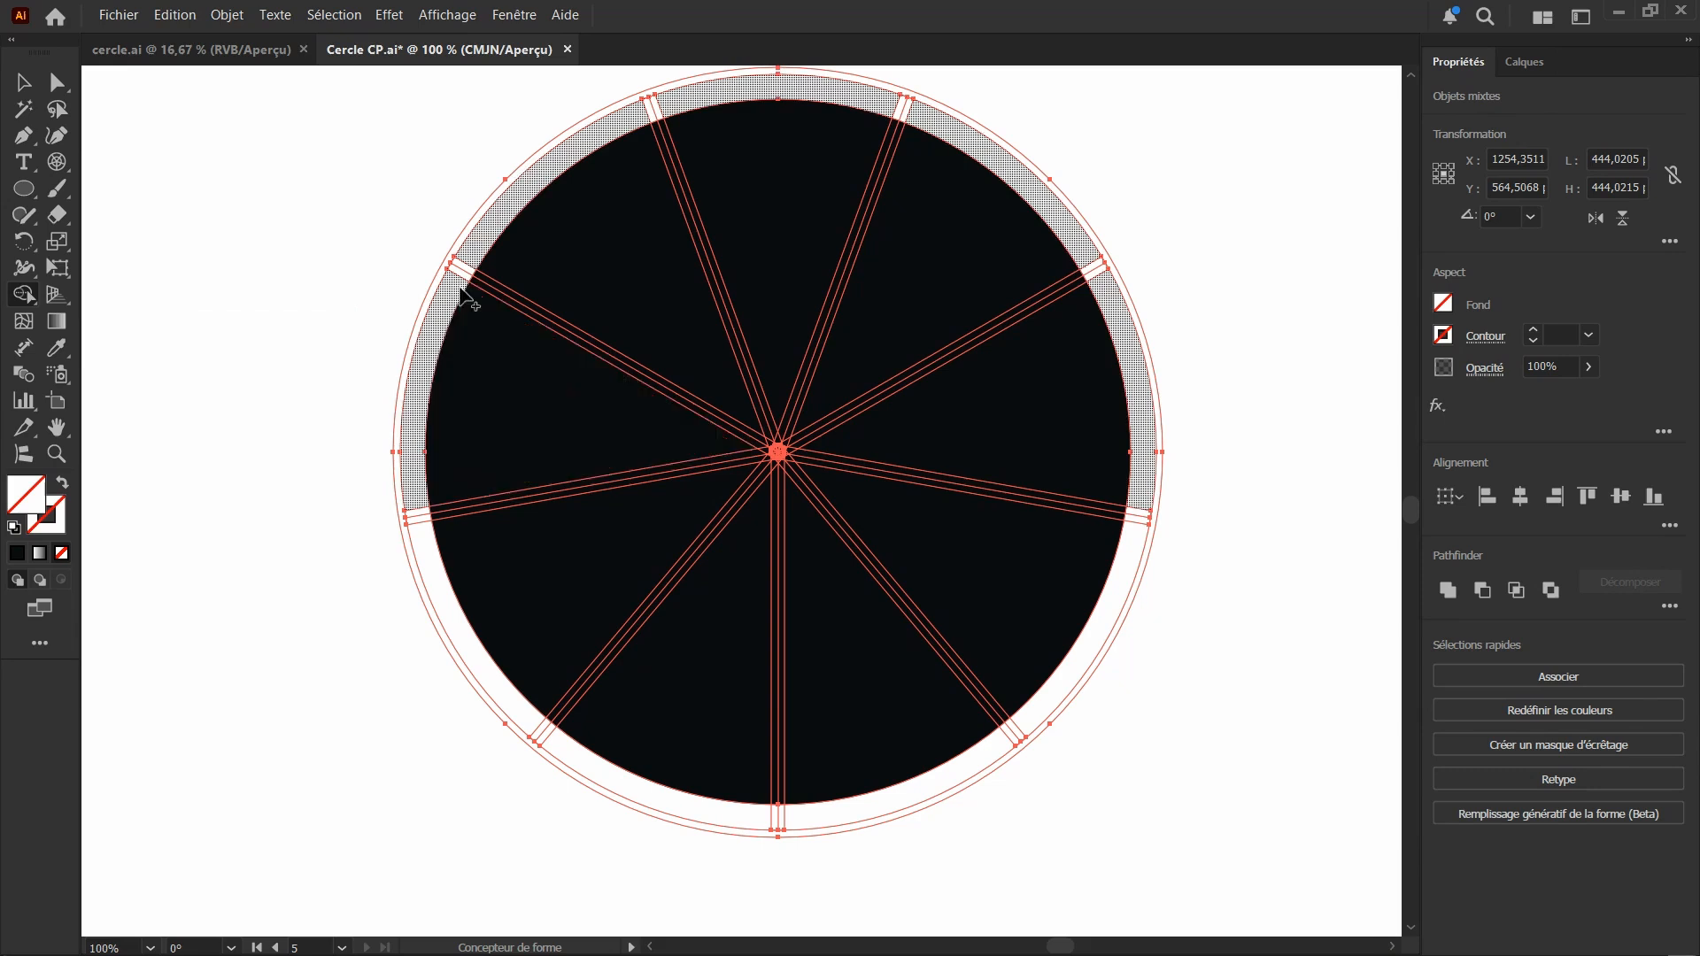
scroll(516, 292, up, 2)
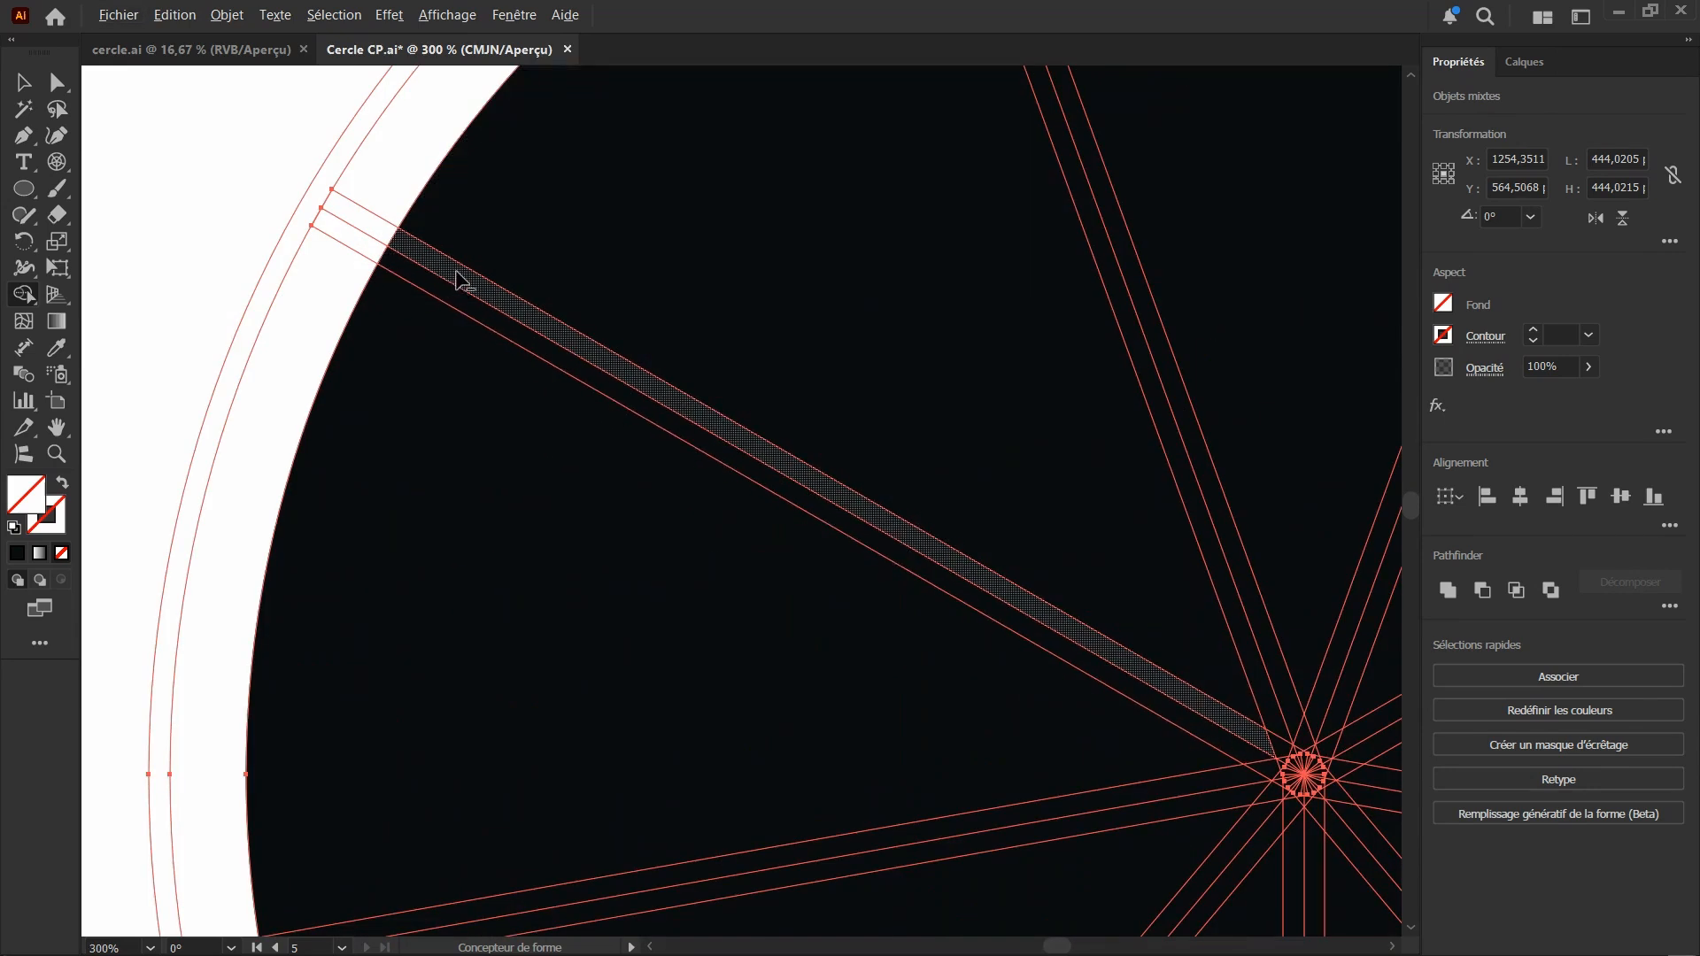
drag(462, 296, 457, 304)
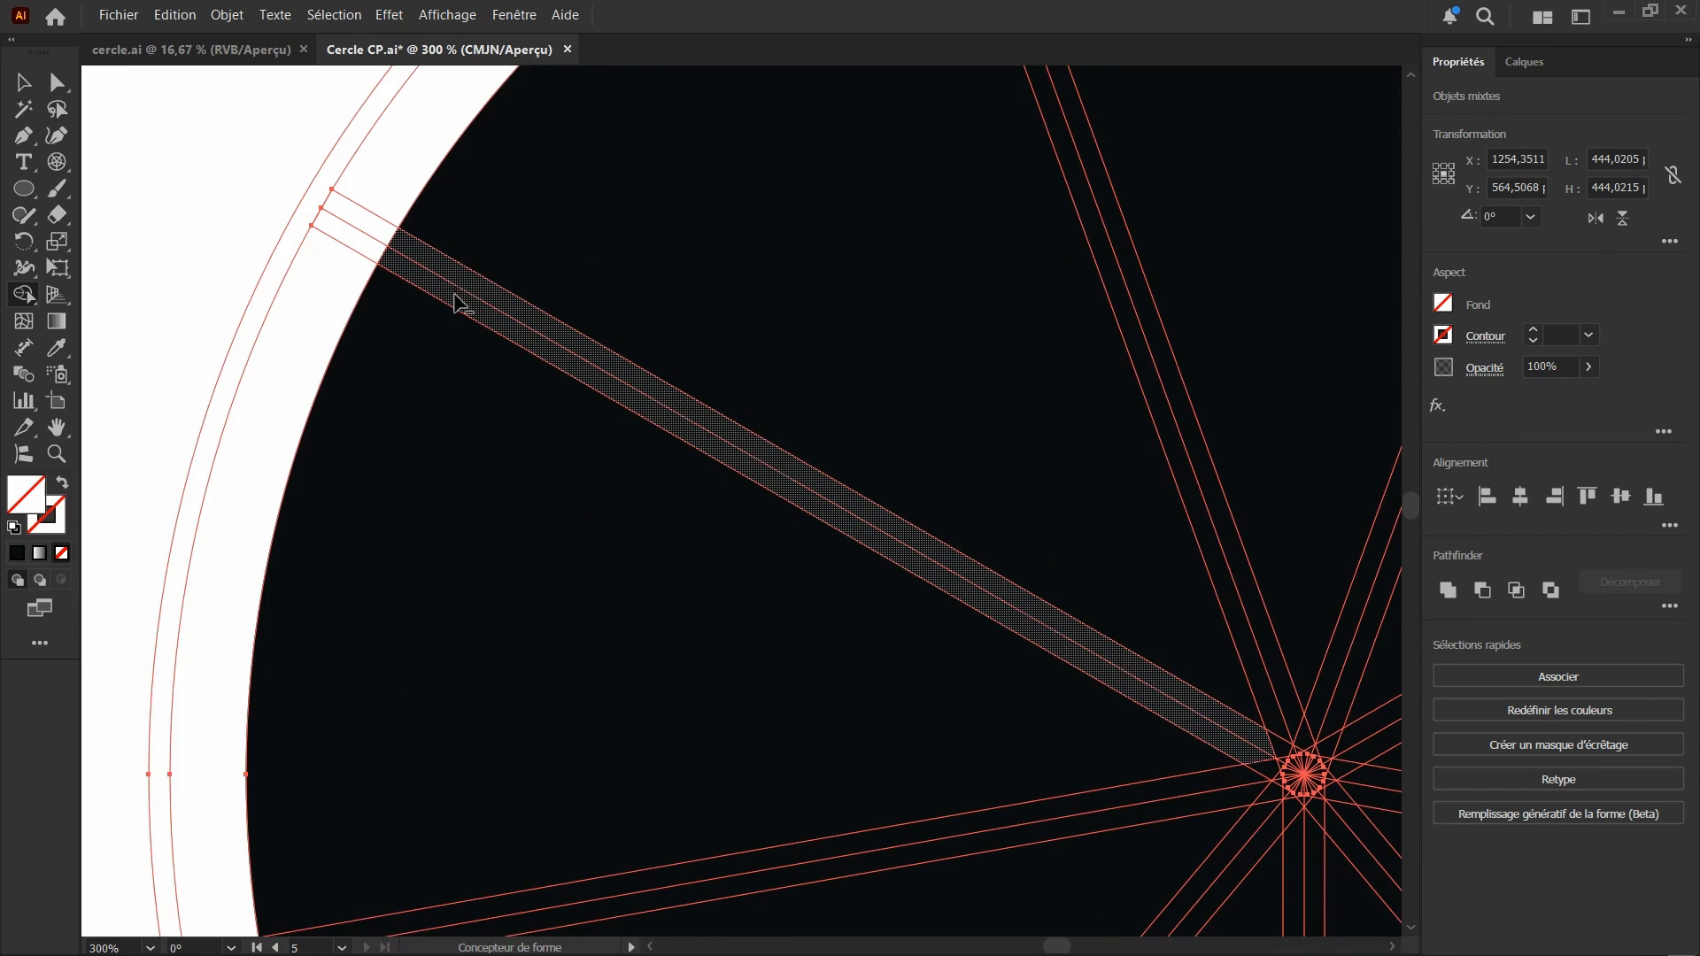
drag(457, 304, 457, 304)
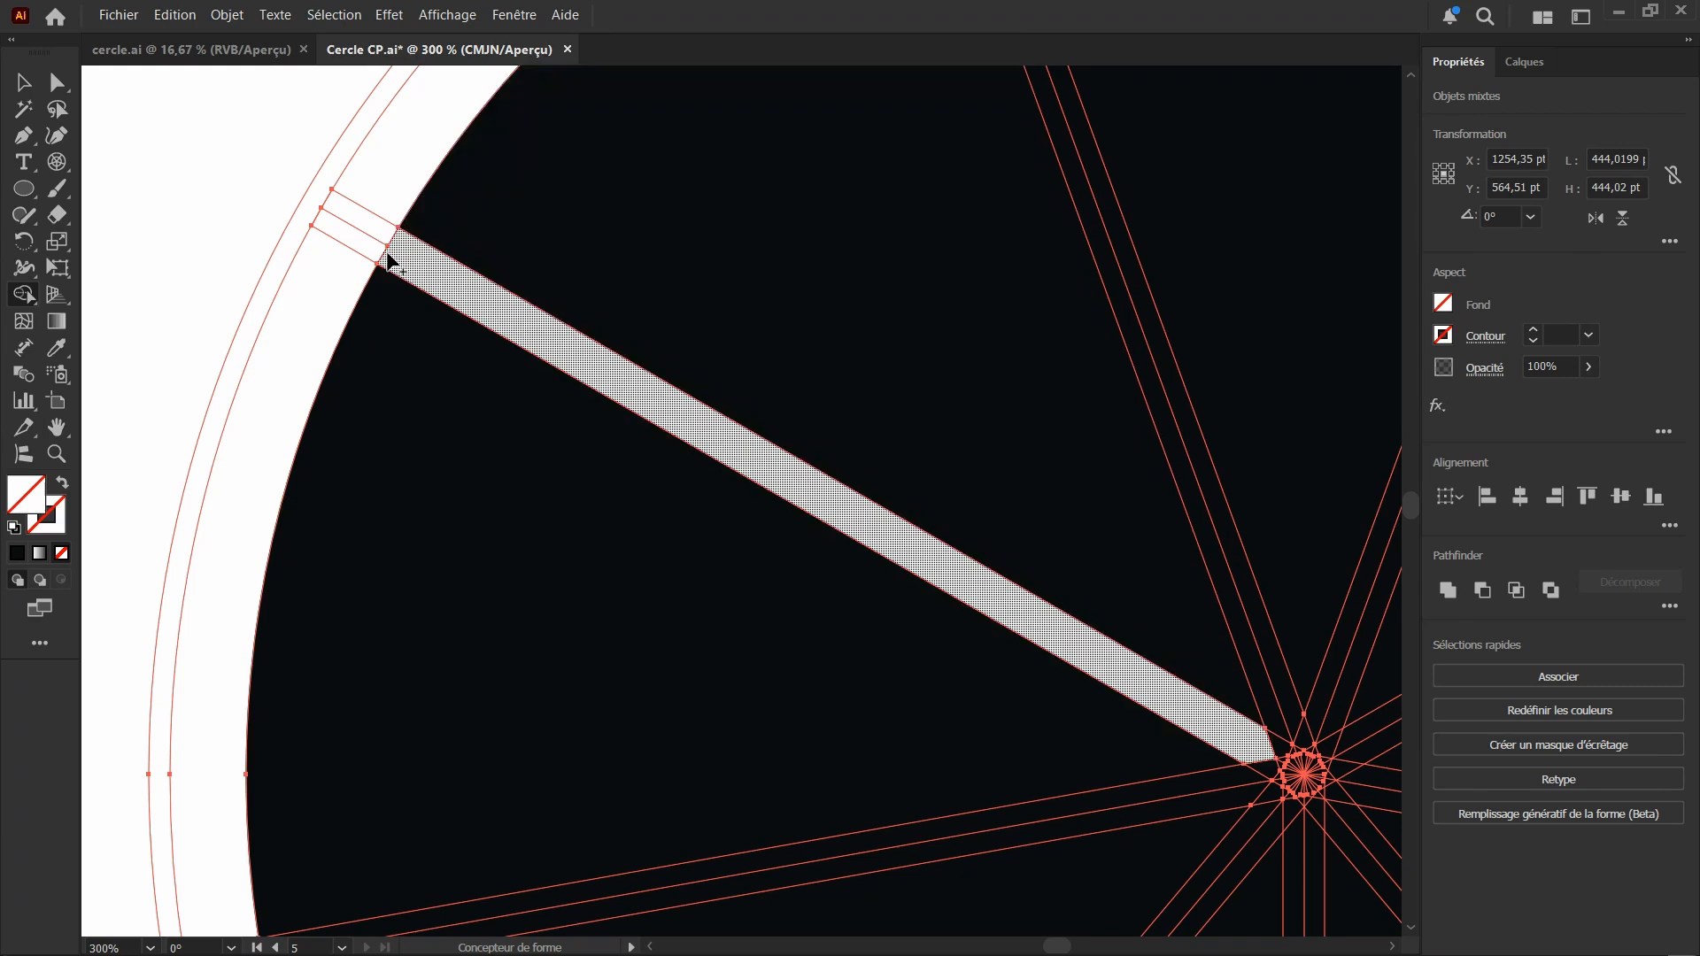
mouse_move(361, 240)
mouse_down()
mouse_move(325, 197)
mouse_move(340, 184)
mouse_up()
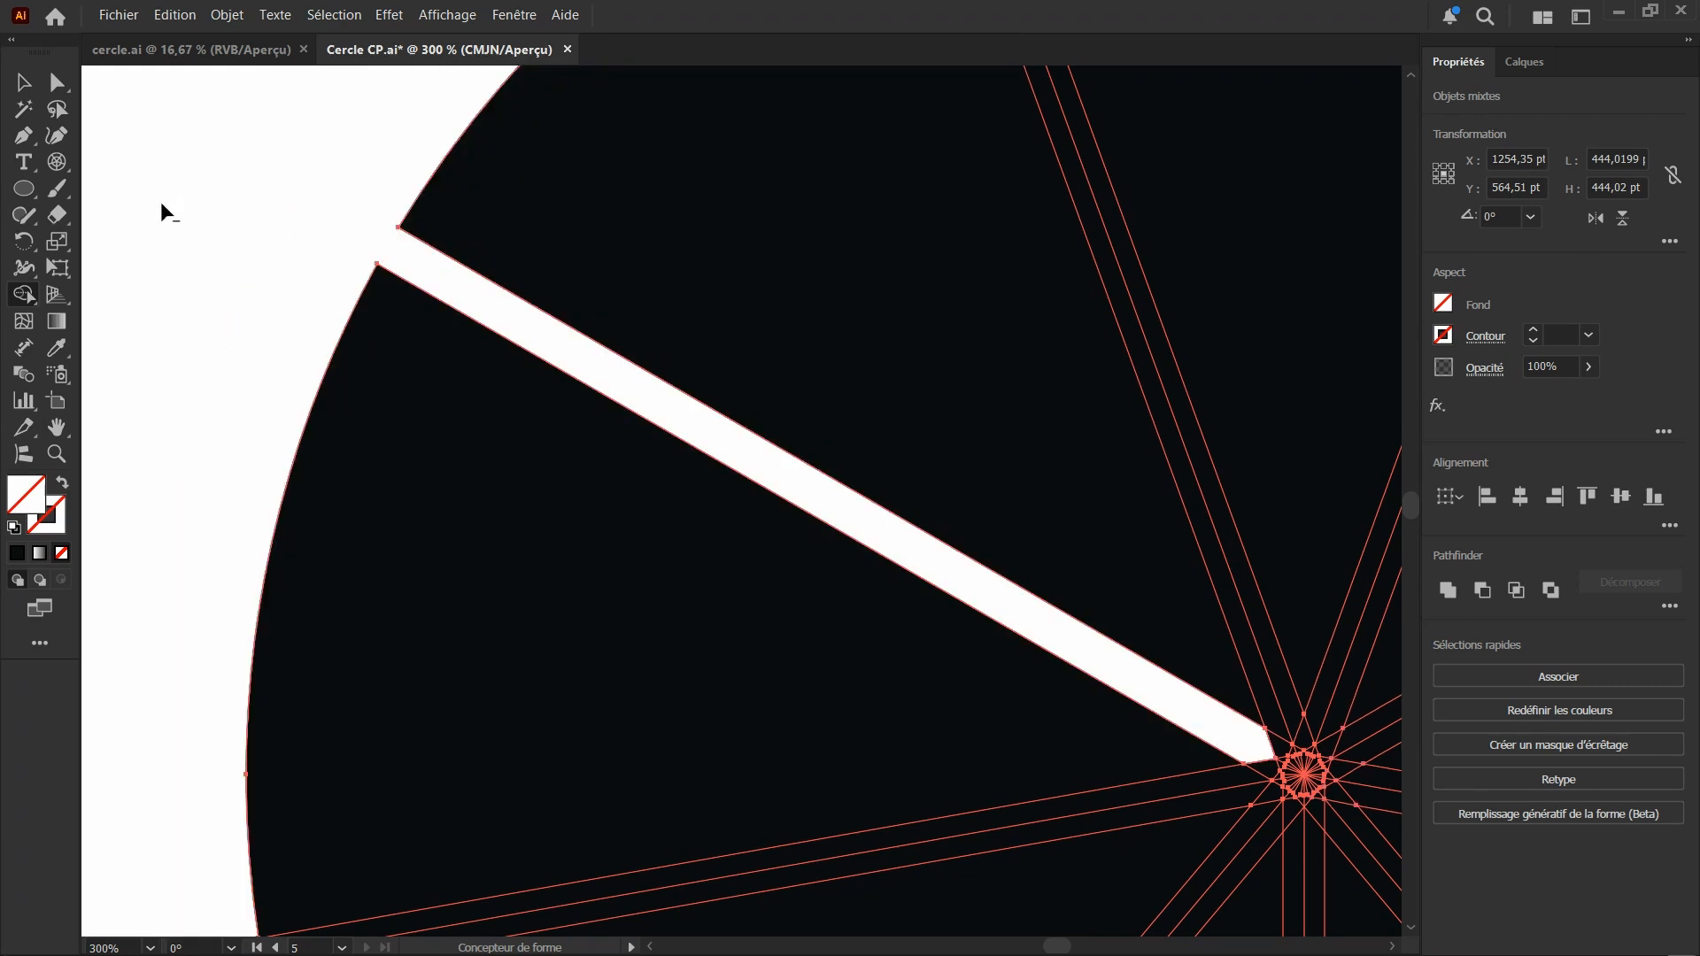
Subtract the divider strips on the right side and the vertical bottom strip from the circle with the Shape Builder
scroll(268, 327, down, 3)
scroll(543, 345, up, 2)
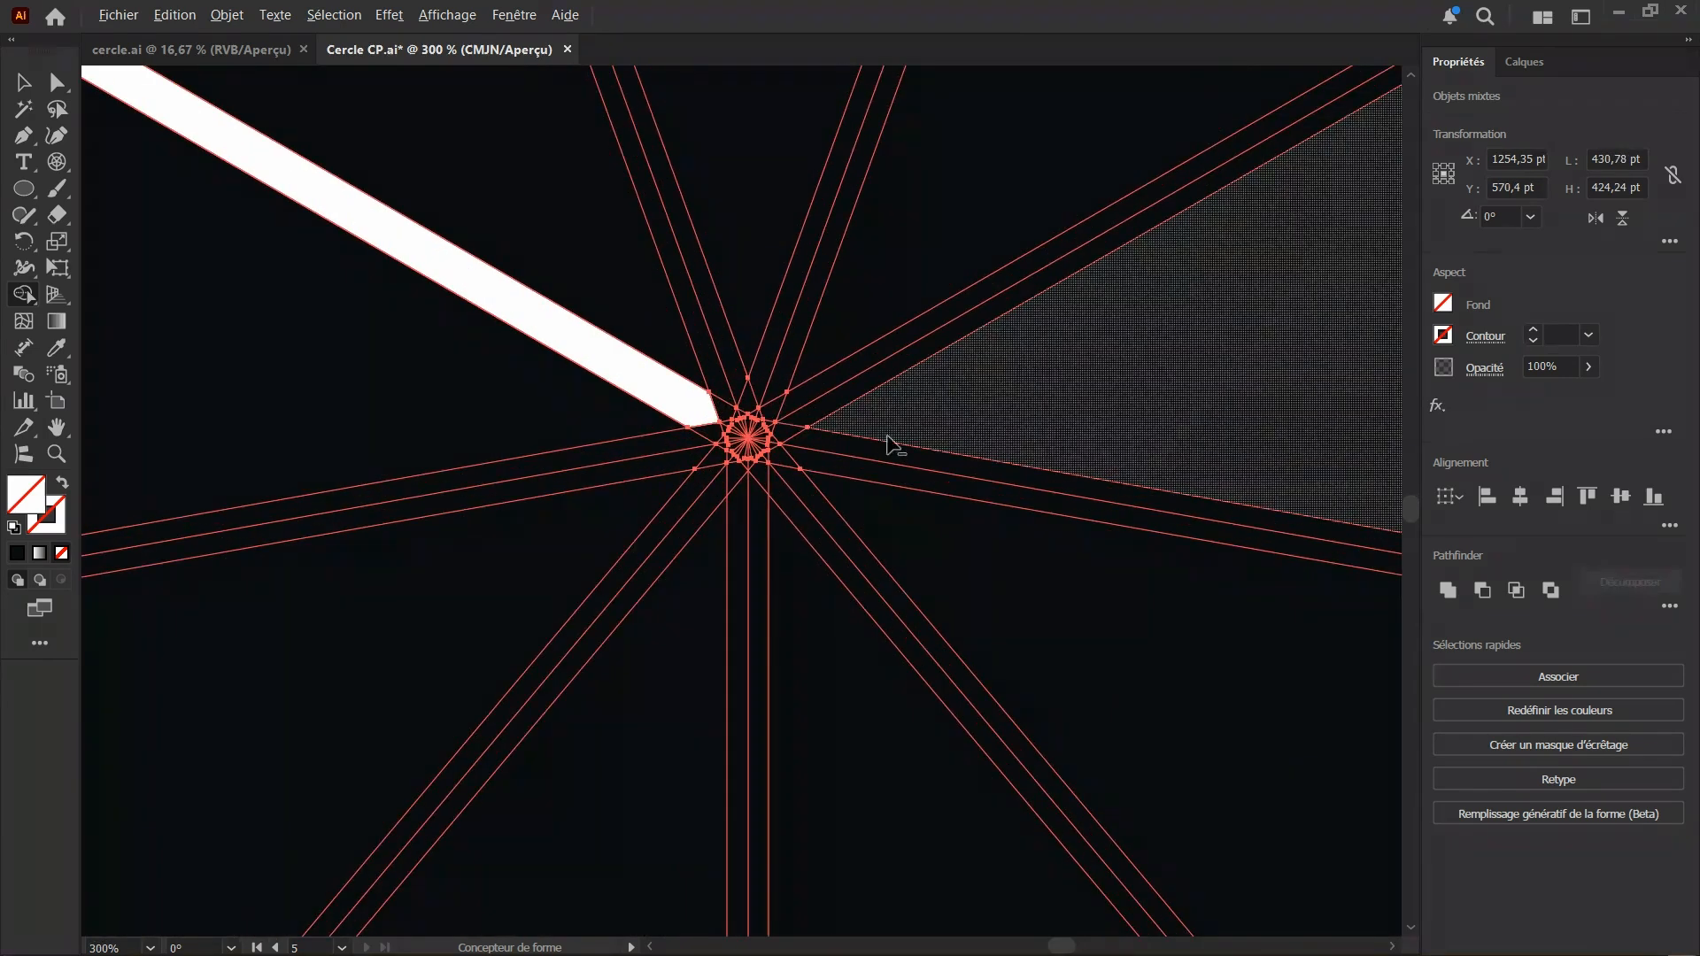
scroll(835, 376, up, 2)
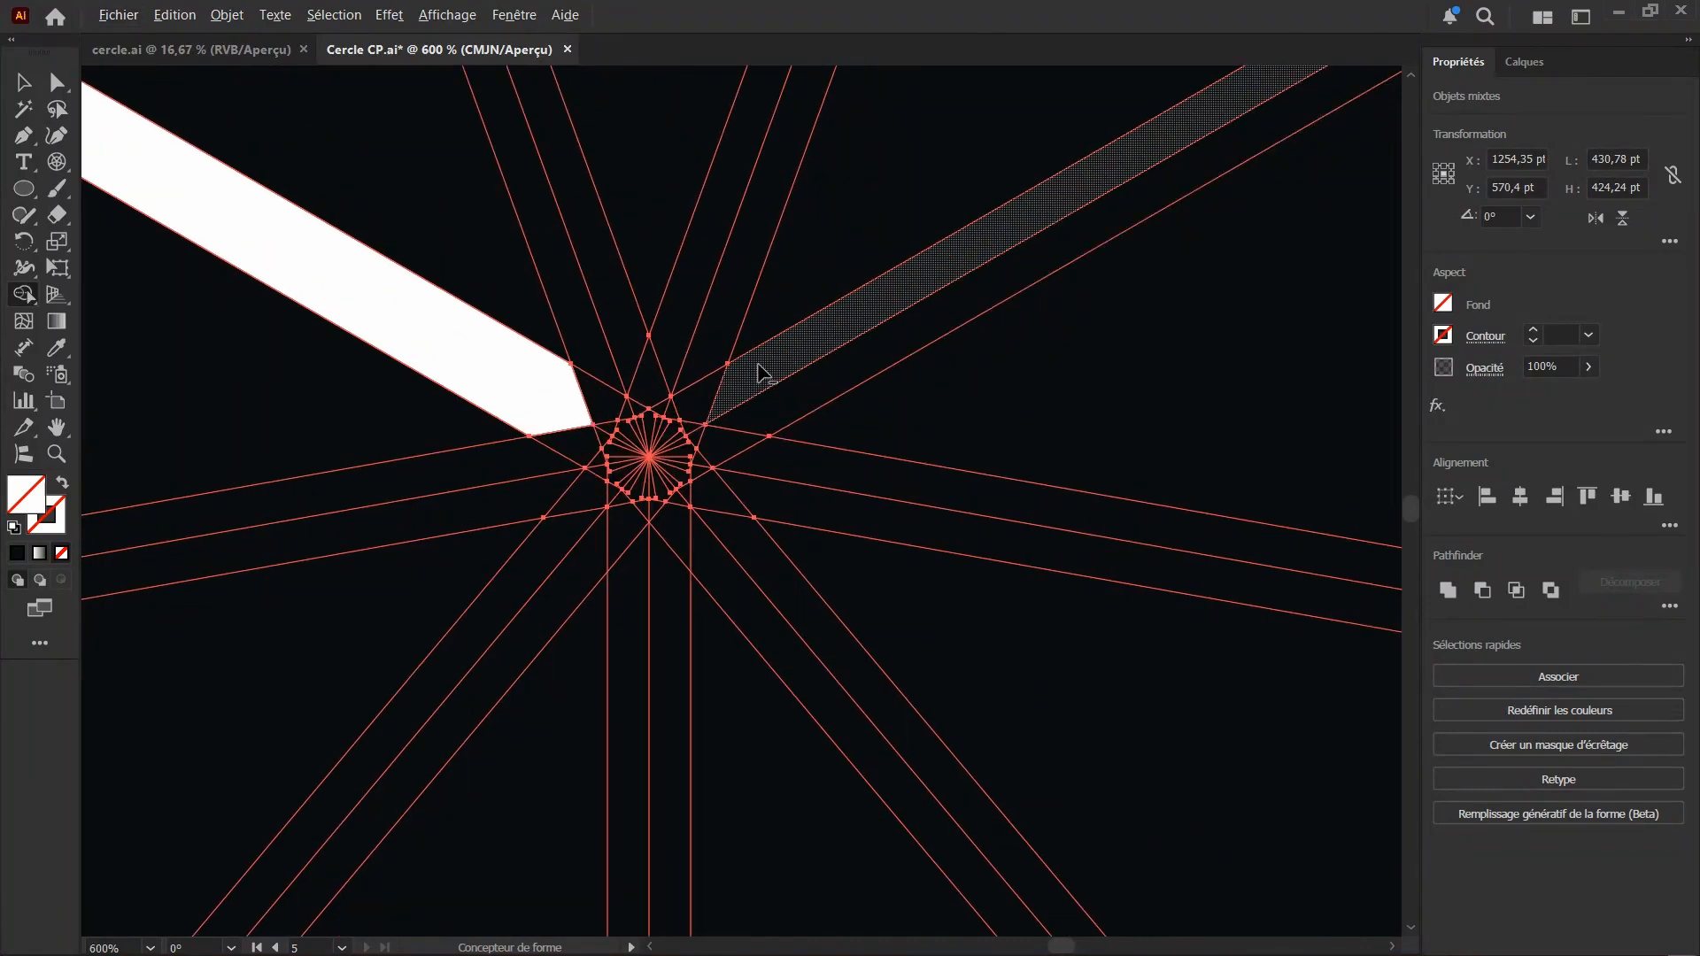
mouse_move(759, 365)
mouse_down()
mouse_move(709, 447)
mouse_move(721, 483)
mouse_move(751, 464)
mouse_move(731, 440)
mouse_move(702, 548)
mouse_move(663, 531)
mouse_move(647, 557)
mouse_move(610, 530)
mouse_move(571, 548)
mouse_up()
scroll(857, 466, down, 3)
scroll(695, 462, down, 2)
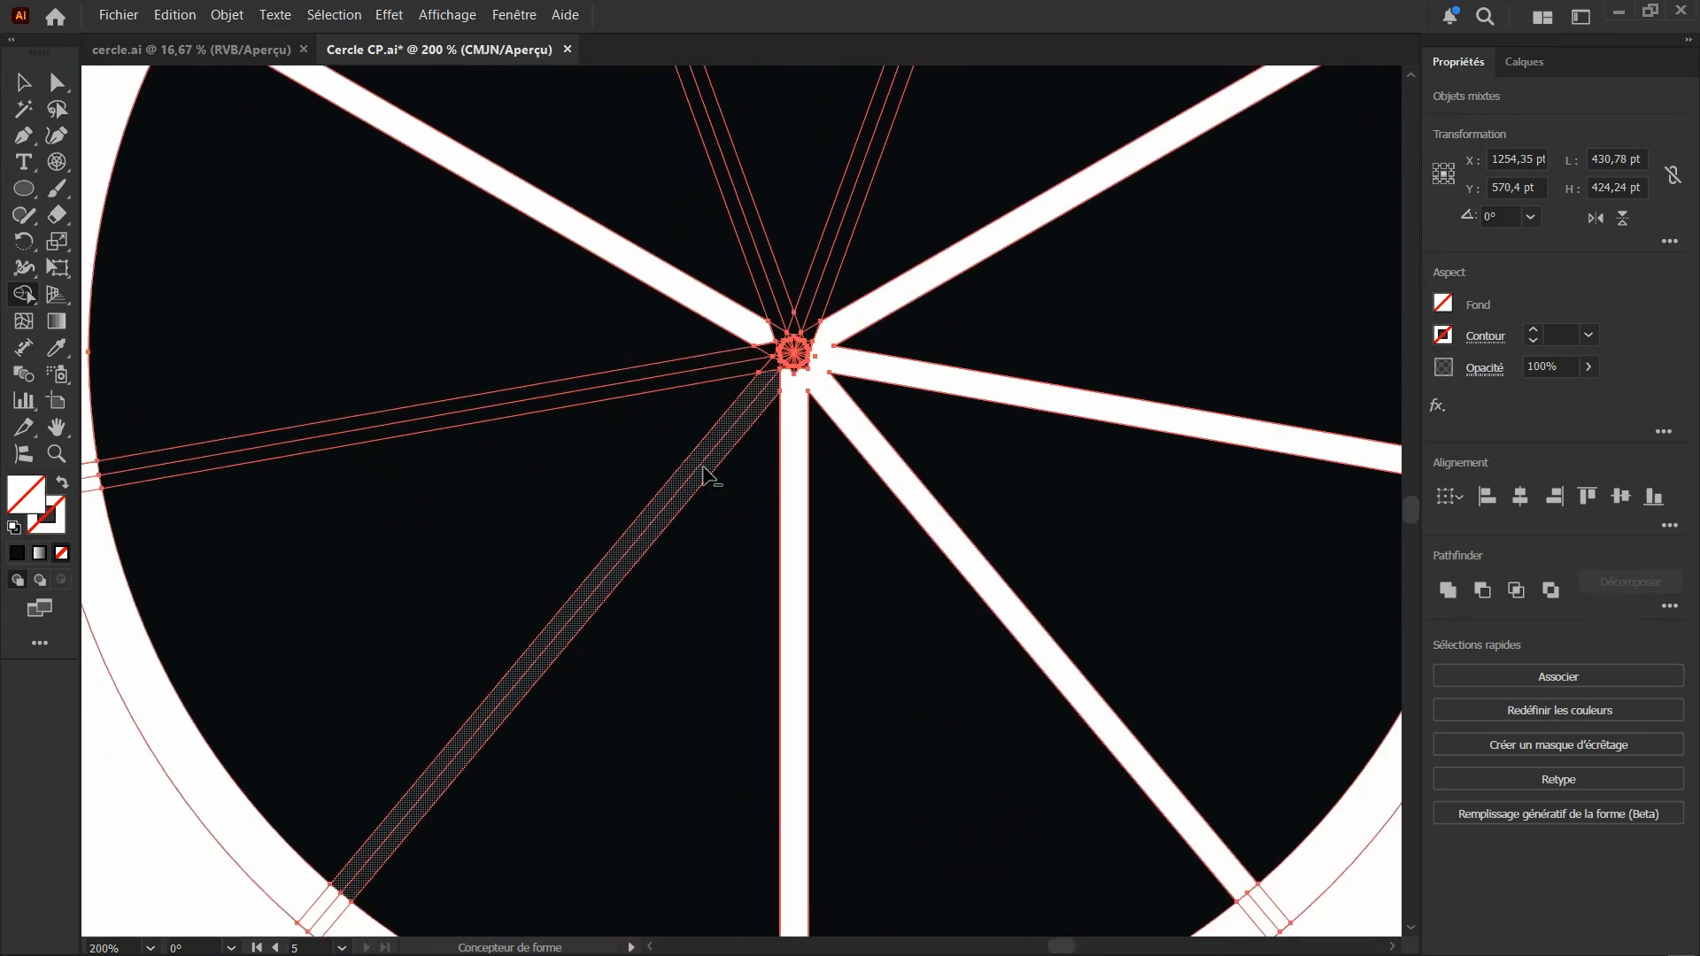
Subtract the lower-left, left and two top divider strips, undoing the accidental removal of a bottom segment
click(668, 429)
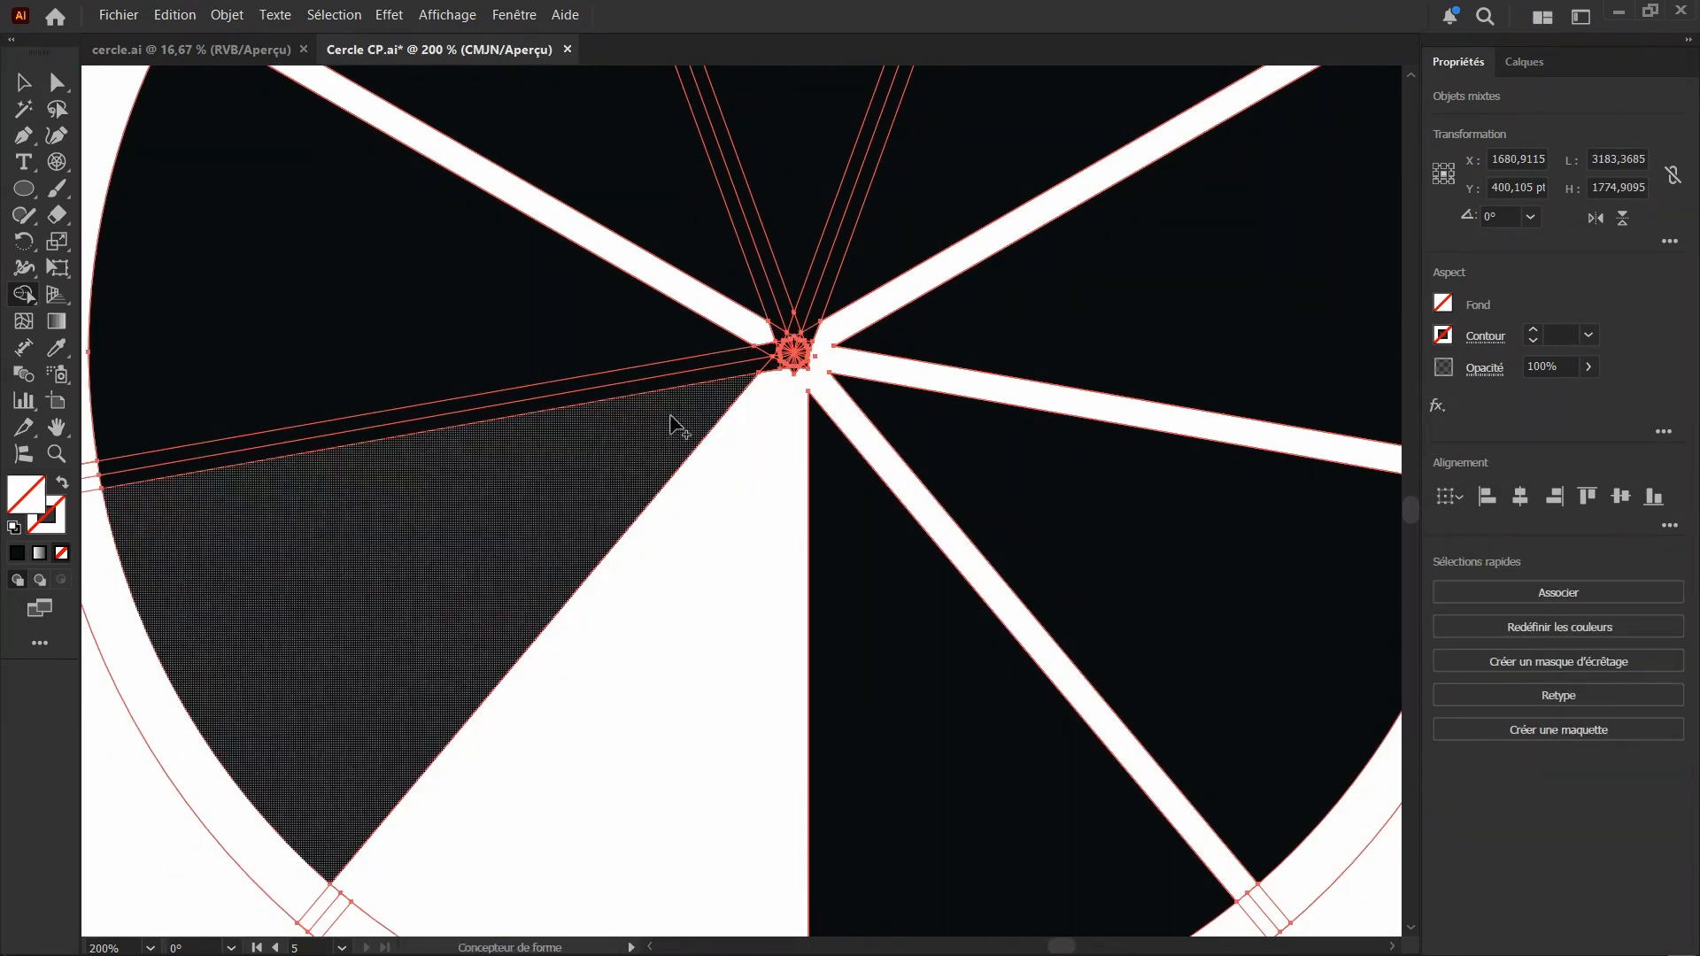
key(ctrl+z)
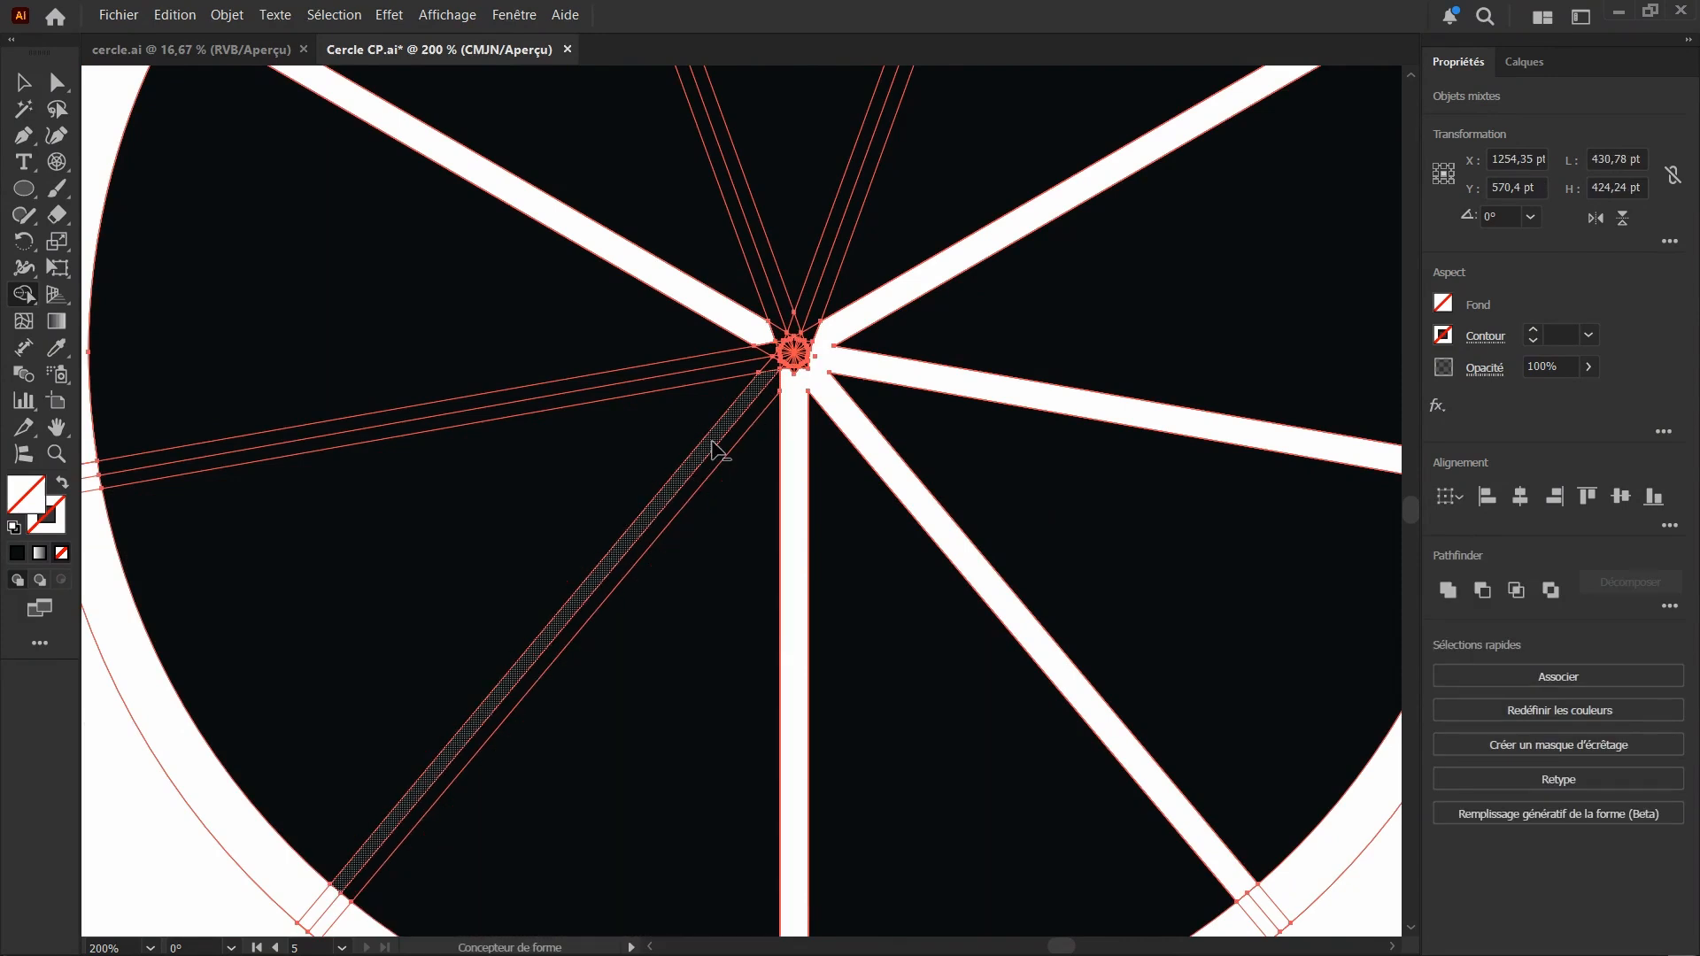
click(713, 443)
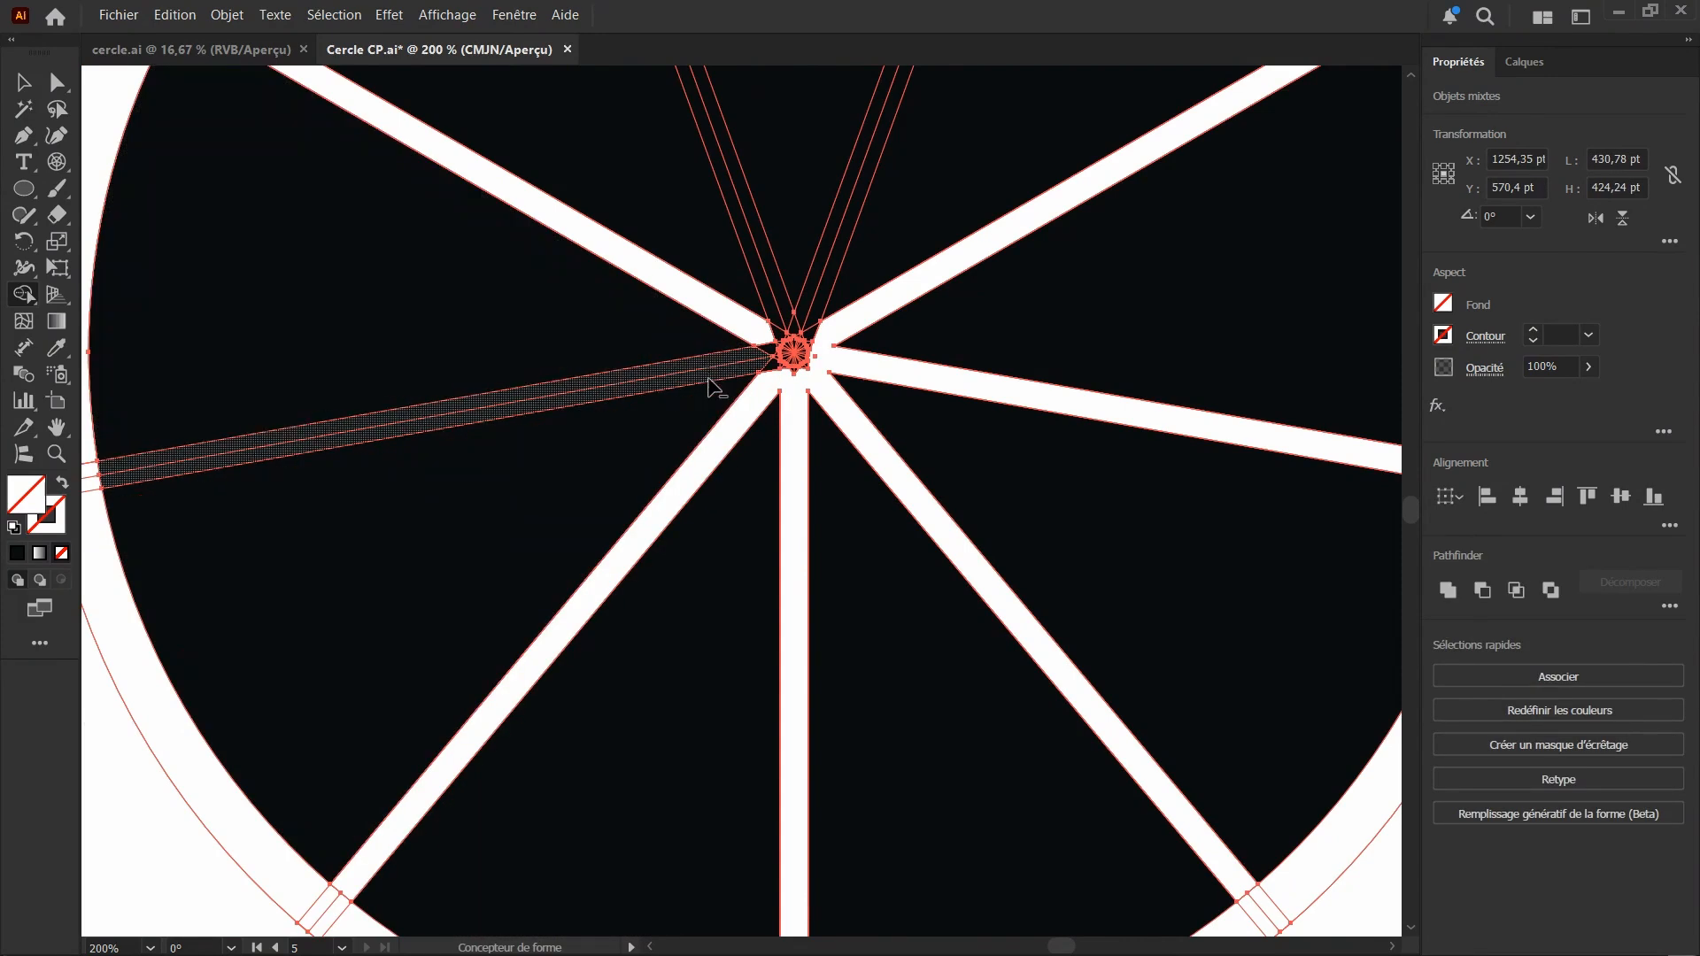
click(710, 383)
drag(772, 351, 768, 367)
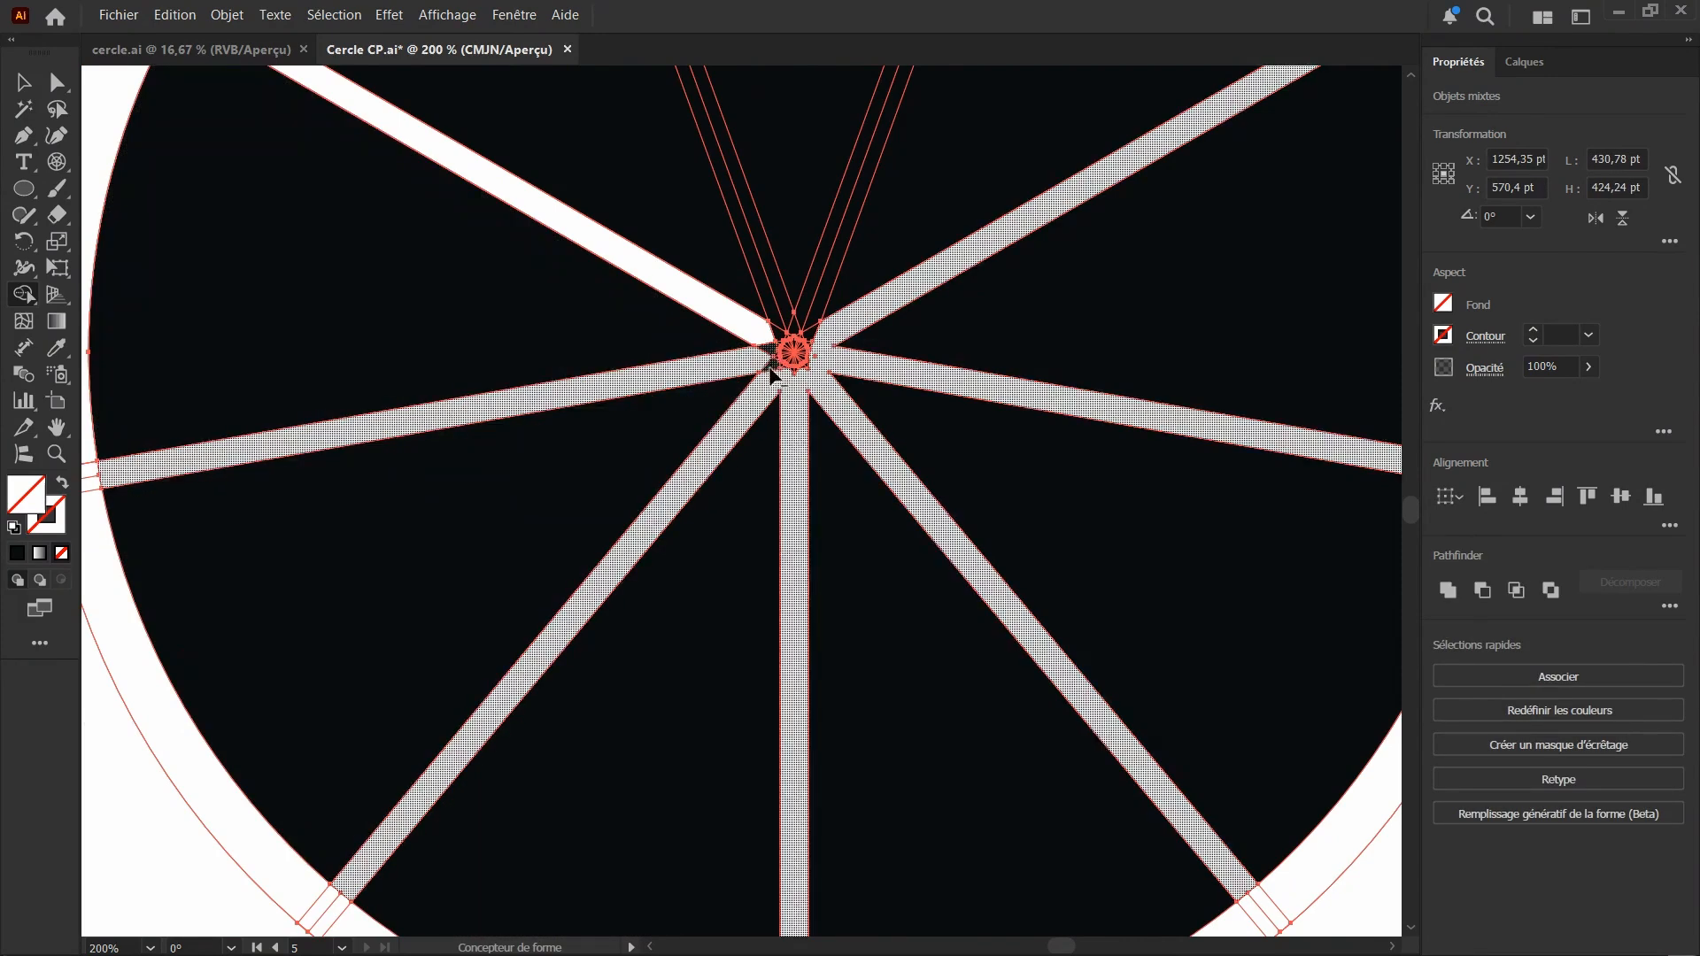
click(770, 297)
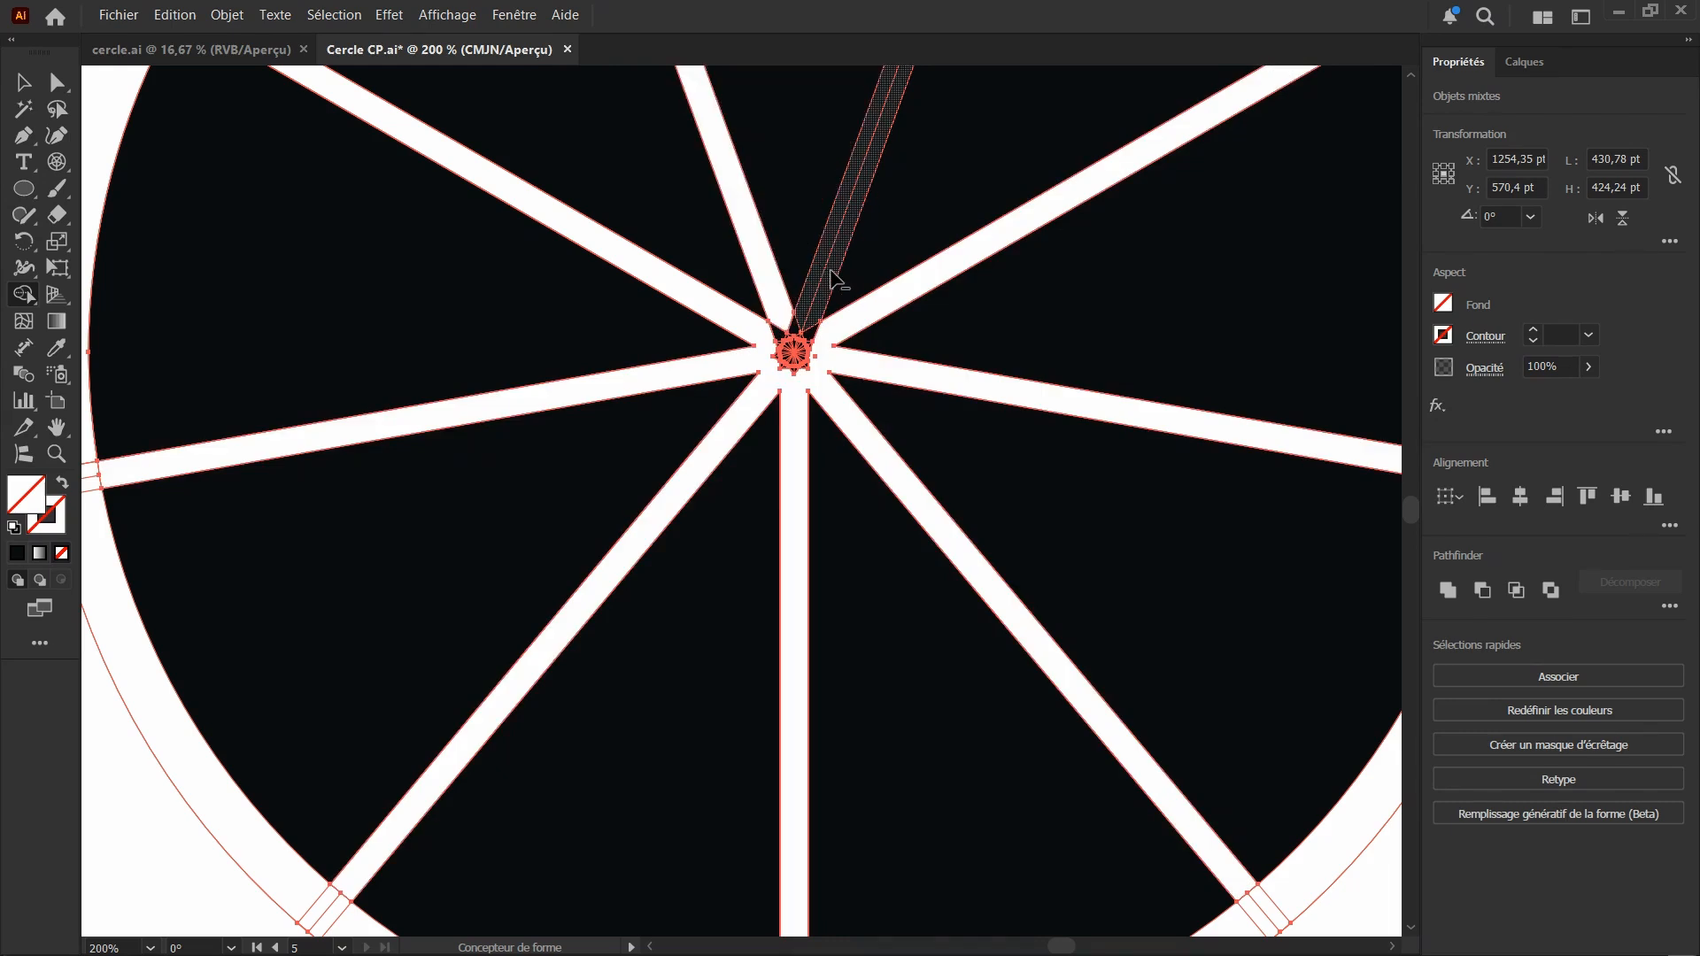
click(812, 282)
Clear the small star-shaped pieces where the dividers meet at the circle's centre and erase the stray points left there
scroll(794, 370, up, 3)
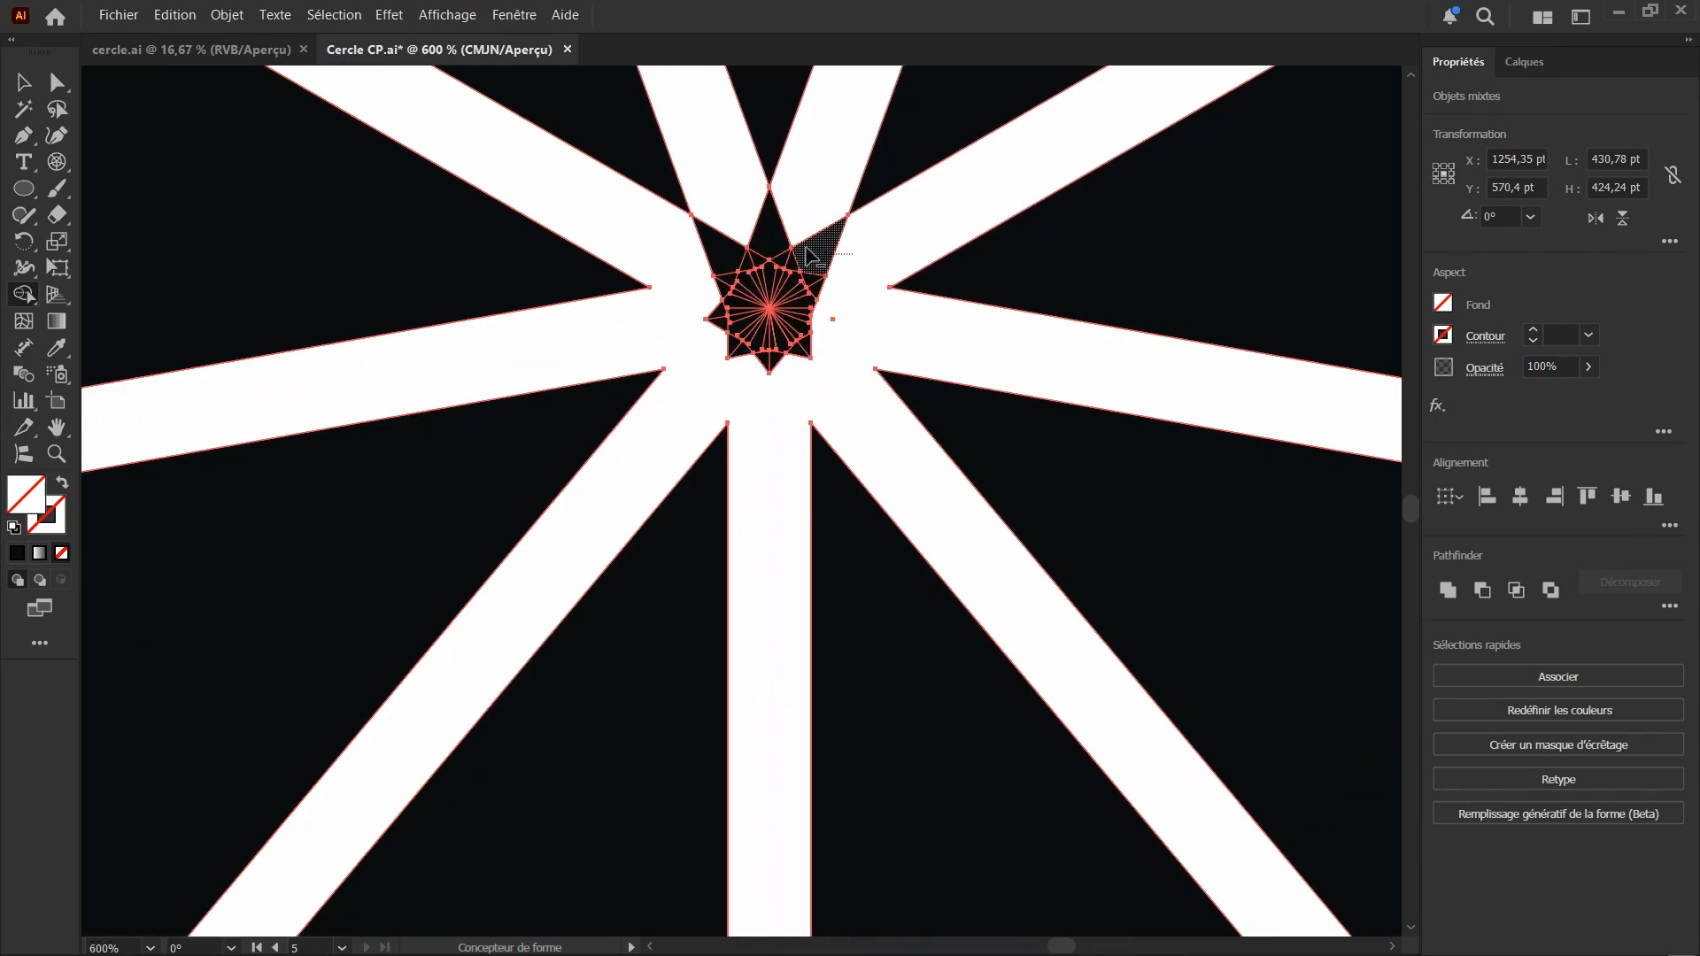
mouse_move(808, 257)
mouse_down()
mouse_move(701, 229)
mouse_move(740, 267)
mouse_move(826, 239)
mouse_move(734, 303)
mouse_move(748, 258)
mouse_move(711, 292)
mouse_move(758, 322)
mouse_move(709, 356)
mouse_move(814, 308)
mouse_move(839, 266)
mouse_move(768, 378)
mouse_move(745, 329)
mouse_move(696, 329)
mouse_up()
scroll(796, 345, down, 3)
scroll(779, 354, up, 2)
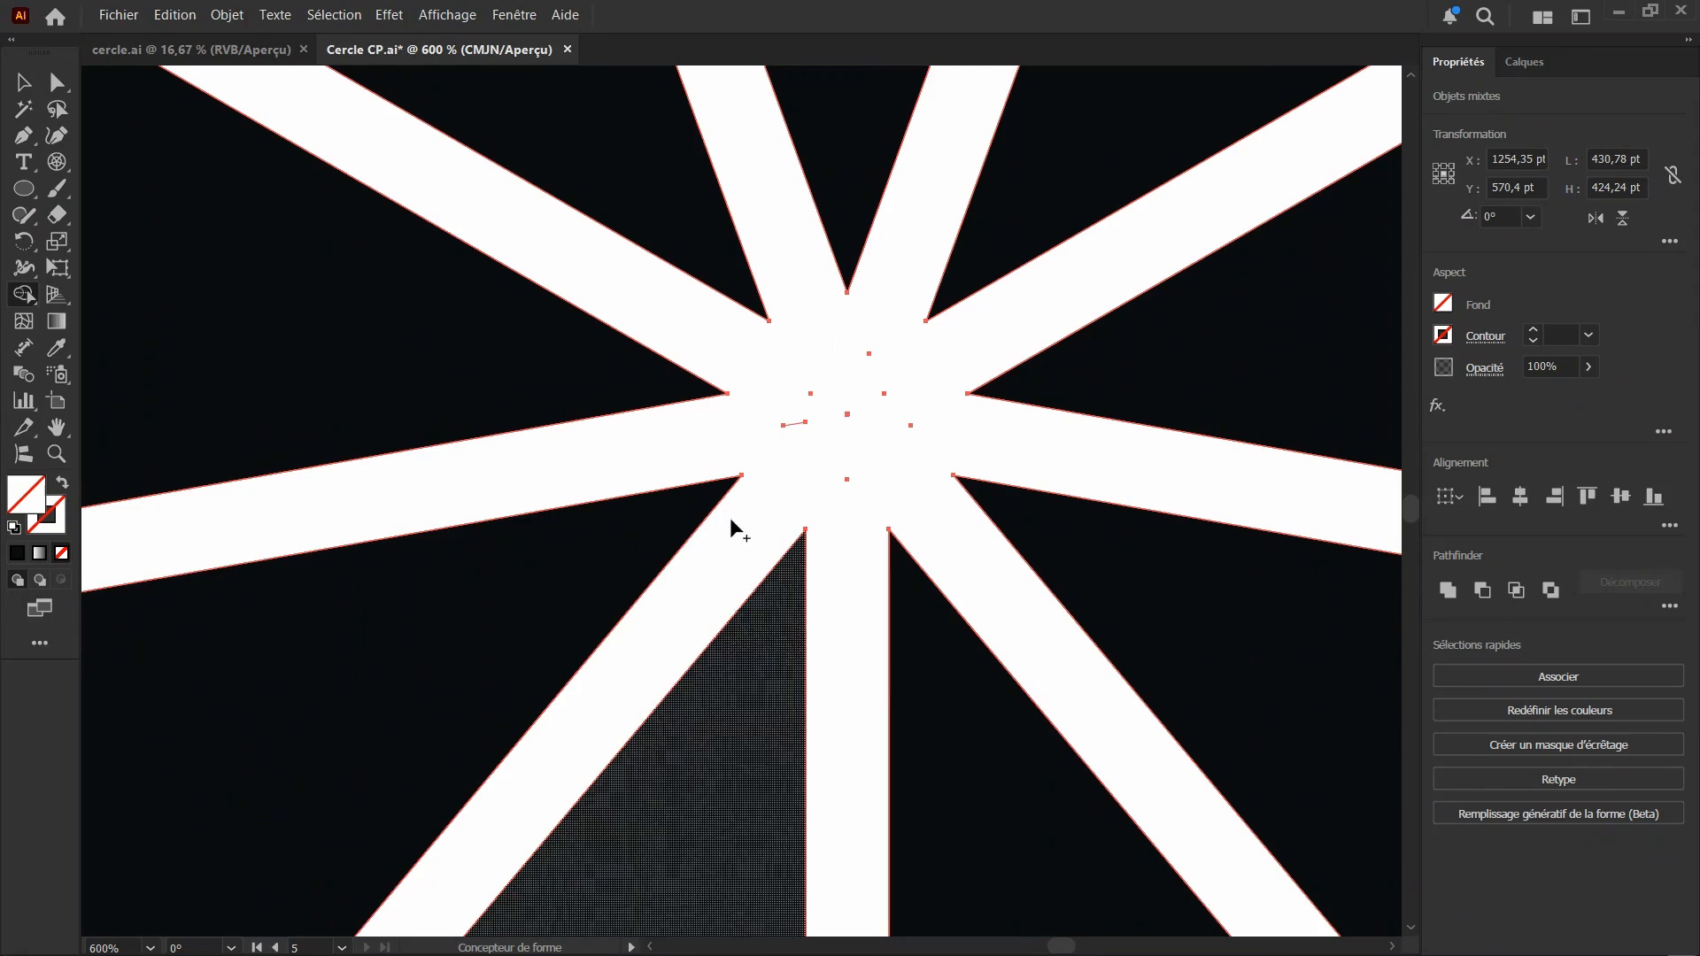
click(55, 215)
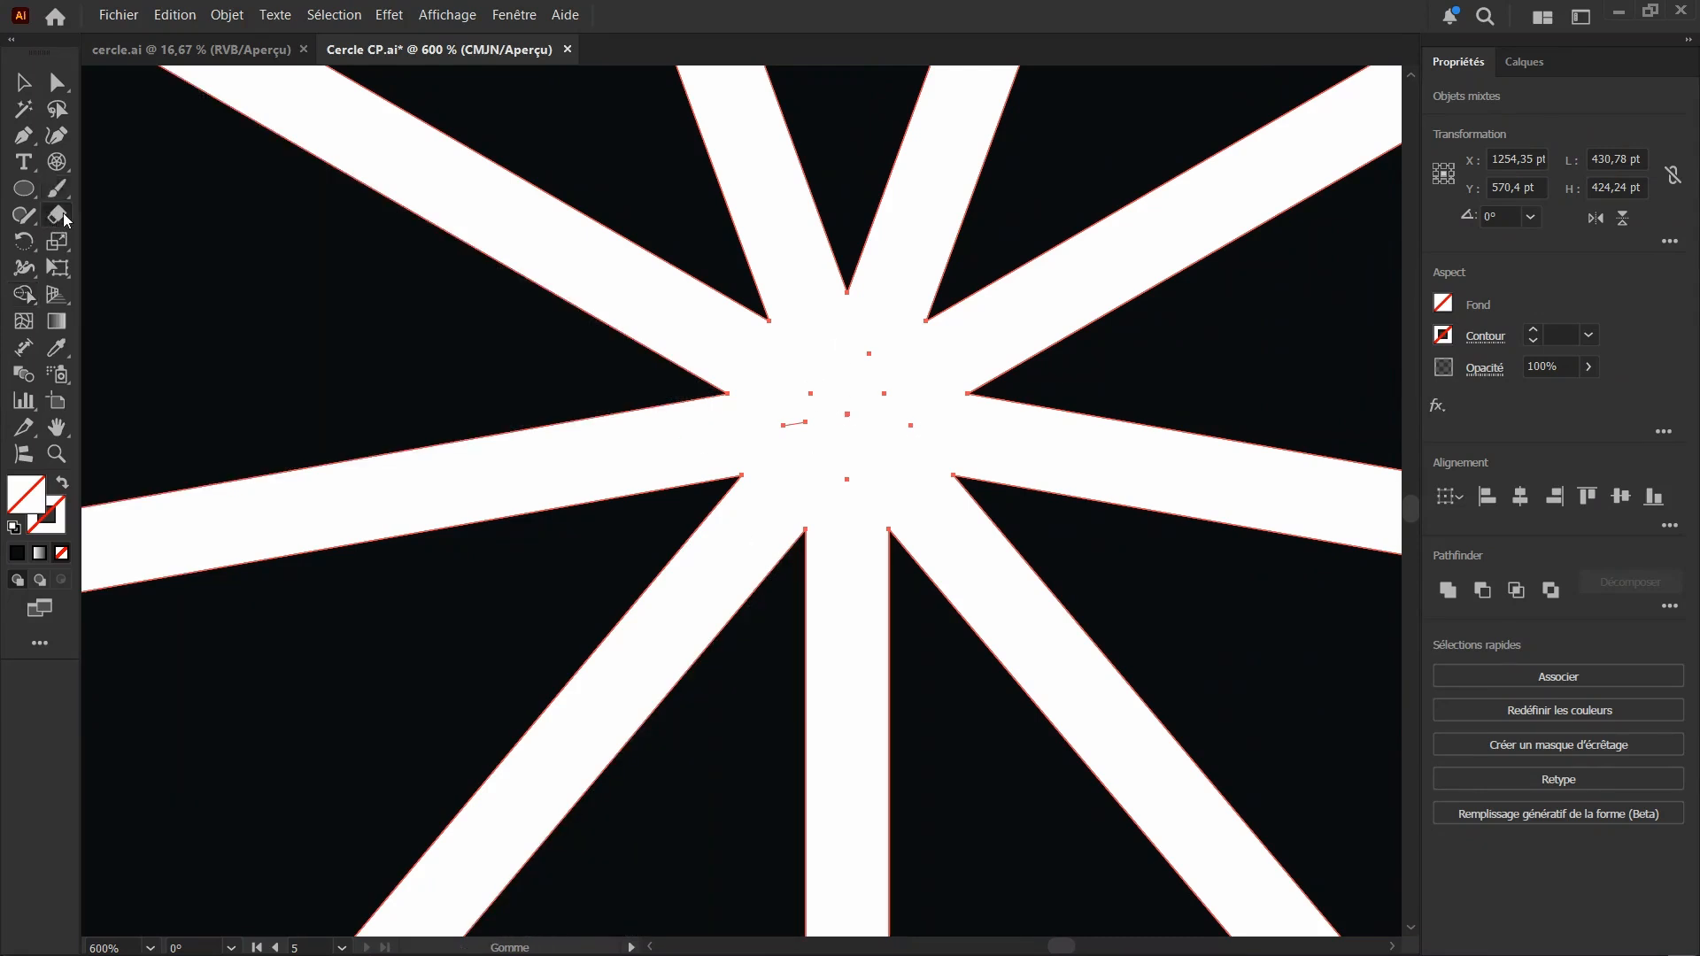
mouse_move(770, 339)
mouse_down()
mouse_move(800, 391)
mouse_move(853, 364)
mouse_move(884, 413)
mouse_move(842, 436)
mouse_up()
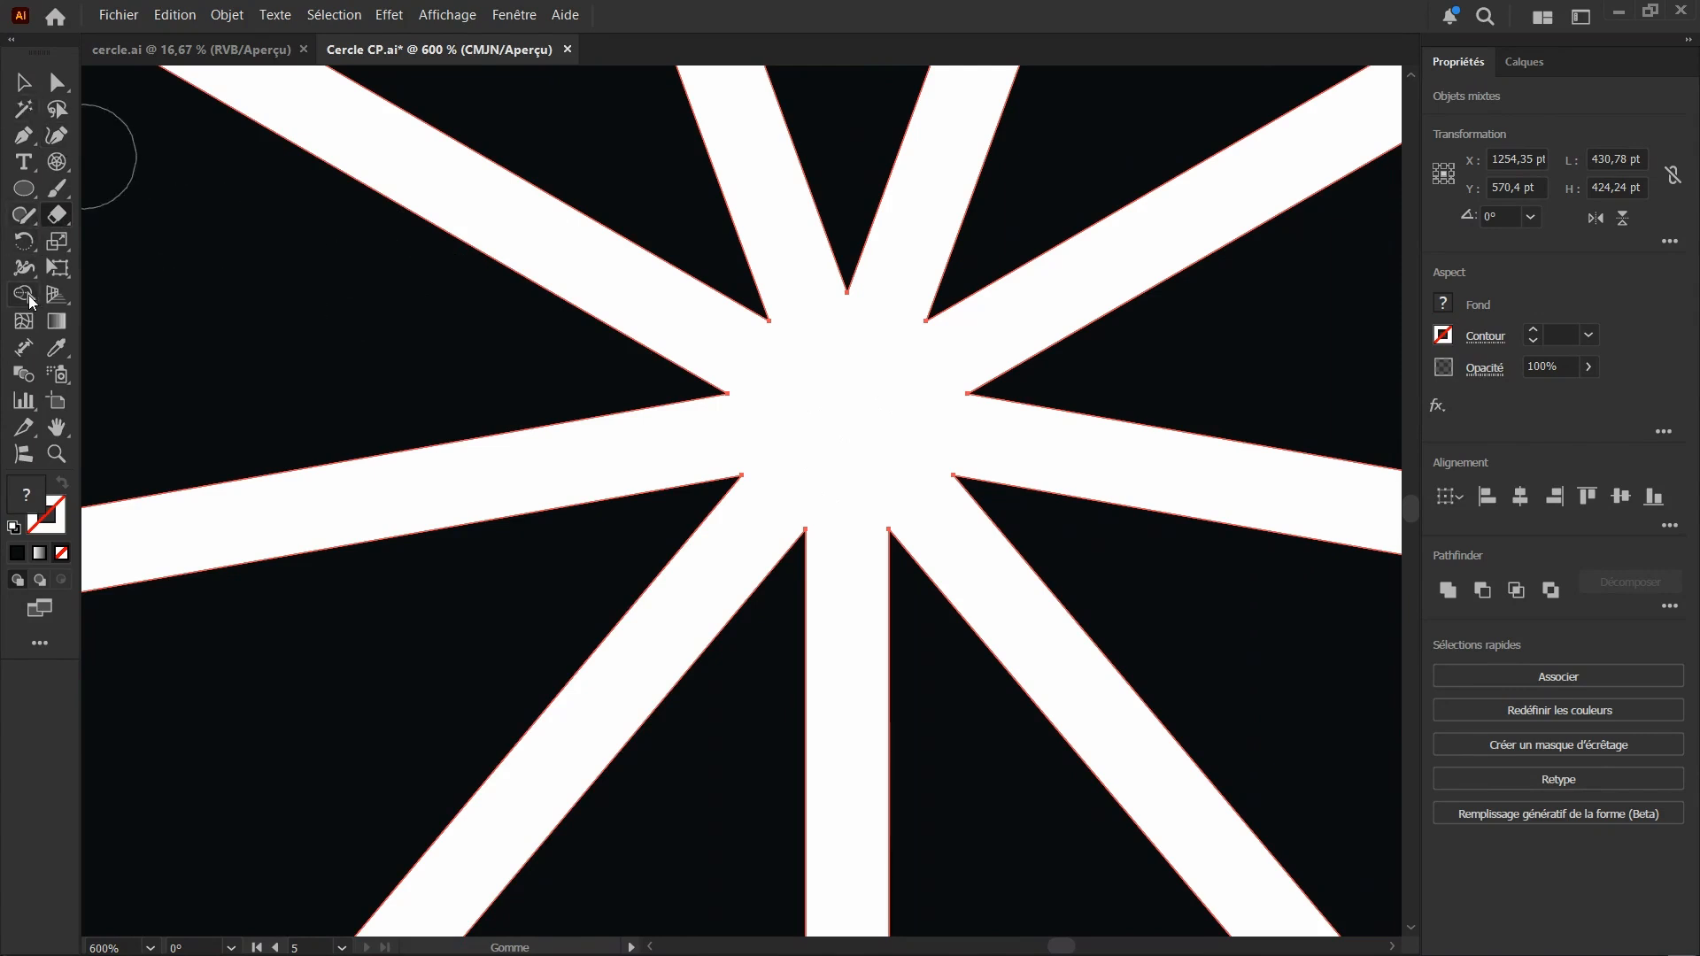
Subtract the grid stubs and ring remnants protruding beyond the circle's right and bottom edges with the Shape Builder
click(24, 295)
scroll(512, 455, down, 4)
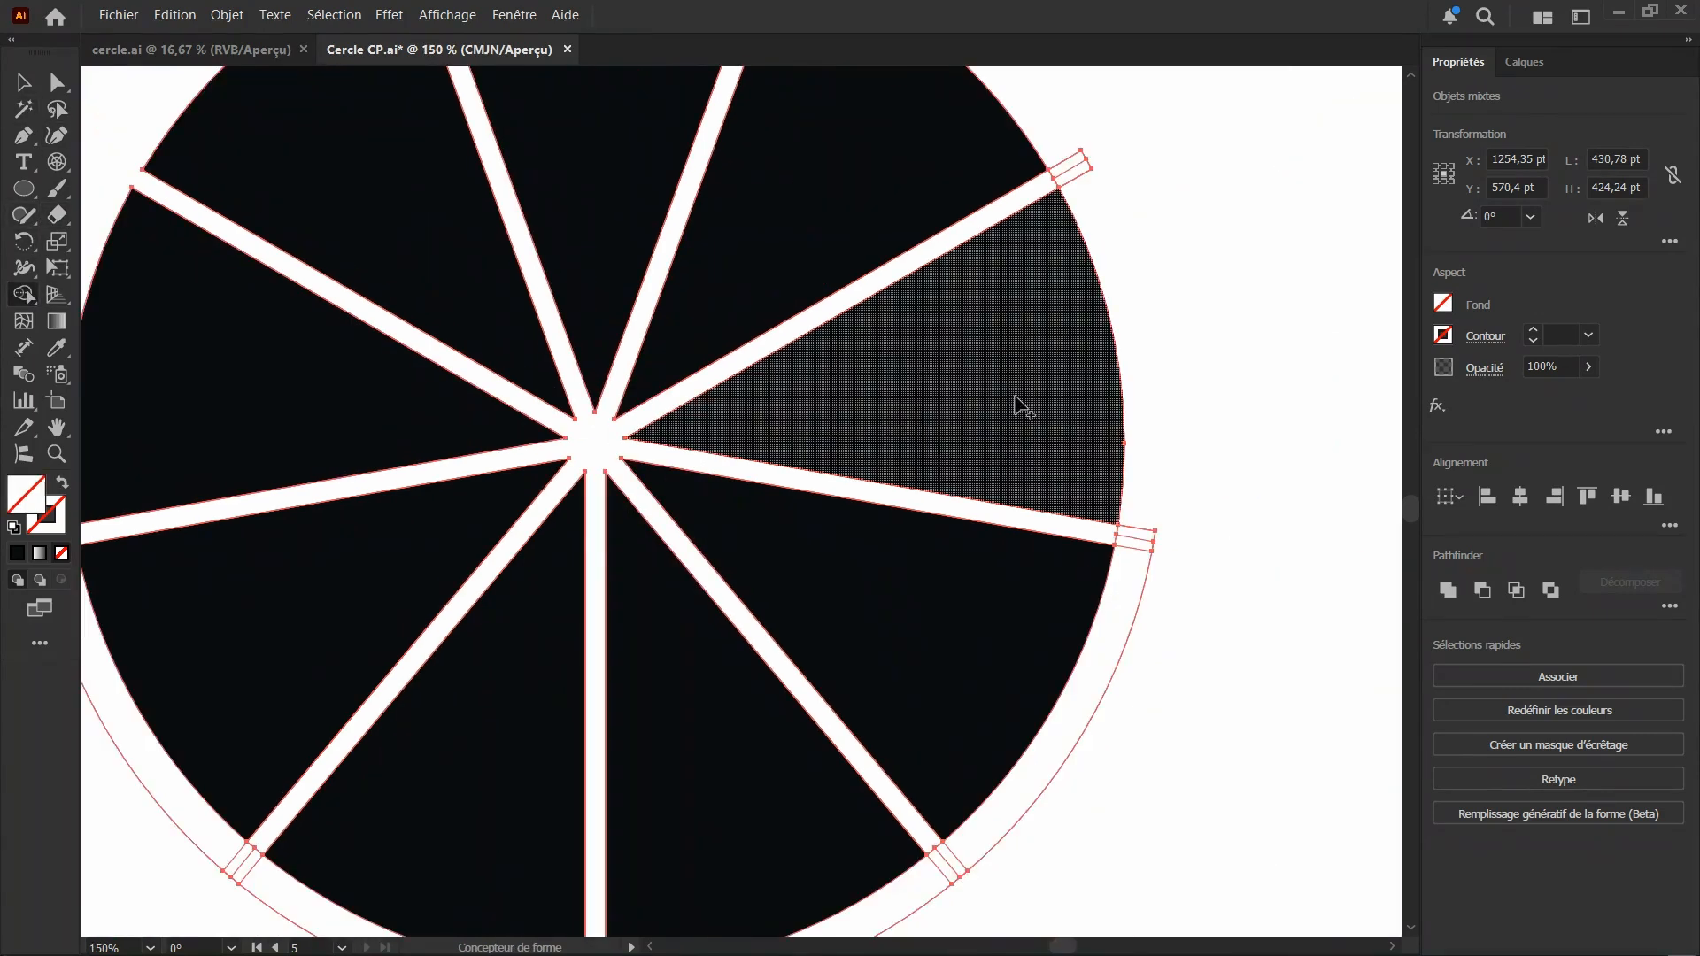
scroll(1116, 265, down, 3)
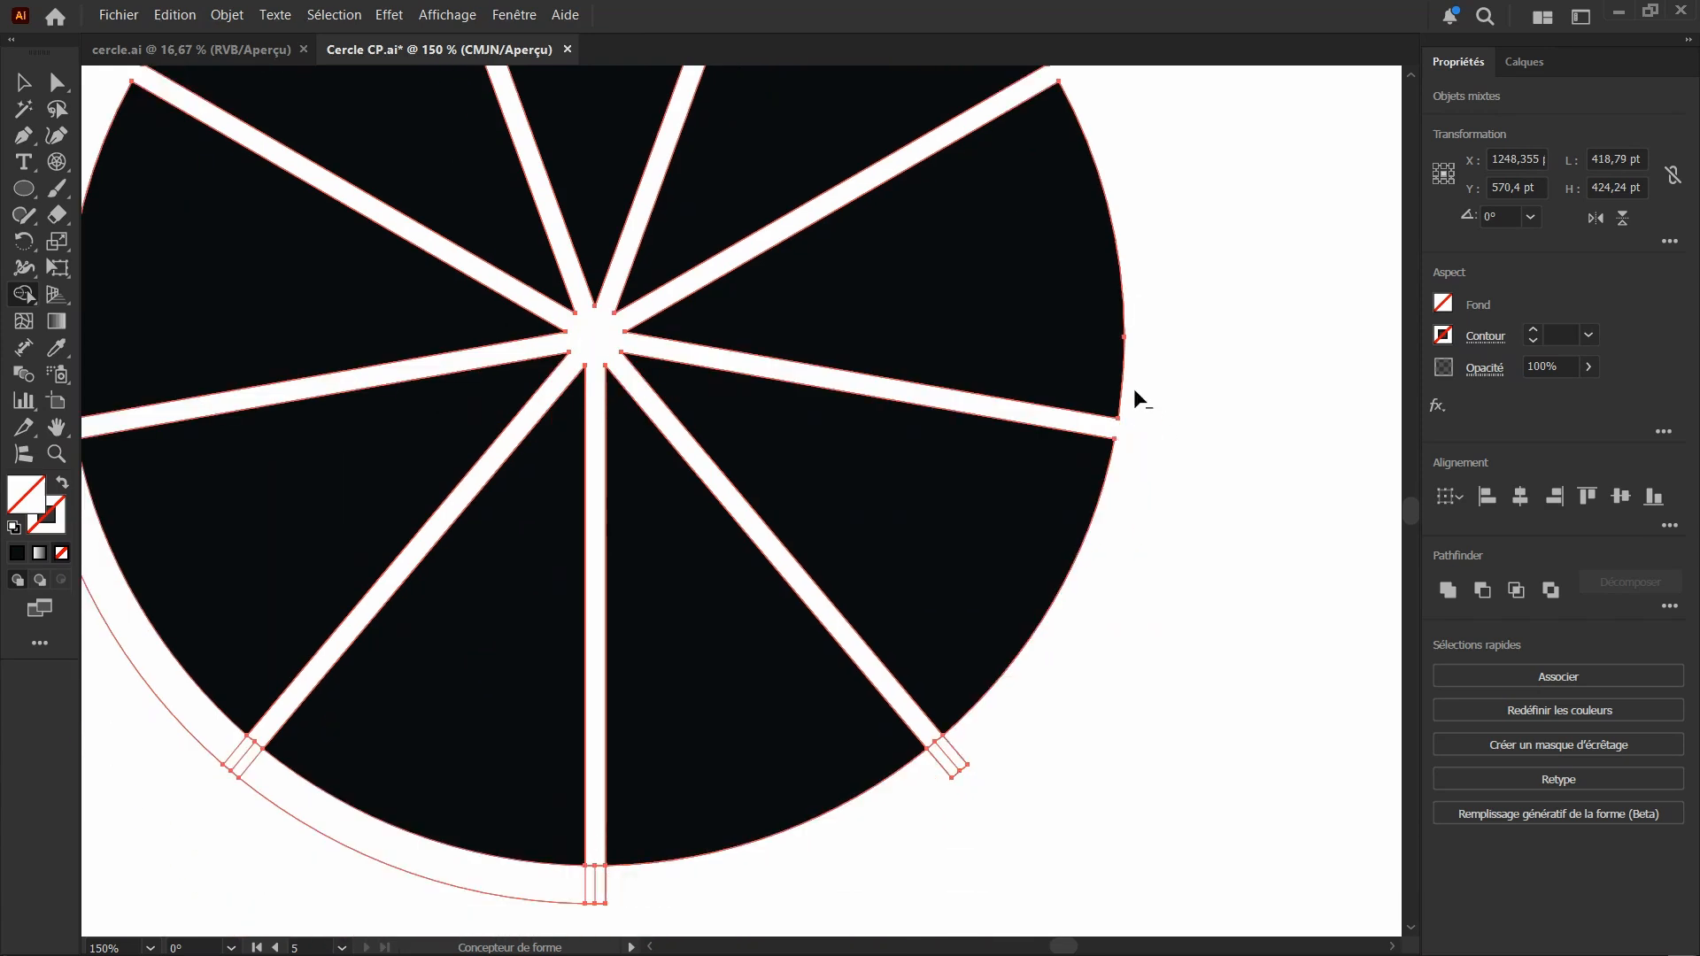
scroll(1129, 390, down, 3)
scroll(981, 510, up, 1)
drag(932, 432, 860, 414)
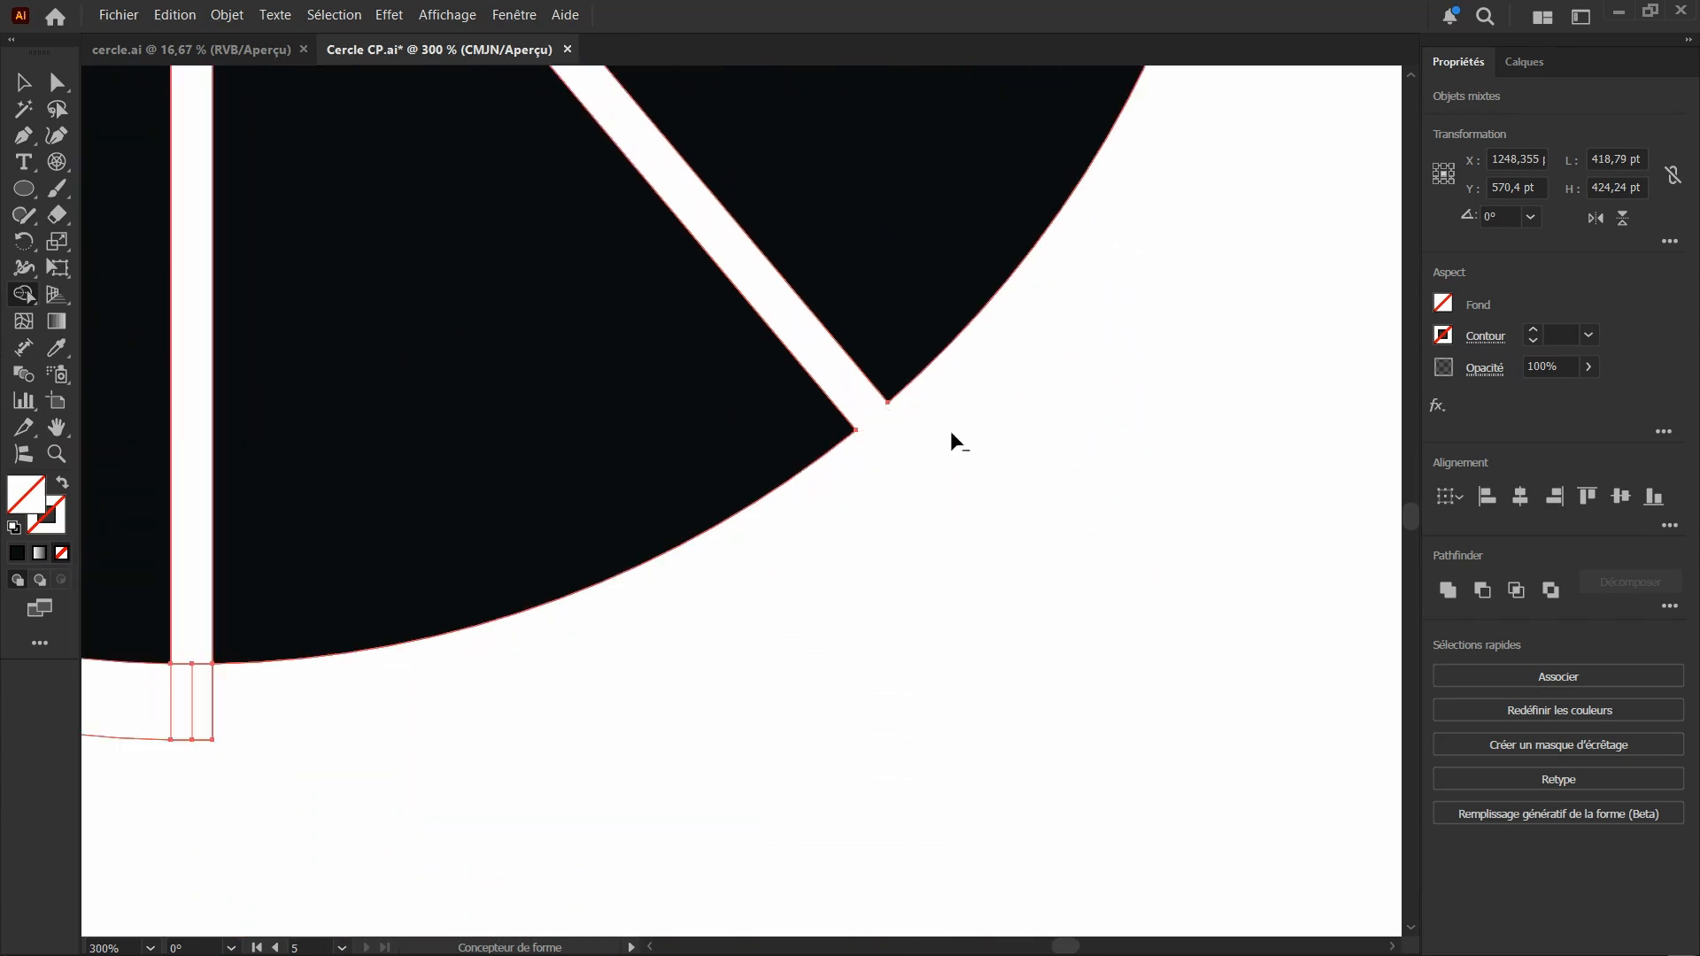
scroll(1197, 480, down, 5)
scroll(1074, 446, up, 3)
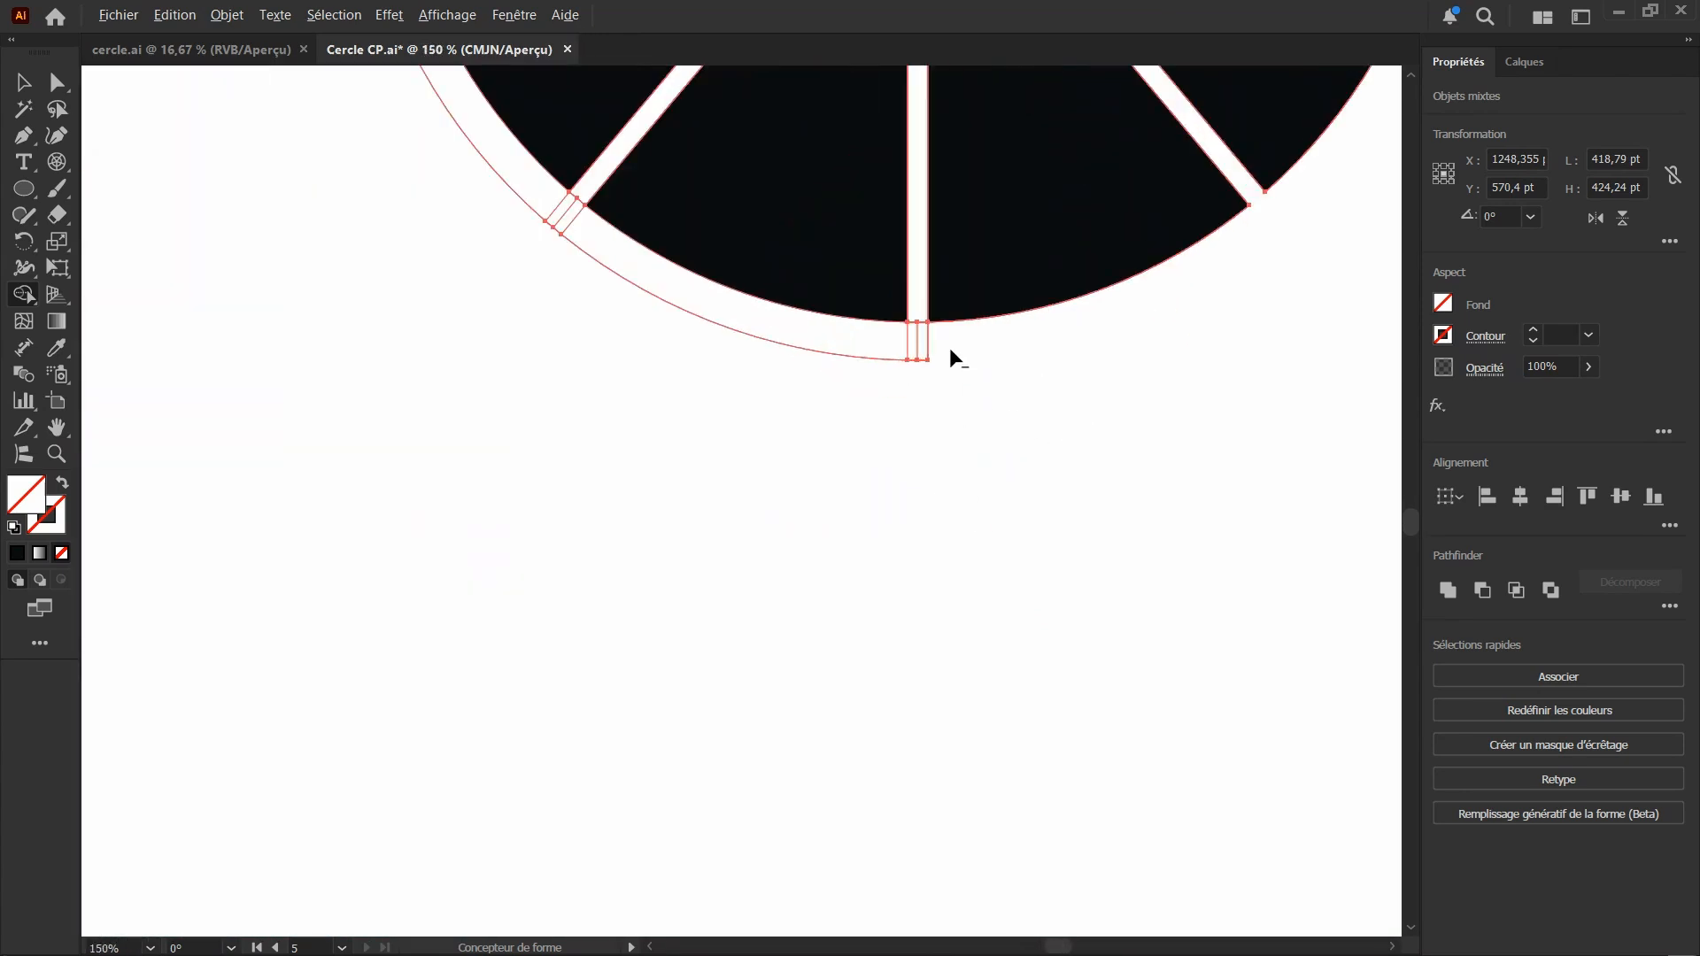
mouse_move(907, 381)
mouse_down()
mouse_move(896, 365)
mouse_move(920, 347)
mouse_up()
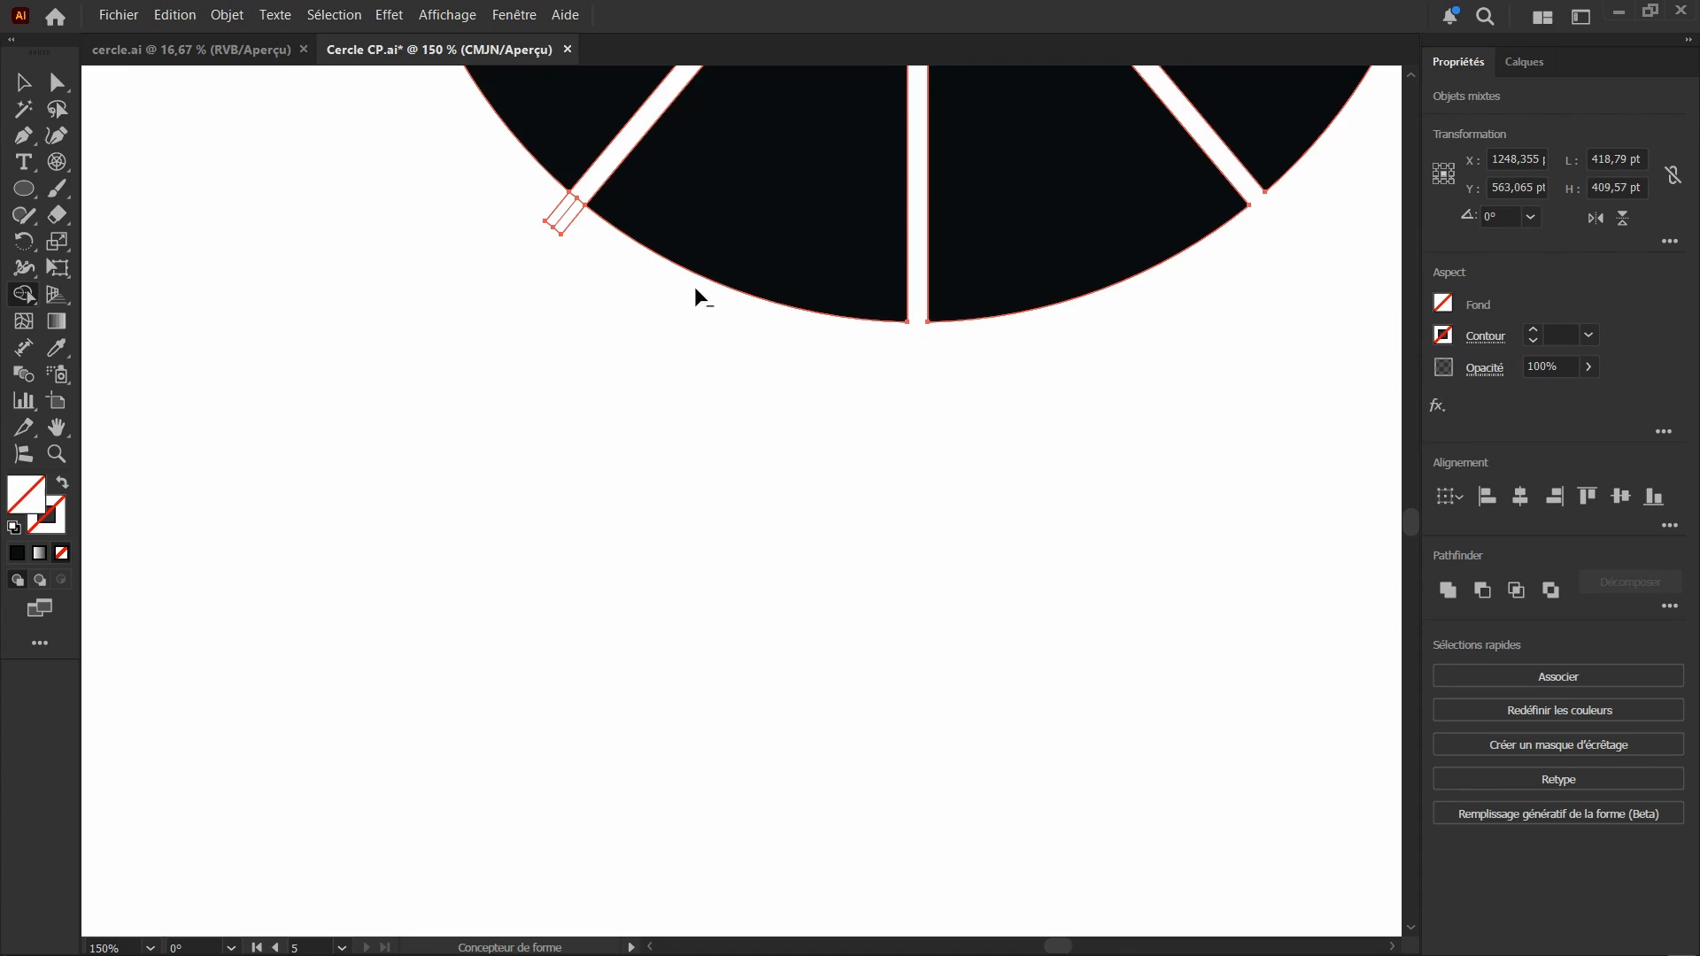
Subtract the remaining divider stubs along the circle's left and top edges and erase the stray point above the circle
scroll(620, 279, up, 5)
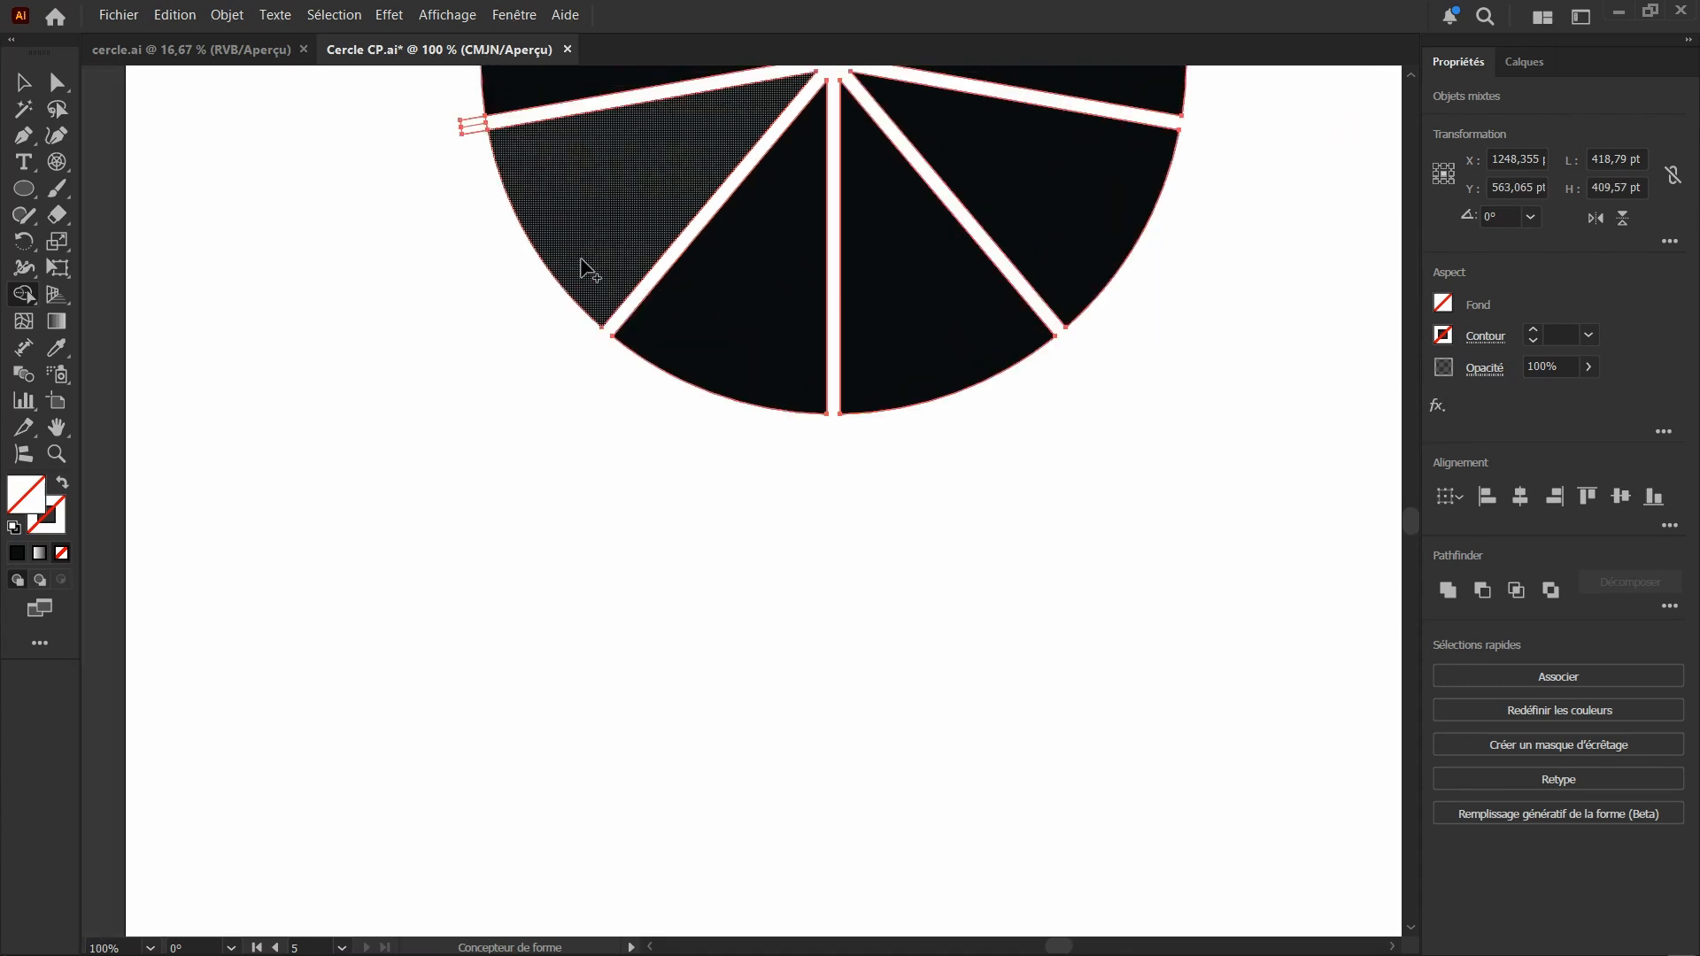
alt+scroll(417, 323, up, 4)
mouse_move(517, 338)
mouse_down()
mouse_move(524, 454)
mouse_move(535, 416)
mouse_up()
alt+scroll(531, 336, down, 4)
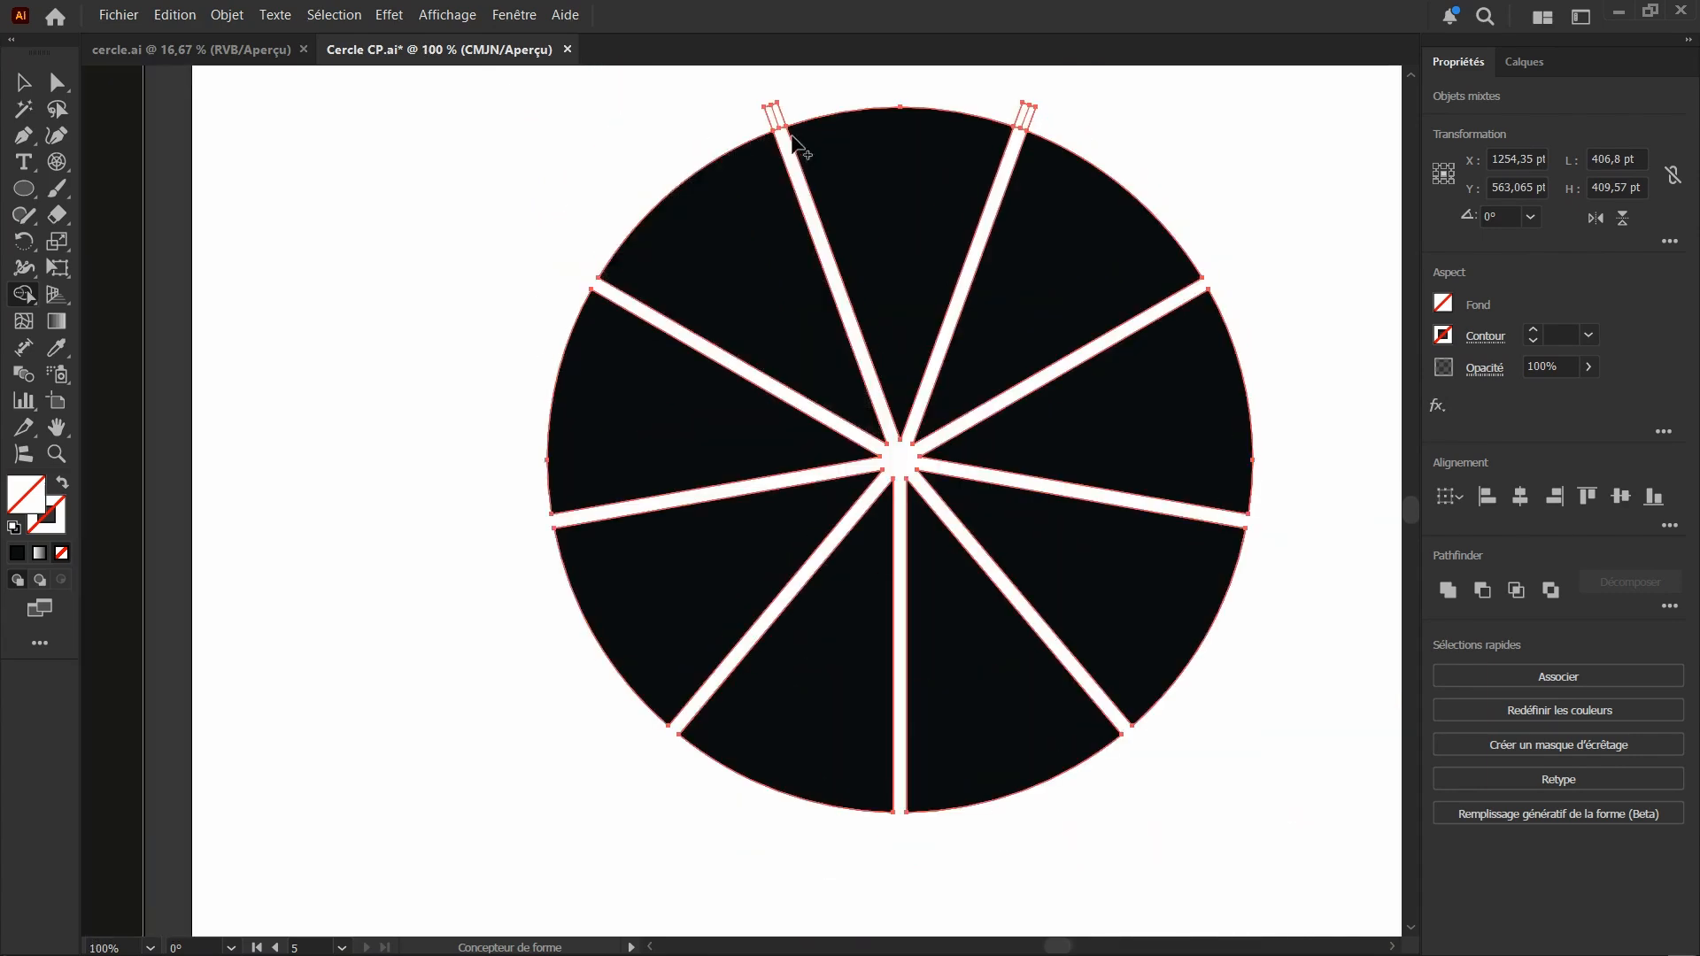
alt+scroll(793, 146, up, 3)
alt+click(760, 196)
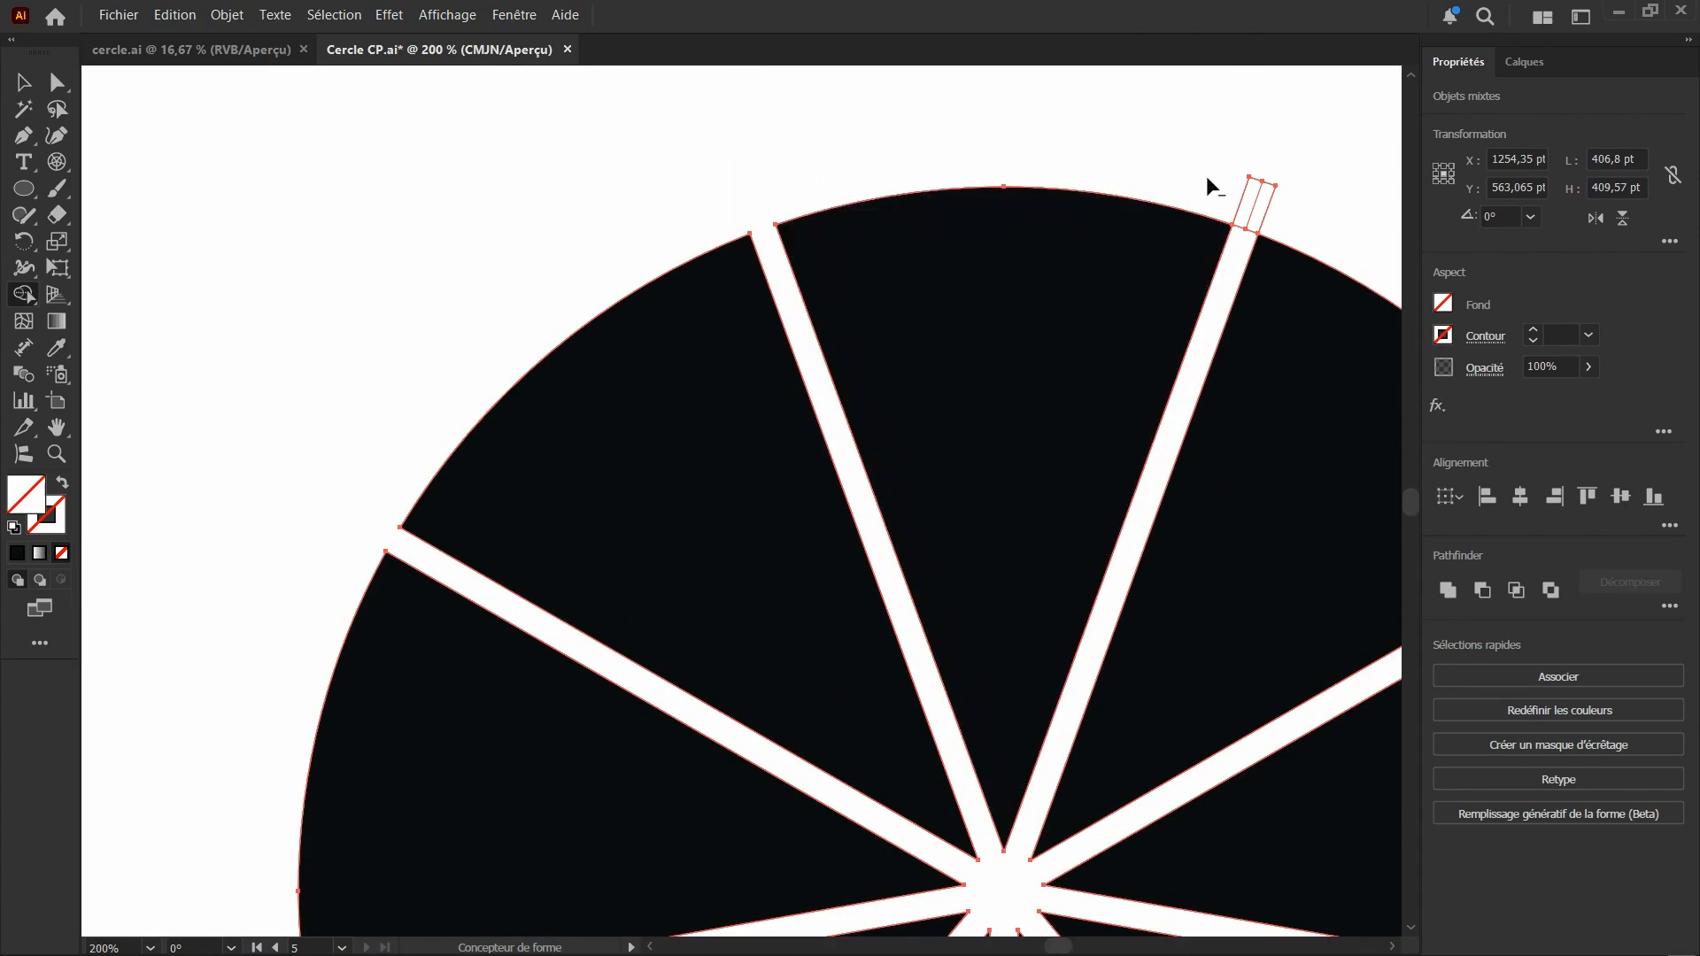
alt+click(1280, 221)
click(55, 215)
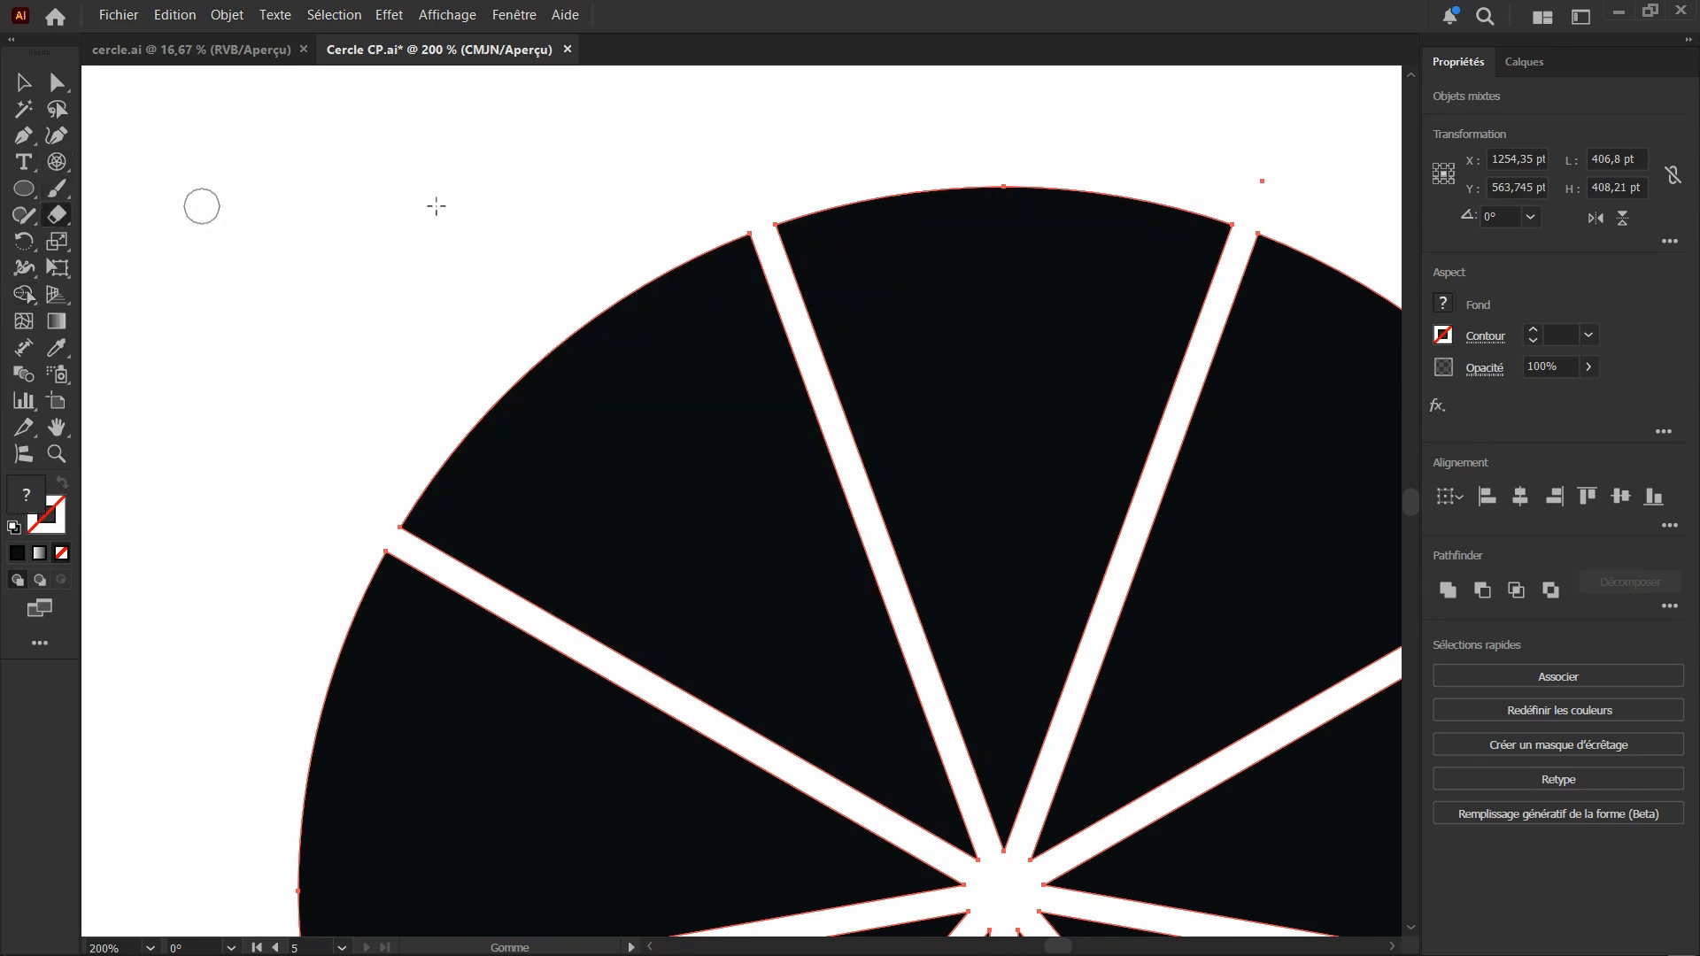
click(1263, 186)
Move the leftover unfilled outline group off the black segments and delete it
click(16, 87)
scroll(548, 393, down, 3)
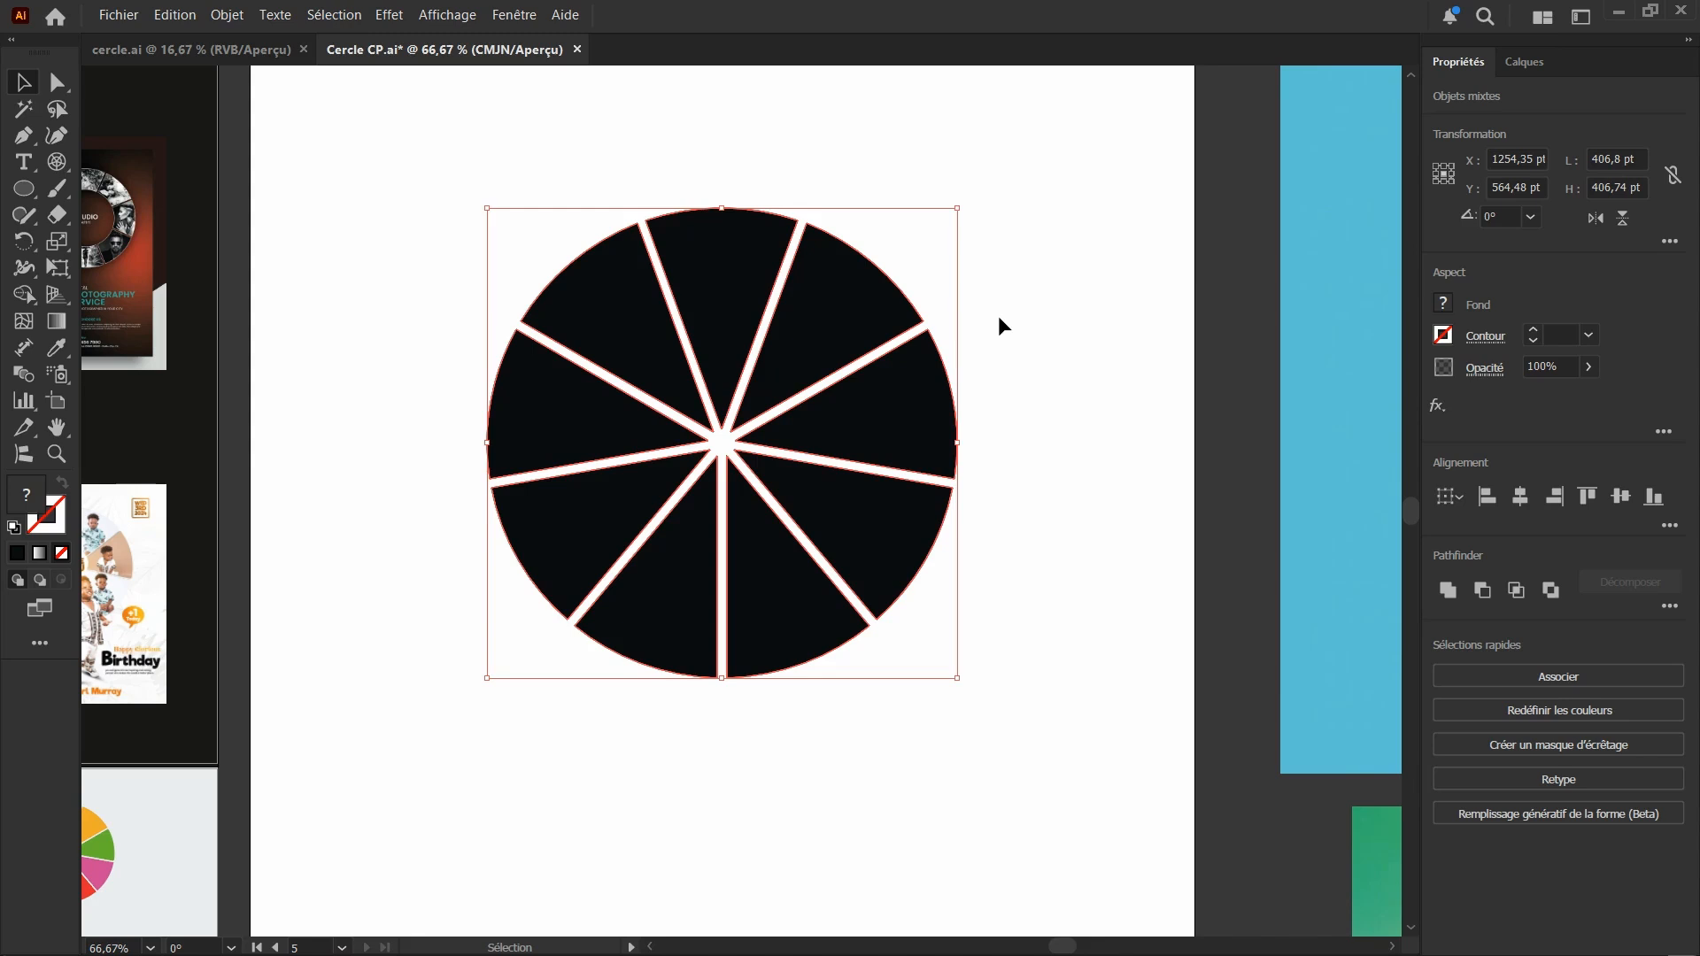
click(997, 326)
drag(938, 349, 1010, 335)
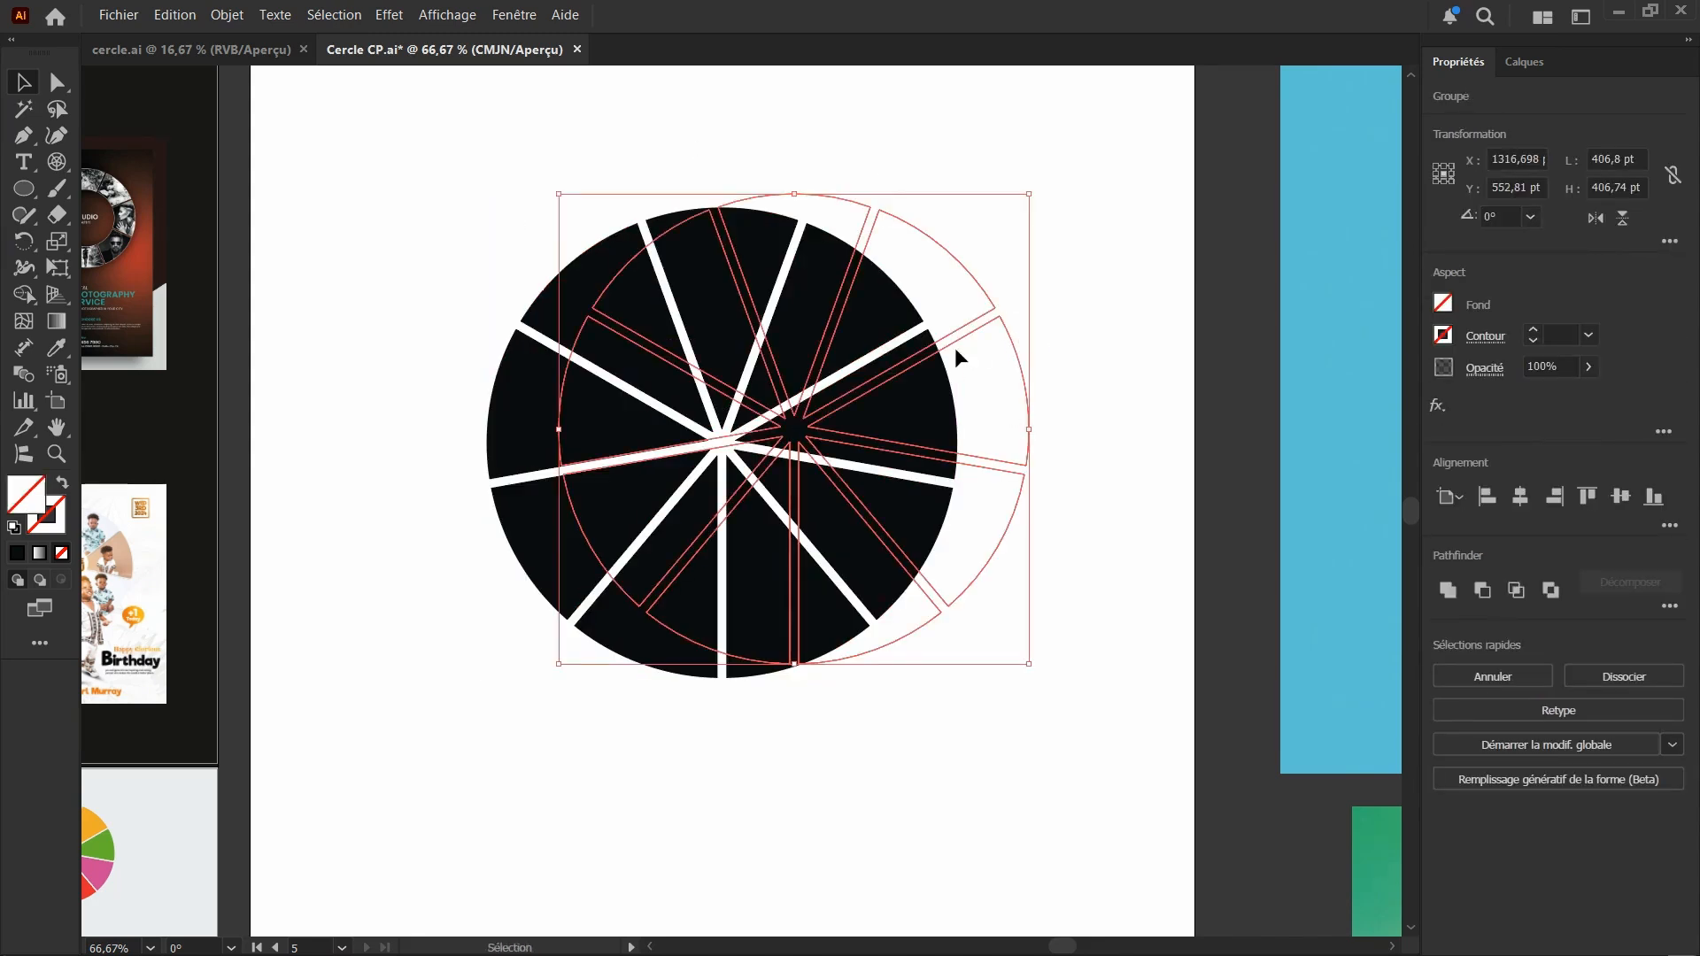
key(Delete)
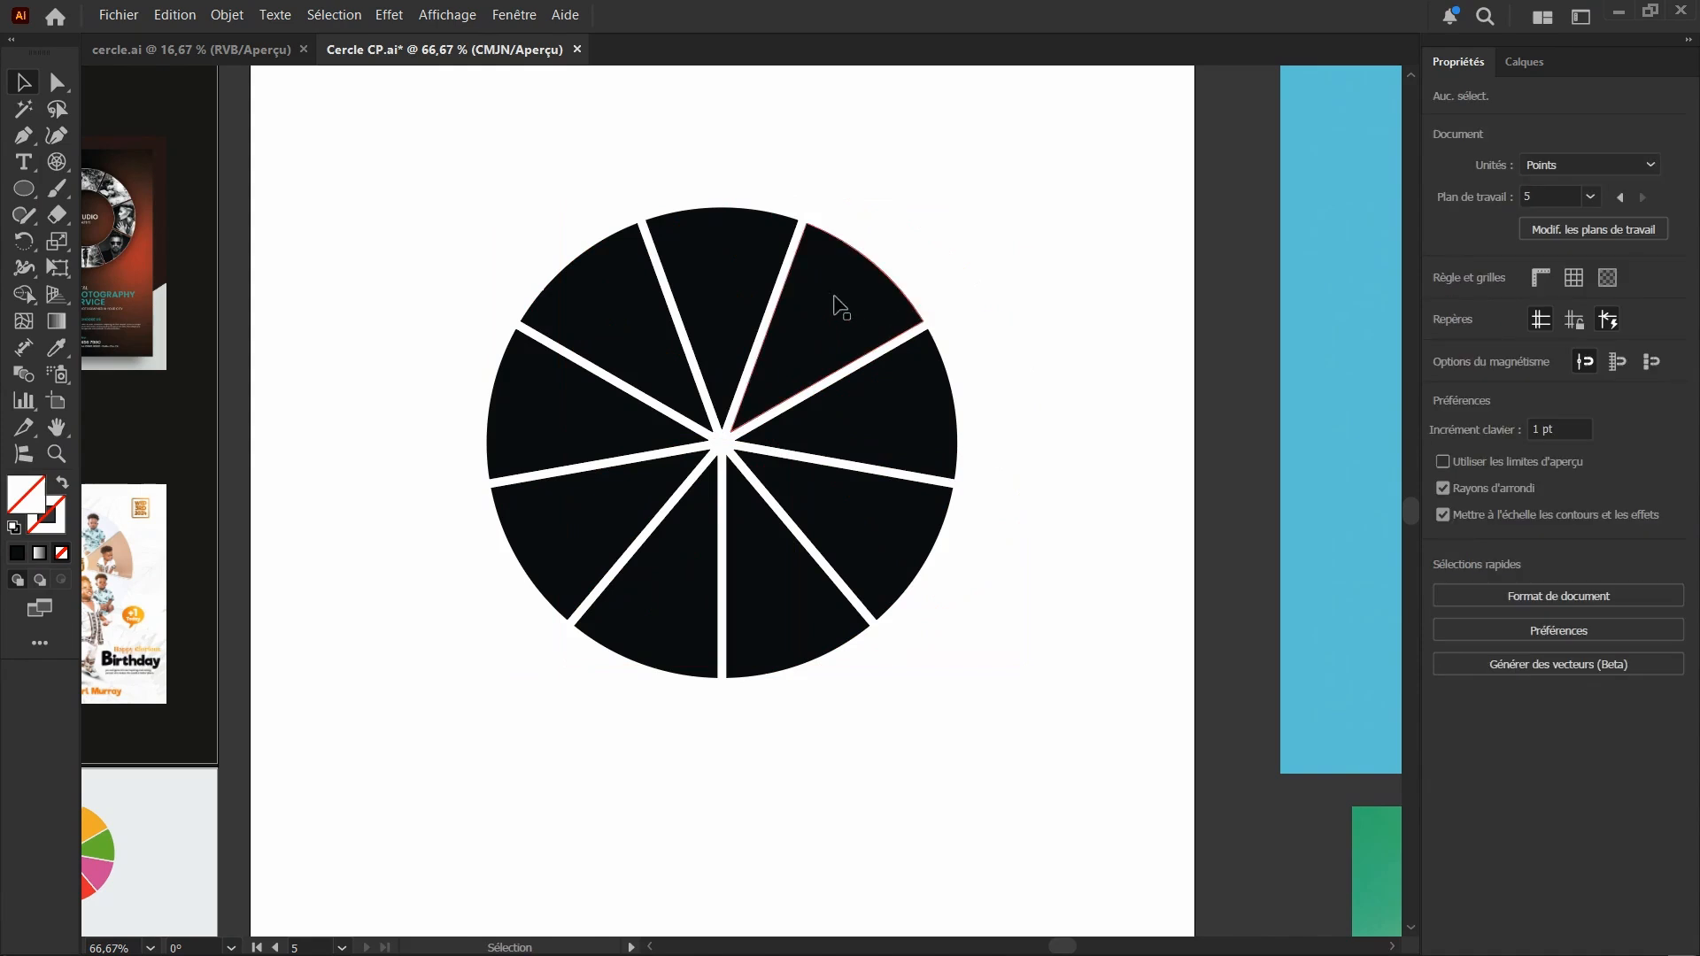
Try pulling five separate segments outward from the right and lower sides of the circle, and undo the moves
drag(838, 305, 887, 248)
drag(810, 434, 941, 434)
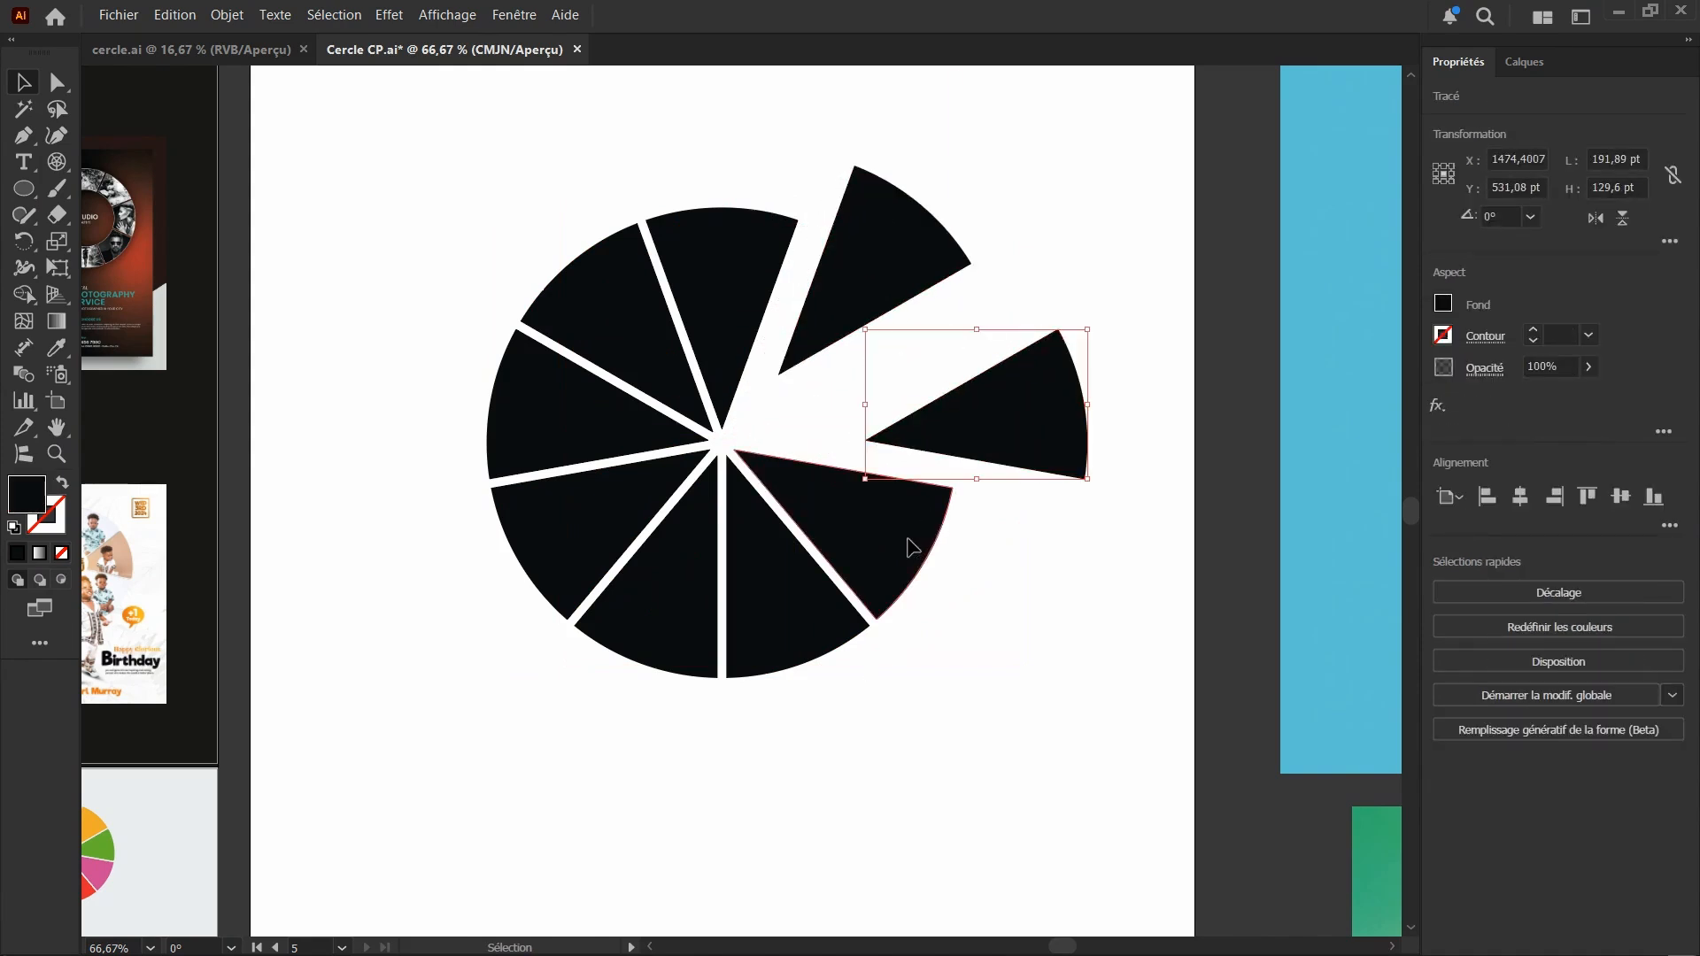
drag(912, 547, 938, 591)
drag(785, 596, 794, 647)
drag(667, 636, 664, 665)
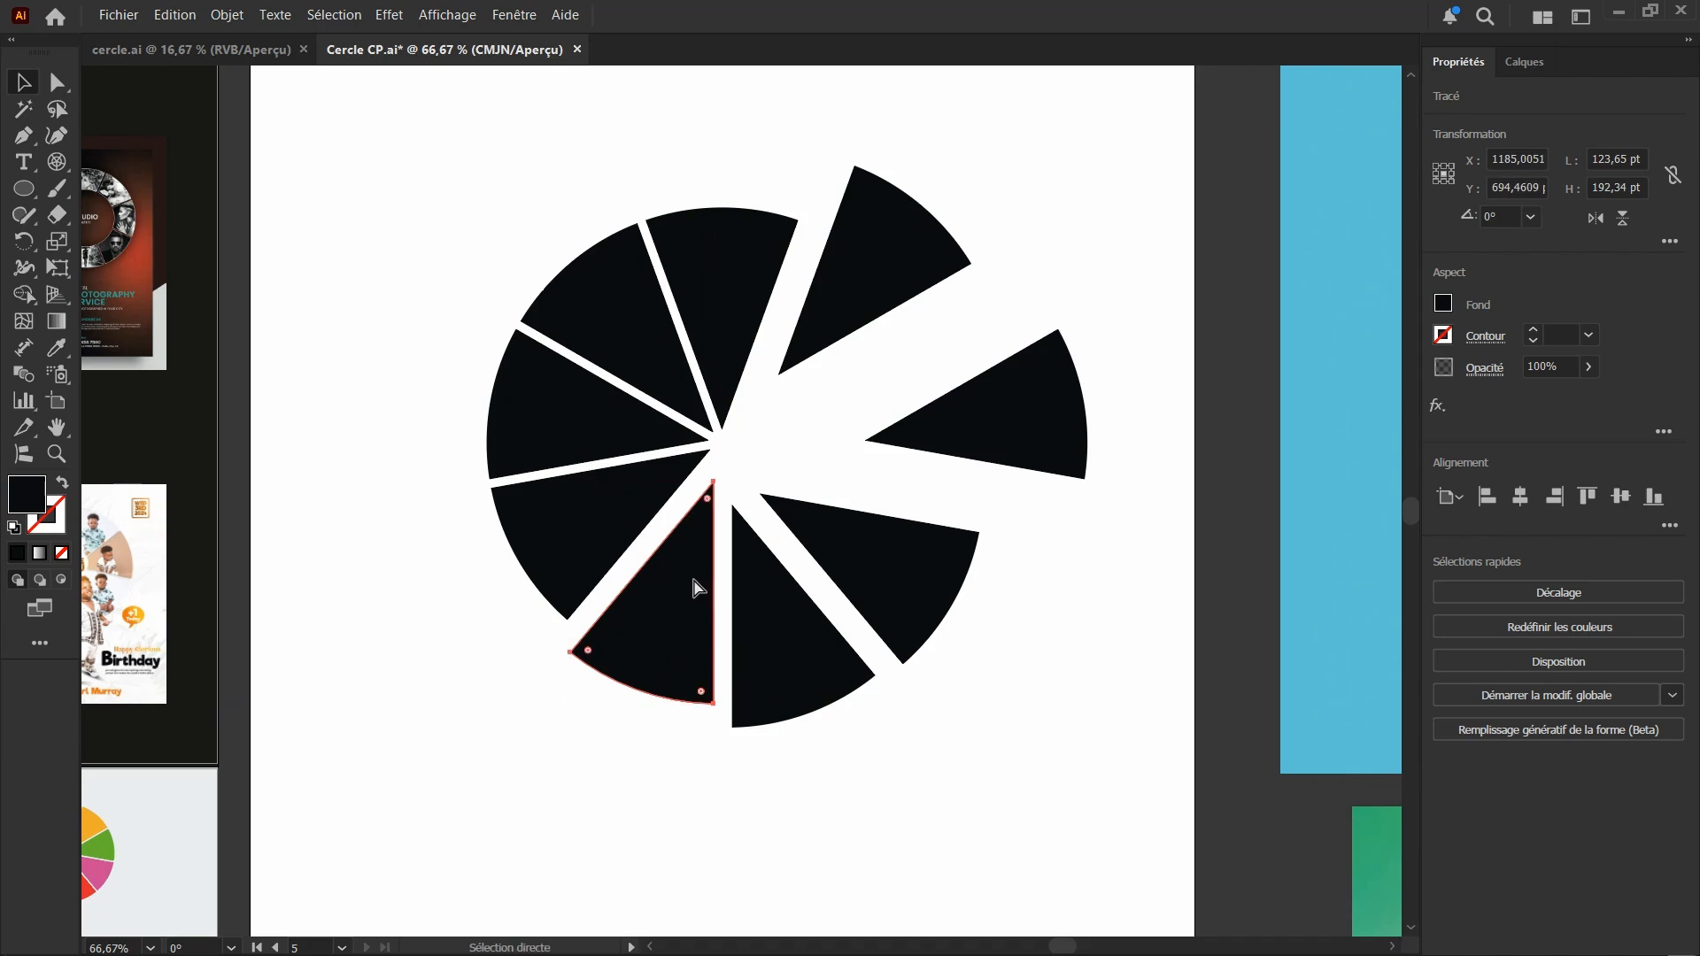
key(ctrl+z)
key(ctrl+z)
key(ctrl+z)
key(ctrl+z)
key(ctrl+z)
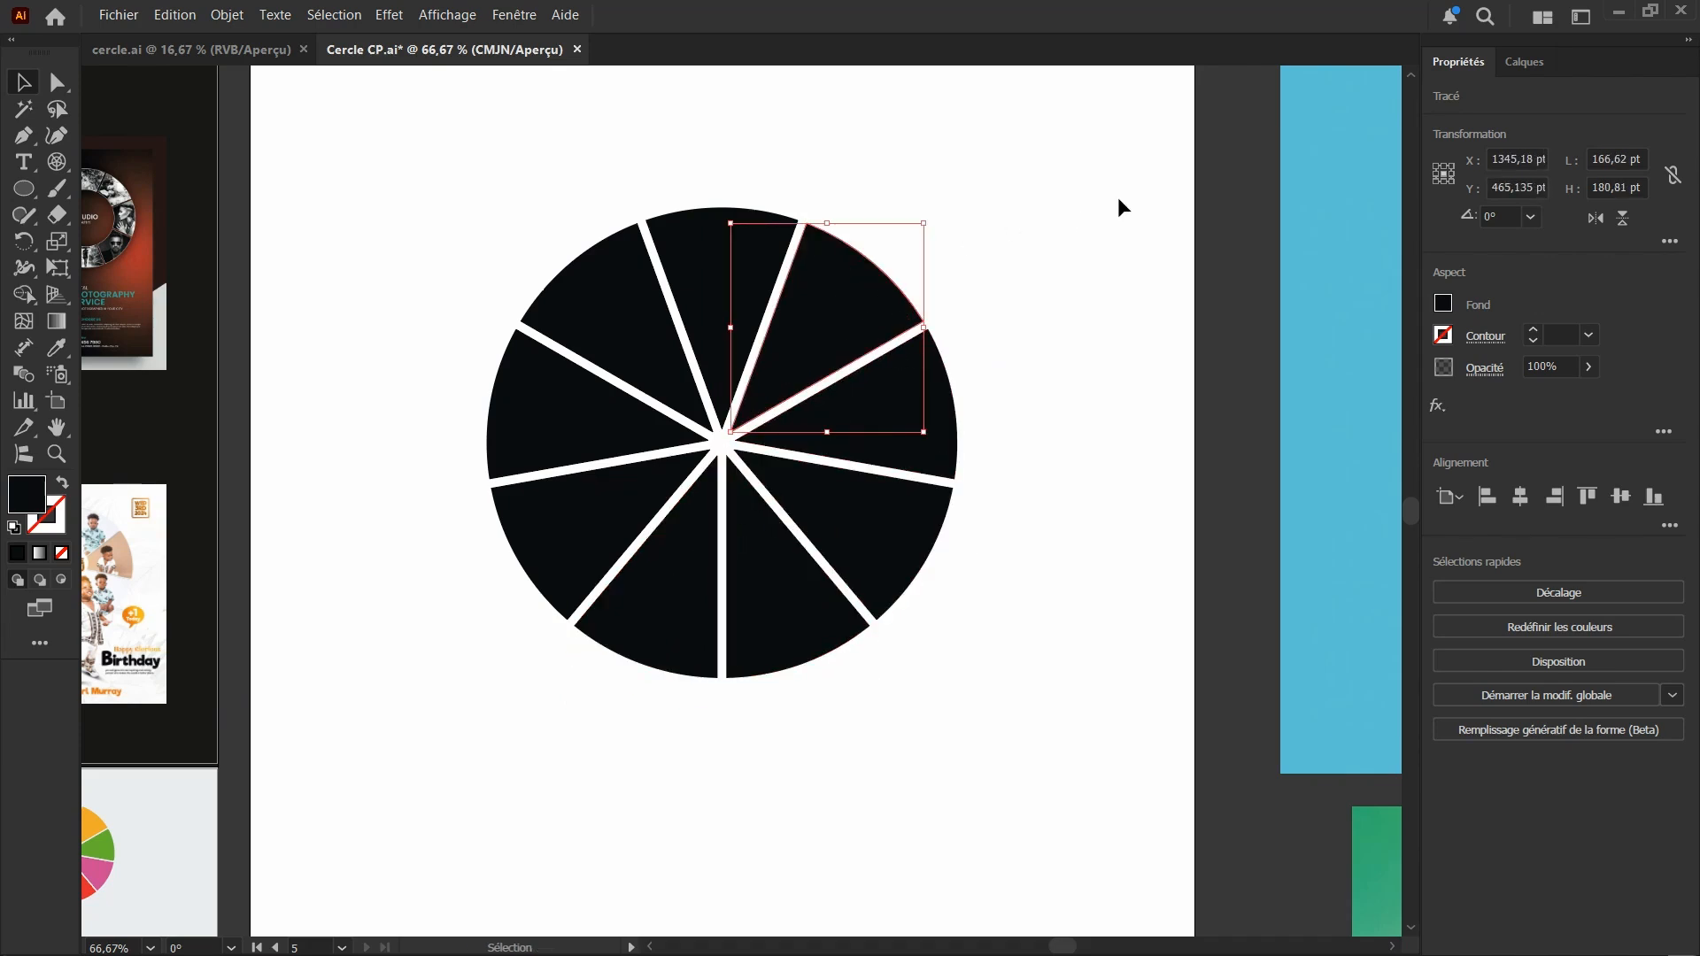
Examine how the reference flyers vary the size and spacing of their circle segments
scroll(883, 440, down, 4)
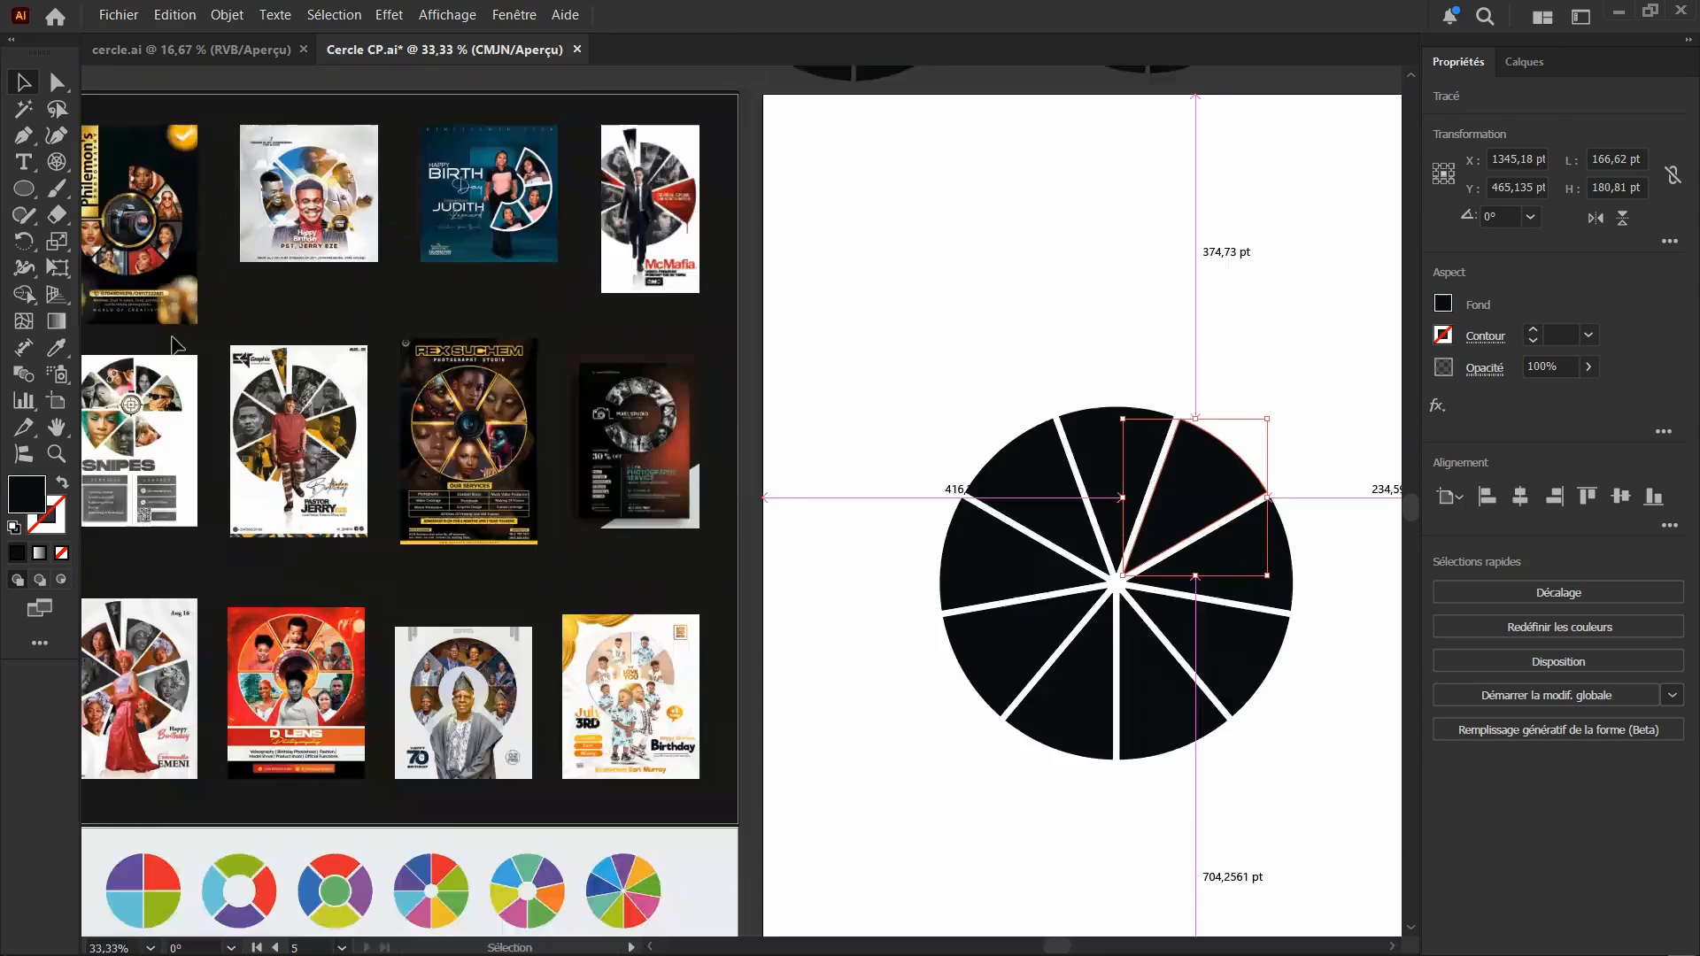
scroll(177, 344, up, 3)
scroll(154, 312, up, 1)
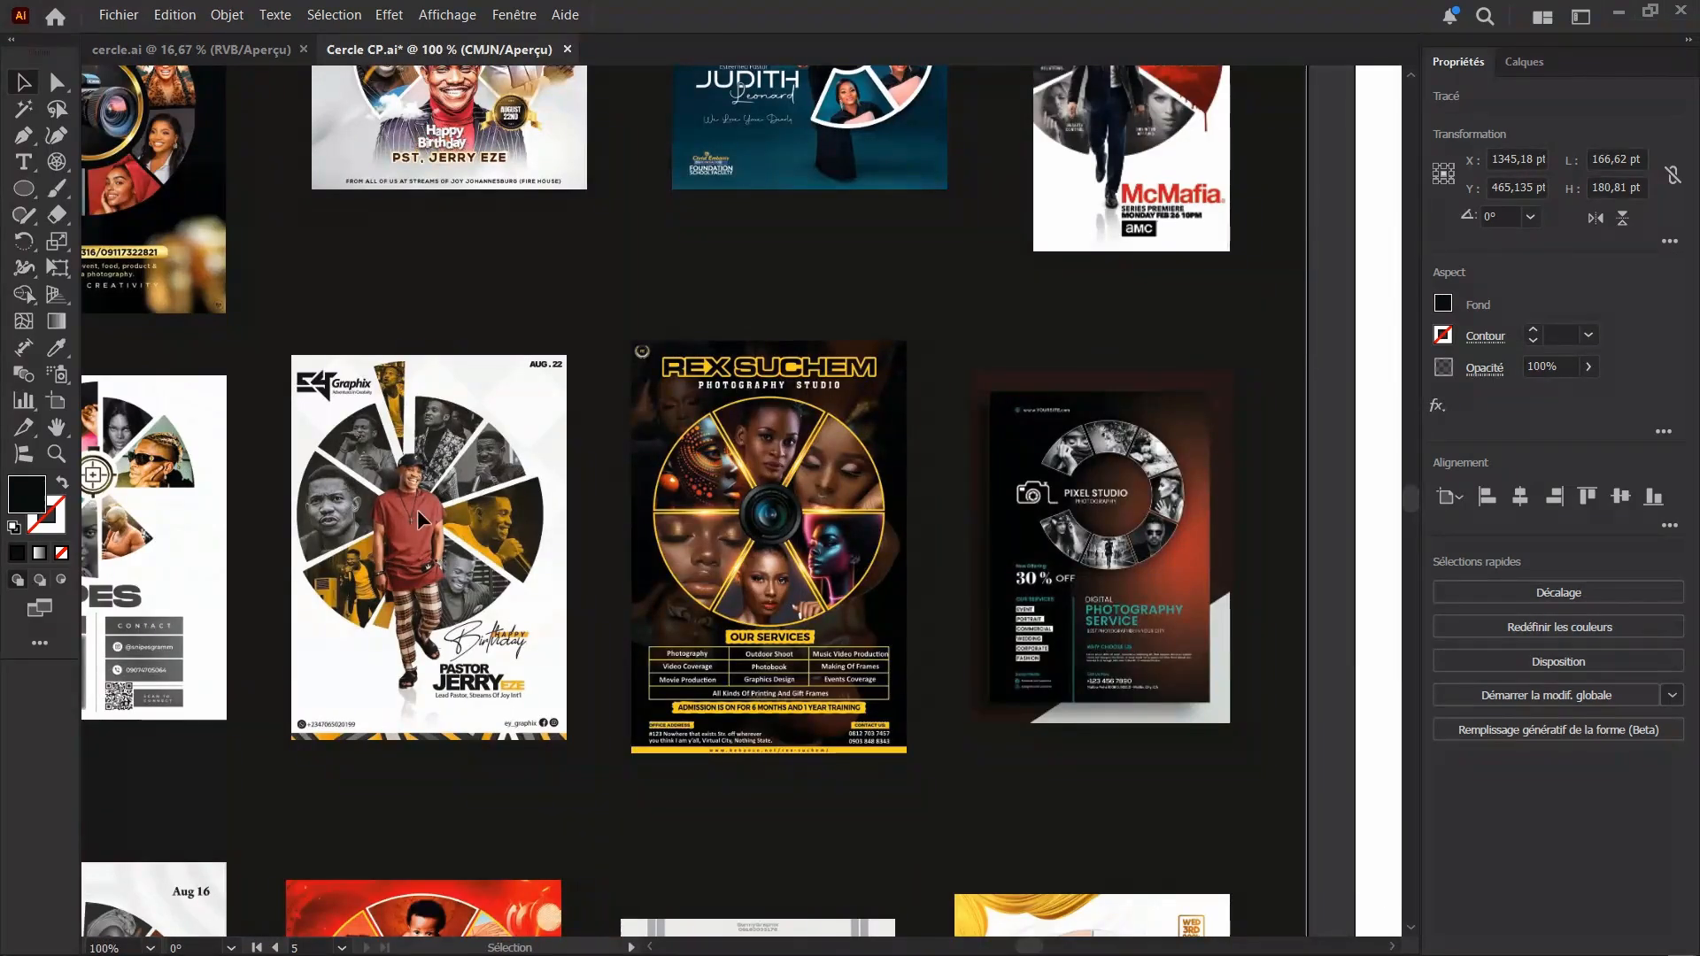
scroll(420, 520, down, 1)
scroll(434, 563, down, 2)
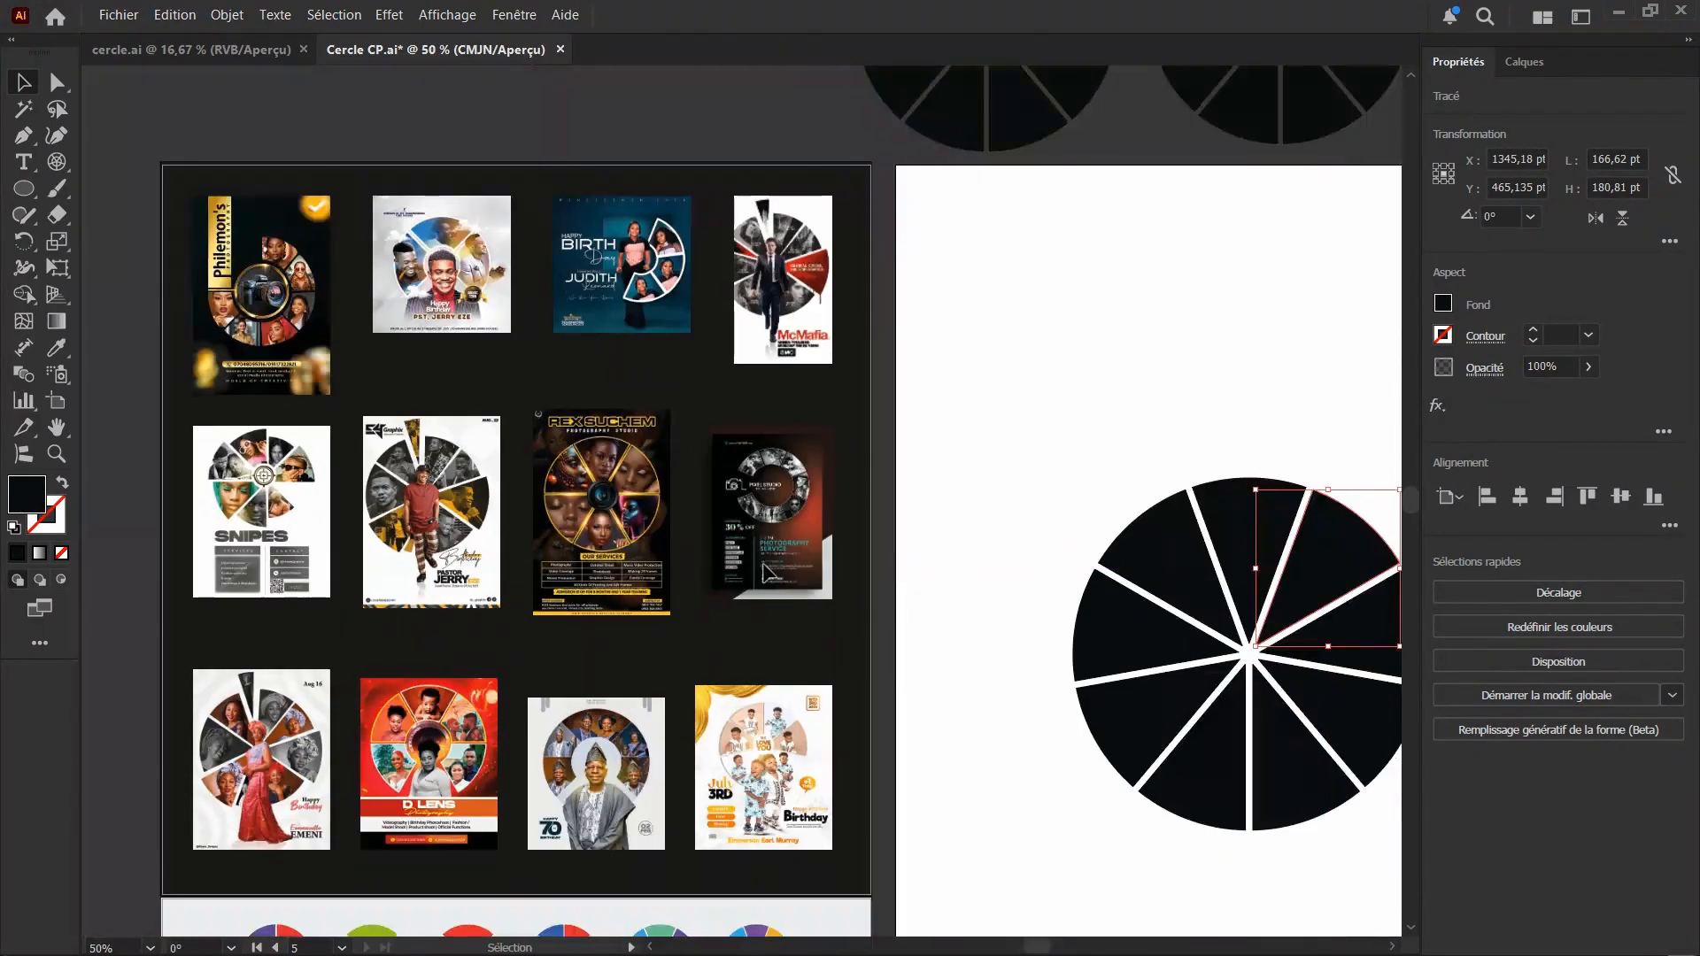
scroll(920, 584, down, 2)
scroll(912, 602, up, 3)
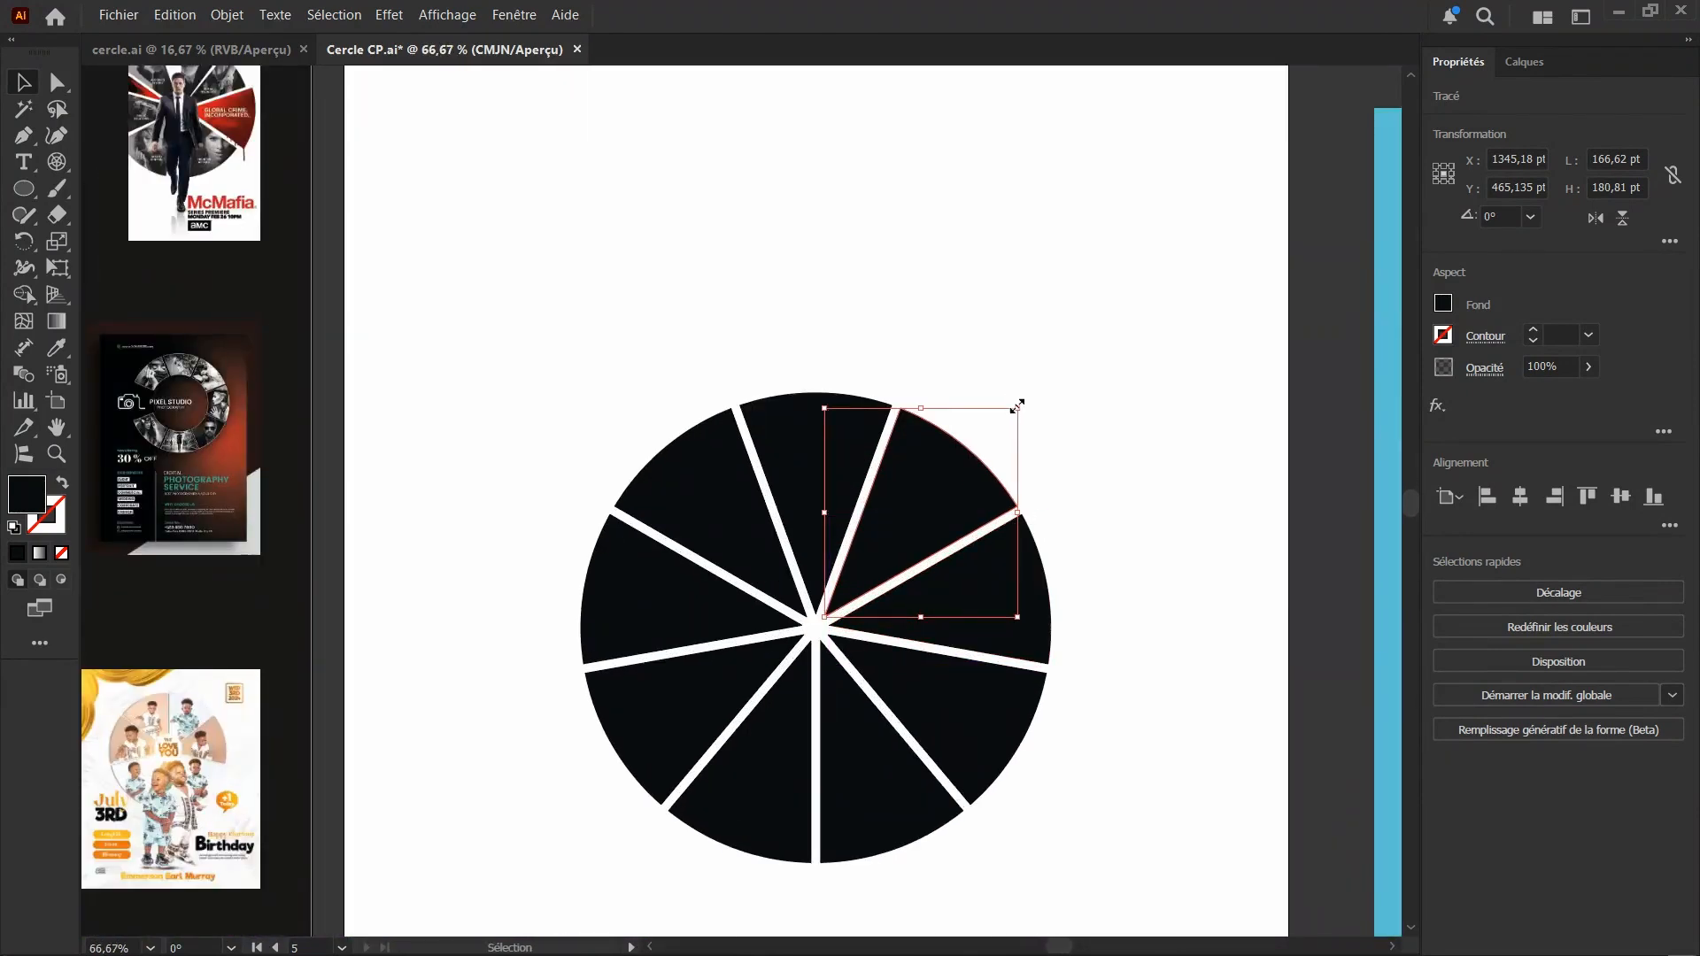
Enlarge the circle's upper-right segment outward and shrink the upper-left segment toward the centre
drag(1016, 406, 1133, 332)
click(671, 442)
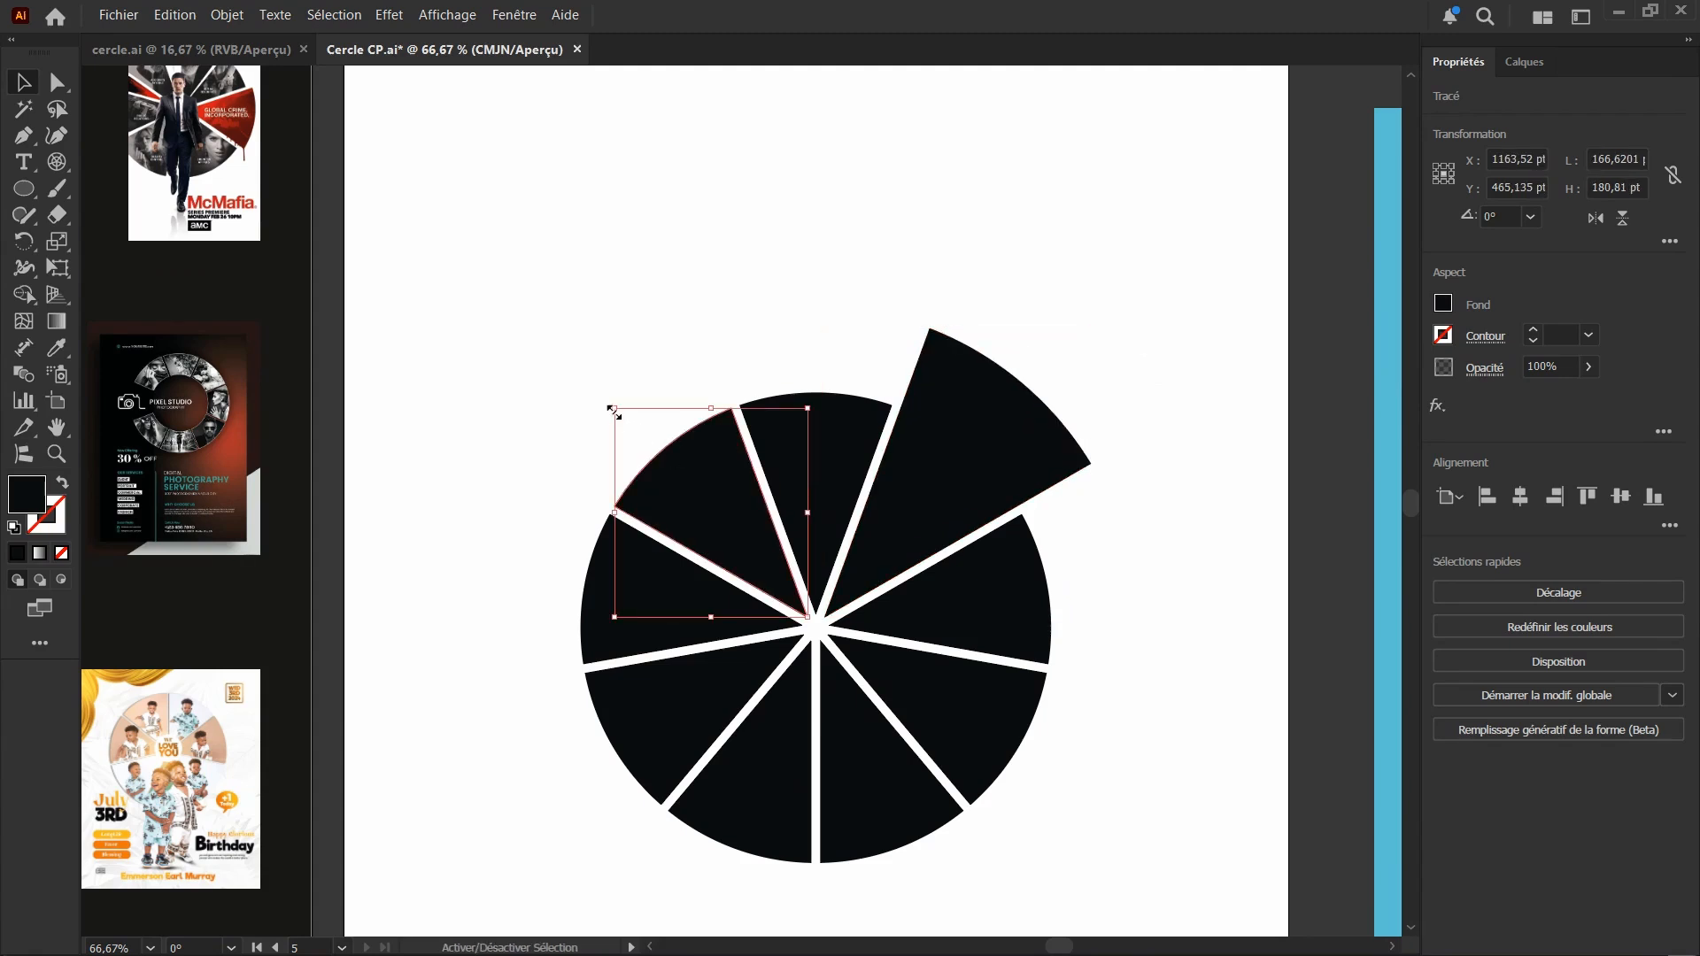
drag(612, 410, 634, 431)
Move the left segment outward and enlarge the segment just right of the bottom divider to about 150 by 234 pt, keeping it in its gap
drag(599, 638, 560, 639)
click(887, 850)
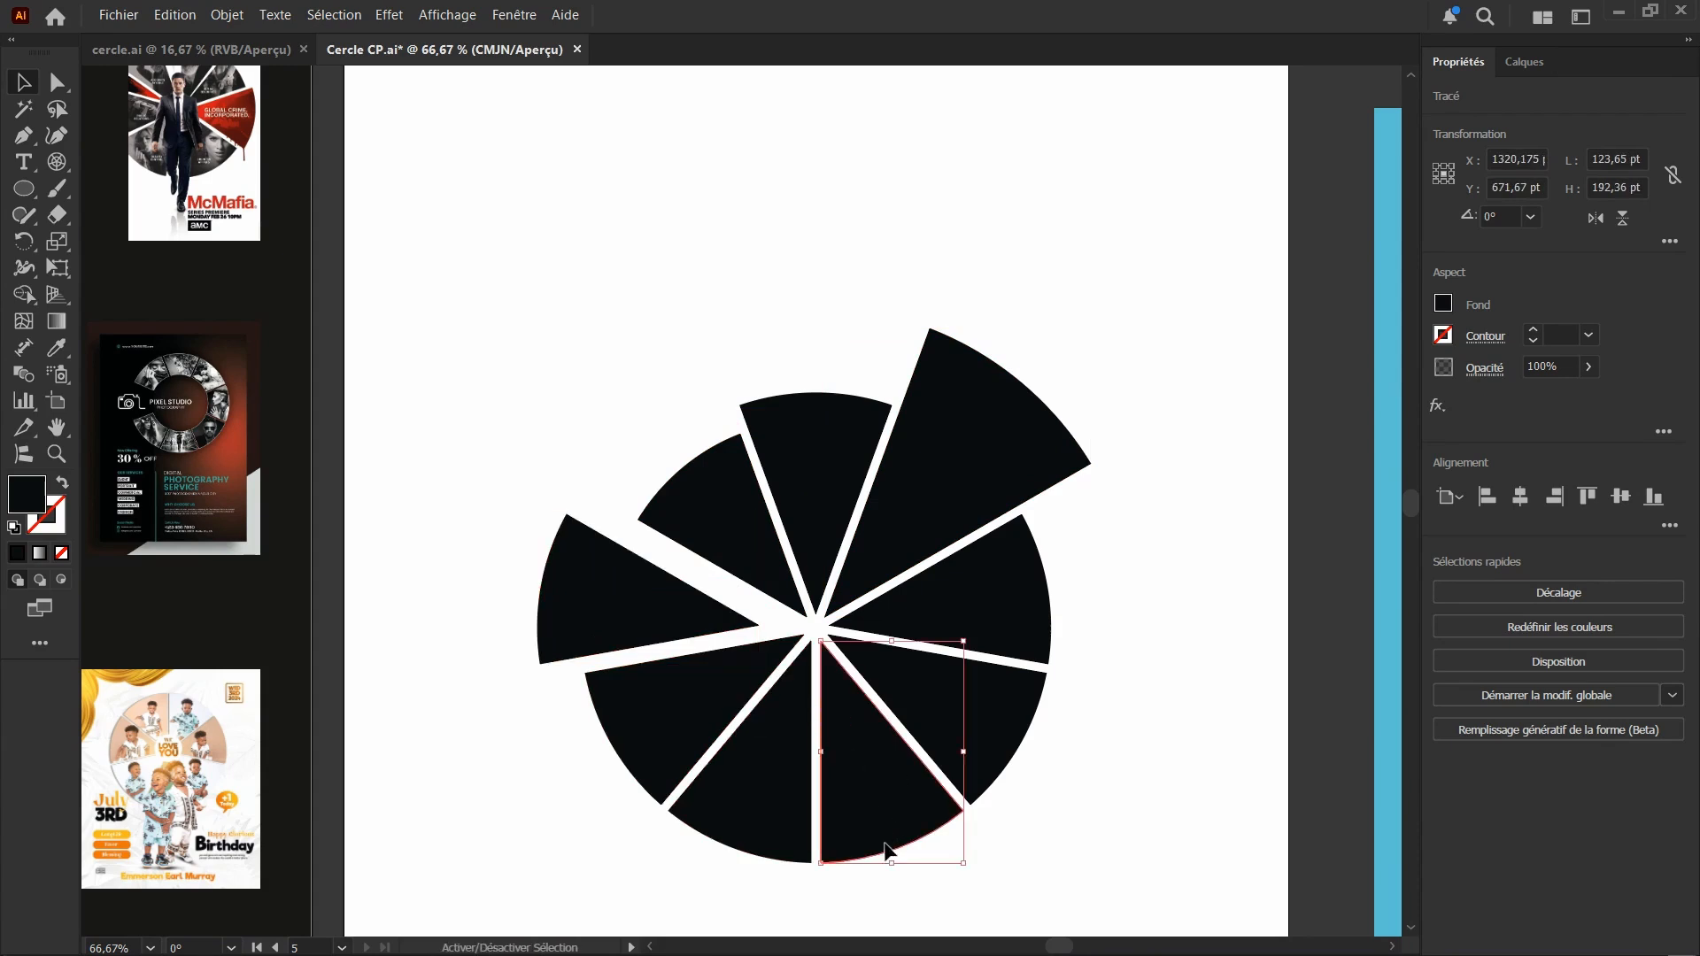
drag(893, 863, 900, 911)
drag(881, 819, 891, 825)
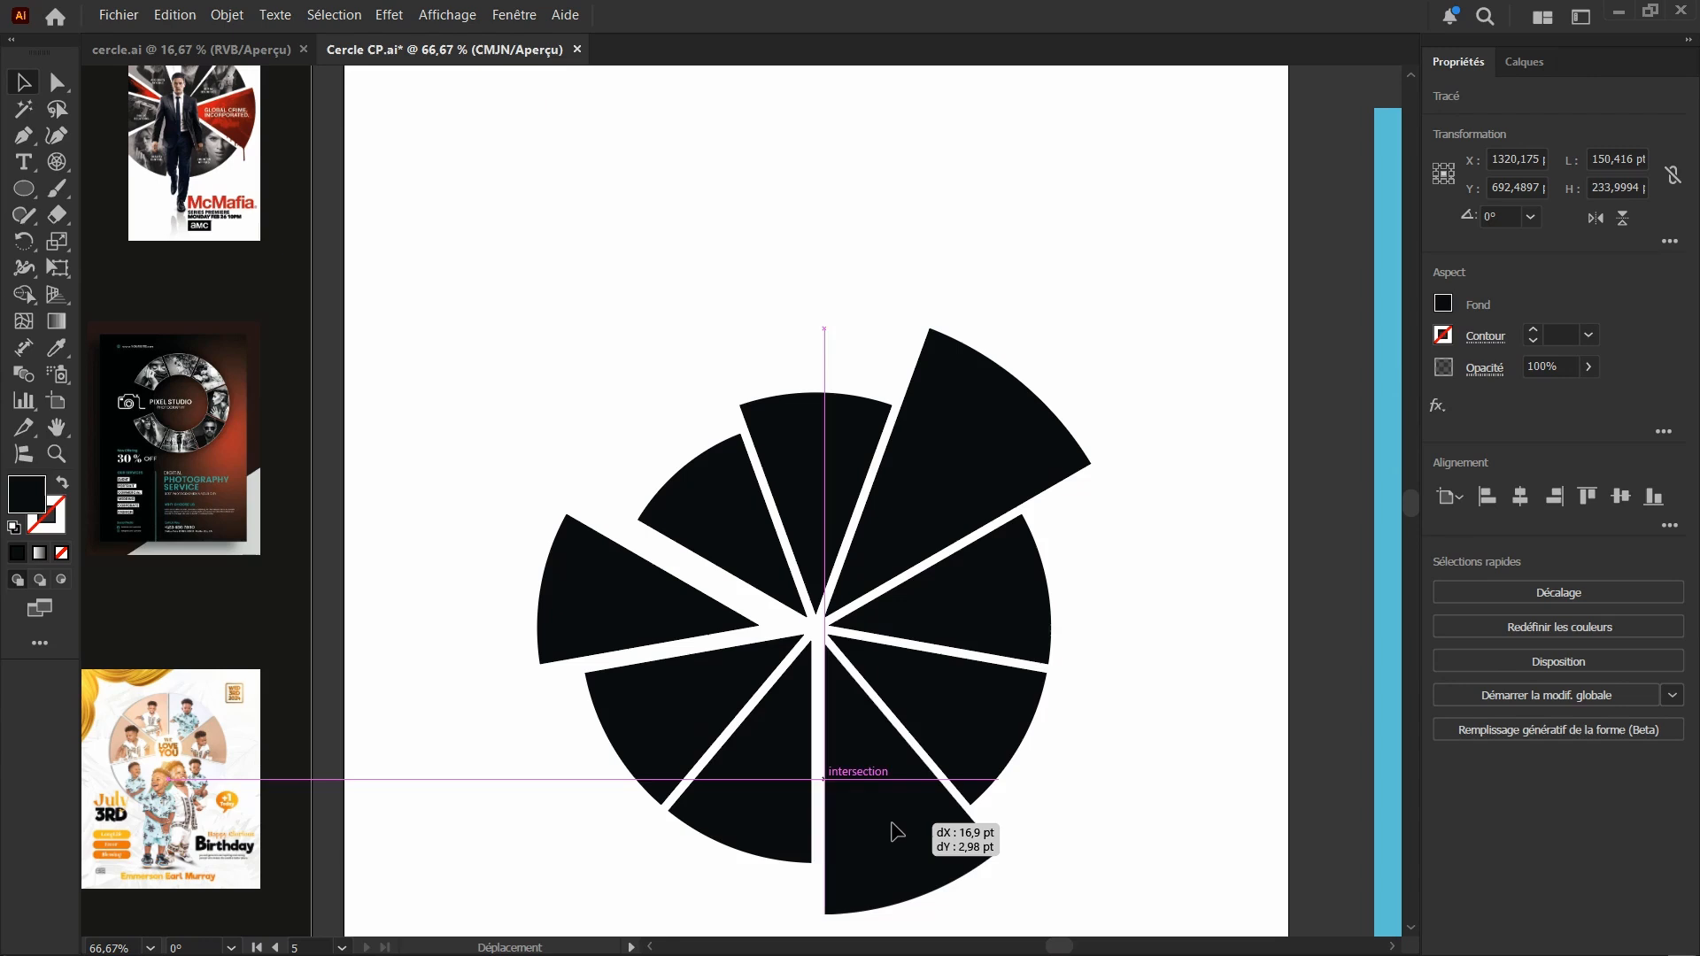
drag(897, 833, 886, 830)
Adjust the spacing of the left, lower-left, bottom-left and lower-right segments with slight moves to widen the gaps
drag(652, 624, 658, 615)
drag(649, 728, 633, 744)
mouse_move(738, 805)
mouse_down()
mouse_move(720, 836)
mouse_move(725, 818)
mouse_up()
drag(998, 731, 1000, 731)
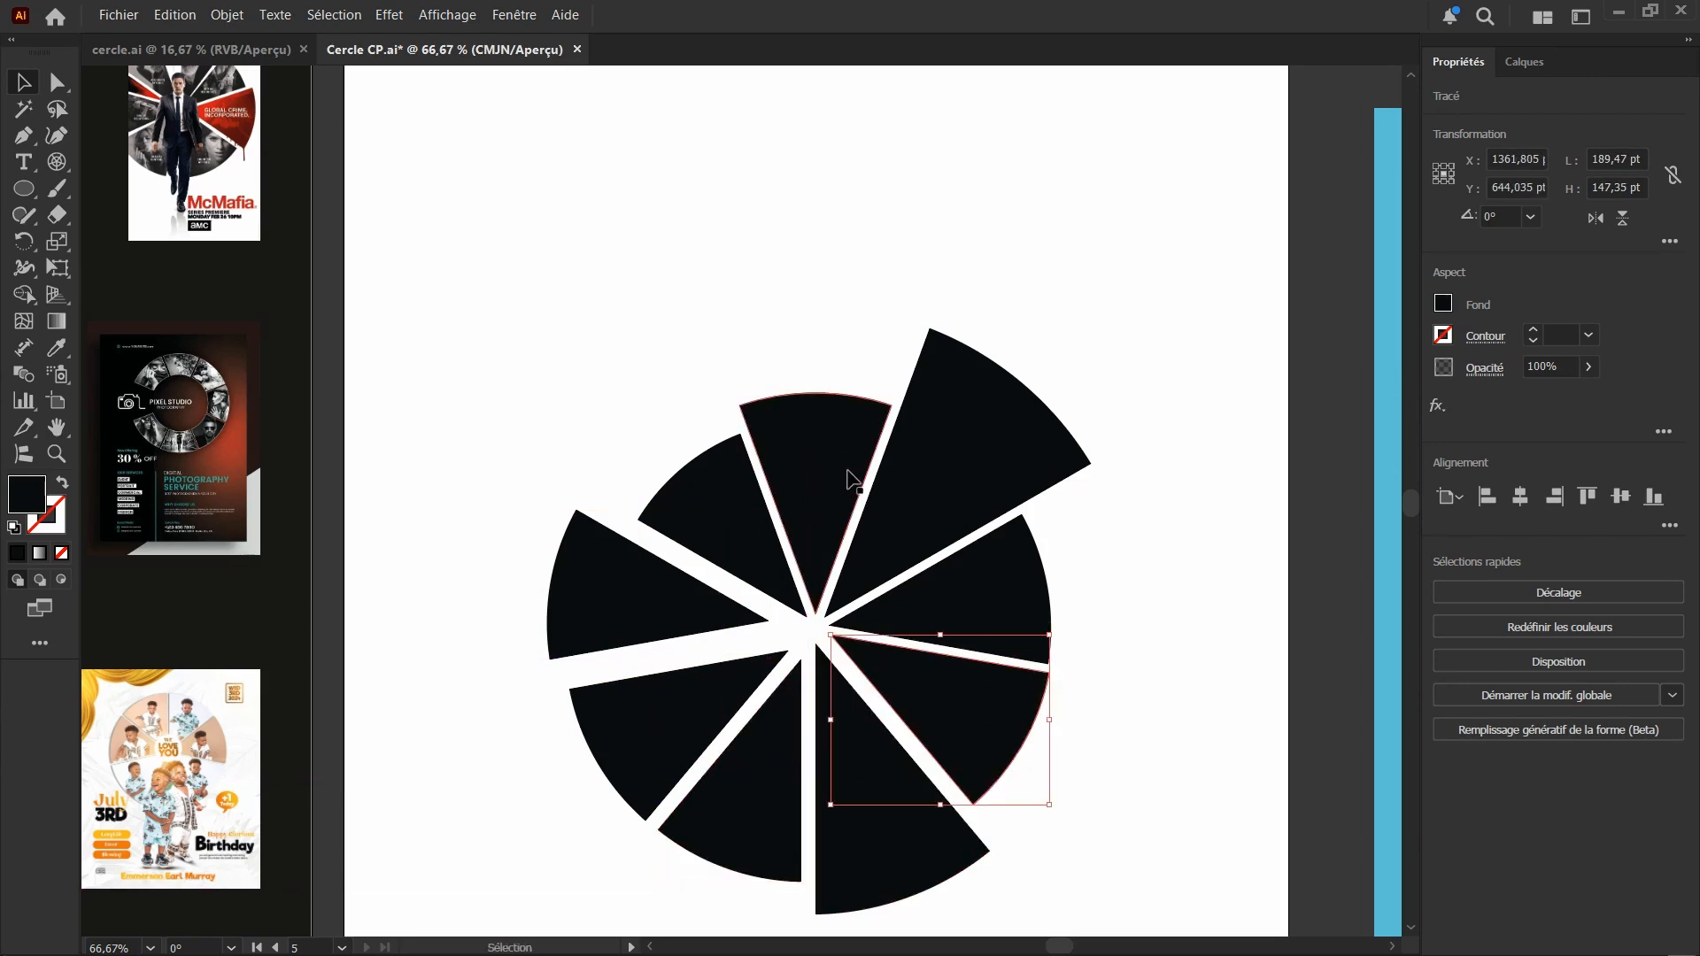
Move the photo of the man in the green shirt onto the artboard over the segmented circle
scroll(832, 465, up, 3)
scroll(739, 407, down, 2)
scroll(759, 391, down, 3)
scroll(761, 390, down, 4)
click(1097, 363)
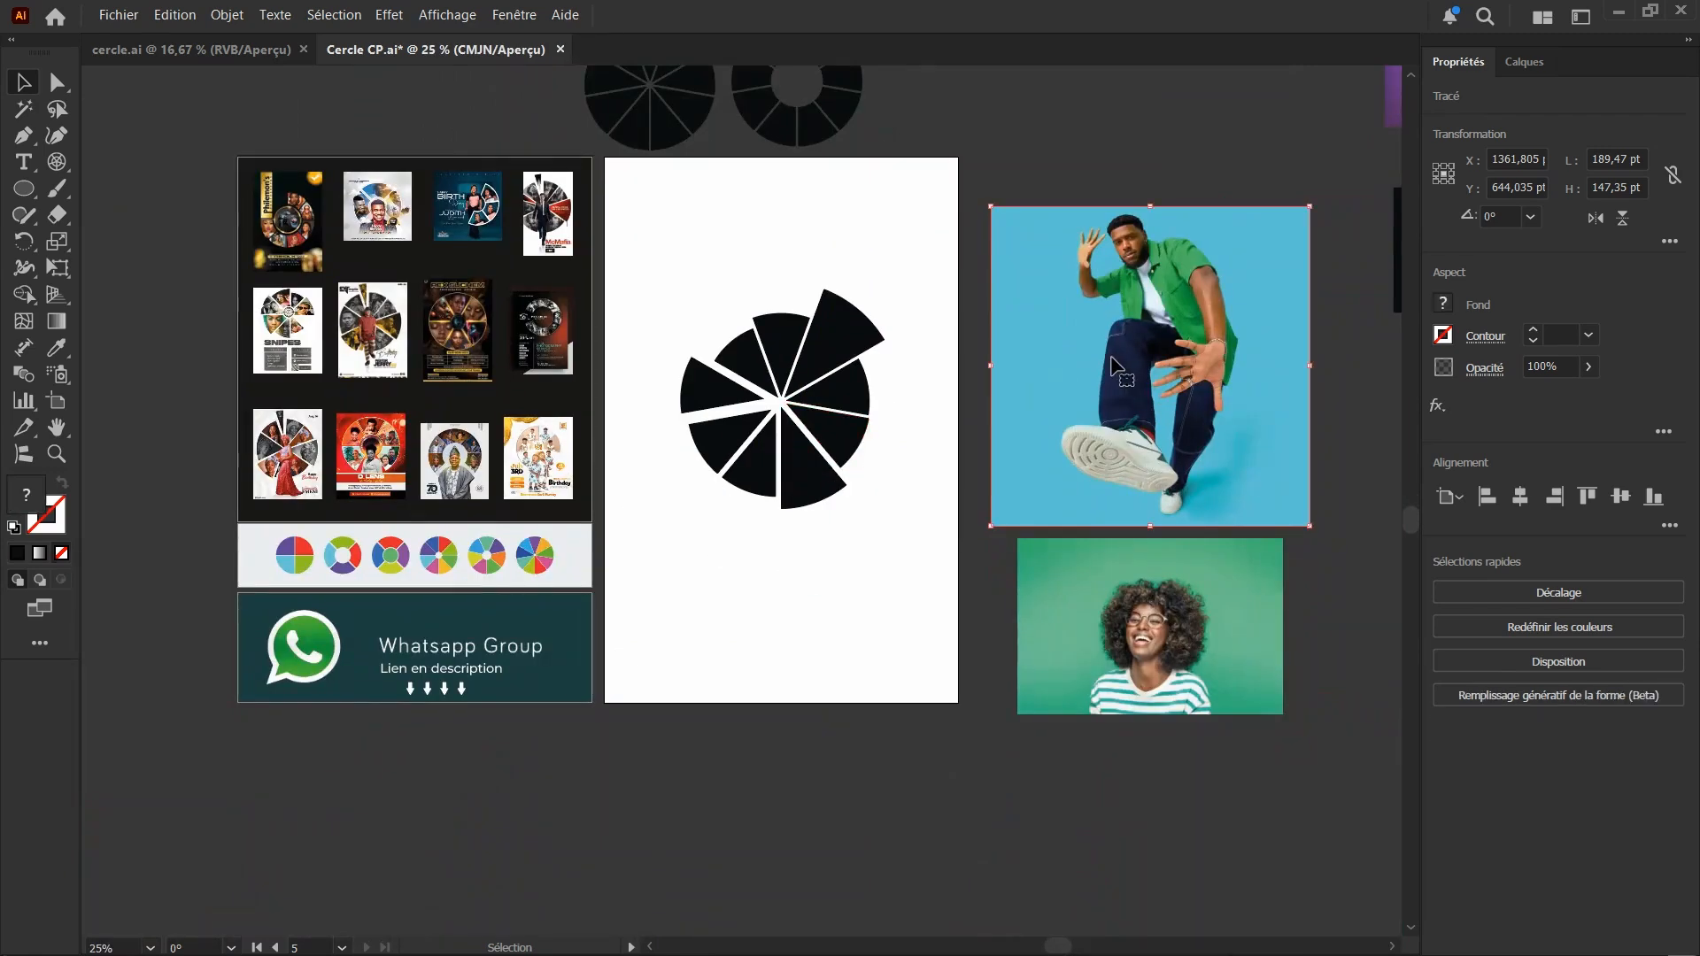
scroll(805, 320, up, 1)
scroll(804, 321, up, 3)
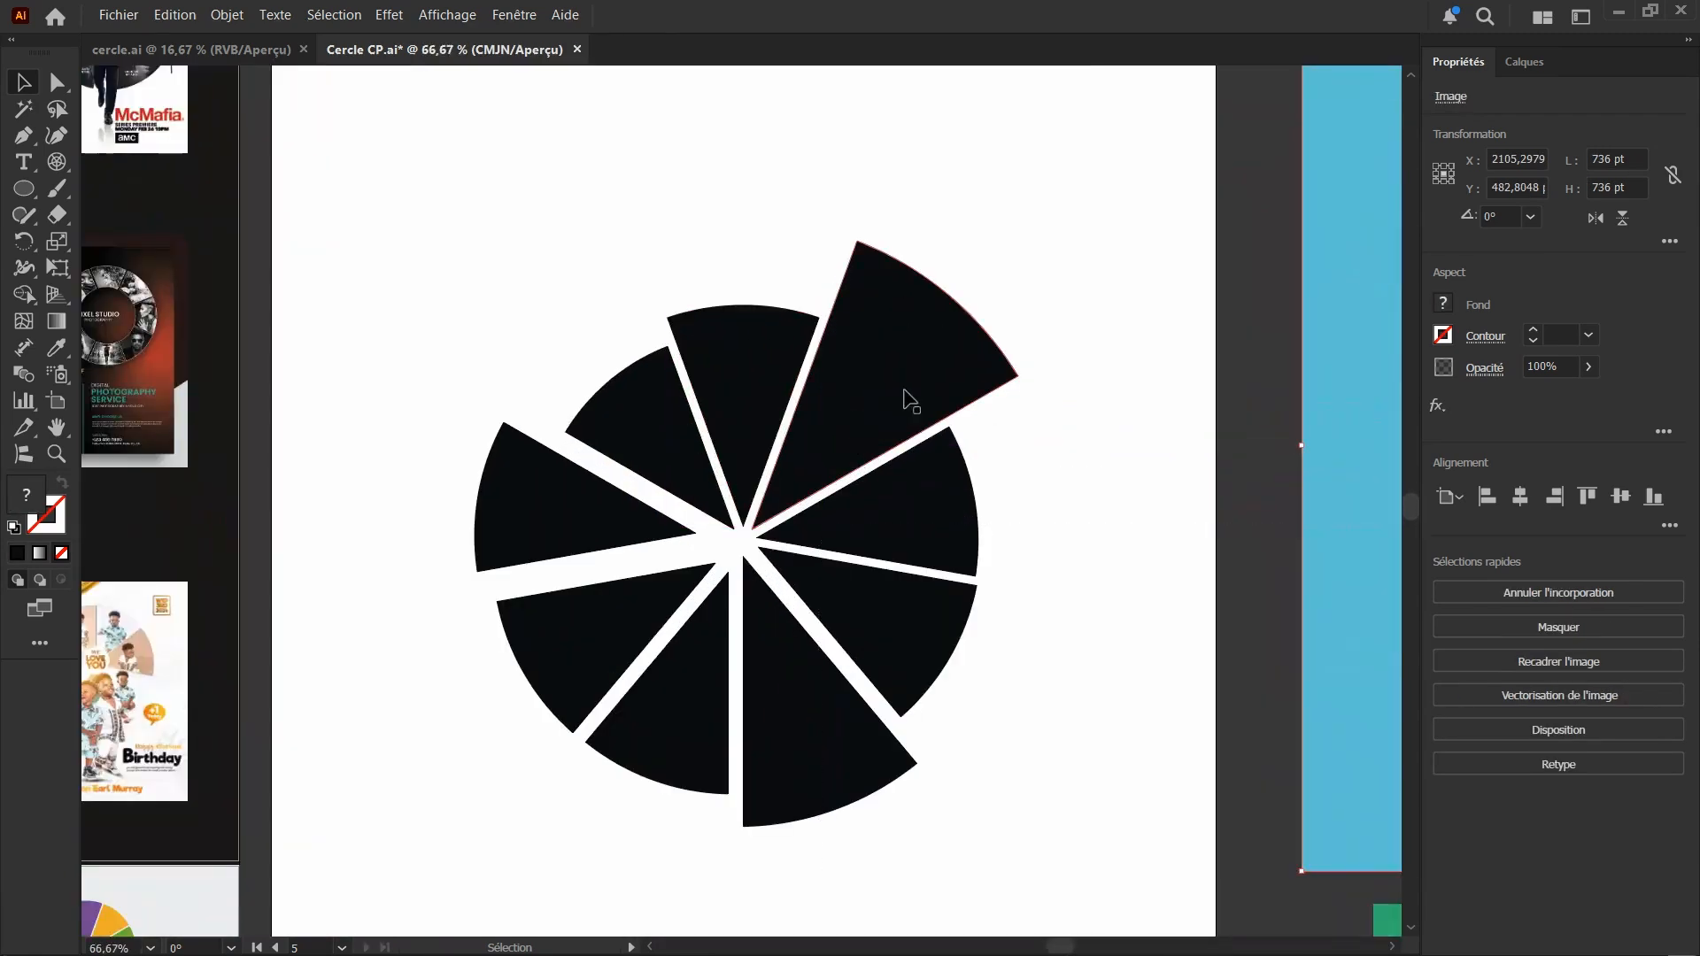
scroll(733, 427, down, 2)
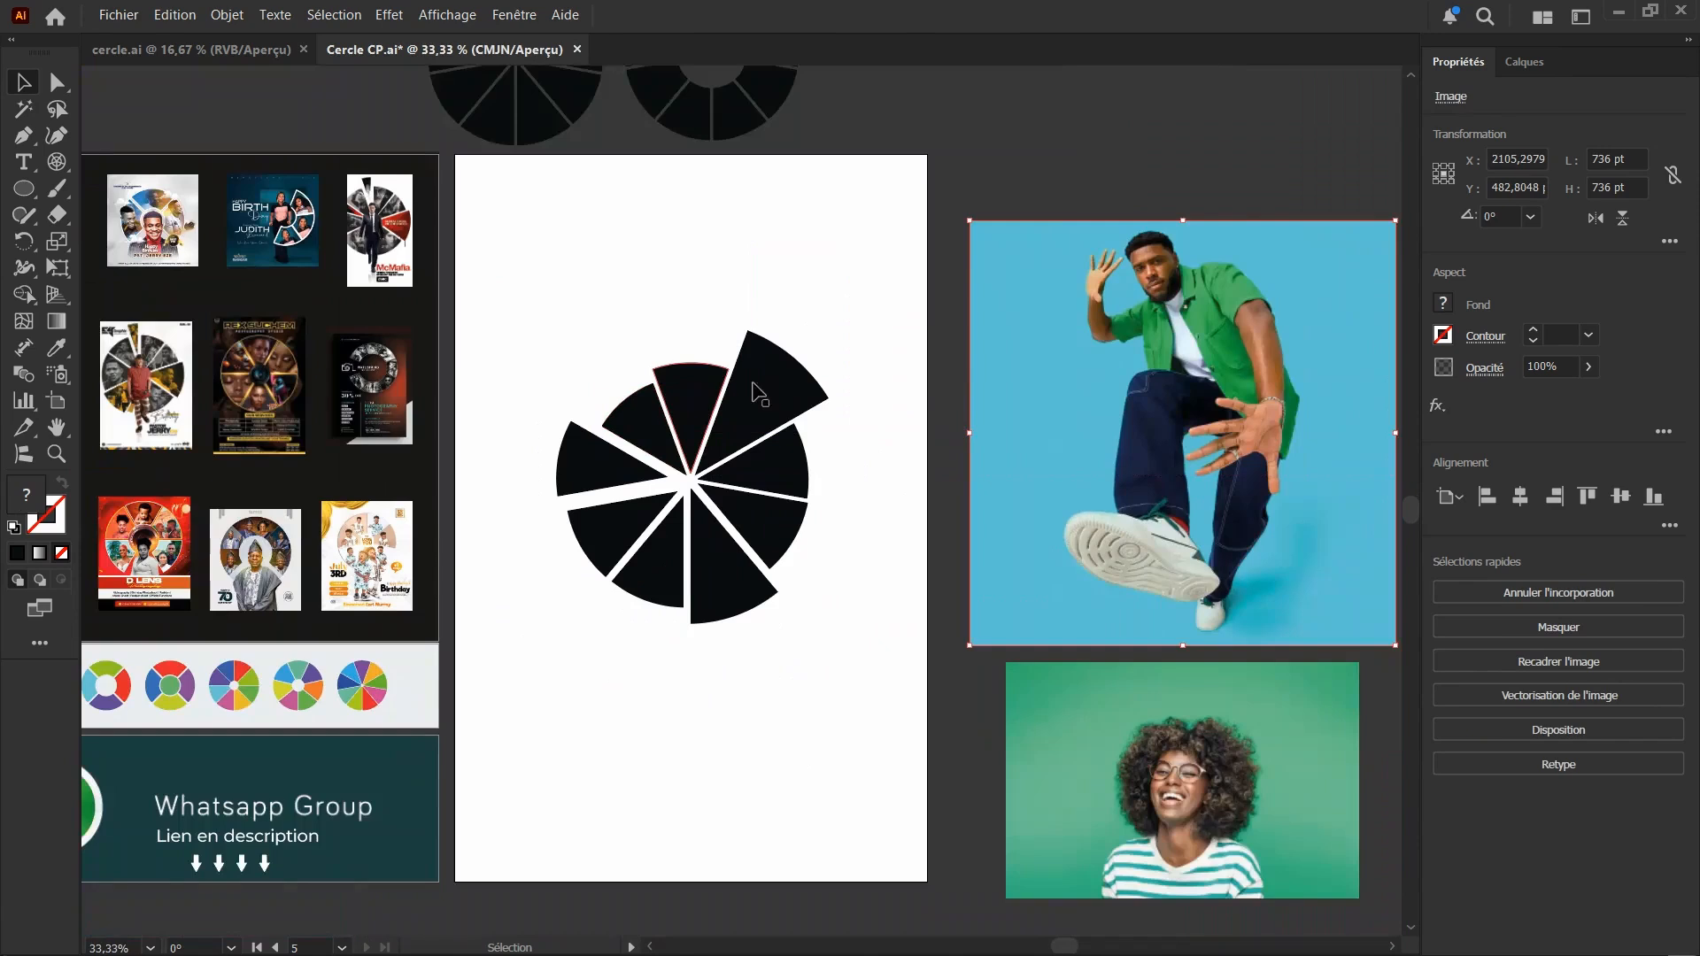
drag(1144, 439, 757, 402)
scroll(662, 360, up, 3)
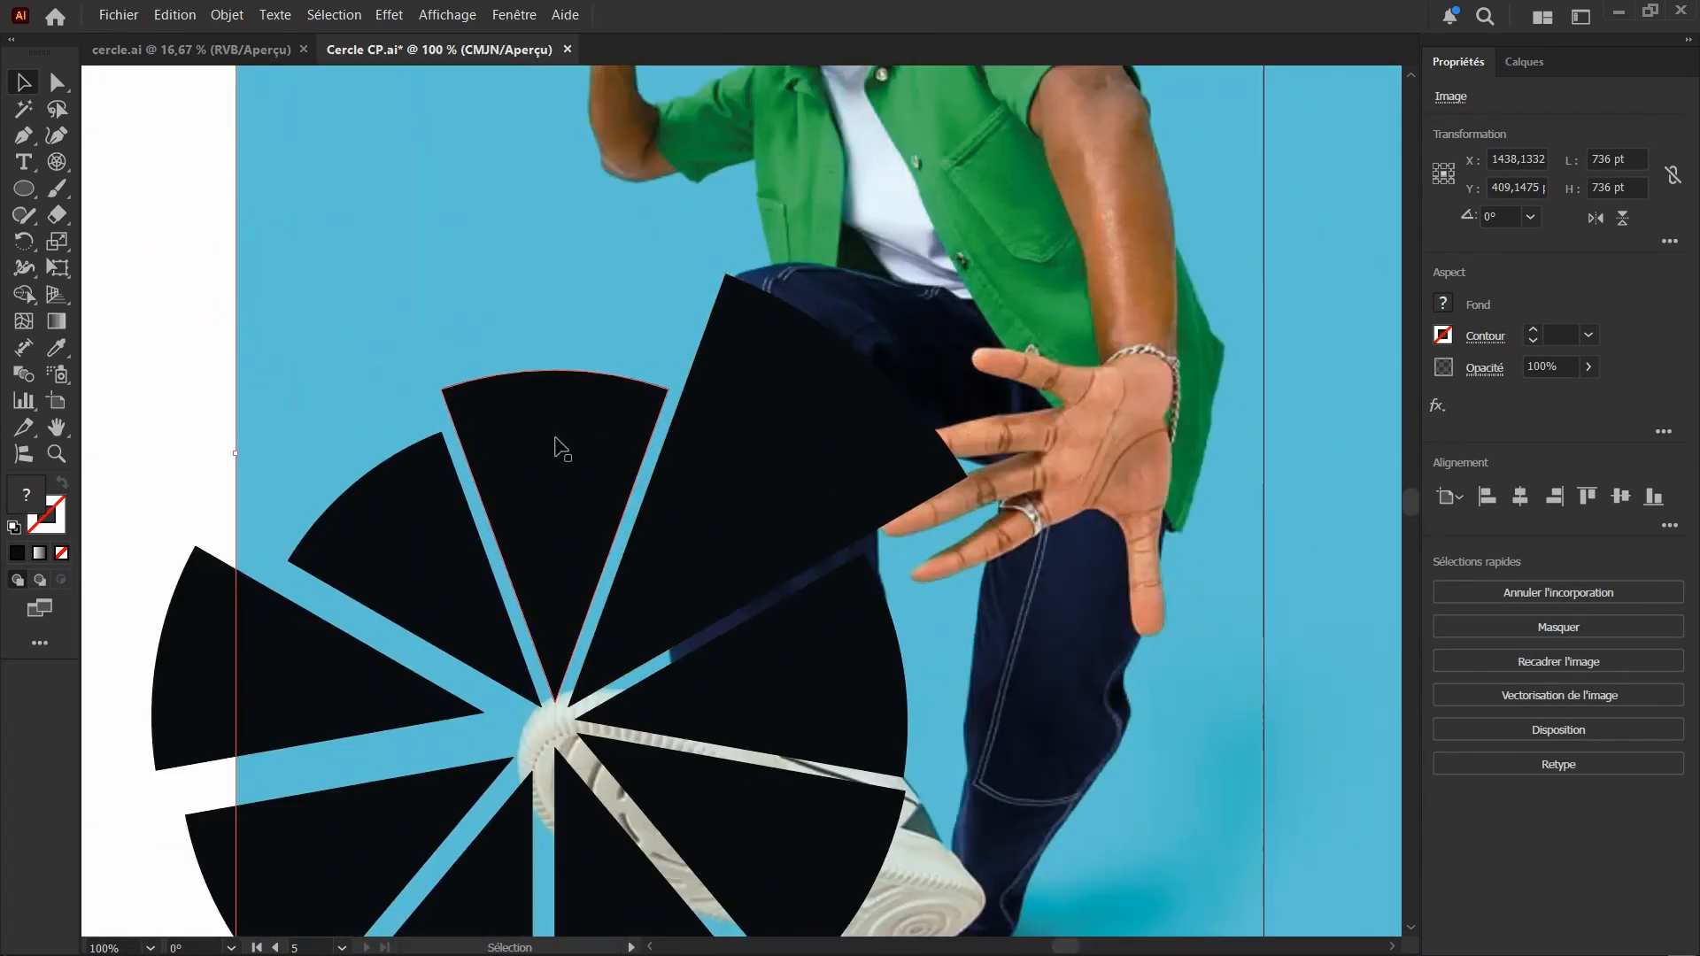
Bring the photo in front of the segments and lower its opacity to 43%
right_click(845, 273)
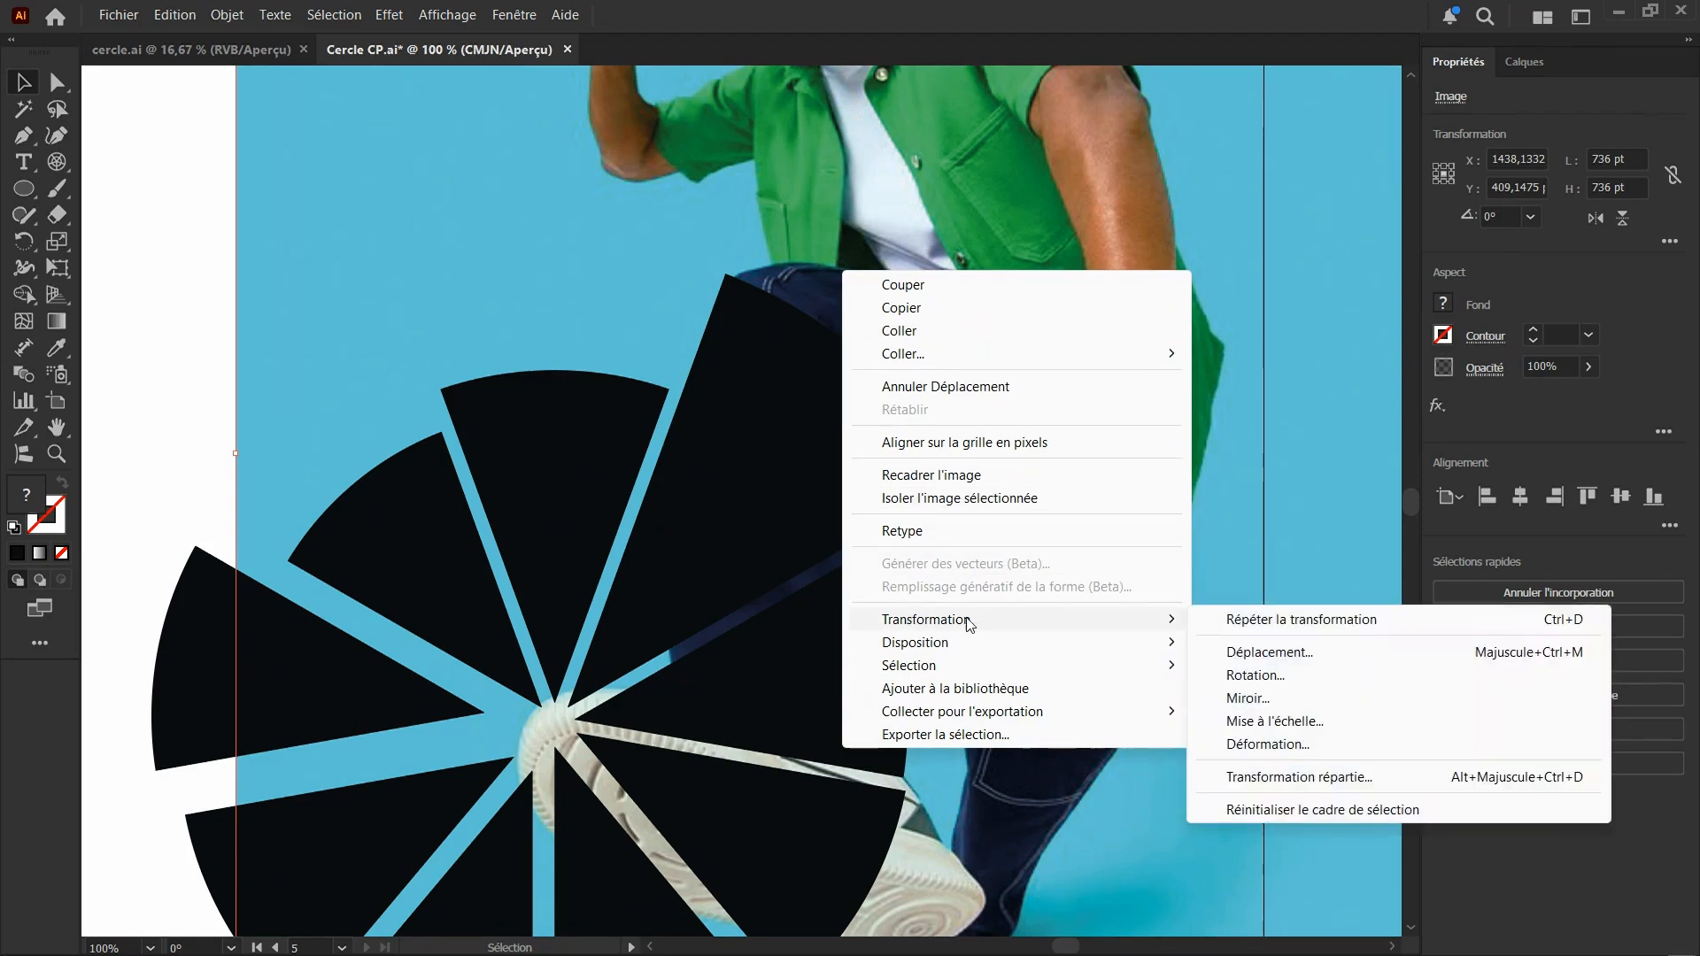
mouse_move(1151, 656)
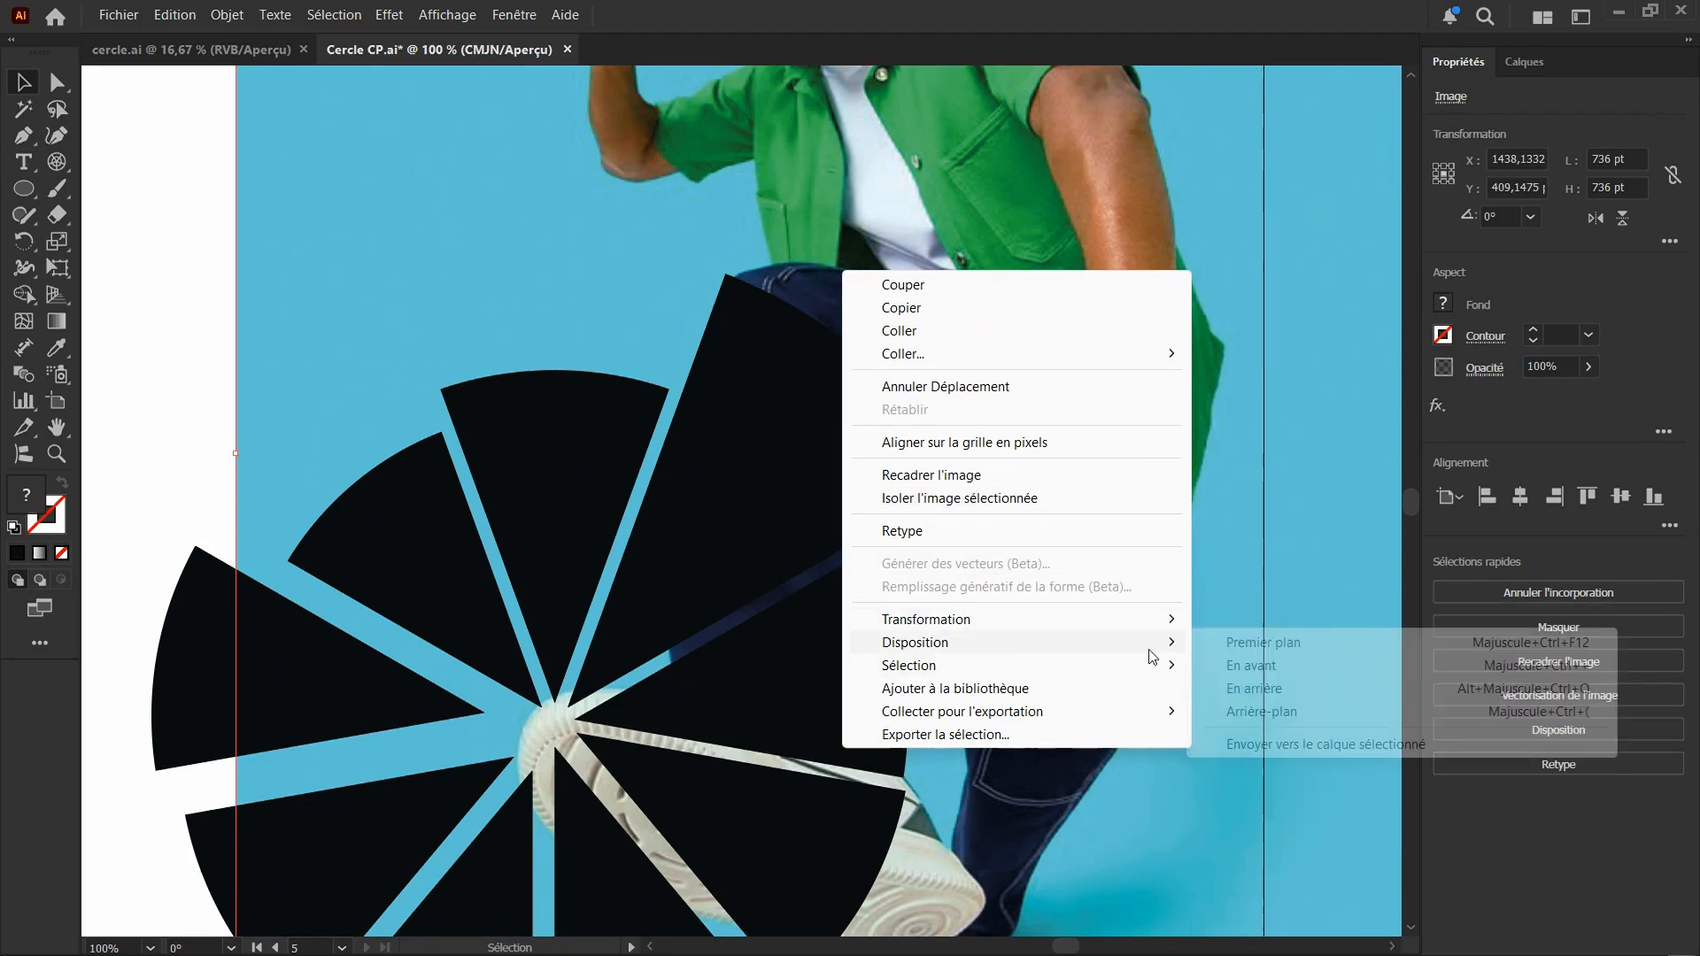
click(1263, 642)
scroll(741, 596, down, 1)
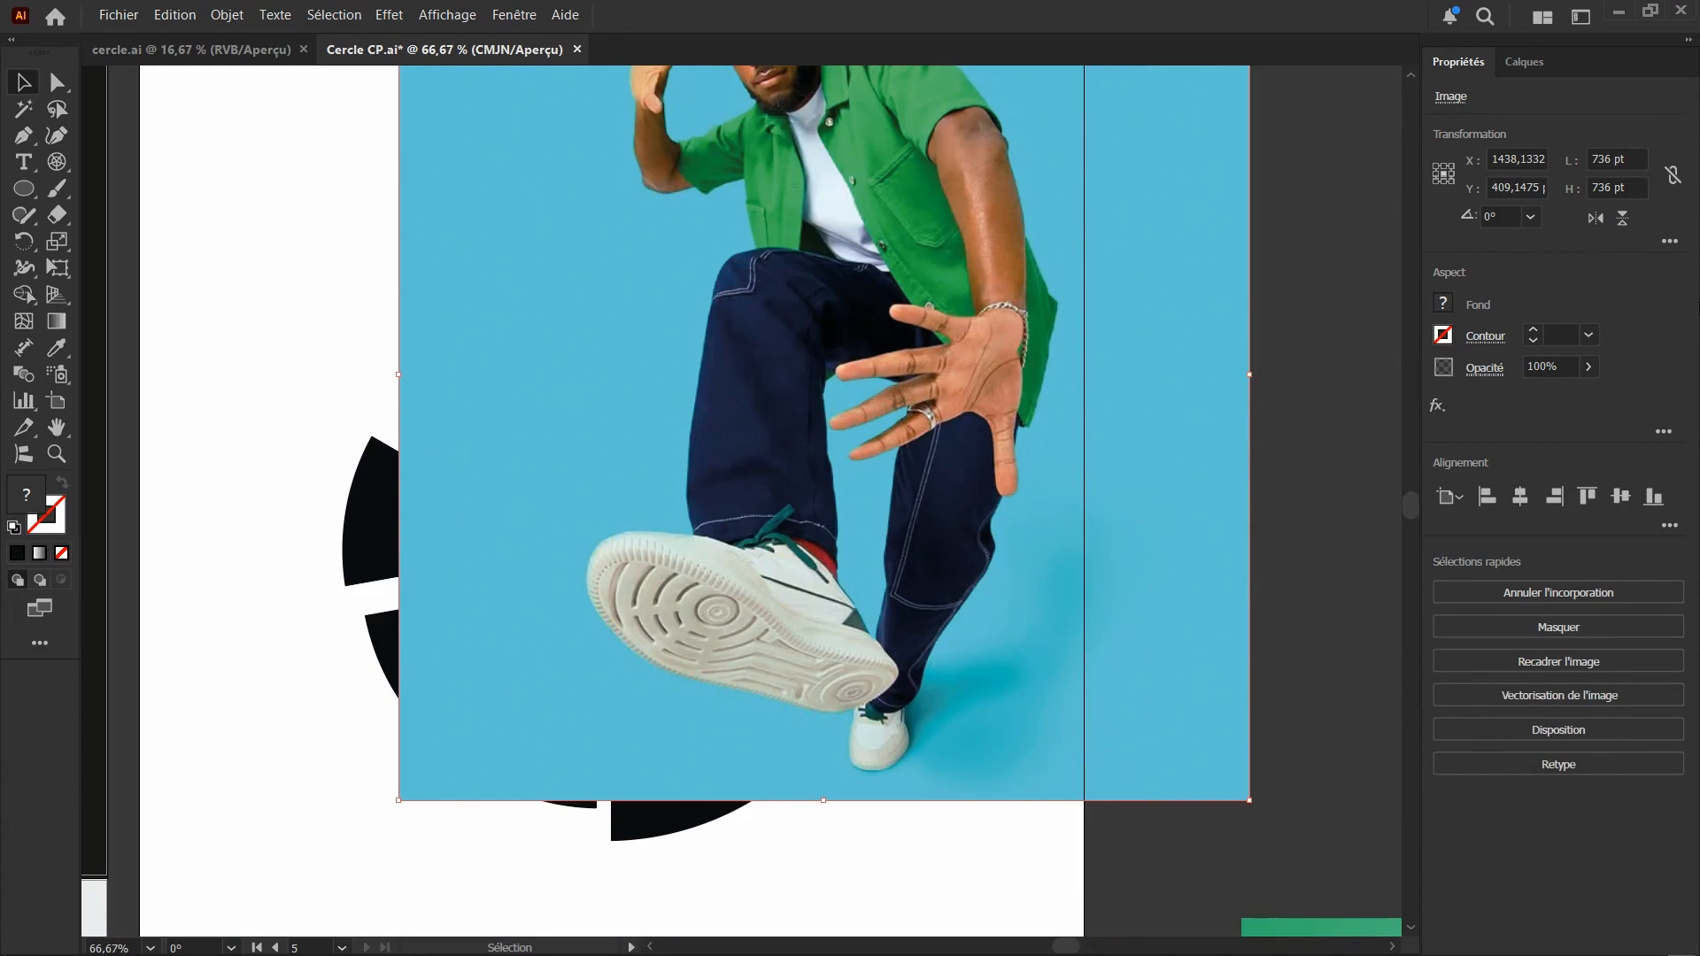
drag(1574, 400, 1538, 395)
scroll(778, 381, down, 1)
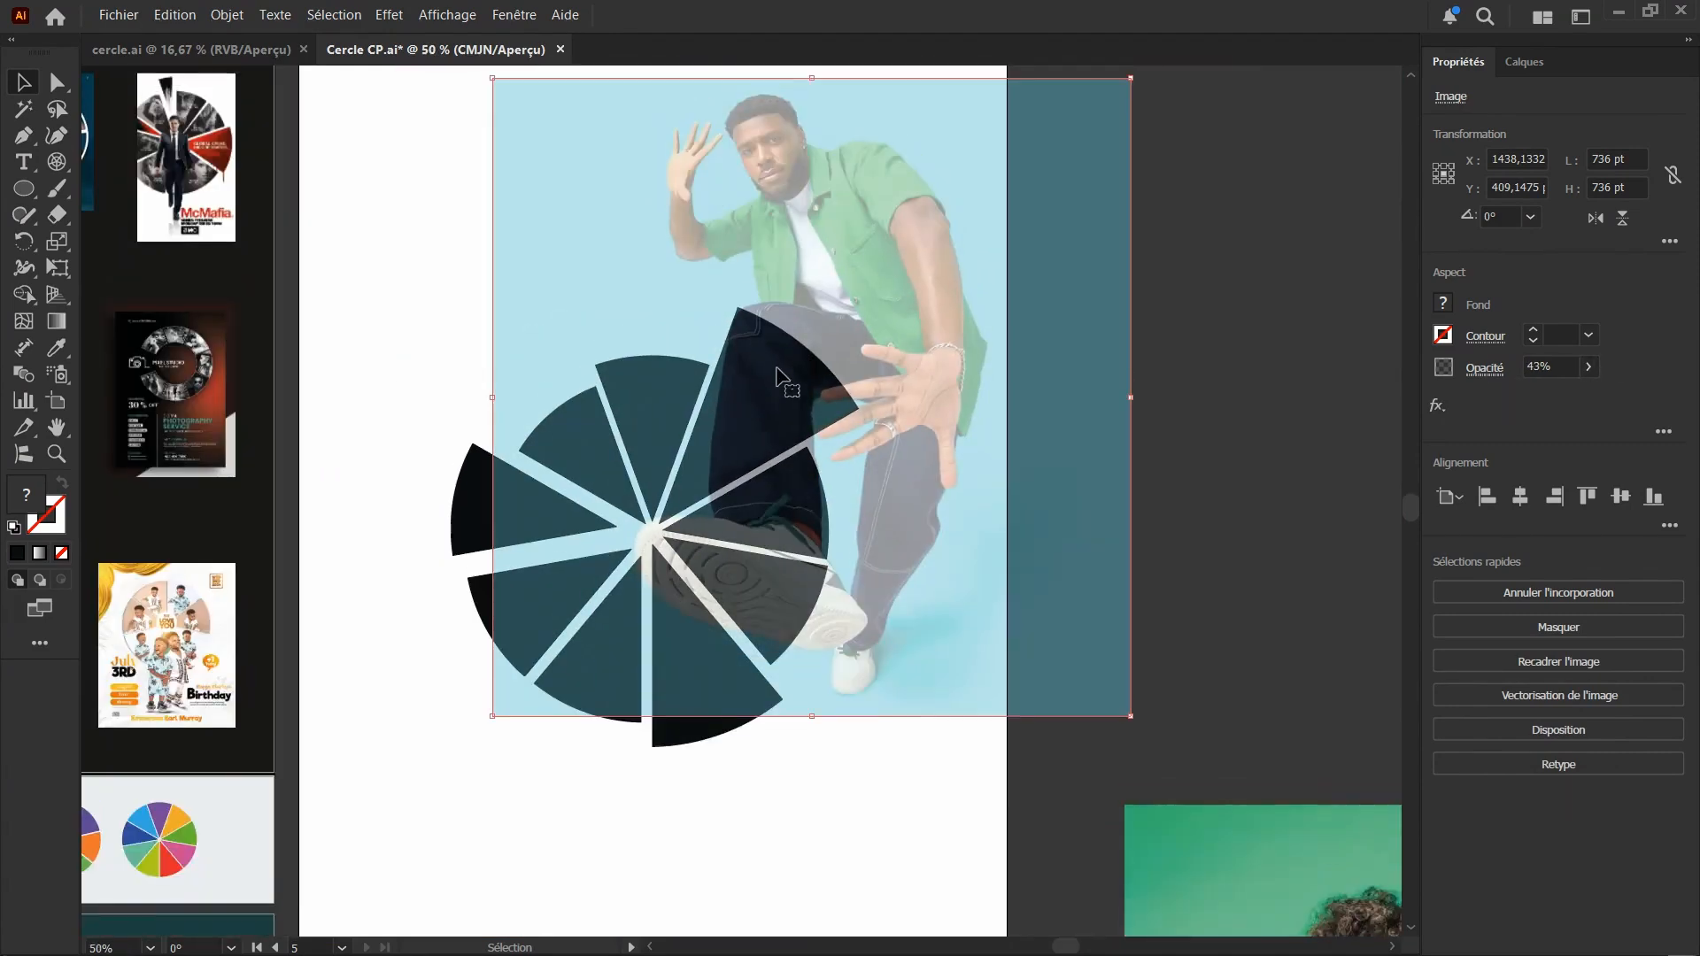
Scale the photo down proportionally to about 377 pt square, placed over the enlarged upper-right segment
scroll(777, 379, up, 2)
drag(1129, 188, 917, 439)
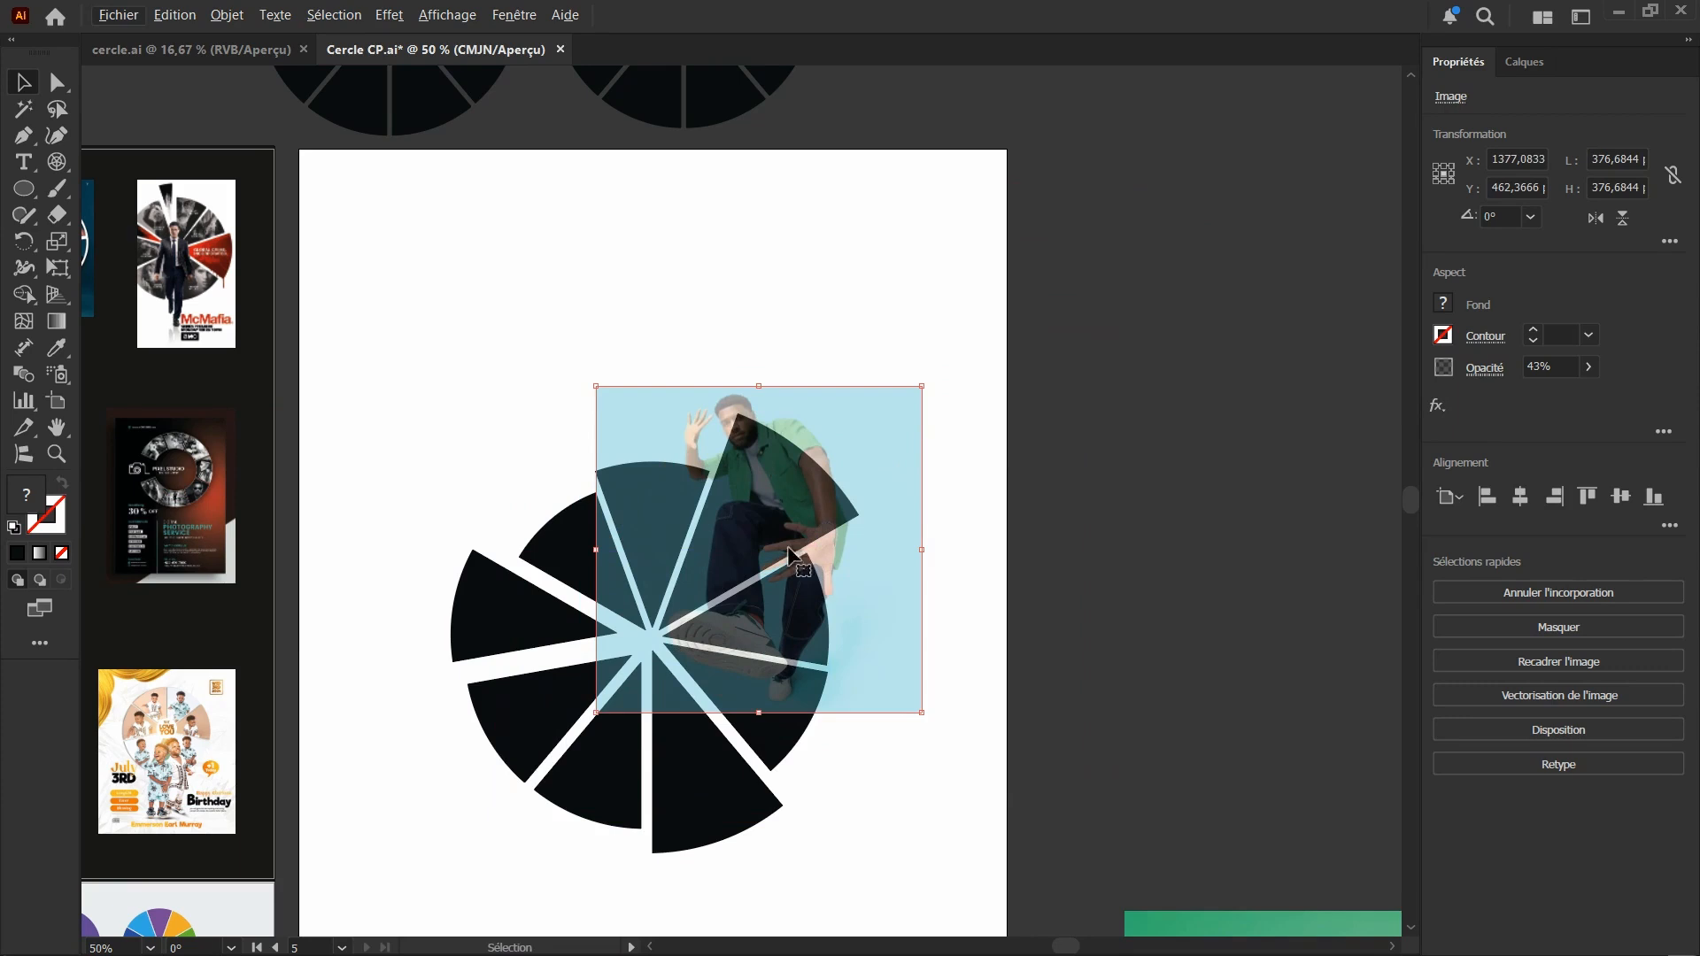
scroll(784, 522, up, 1)
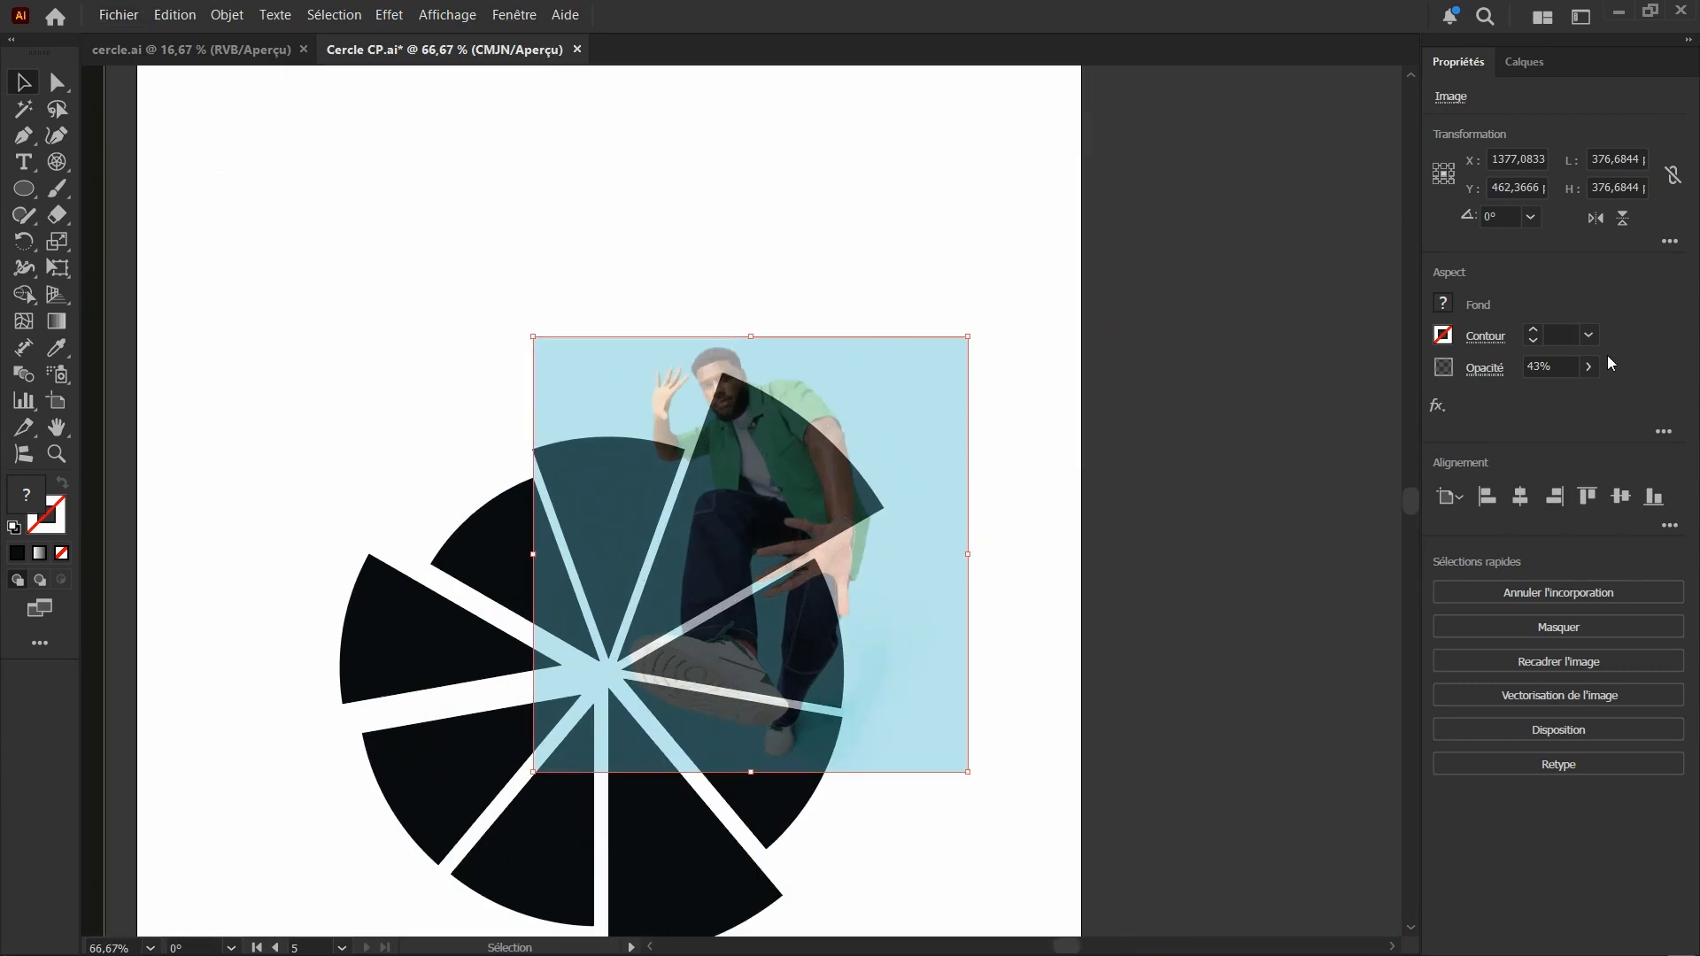
Set the photo's opacity back to 100% and send it behind all the segments
drag(1536, 394, 1589, 393)
right_click(774, 401)
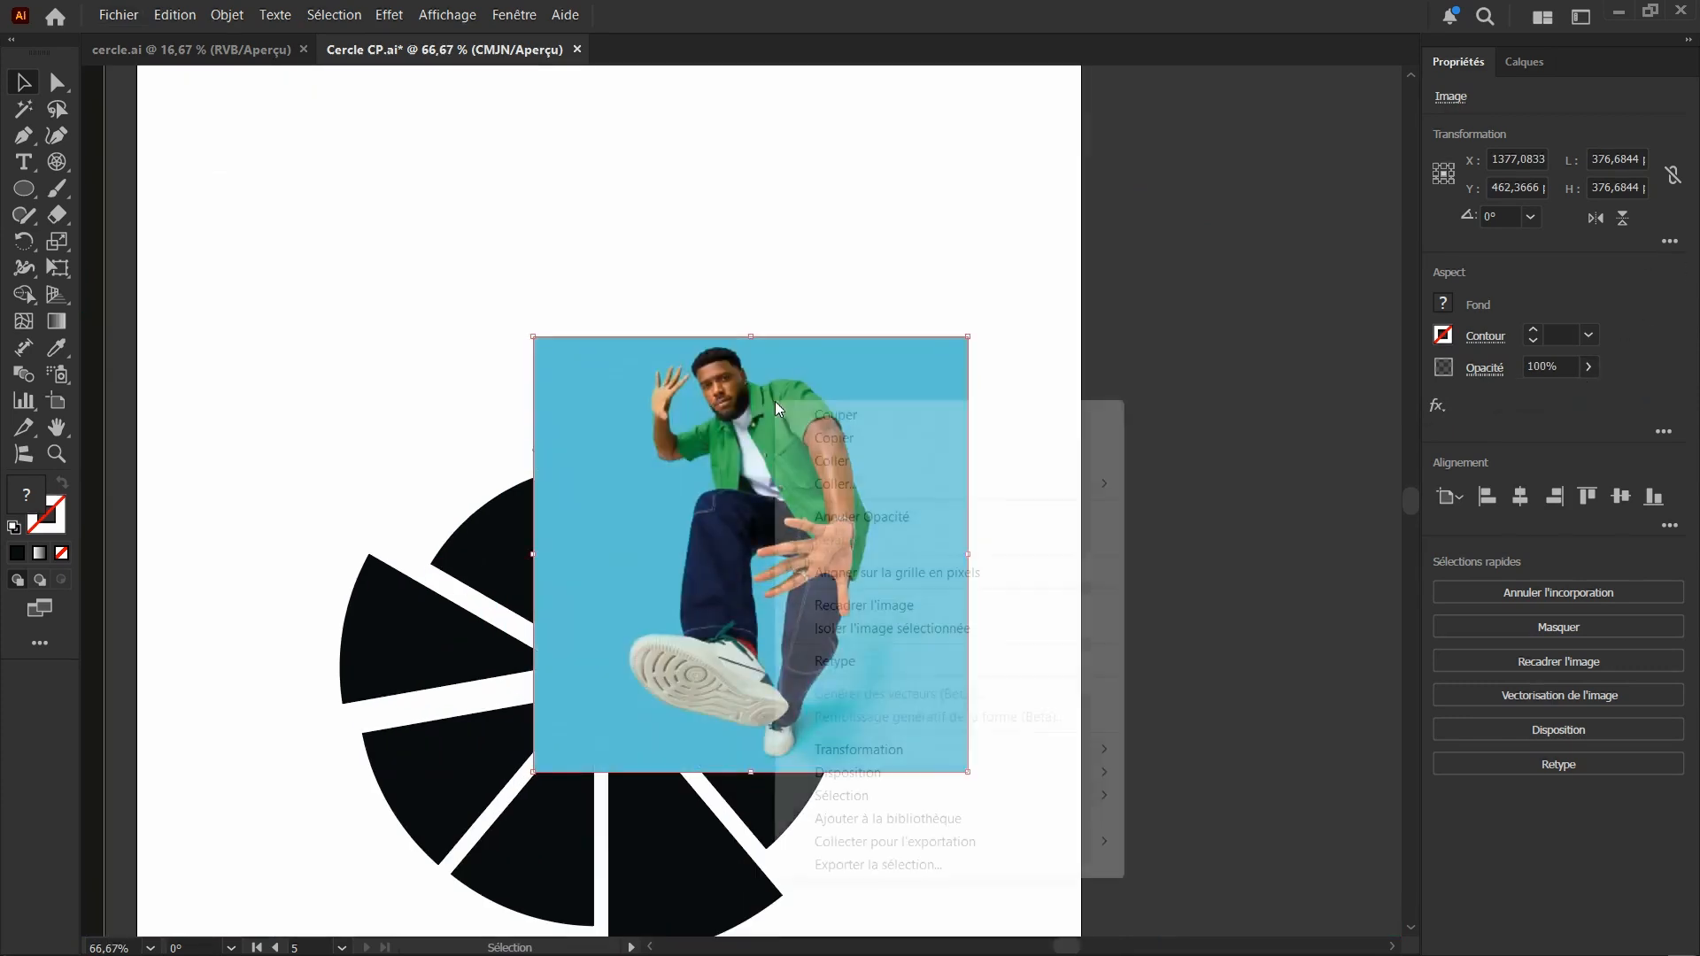
mouse_move(859, 779)
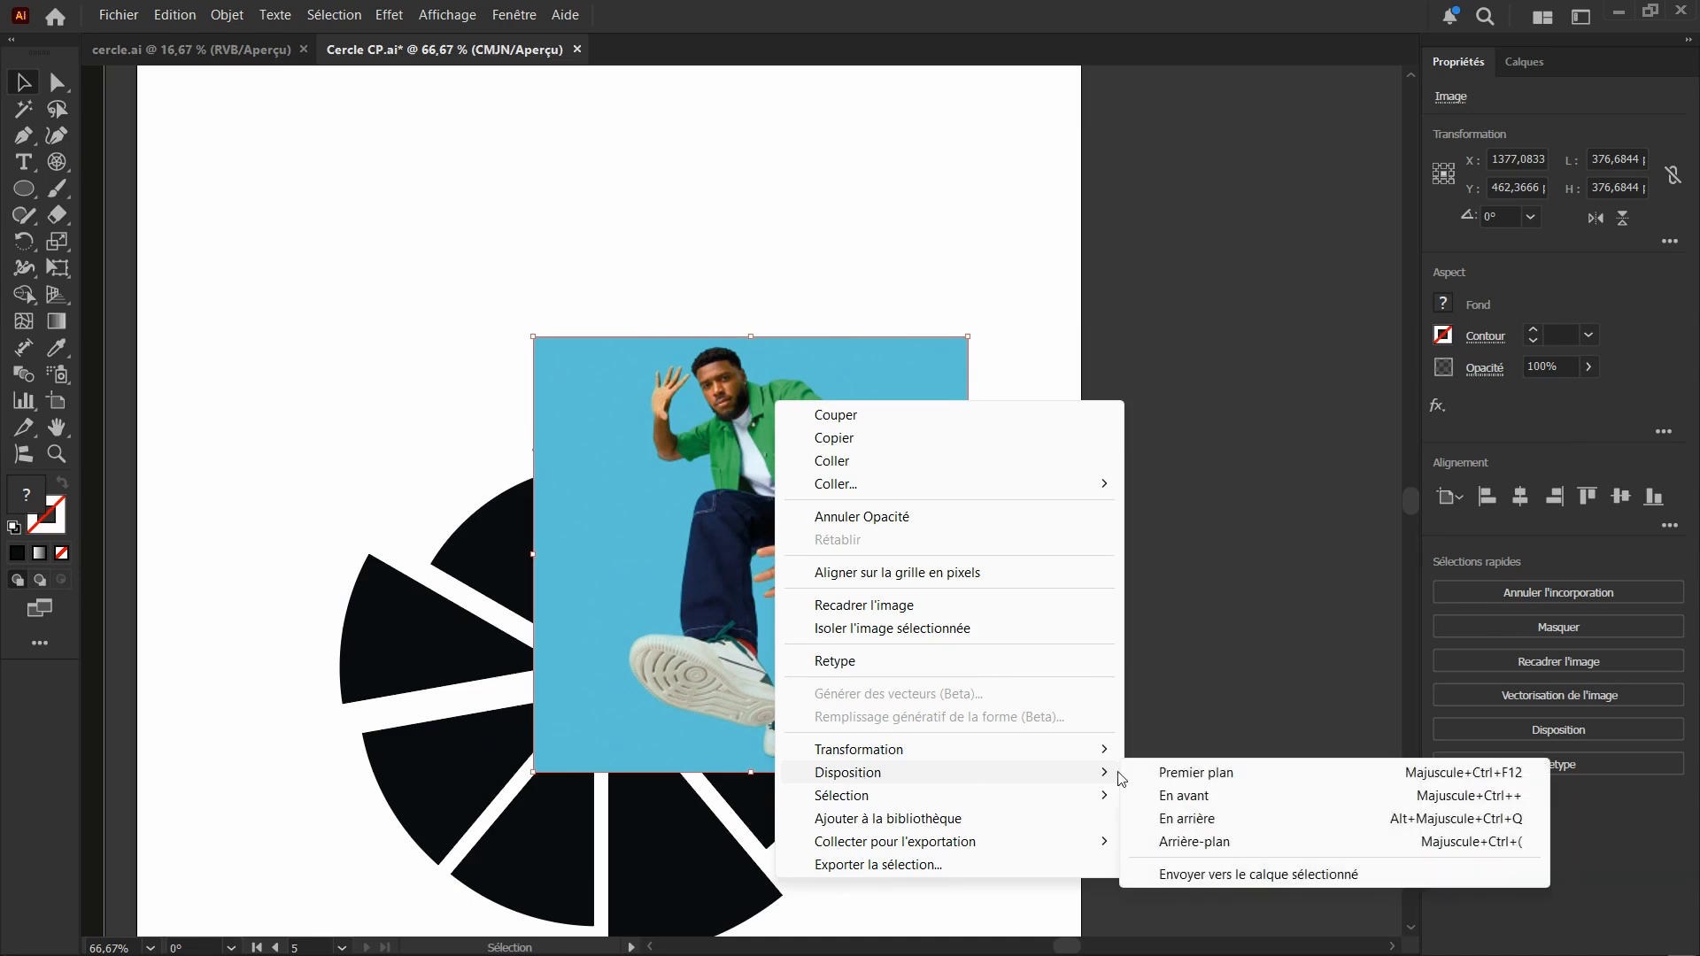
click(1231, 840)
scroll(771, 518, up, 1)
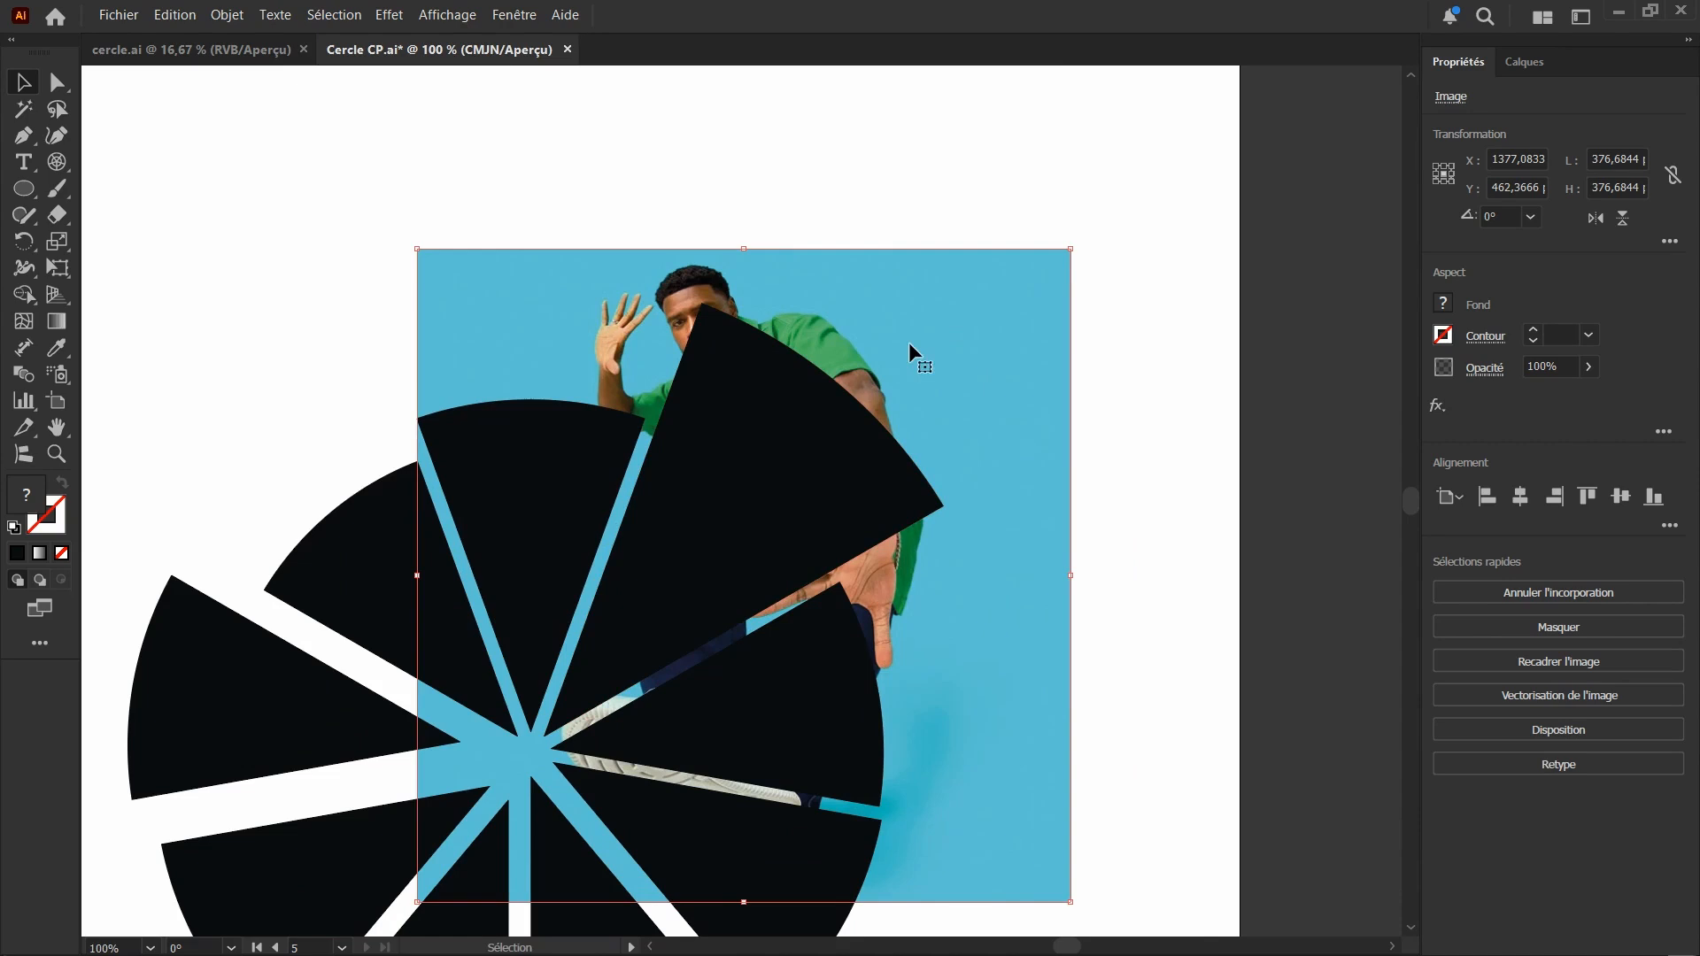
Clear the joint selection of photo and upper-right segment and move the photo off the circle, across the artboard's right edge
shift+click(823, 441)
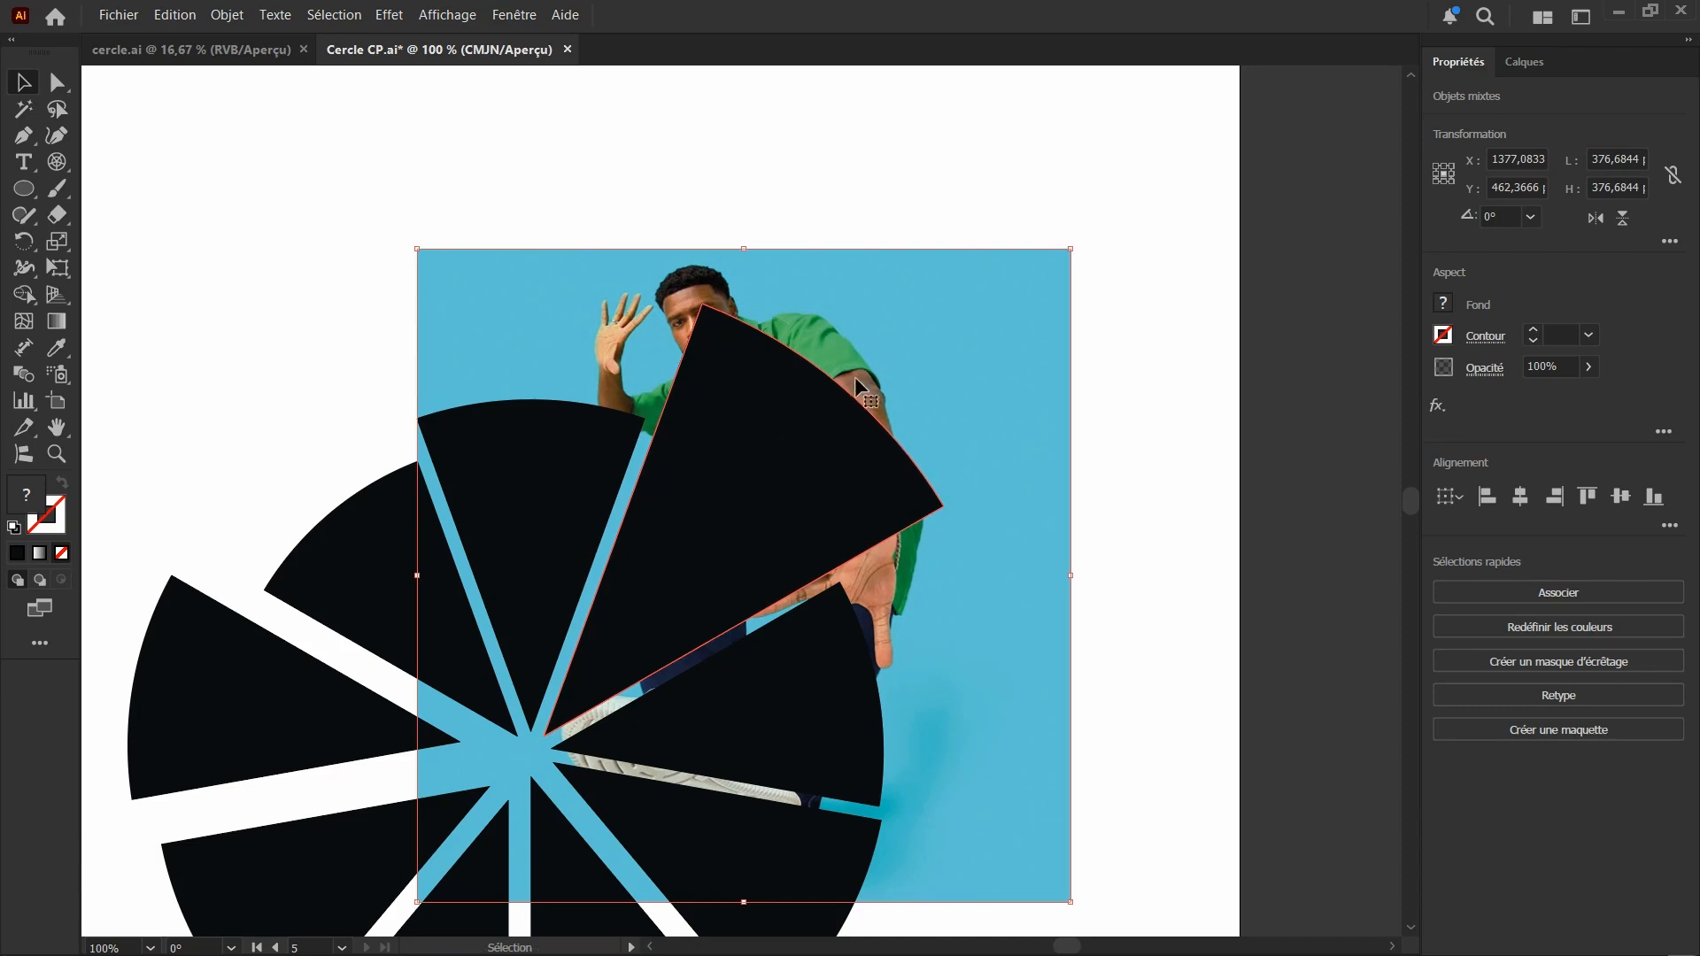
scroll(715, 395, down, 1)
scroll(664, 354, down, 1)
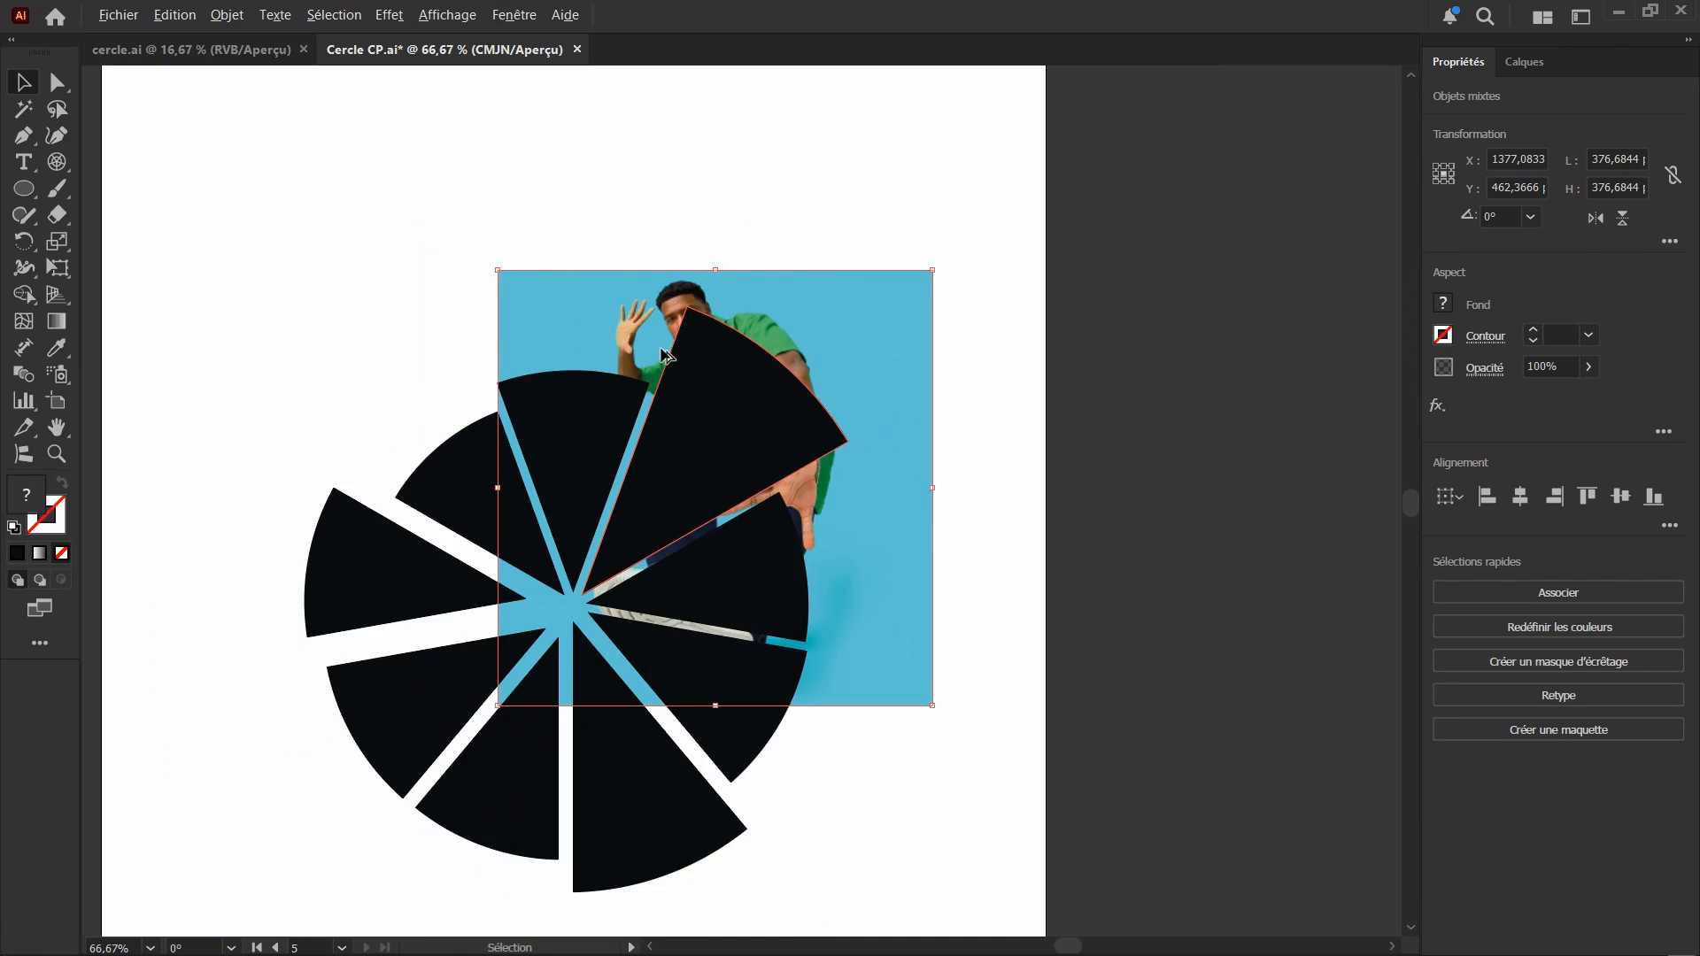
scroll(853, 257, up, 1)
click(863, 254)
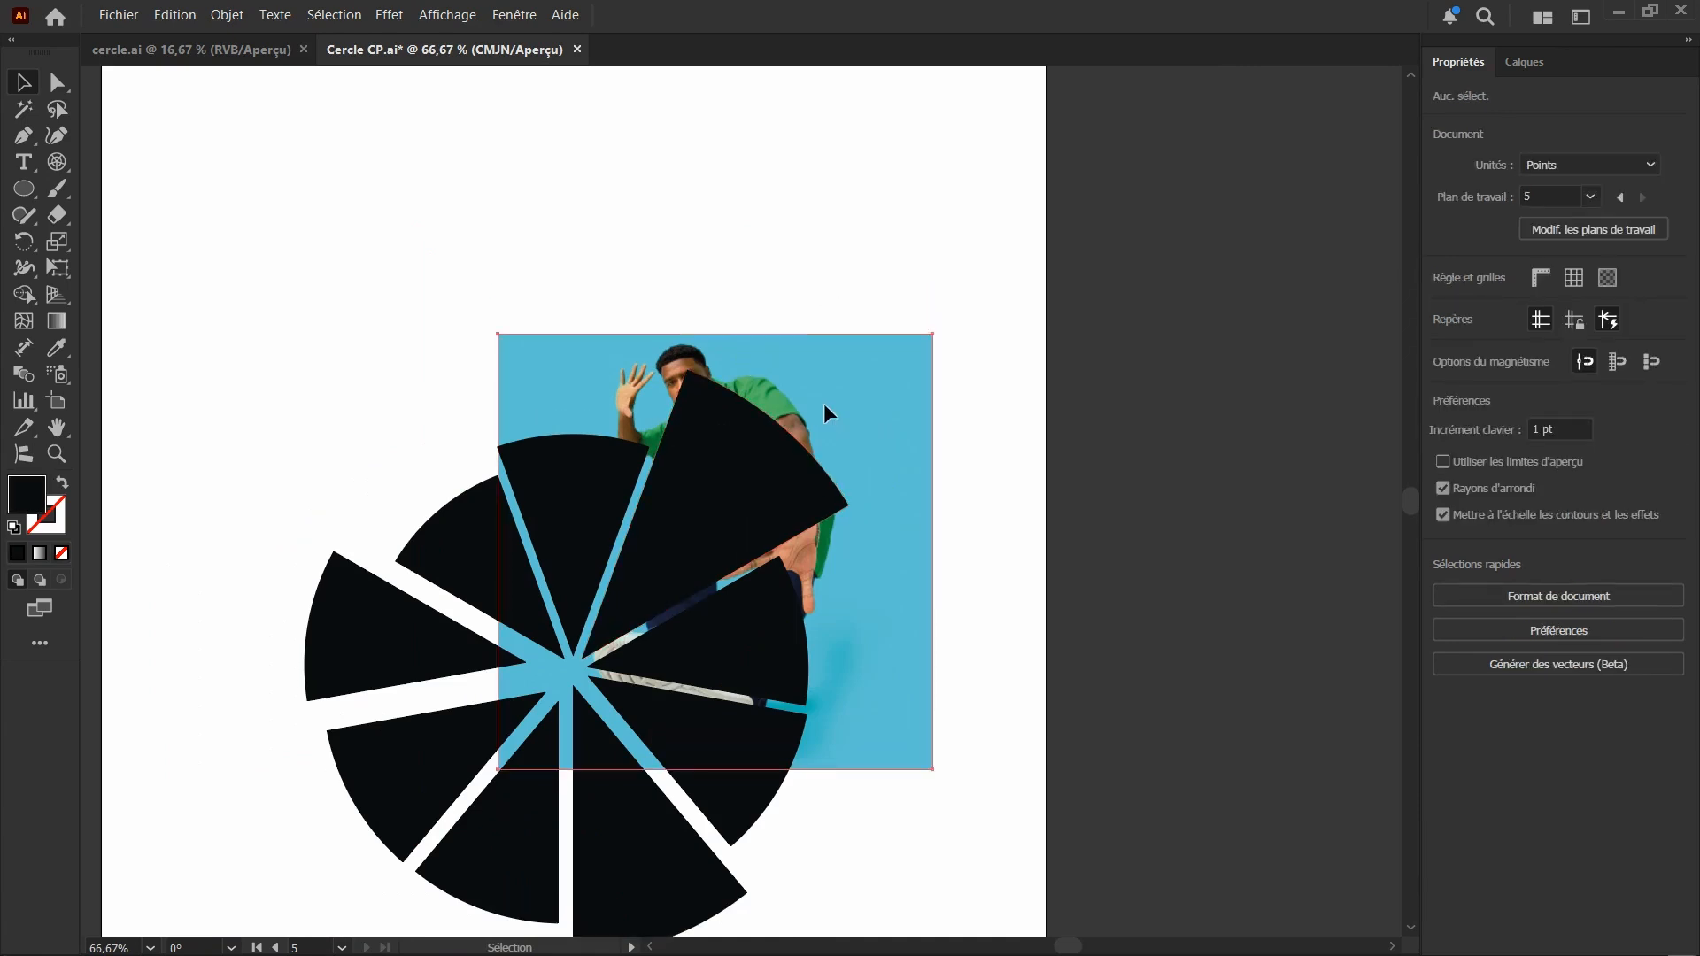
drag(823, 412, 1188, 249)
scroll(495, 469, down, 1)
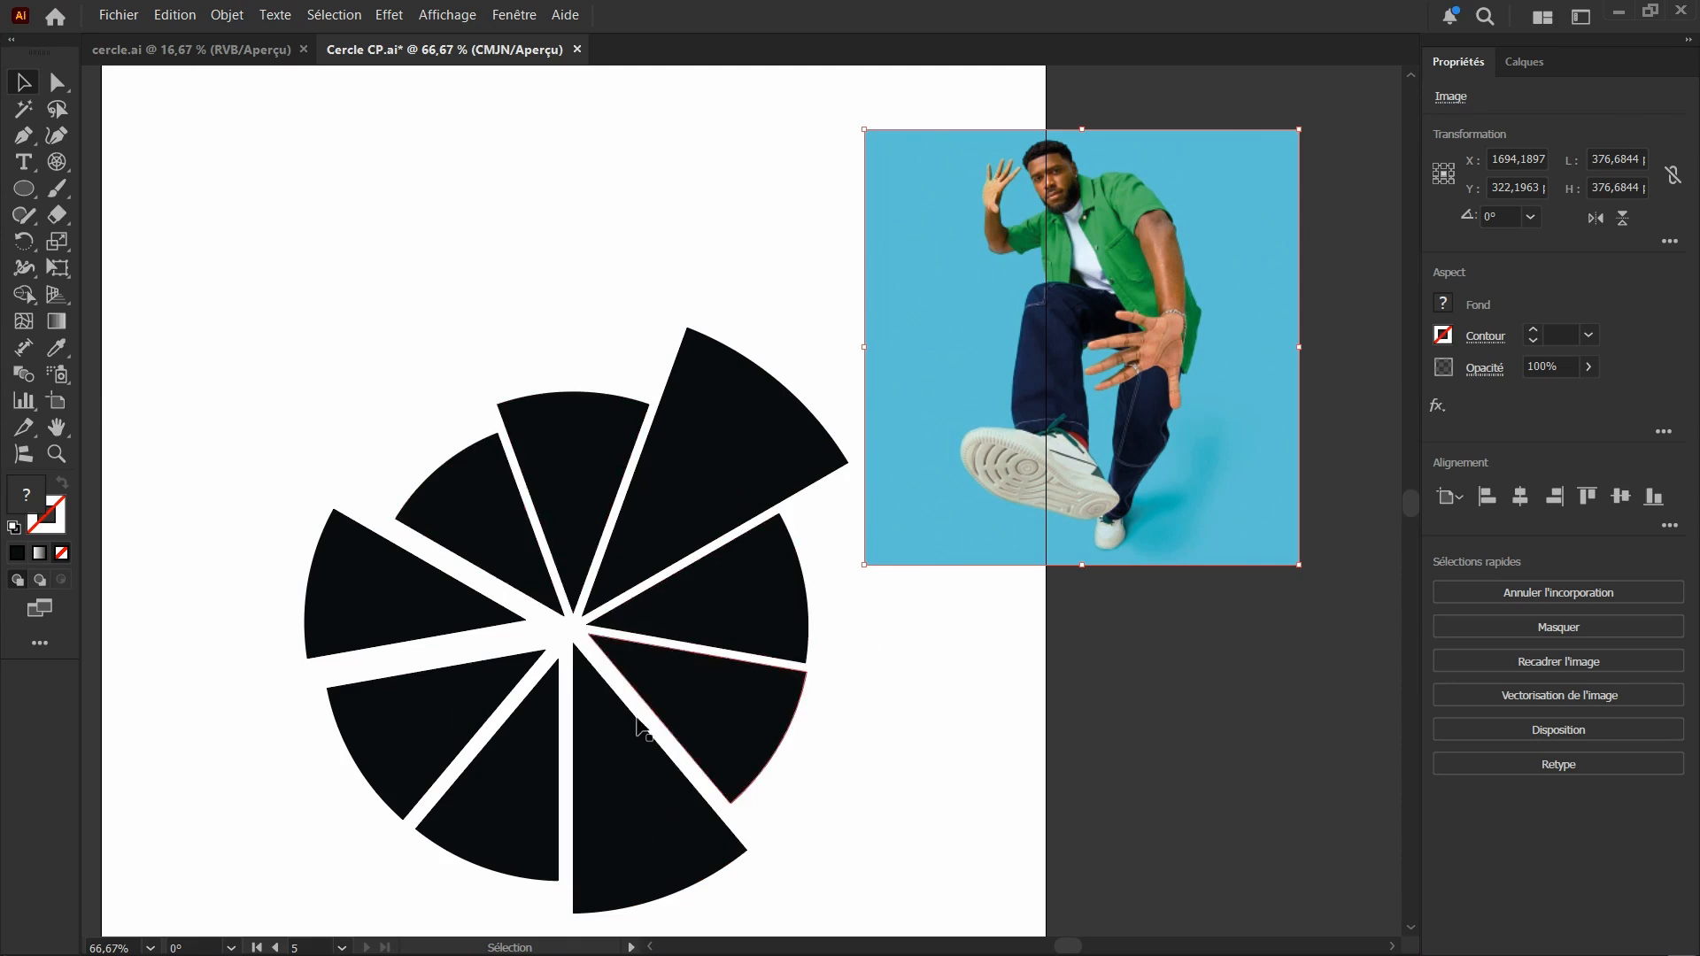
Show the document's layers and set the layer list's row size to Grande
click(1532, 62)
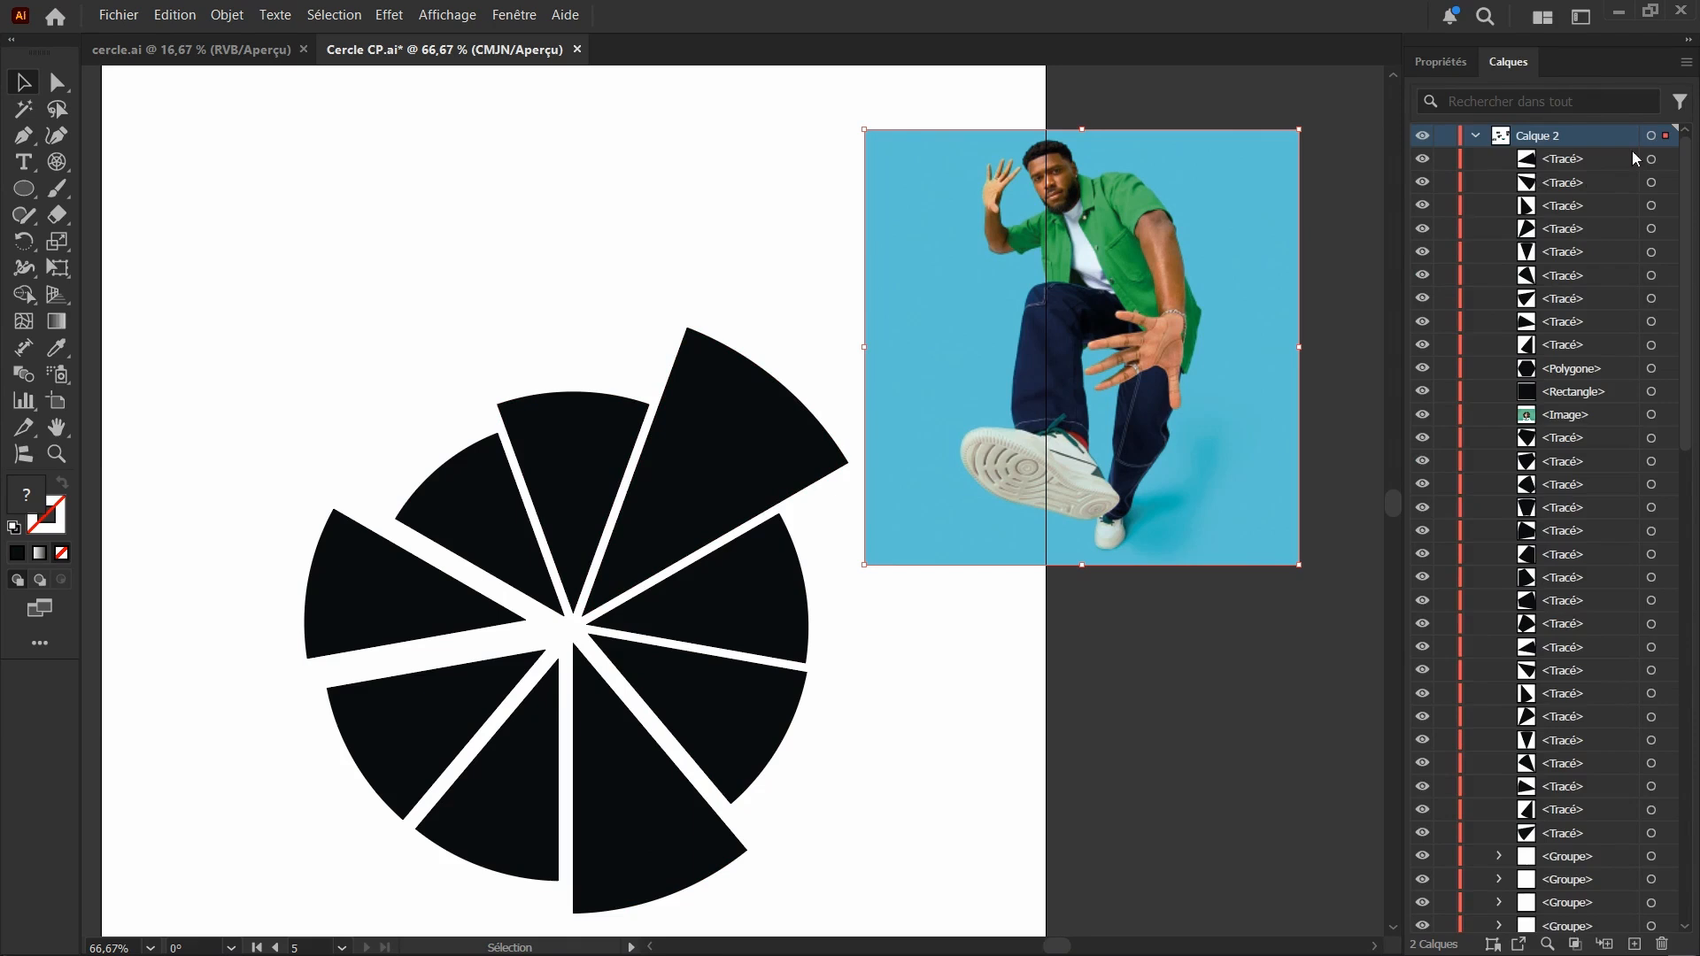
click(1686, 60)
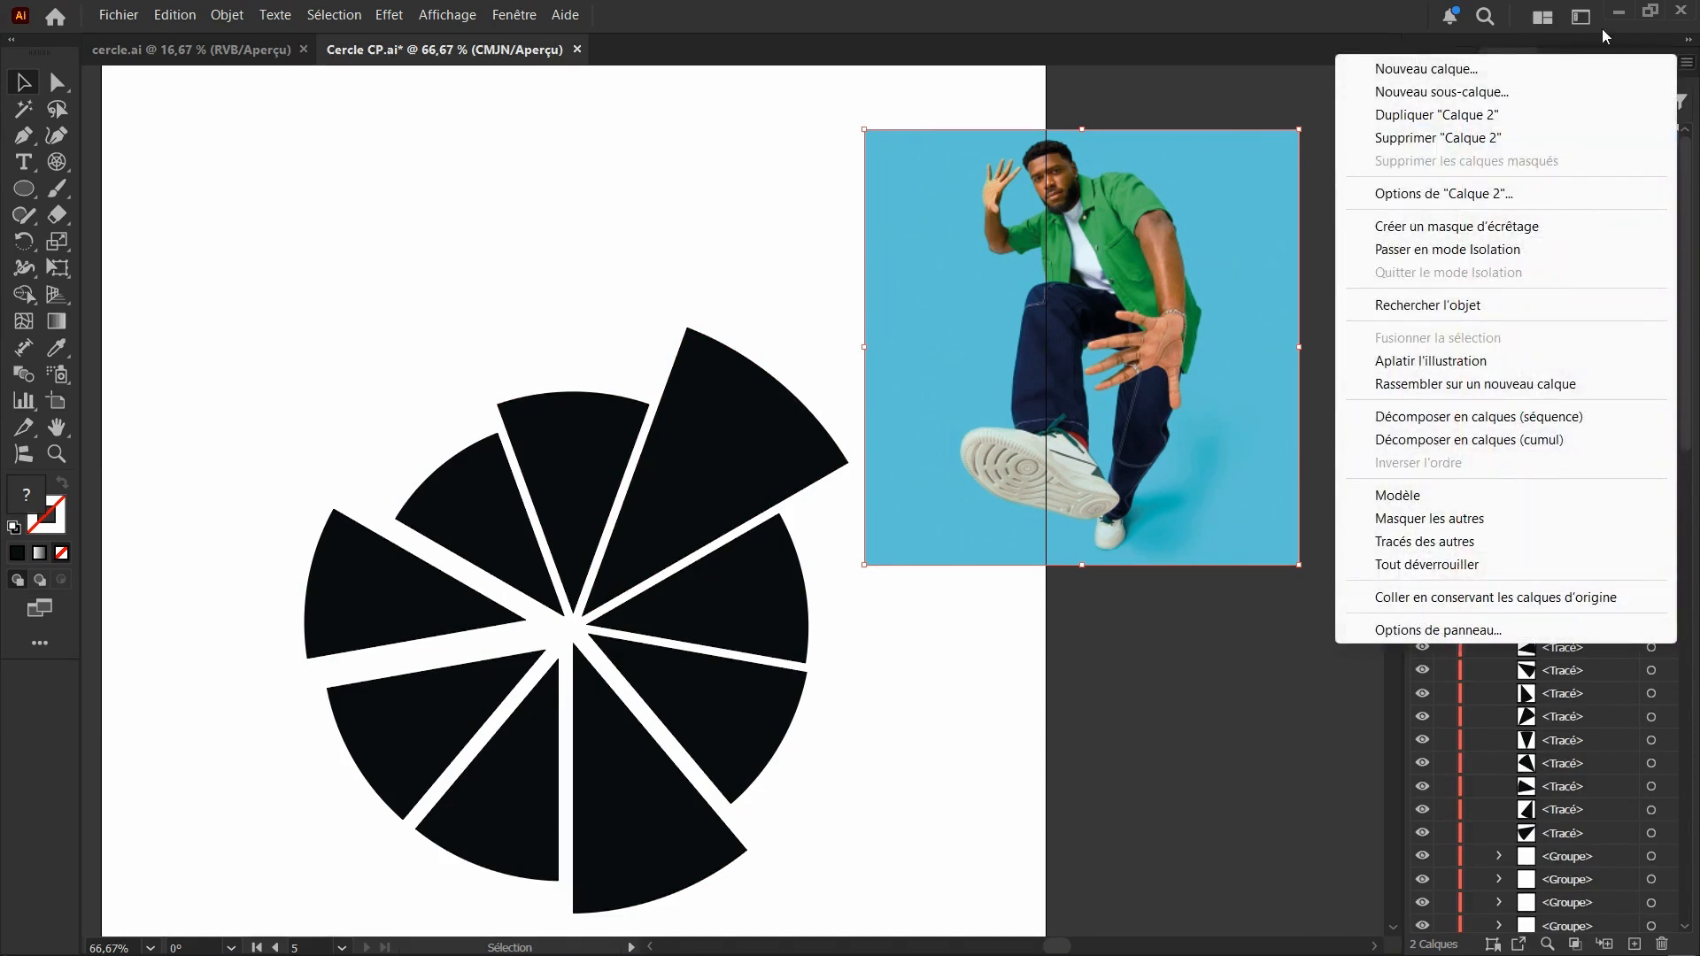
click(1692, 68)
click(1688, 65)
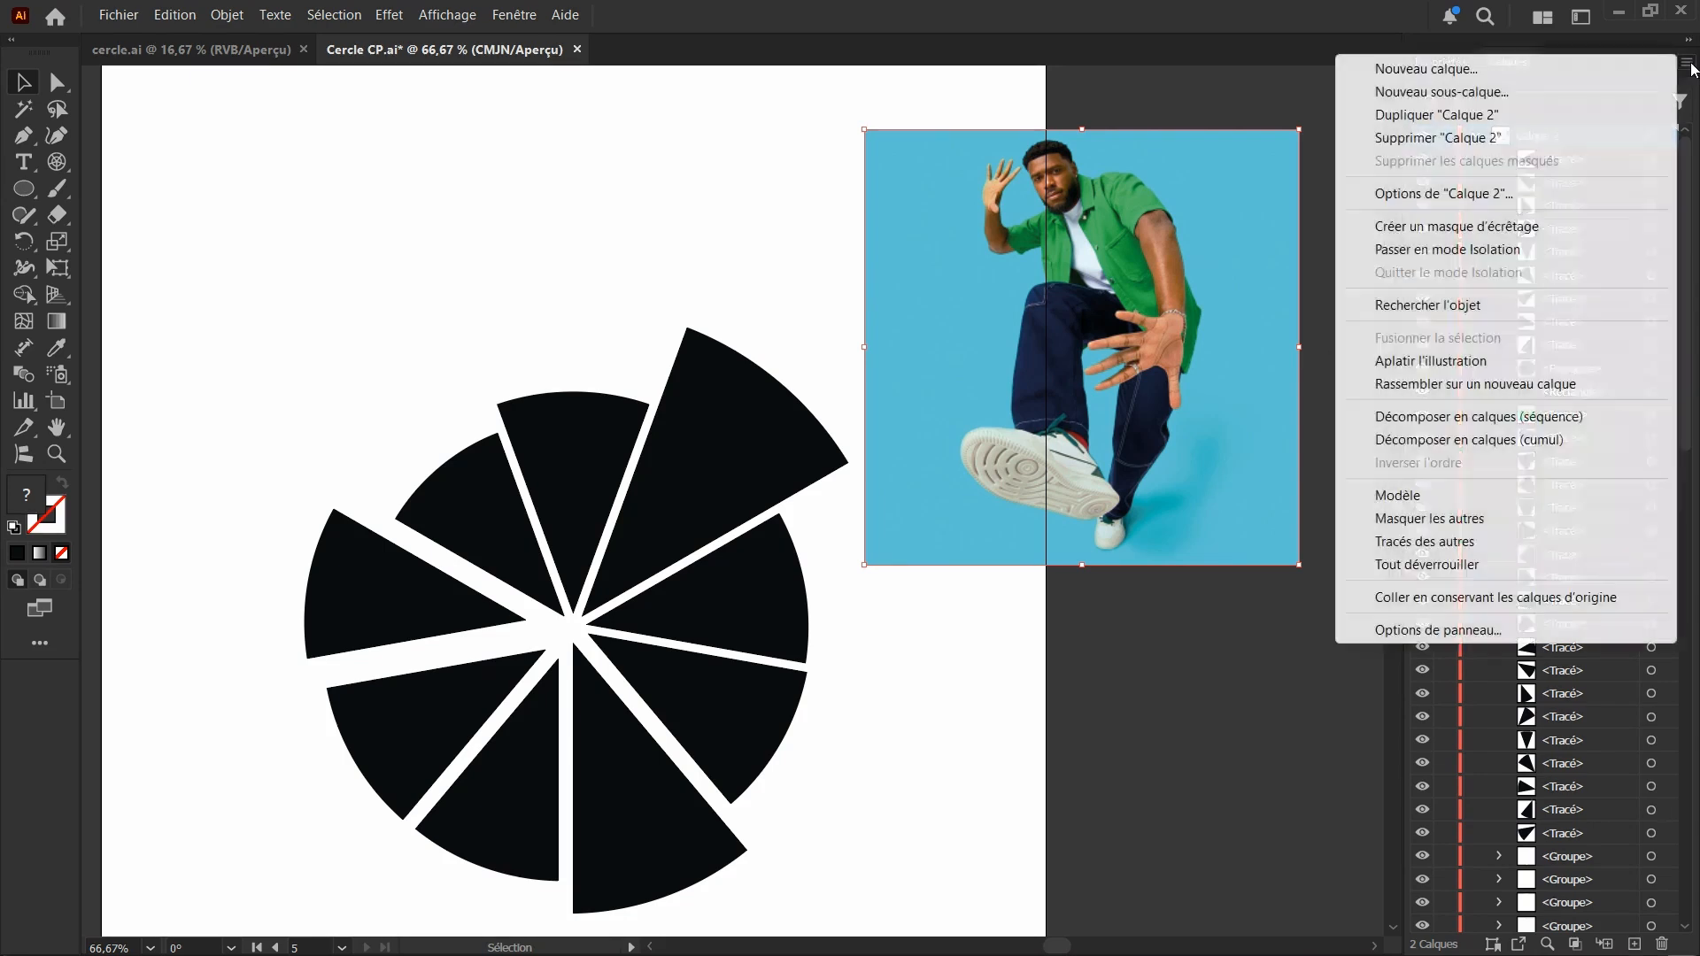
click(1438, 631)
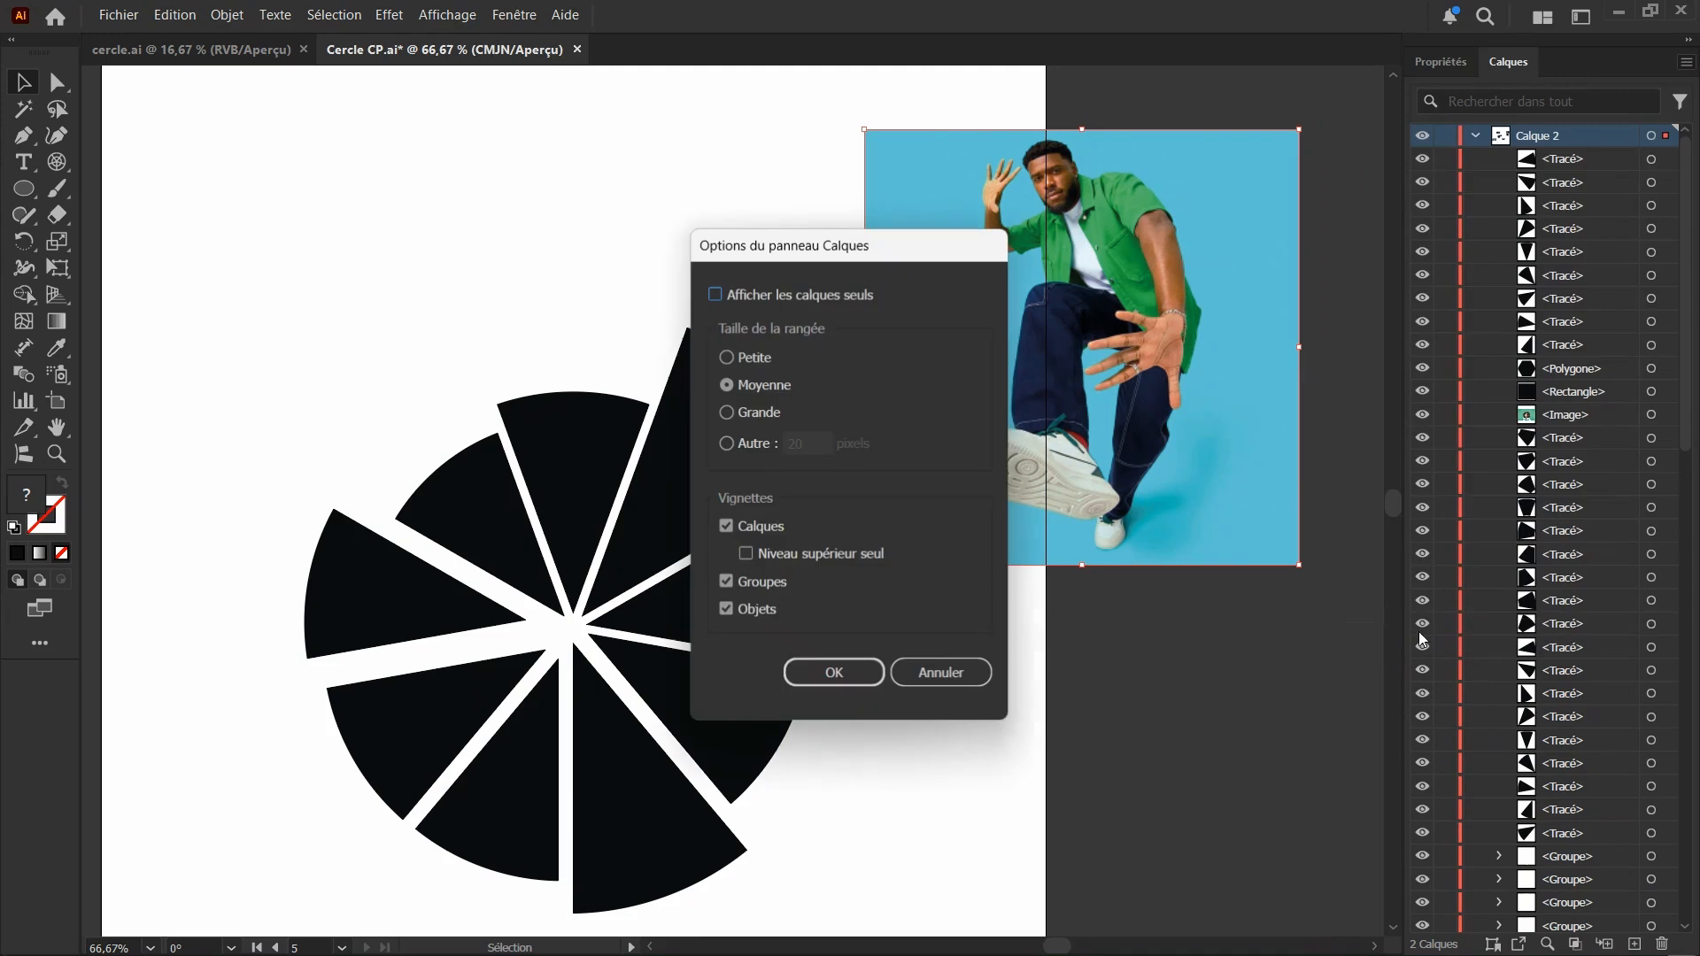
click(730, 419)
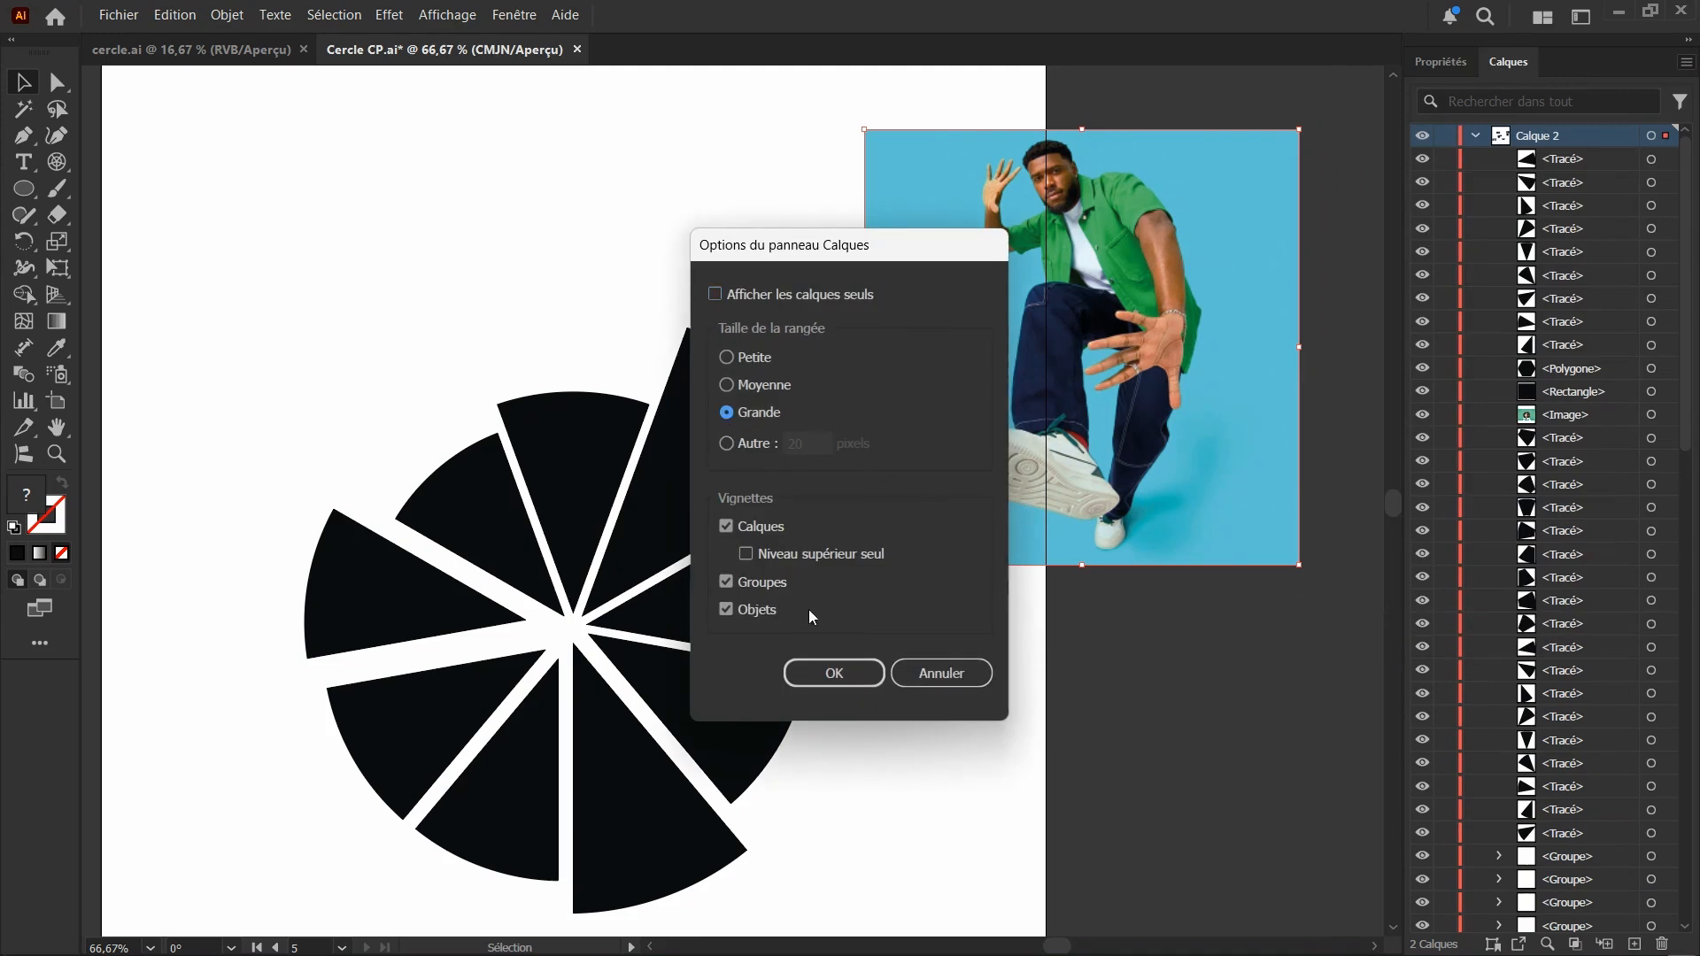
click(841, 670)
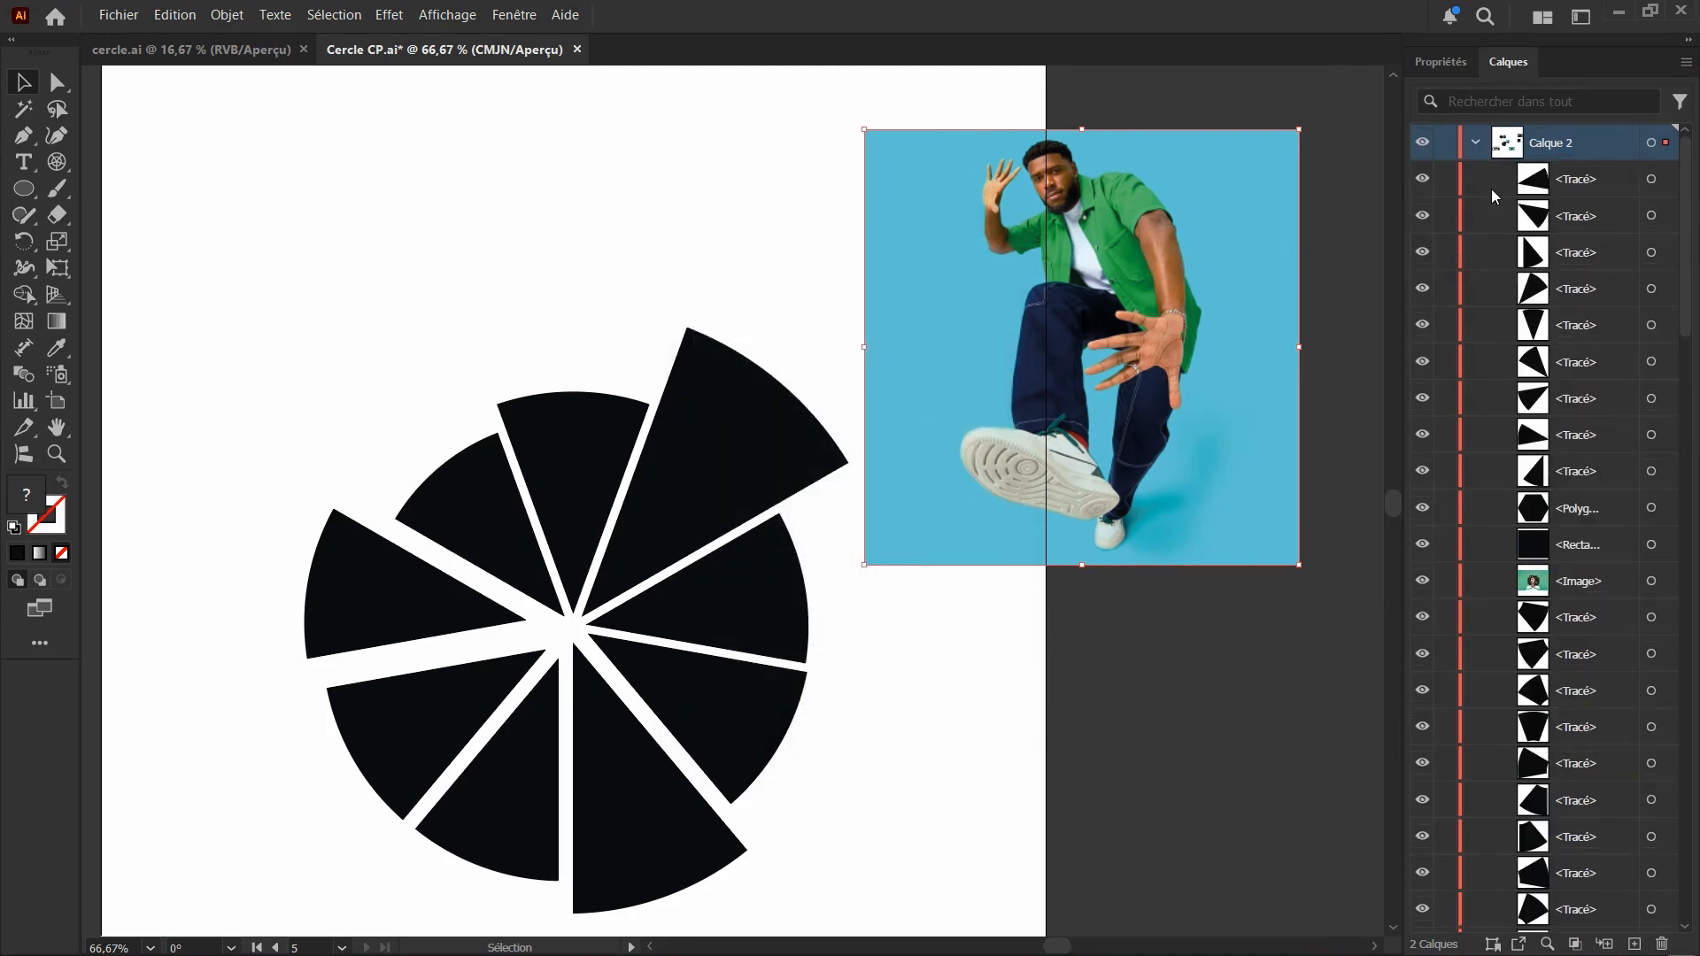
Select all nine black segments of the circle, recolour them with the RandomColors_HSL_NoRepeat_Rename script, and clear the selection
scroll(645, 478, down, 3)
click(254, 246)
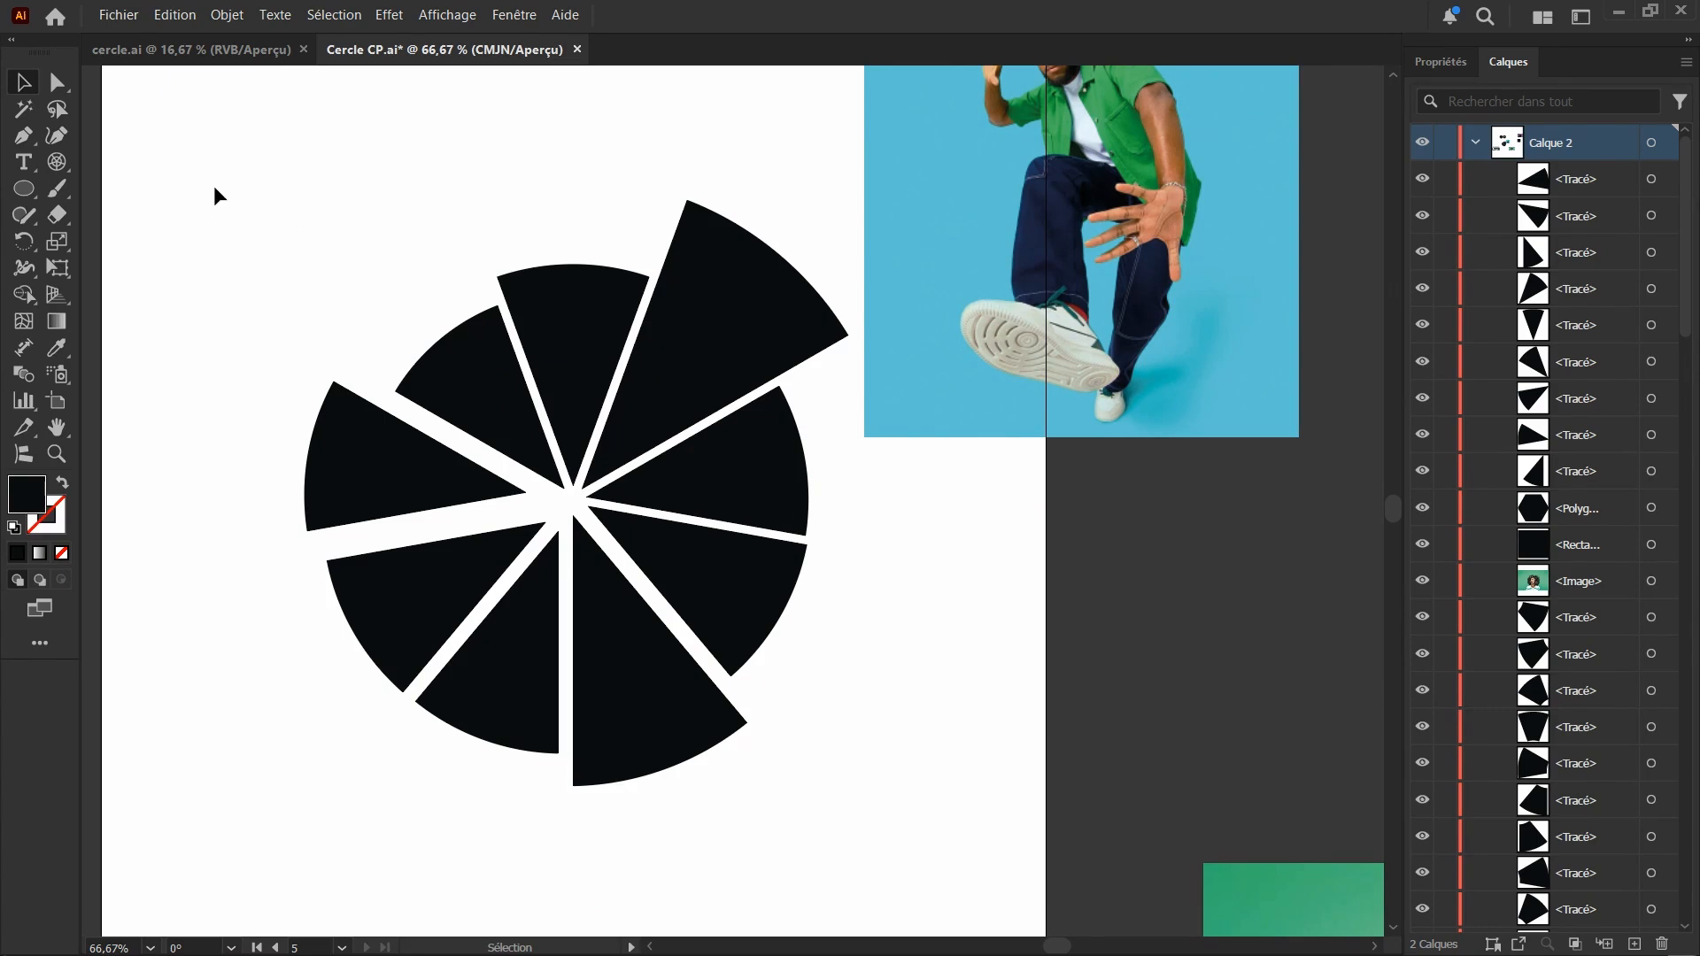
drag(221, 167, 248, 303)
drag(191, 146, 816, 831)
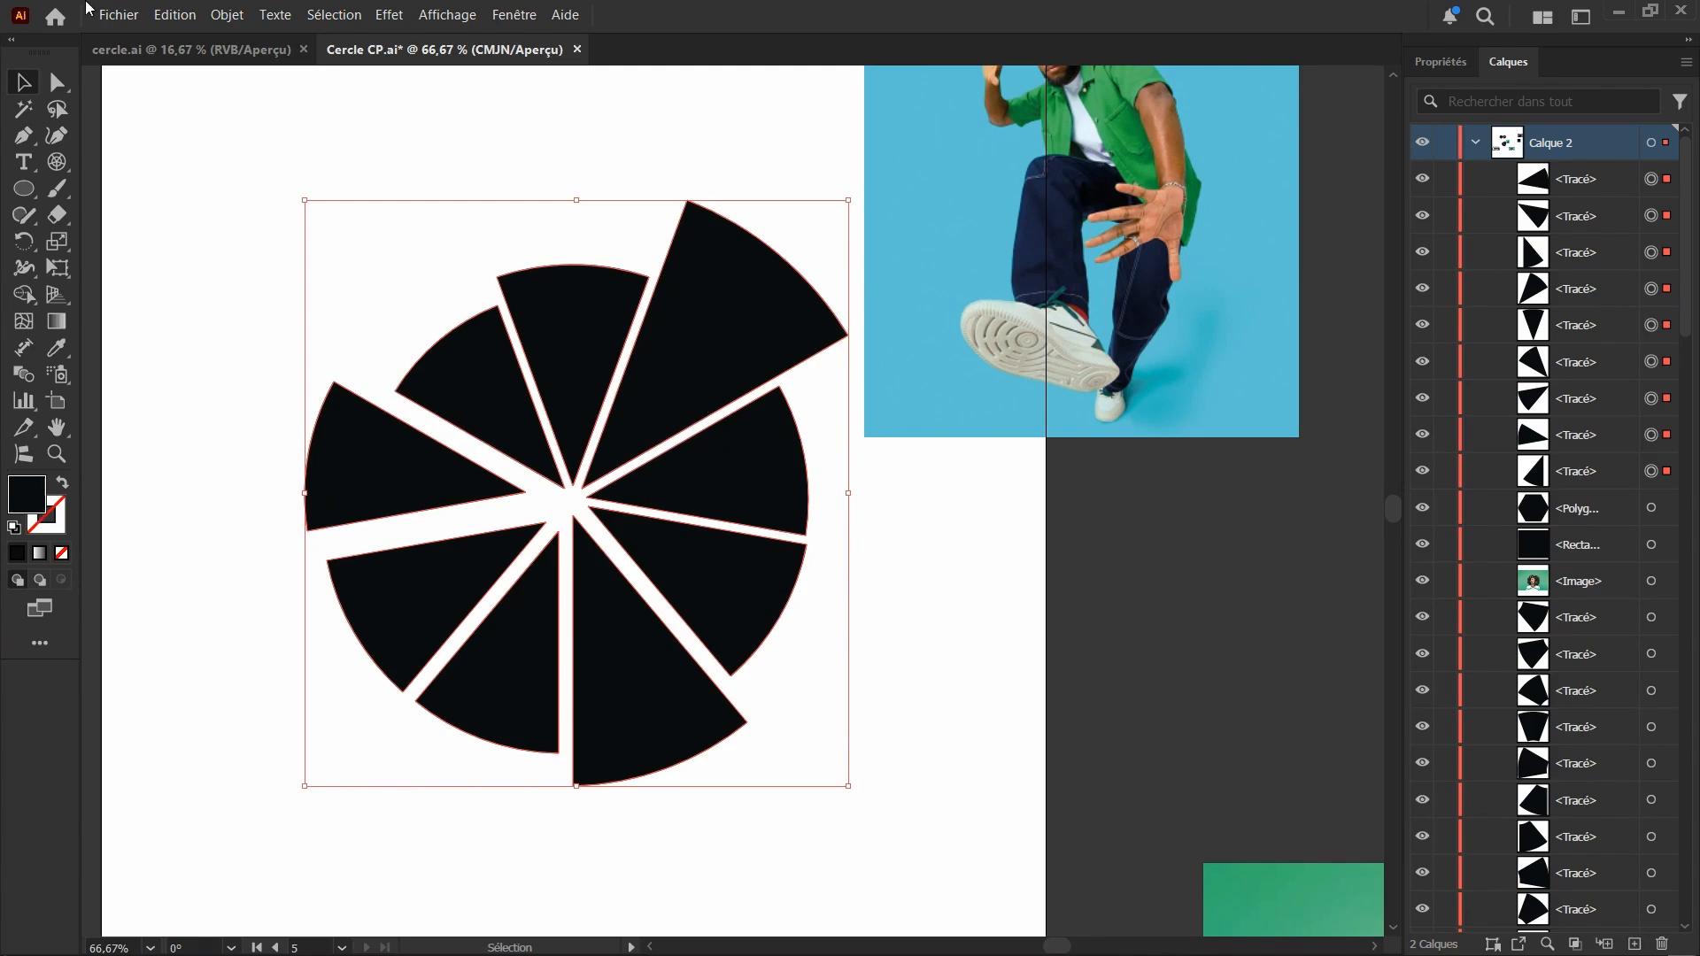
click(116, 17)
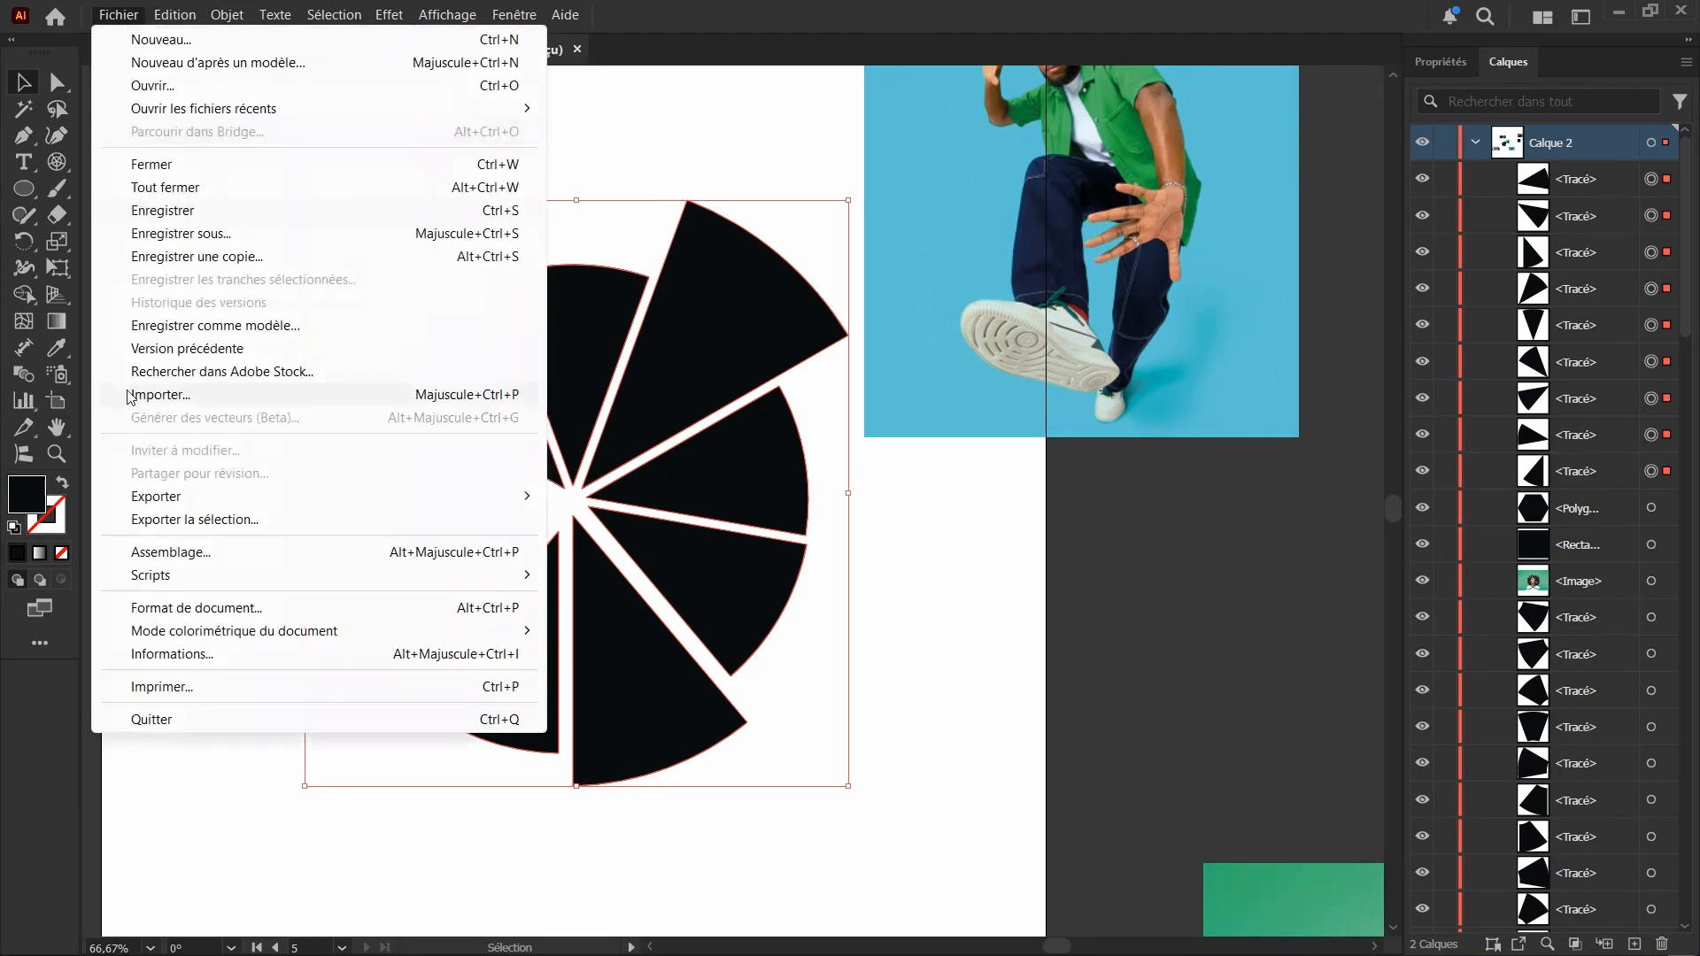
mouse_move(148, 575)
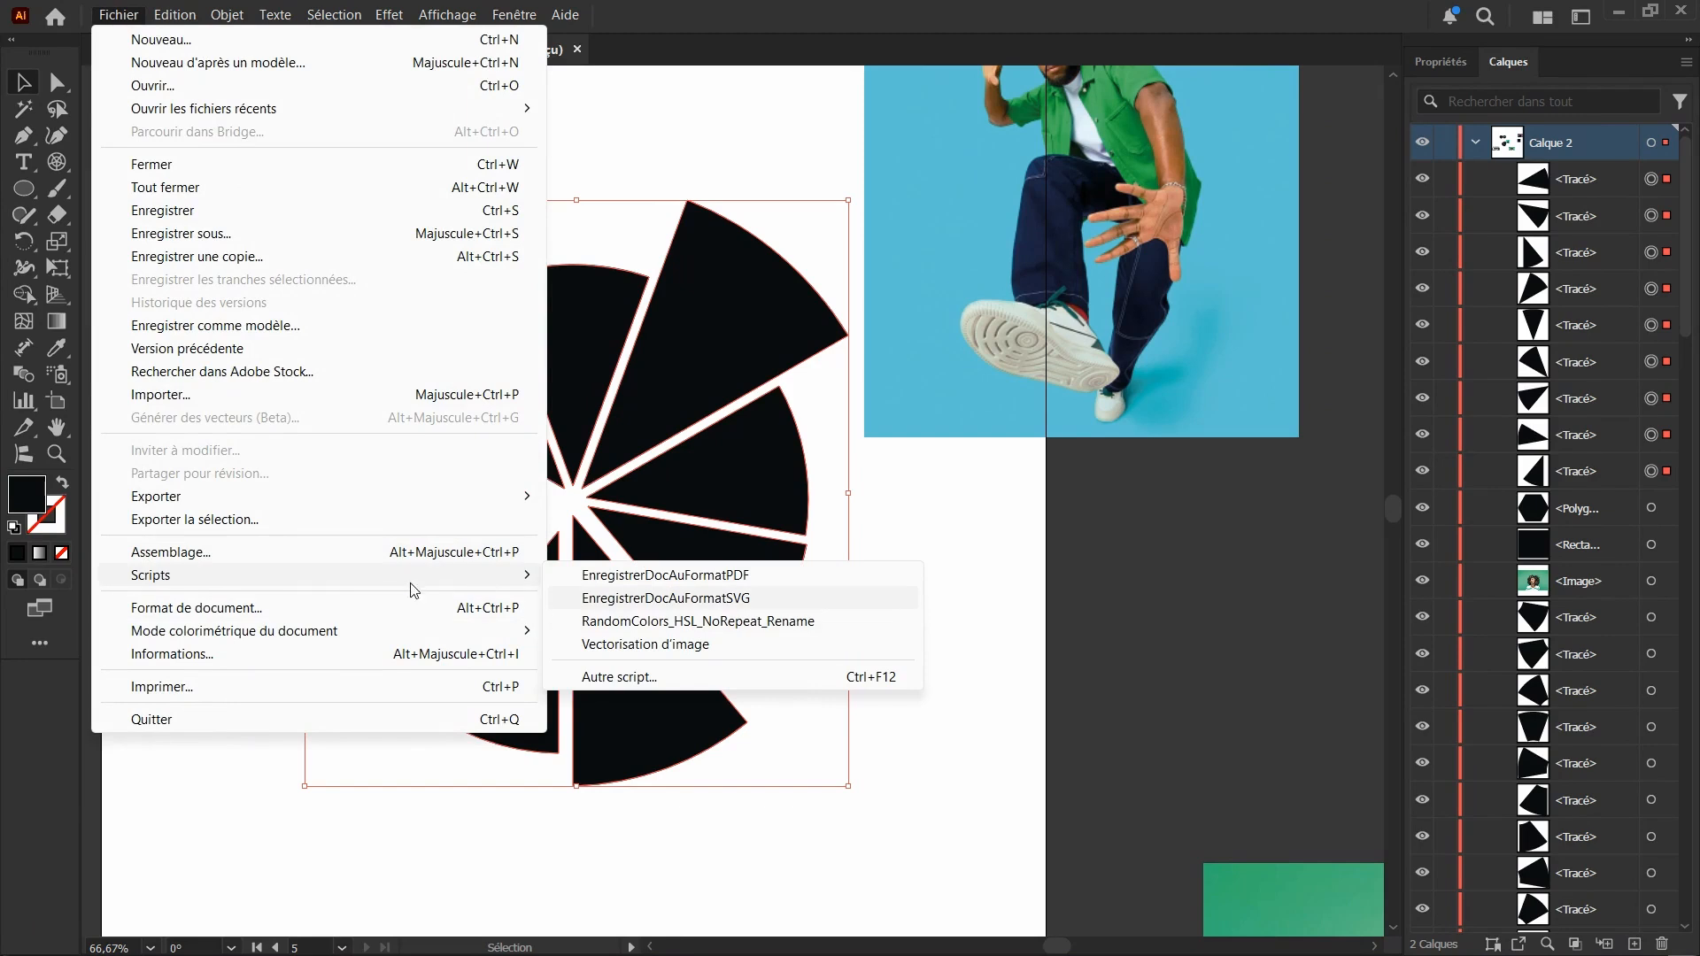
mouse_move(494, 578)
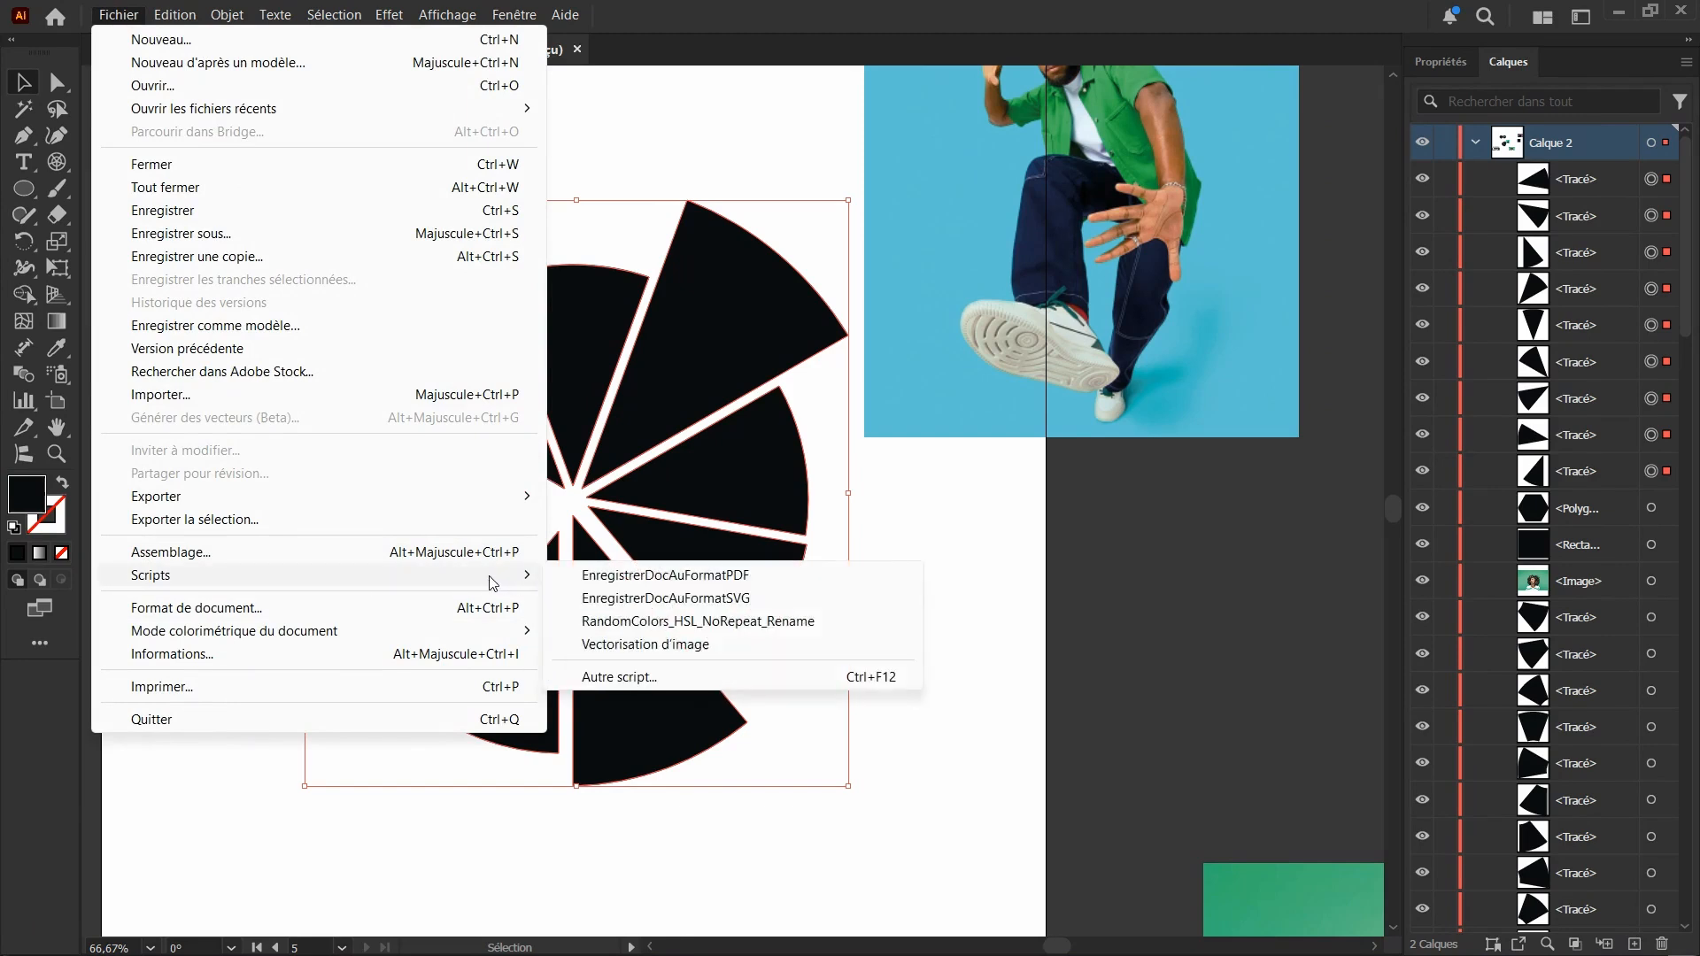
click(650, 621)
click(987, 572)
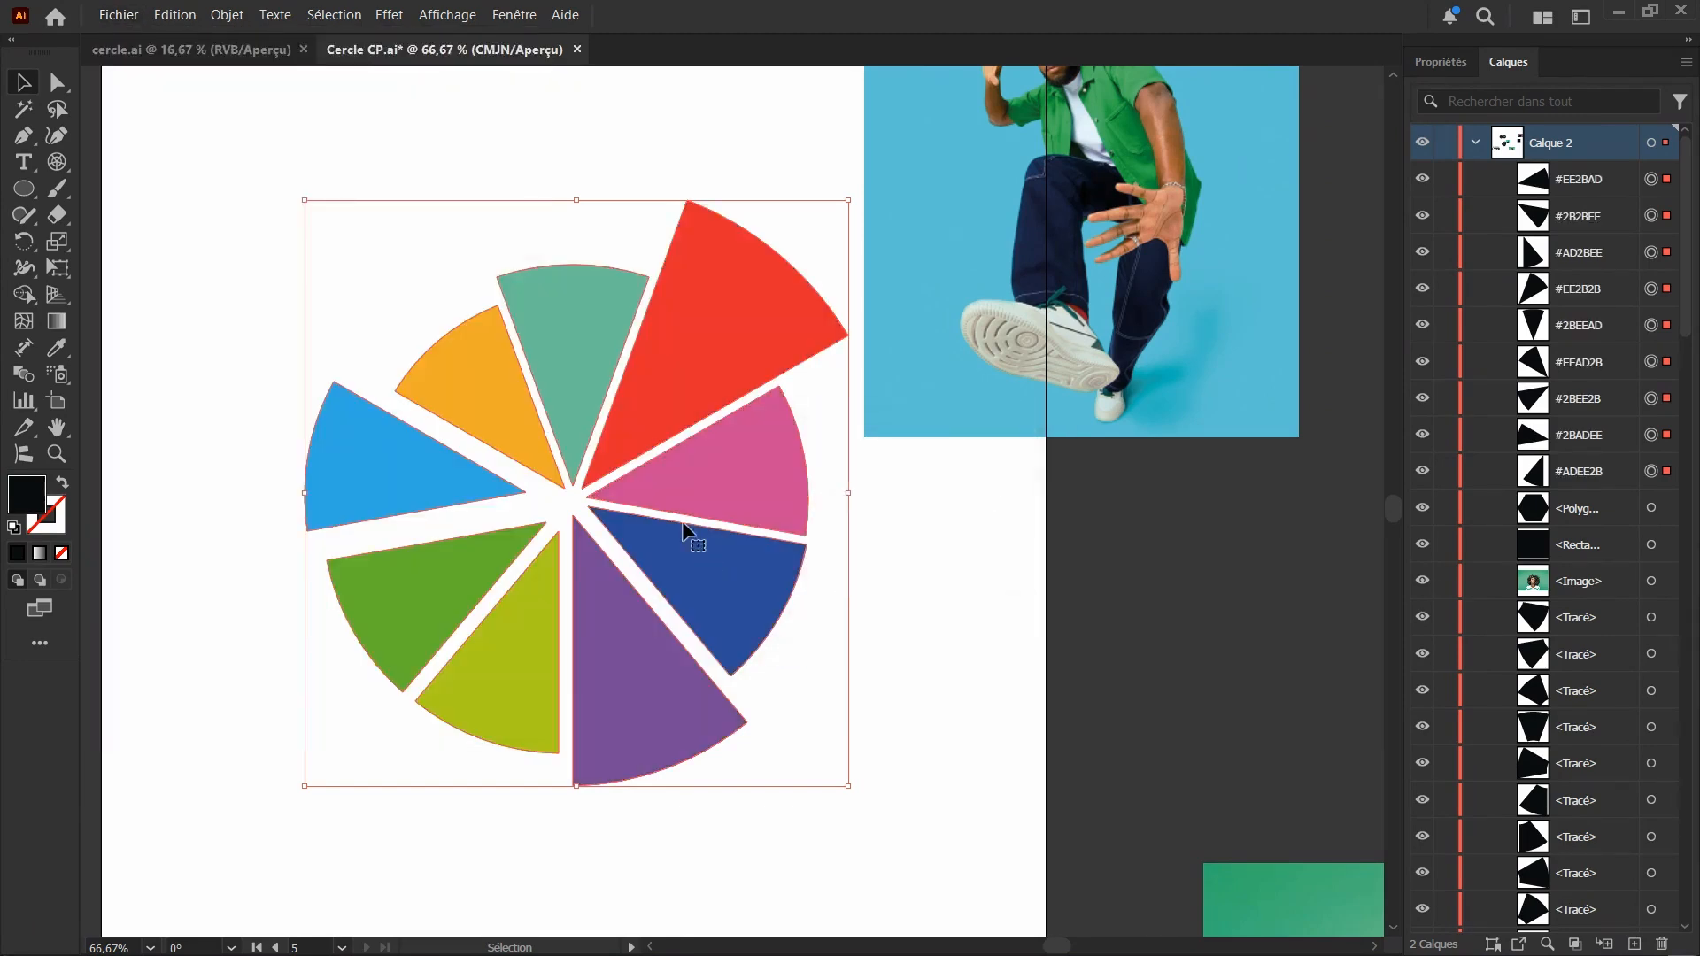
click(644, 145)
Move the photo of the man in the green shirt back onto the circle, behind the red upper-right segment
scroll(570, 522, down, 3)
scroll(542, 521, up, 2)
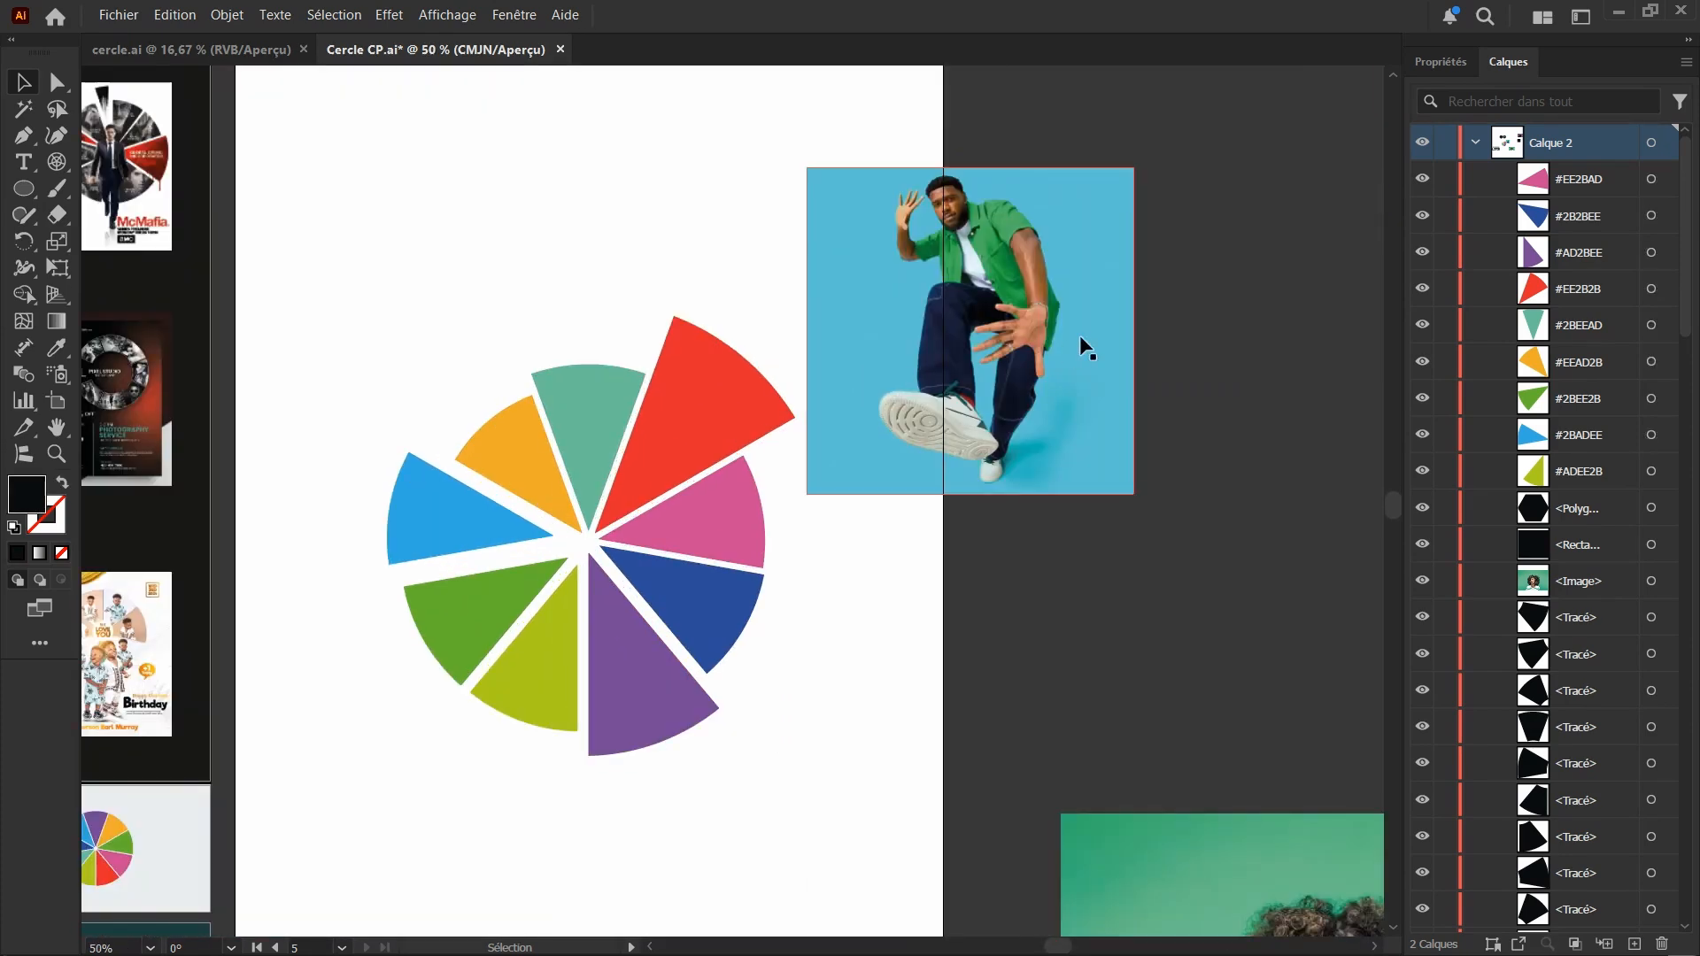
click(911, 366)
drag(940, 434, 726, 496)
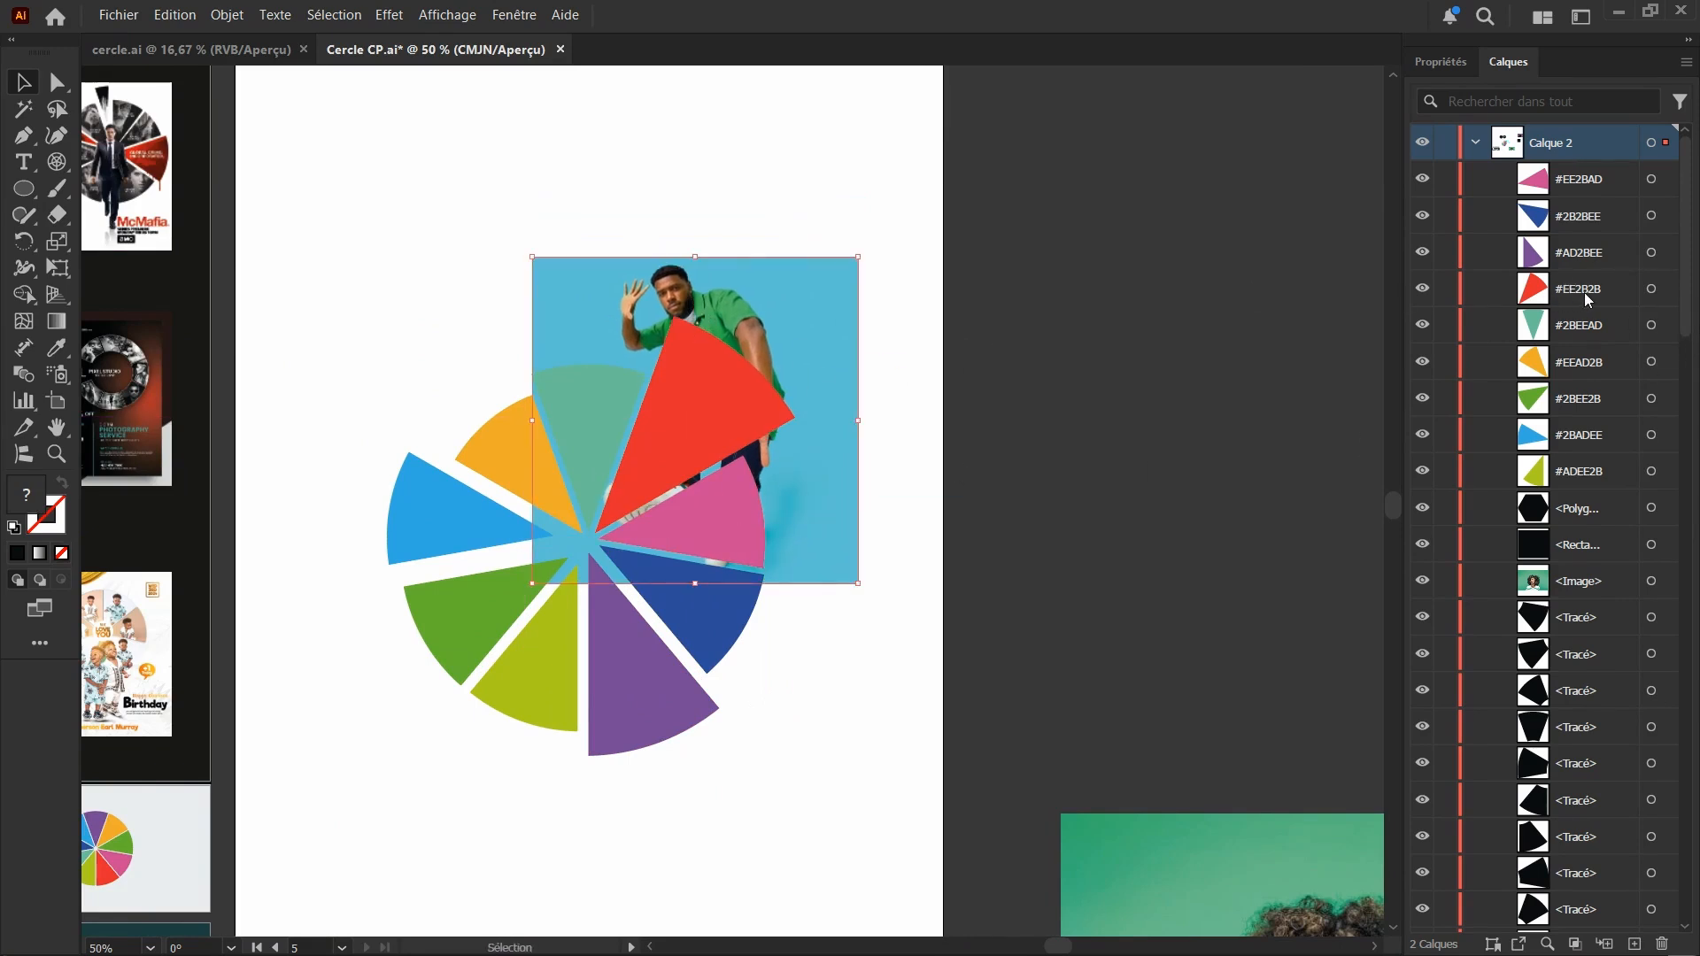
scroll(1576, 442, down, 5)
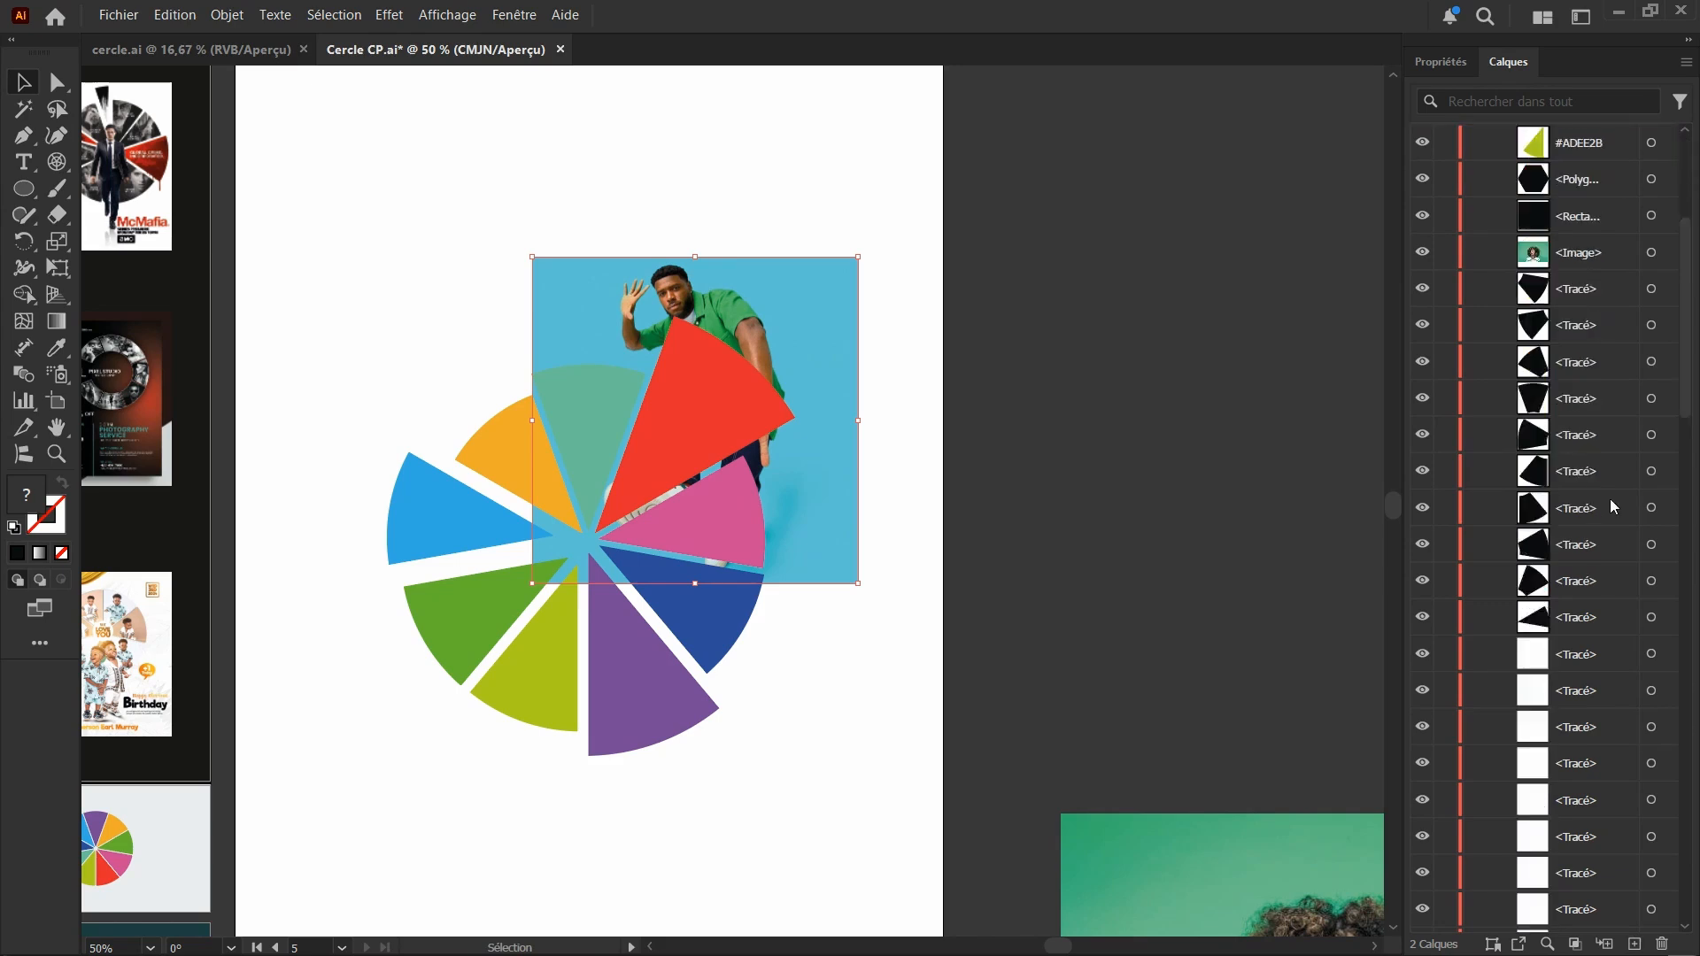
scroll(1575, 647, down, 5)
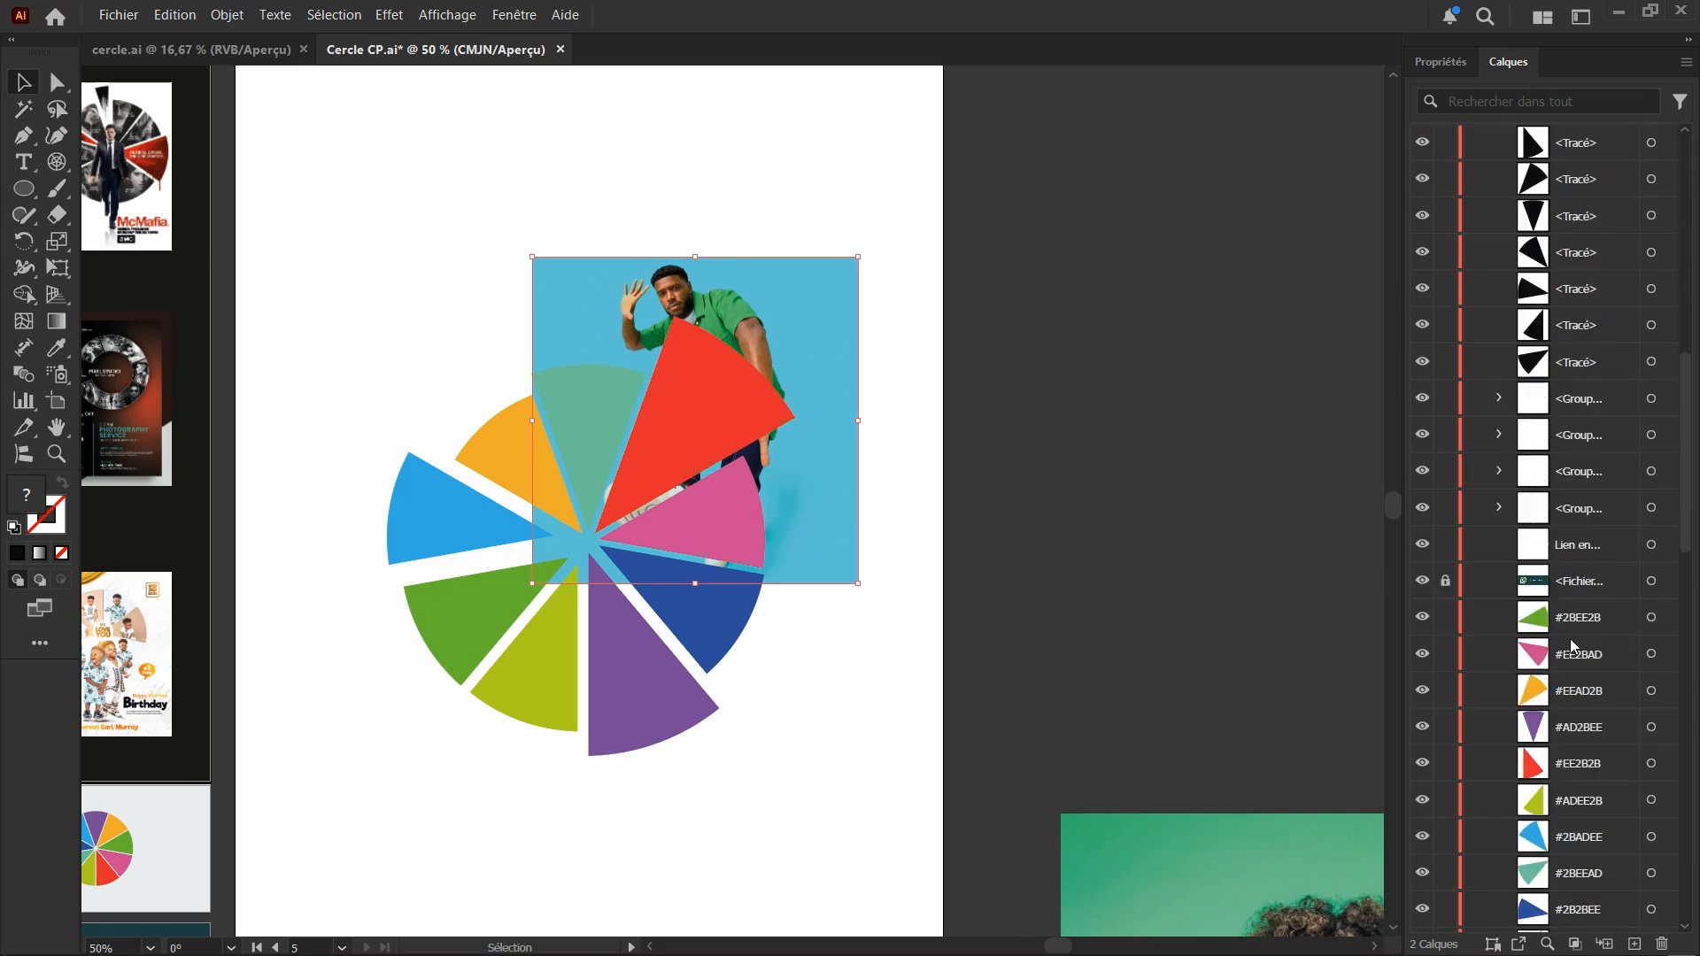
scroll(1572, 646, up, 10)
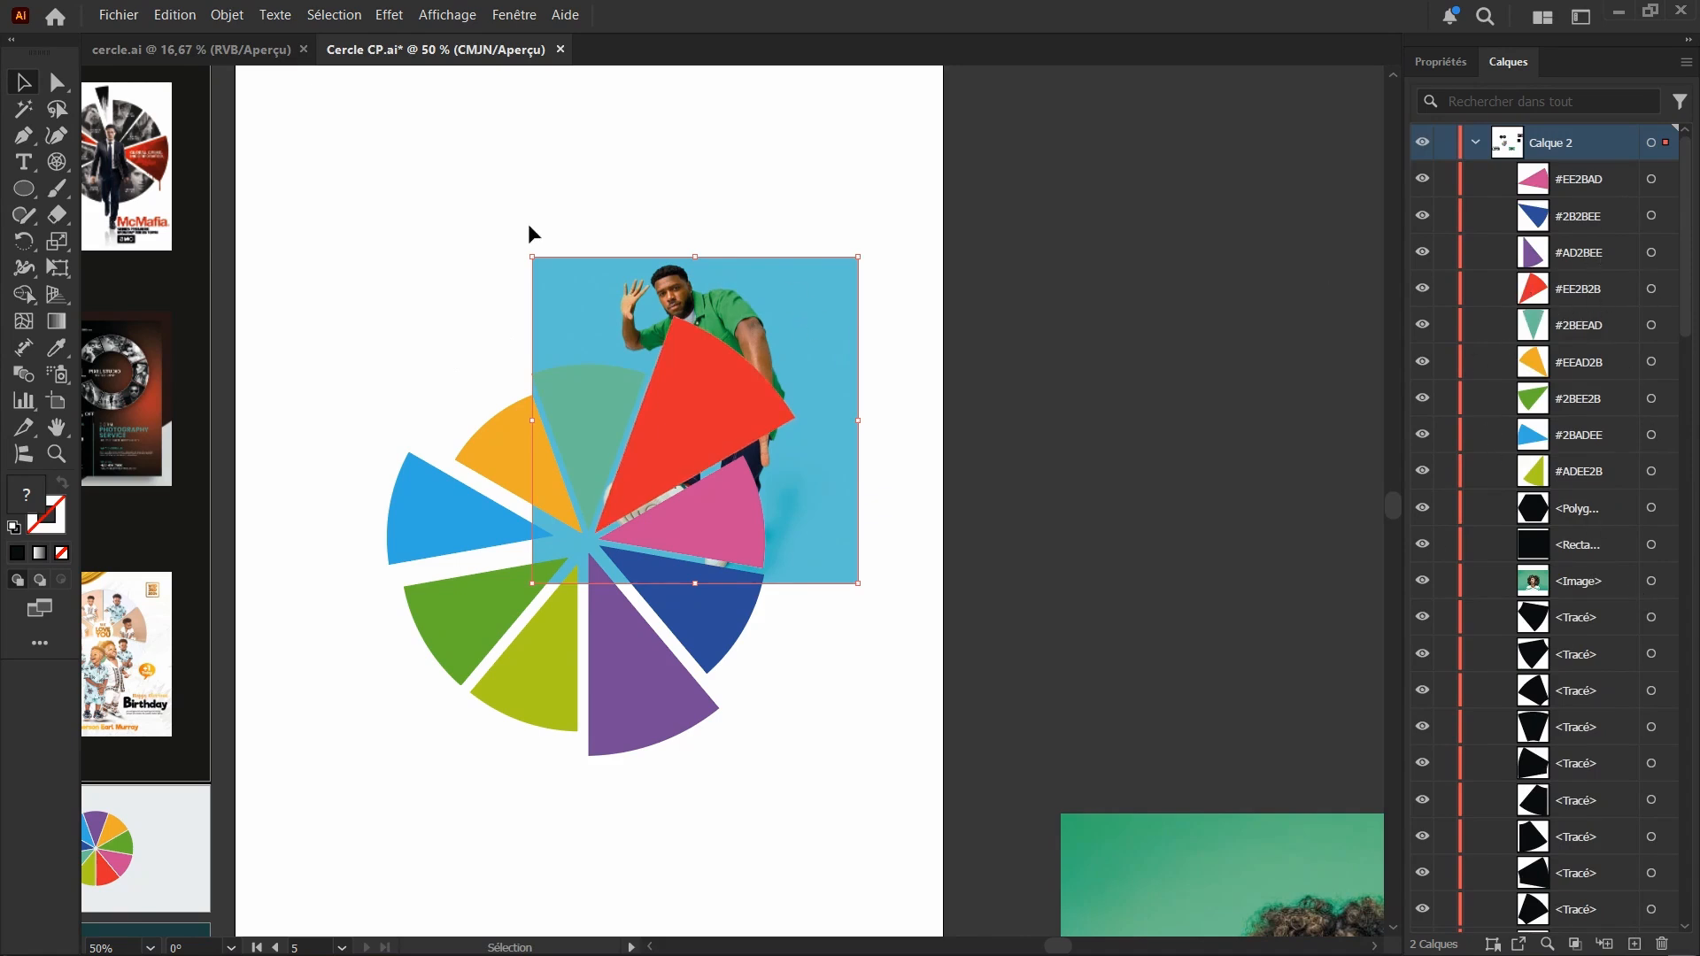
Scale the photo behind the red segment down proportionally to about 325 pt square
scroll(607, 277, up, 2)
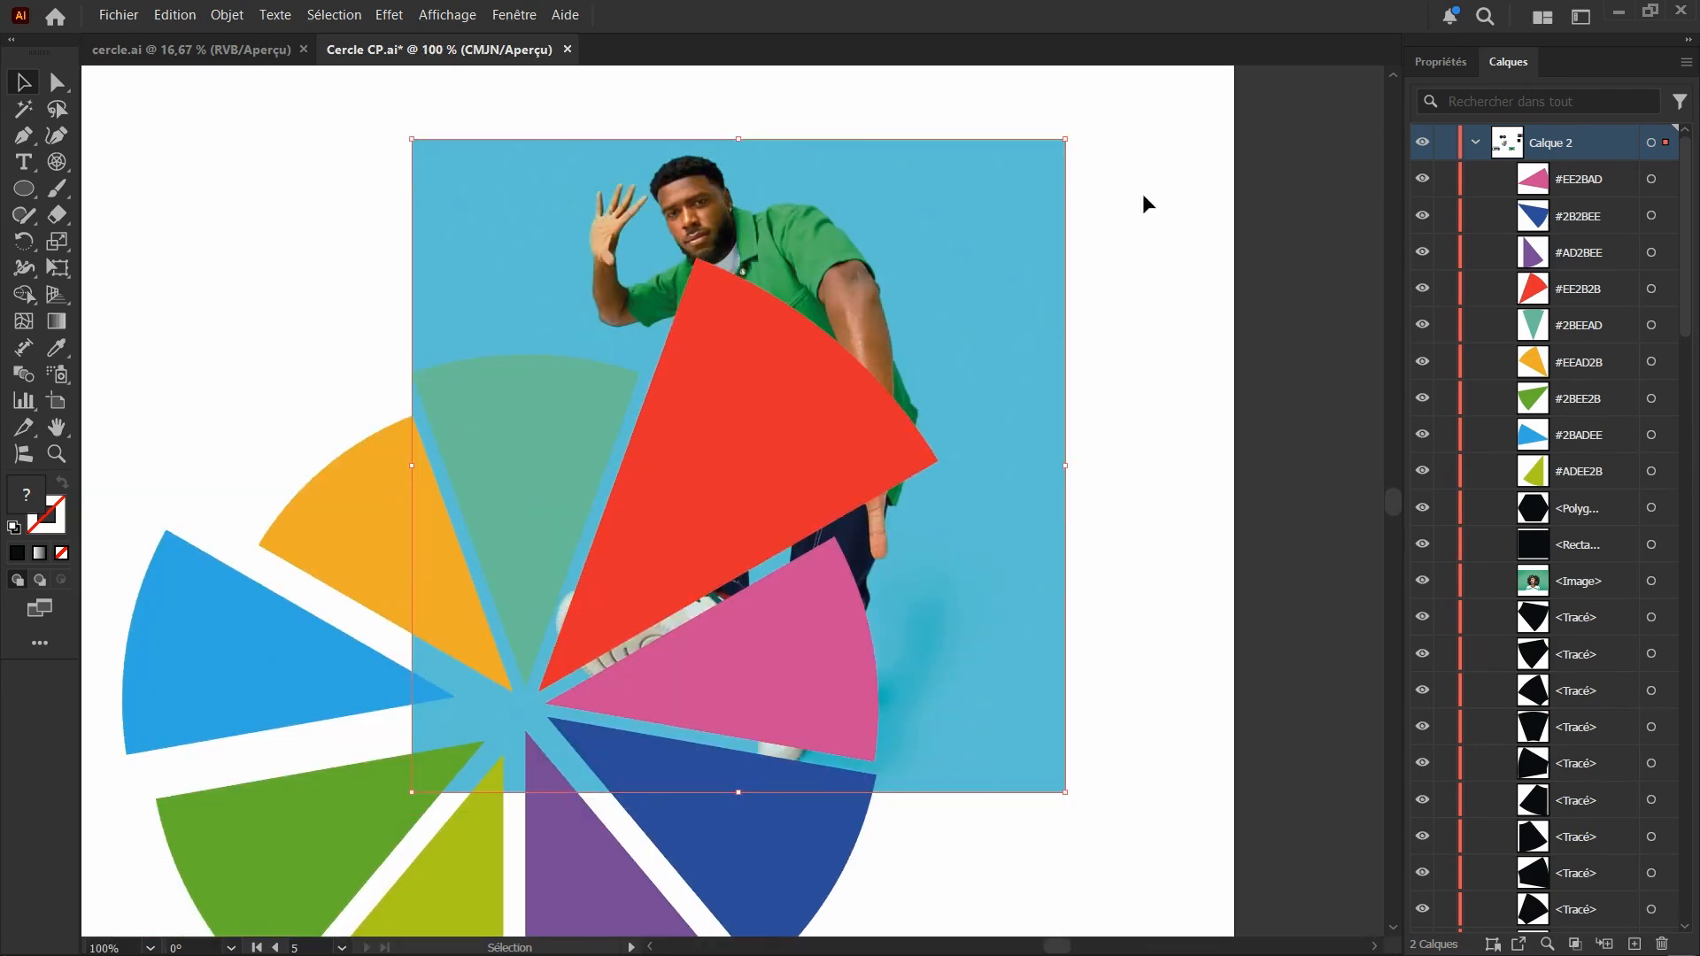
scroll(197, 496, down, 3)
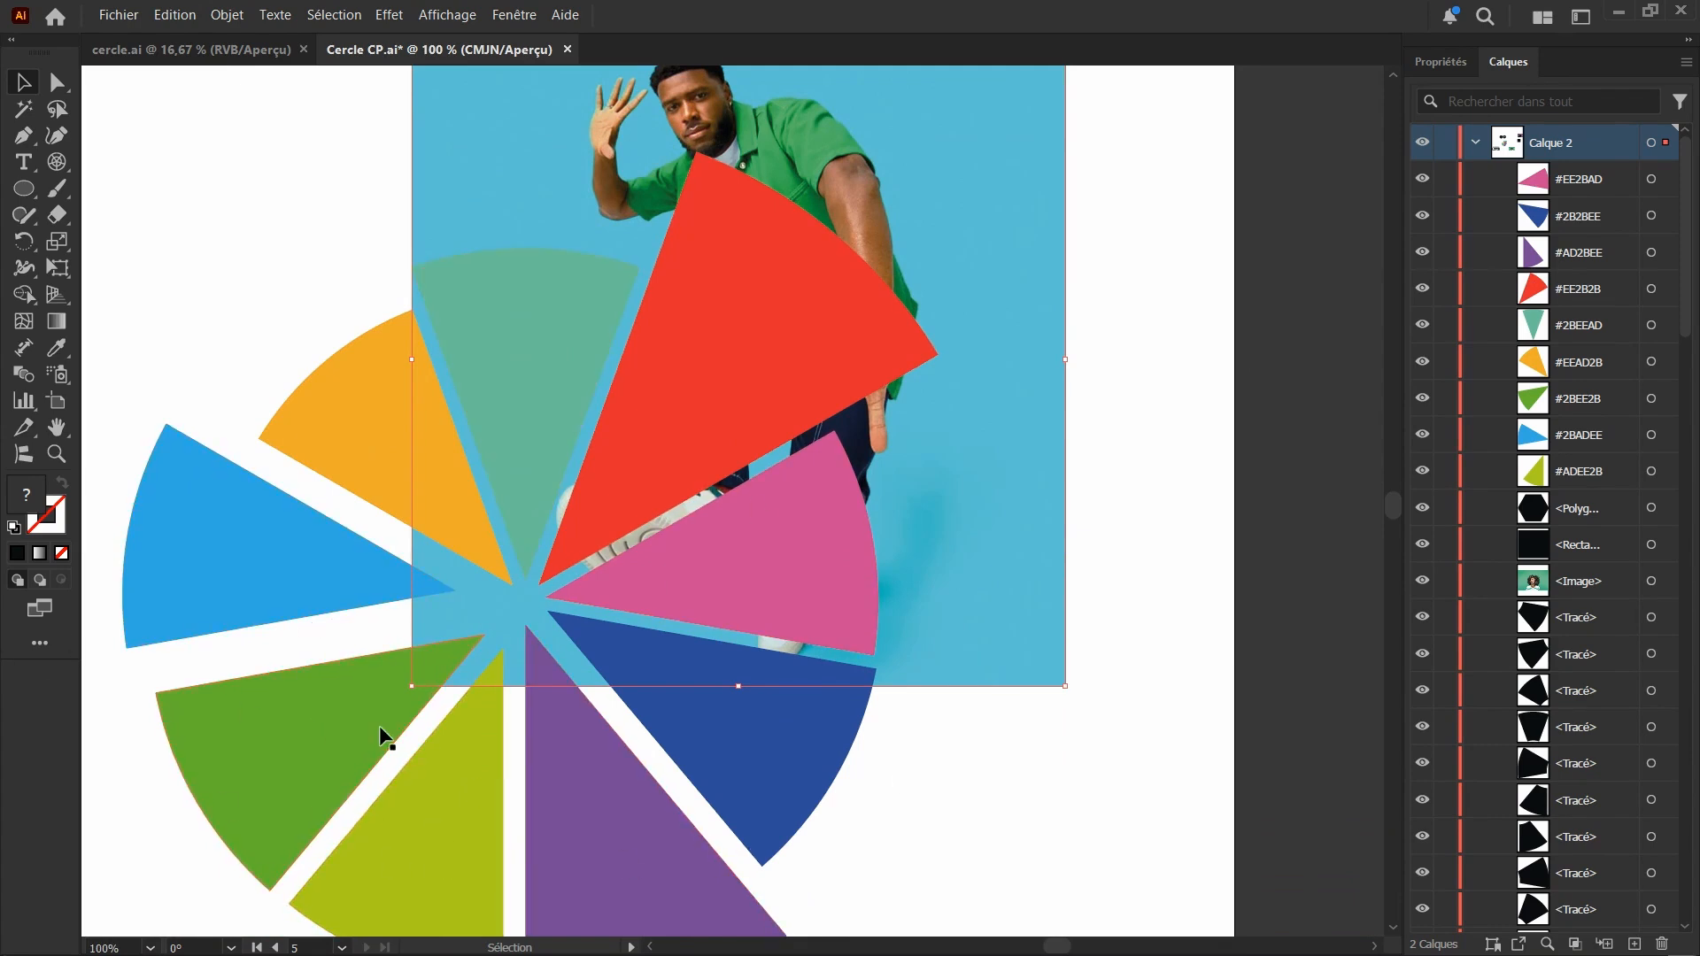
scroll(379, 725, up, 2)
scroll(656, 489, up, 1)
scroll(715, 401, down, 1)
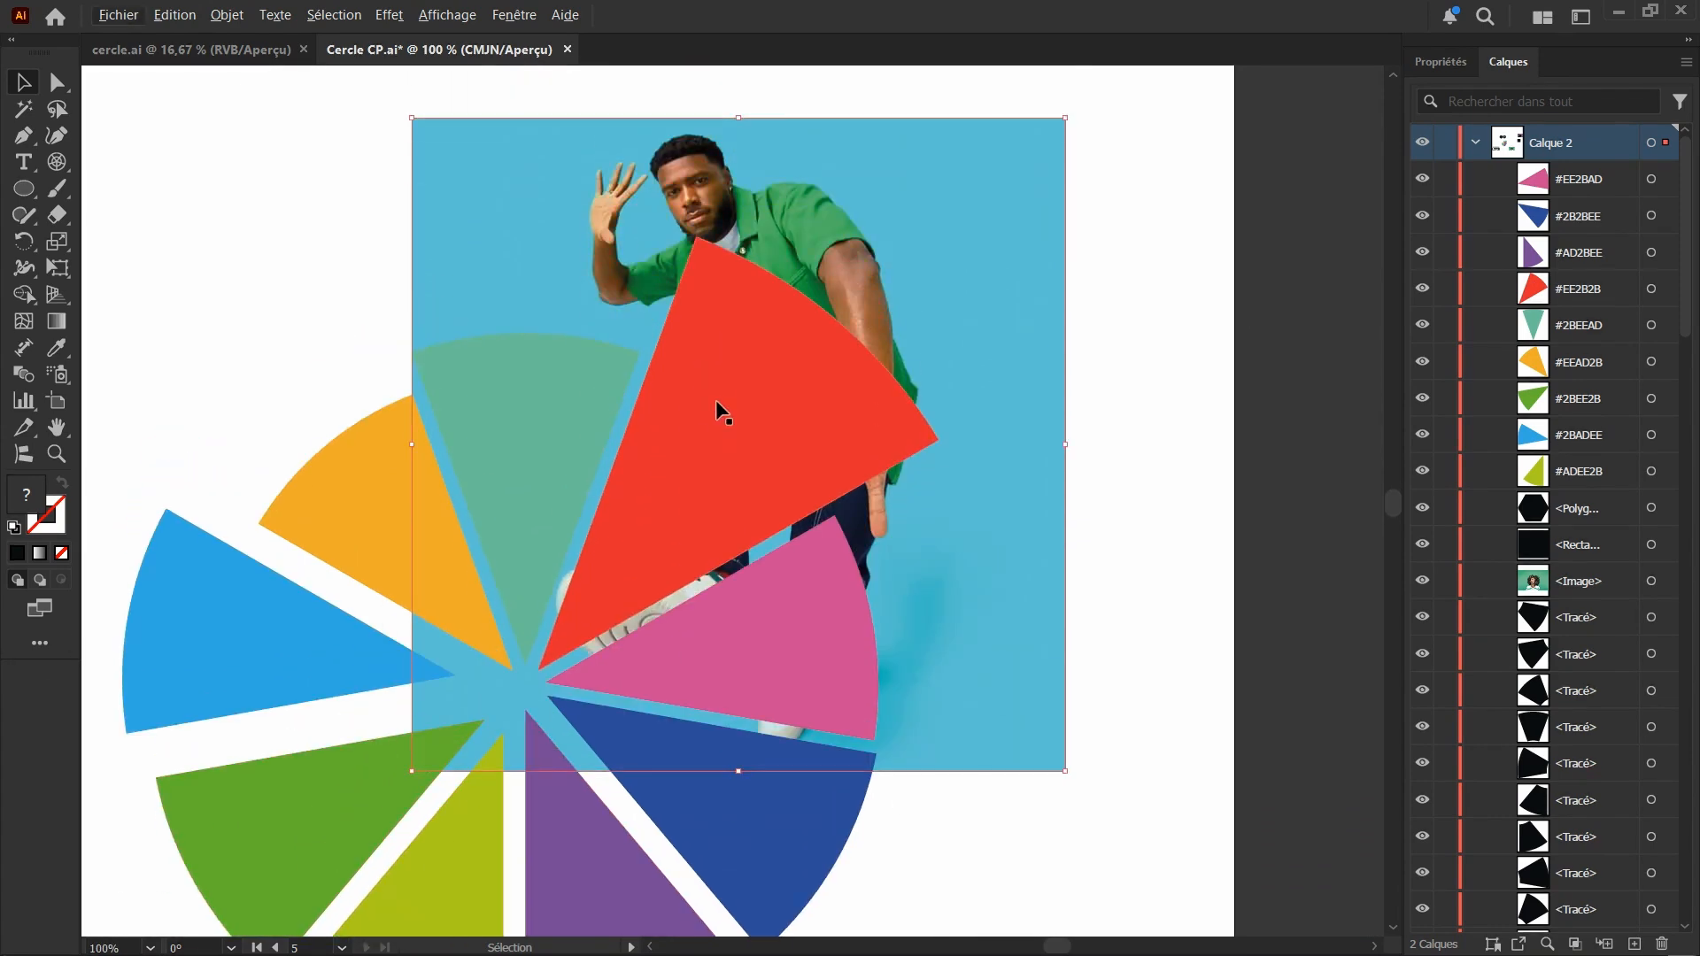
scroll(687, 424, down, 1)
scroll(683, 437, up, 1)
scroll(683, 438, up, 2)
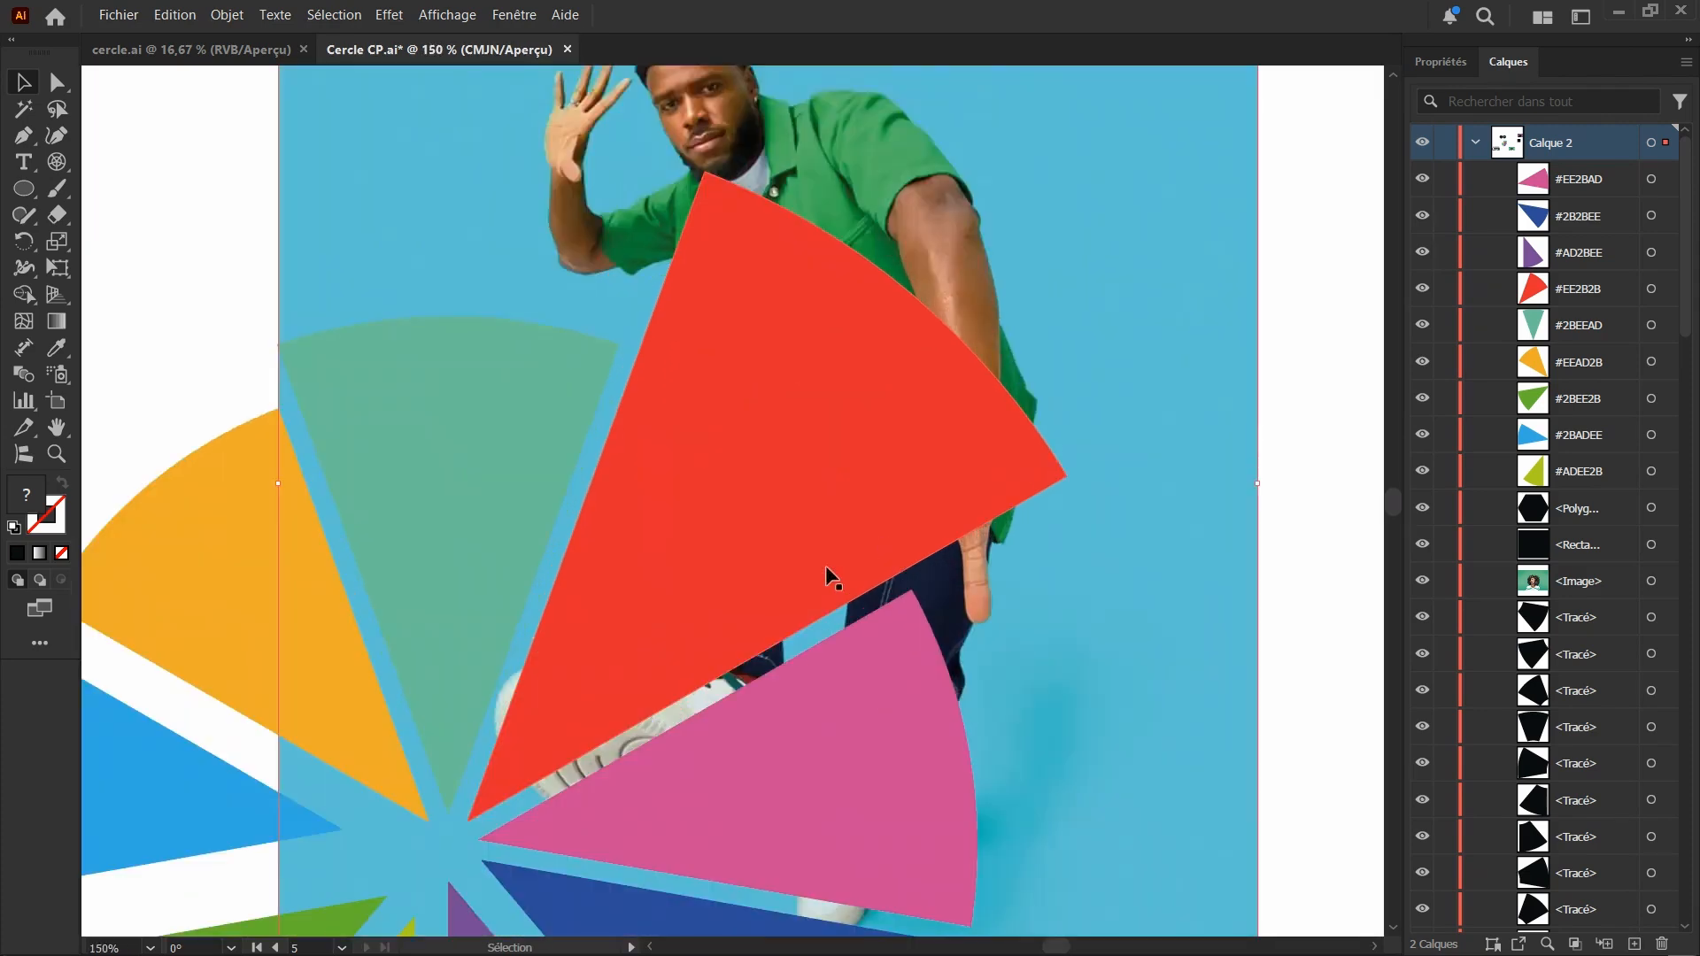
scroll(725, 390, down, 2)
scroll(783, 193, up, 1)
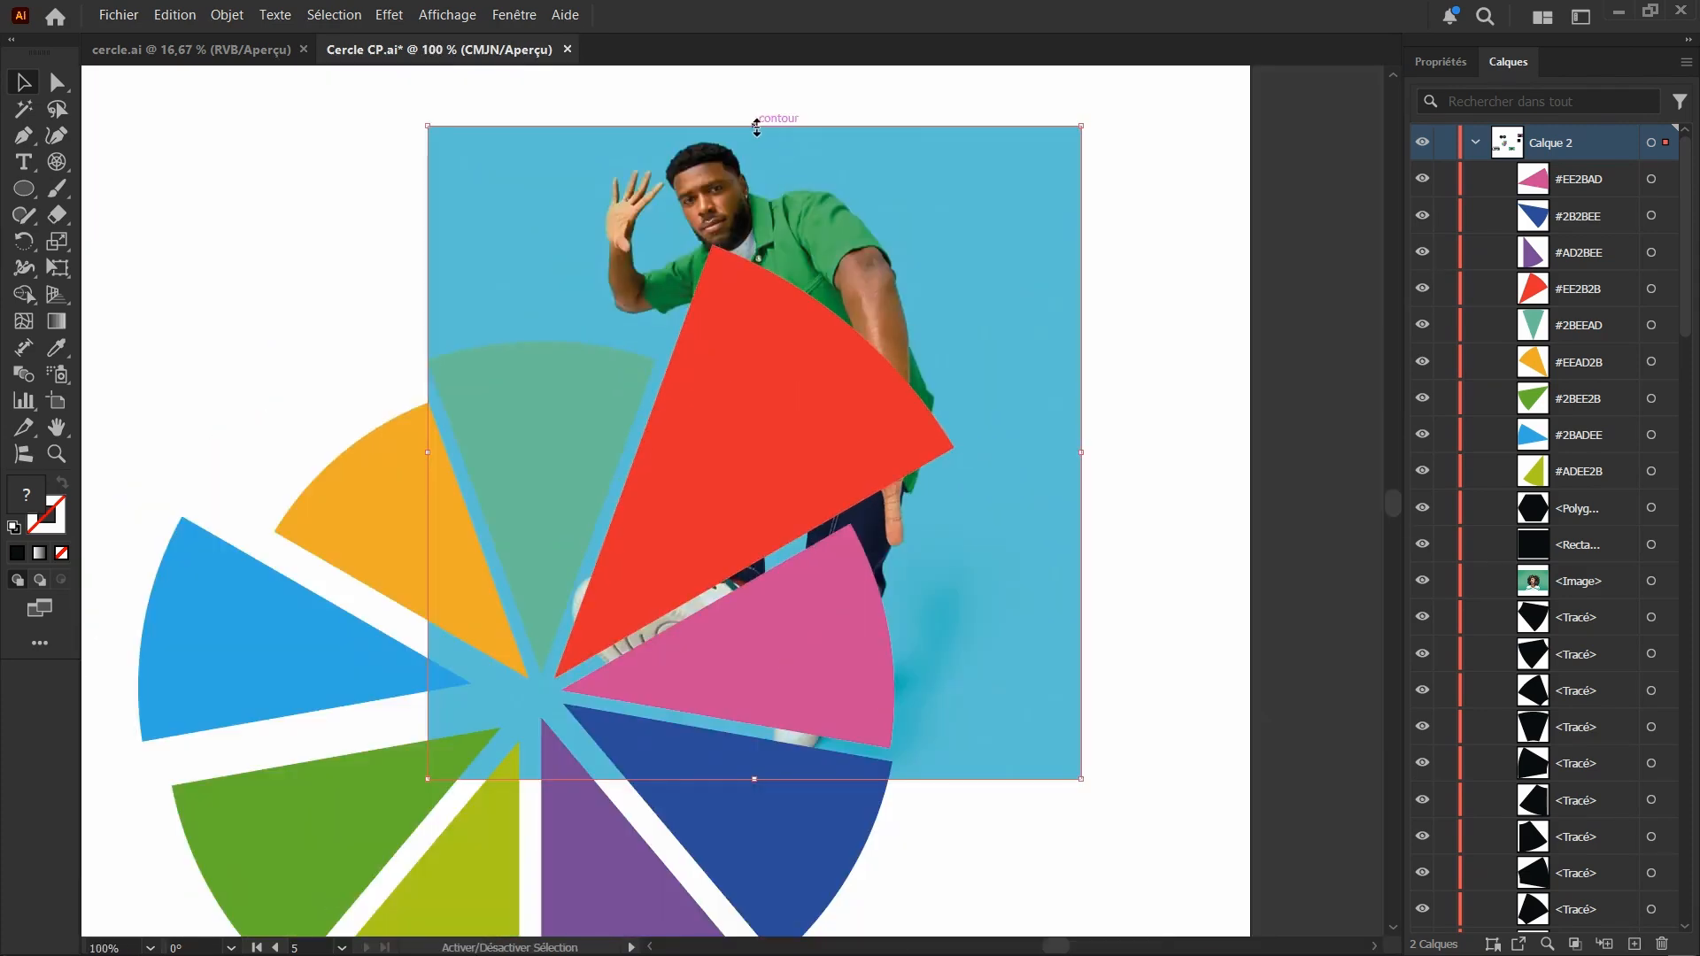
drag(756, 127, 770, 214)
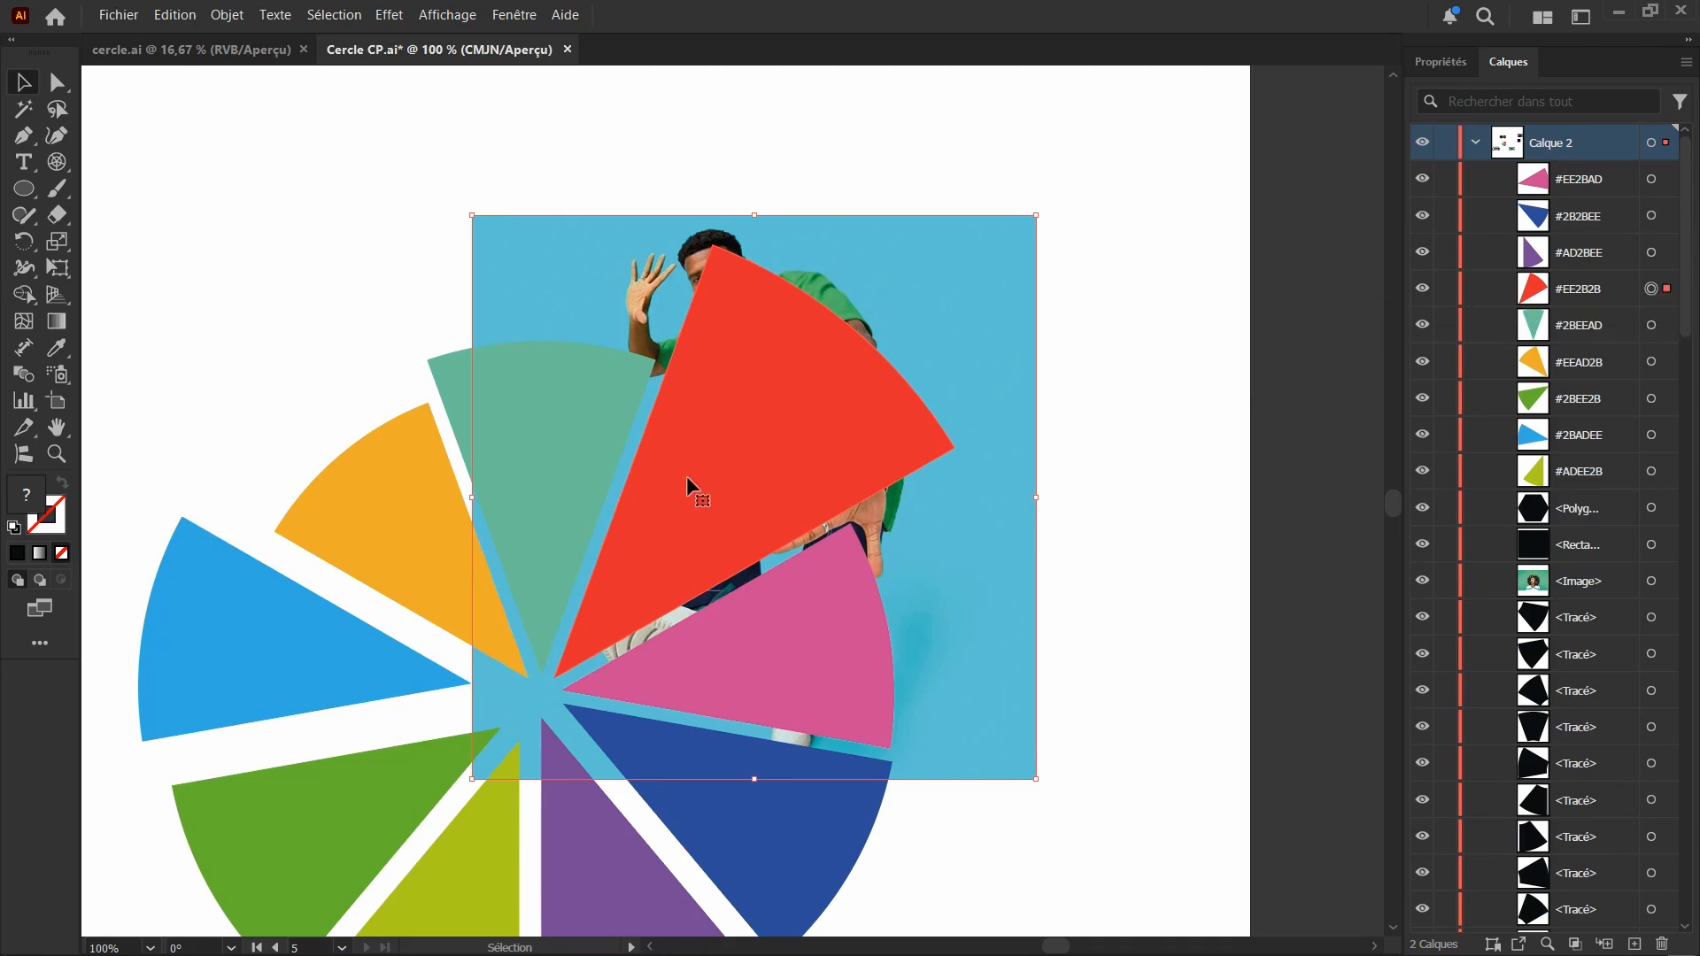
Clip the photo into the red upper-right segment with a clipping mask made from both selected objects
right_click(748, 426)
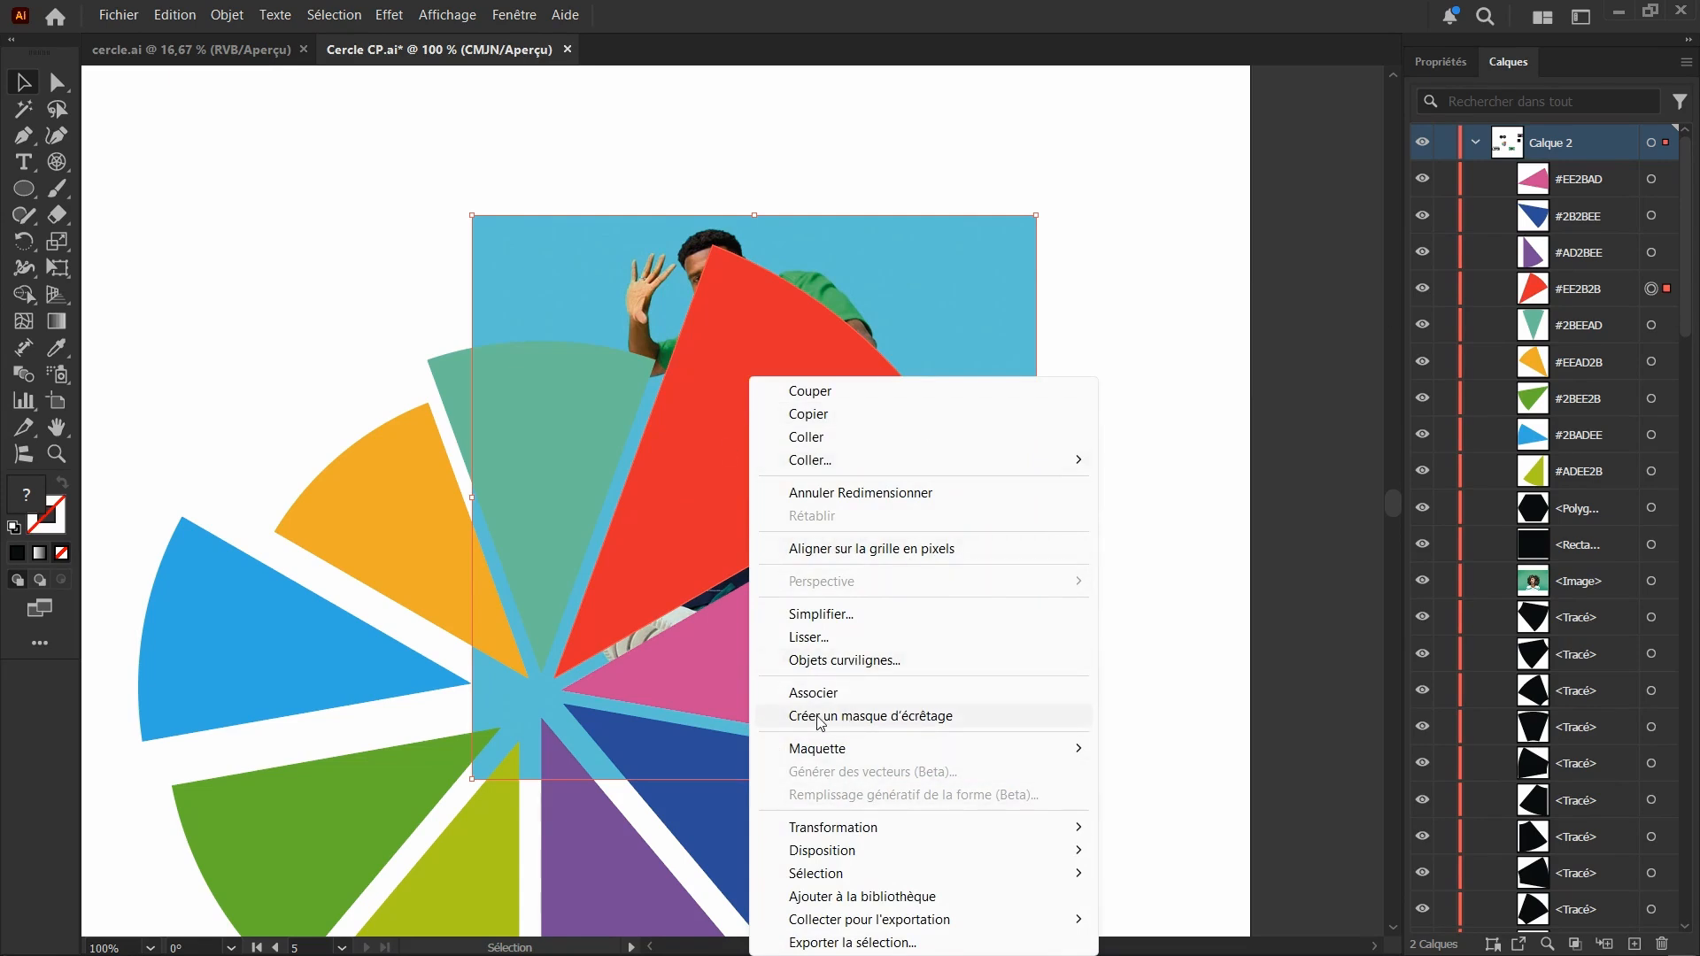
click(1443, 71)
click(1443, 71)
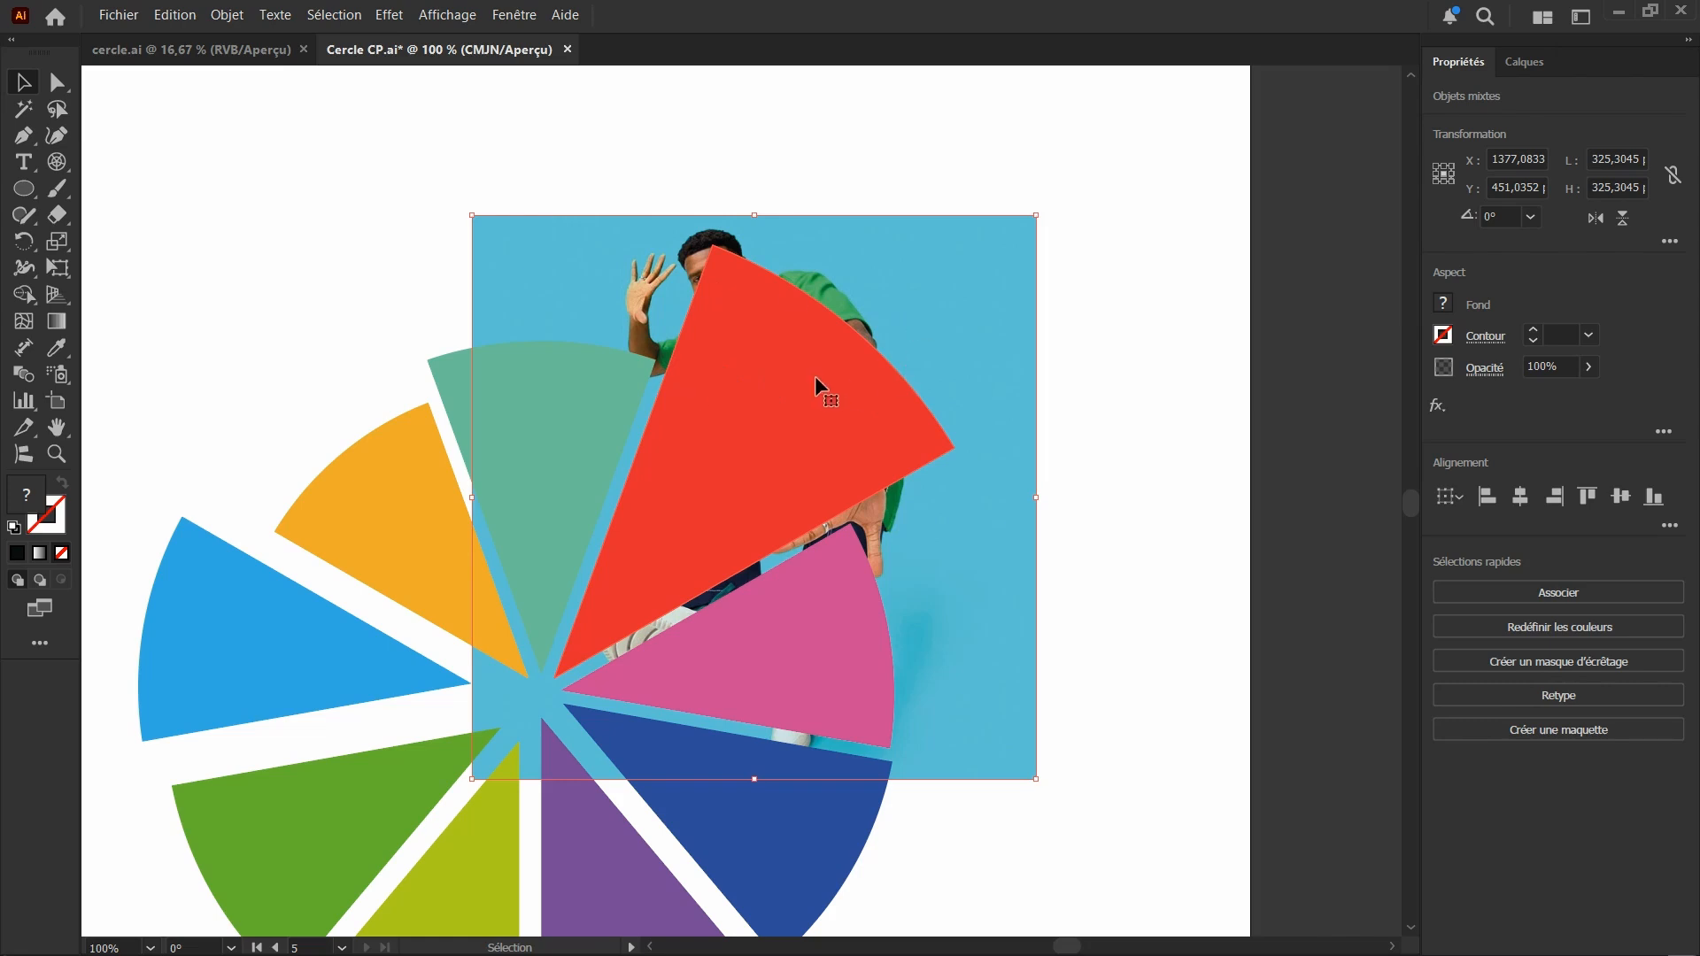
key(ctrl+7)
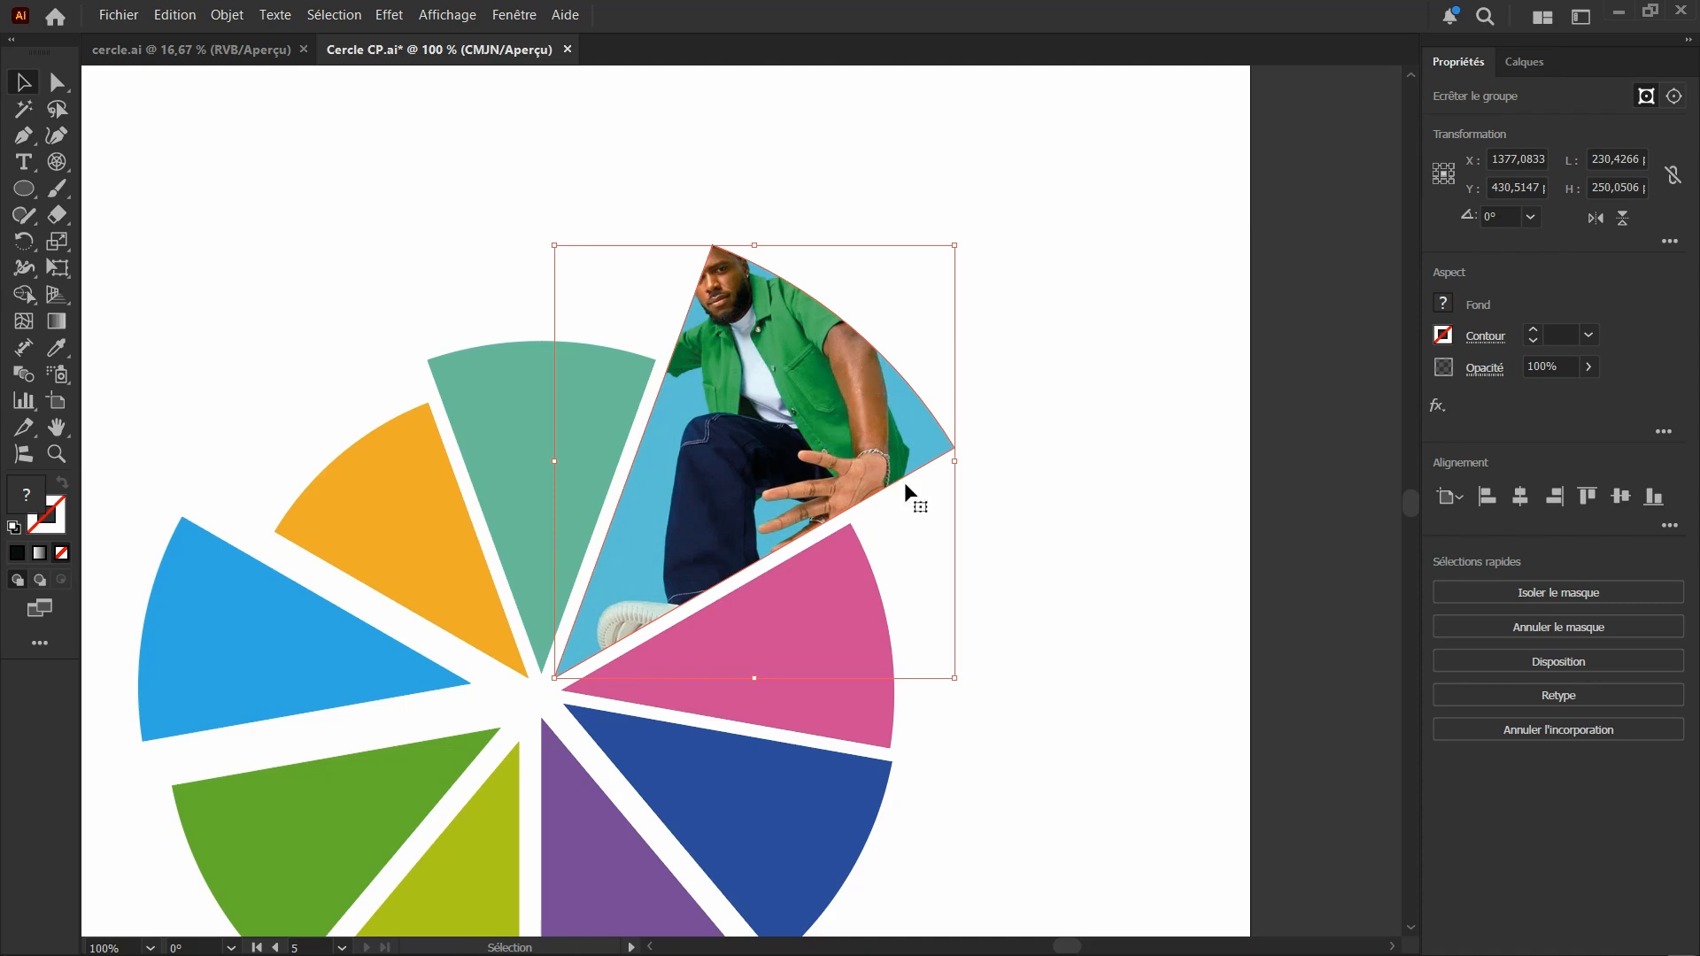
Isolate the clipped photo, shrink it to about 311 pt square, rotate it to about 325.38°, and recentre the man within the segment
double_click(769, 433)
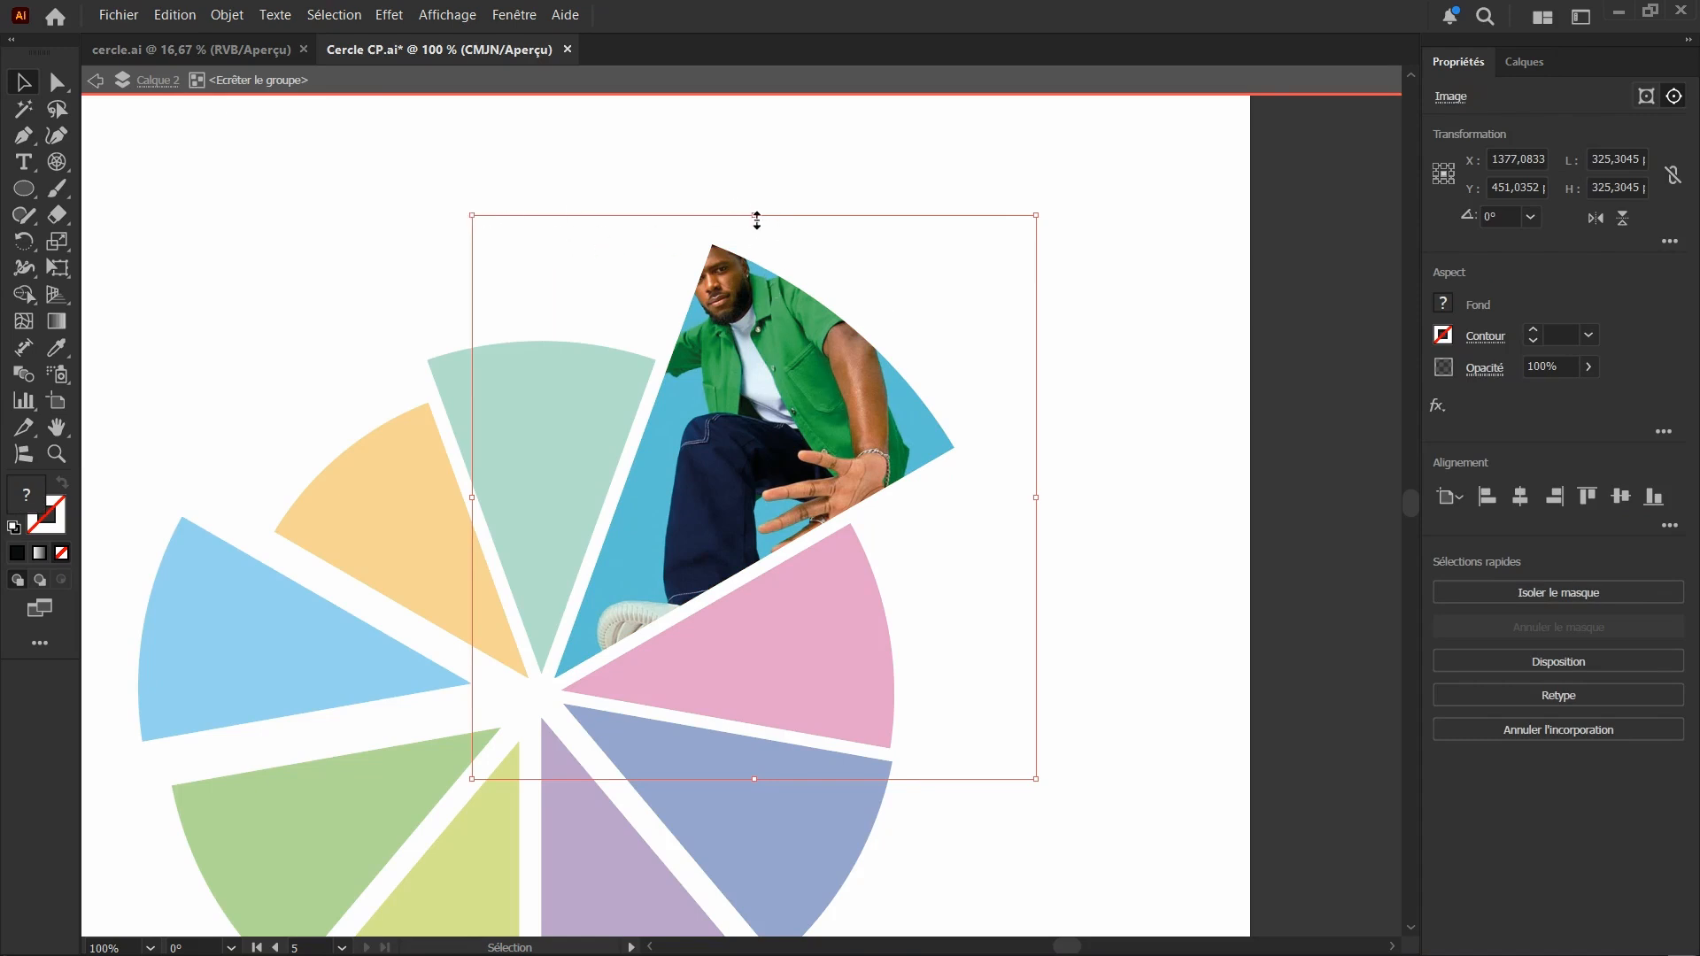
drag(754, 216, 768, 241)
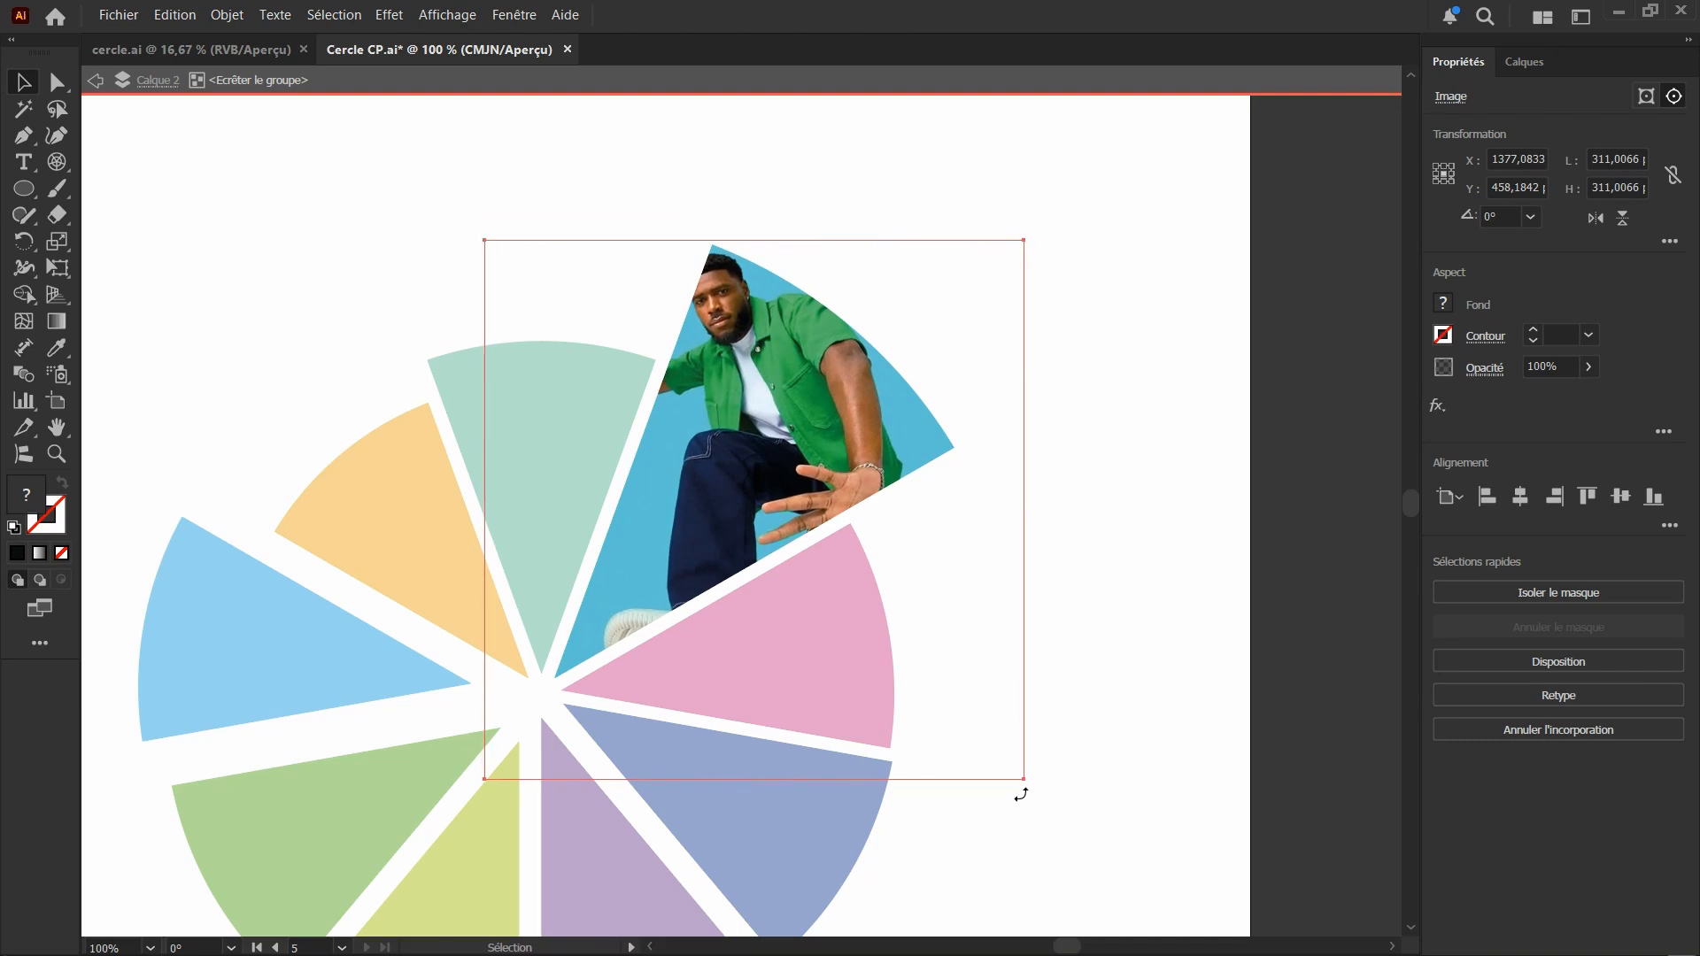
drag(963, 822, 807, 827)
drag(804, 443, 767, 468)
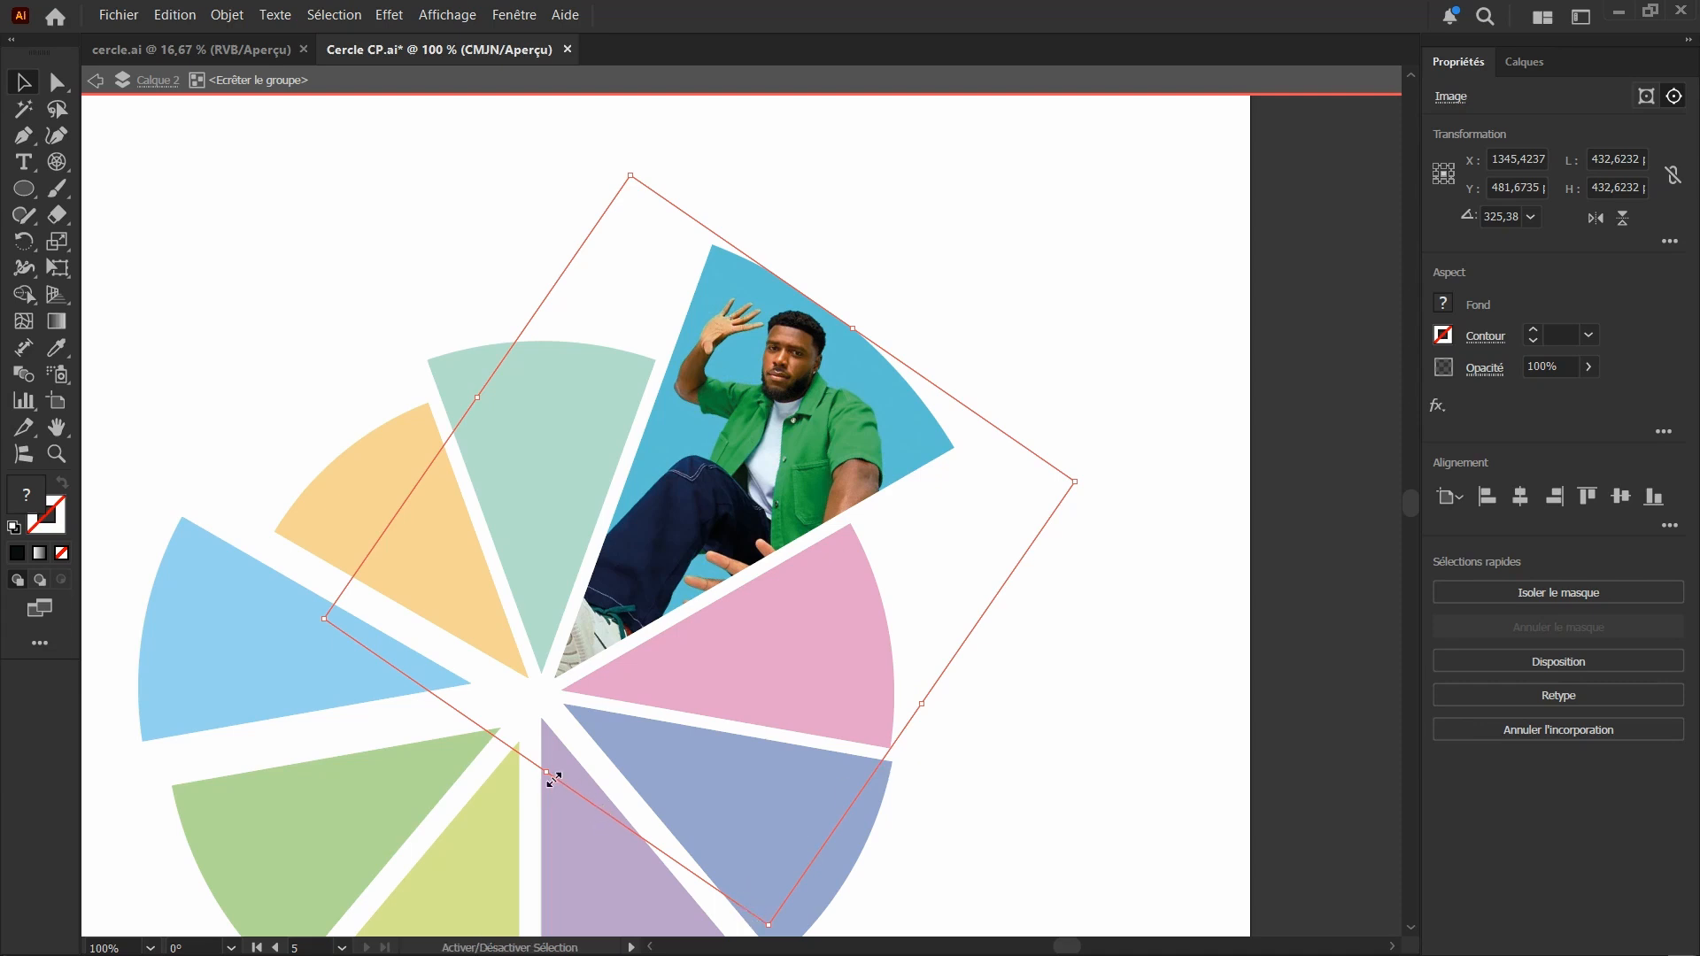
Shrink the rotated photo to about 368 pt in overall width and height, shift it slightly right, and leave isolation mode
drag(546, 772, 594, 702)
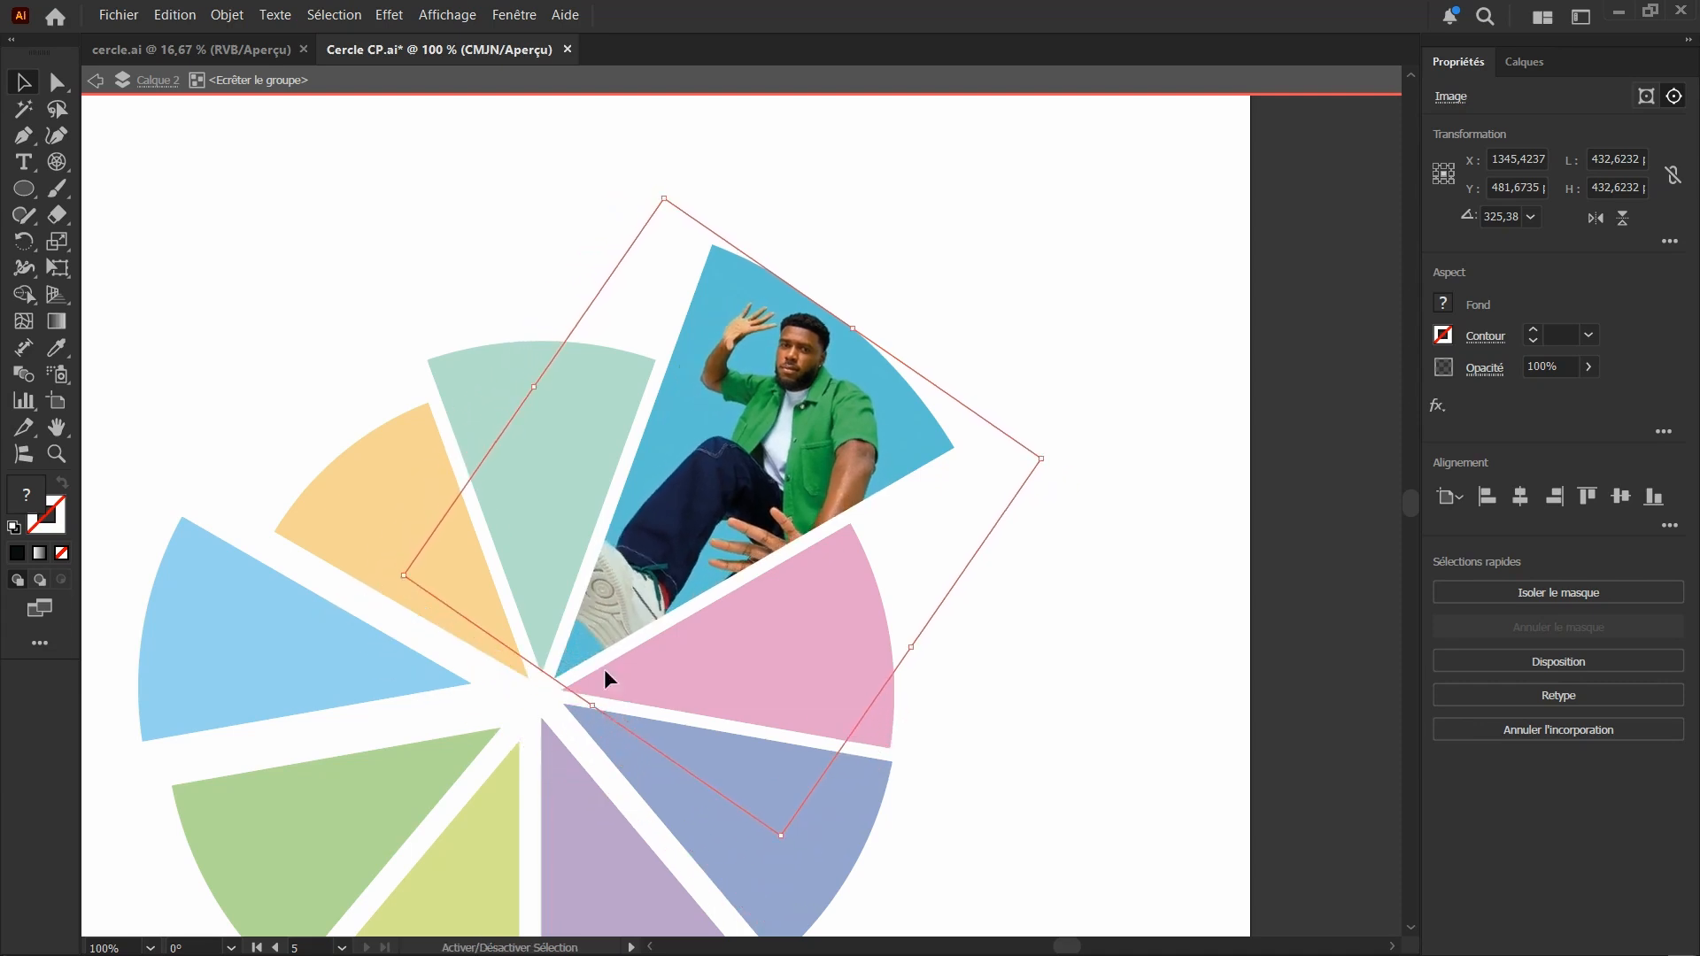
drag(768, 429, 820, 413)
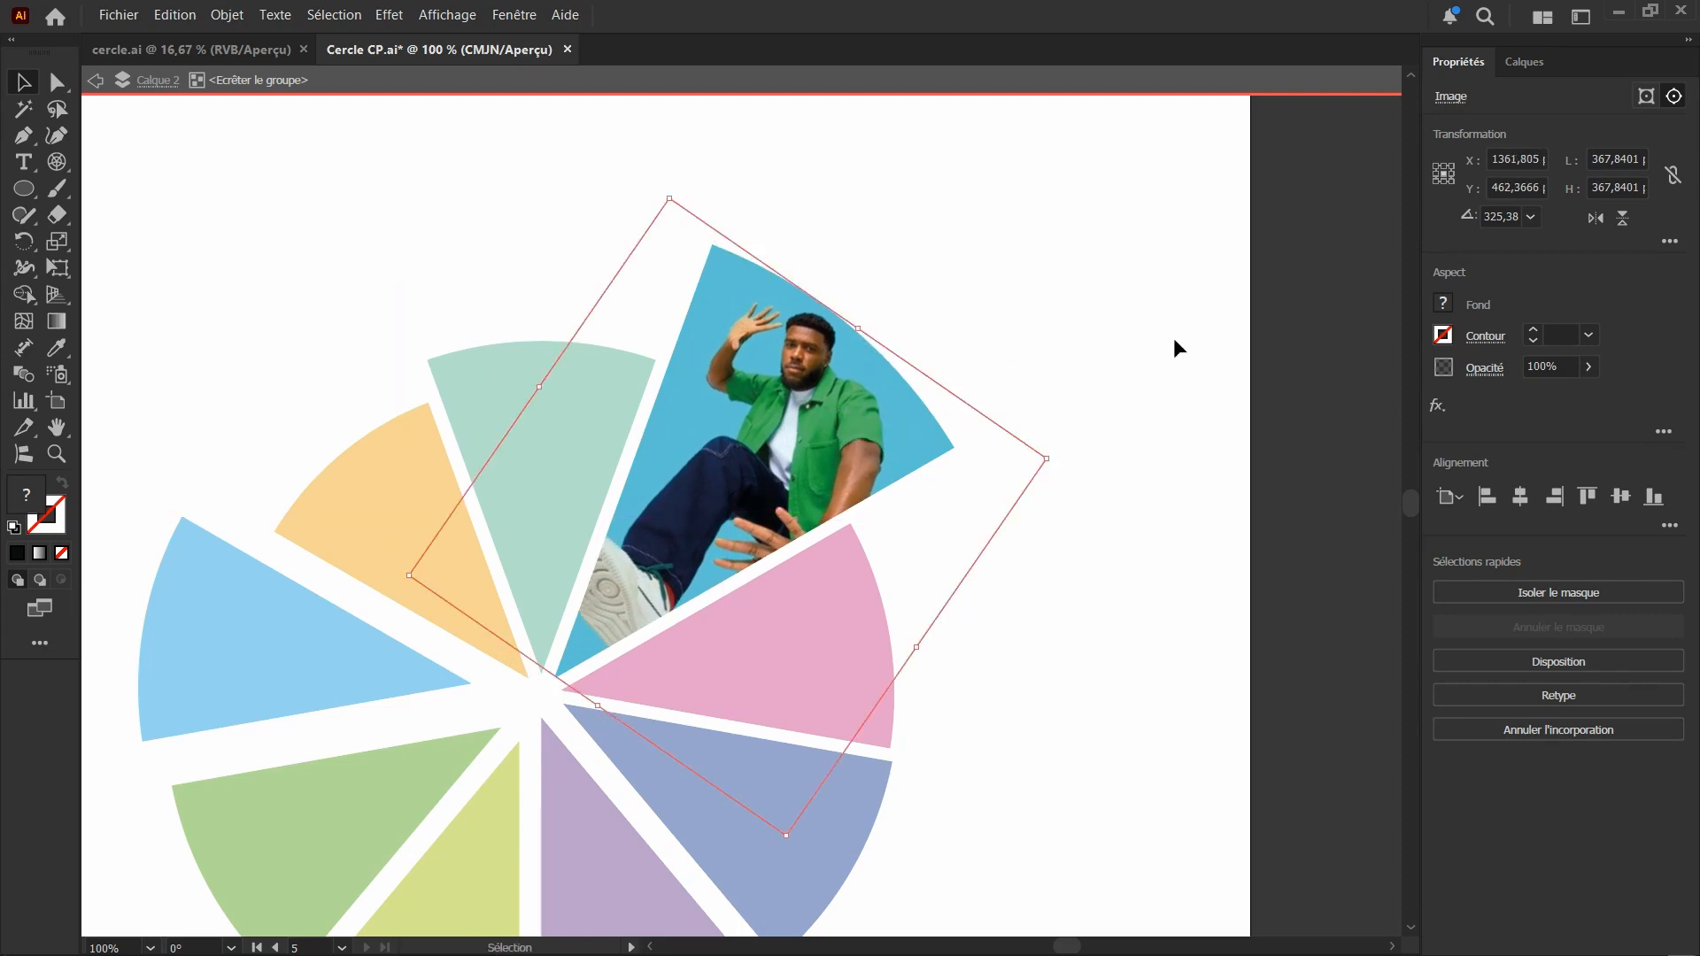
double_click(968, 481)
Review the whole circle with its masked photo and locate the remaining photos beside the artboards
scroll(967, 482, down, 2)
scroll(917, 503, down, 1)
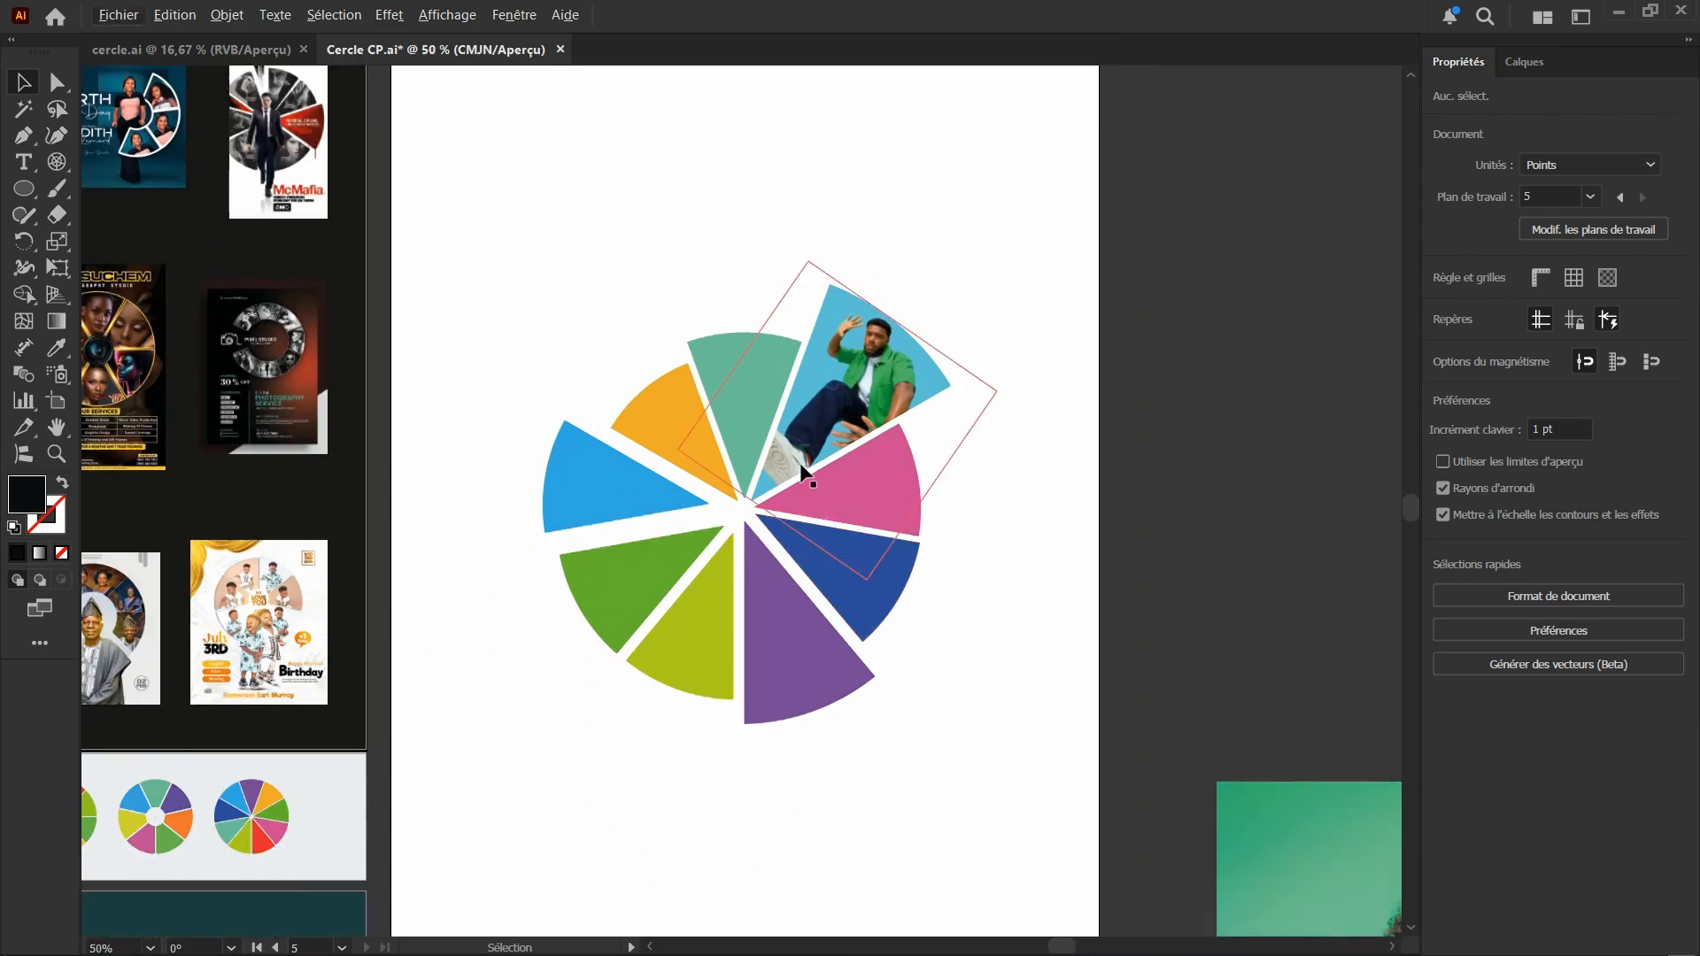
scroll(773, 443, down, 2)
scroll(774, 451, down, 1)
scroll(779, 456, up, 1)
scroll(877, 474, down, 1)
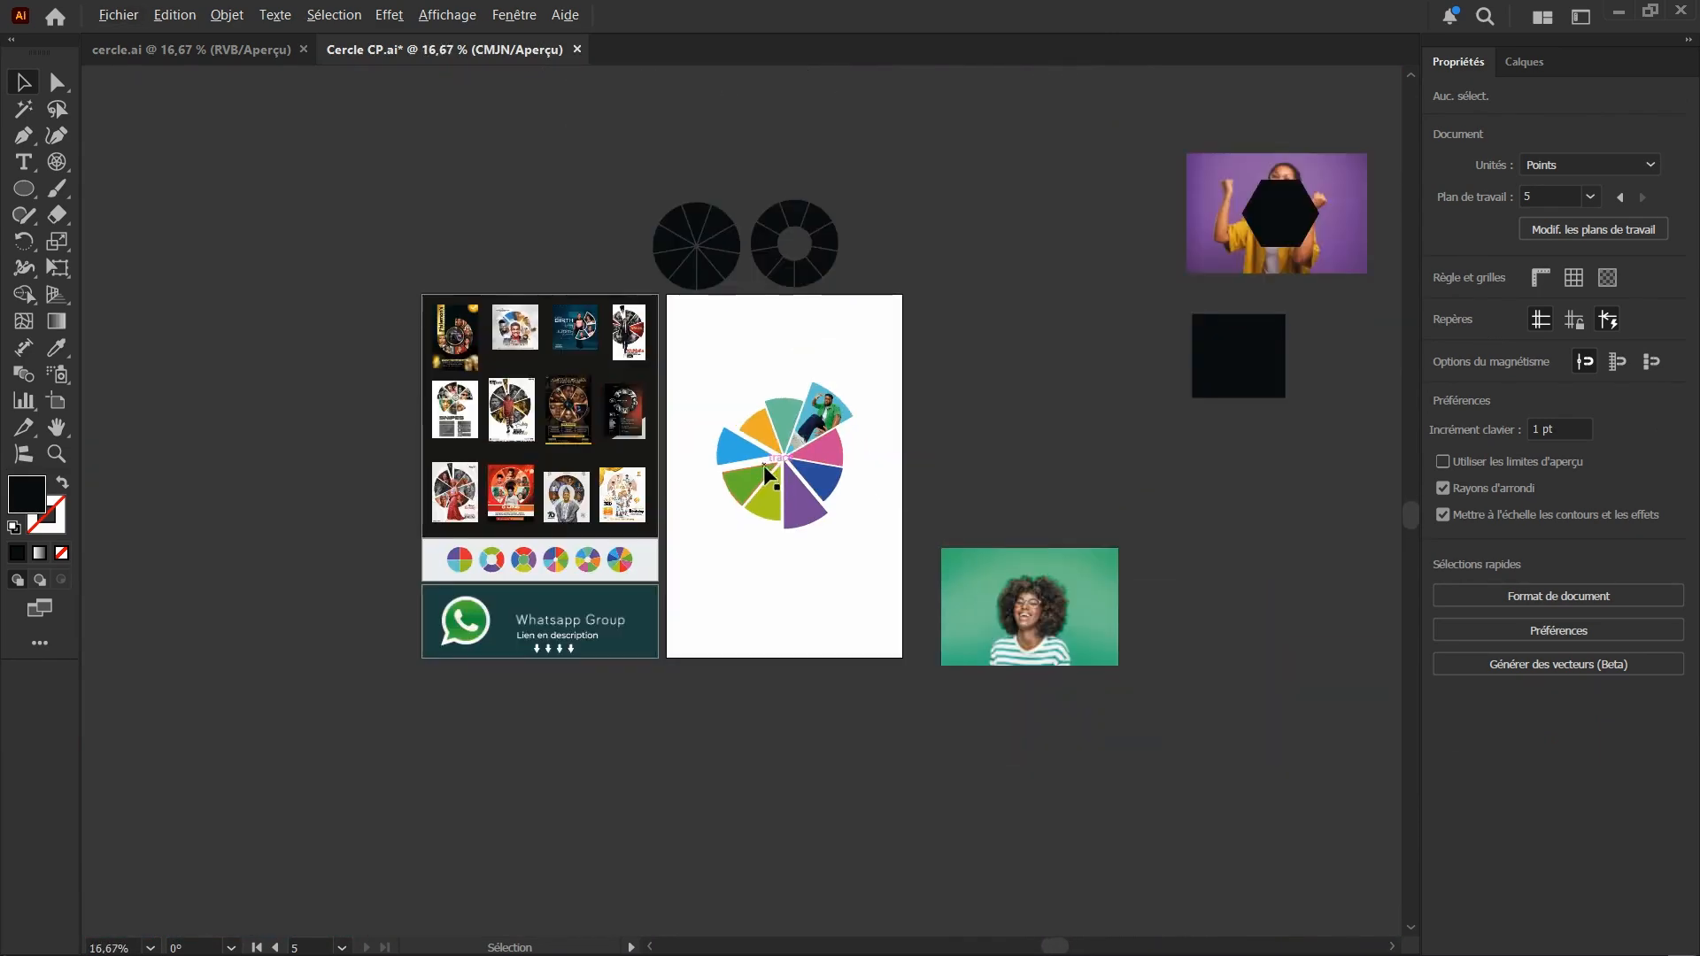
scroll(884, 465, up, 2)
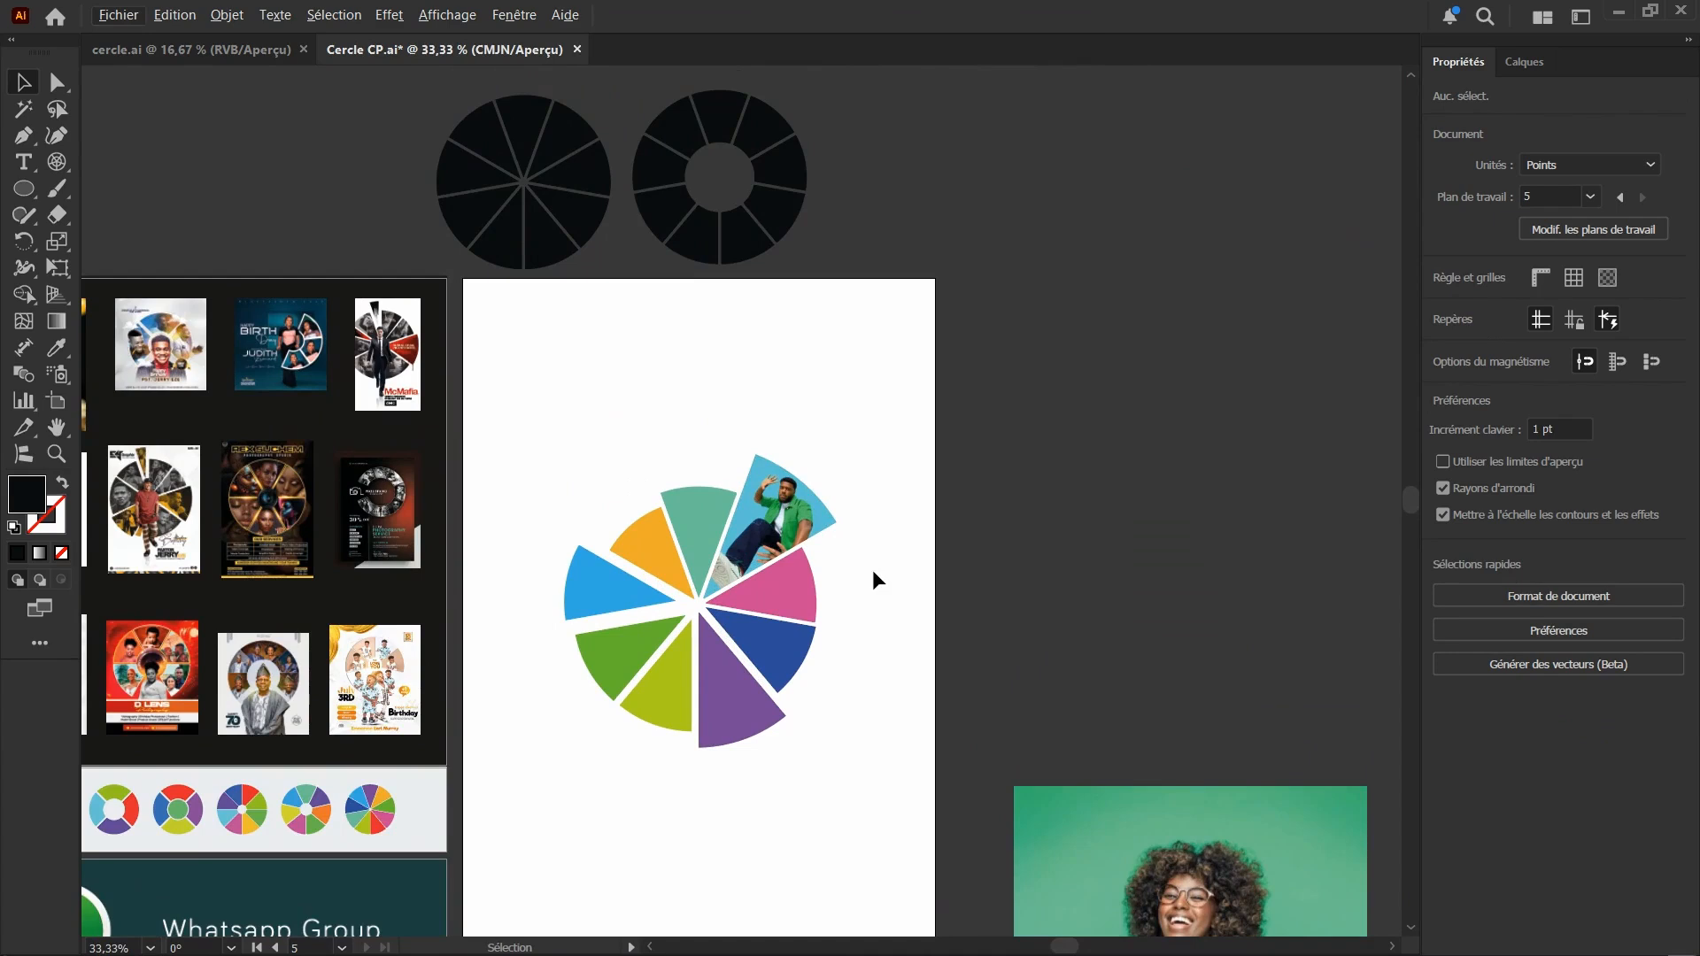
scroll(865, 522, up, 1)
scroll(762, 567, down, 2)
scroll(664, 531, up, 2)
scroll(668, 530, down, 1)
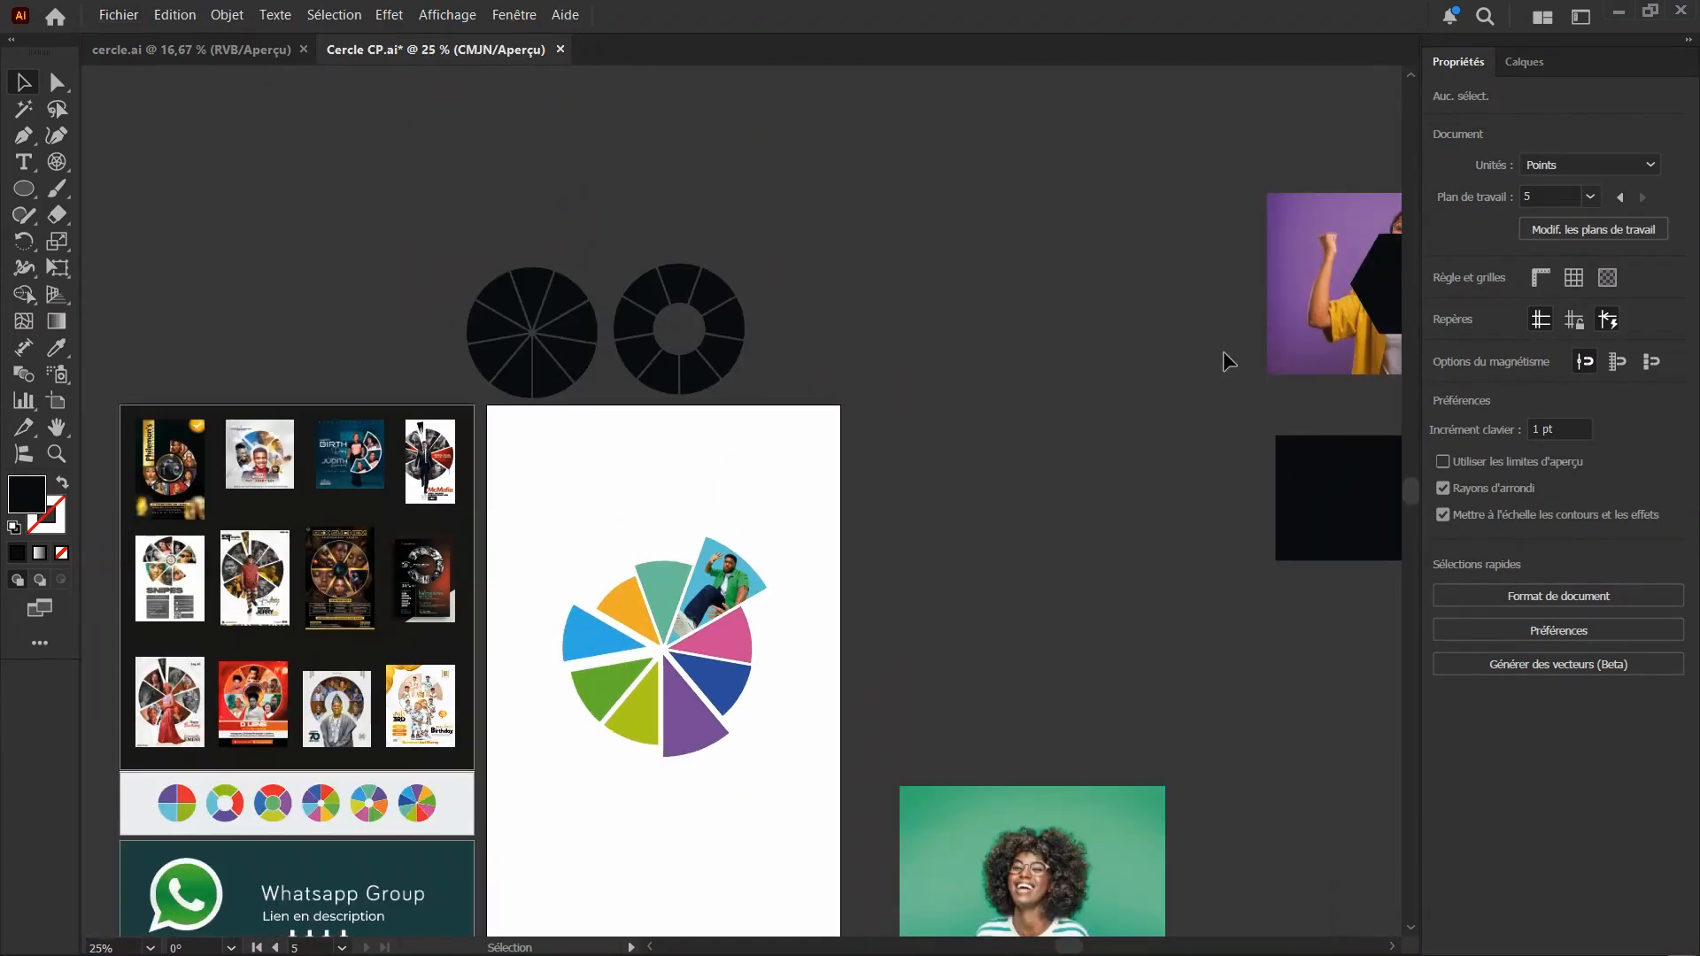
Move the purple-background photo from beside the artboards onto the white artboard's upper-right edge, above the circle
drag(1223, 351, 619, 456)
scroll(540, 473, up, 1)
scroll(669, 470, down, 1)
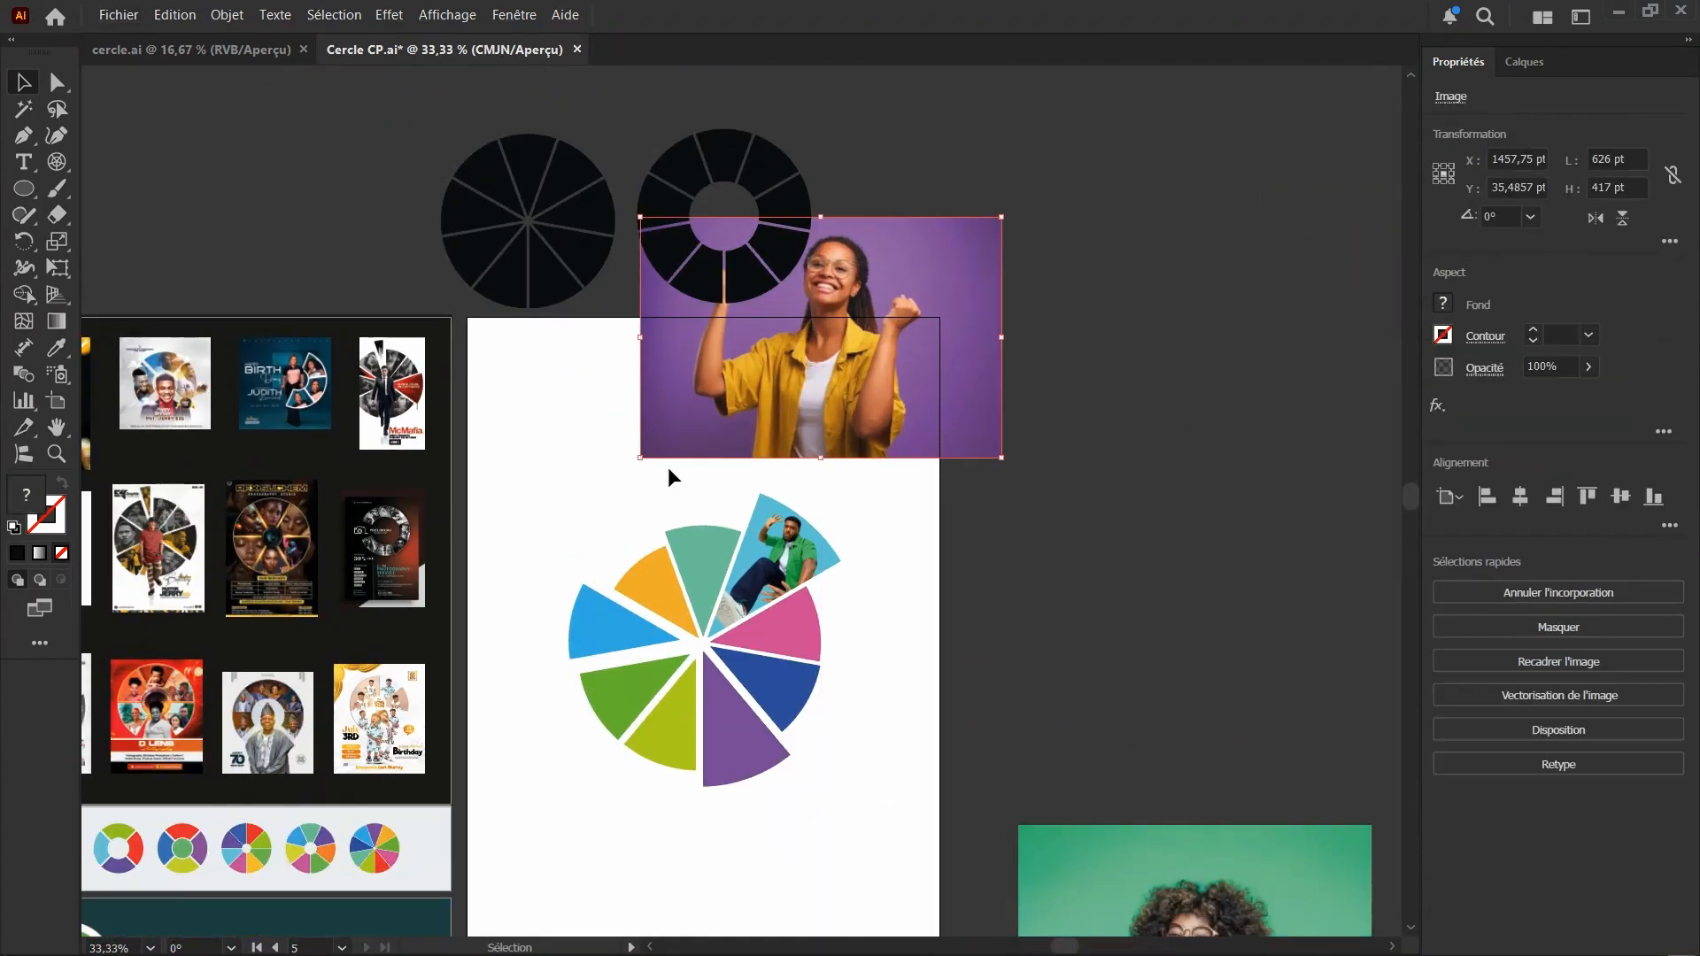
scroll(673, 464, up, 1)
click(713, 549)
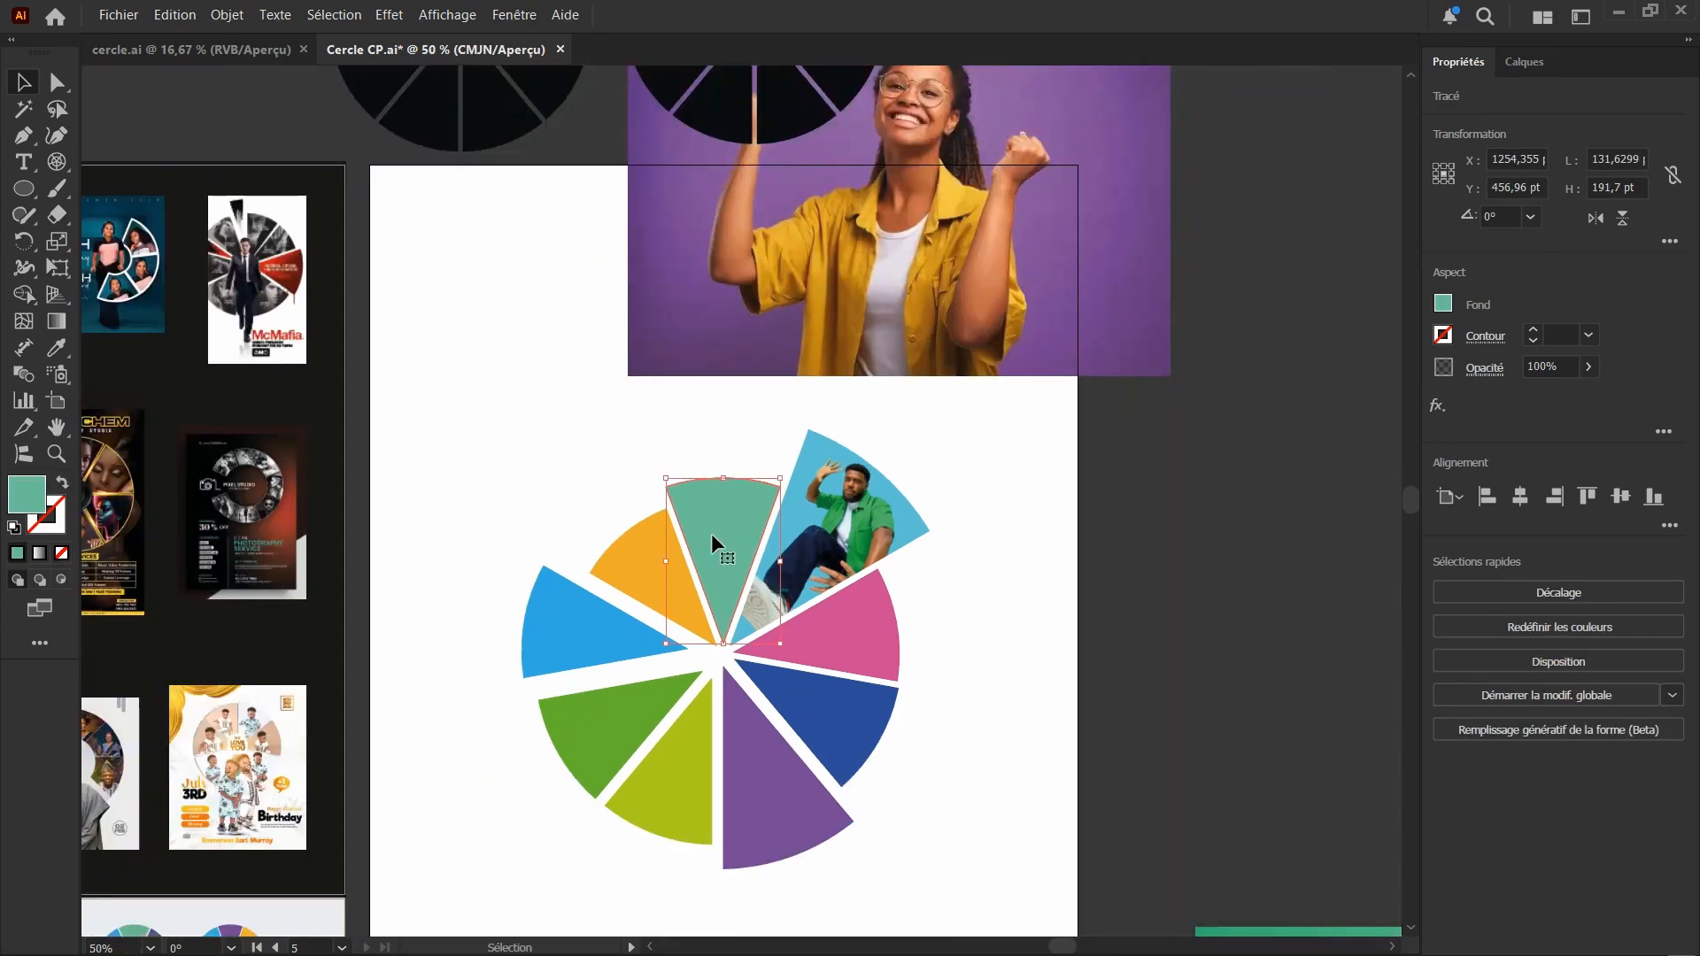
Move the green-background photo next to the circle, across the white artboard's right edge
scroll(797, 602, down, 2)
click(1266, 819)
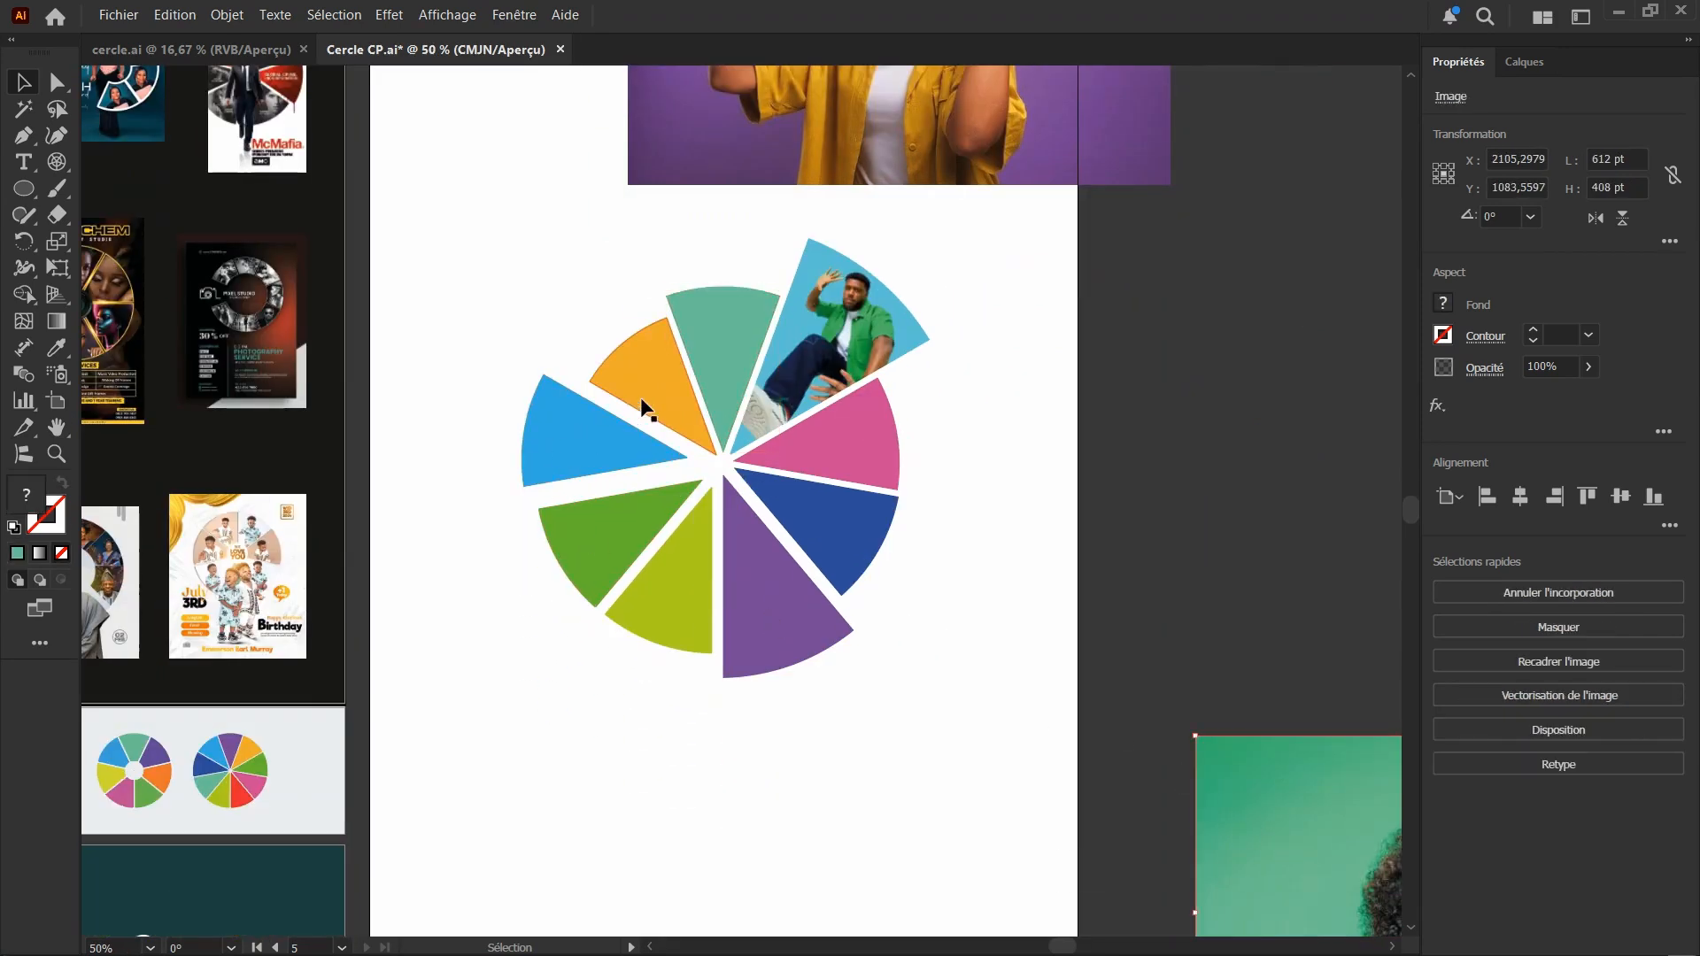
scroll(647, 390, down, 1)
scroll(655, 380, up, 1)
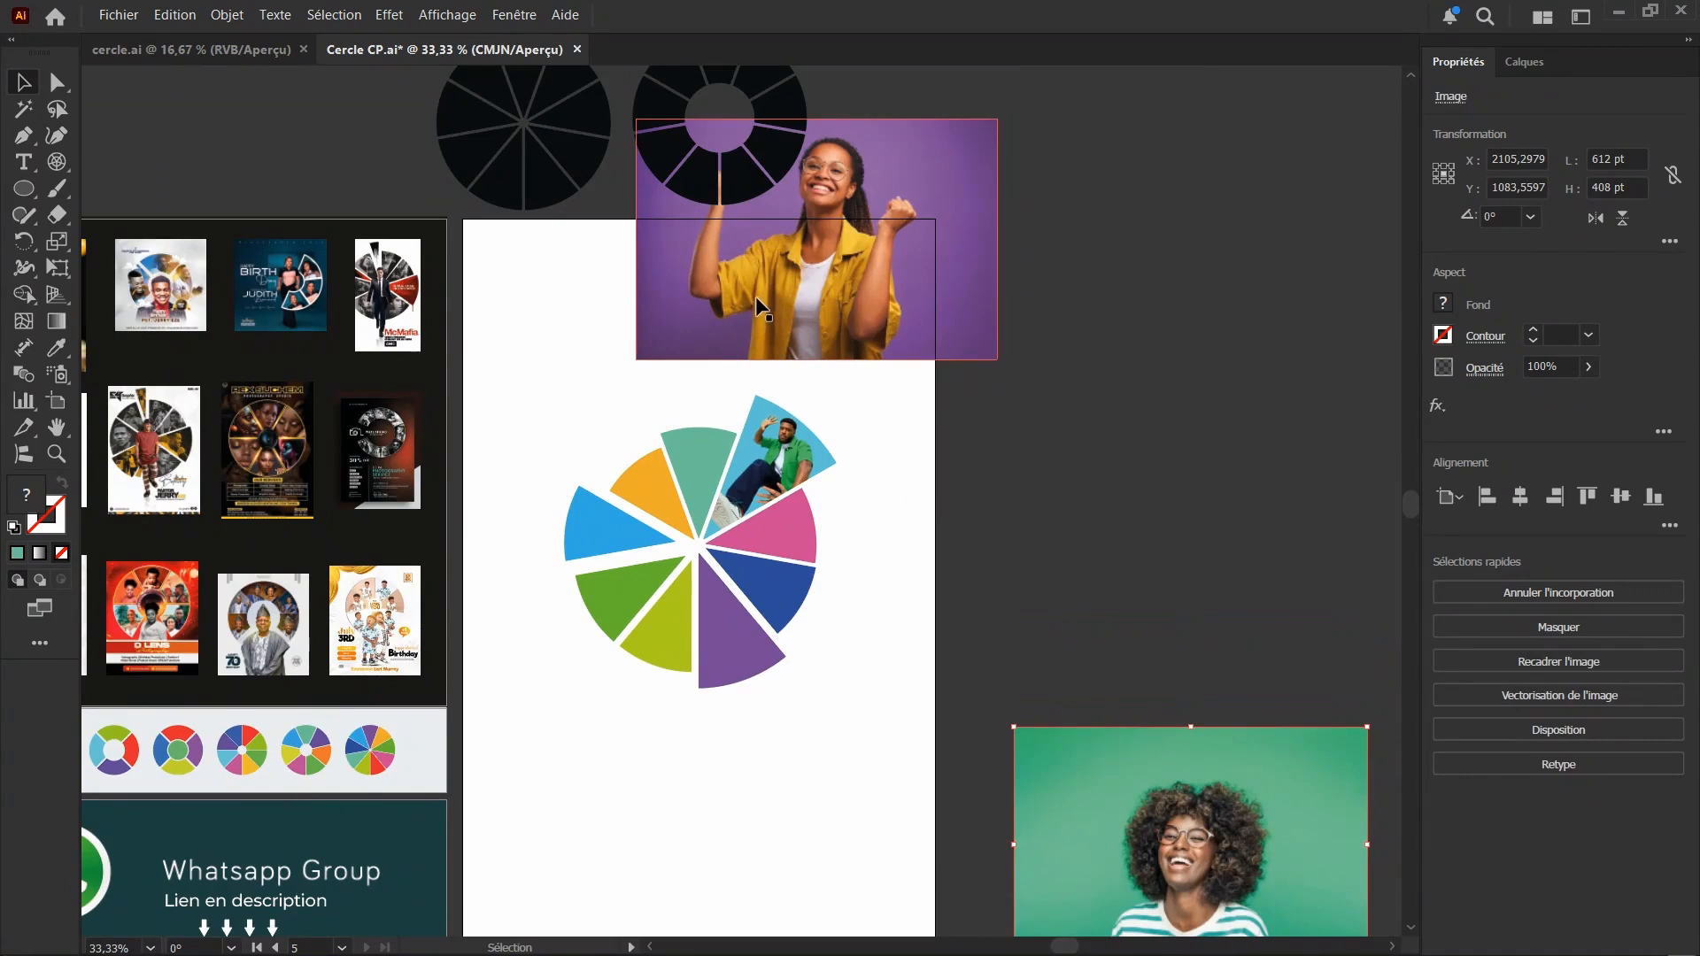
drag(1035, 777, 835, 587)
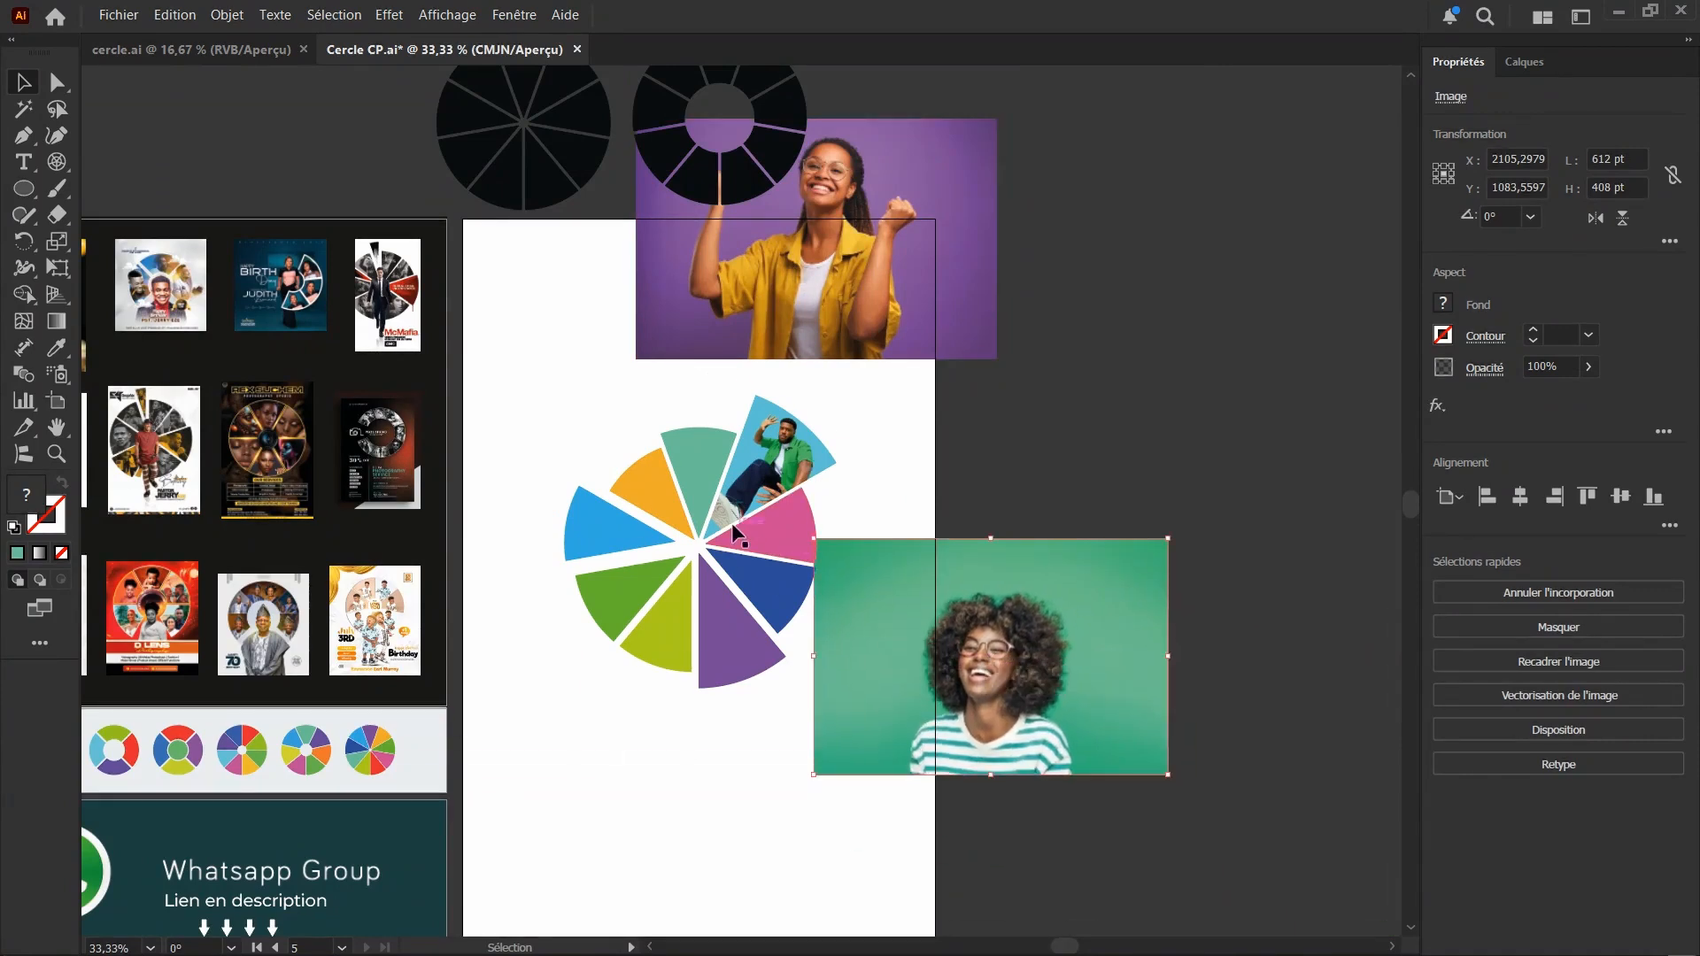
Move the purple-background photo down behind the circle, placing the woman's face at the teal top segment
click(822, 284)
scroll(721, 406, up, 1)
scroll(709, 407, up, 1)
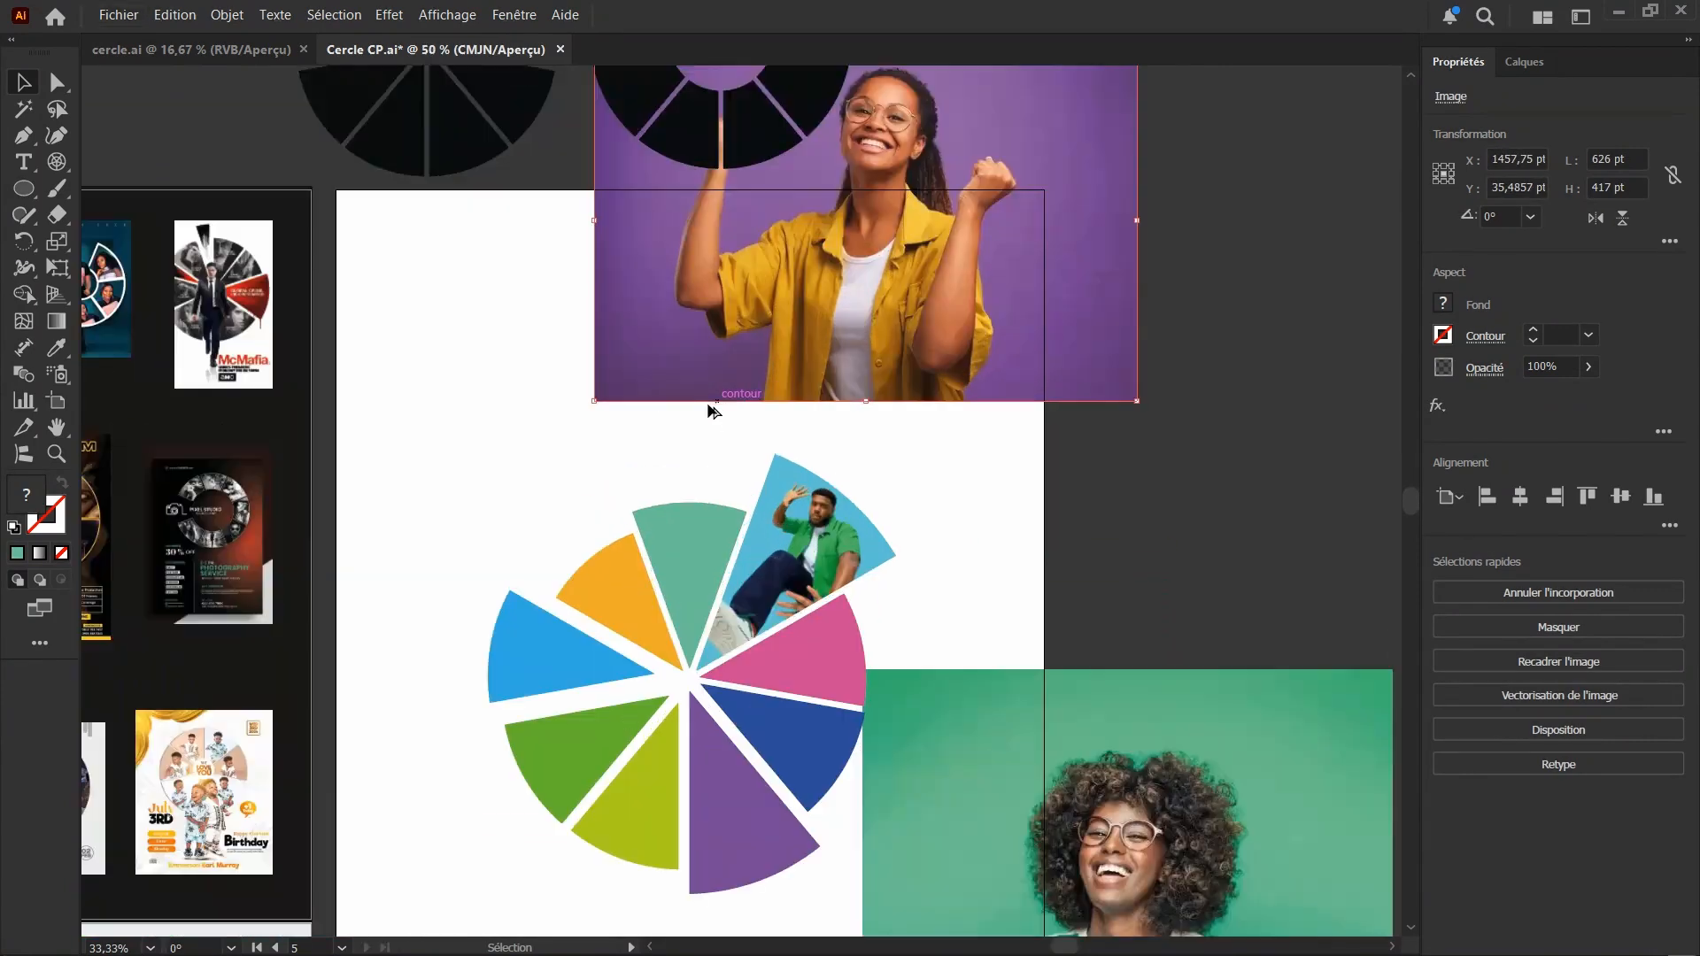
scroll(808, 306, down, 1)
drag(808, 306, 683, 545)
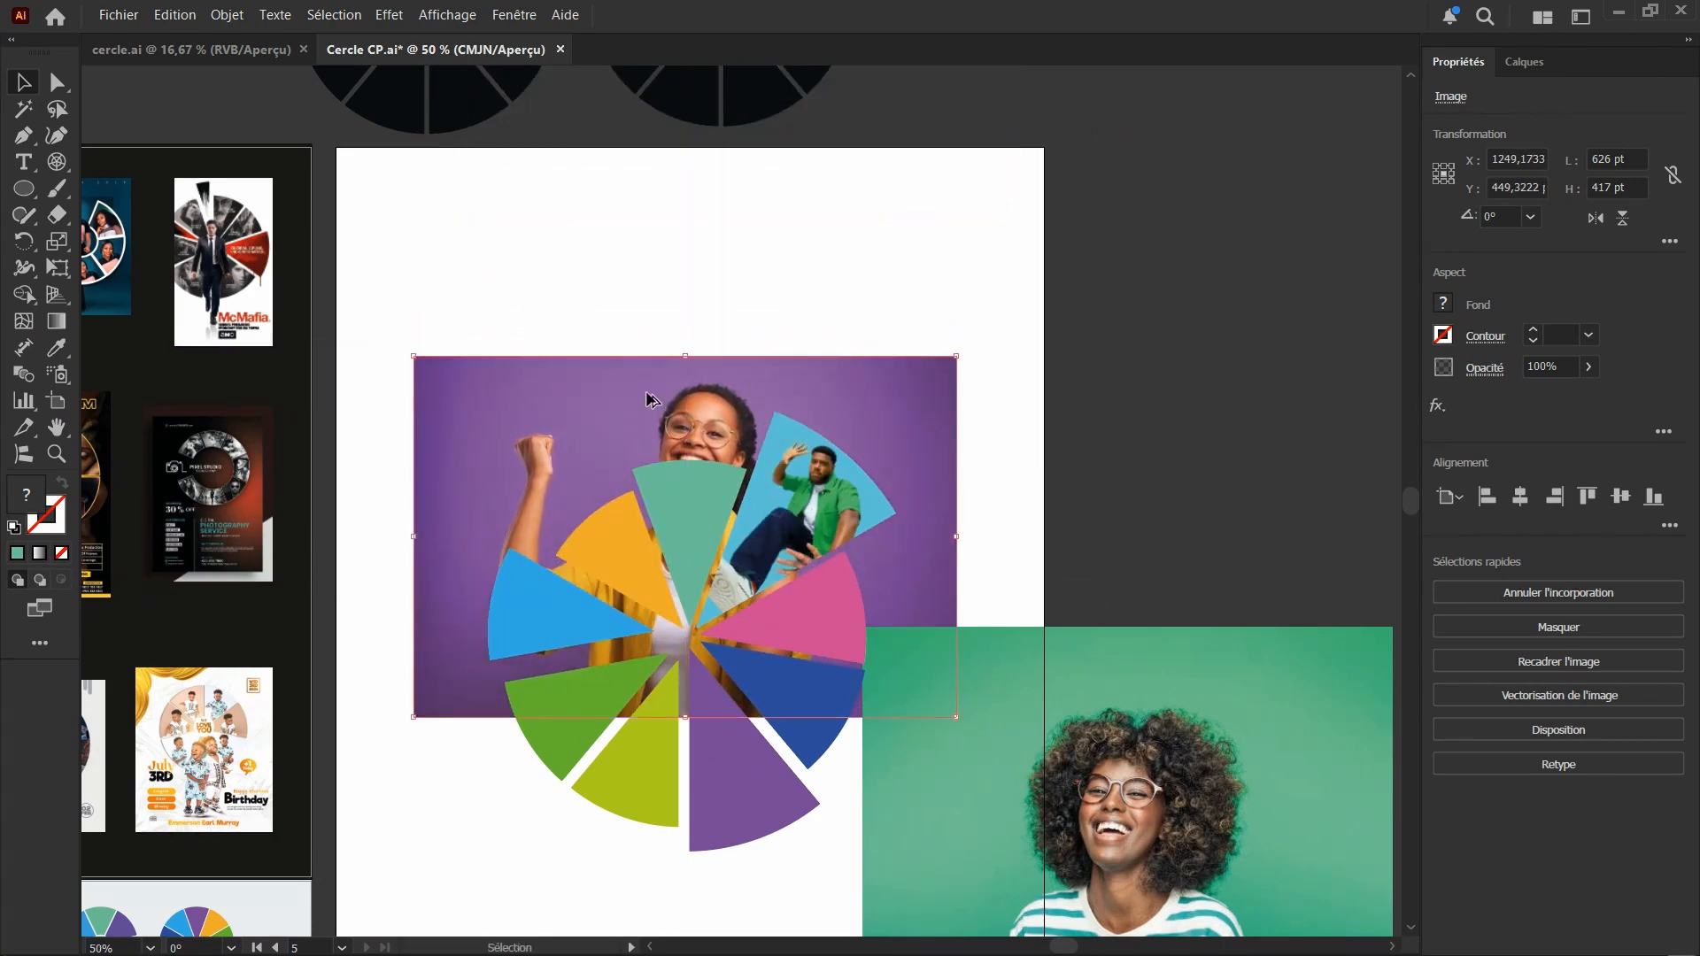
Send the purple-background photo to the back of the stacking order, behind the circle's segments
right_click(651, 386)
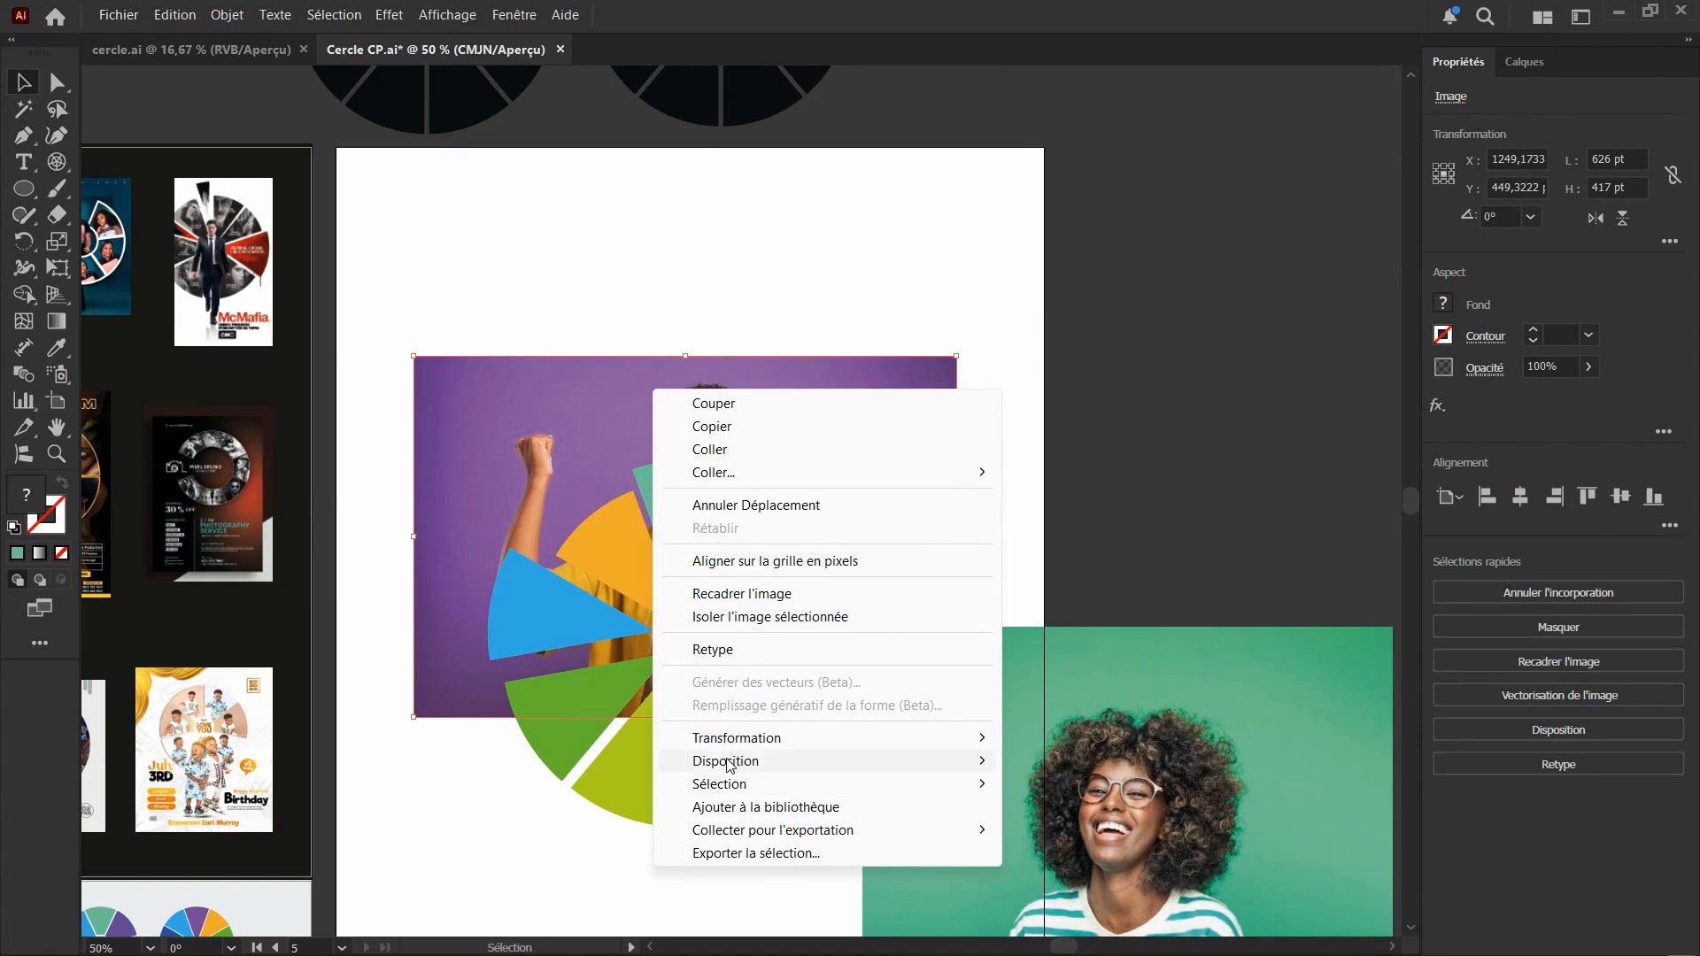
mouse_move(853, 766)
click(1101, 833)
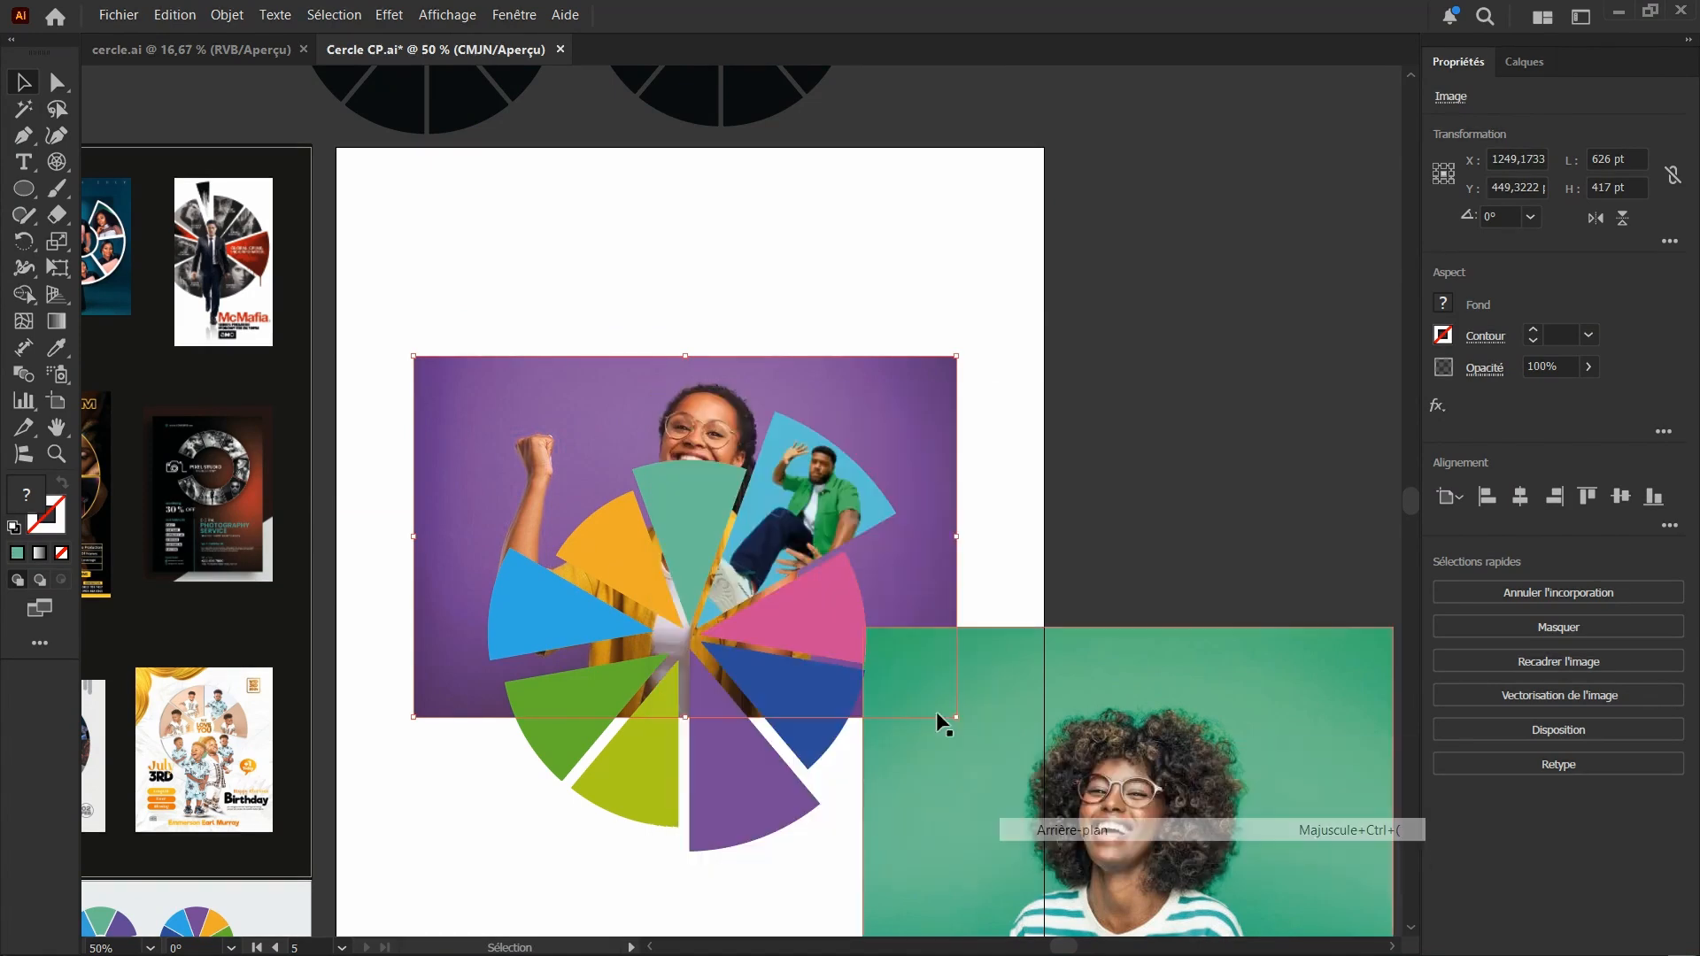
Create a clipping mask from the teal top segment and the purple-background photo
key(ctrl+1)
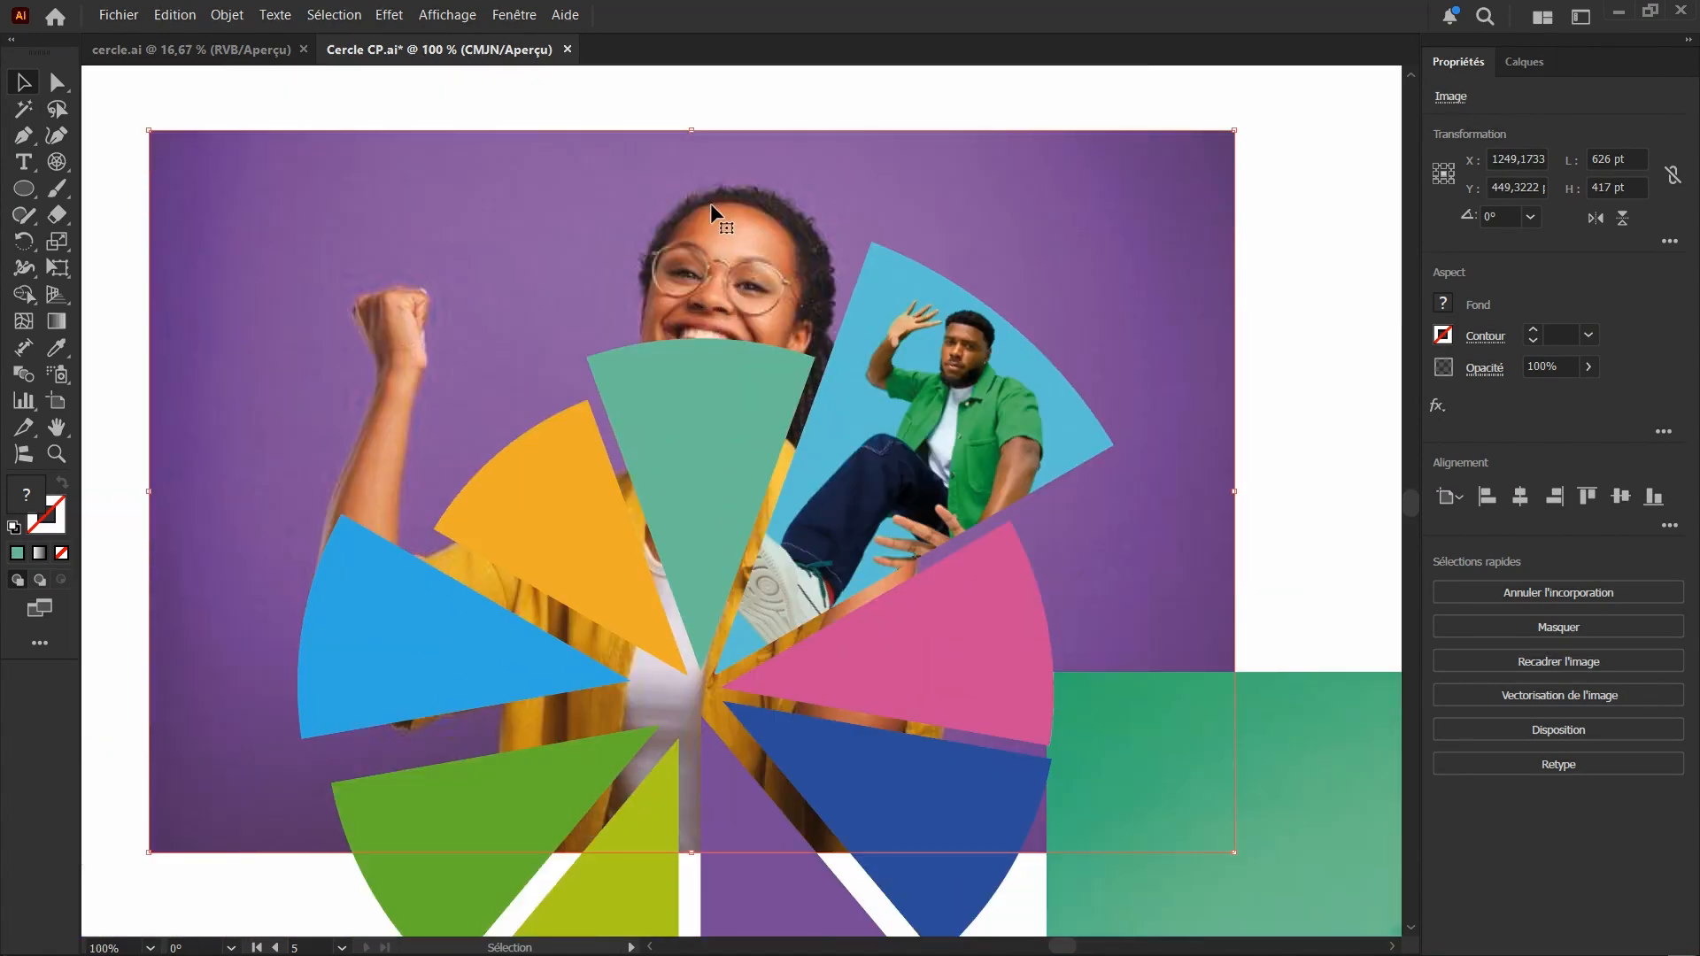
shift+click(699, 437)
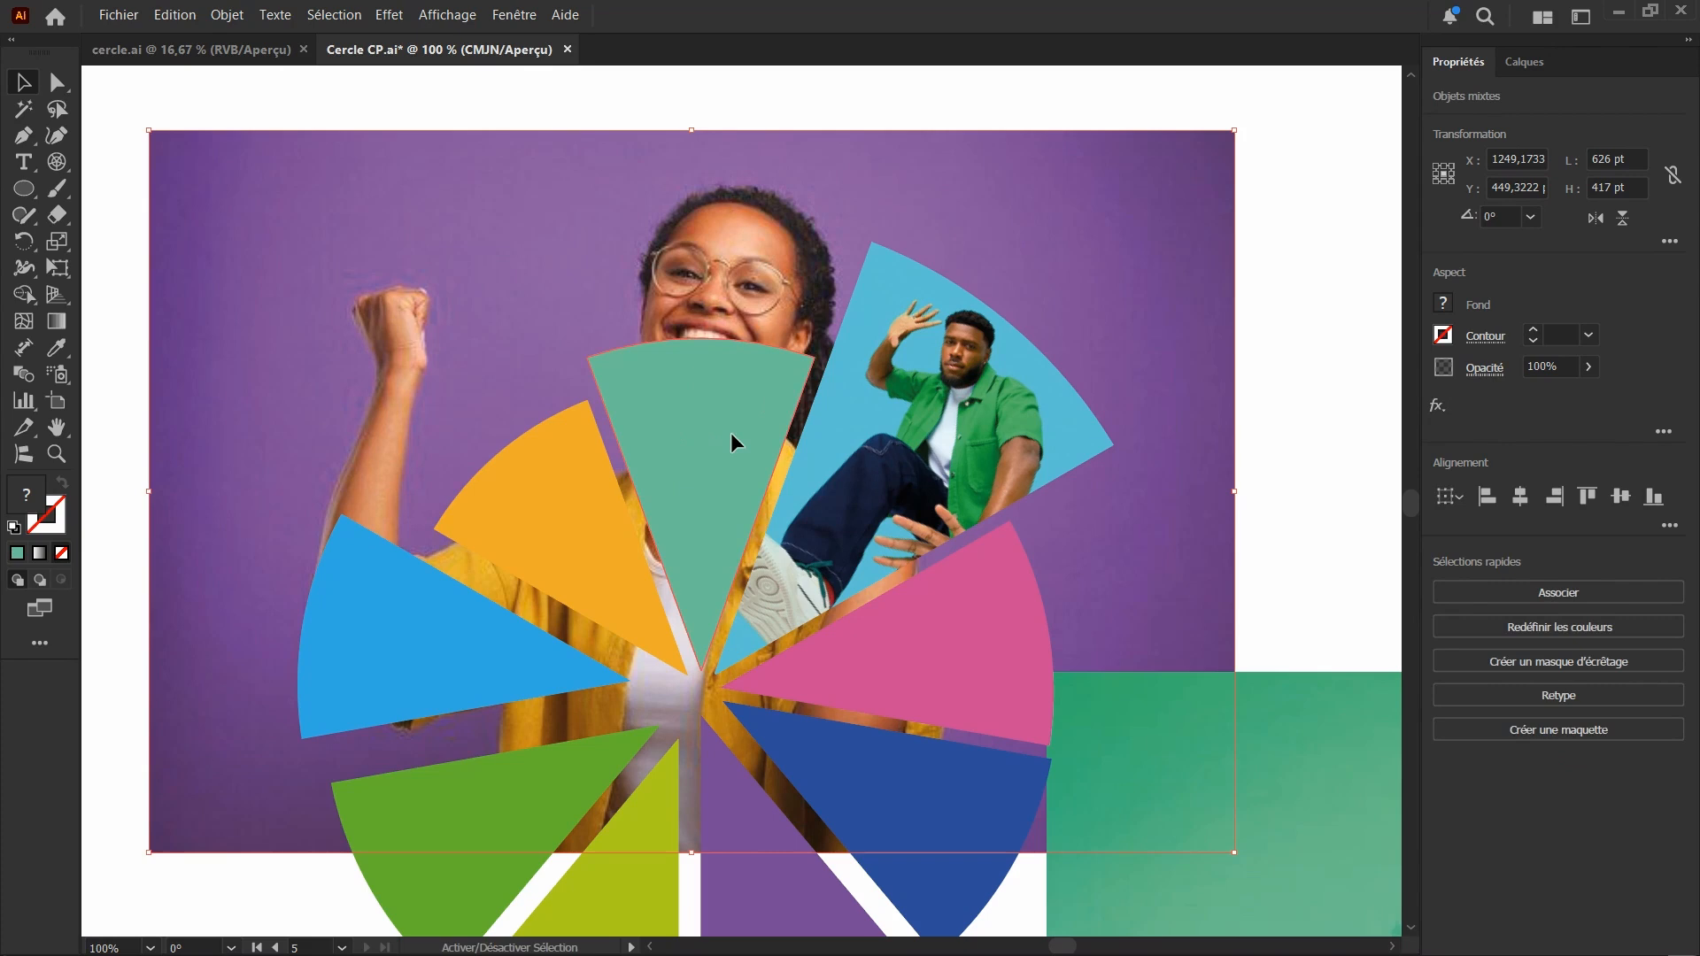
key(ctrl)
right_click(706, 386)
click(782, 719)
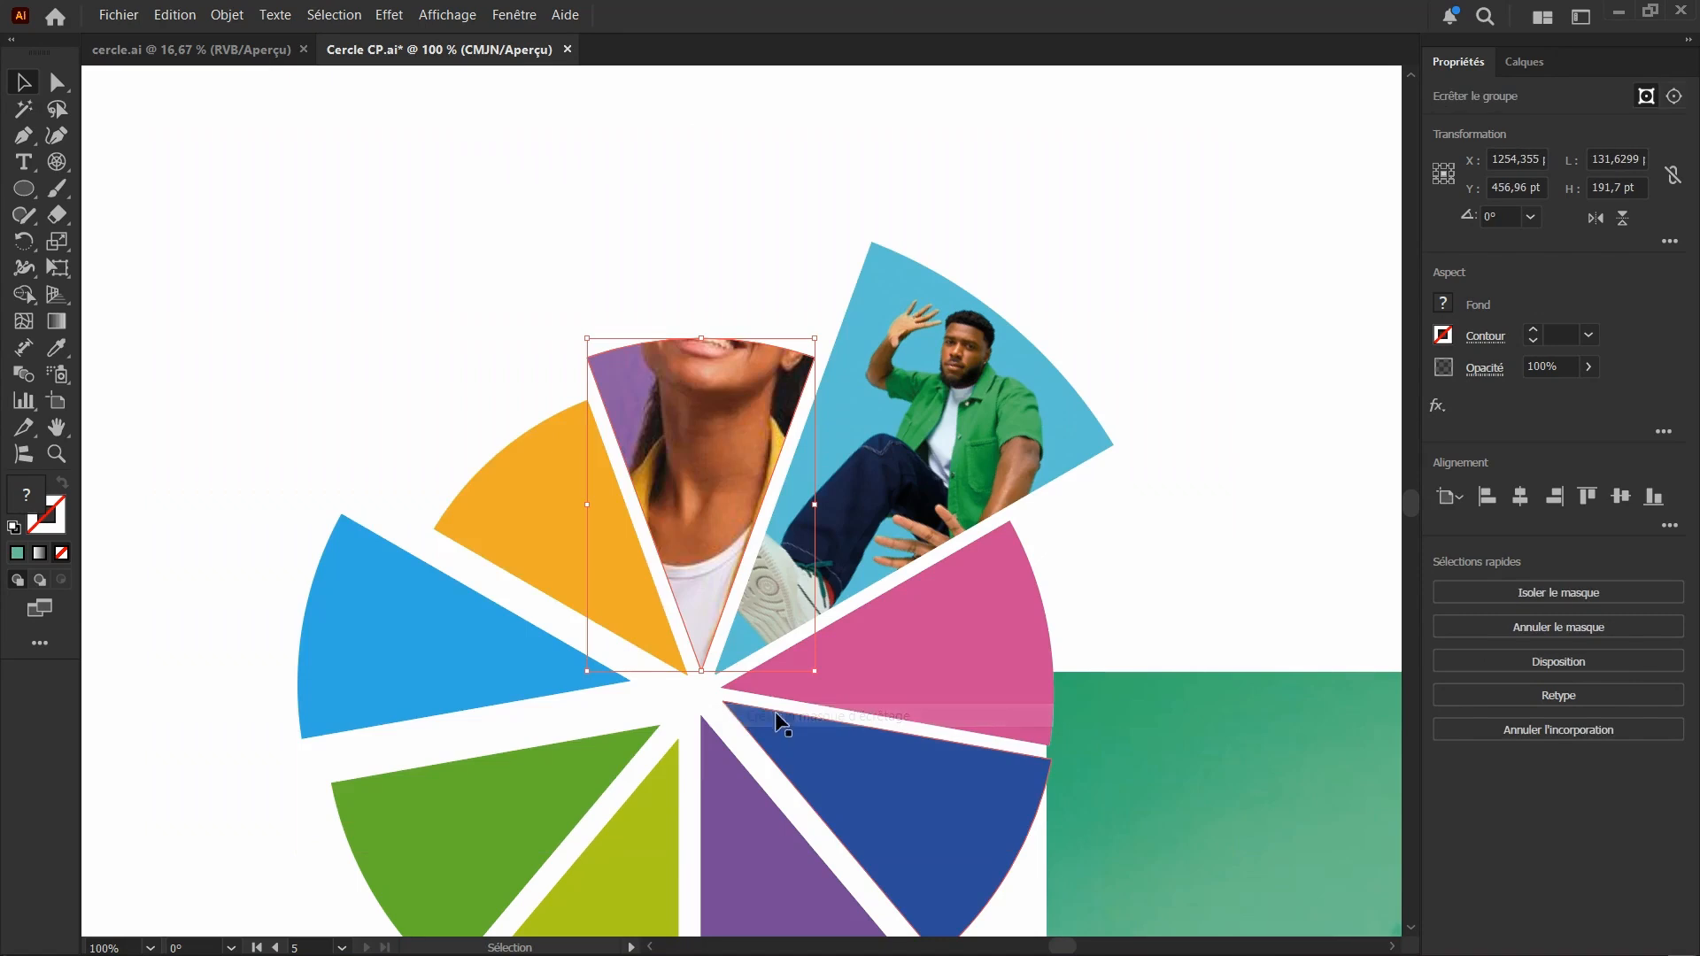
Inside the top segment's clipping group, scale the photo proportionally to about 362 × 241 pt and fit the woman's face in the segment
double_click(702, 429)
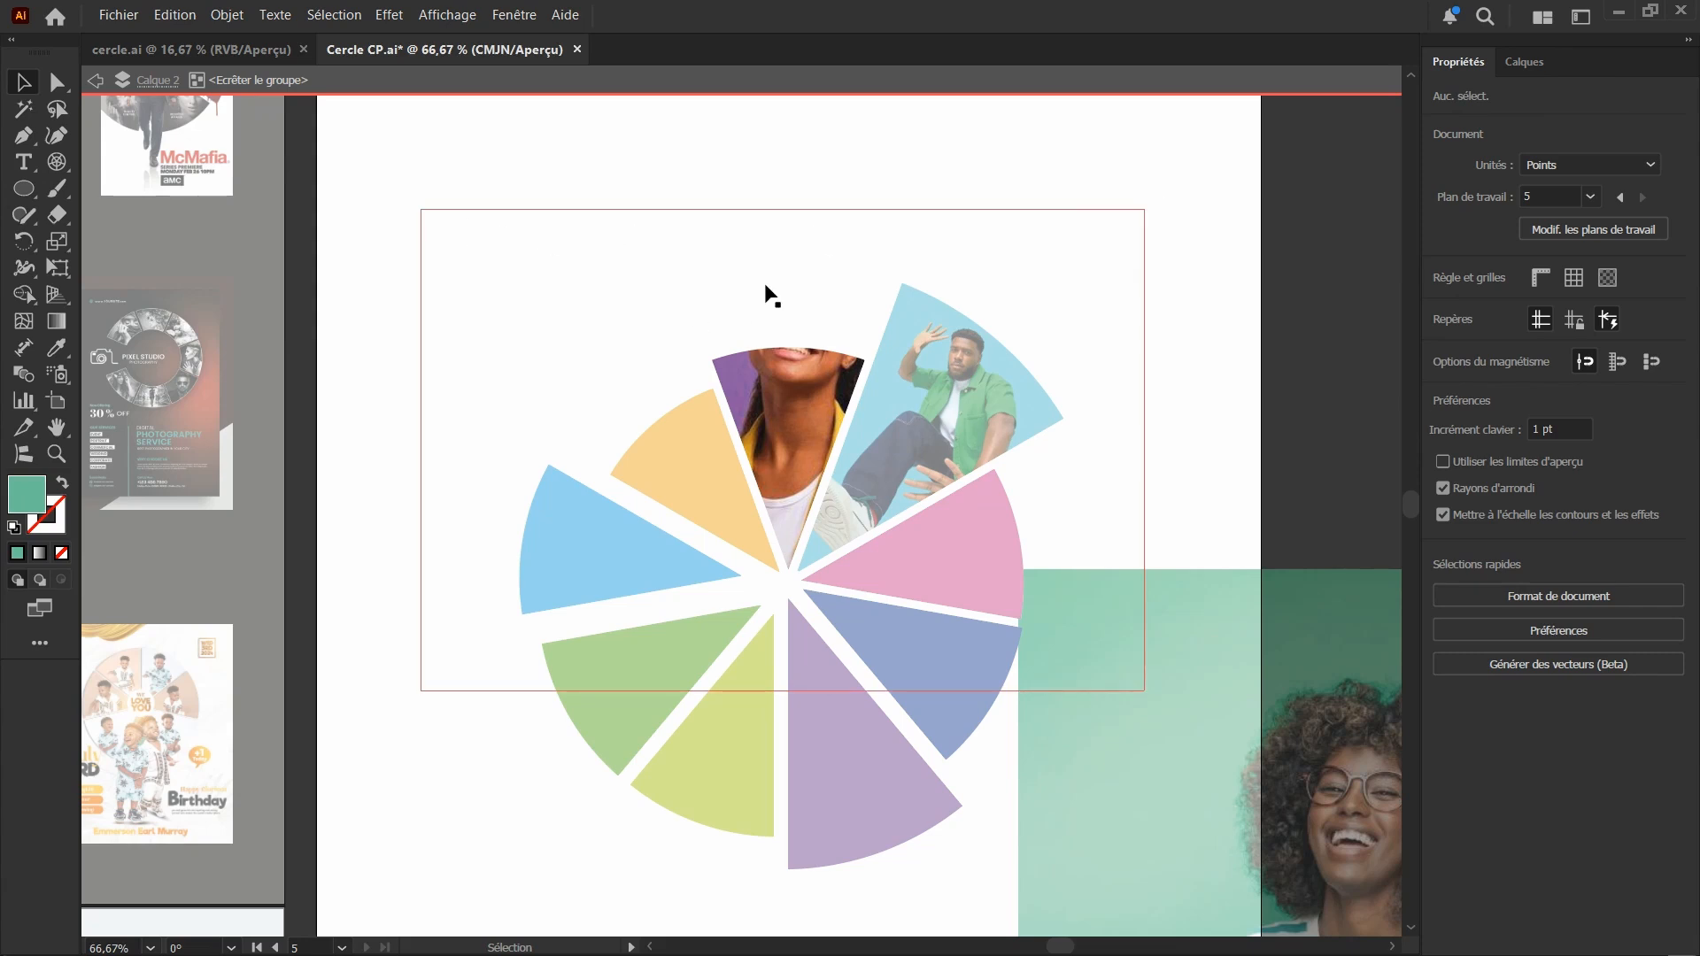
click(778, 375)
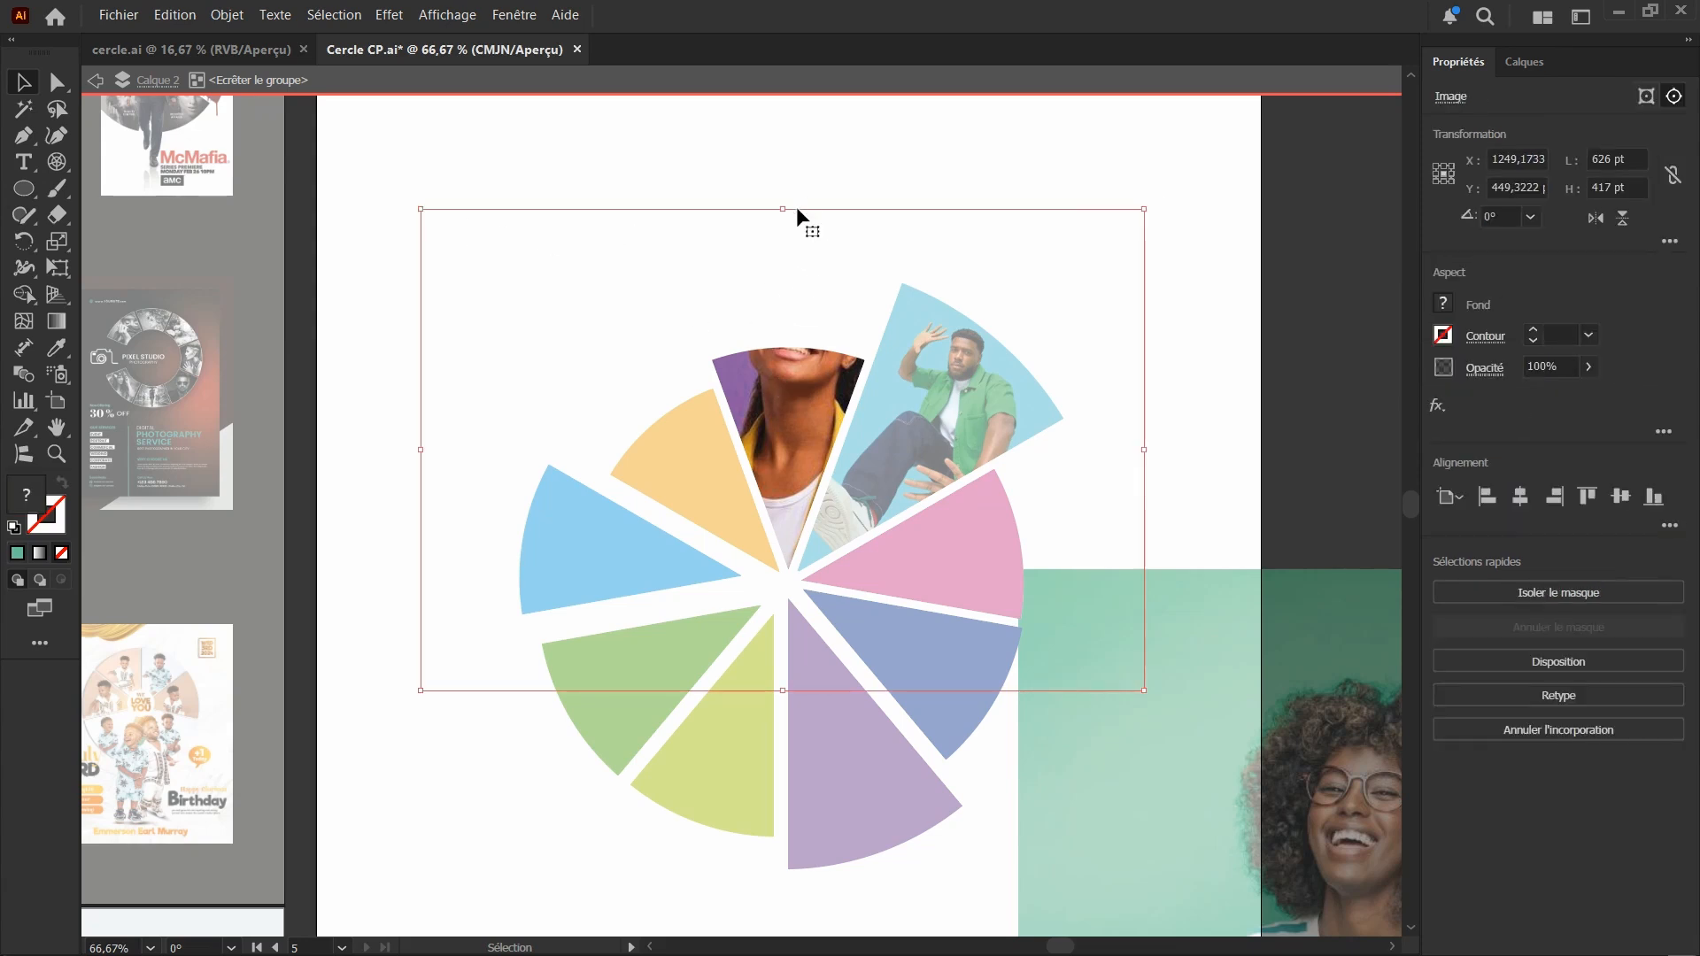
drag(784, 214, 809, 341)
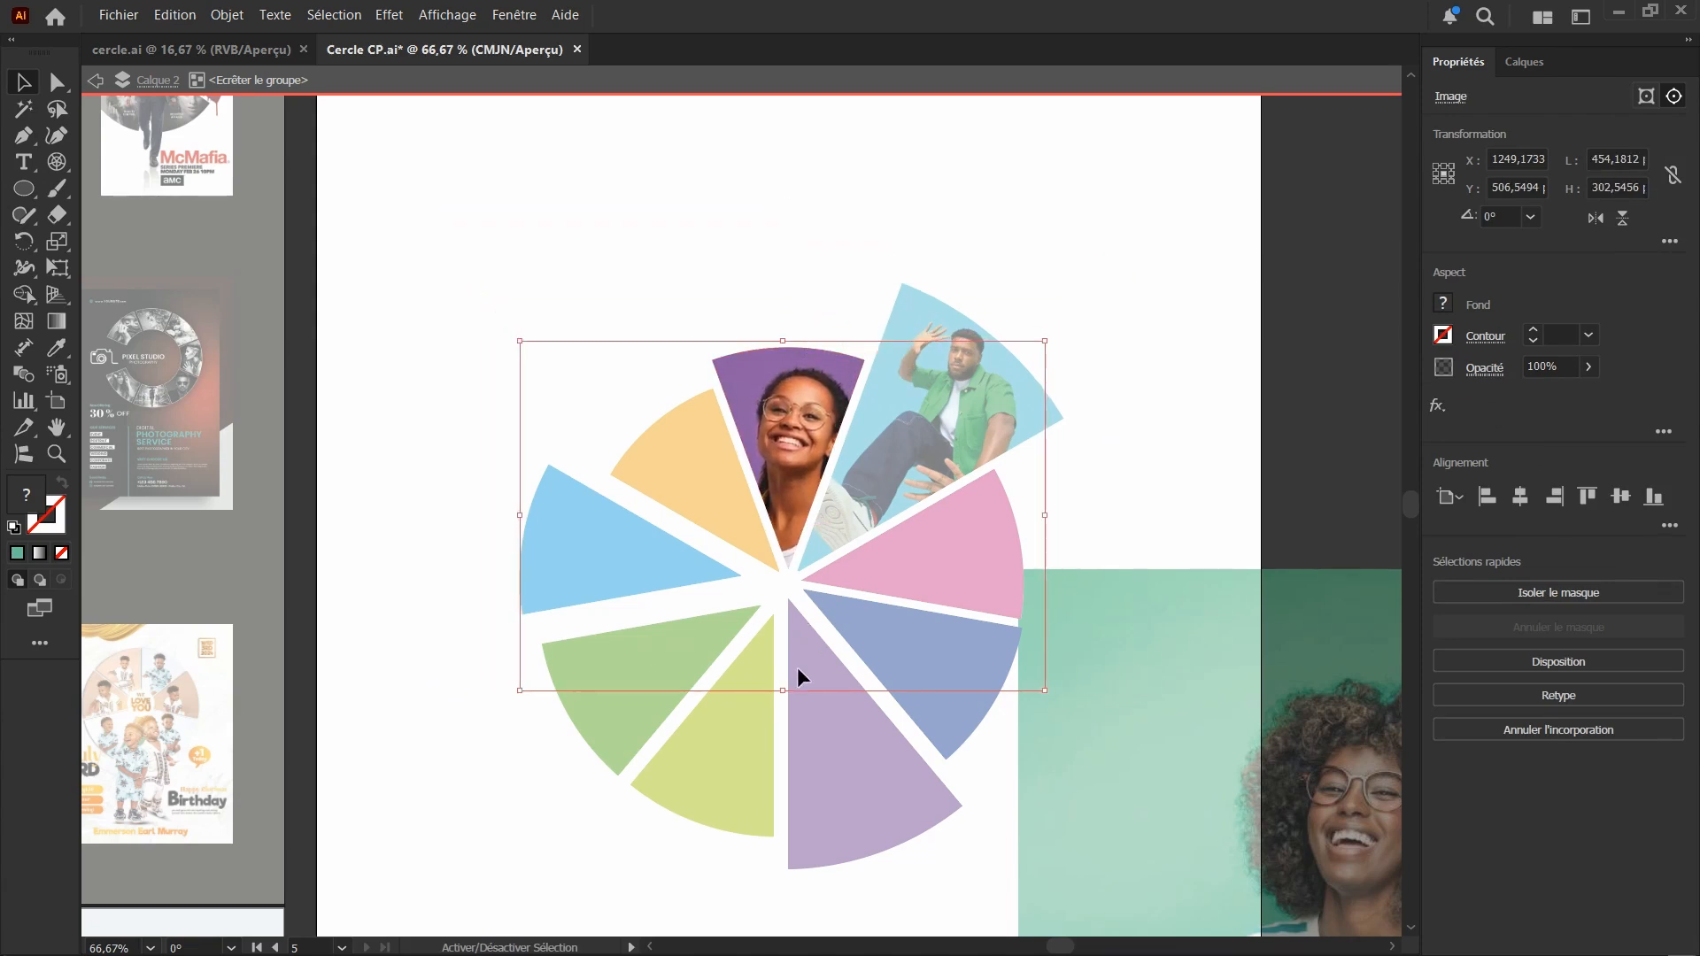
drag(786, 692, 793, 589)
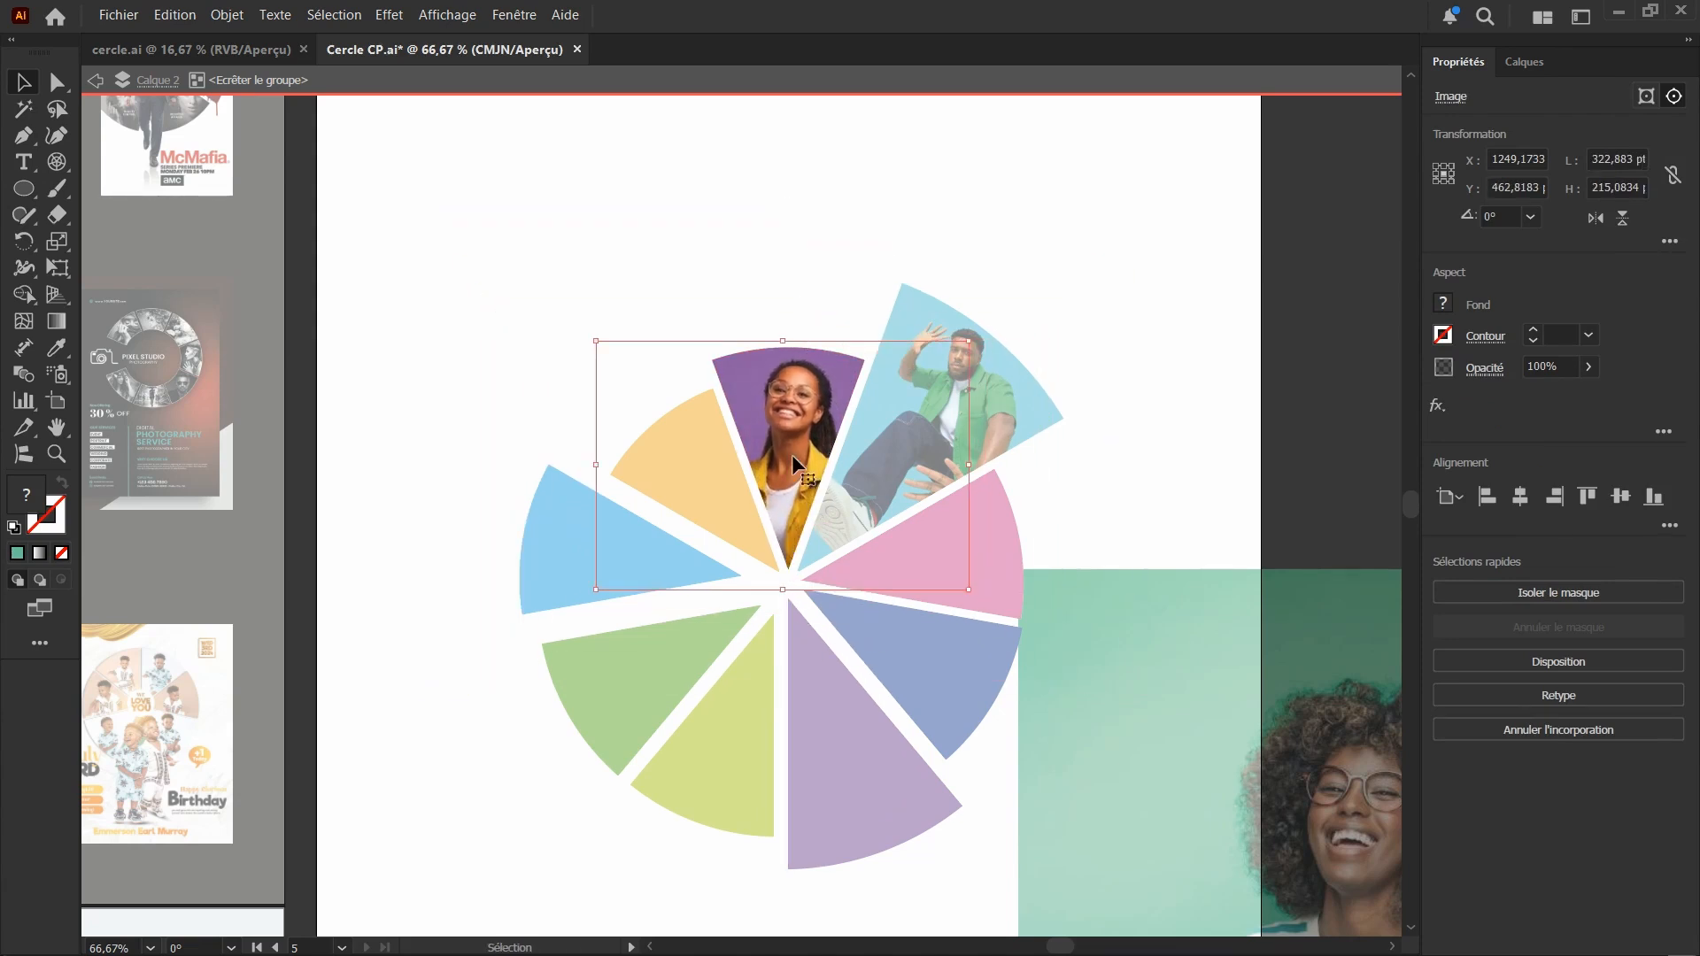
drag(792, 454, 786, 454)
drag(778, 584, 775, 621)
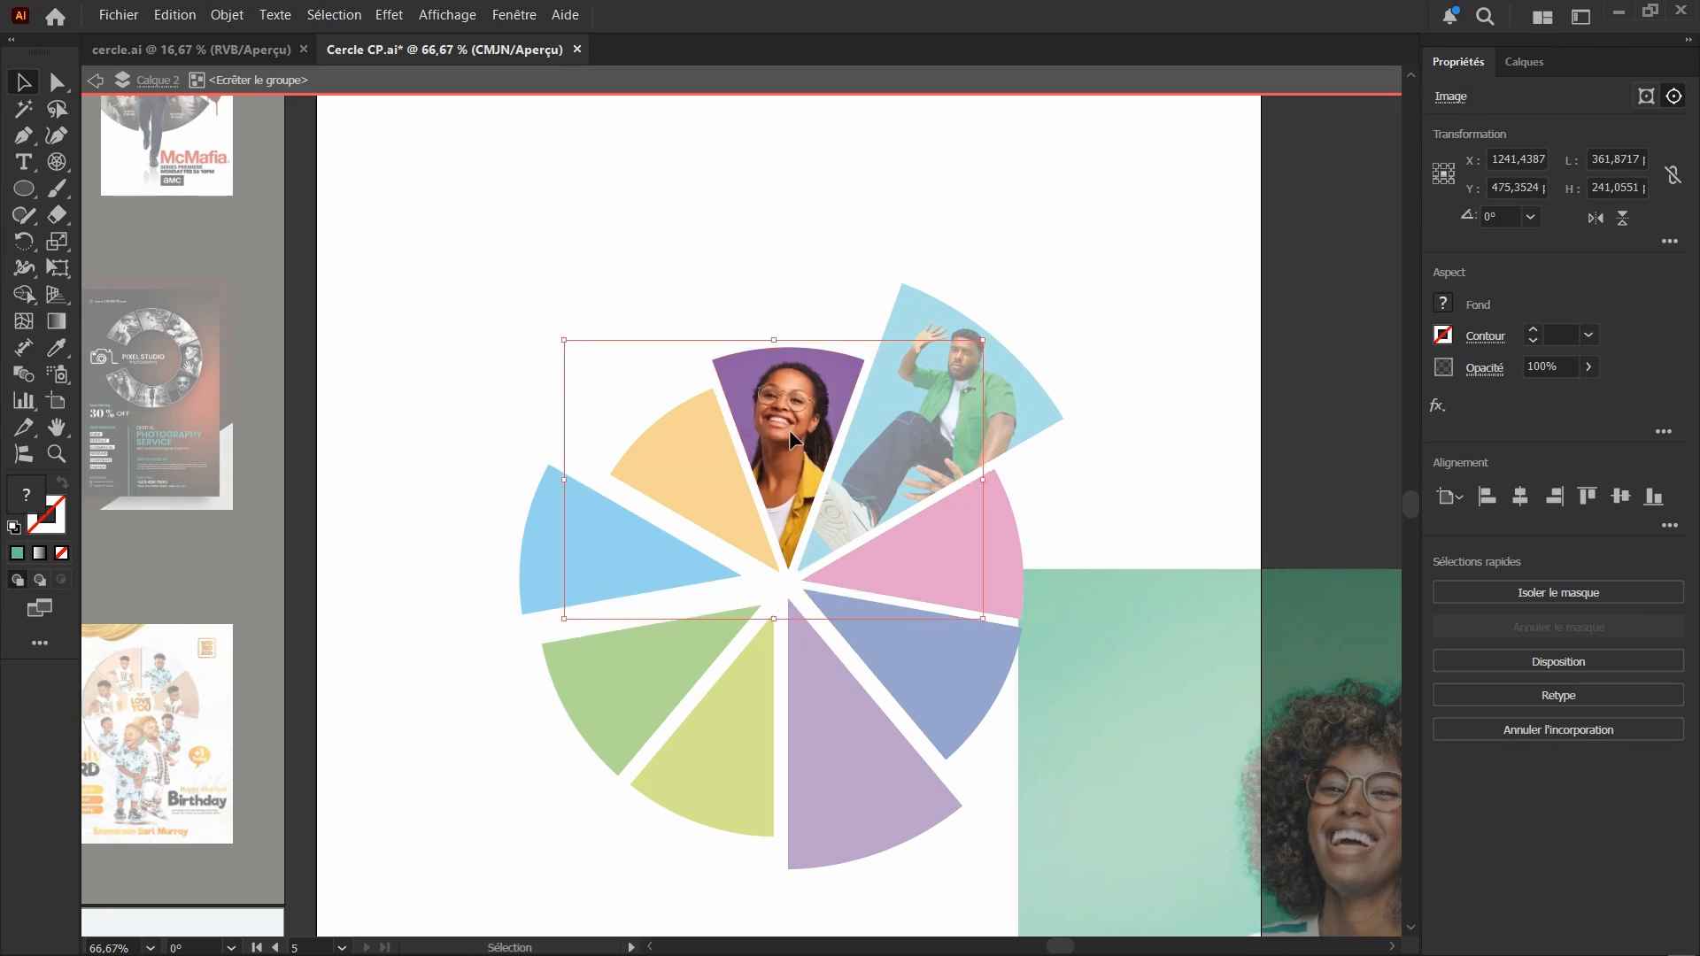
drag(792, 429, 790, 430)
double_click(1154, 479)
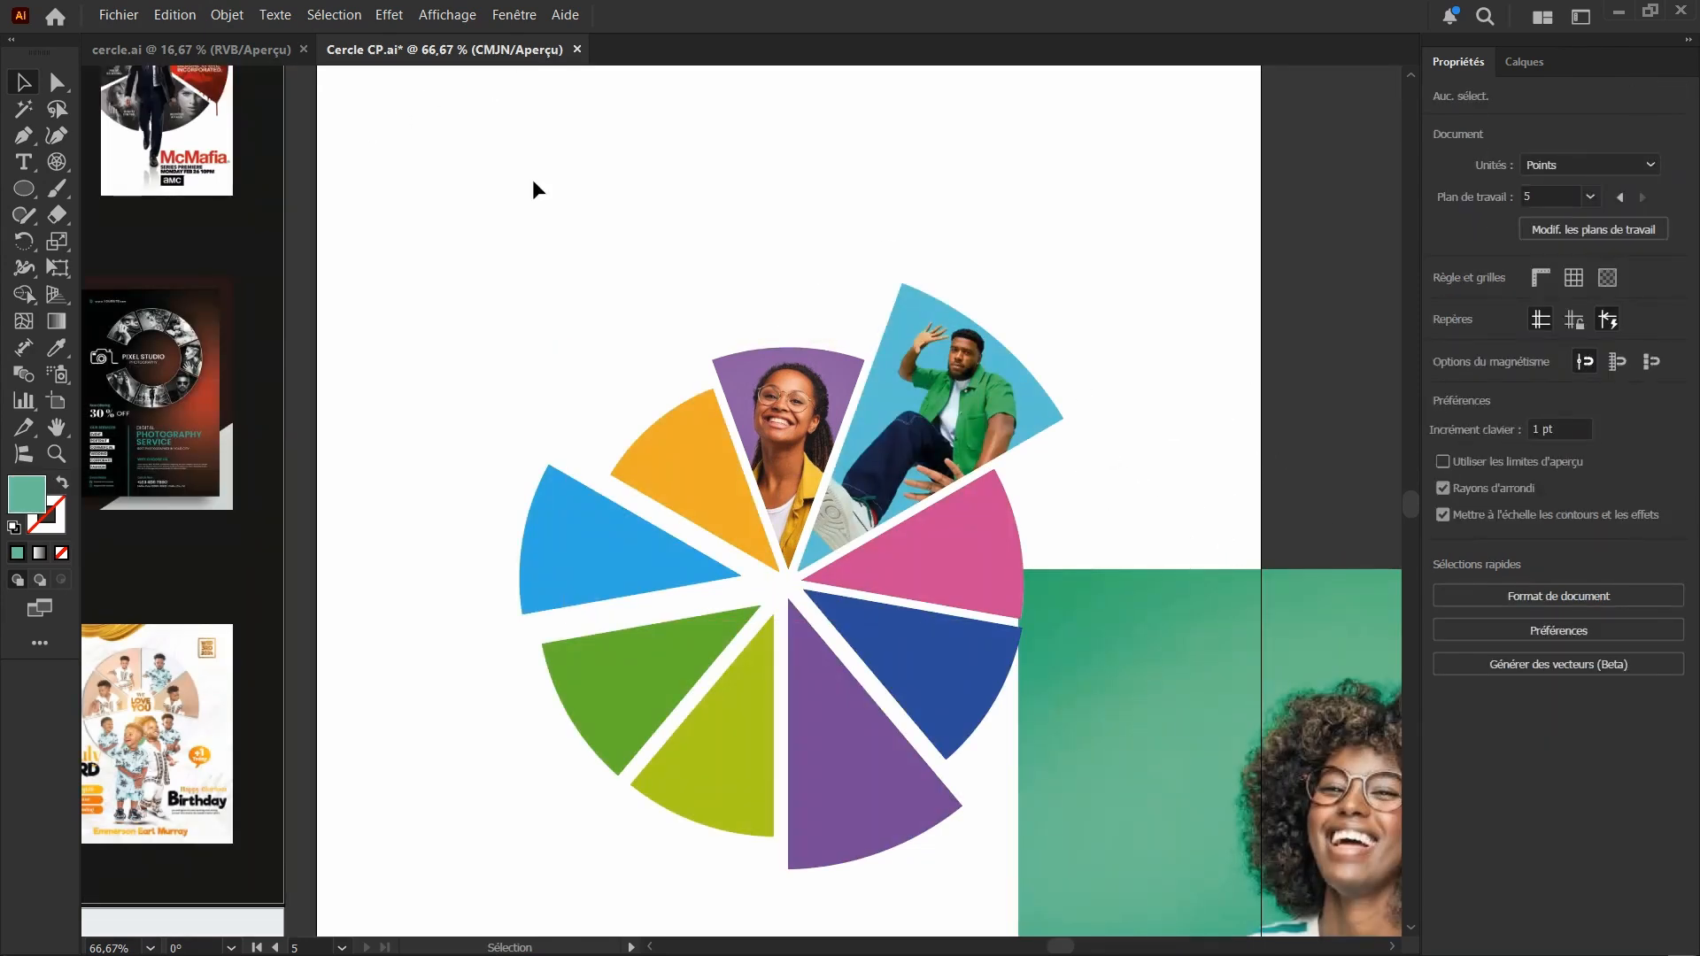
Bring the green-background photo closer to the circle, with its edge reaching behind the pink and dark blue segments
scroll(685, 542, down, 1)
scroll(700, 533, down, 4)
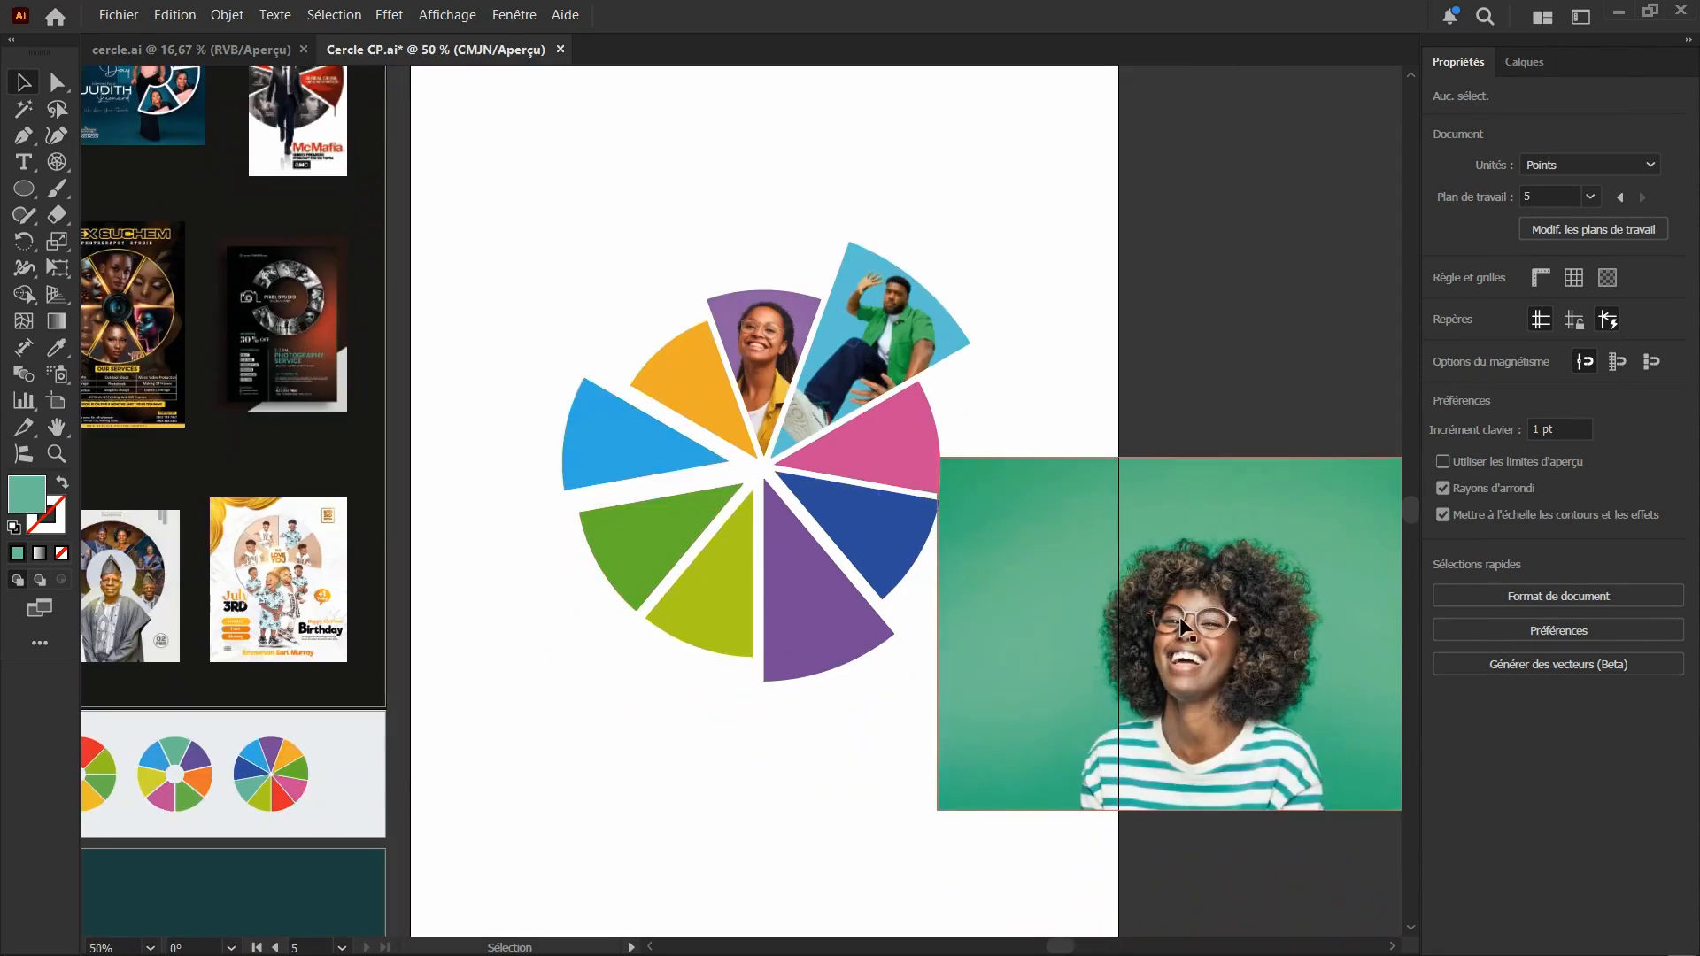
drag(1184, 625, 1011, 596)
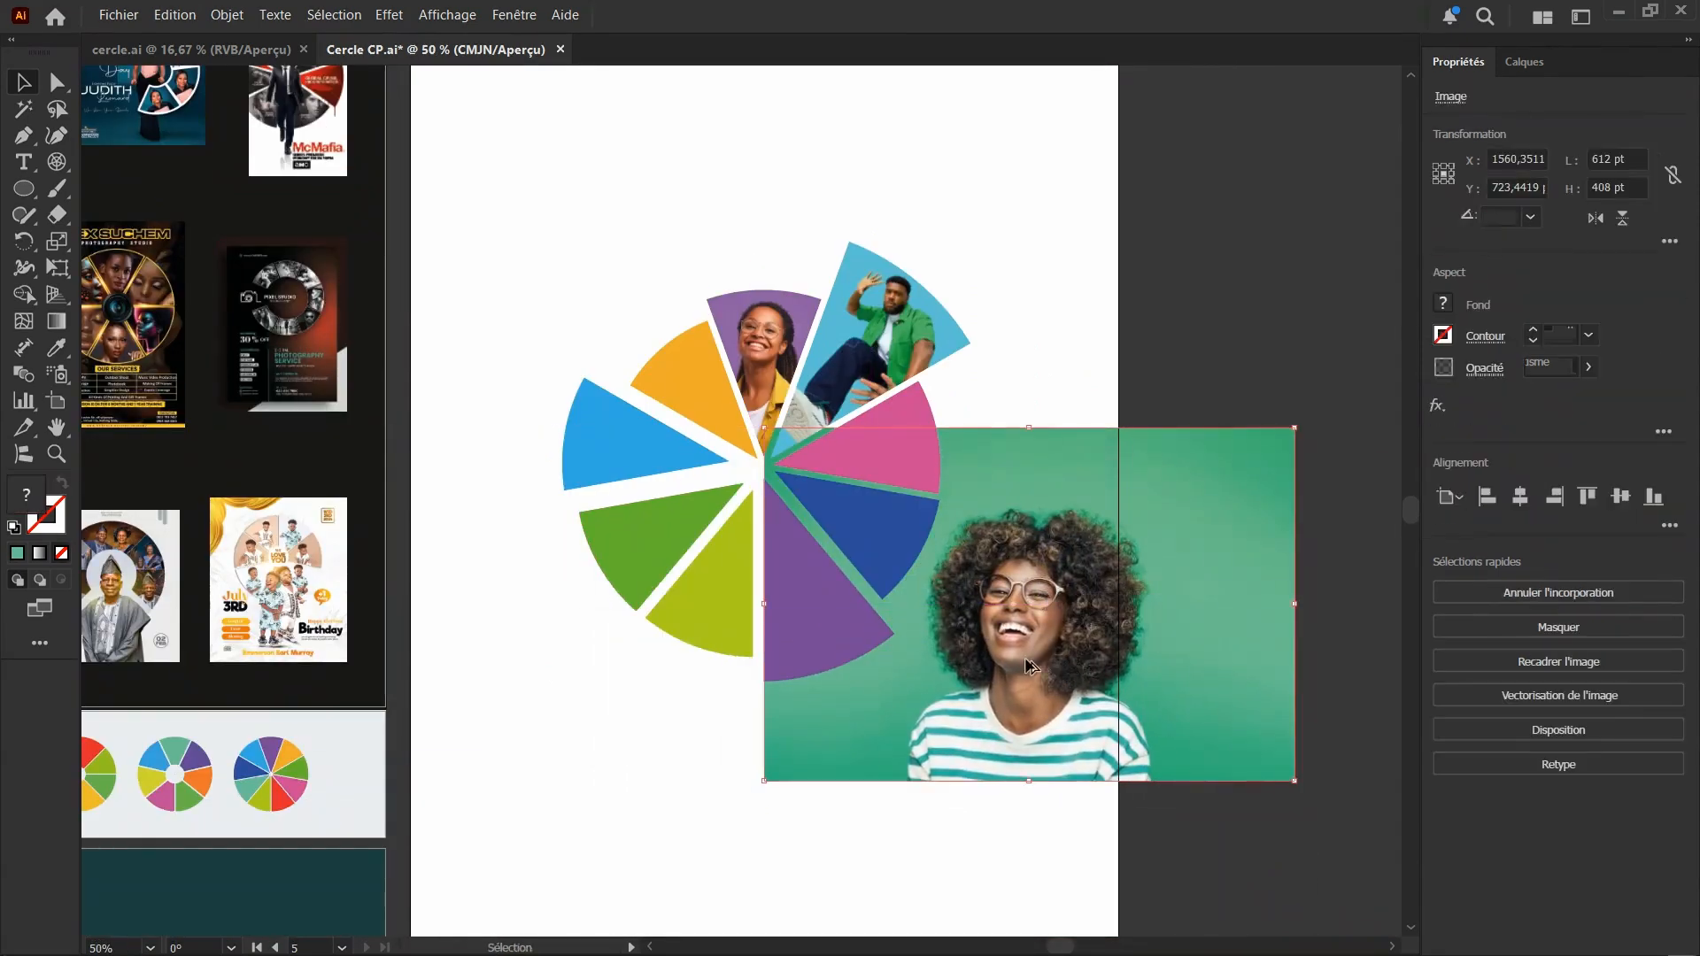
scroll(1025, 659, up, 1)
scroll(1005, 661, up, 2)
scroll(978, 664, down, 3)
scroll(941, 647, down, 1)
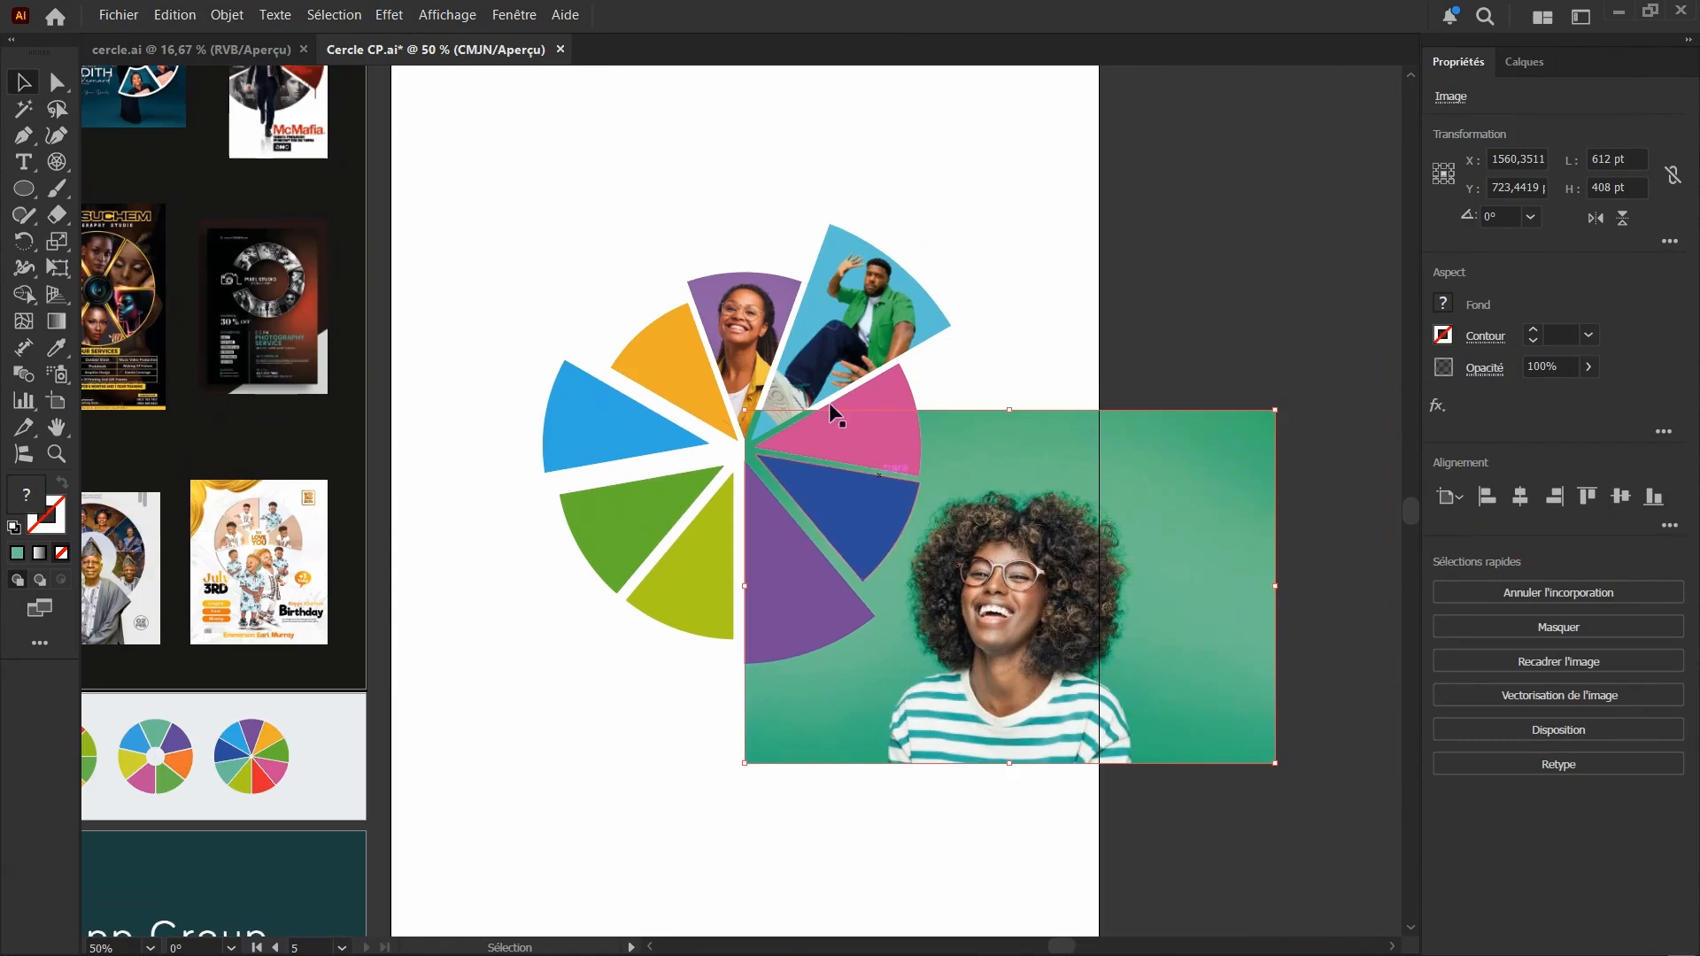
click(1100, 379)
click(892, 396)
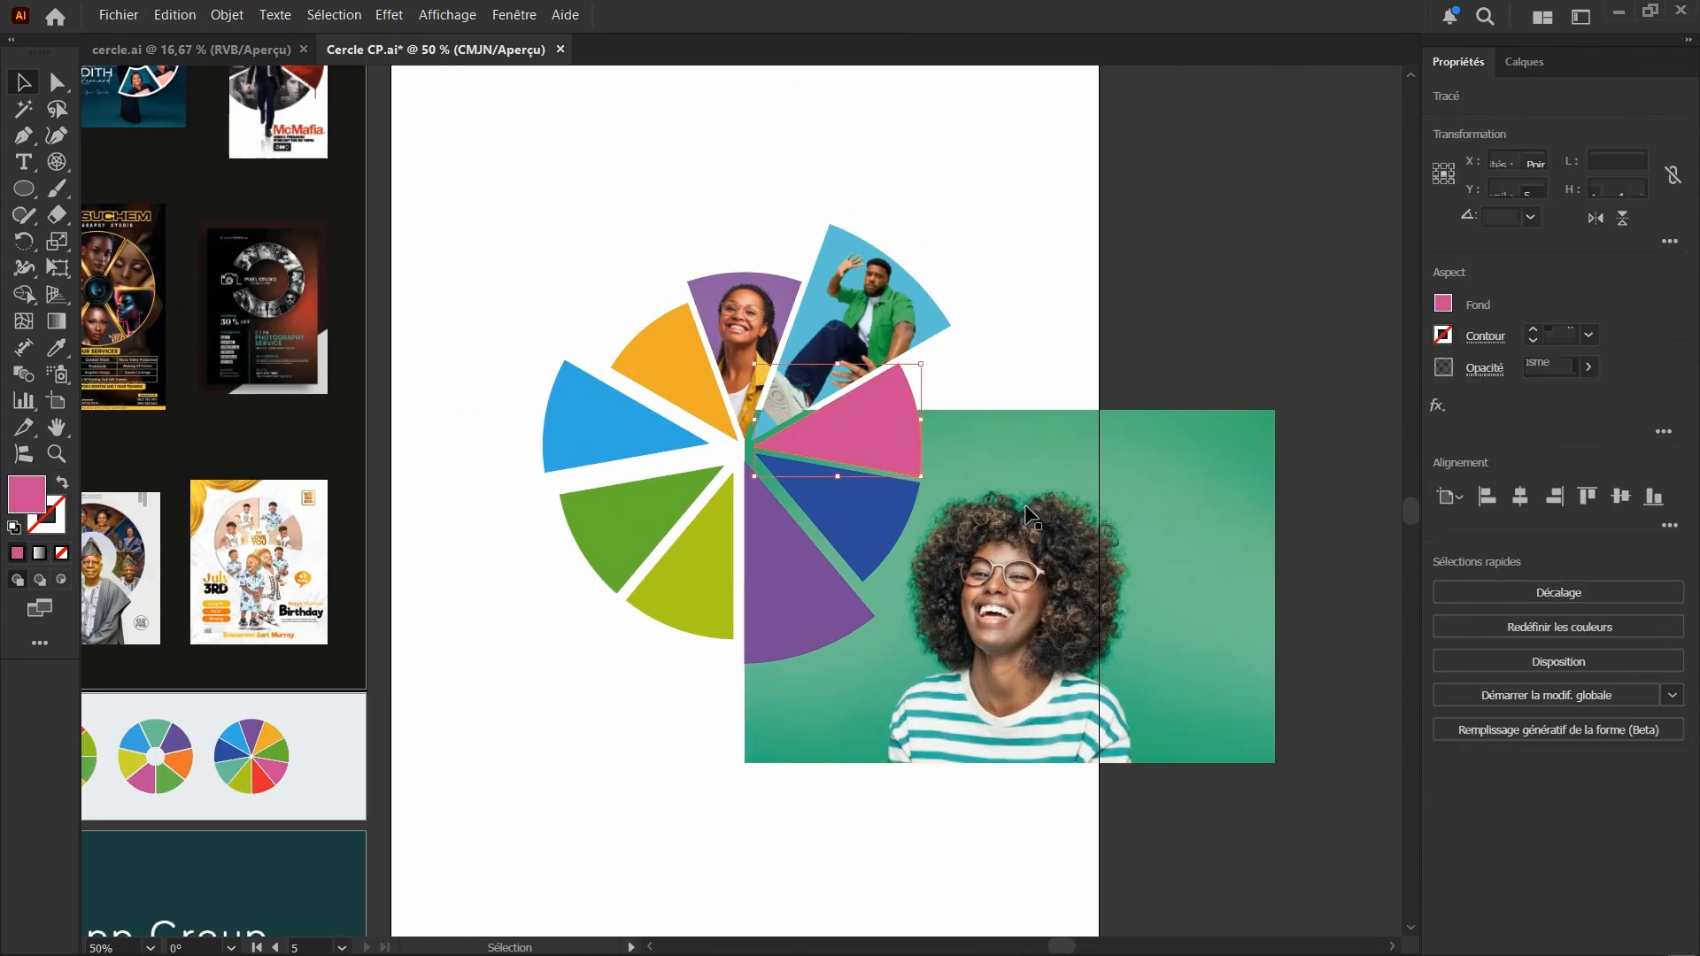
drag(1029, 516, 1079, 501)
click(876, 434)
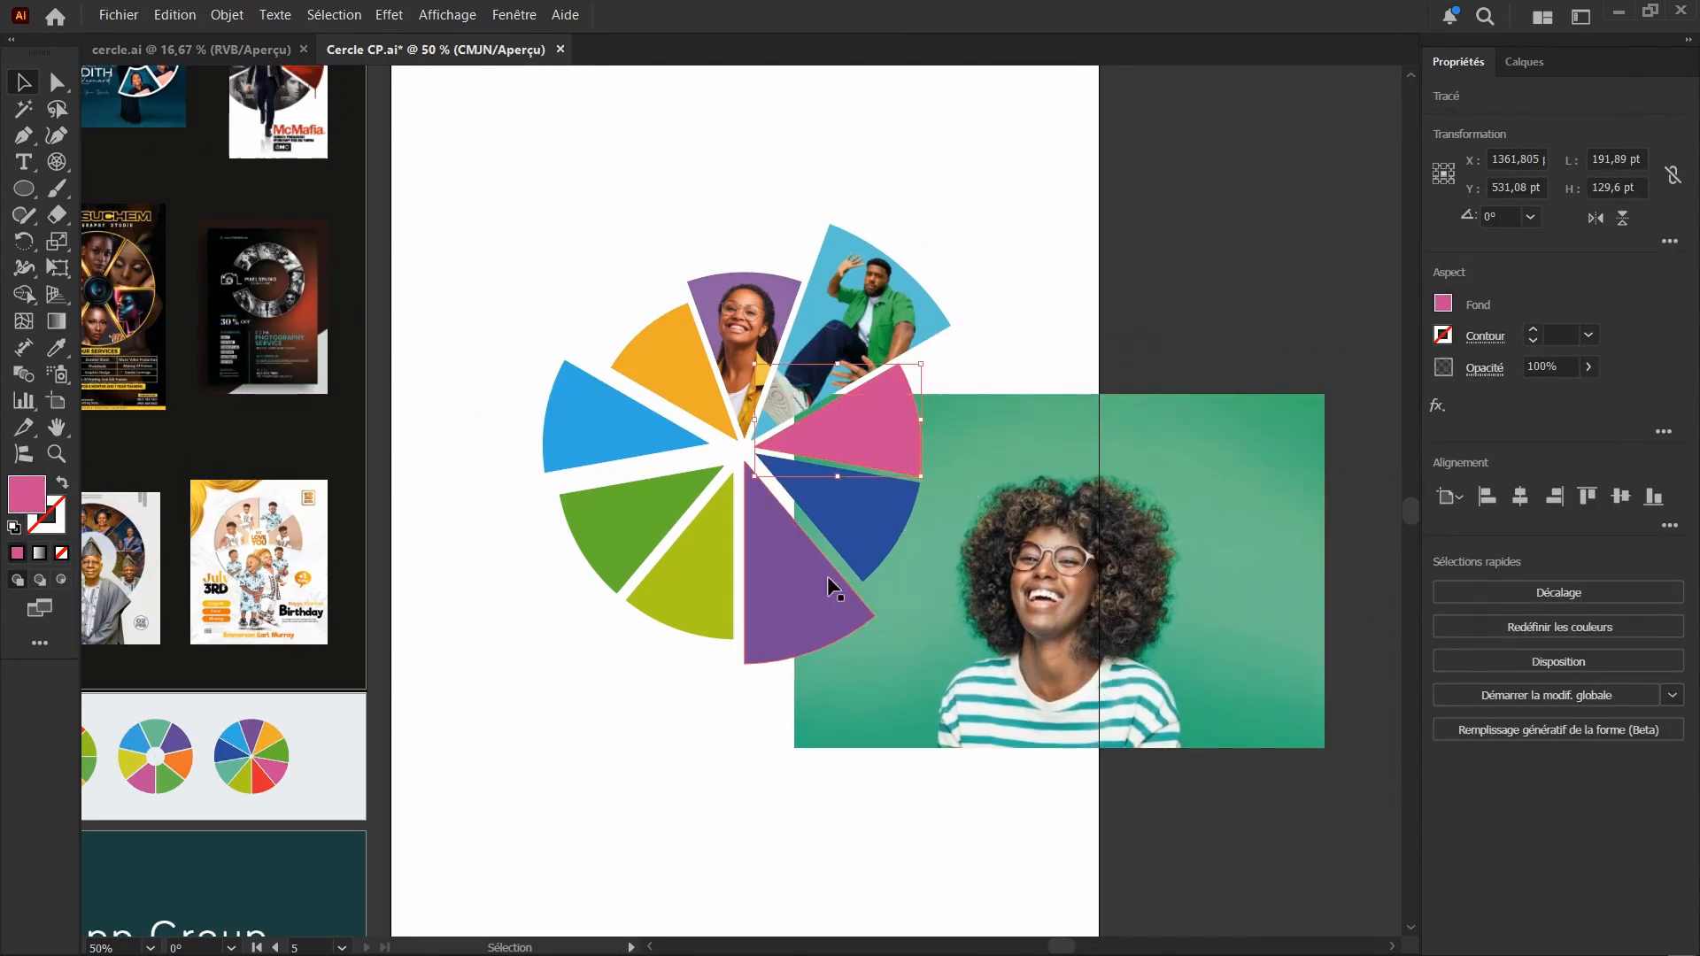
Move the green-background photo up behind the circle, placing the woman's face at the pink segment
scroll(903, 520, up, 2)
scroll(838, 514, up, 1)
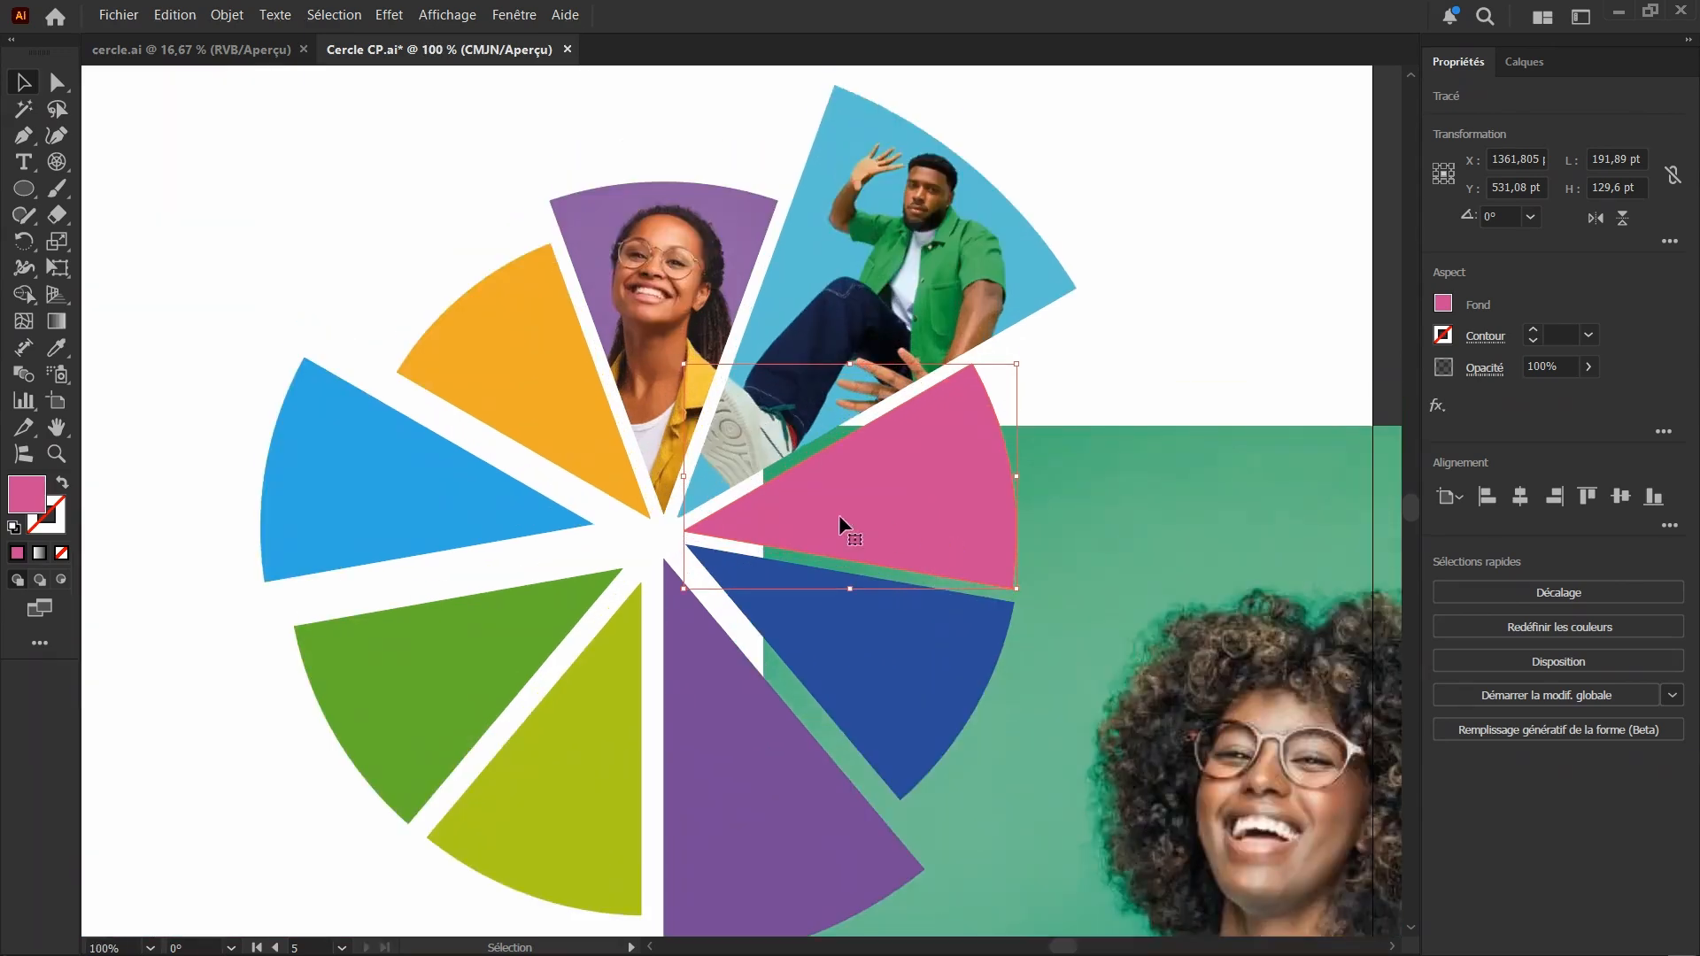
scroll(838, 514, down, 1)
scroll(895, 470, down, 1)
scroll(864, 364, down, 1)
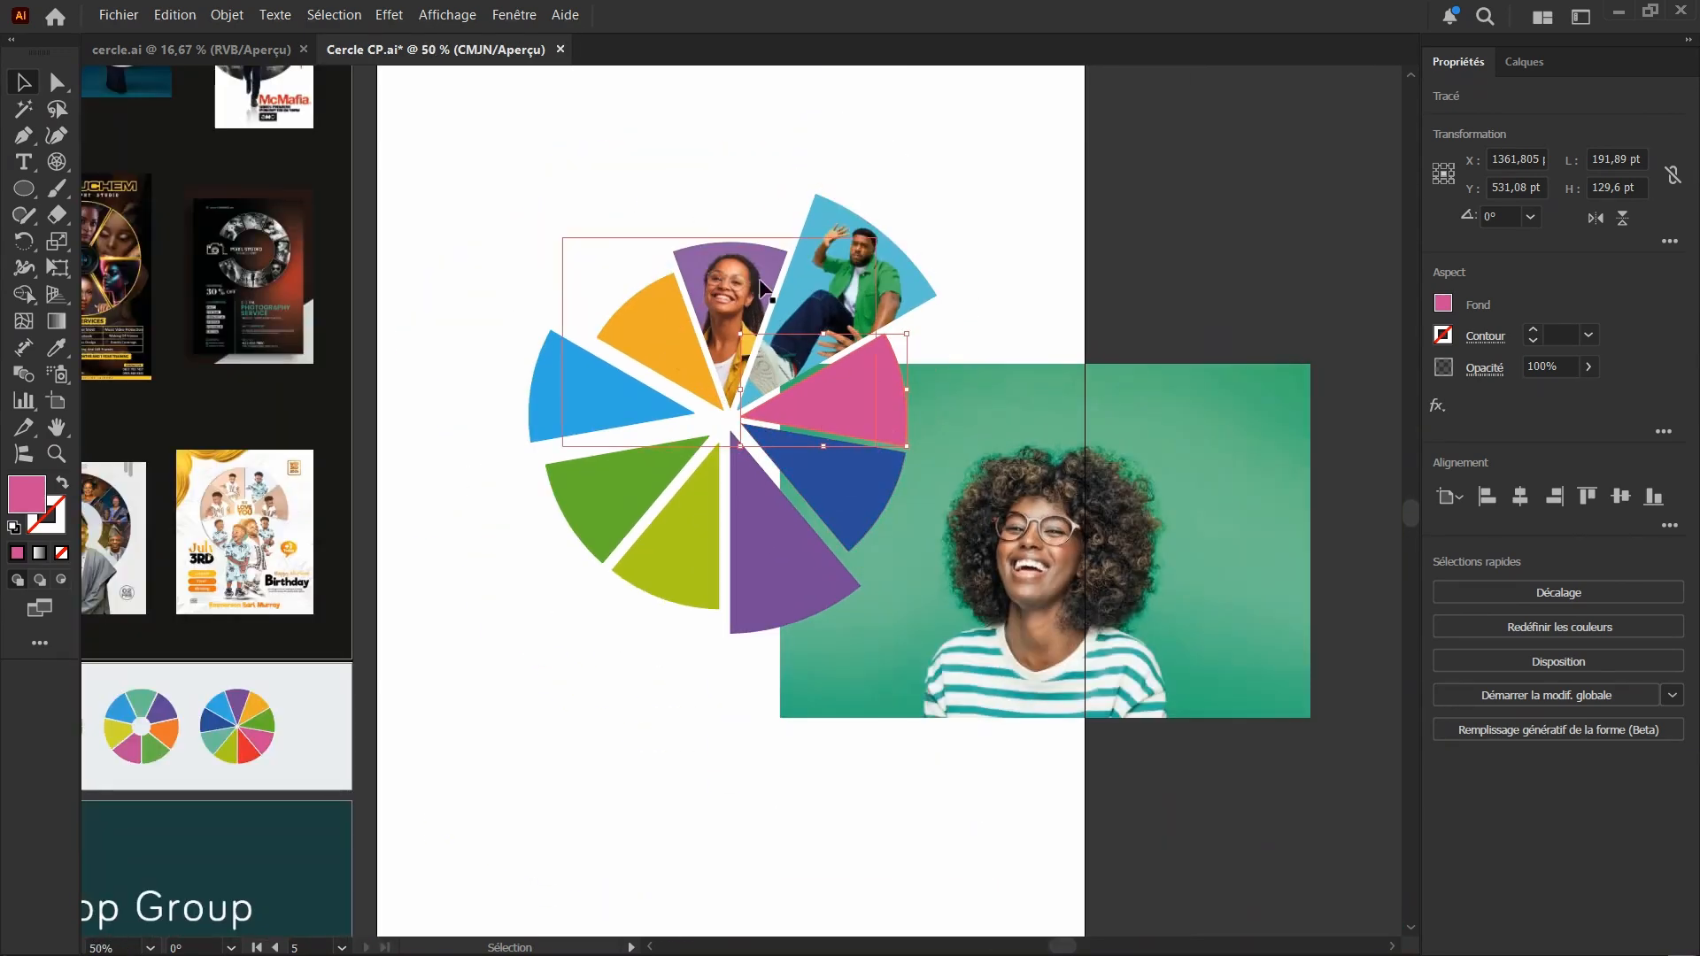
drag(1066, 531, 1027, 537)
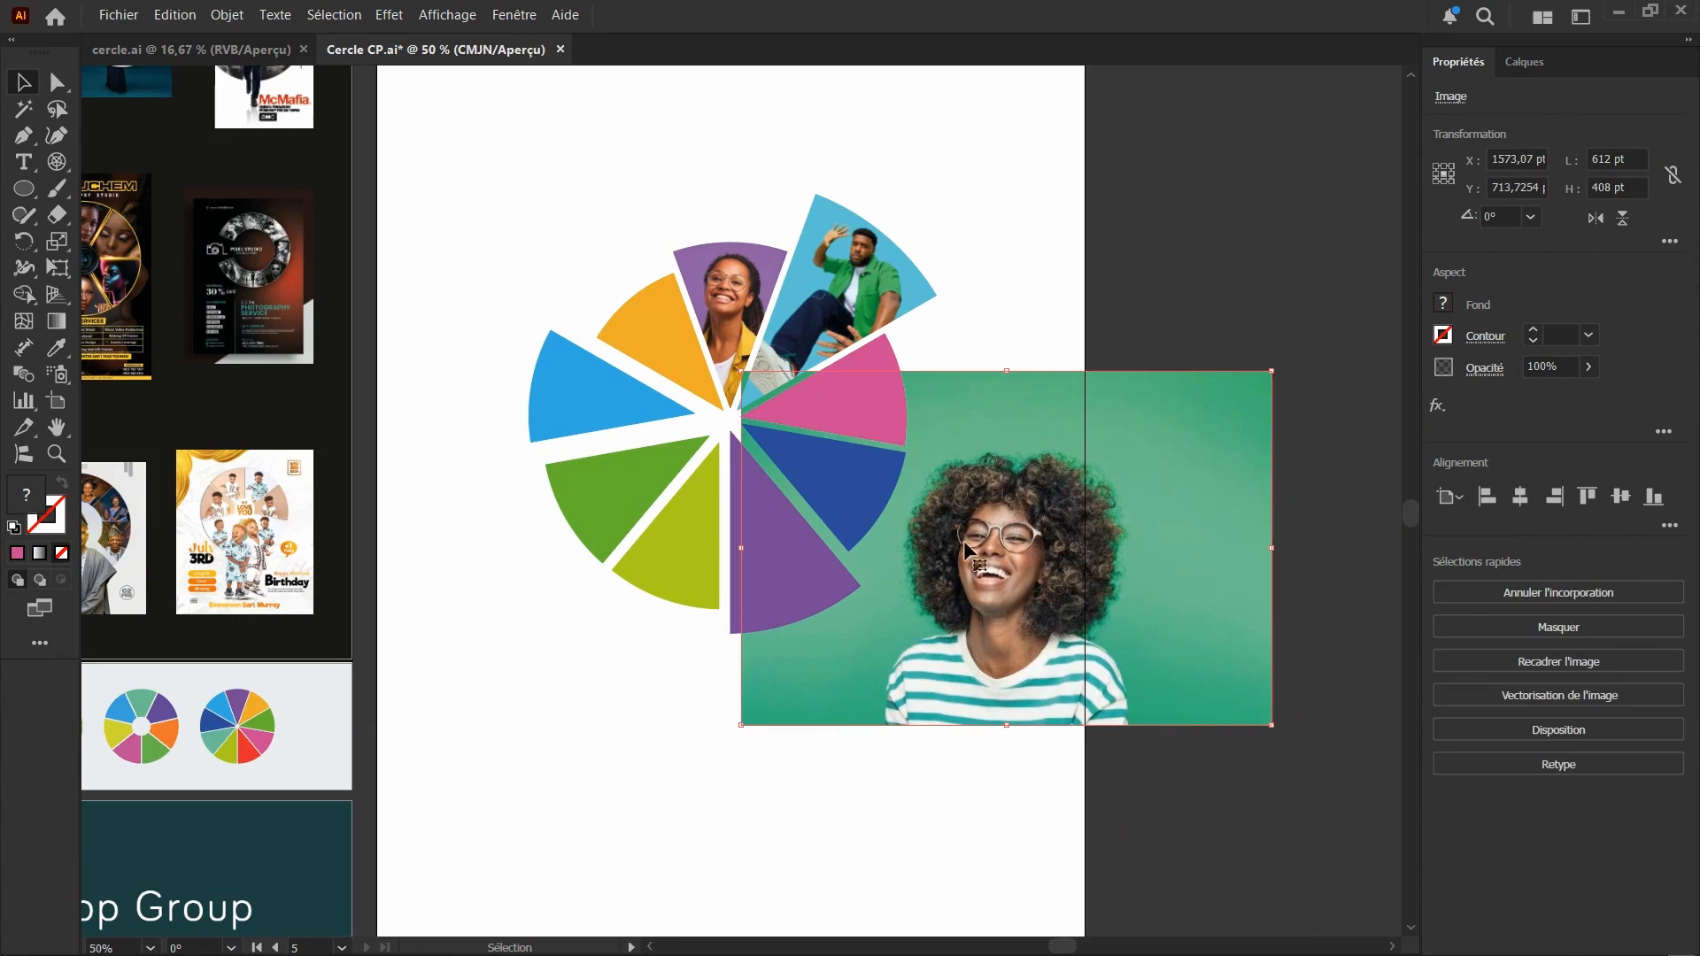
scroll(1002, 606, up, 1)
drag(1002, 646, 864, 550)
scroll(851, 439, up, 1)
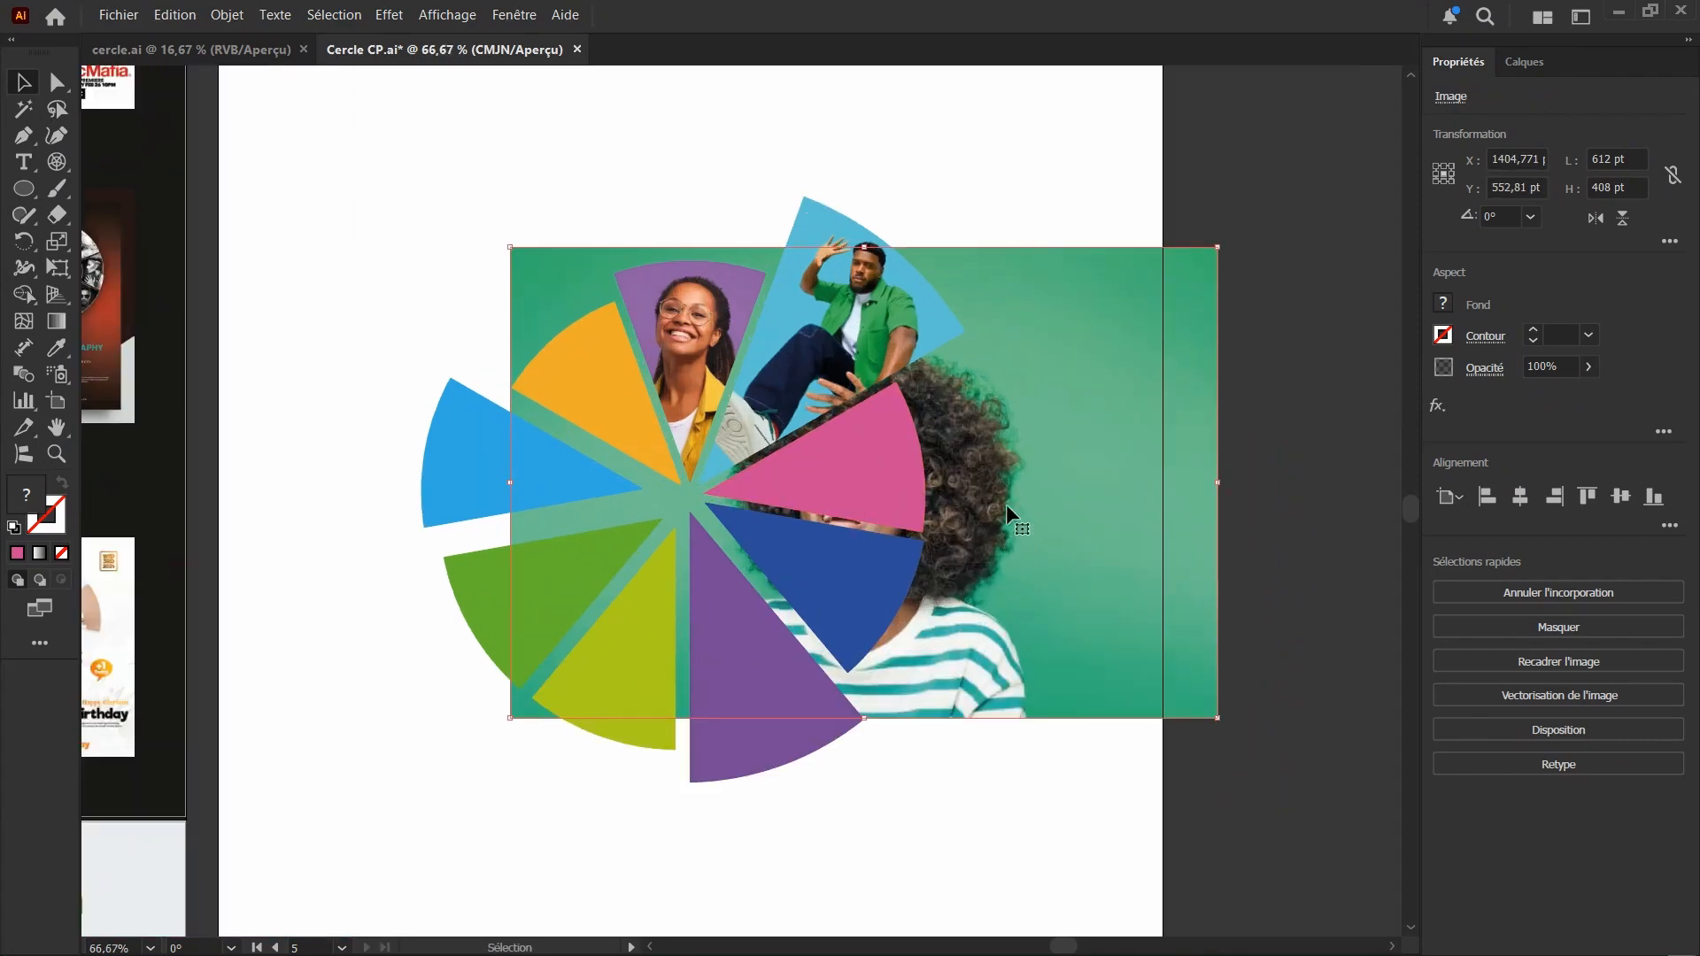
Create a clipping mask from the pink segment and the green-background photo
shift+click(858, 465)
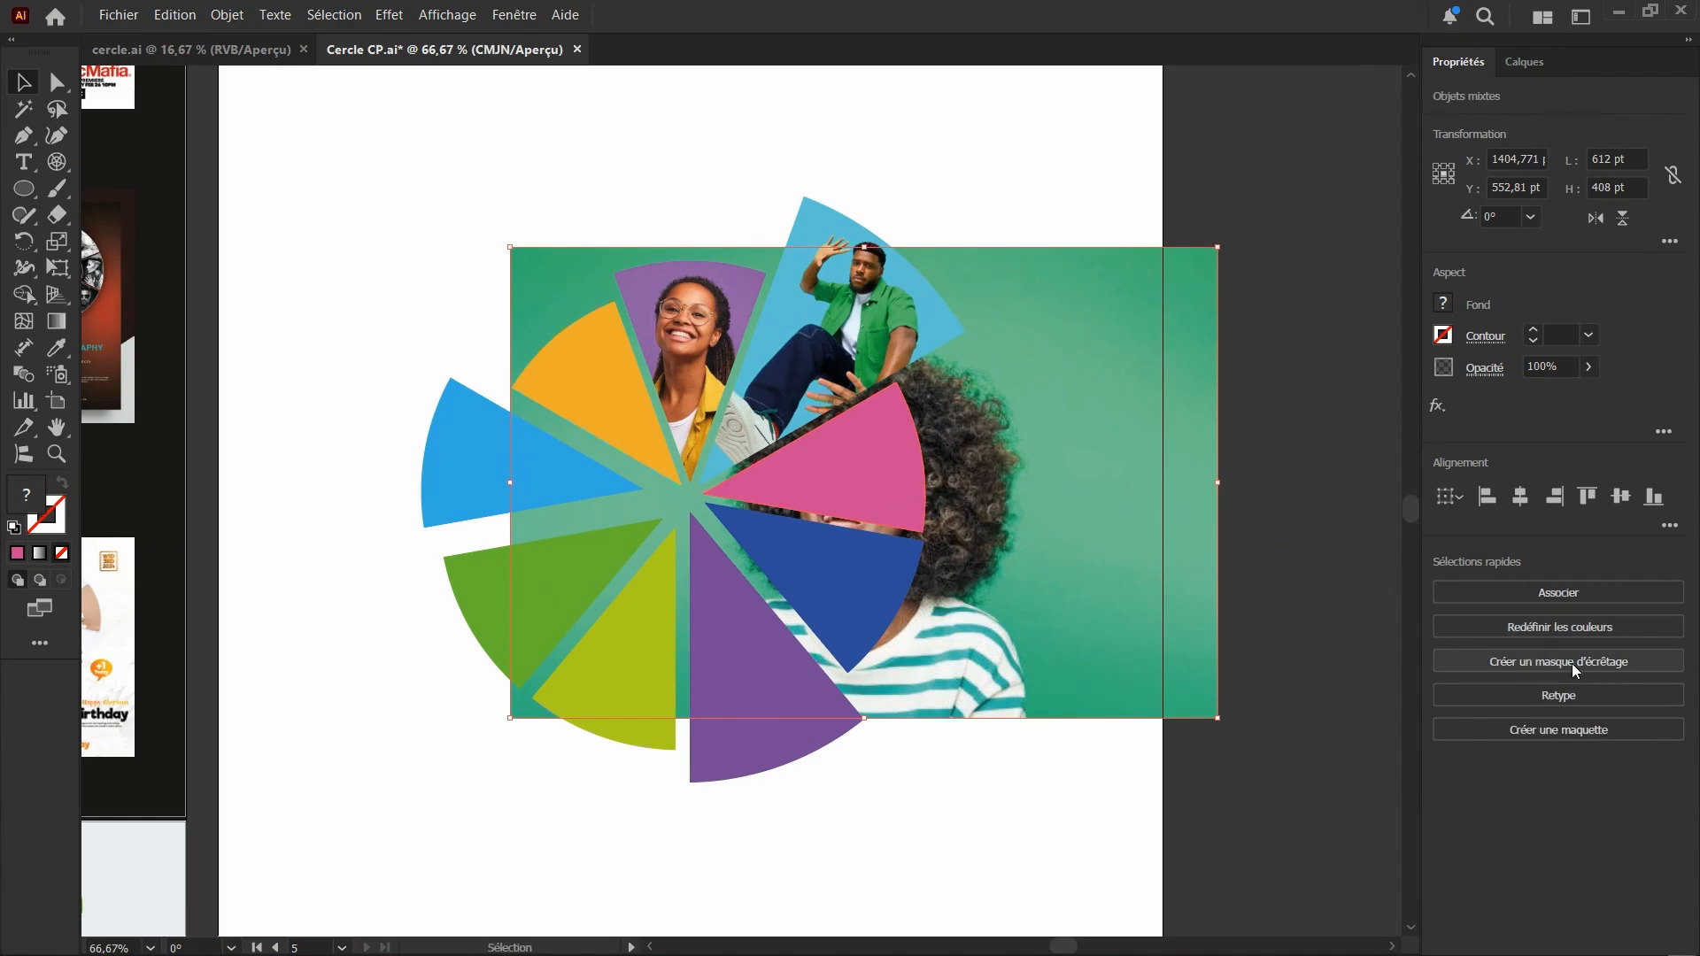
right_click(977, 485)
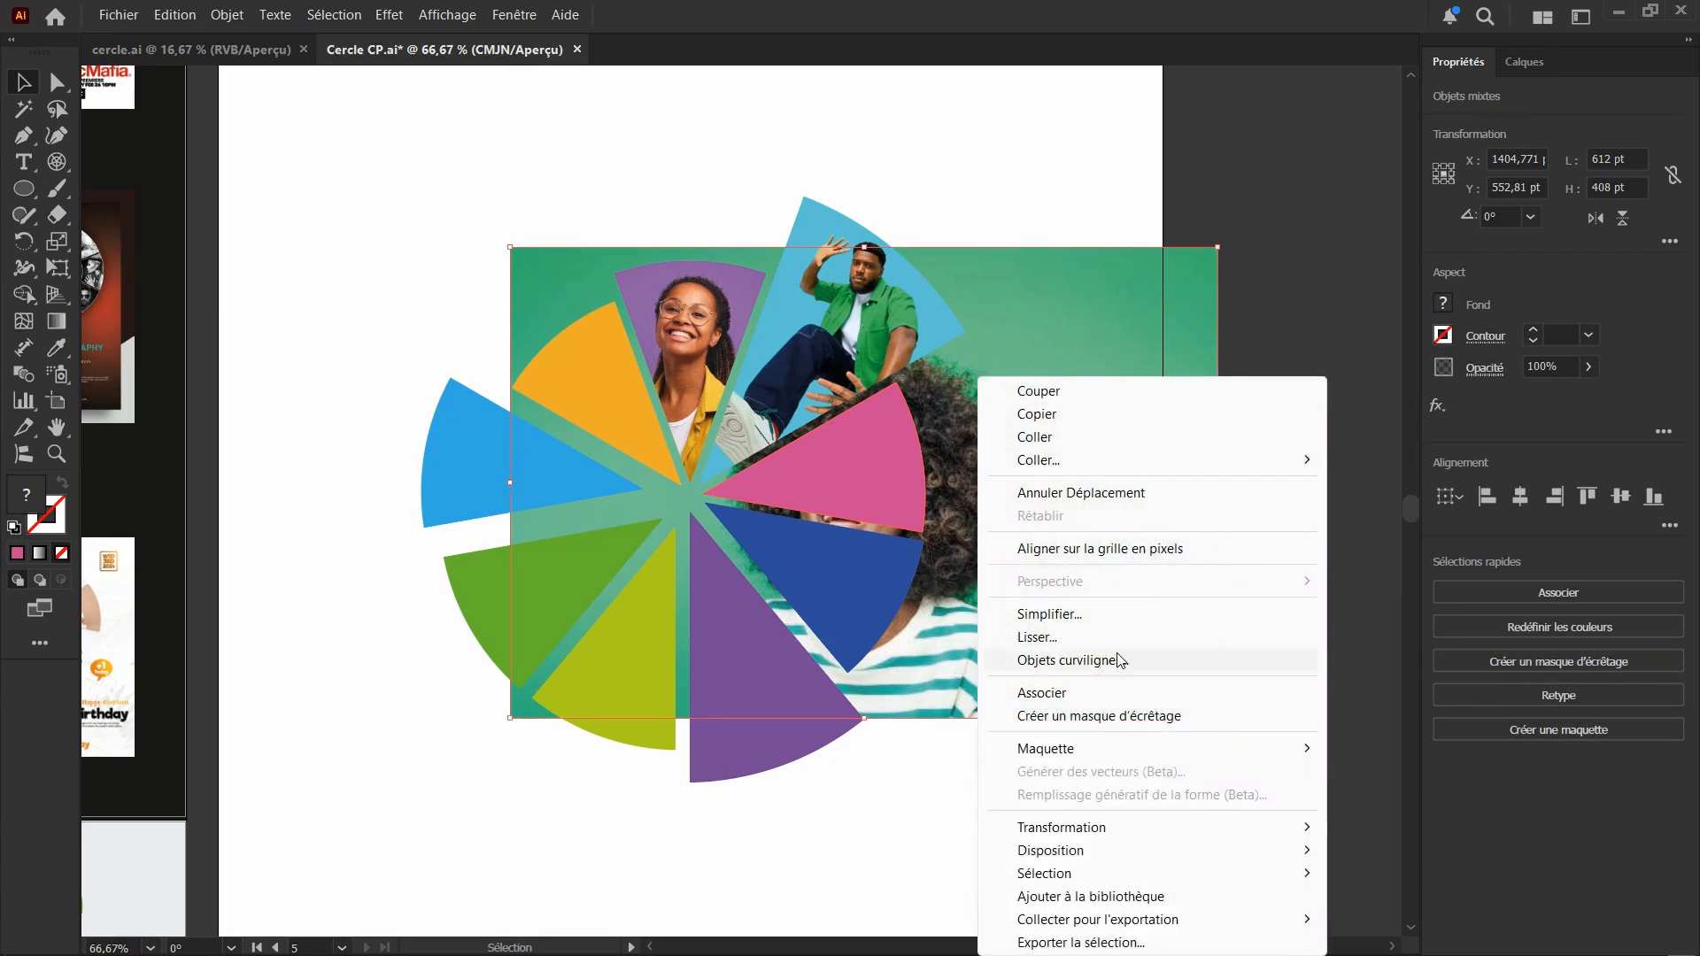
click(927, 497)
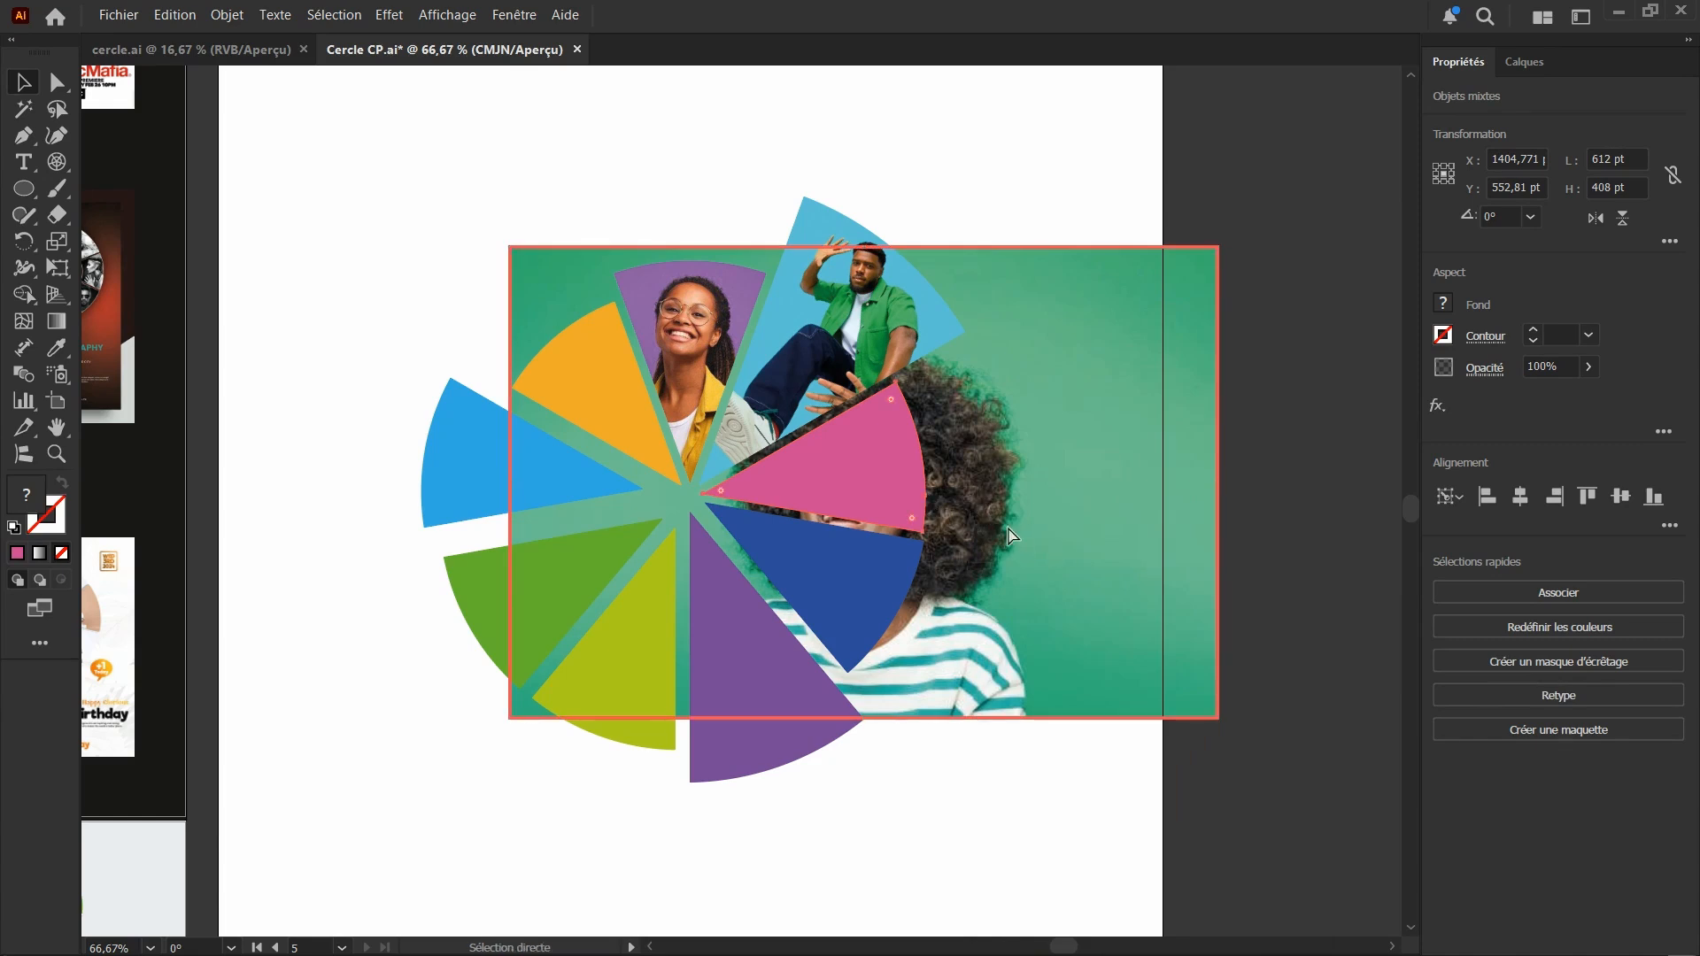
key(ctrl+7)
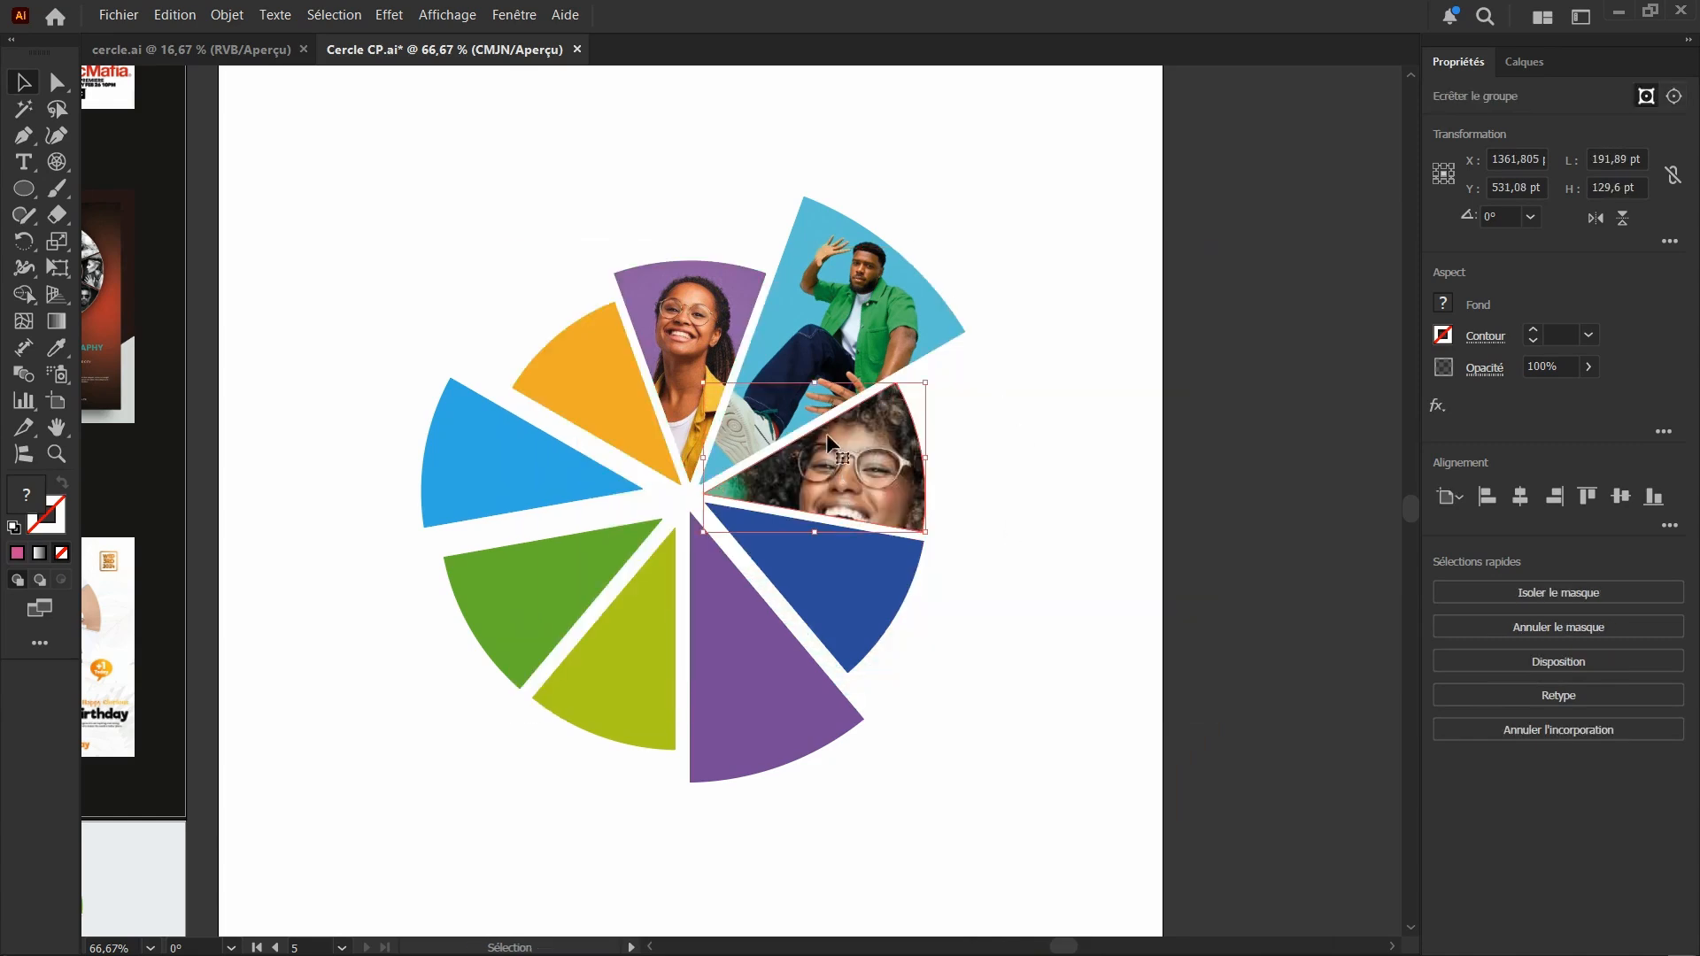
Try to scale down the pink segment's whole clipping group from its outer edge, and undo the change
key(ctrl+1)
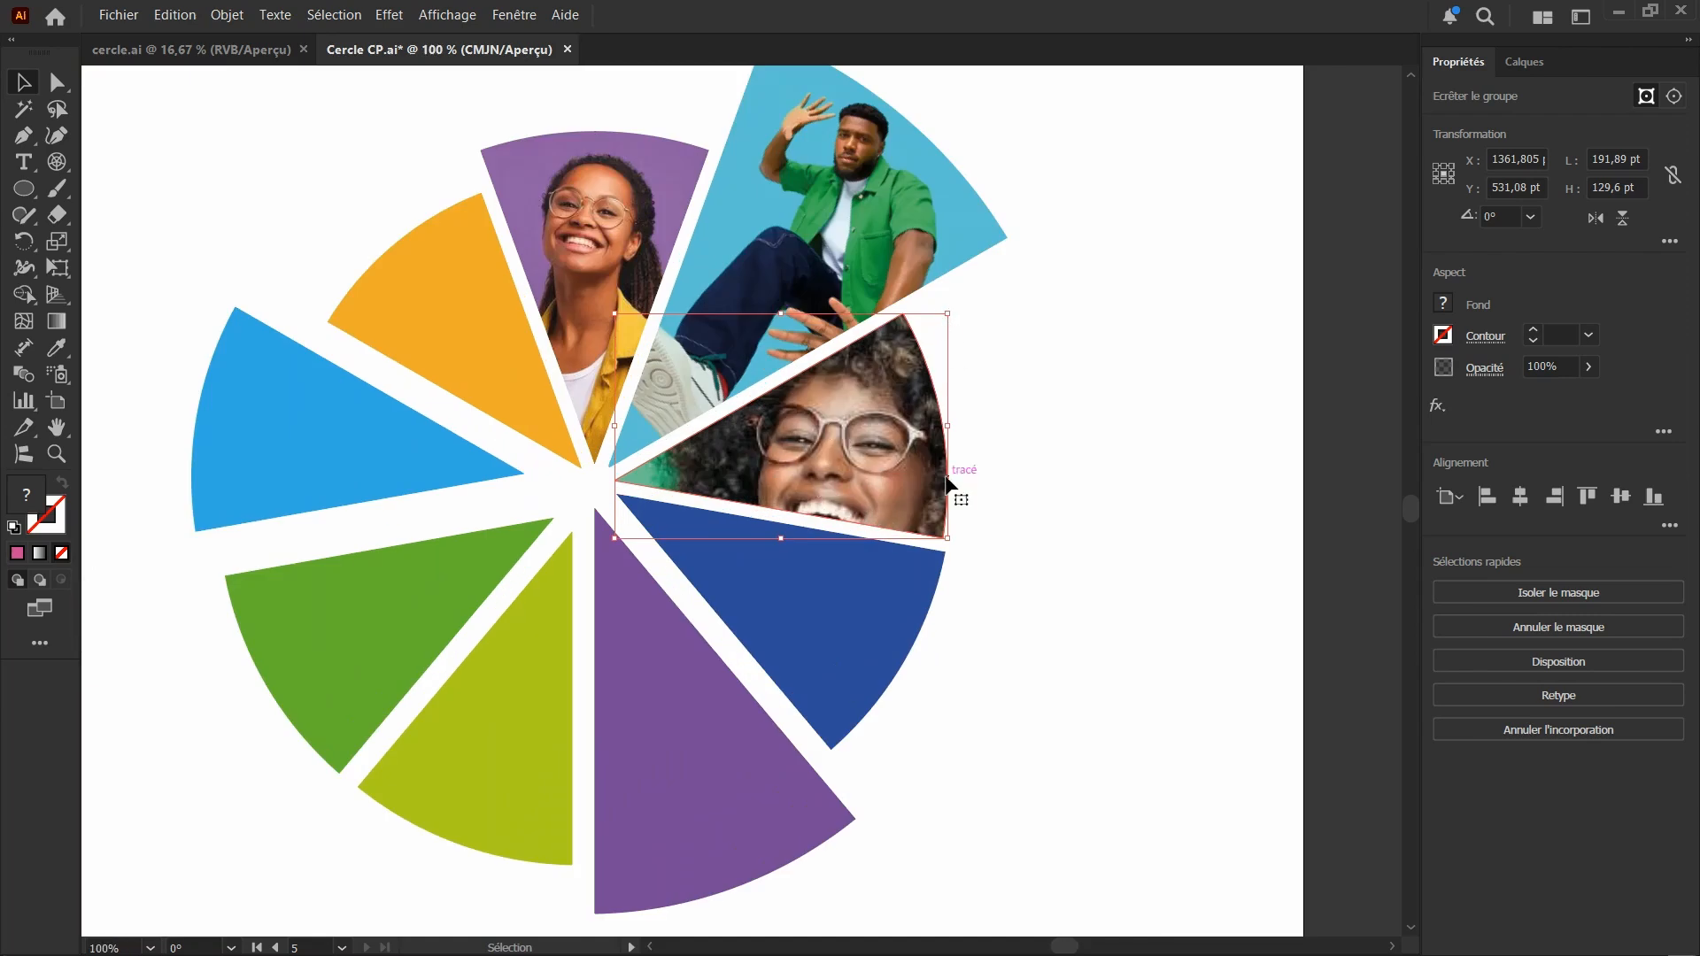
drag(946, 426, 904, 432)
key(ctrl+z)
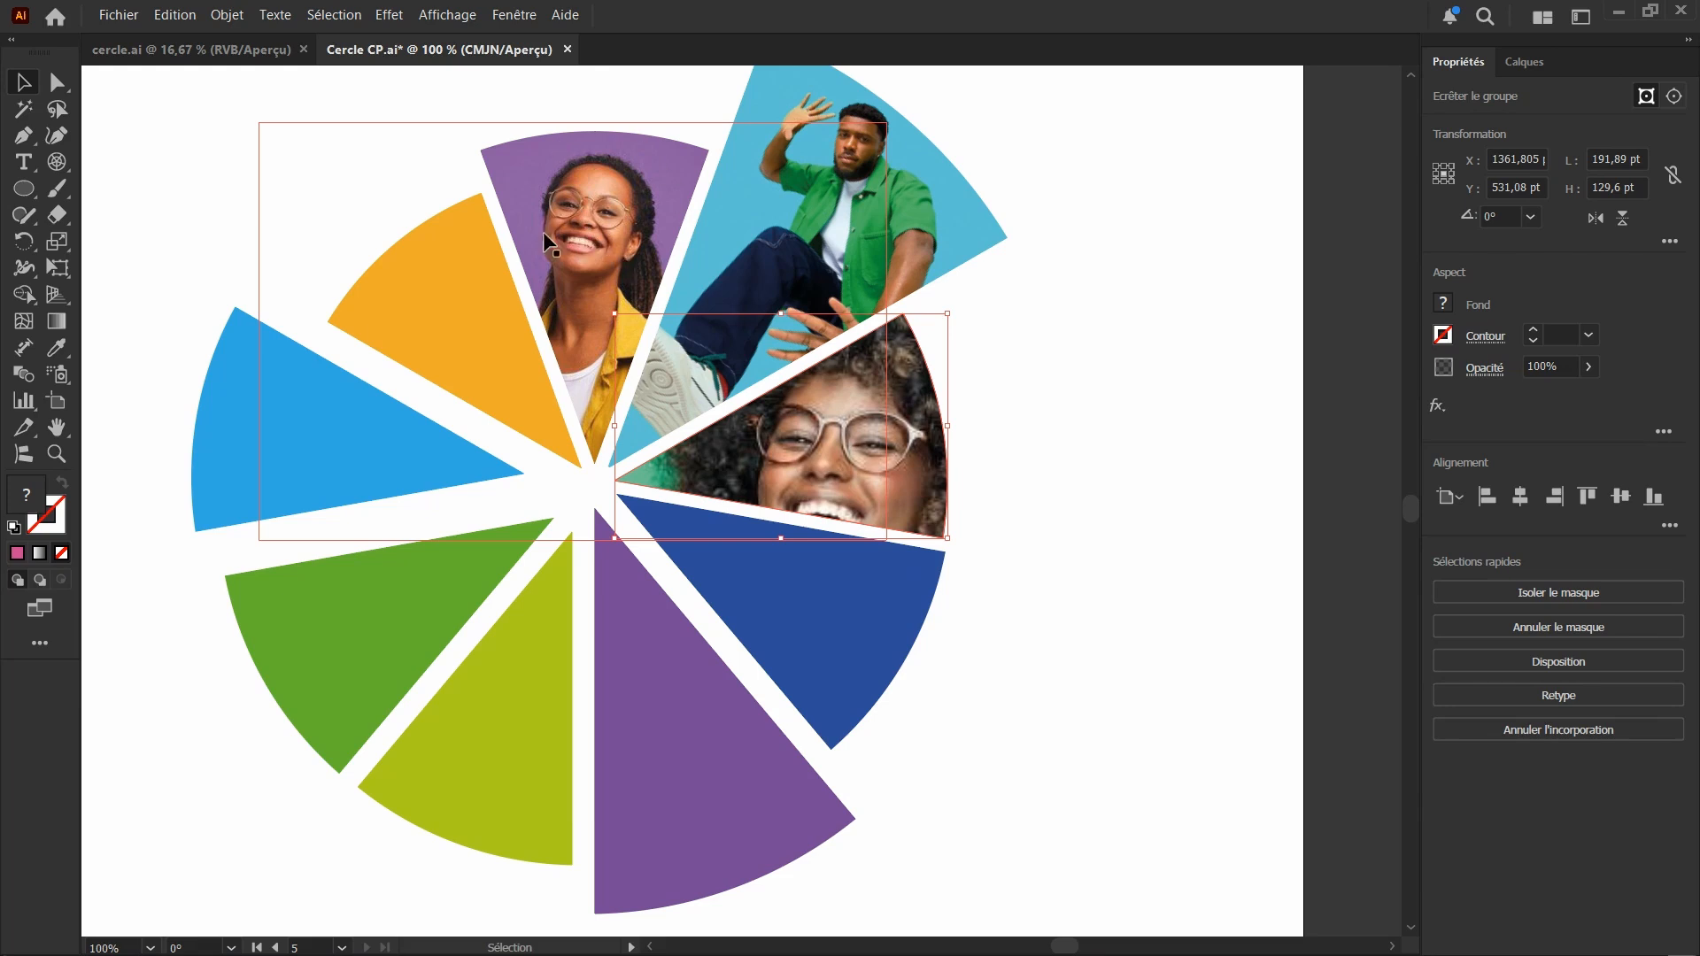
Inside that clipping group, scale the green-background photo proportionally to about 262 × 174 pt and fit the woman's head in the segment
double_click(848, 460)
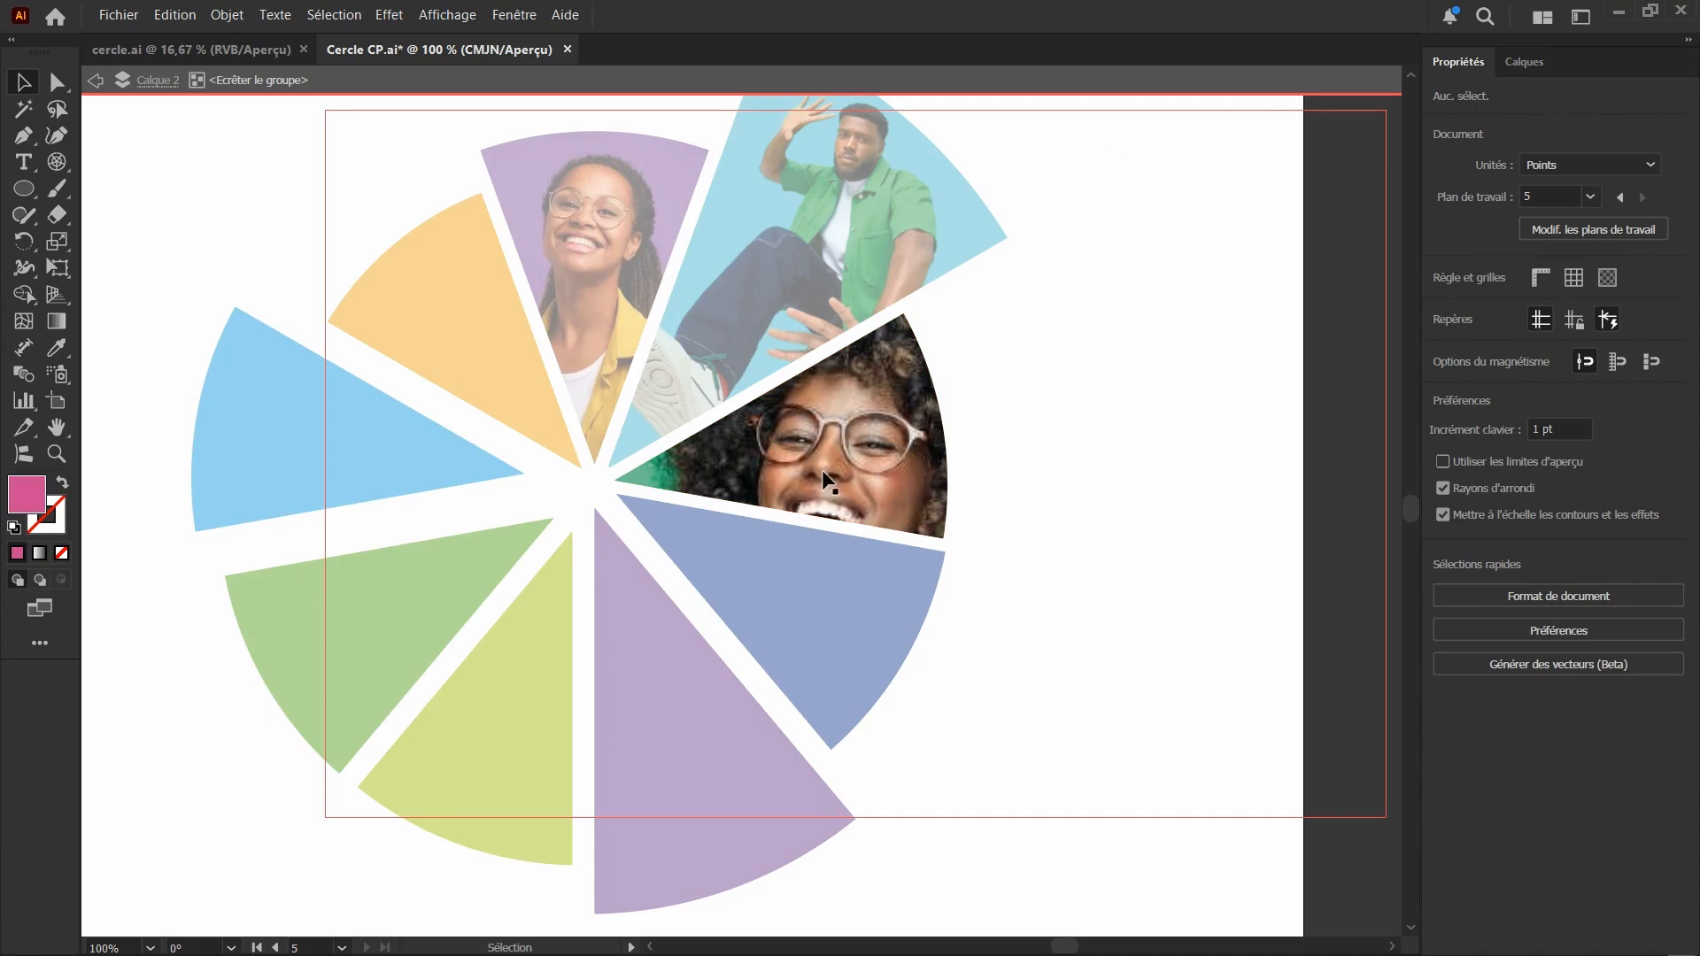
click(879, 119)
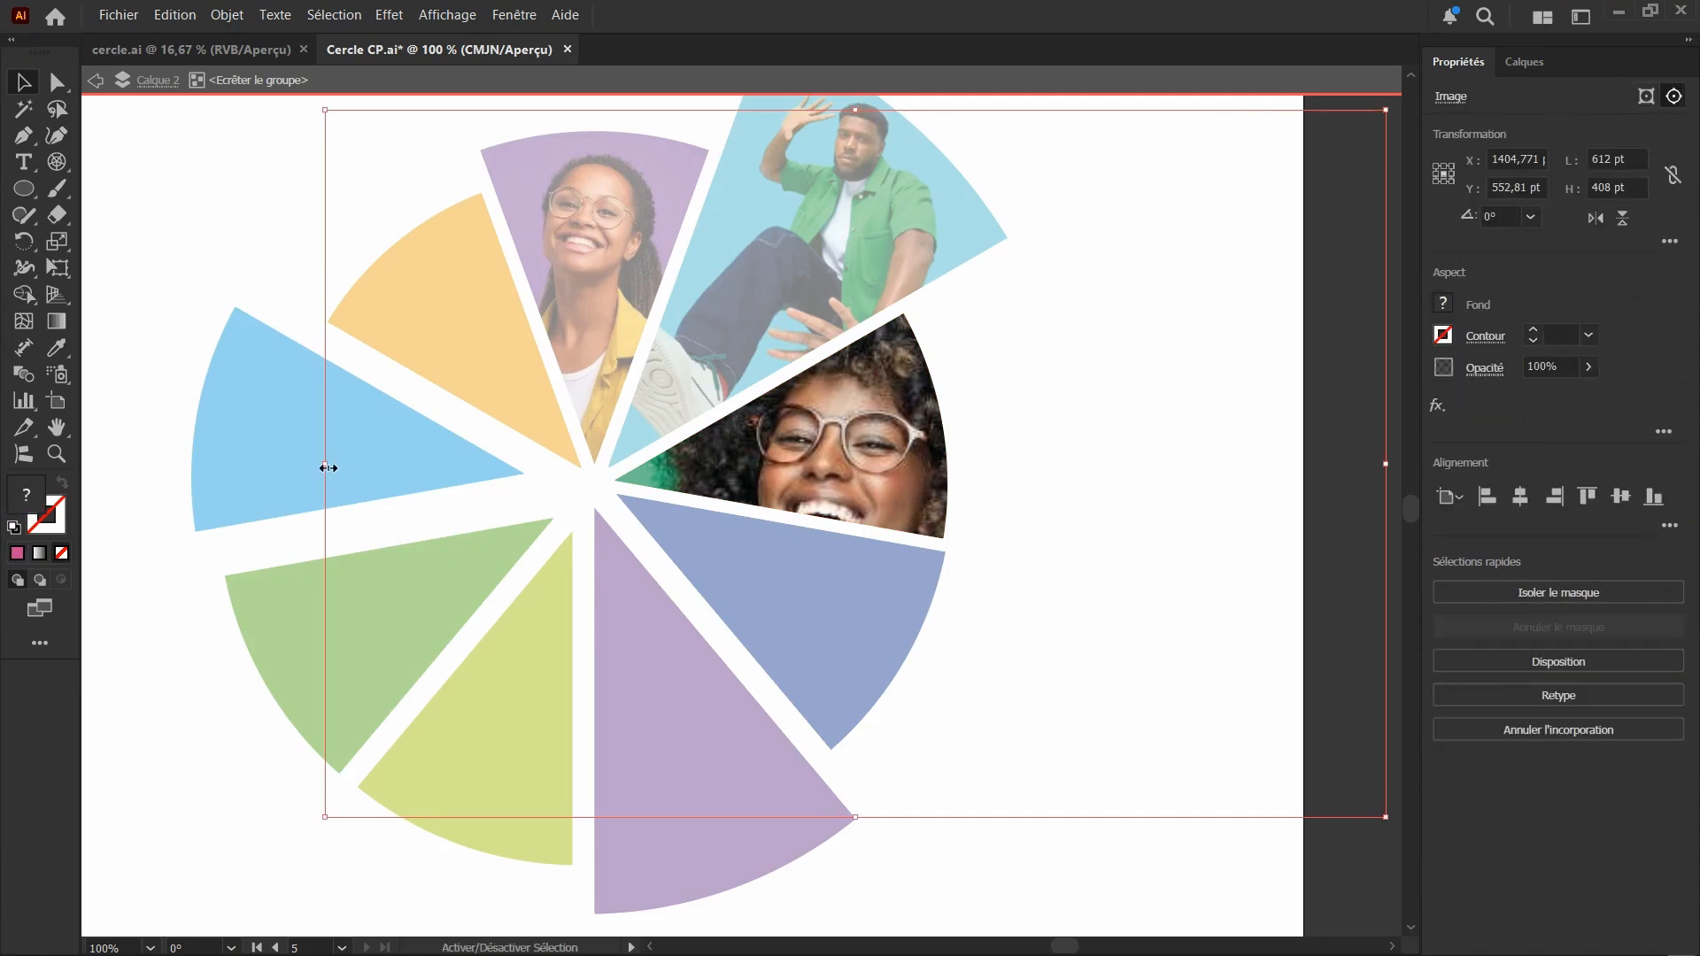
drag(327, 467, 659, 494)
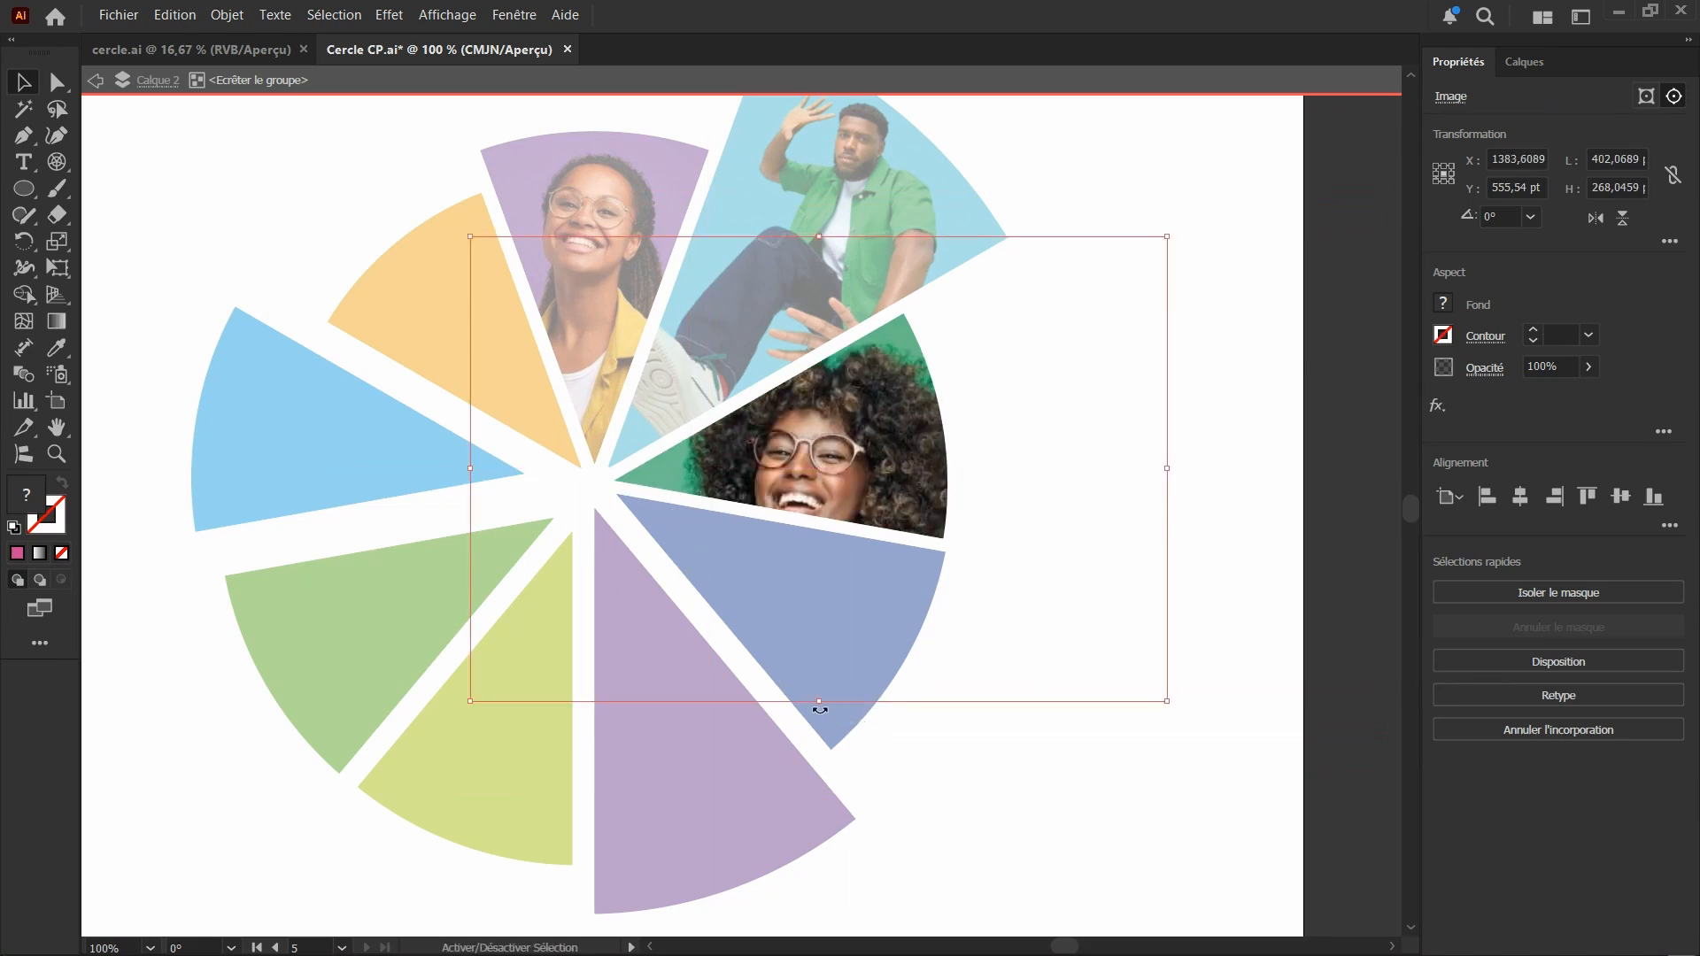
drag(817, 704, 820, 537)
drag(839, 436, 855, 486)
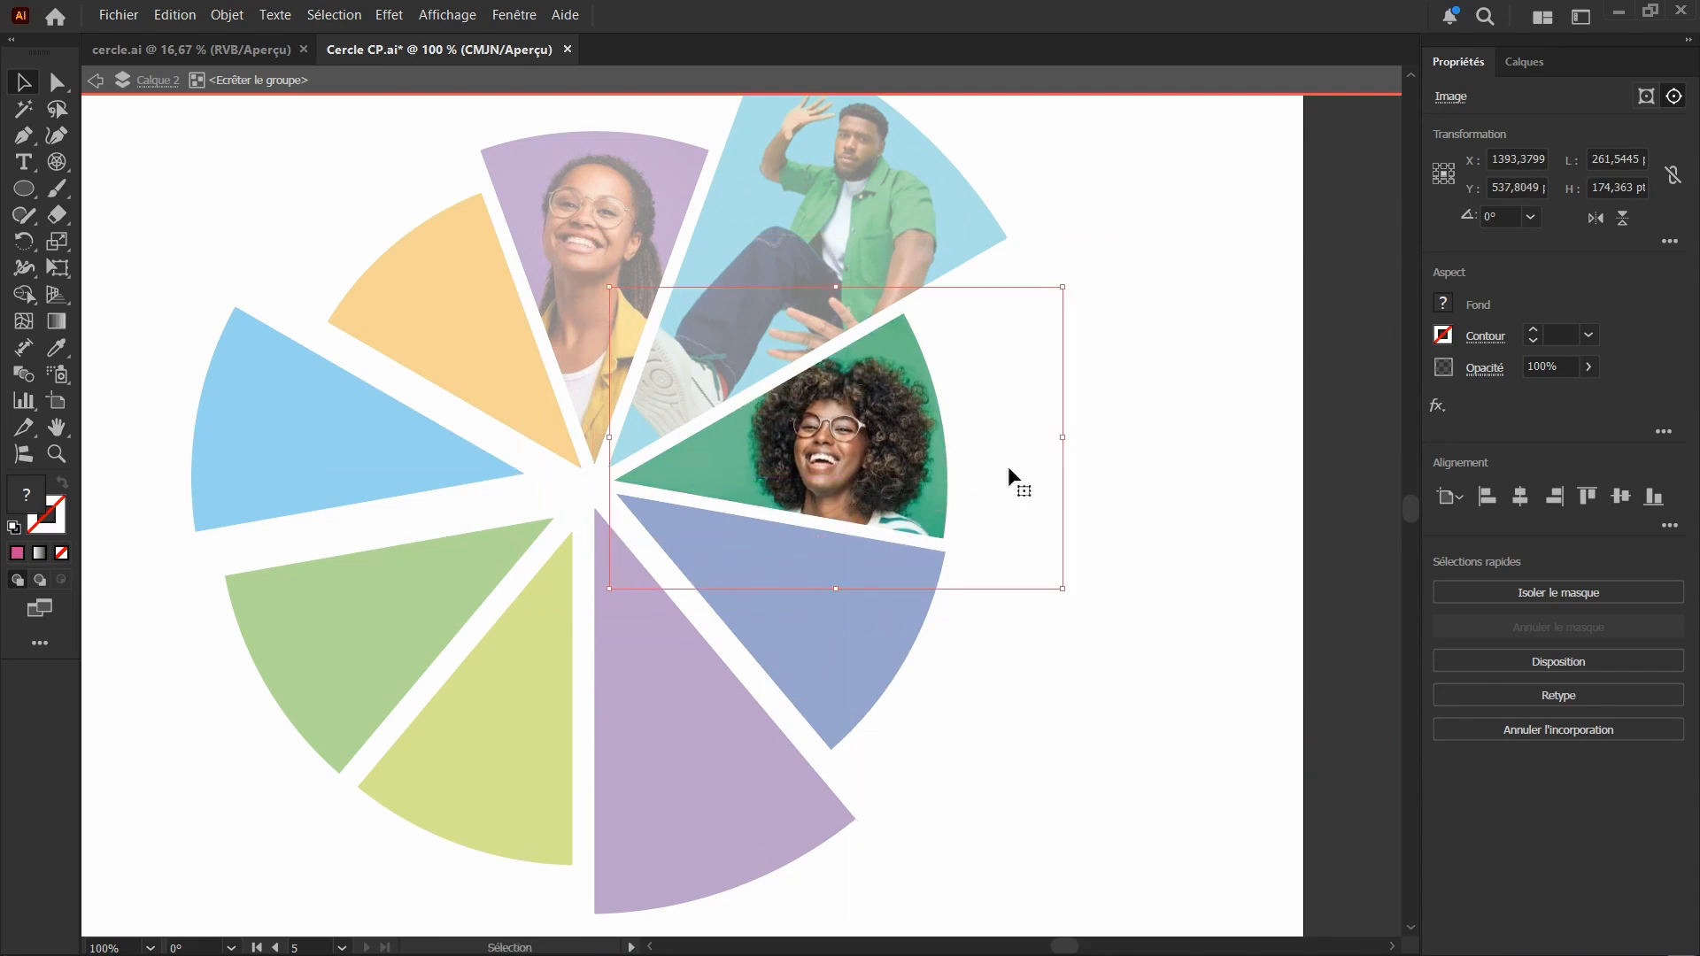
double_click(1143, 430)
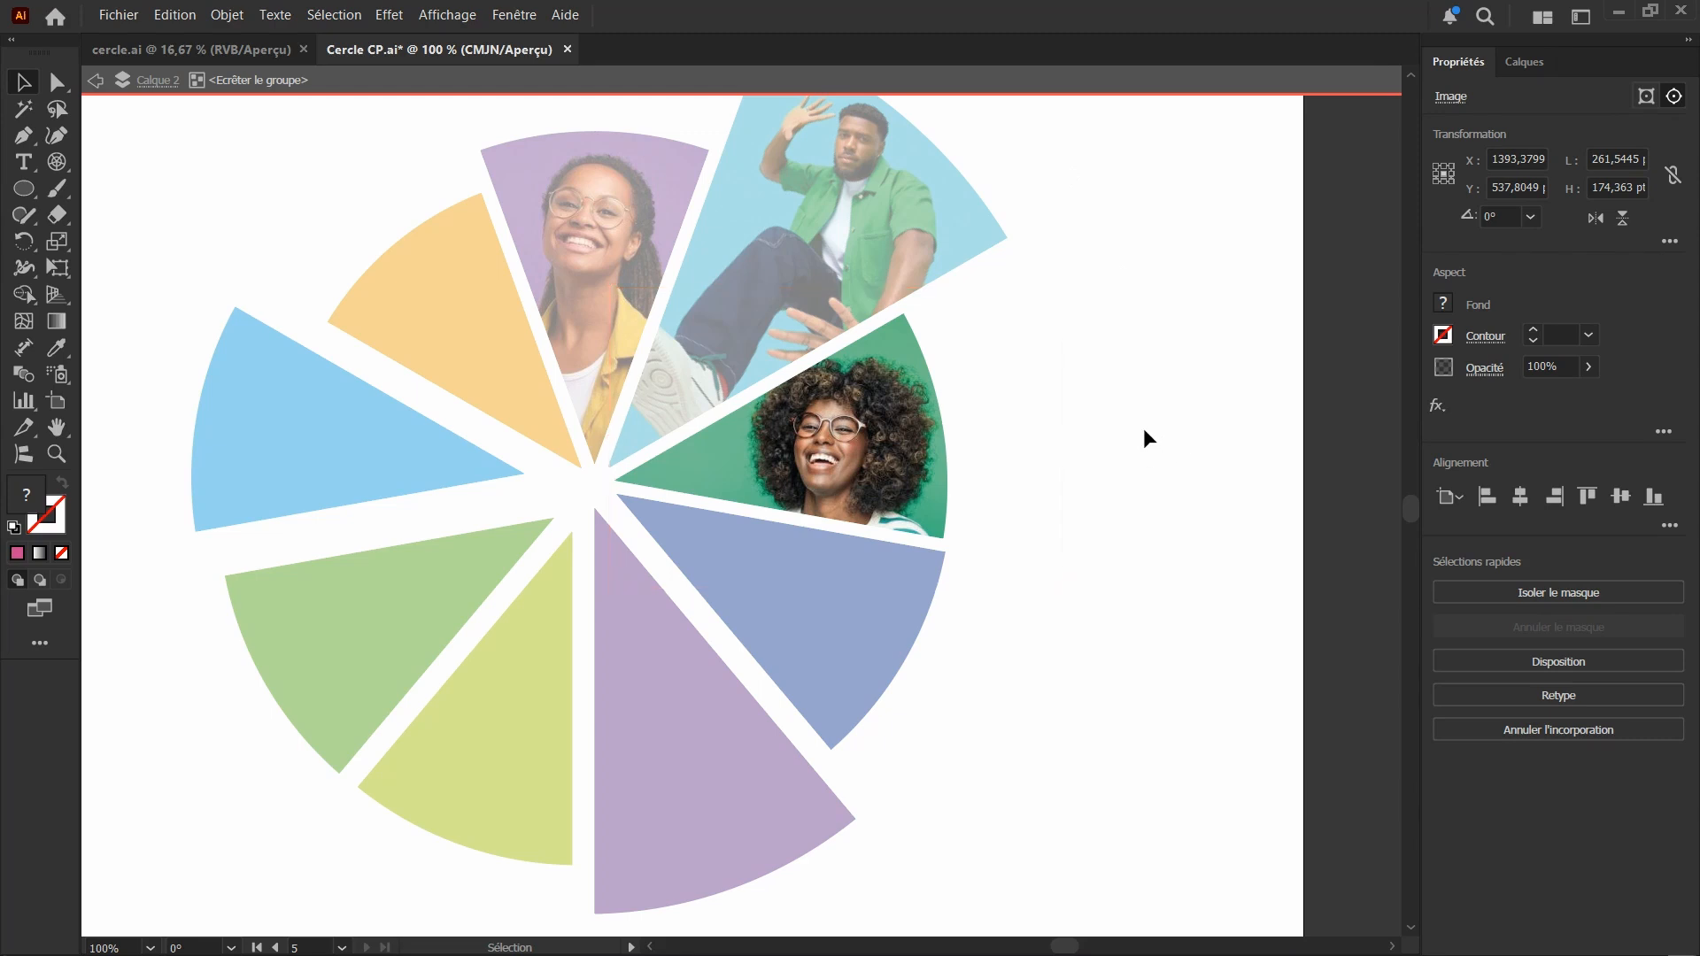
Review the circle on its artboard, checking the masked photos against the remaining solid-colour segments
scroll(762, 472, down, 3)
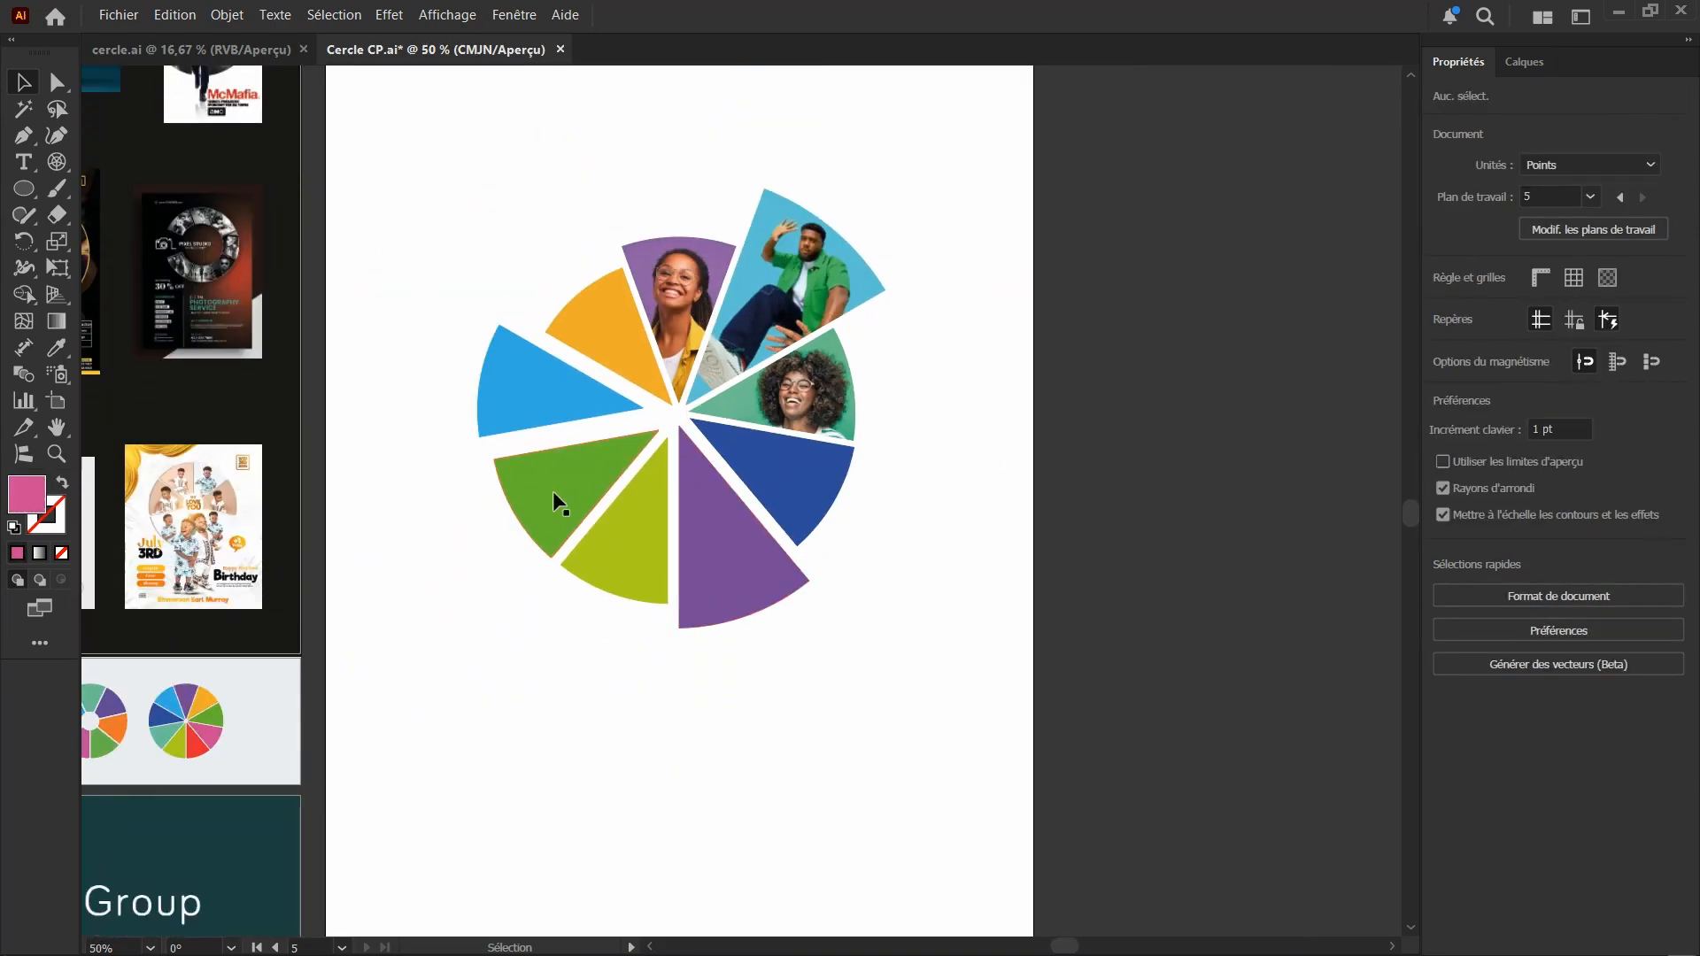
scroll(553, 491, up, 2)
scroll(550, 489, down, 1)
scroll(560, 472, down, 1)
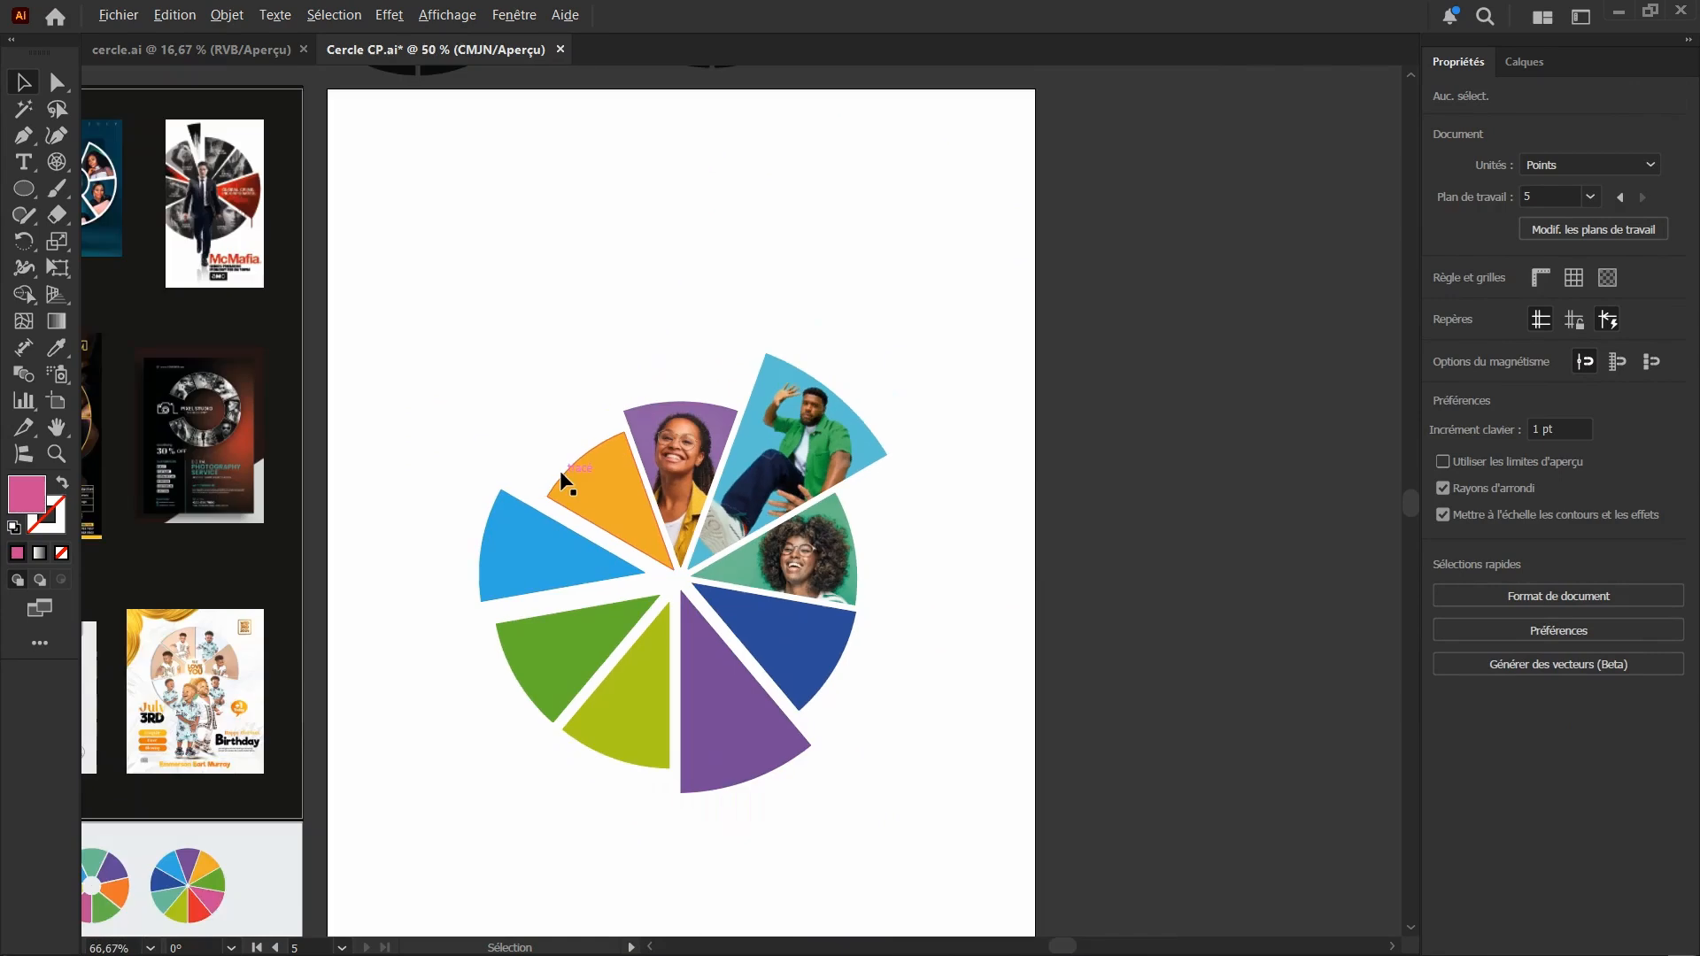
scroll(574, 475, down, 1)
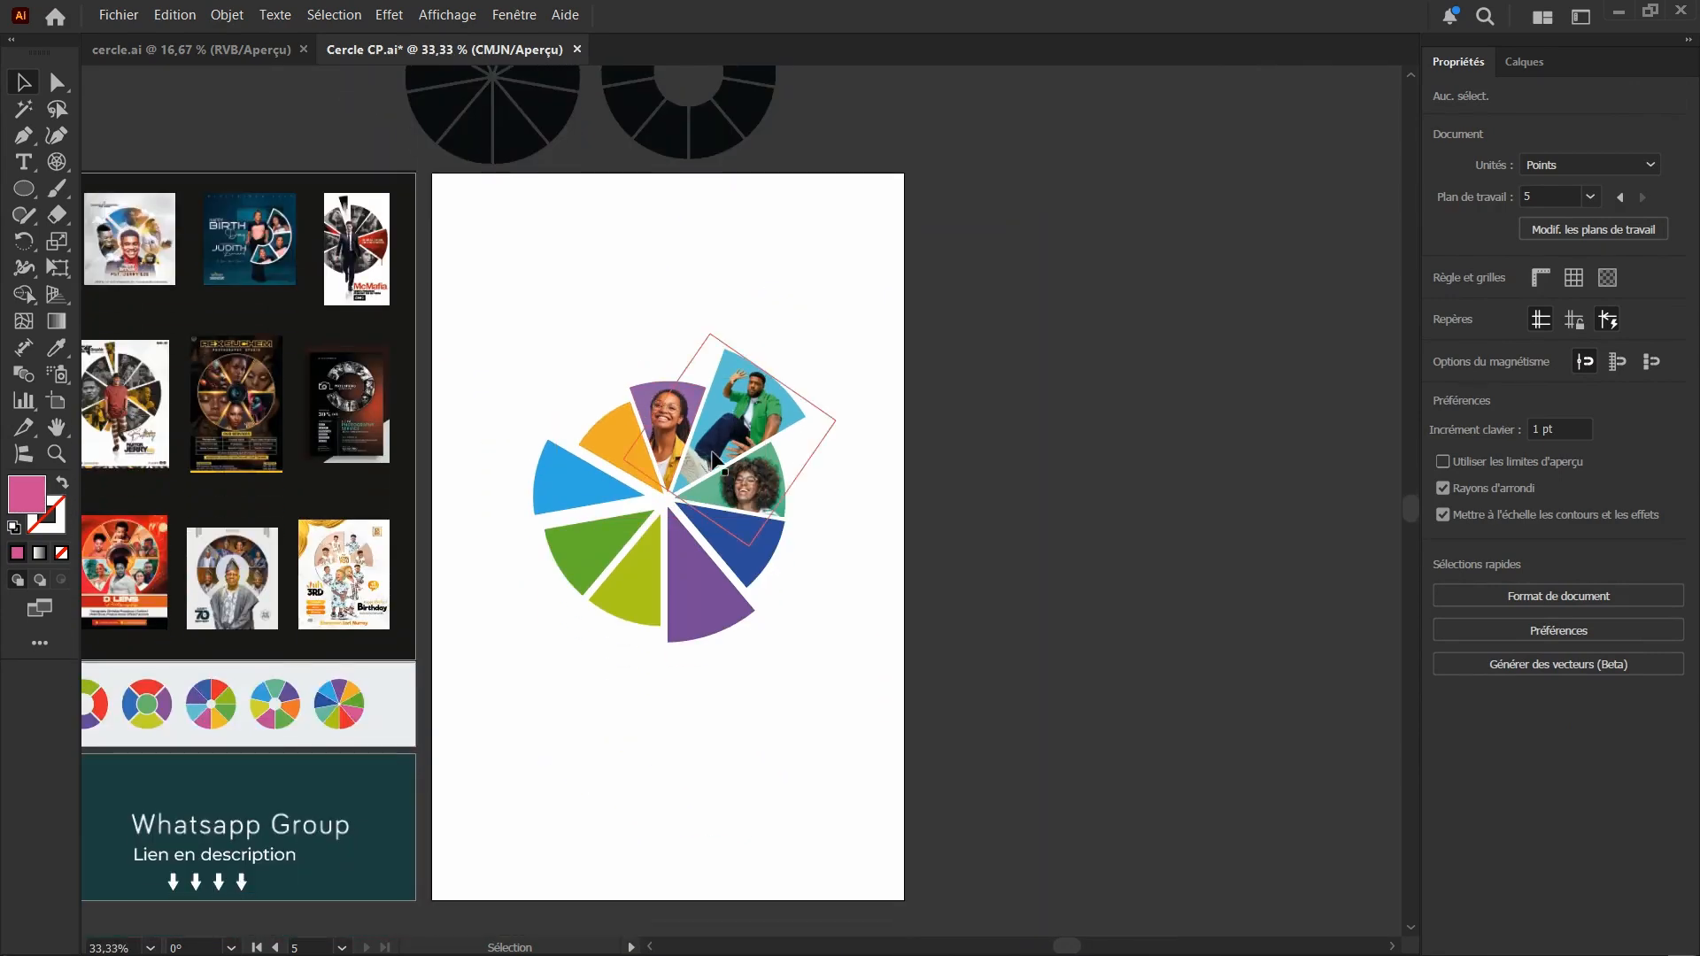
scroll(571, 473, up, 1)
drag(551, 529, 726, 508)
scroll(943, 443, up, 2)
scroll(723, 455, down, 1)
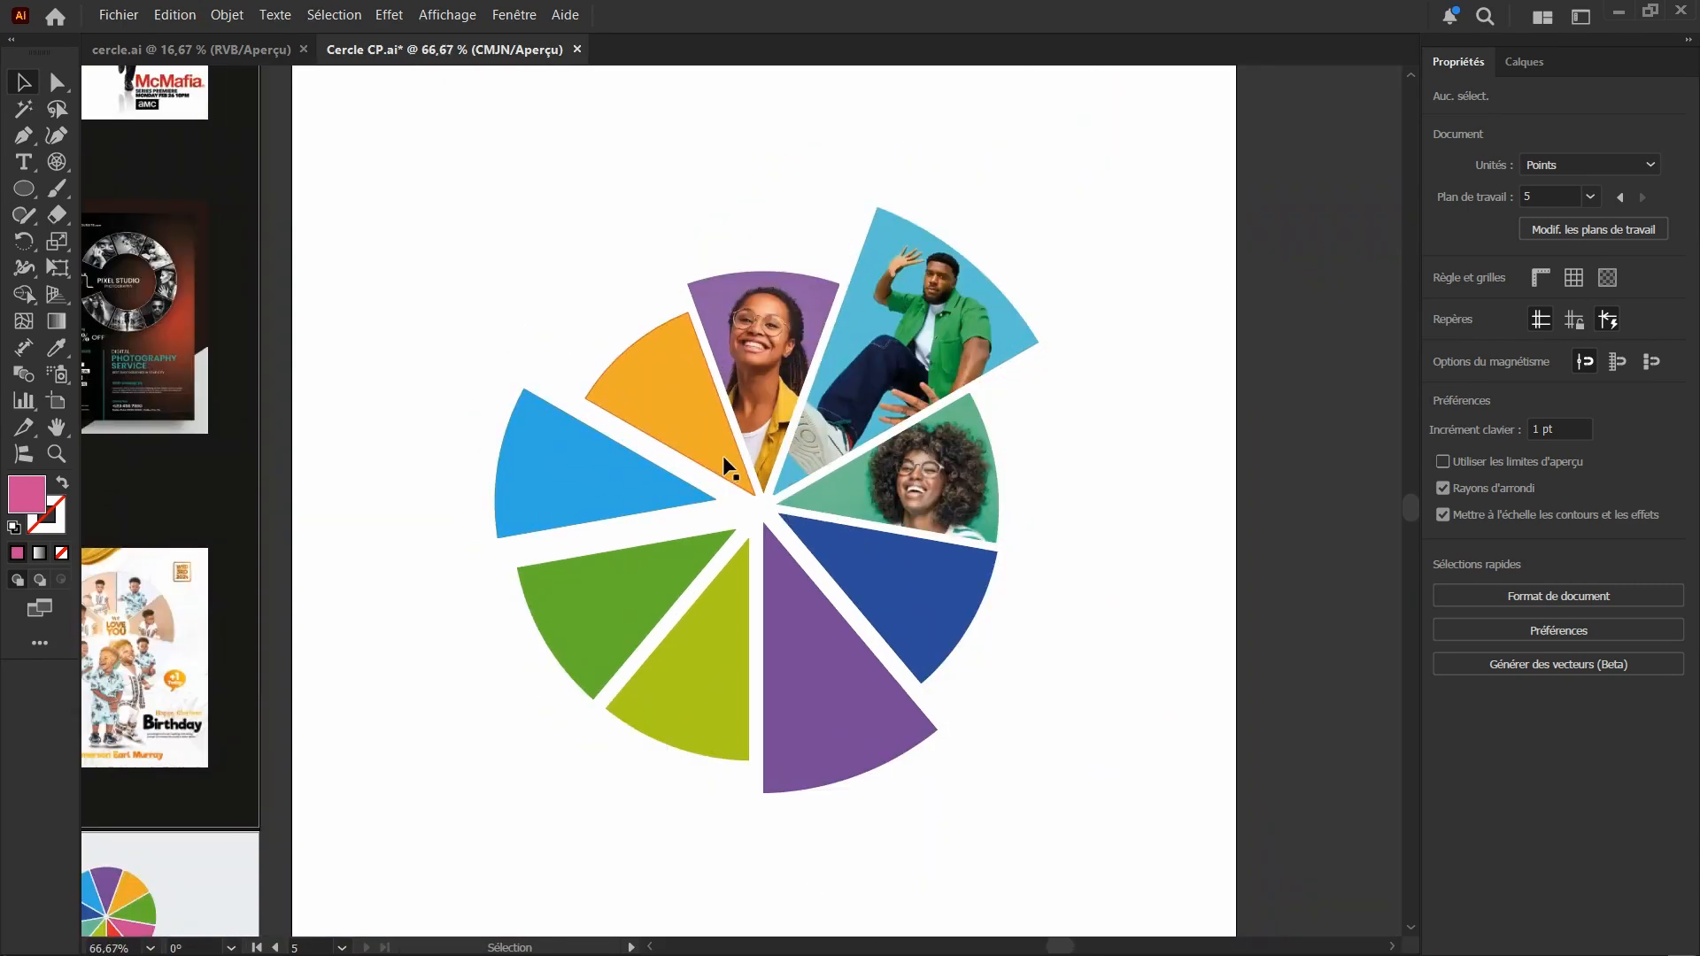
Examine the WhatsApp group banner, the row of sample segmented circles and the reference posters beside the photo-filled circle's artboard
scroll(722, 455, down, 2)
scroll(838, 580, down, 1)
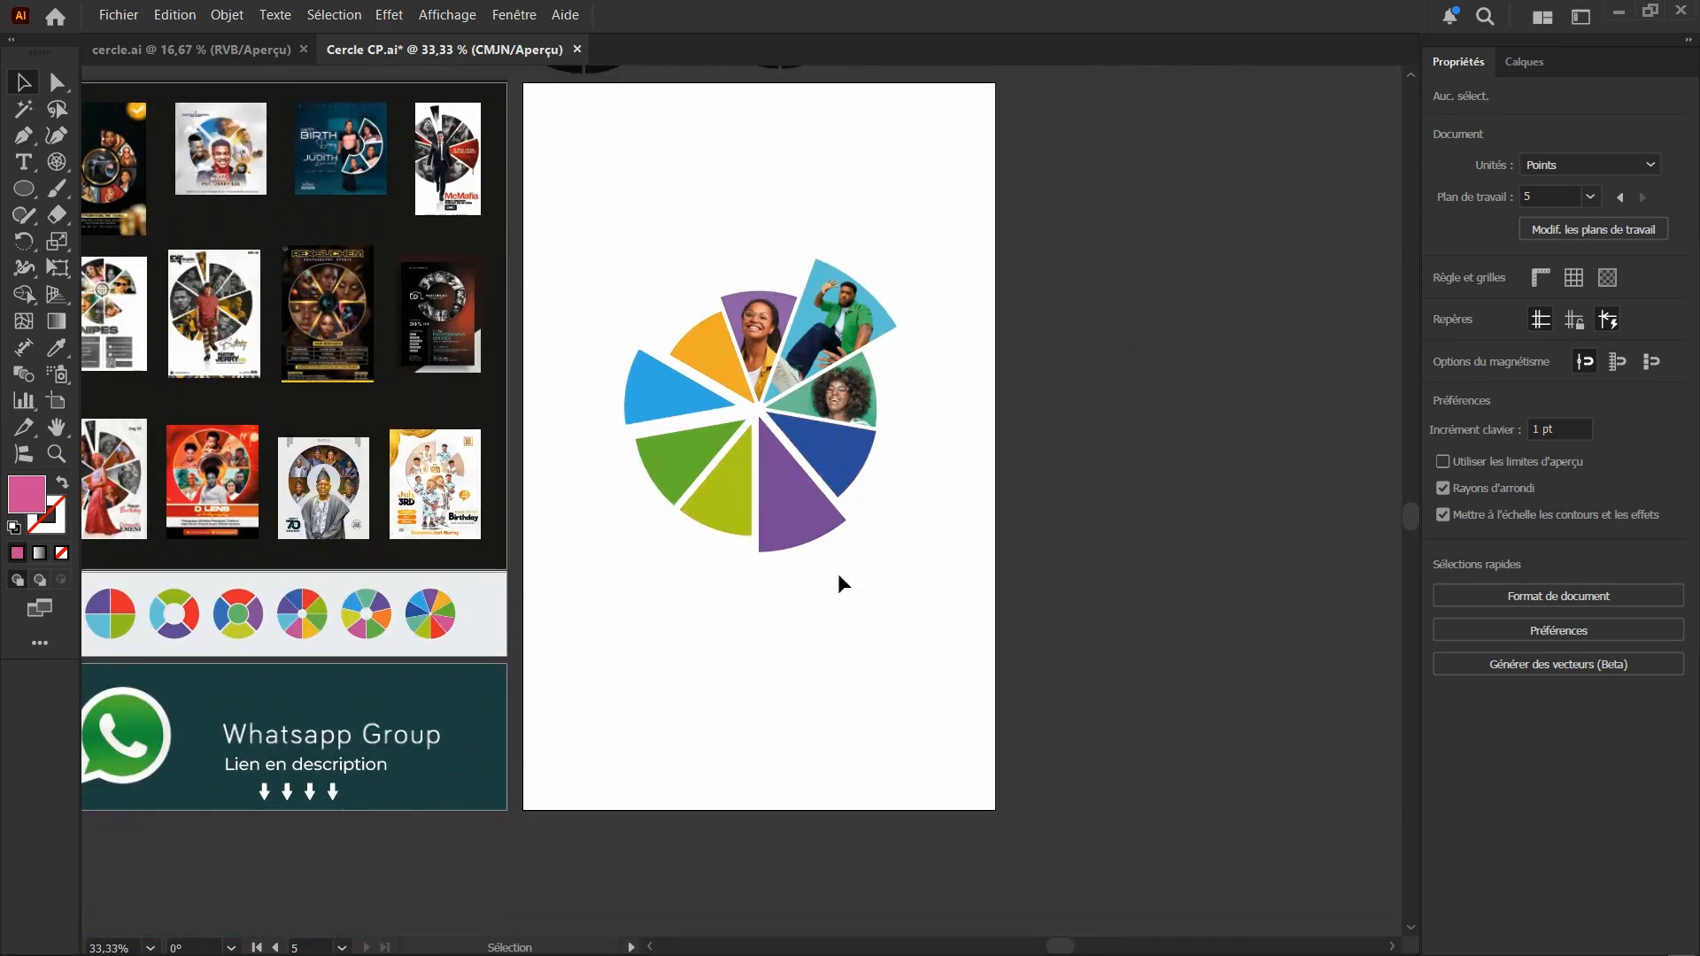
scroll(827, 645, left, 3)
scroll(421, 726, up, 1)
scroll(422, 726, up, 2)
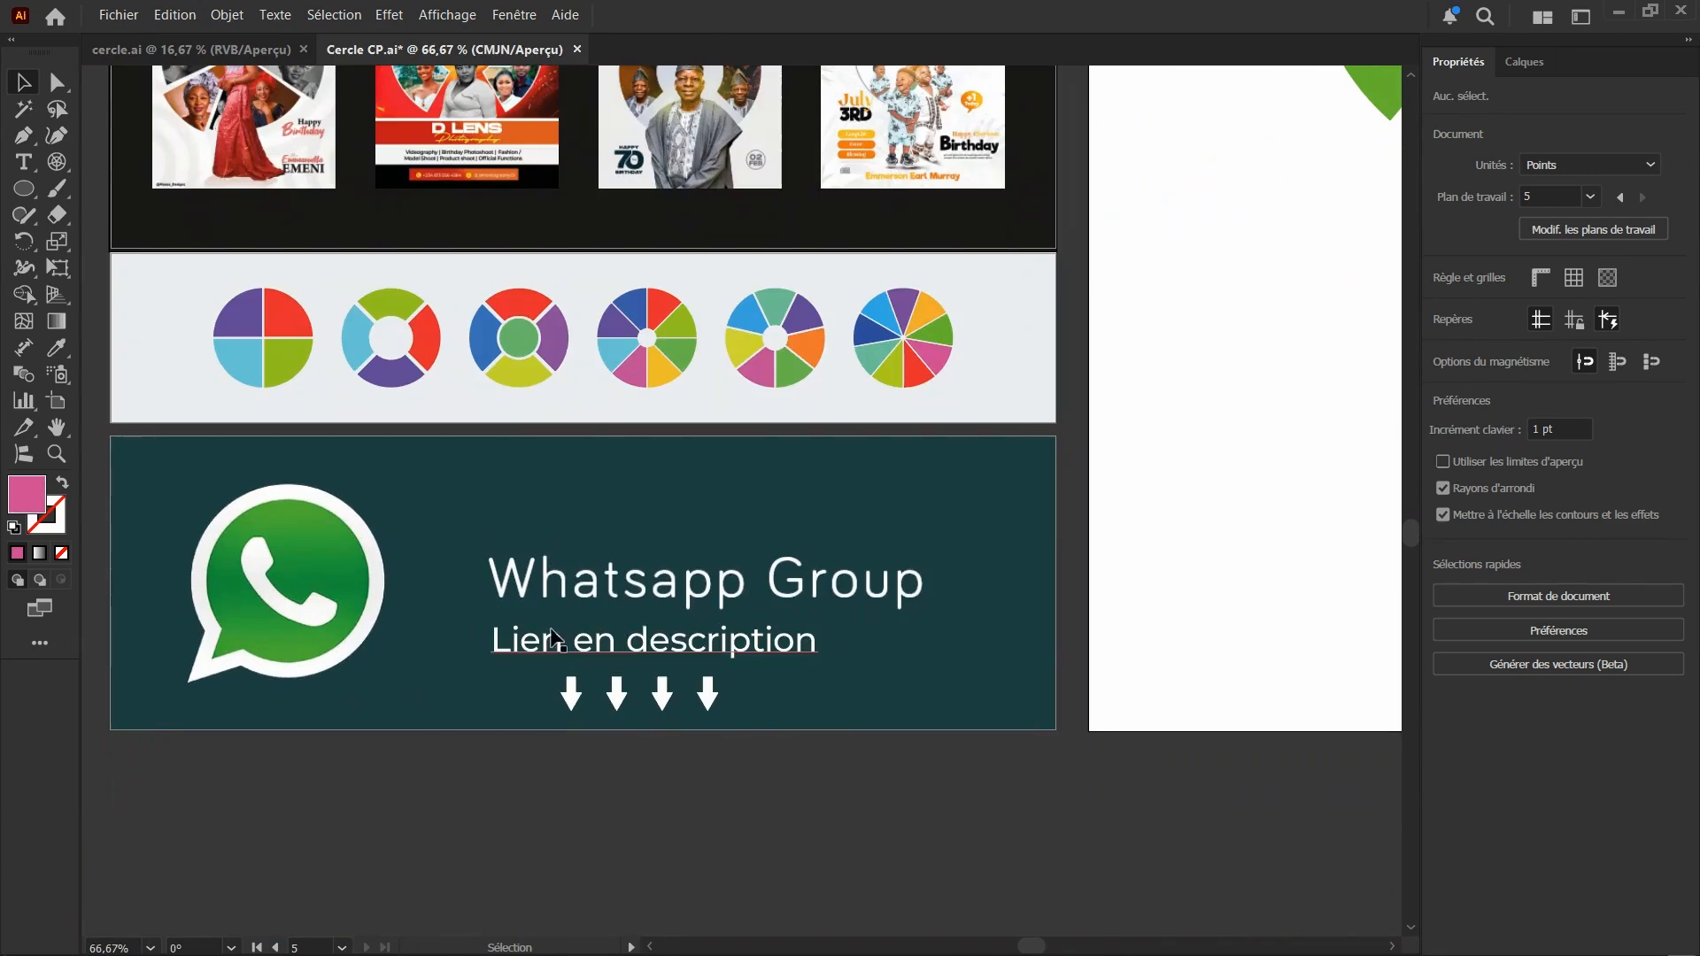
scroll(443, 638, down, 1)
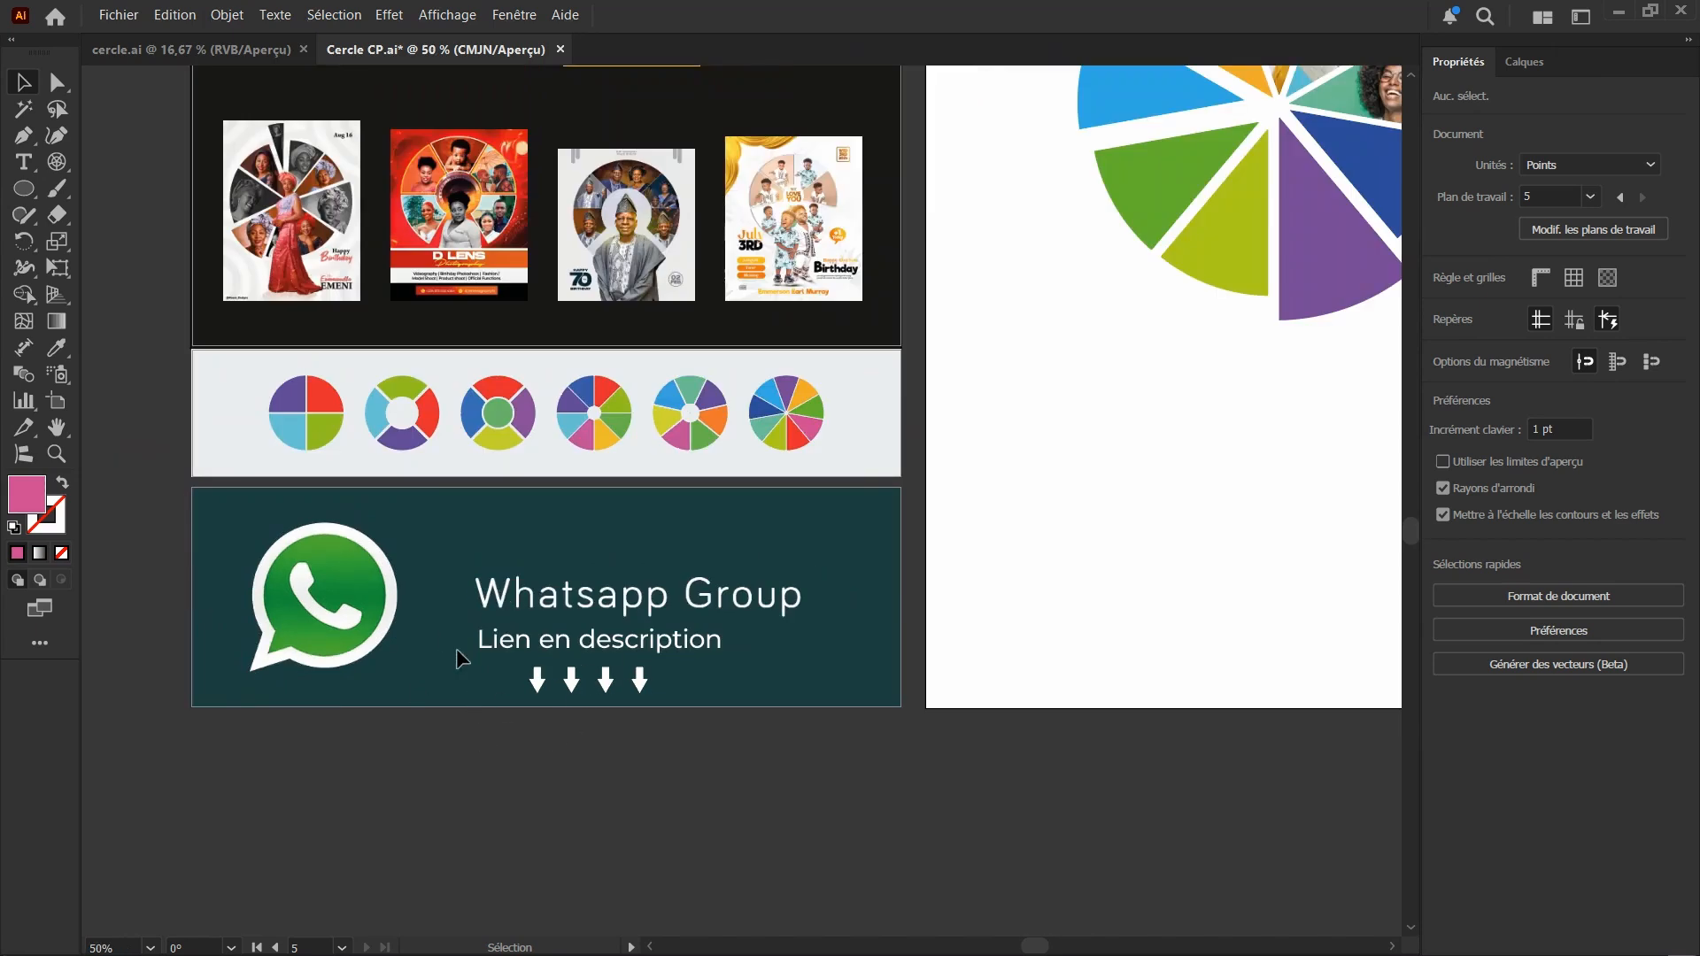
scroll(369, 596, down, 1)
scroll(814, 372, up, 3)
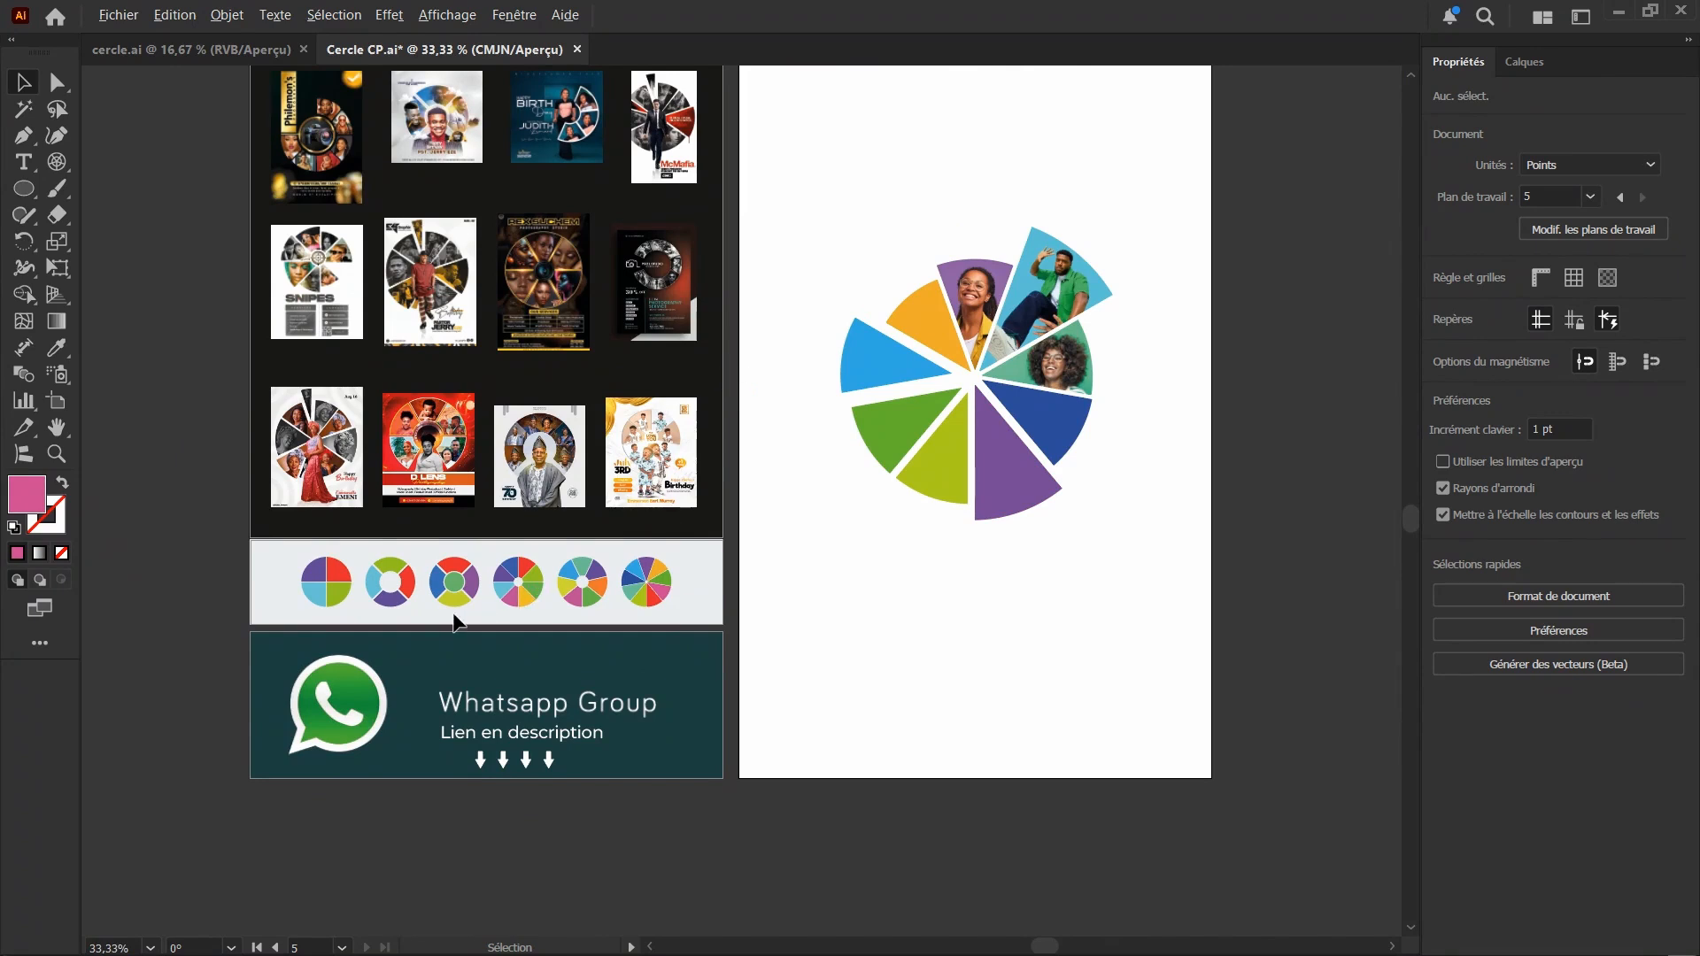
scroll(453, 622, up, 1)
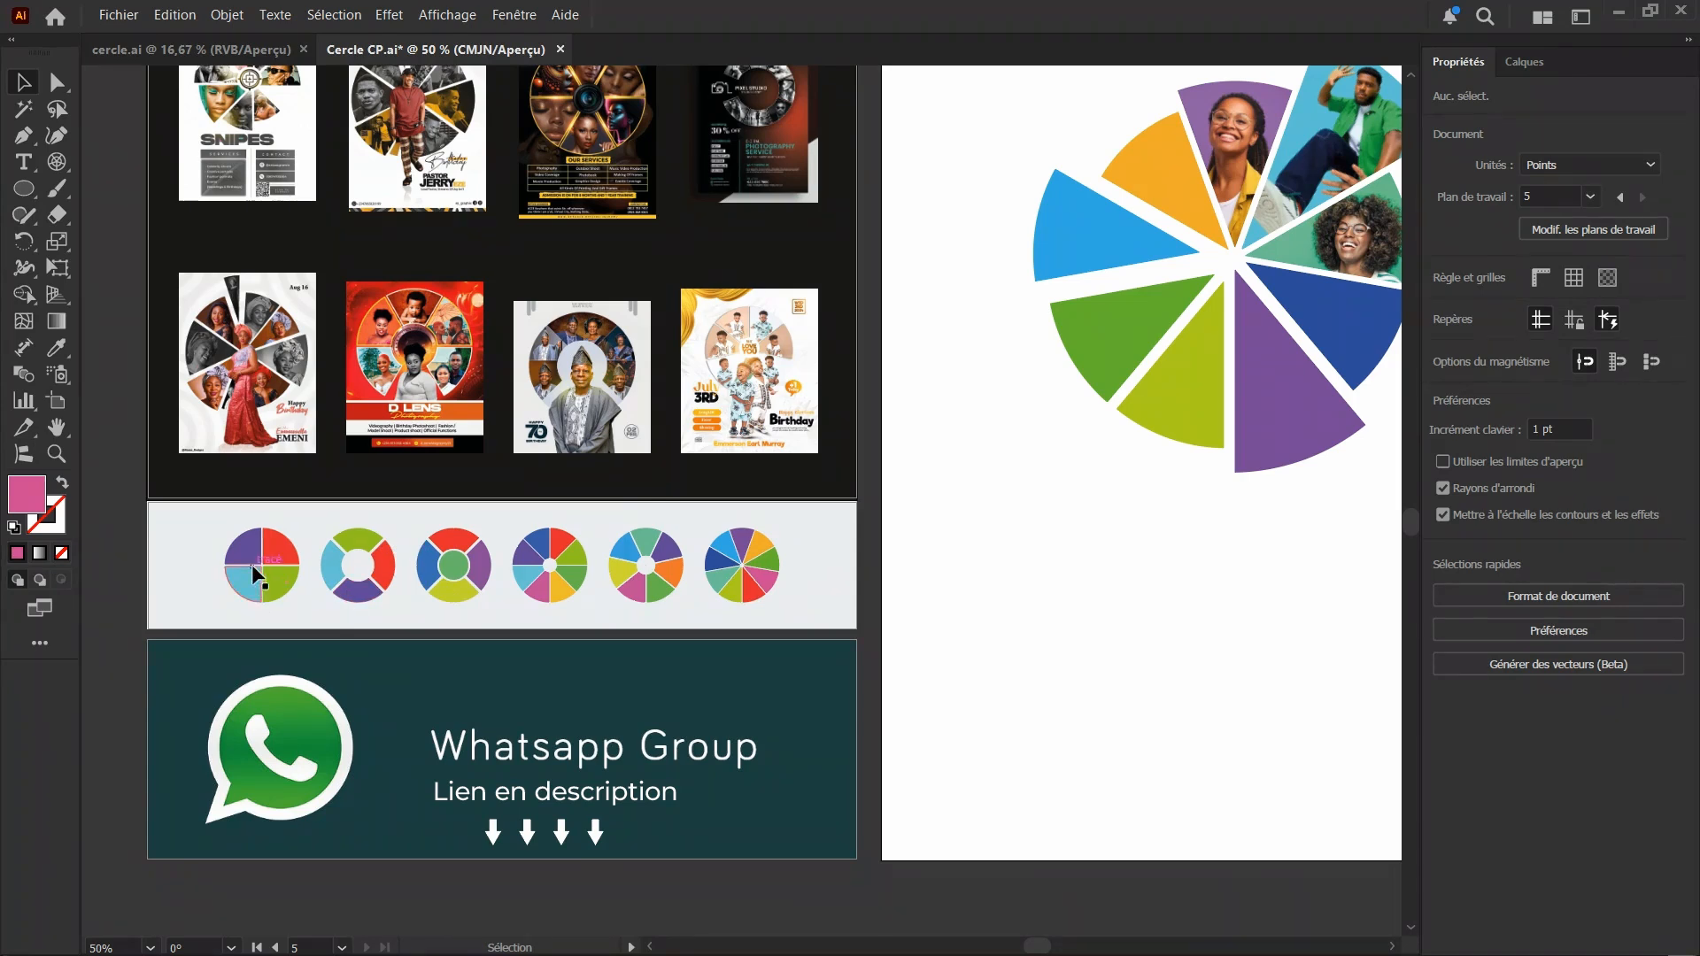
scroll(328, 632, down, 1)
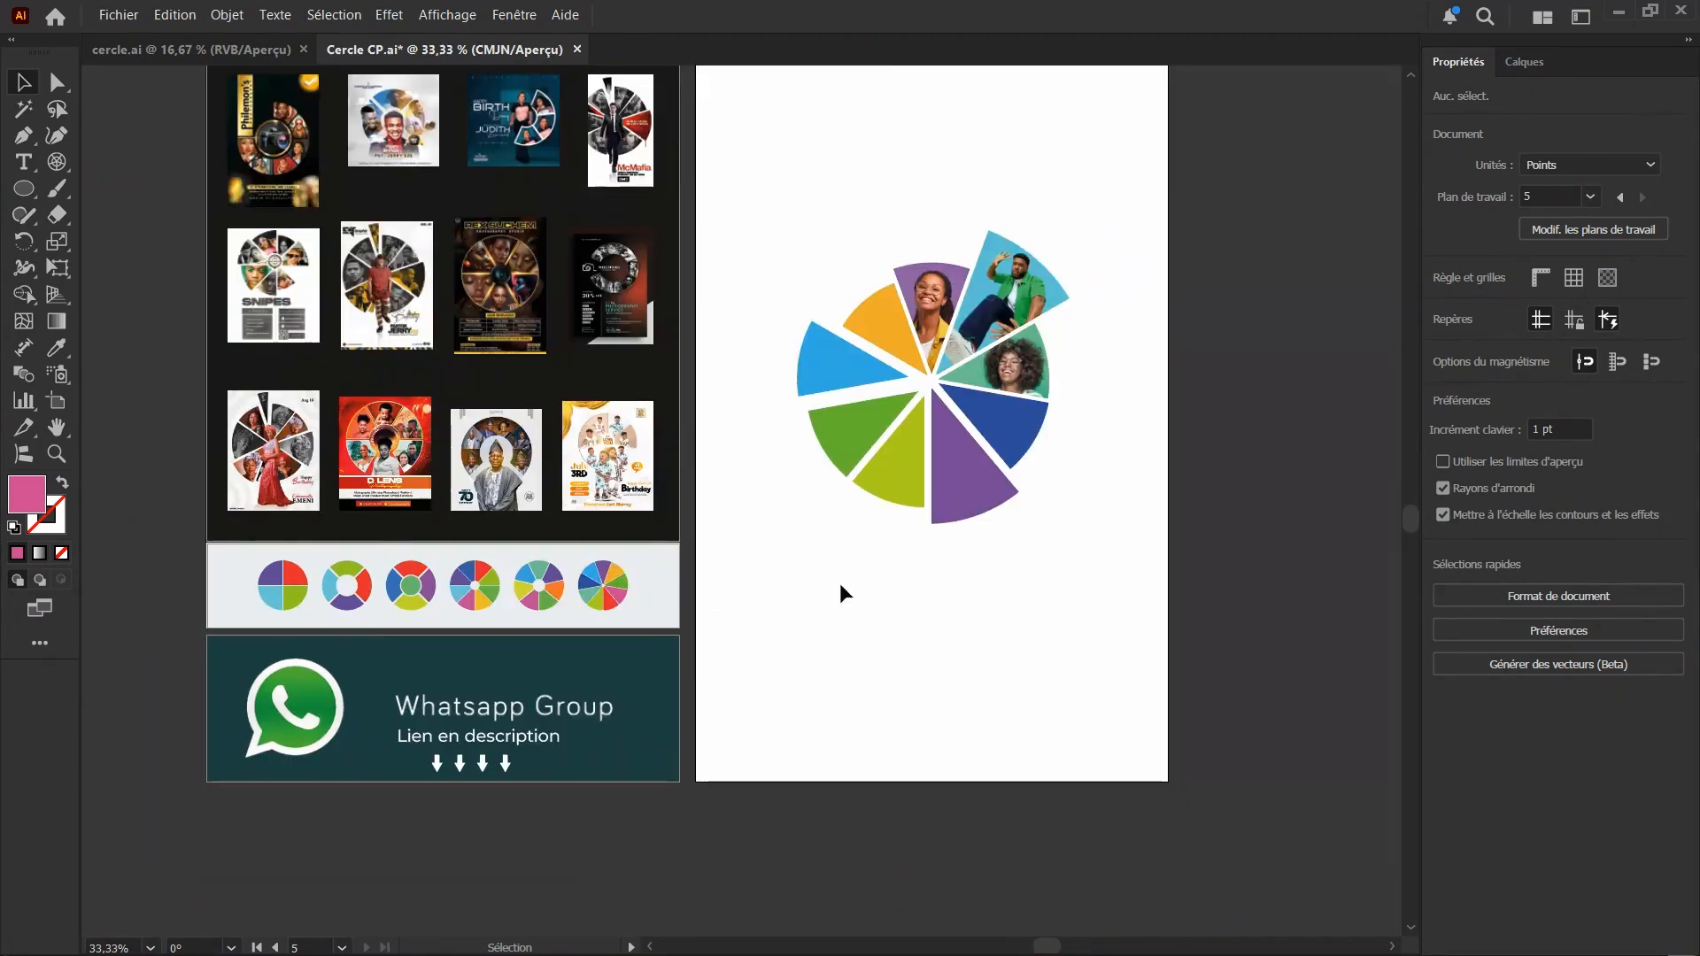
scroll(632, 591, up, 2)
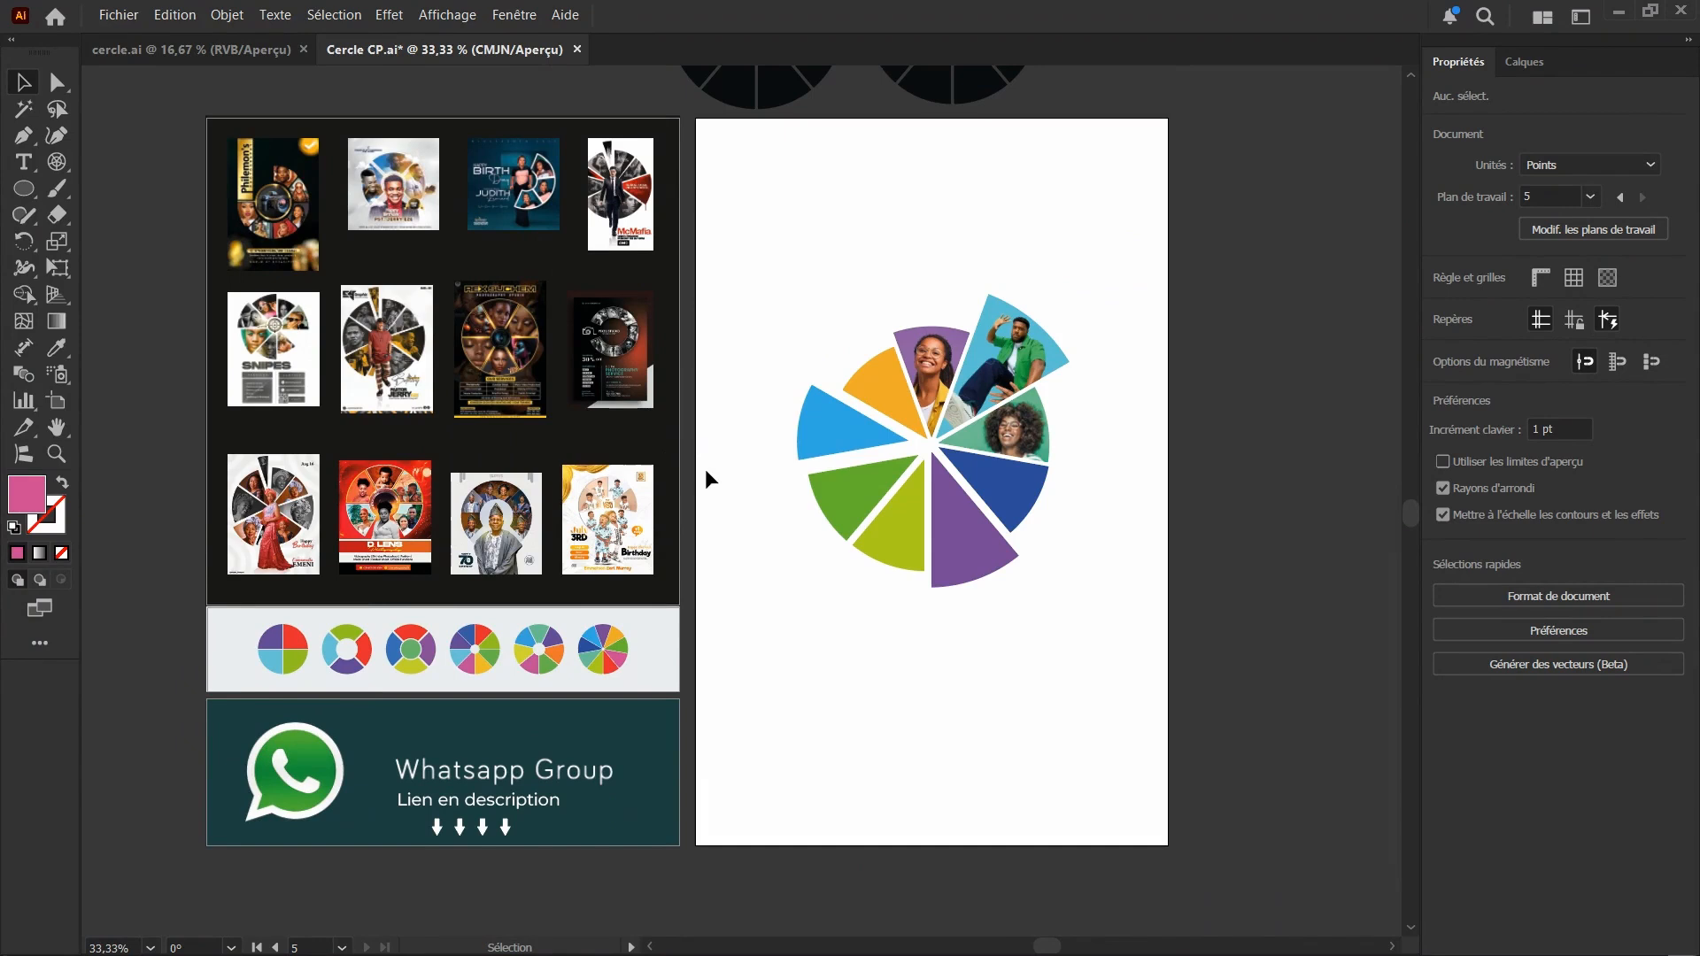